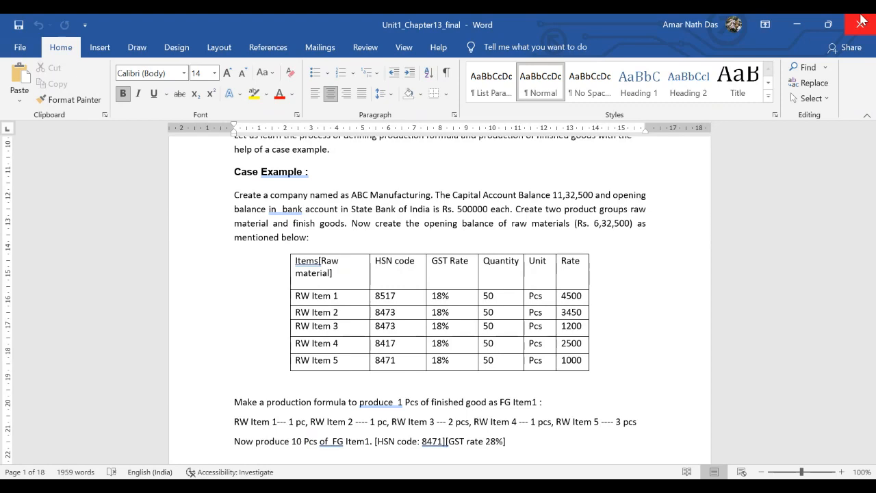
Step: Review the Chapter 13 Bill of Materials case example and its raw-material table in Word
{"action": "key", "text": "ctrl+Home"}
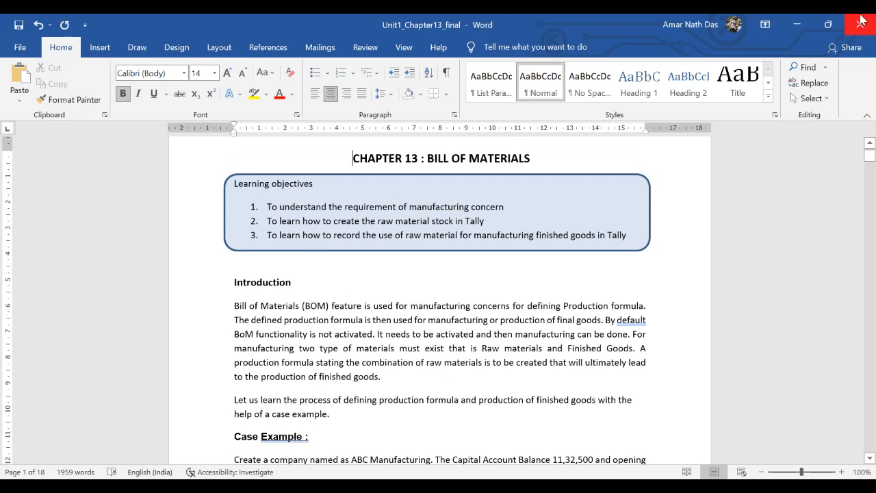
{"action": "scroll", "coordinate": [409, 378], "scroll_direction": "down", "scroll_amount": 1}
{"action": "scroll", "coordinate": [477, 312], "scroll_direction": "down", "scroll_amount": 1}
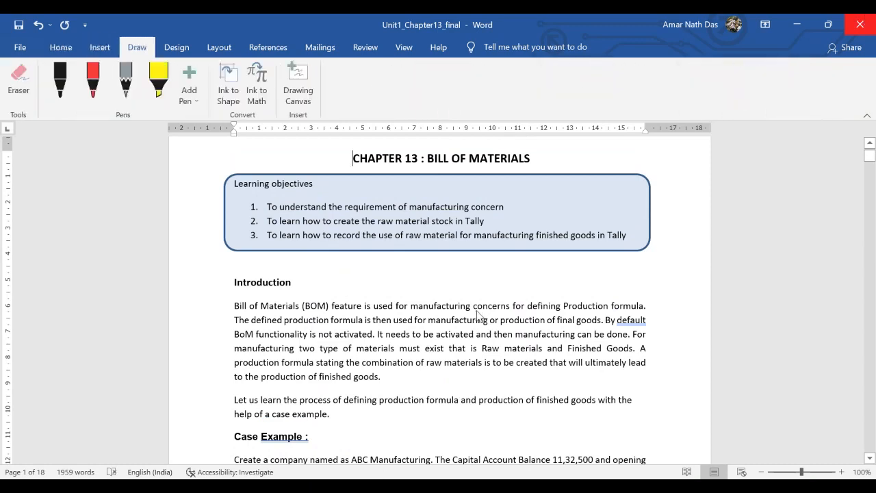
{"action": "key", "text": "Right"}
{"action": "key", "text": "Right"}
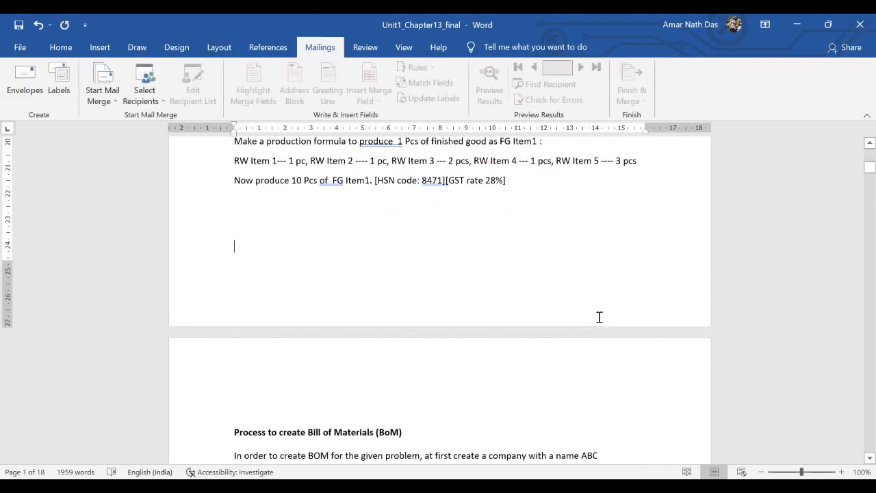
{"action": "scroll", "coordinate": [599, 308], "scroll_direction": "up", "scroll_amount": 8}
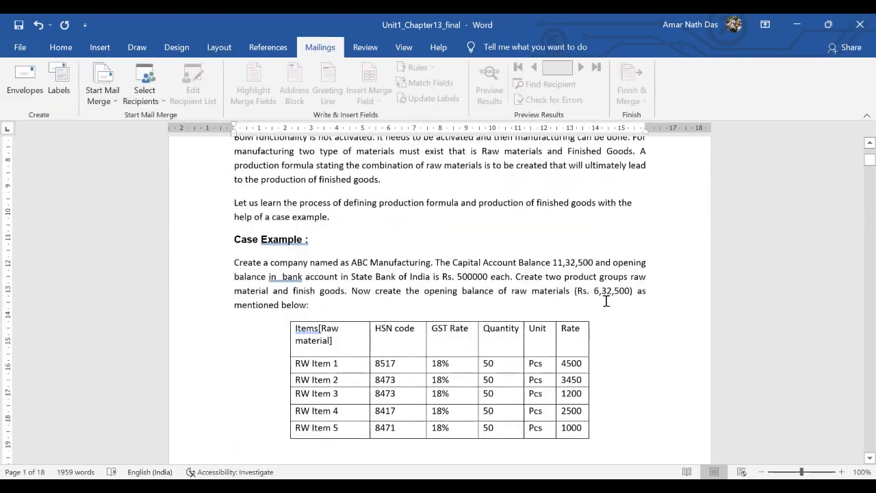
{"action": "scroll", "coordinate": [606, 302], "scroll_direction": "down", "scroll_amount": 2}
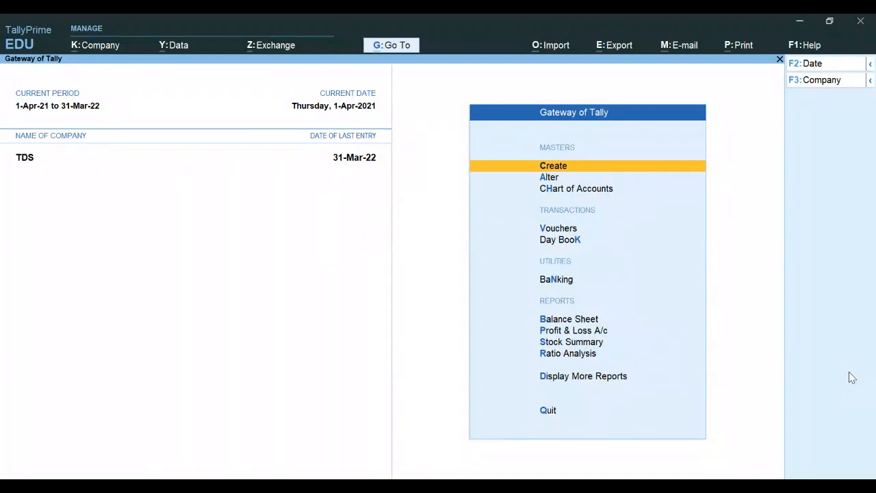
Step: Start a new company named BoM with West Bengal as its state
{"action": "key", "text": "alt+k"}
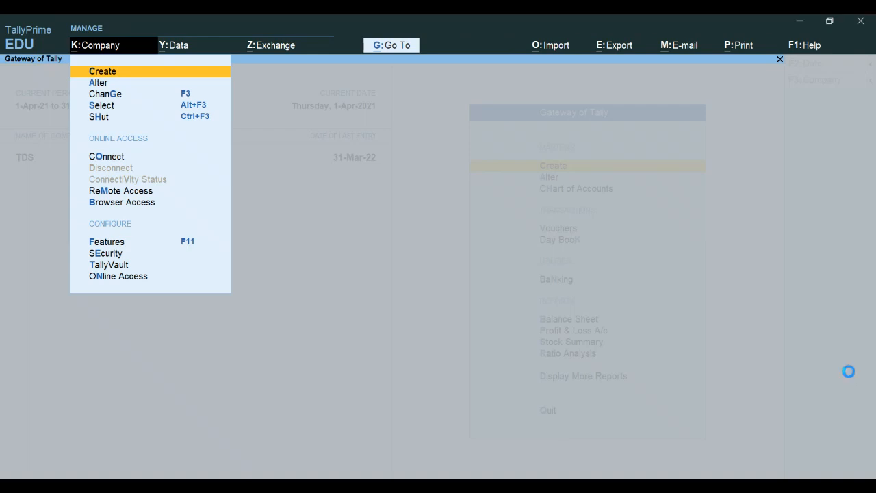
{"action": "key", "text": "Return"}
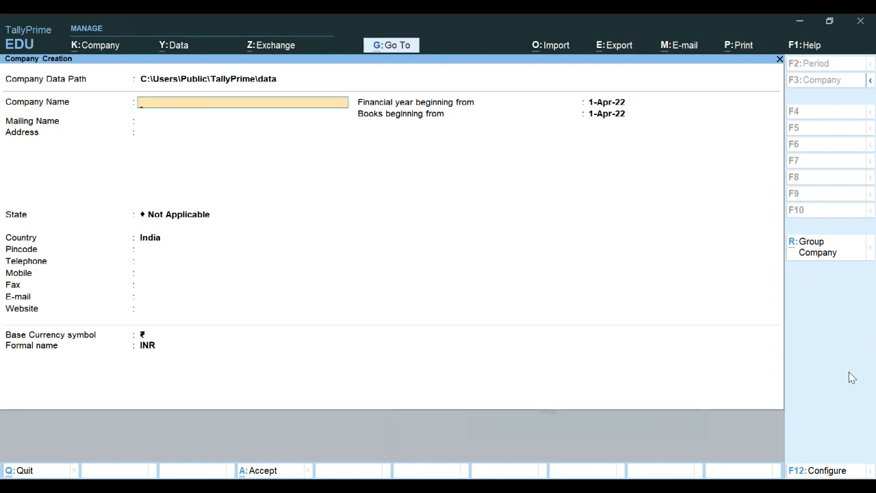
{"action": "type", "text": "BoM"}
{"action": "key", "text": "Return"}
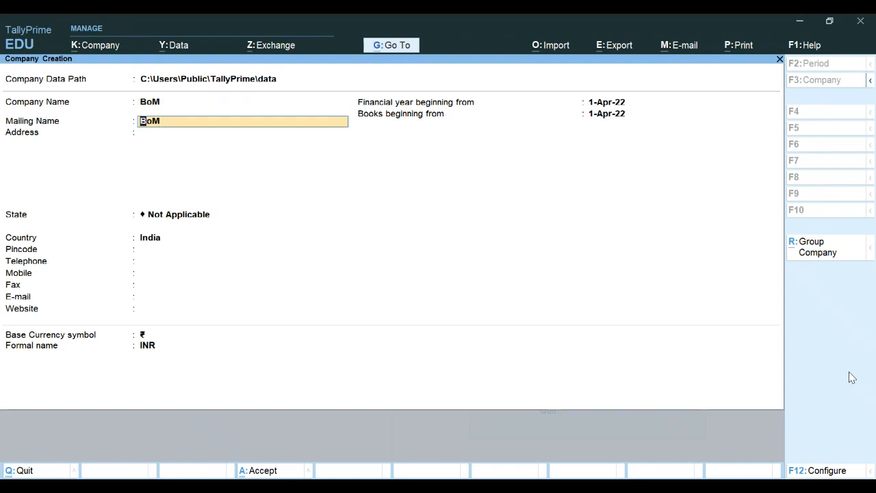
{"action": "key", "text": "Return"}
{"action": "key", "text": "Return"}
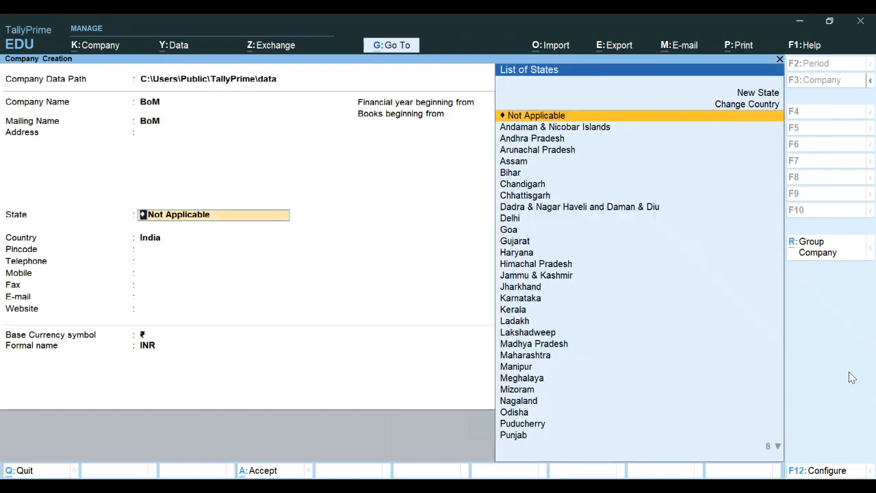
{"action": "type", "text": "w"}
{"action": "key", "text": "Return"}
Step: Set the financial year and books beginning to 1-Apr-21, keep INR, and accept
{"action": "key", "text": "Return"}
{"action": "key", "text": "Return"}
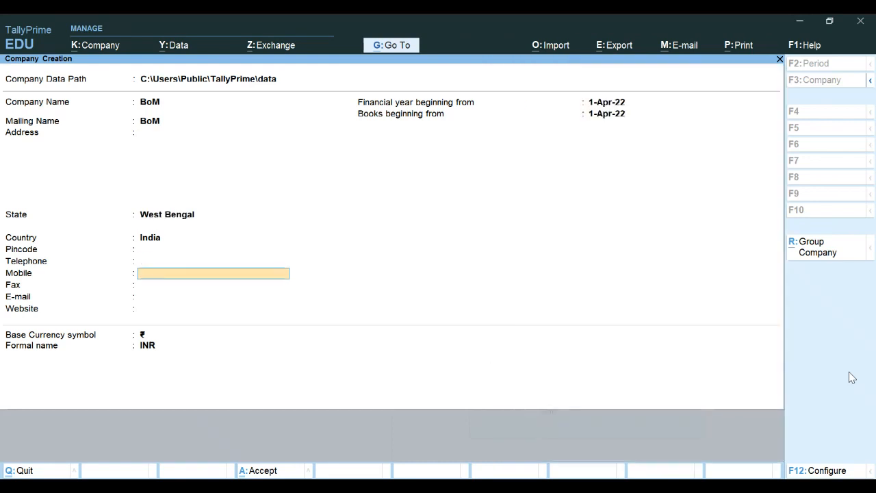
{"action": "key", "text": "Return"}
{"action": "key", "text": "Return"}
{"action": "key", "text": "Return"}
{"action": "key", "text": "Return"}
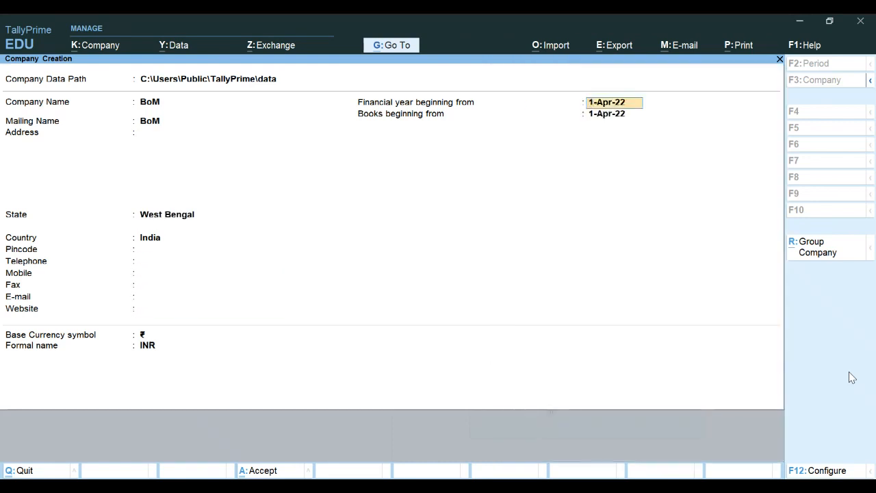
{"action": "type", "text": "1.4.21"}
{"action": "key", "text": "Return"}
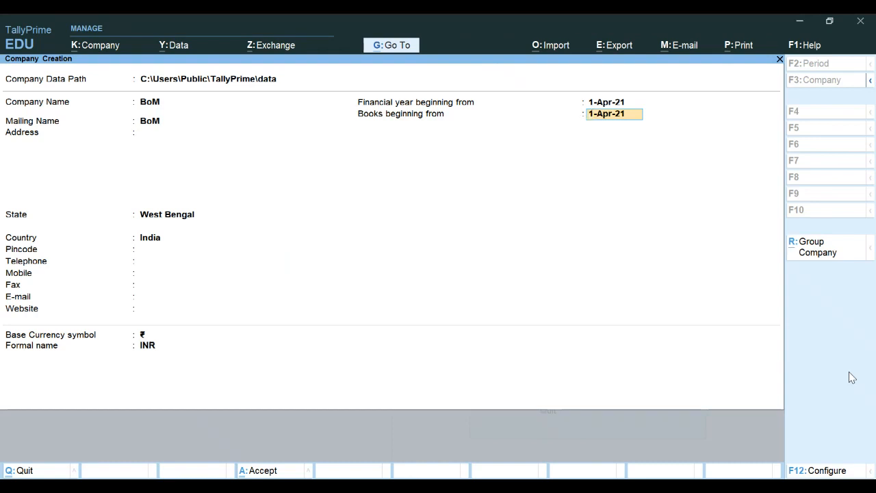
{"action": "key", "text": "Return"}
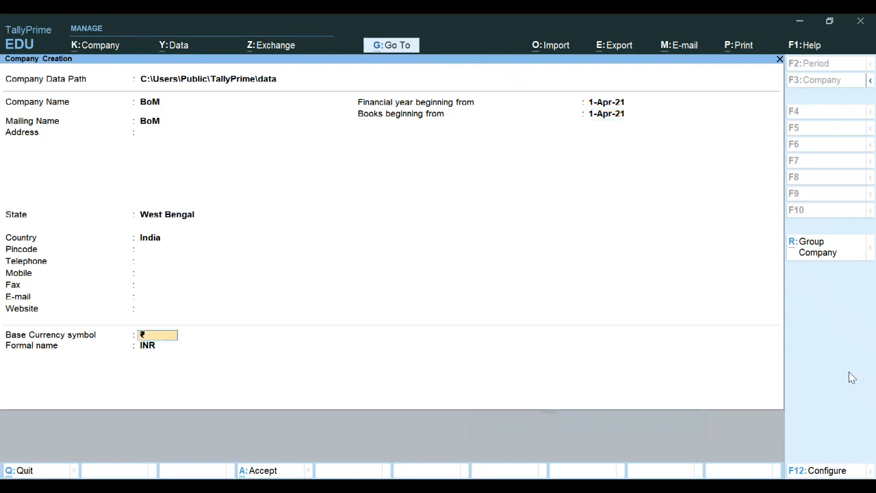
{"action": "key", "text": "Return"}
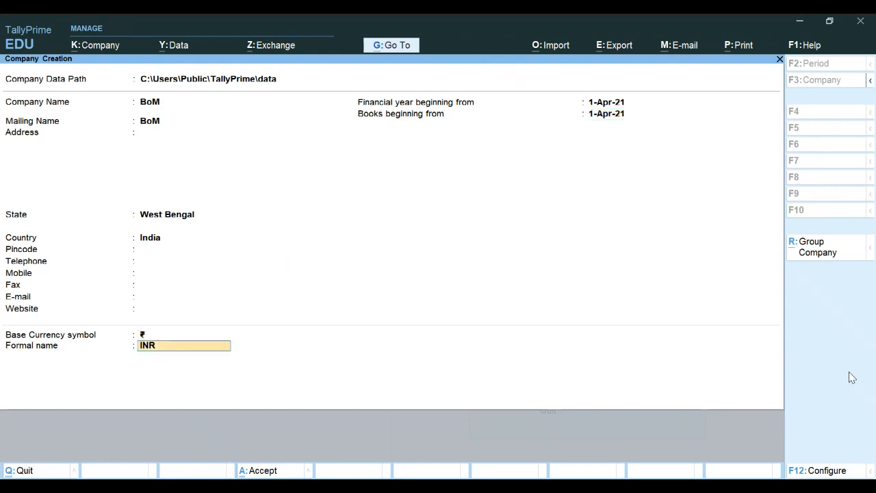
{"action": "key", "text": "Return"}
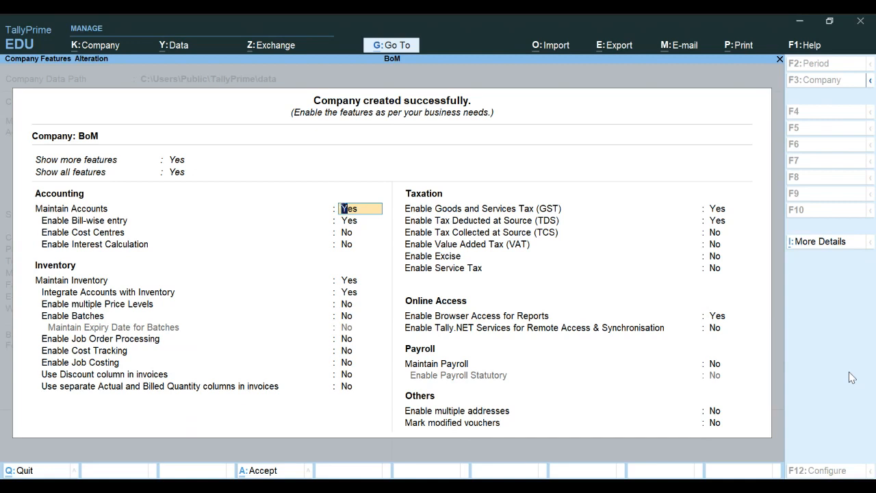
Step: Set Enable Cost Centres to Yes, and Enable GST and Enable TDS to No
{"action": "key", "text": "Return"}
{"action": "key", "text": "Return"}
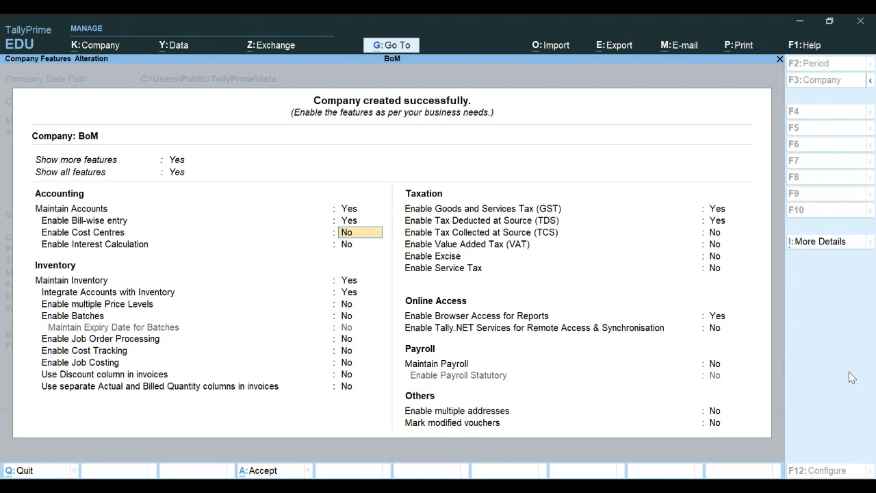
{"action": "type", "text": "y"}
{"action": "key", "text": "Return"}
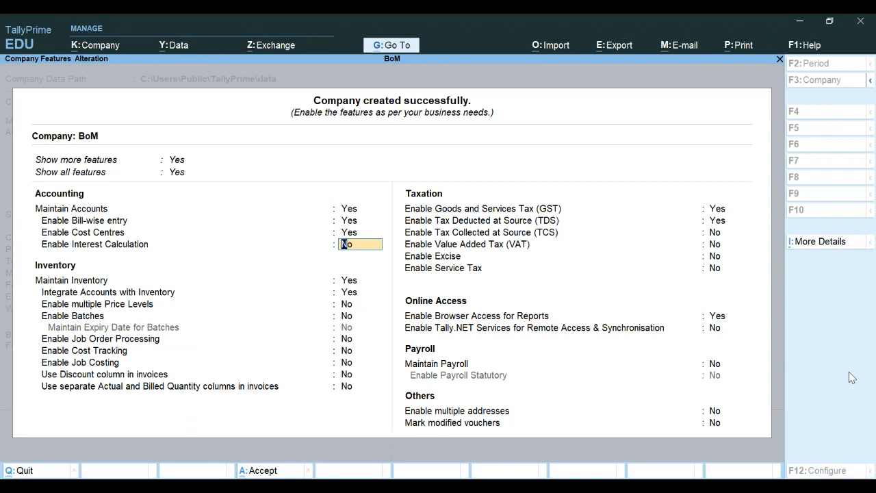
{"action": "key", "text": "Return"}
{"action": "key", "text": "Return"}
{"action": "key", "text": "Return"}
{"action": "key", "text": "Return"}
{"action": "key", "text": "Return"}
{"action": "key", "text": "Return"}
{"action": "key", "text": "Return"}
{"action": "key", "text": "Return"}
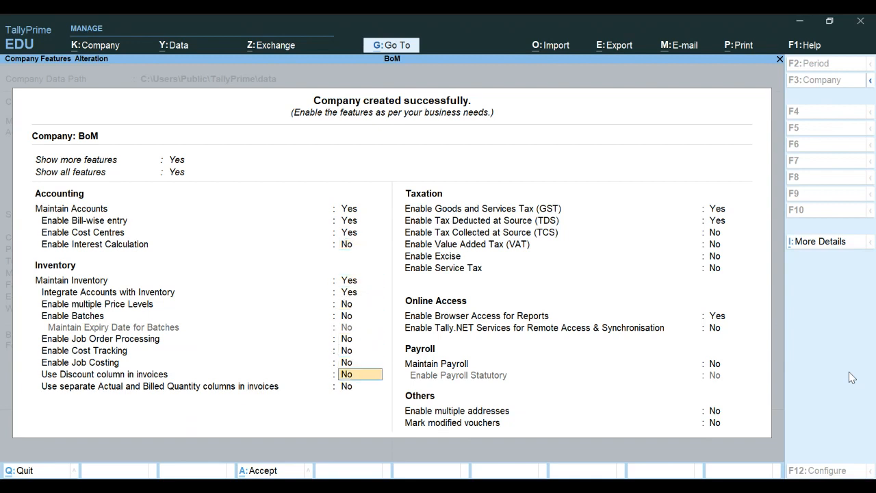
{"action": "key", "text": "Return"}
{"action": "key", "text": "Return"}
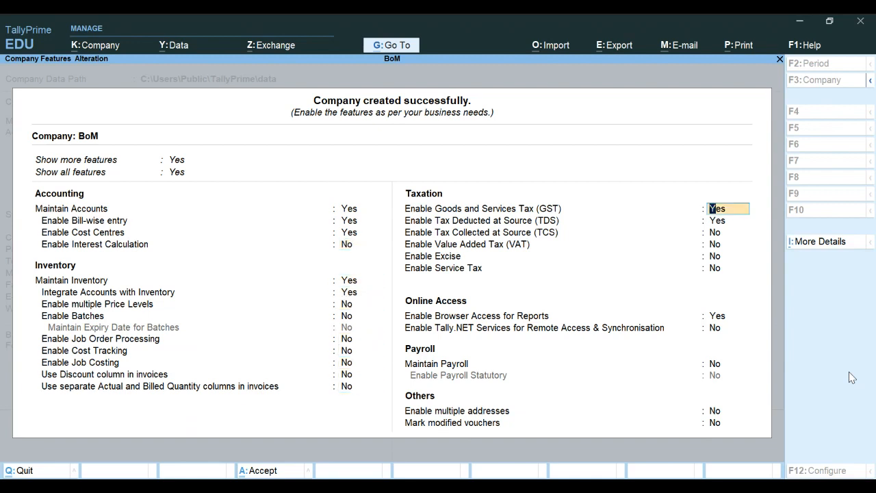
{"action": "type", "text": "n"}
{"action": "key", "text": "Return"}
{"action": "type", "text": "n"}
{"action": "key", "text": "Return"}
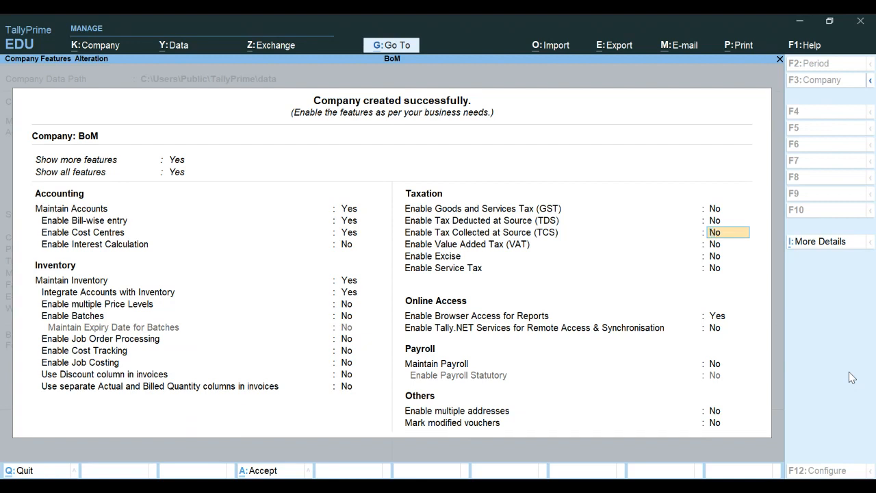
{"action": "key", "text": "Return"}
{"action": "key", "text": "Return"}
{"action": "key", "text": "Return"}
{"action": "key", "text": "Return"}
{"action": "key", "text": "Return"}
{"action": "key", "text": "Return"}
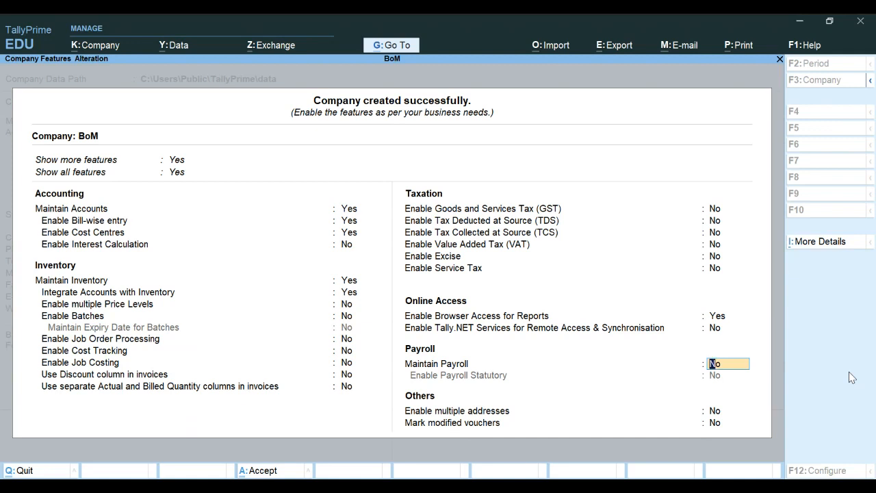
Step: Turn on job costing and set browser access for reports to No
{"action": "left_click", "coordinate": [345, 364]}
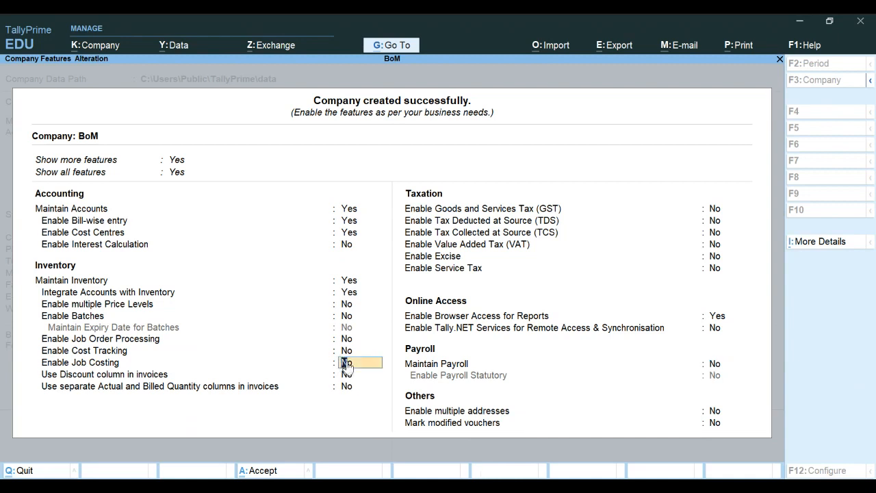
{"action": "key", "text": "y"}
{"action": "key", "text": "Return"}
{"action": "key", "text": "Return"}
{"action": "key", "text": "Return"}
{"action": "key", "text": "Return"}
{"action": "key", "text": "Return"}
{"action": "key", "text": "Return"}
{"action": "key", "text": "Return"}
{"action": "key", "text": "Return"}
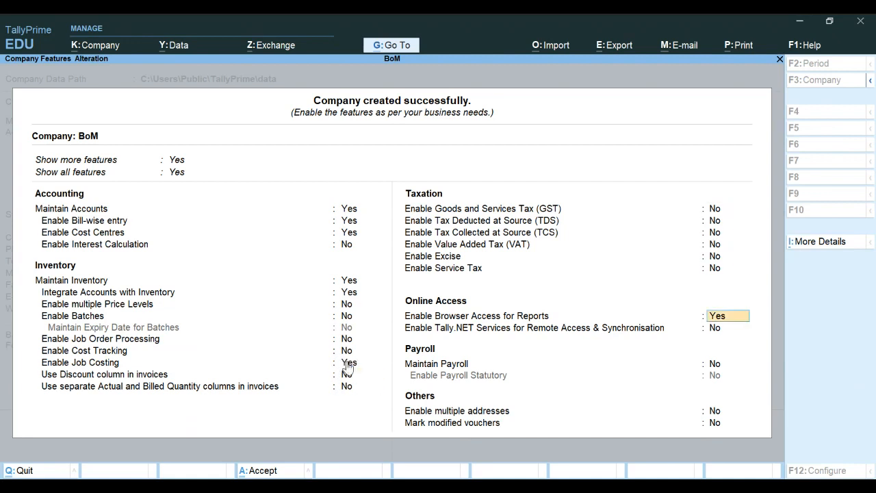
{"action": "key", "text": "n"}
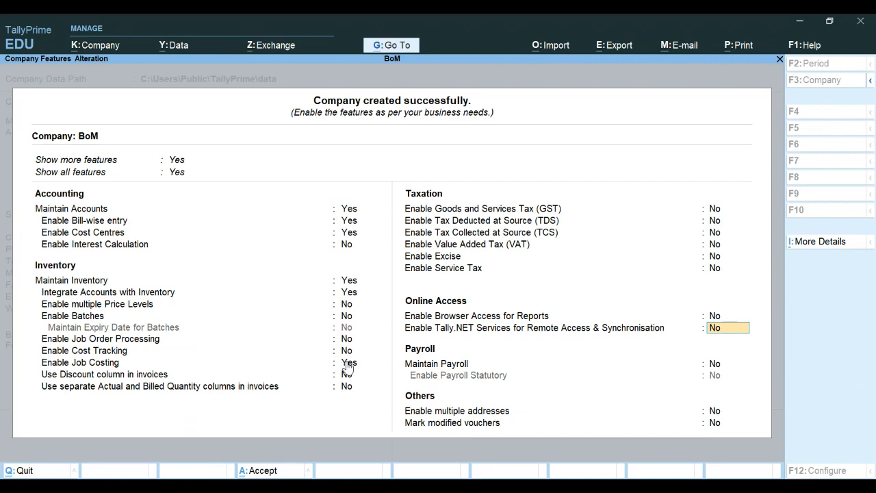
Step: Set Enable GST back to Yes to bring up the GST details
{"action": "left_click", "coordinate": [348, 365]}
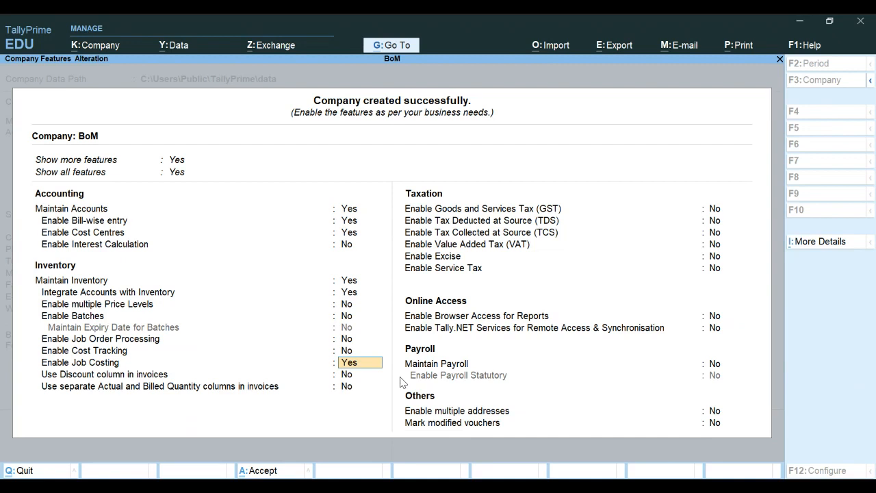
{"action": "key", "text": "Return"}
{"action": "key", "text": "Return"}
{"action": "key", "text": "Return"}
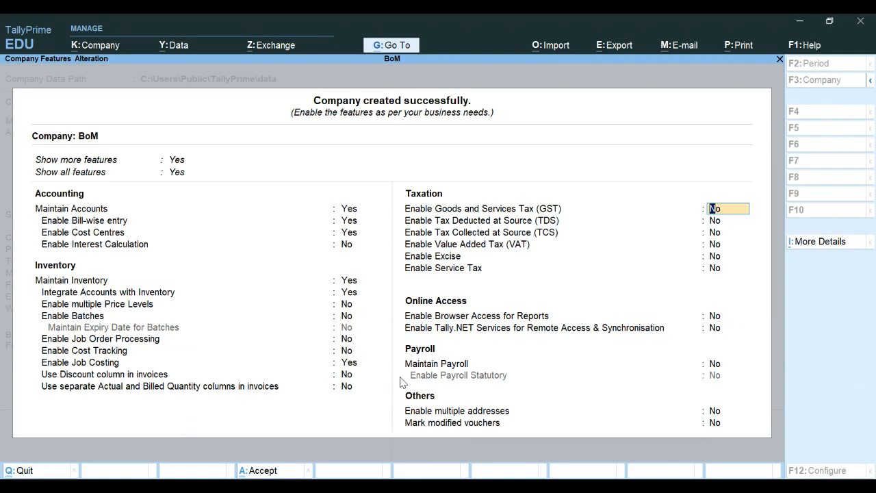
{"action": "type", "text": "y"}
{"action": "key", "text": "Return"}
Step: Keep West Bengal with Regular registration and enter the company's GSTIN
{"action": "key", "text": "Return"}
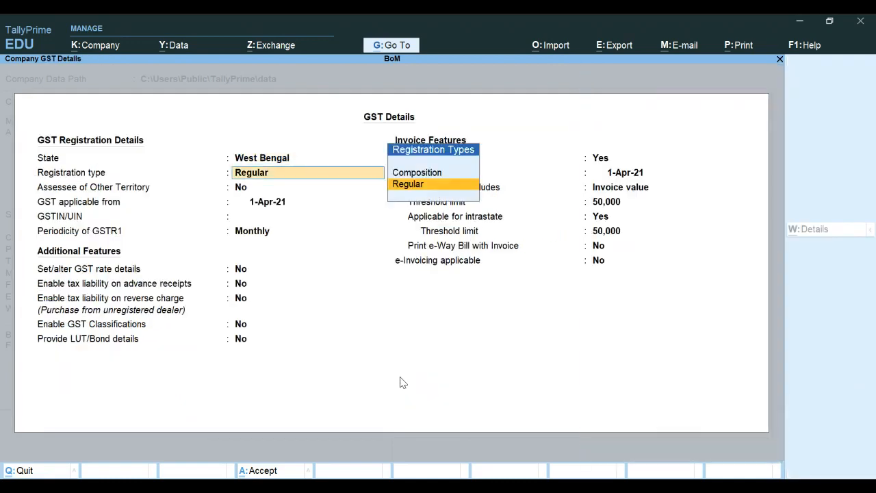
{"action": "key", "text": "Return"}
{"action": "key", "text": "Return"}
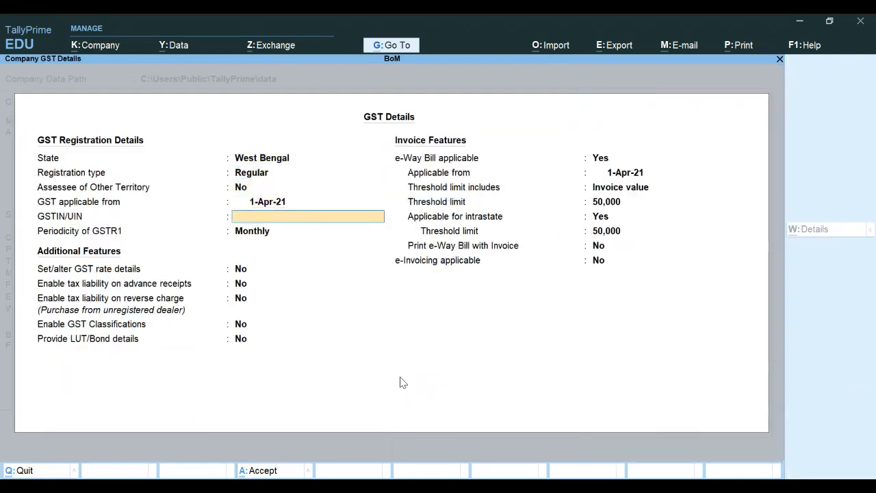
{"action": "key", "text": "Return"}
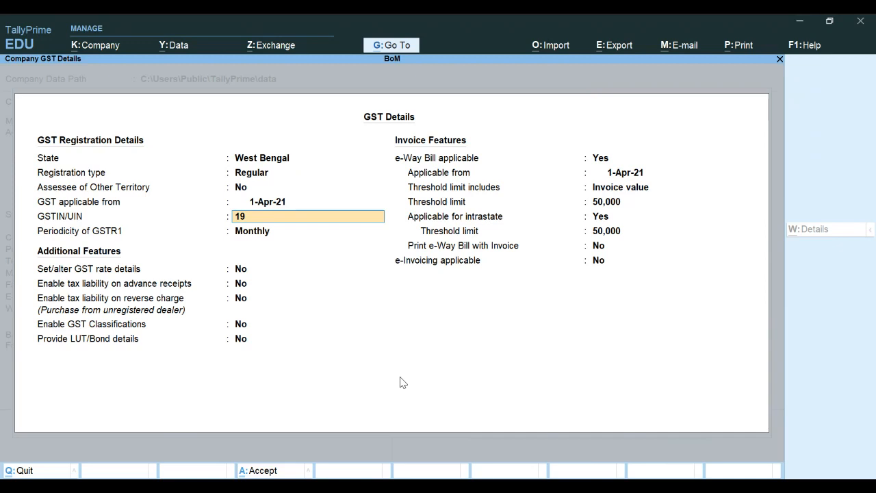
{"action": "key", "text": "Return"}
{"action": "key", "text": "Return"}
{"action": "key", "text": "Return"}
{"action": "key", "text": "Return"}
{"action": "key", "text": "Return"}
{"action": "key", "text": "Return"}
{"action": "key", "text": "Return"}
Step: Set e-Way Bill applicable to No and accept the GST details
{"action": "type", "text": "n"}
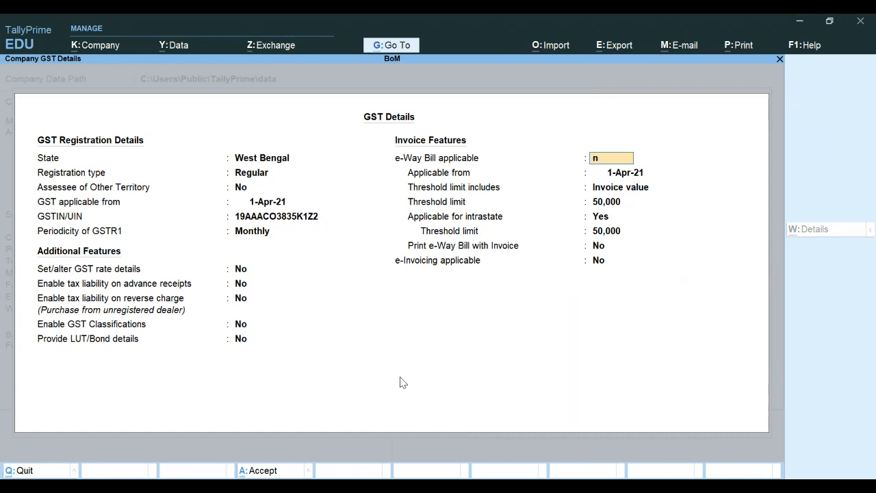
{"action": "key", "text": "Return"}
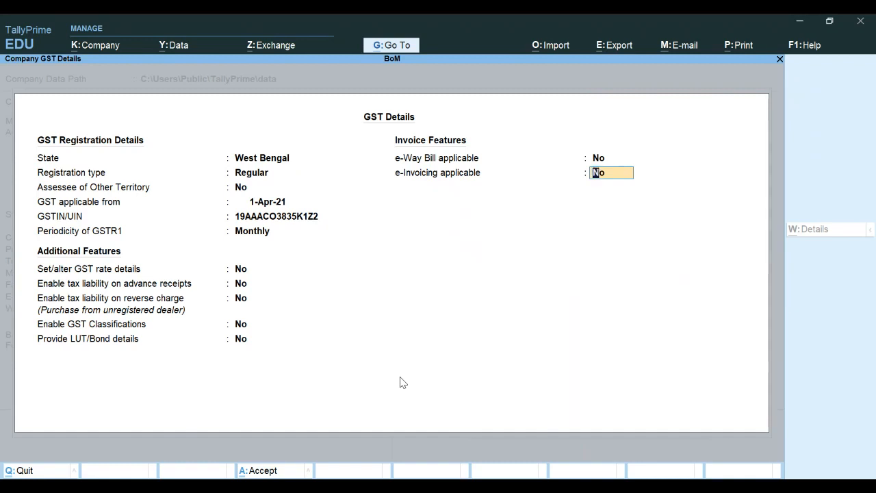
{"action": "key", "text": "Return"}
{"action": "key", "text": "Return"}
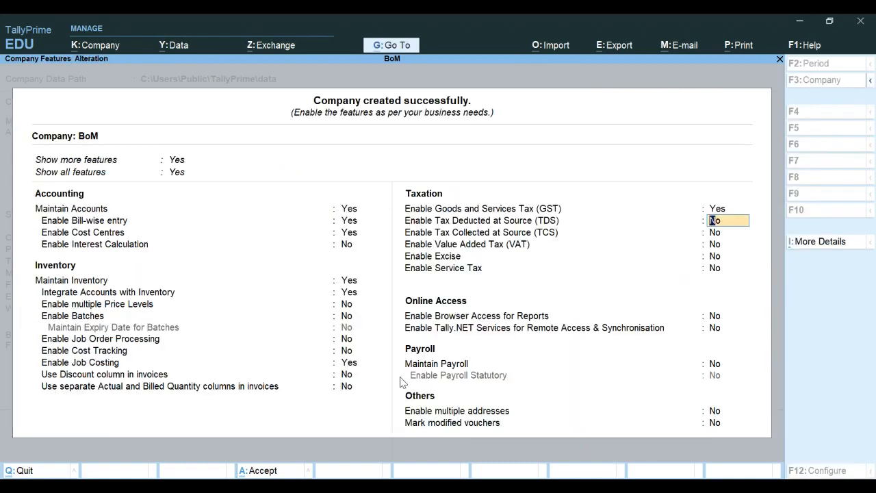
Step: Leave TDS, TCS, VAT and Excise off and accept the company features with Ctrl+A
{"action": "key", "text": "Return"}
{"action": "key", "text": "Return"}
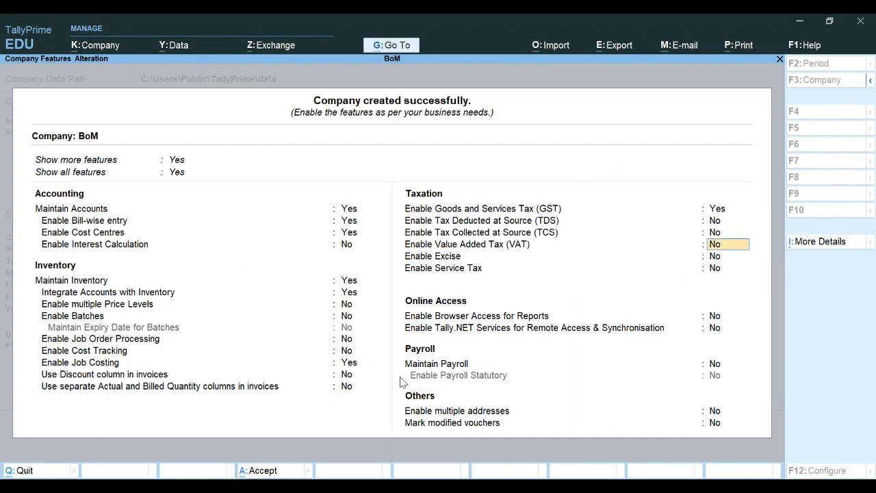
{"action": "key", "text": "Return"}
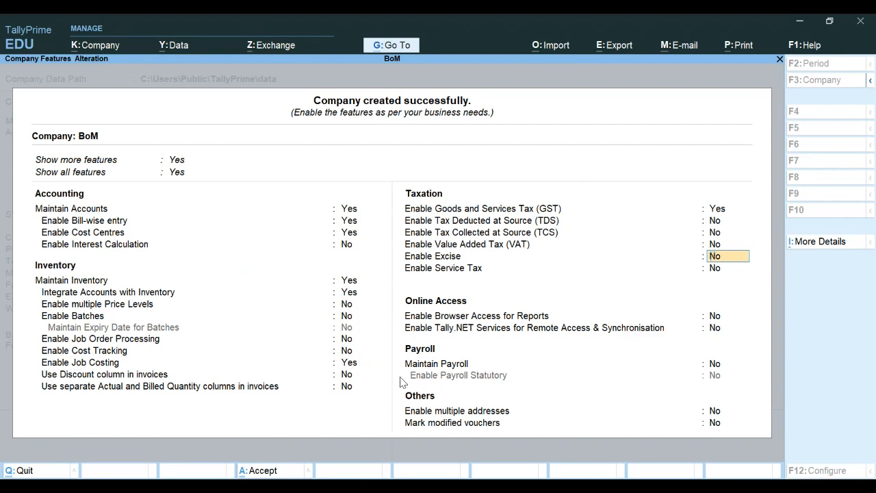
{"action": "key", "text": "ctrl"}
{"action": "key", "text": "ctrl"}
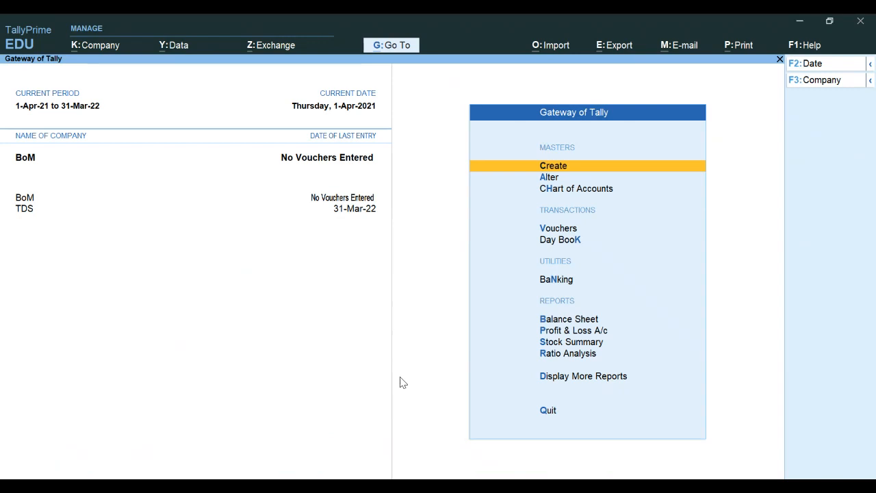
Step: Create a new ledger named Capital under the Capital Account group
{"action": "key", "text": "Return"}
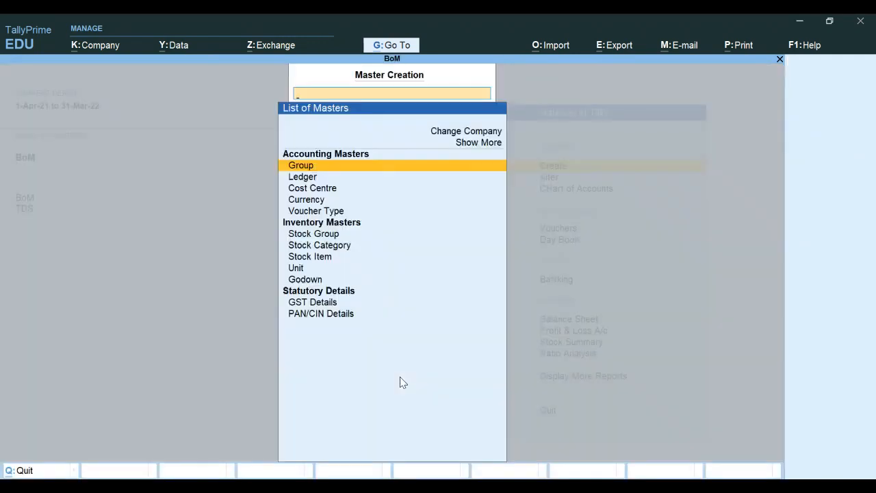
{"action": "key", "text": "Down"}
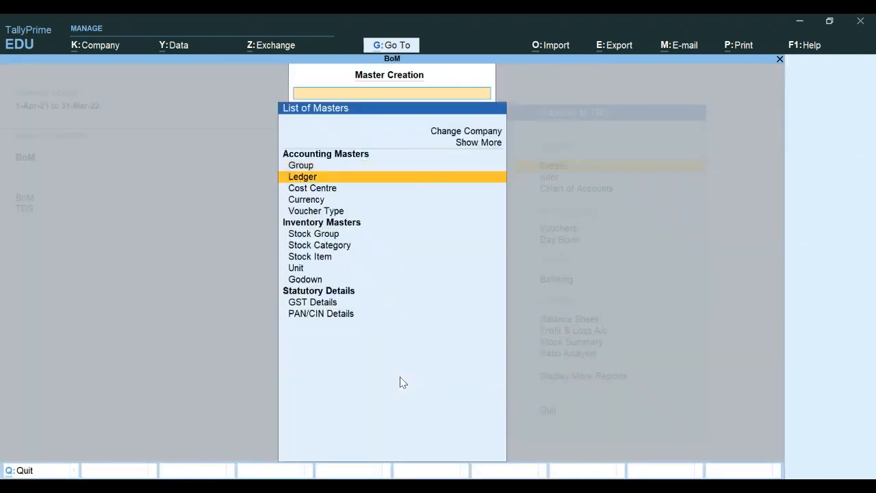
{"action": "key", "text": "Return"}
{"action": "type", "text": "C"}
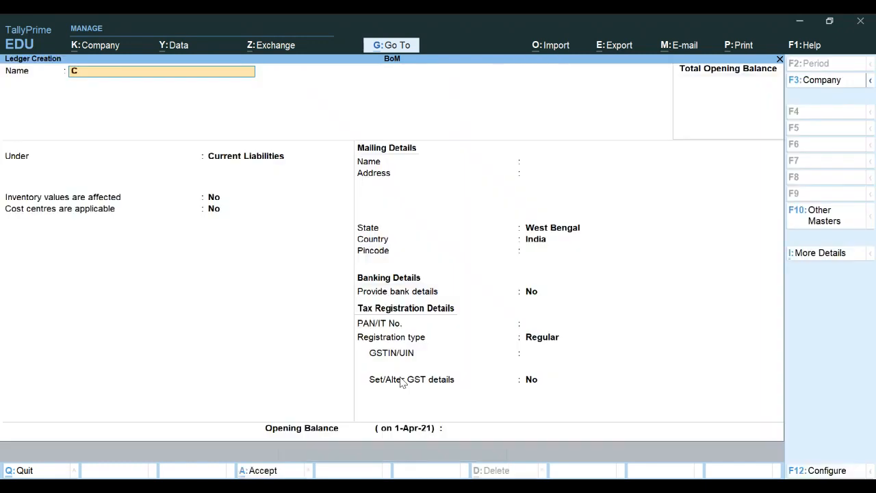
{"action": "type", "text": "apital"}
{"action": "key", "text": "Return"}
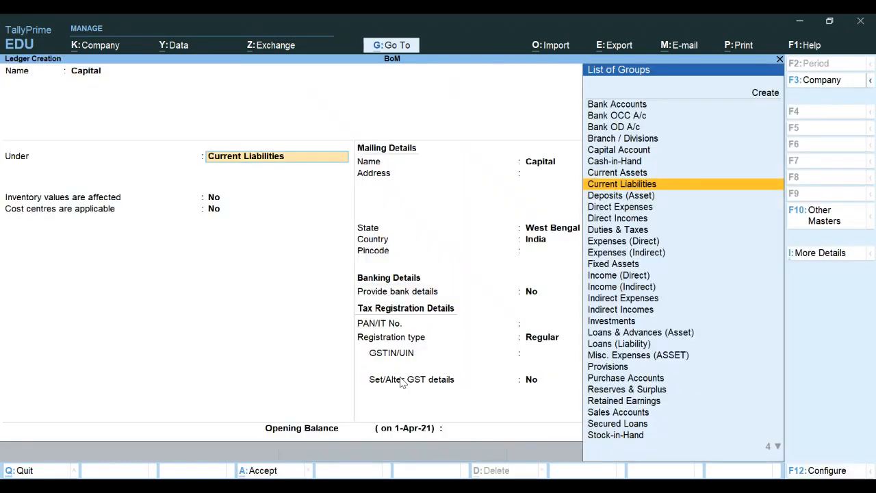
{"action": "key", "text": "Up"}
{"action": "key", "text": "Up"}
{"action": "key", "text": "Up"}
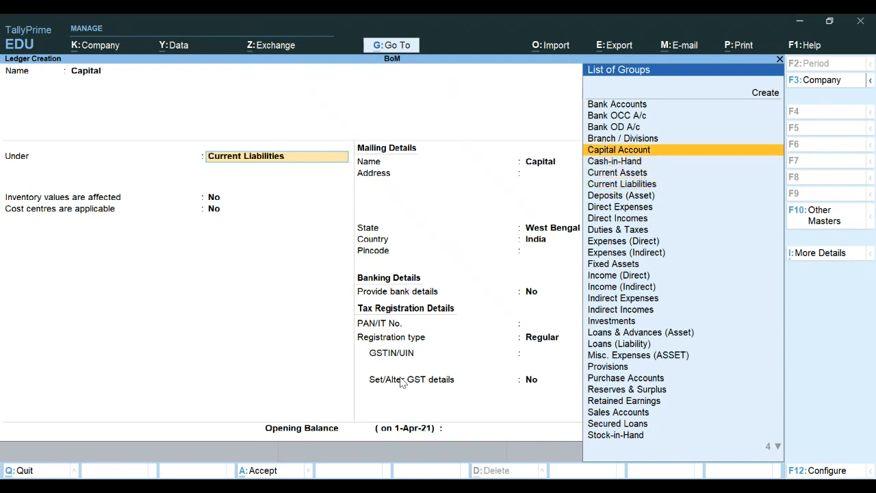
{"action": "key", "text": "Return"}
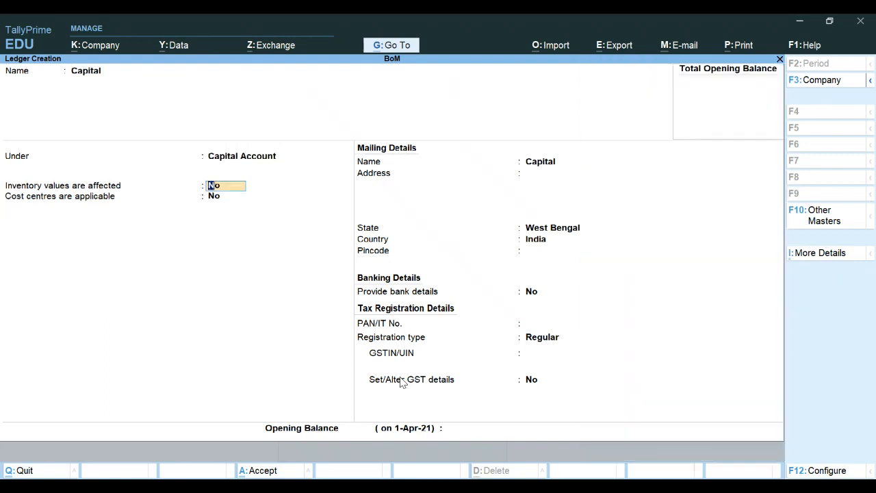
Step: Give the Capital ledger an opening balance of 11,32,500.00 Cr
{"action": "key", "text": "Return"}
{"action": "key", "text": "Return"}
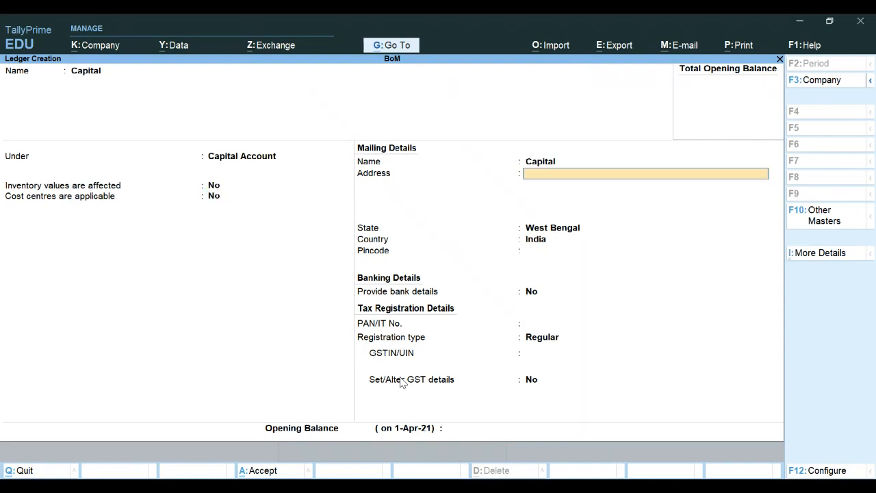
{"action": "key", "text": "Return"}
{"action": "key", "text": "Return"}
{"action": "key", "text": "Return"}
{"action": "key", "text": "Return"}
{"action": "key", "text": "Return"}
{"action": "key", "text": "Return"}
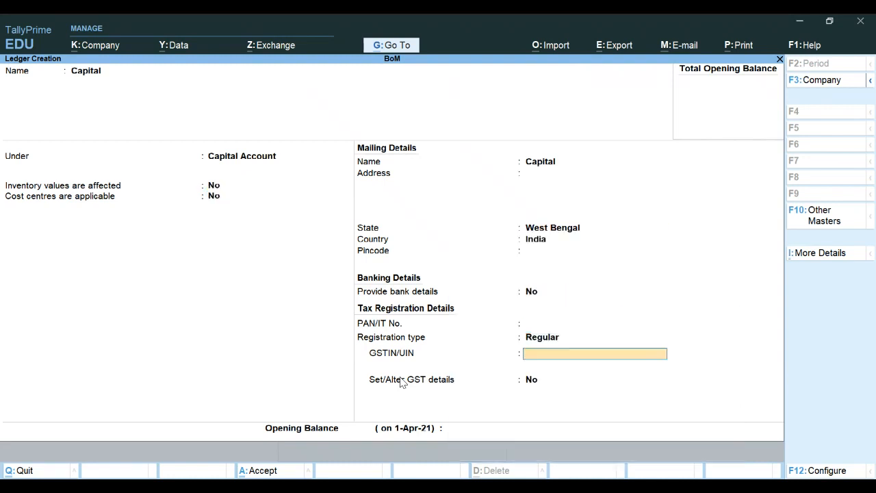
{"action": "key", "text": "Return"}
{"action": "key", "text": "Return"}
{"action": "key", "text": "Return"}
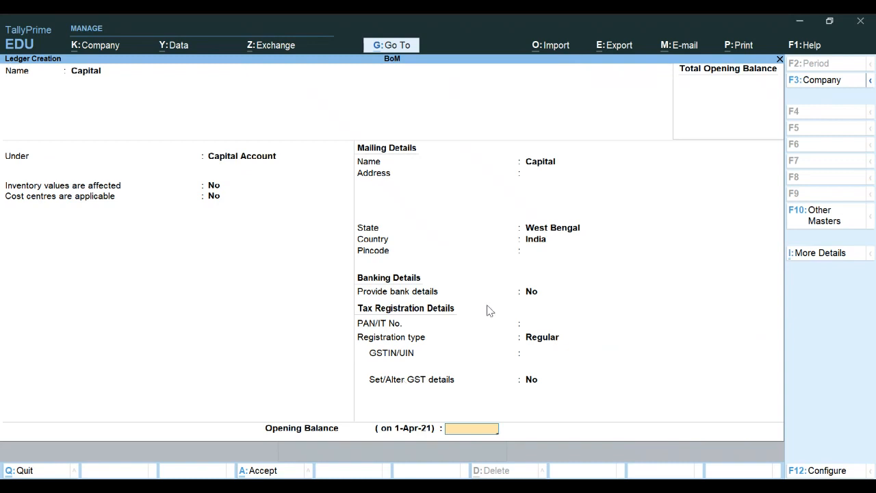
{"action": "type", "text": "1132500"}
{"action": "key", "text": "Return"}
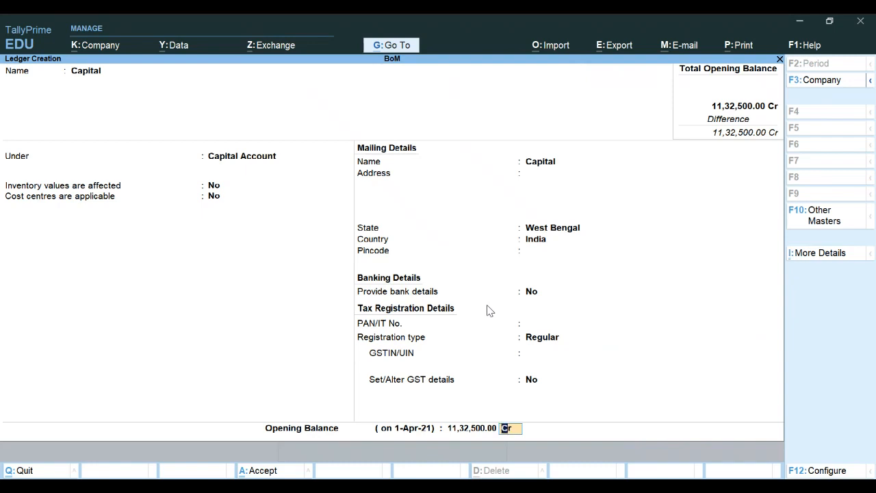
{"action": "key", "text": "Return"}
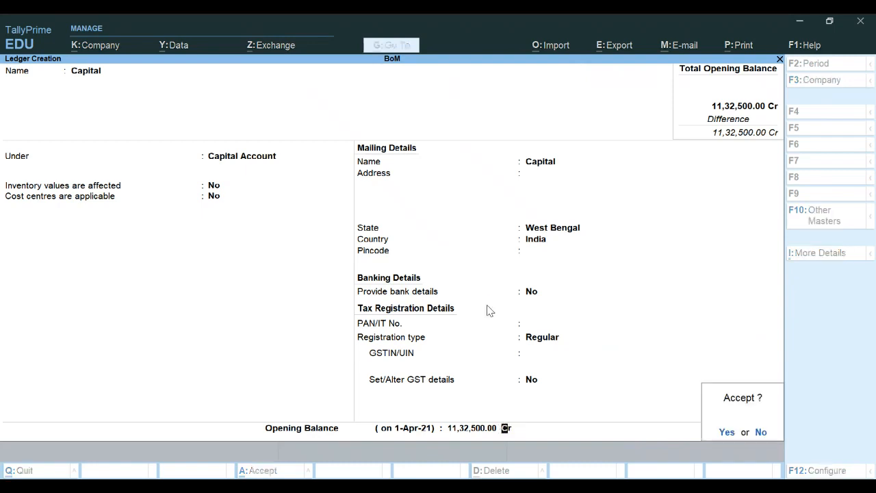
Step: Save the Capital ledger and start an SBI ledger under Bank Accounts
{"action": "key", "text": "y"}
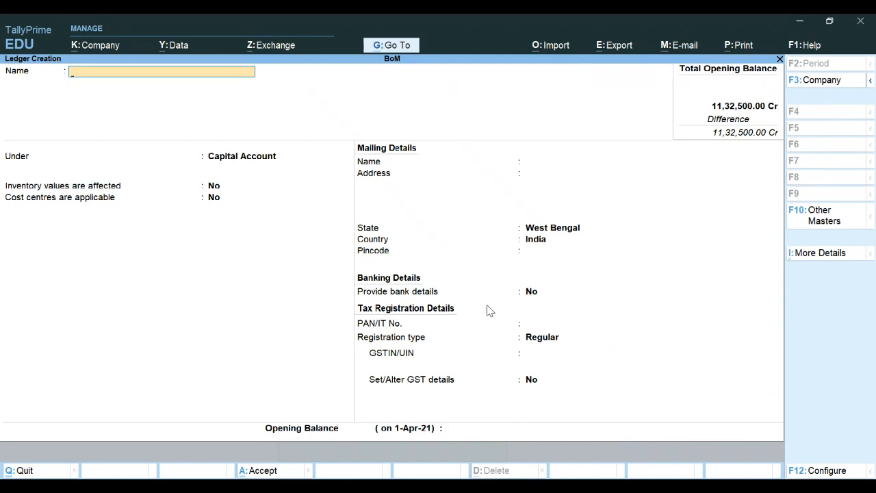
{"action": "type", "text": "SBI"}
{"action": "key", "text": "Return"}
{"action": "key", "text": "Up"}
{"action": "key", "text": "Up"}
{"action": "key", "text": "Up"}
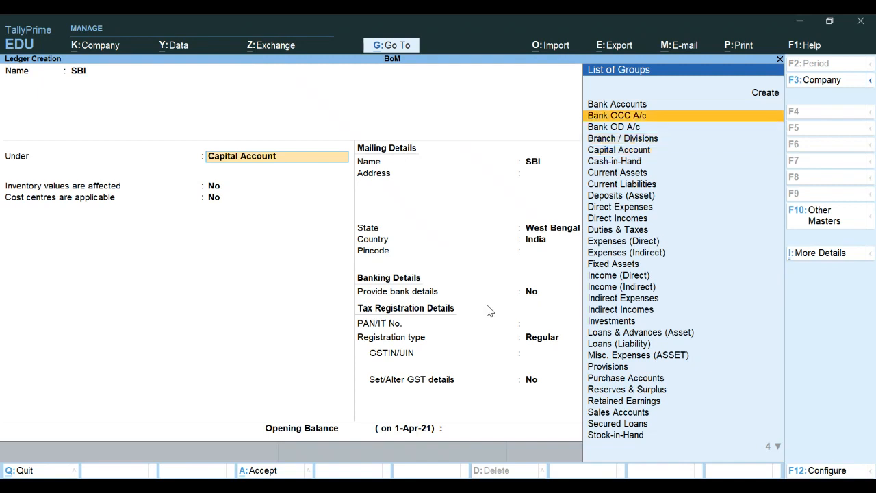
{"action": "key", "text": "Up"}
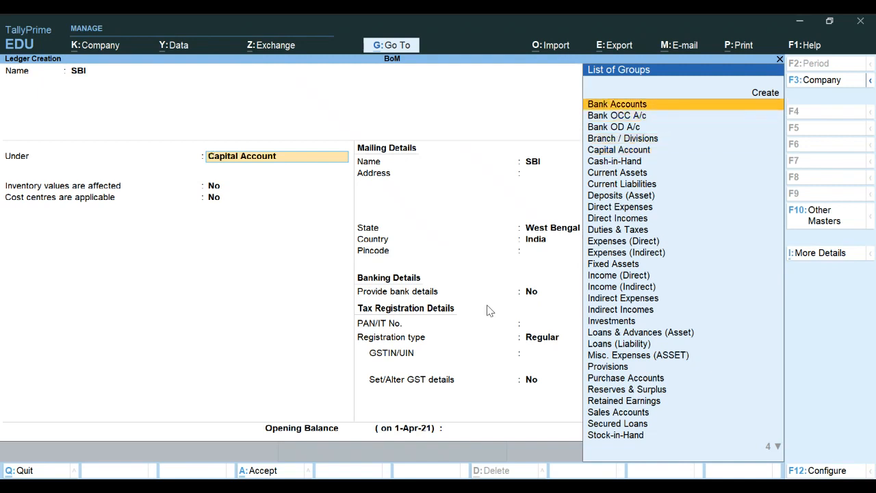
{"action": "key", "text": "Return"}
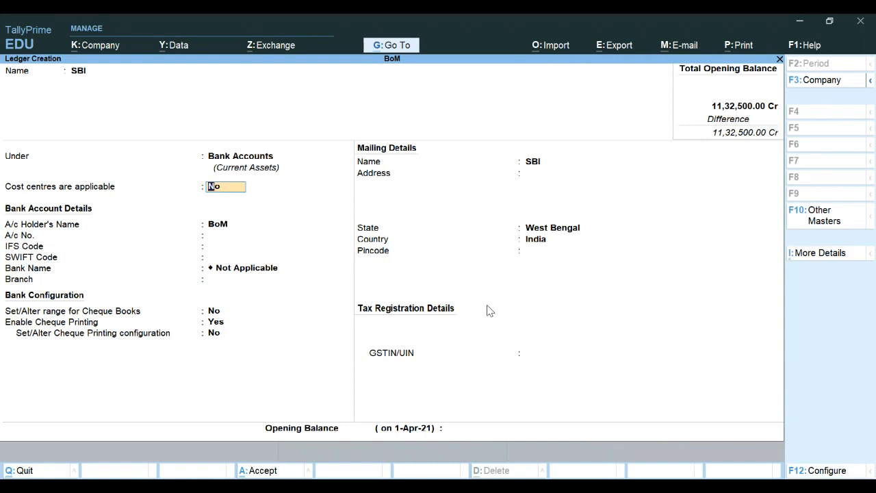
Step: Give SBI a 5,00,000.00 Dr opening balance, save it, and close ledger creation
{"action": "key", "text": "Return"}
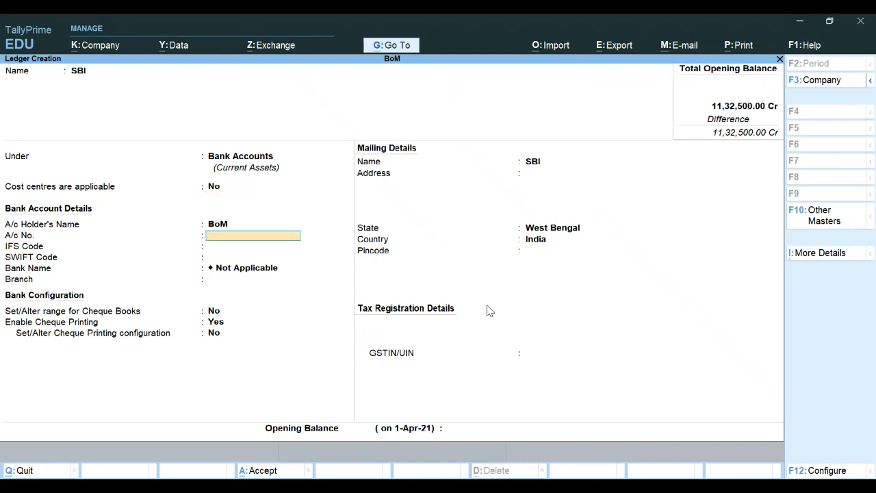
{"action": "key", "text": "Return"}
{"action": "key", "text": "Return"}
{"action": "key", "text": "Return"}
{"action": "key", "text": "Return"}
{"action": "key", "text": "Return"}
{"action": "key", "text": "Return"}
{"action": "key", "text": "Return"}
{"action": "key", "text": "Return"}
{"action": "key", "text": "Return"}
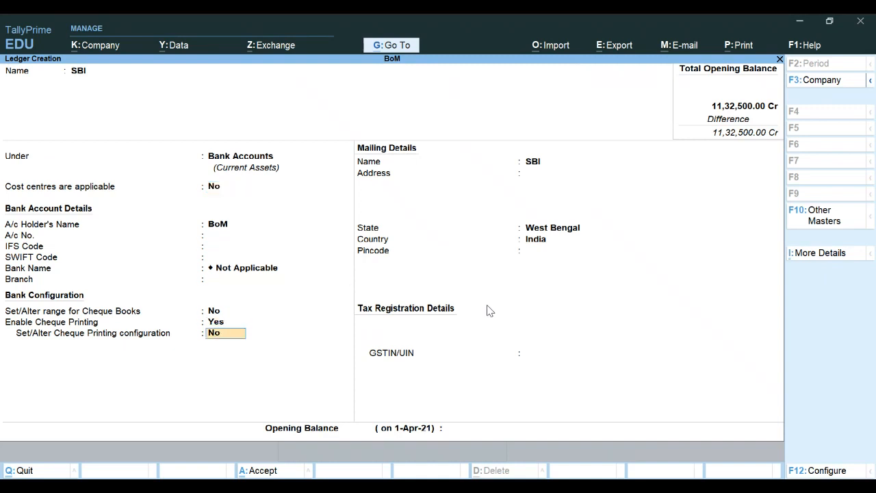
{"action": "key", "text": "Return"}
{"action": "key", "text": "Return"}
{"action": "key", "text": "Return"}
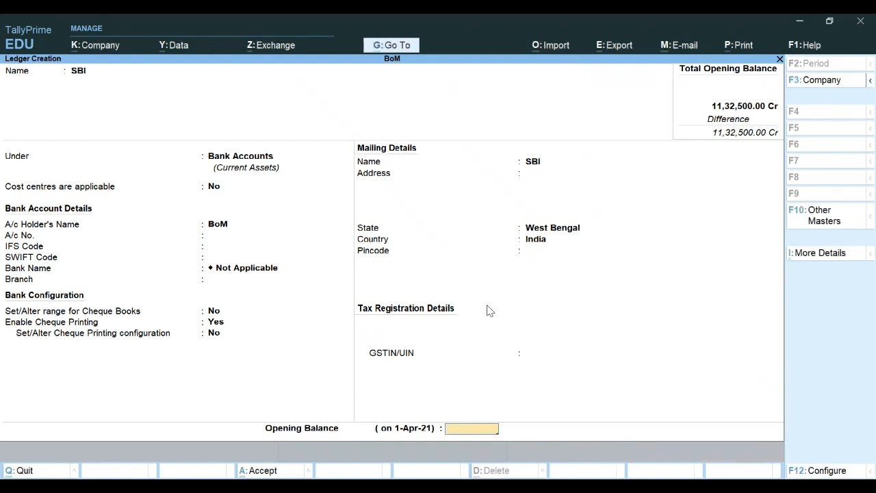
{"action": "type", "text": "5,00,"}
{"action": "type", "text": "0000"}
{"action": "key", "text": "Return"}
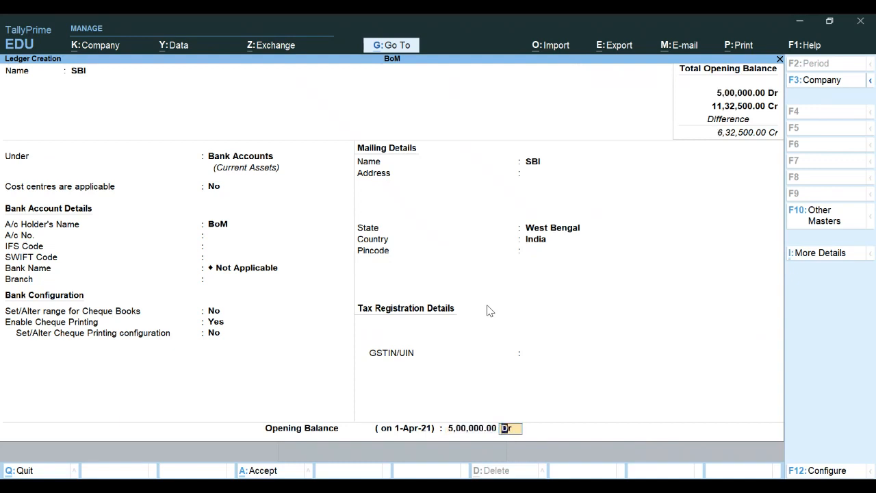
{"action": "key", "text": "Return"}
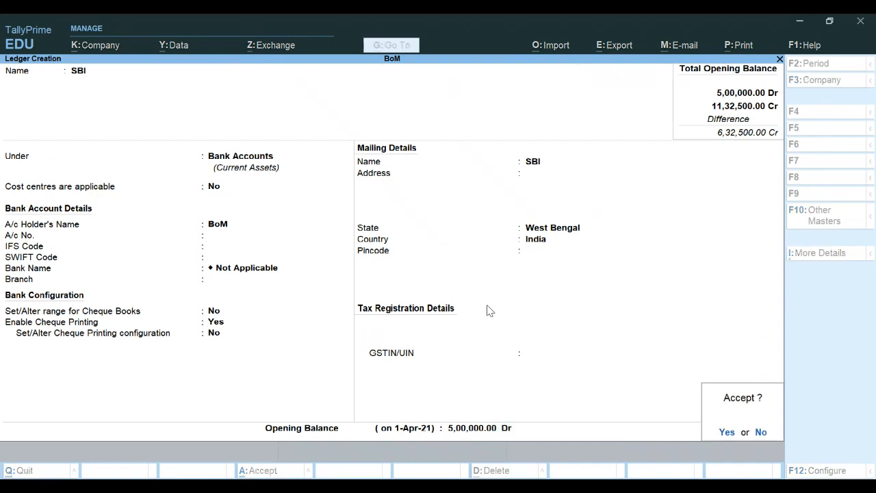
{"action": "key", "text": "Return"}
{"action": "key", "text": "Escape"}
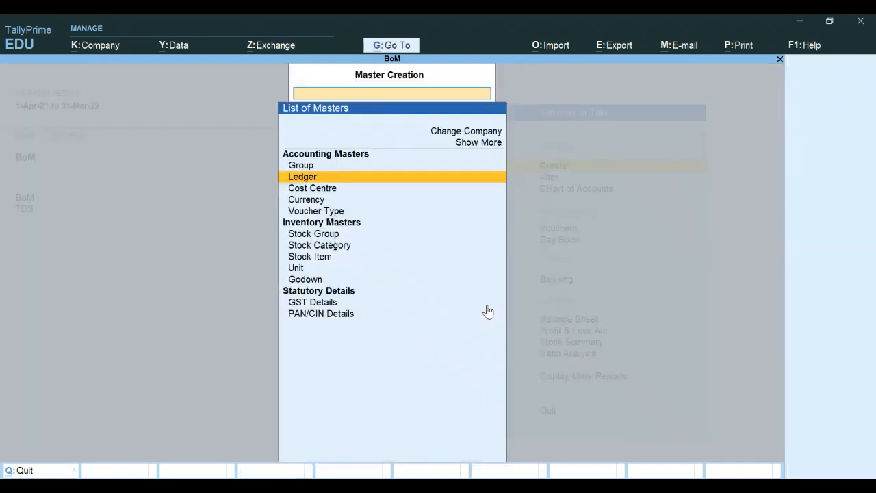
{"action": "key", "text": "Escape"}
{"action": "key", "text": "Down"}
{"action": "key", "text": "Down"}
{"action": "key", "text": "Down"}
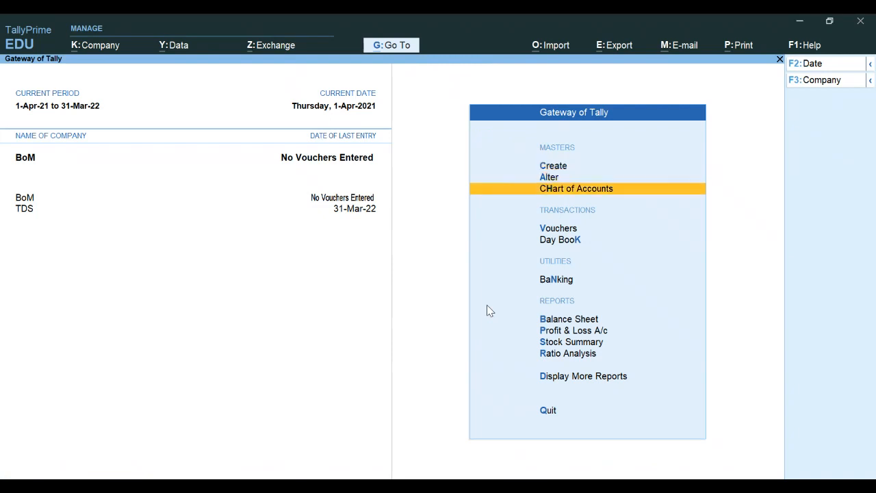
{"action": "key", "text": "Down"}
{"action": "key", "text": "Down"}
{"action": "key", "text": "Down"}
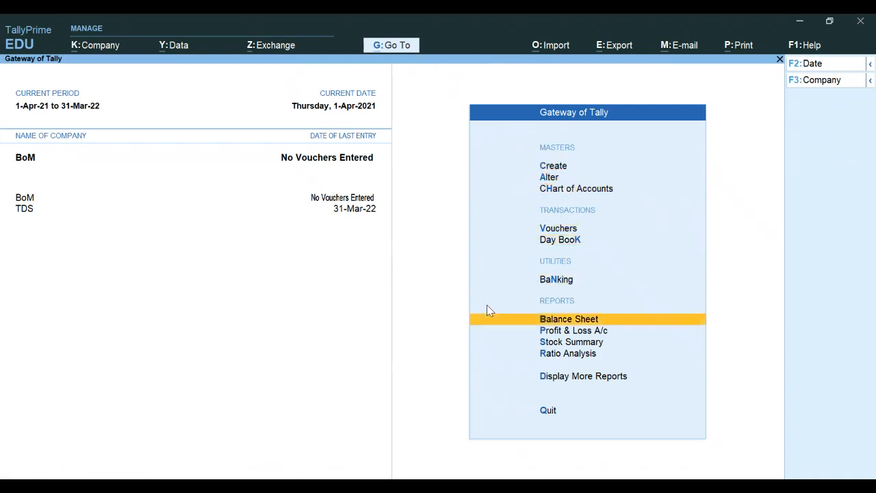
{"action": "left_click", "coordinate": [487, 306]}
{"action": "key", "text": "alt"}
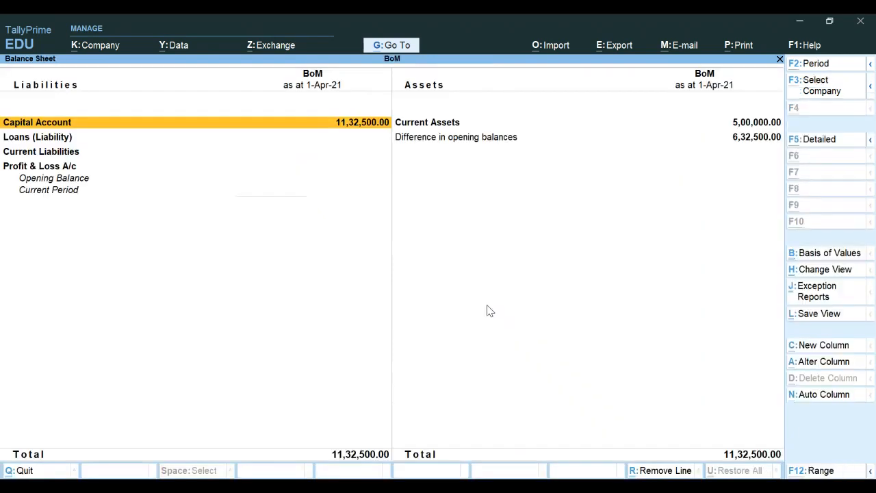
{"action": "key", "text": "alt+F5"}
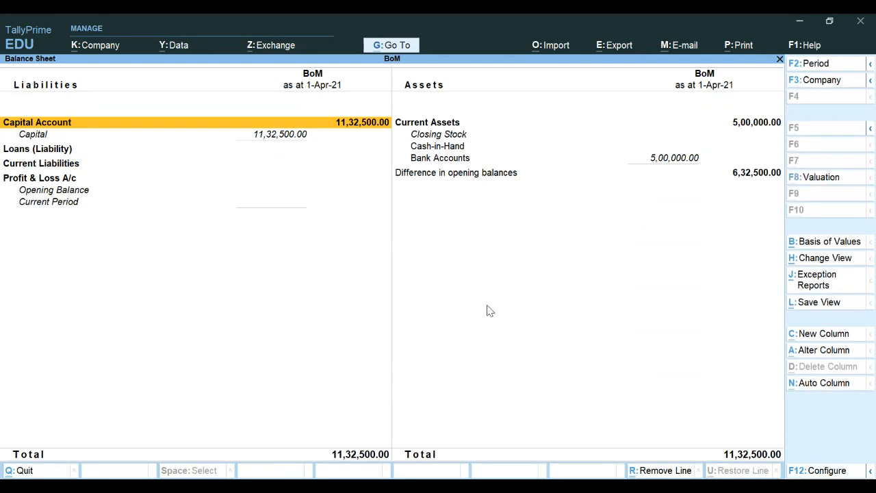
{"action": "key", "text": "Right"}
{"action": "key", "text": "Down"}
{"action": "key", "text": "Down"}
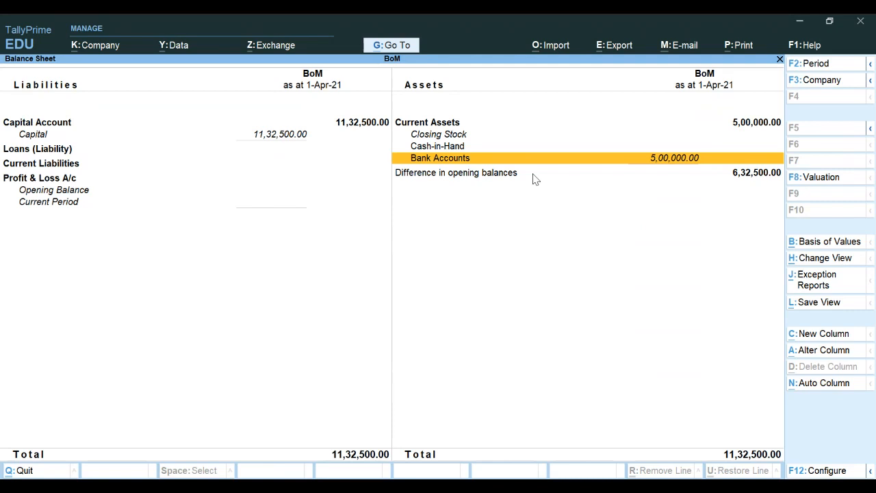
{"action": "key", "text": "Up"}
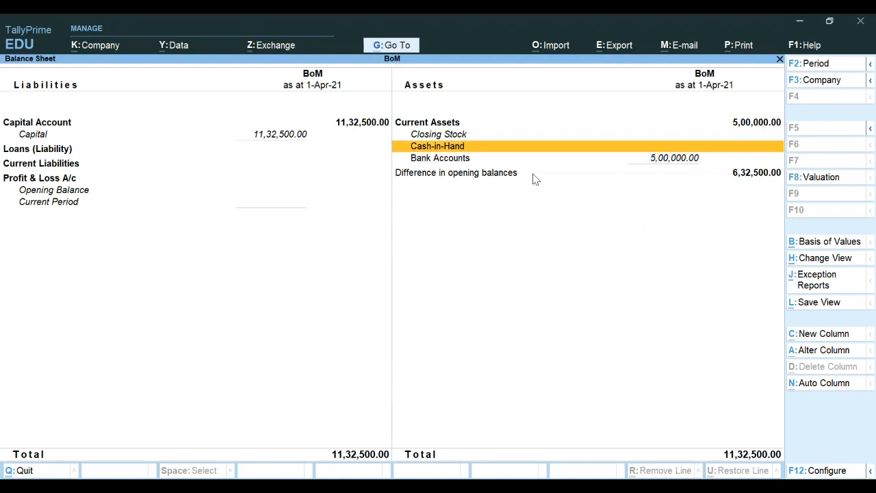
{"action": "key", "text": "Up"}
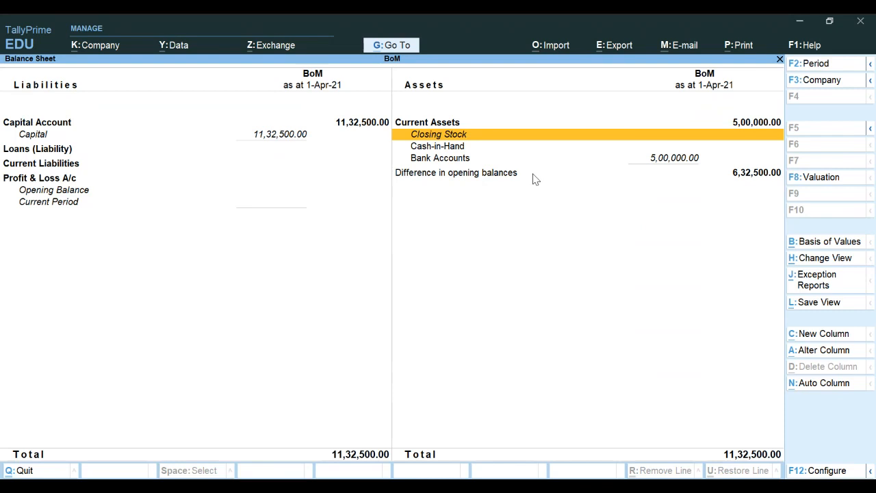
{"action": "key", "text": "Escape"}
{"action": "key", "text": "Escape"}
{"action": "key", "text": "Escape"}
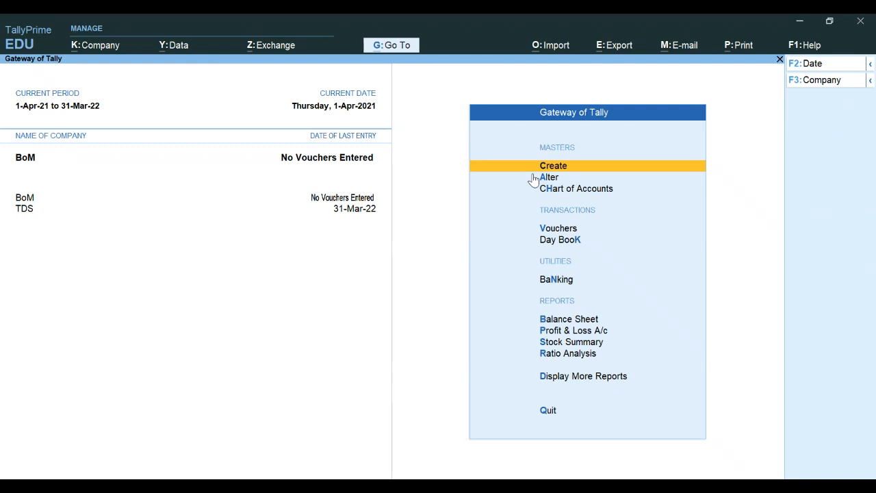
Step: Choose Stock Group from the list of masters to create
{"action": "left_click", "coordinate": [533, 174]}
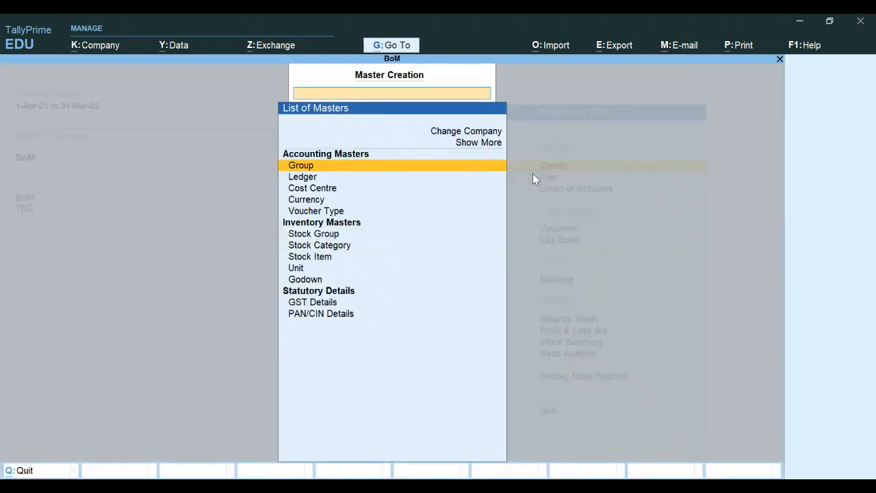
{"action": "key", "text": "Down"}
{"action": "key", "text": "Down"}
{"action": "key", "text": "Down"}
{"action": "key", "text": "Down"}
{"action": "key", "text": "Down"}
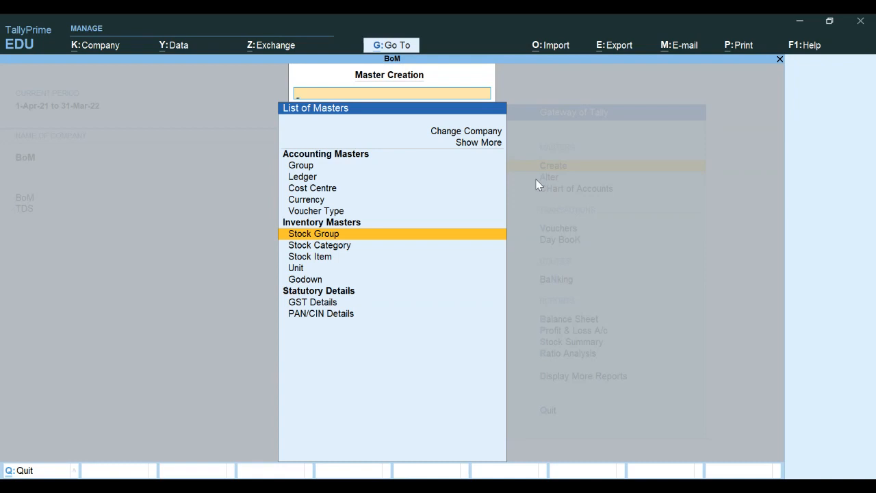
{"action": "key", "text": "Return"}
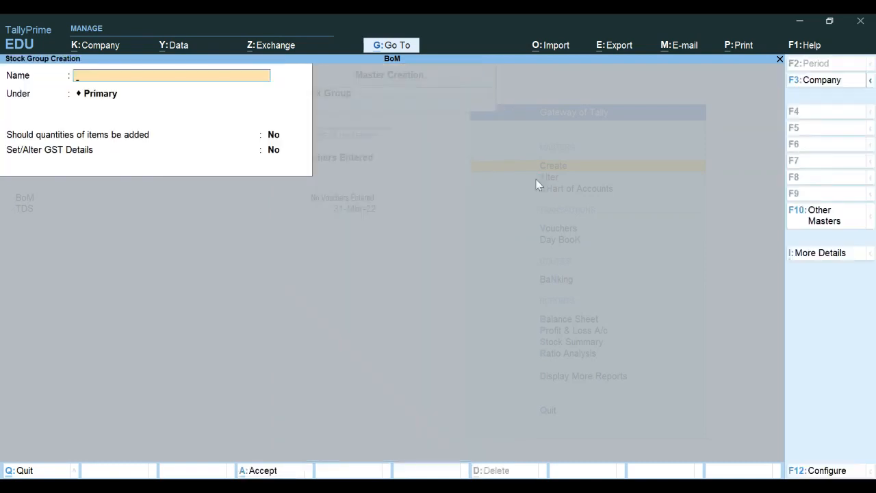
Step: Name the stock group Raw Materials, keep Primary as parent, and save it
{"action": "type", "text": "Raw Materials"}
{"action": "key", "text": "Return"}
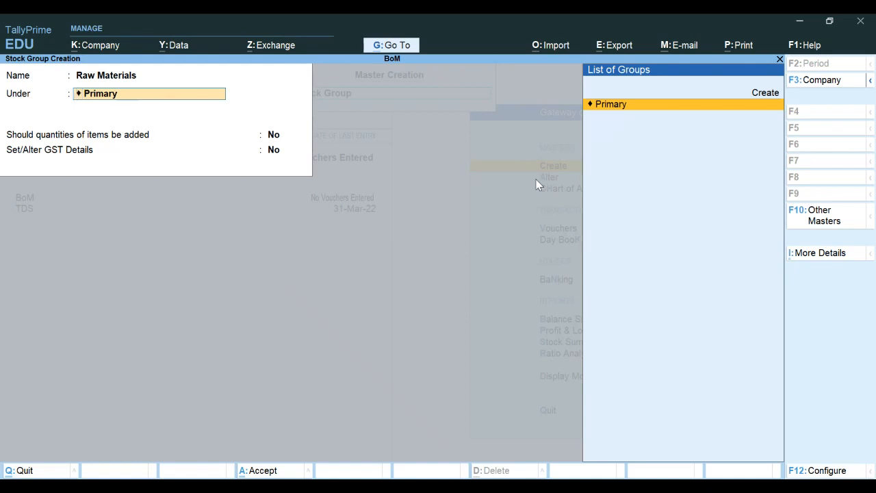
{"action": "key", "text": "Return"}
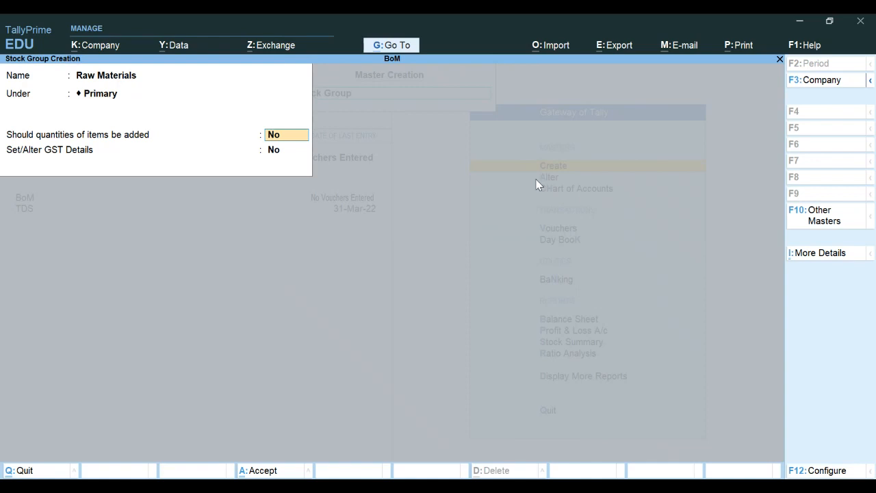
{"action": "key", "text": "Return"}
{"action": "key", "text": "Return"}
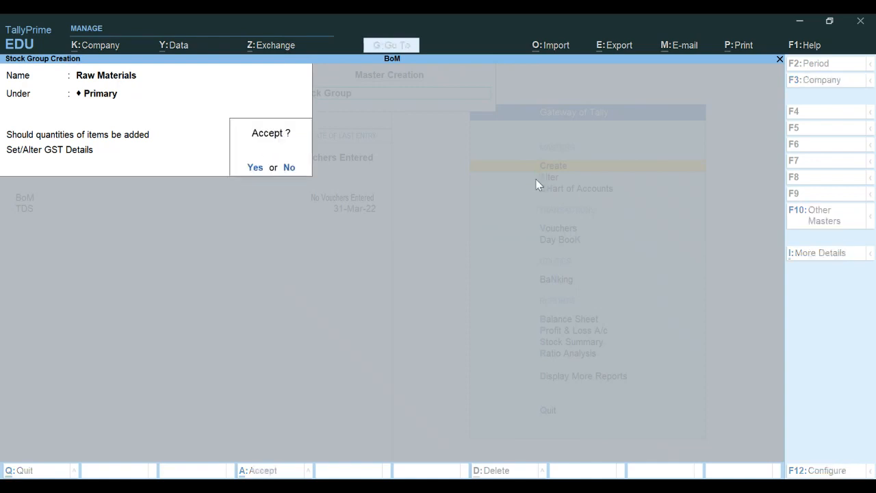
{"action": "key", "text": "Return"}
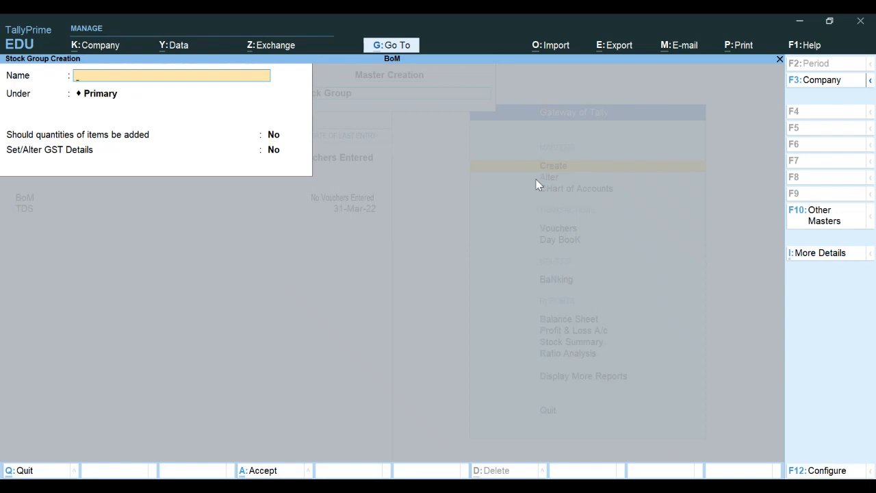
Step: Save a stock group named Finished Goods with parent Primary, then exit Stock Group Creation
{"action": "type", "text": "Finished Goods"}
{"action": "key", "text": "Return"}
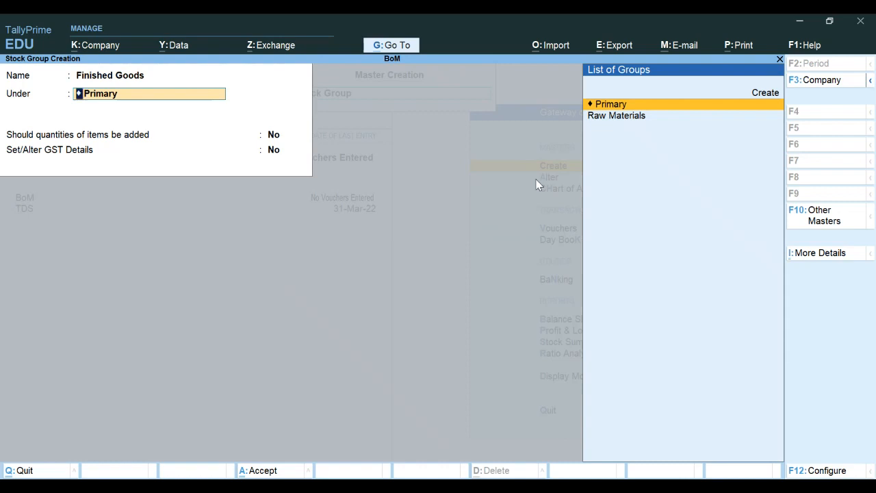
{"action": "key", "text": "BackSpace"}
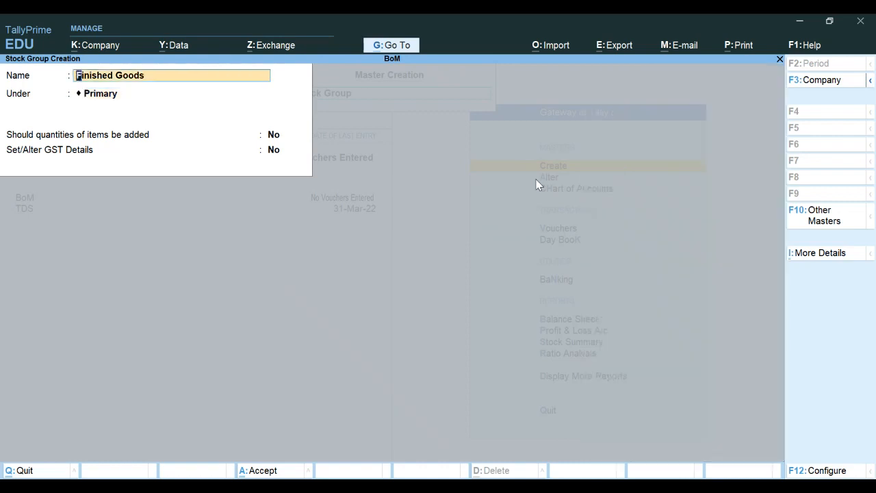
{"action": "type", "text": "Finished Goods"}
{"action": "key", "text": "Return"}
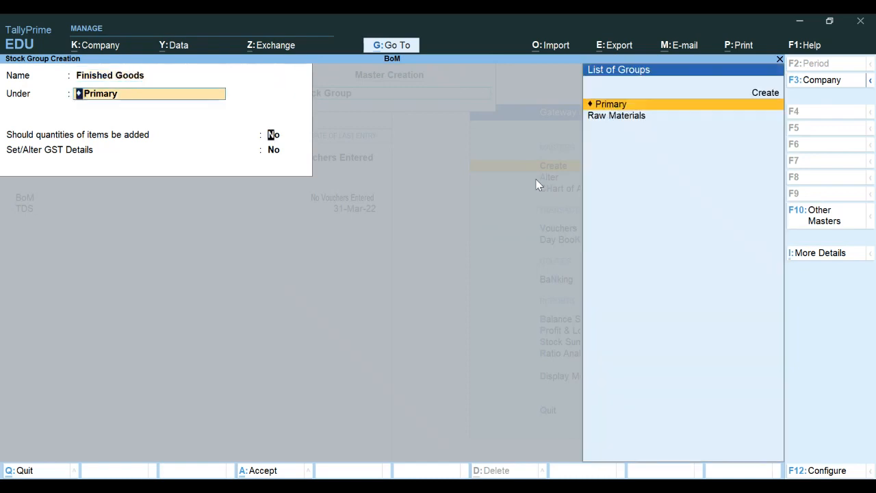
{"action": "key", "text": "Return"}
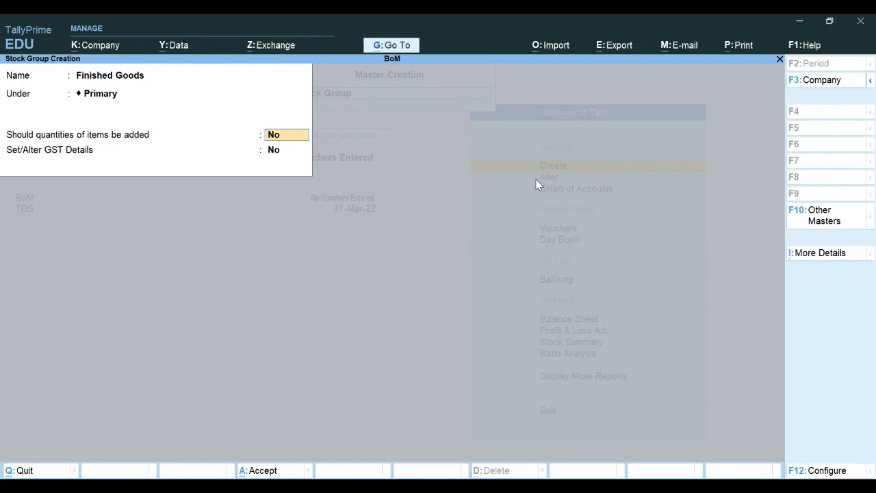
{"action": "key", "text": "Return"}
{"action": "key", "text": "Return"}
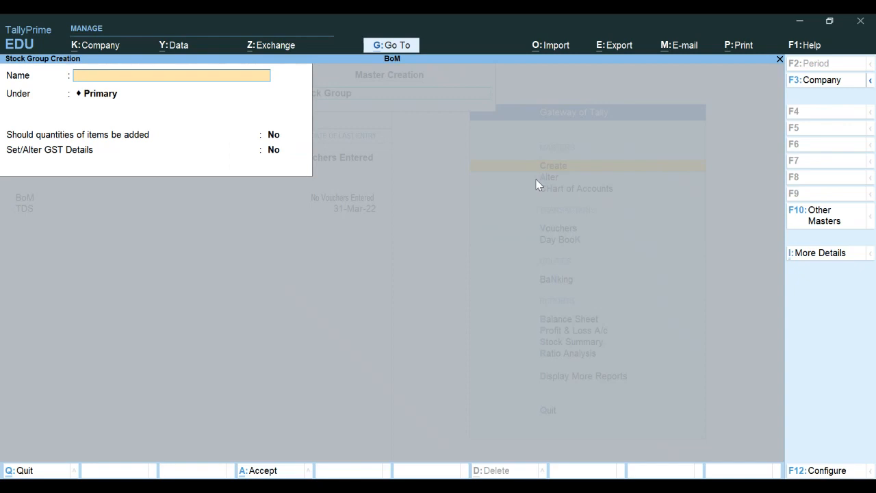
{"action": "key", "text": "Escape"}
{"action": "key", "text": "Return"}
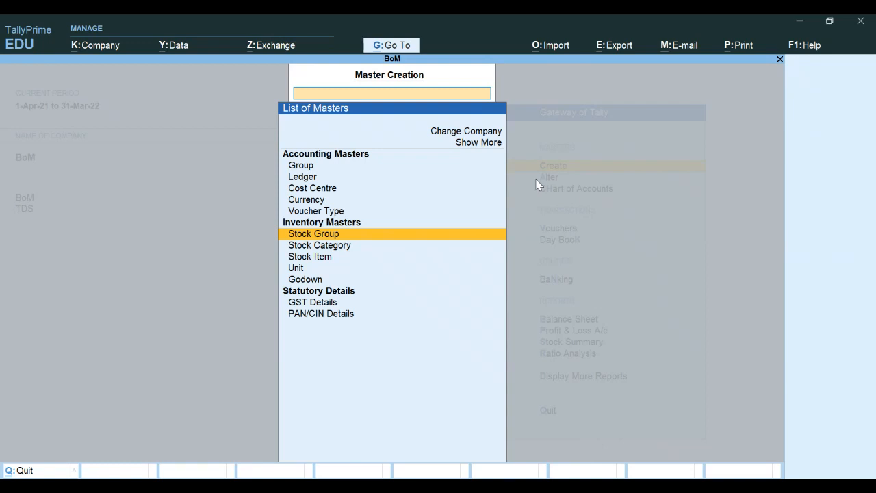
Step: Reopen the List of Masters and select Unit under Inventory Masters
{"action": "key", "text": "Escape"}
{"action": "key", "text": "Return"}
{"action": "key", "text": "Down"}
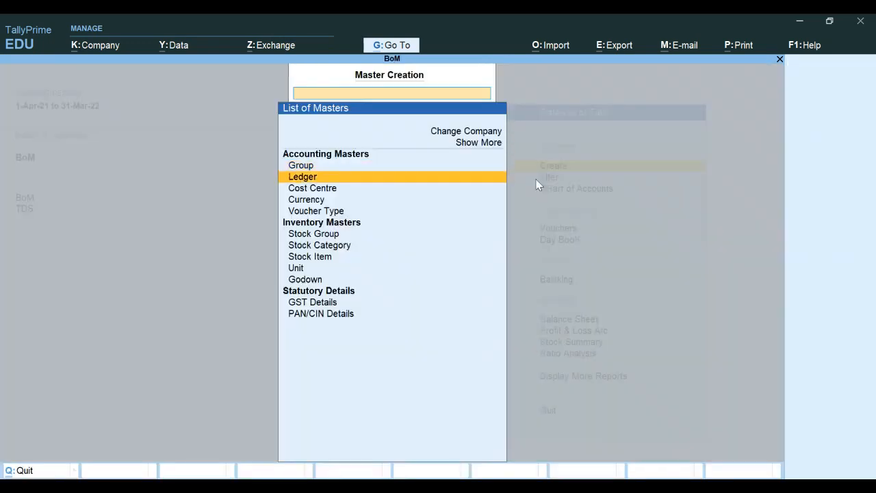
{"action": "key", "text": "Down"}
{"action": "key", "text": "Down"}
{"action": "key", "text": "Down"}
{"action": "key", "text": "Down"}
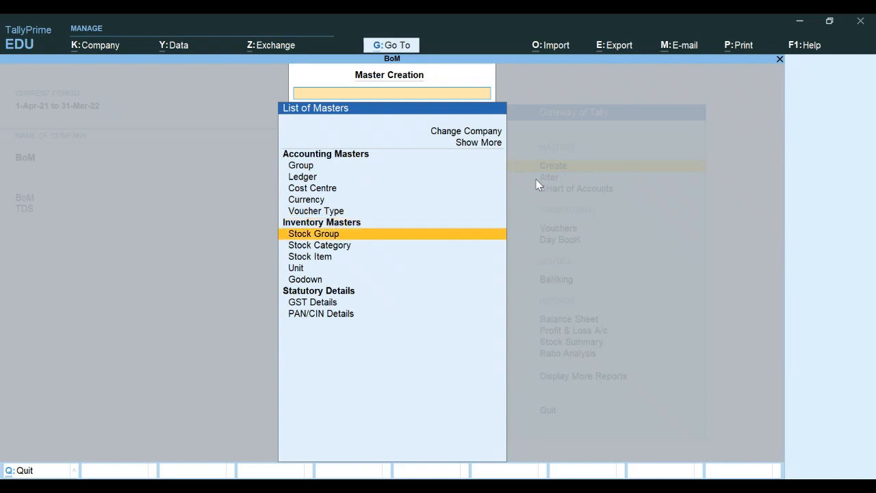
{"action": "key", "text": "Down"}
{"action": "key", "text": "Down"}
{"action": "key", "text": "Down"}
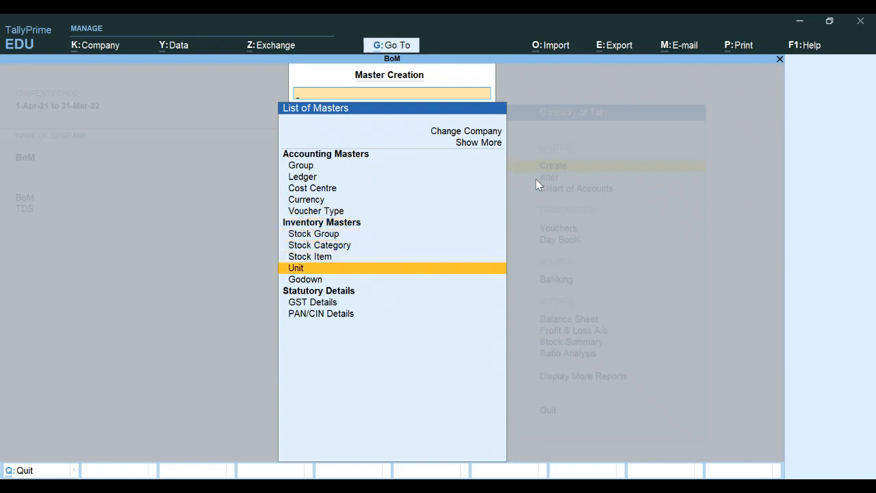
{"action": "key", "text": "Return"}
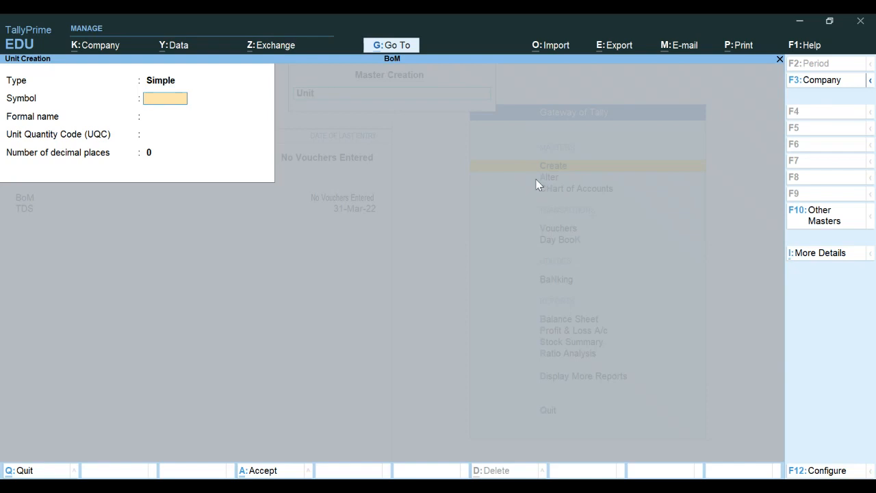
Step: Save unit symbol Pcs, formal name Pieces, UQC PCS-PIECES, with 0 decimal places
{"action": "type", "text": "Pcs"}
{"action": "key", "text": "Return"}
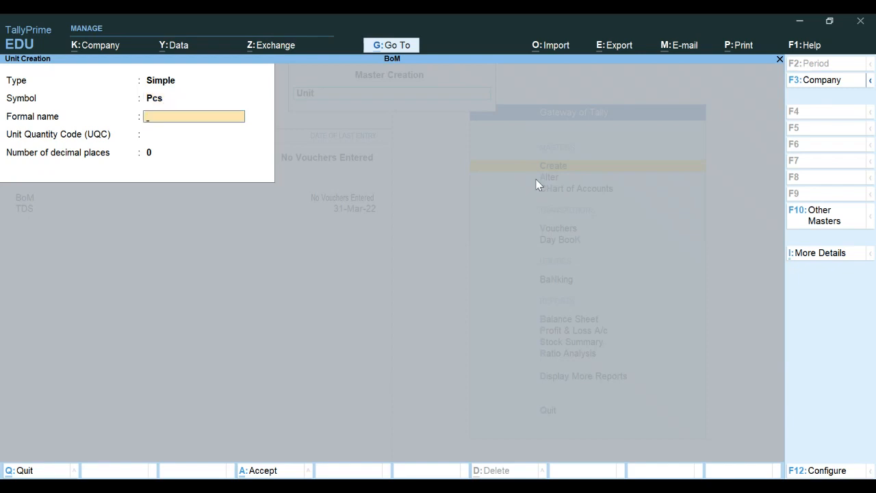
{"action": "type", "text": "Pieces"}
{"action": "key", "text": "Return"}
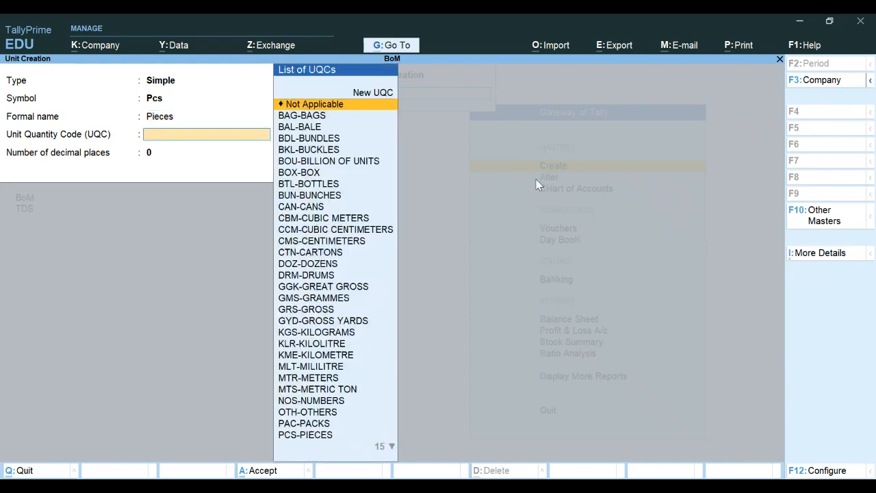
{"action": "type", "text": "pcs"}
{"action": "key", "text": "Return"}
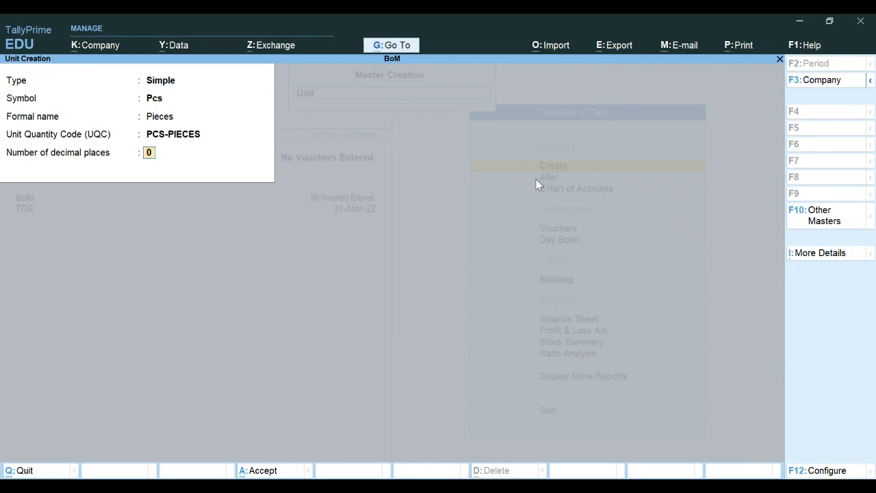
{"action": "key", "text": "Return"}
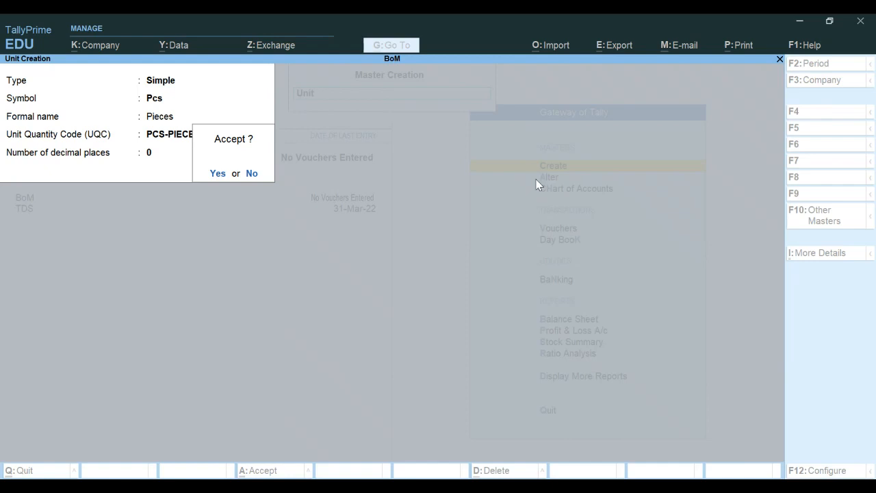
{"action": "key", "text": "Return"}
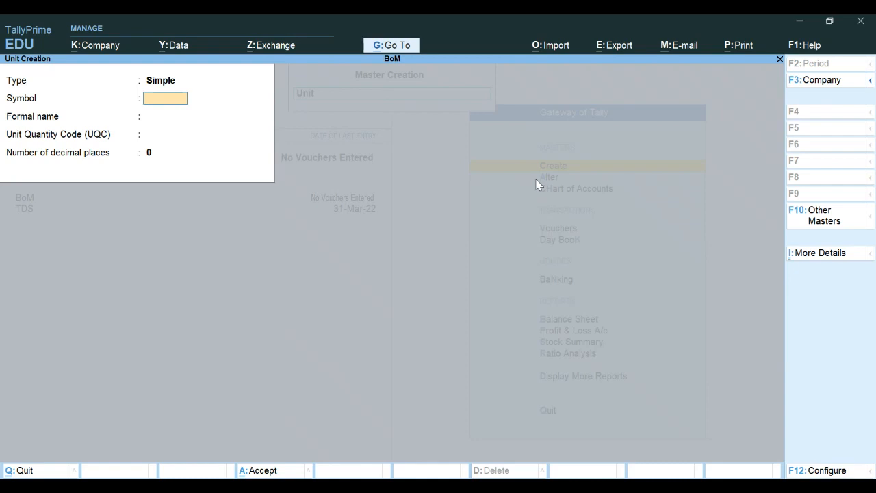
Step: Discard the blank unit form and choose Stock Item from the List of Masters
{"action": "key", "text": "Escape"}
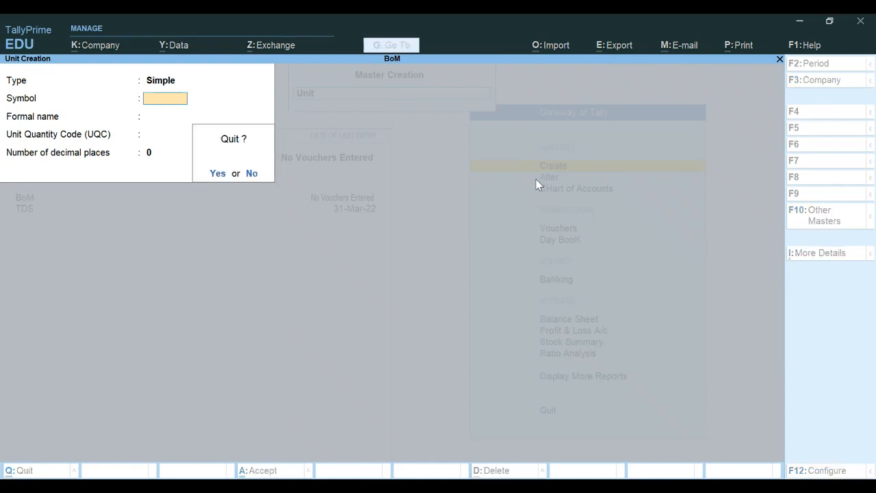
{"action": "key", "text": "Return"}
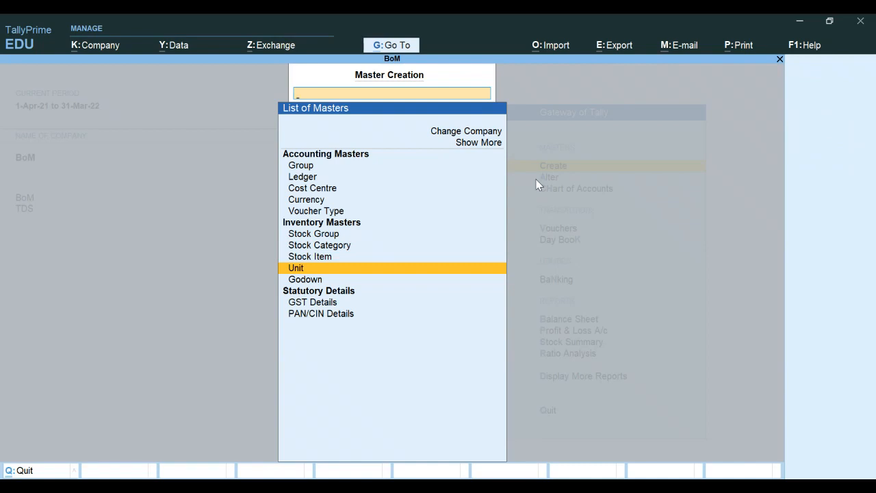
{"action": "key", "text": "Up"}
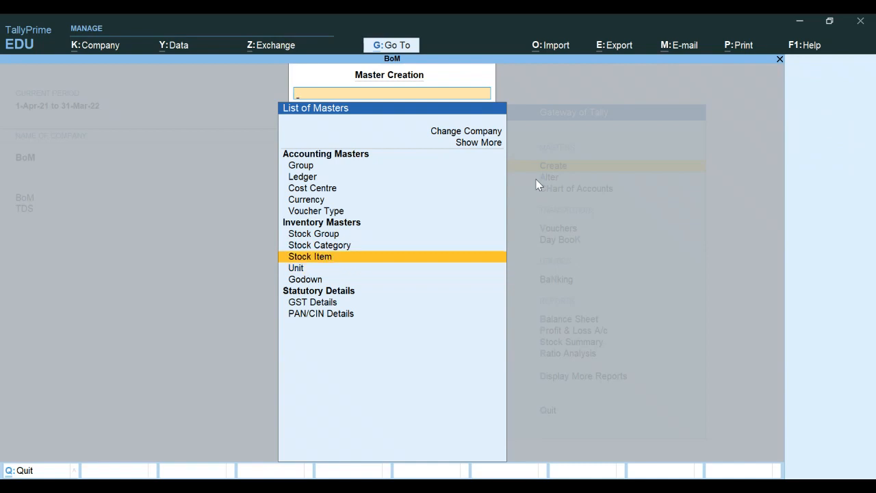
{"action": "key", "text": "Return"}
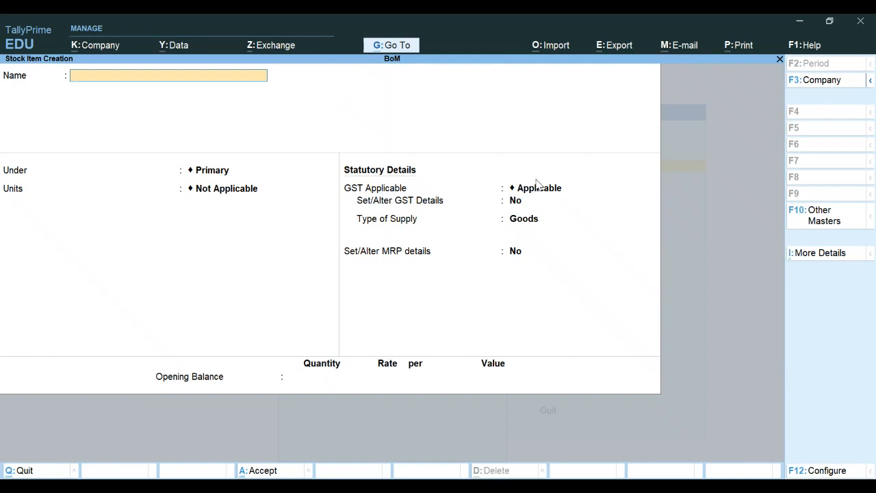
{"action": "key", "text": "F12"}
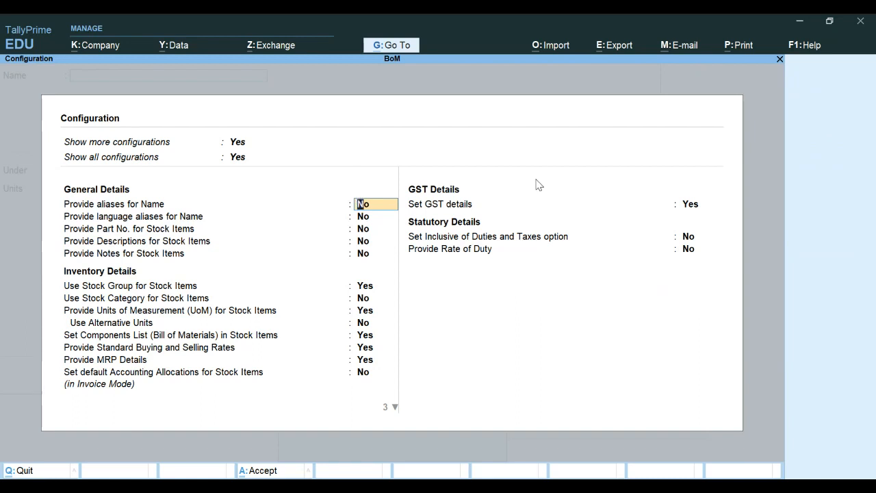
{"action": "key", "text": "Down"}
{"action": "key", "text": "Down"}
{"action": "key", "text": "Down"}
{"action": "key", "text": "Down"}
{"action": "key", "text": "Down"}
{"action": "key", "text": "Down"}
{"action": "key", "text": "Down"}
{"action": "key", "text": "Down"}
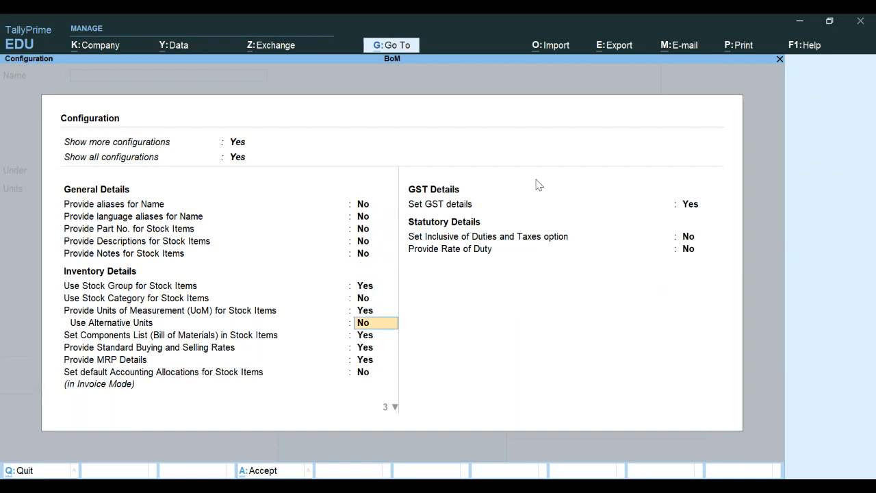
{"action": "key", "text": "Down"}
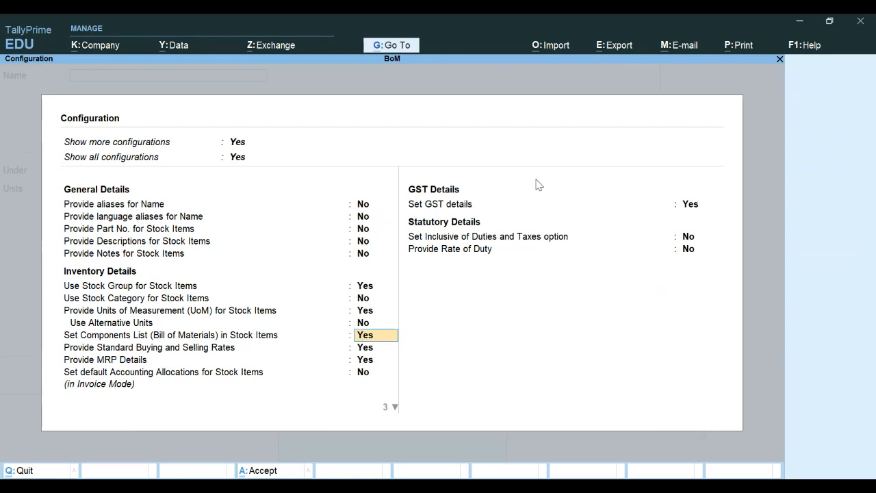
{"action": "key", "text": "Down"}
{"action": "key", "text": "Down"}
{"action": "key", "text": "Down"}
{"action": "key", "text": "Down"}
{"action": "key", "text": "Return"}
{"action": "key", "text": "Return"}
{"action": "key", "text": "Return"}
{"action": "key", "text": "Return"}
{"action": "key", "text": "Return"}
{"action": "key", "text": "Return"}
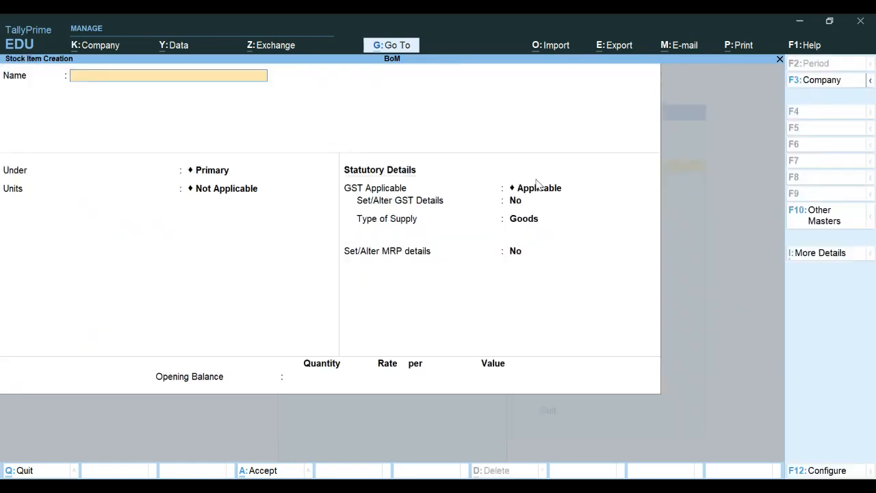
{"action": "key", "text": "F12"}
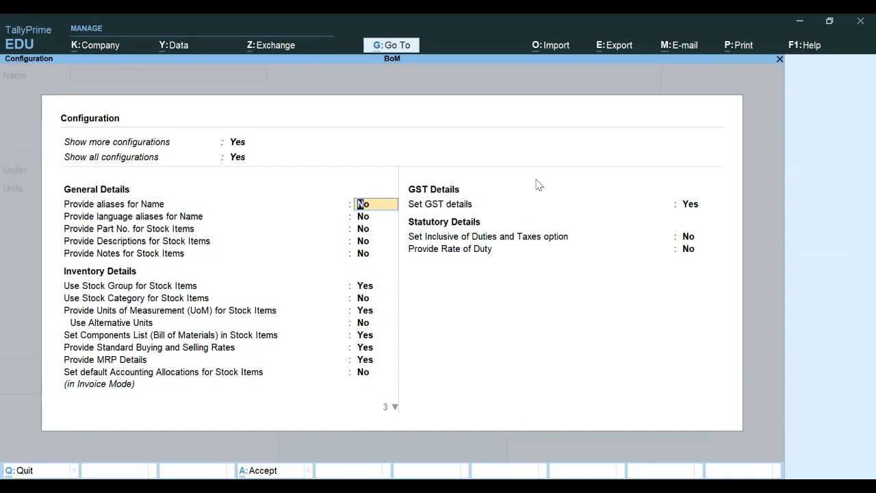
{"action": "key", "text": "ctrl"}
{"action": "key", "text": "ctrl+a"}
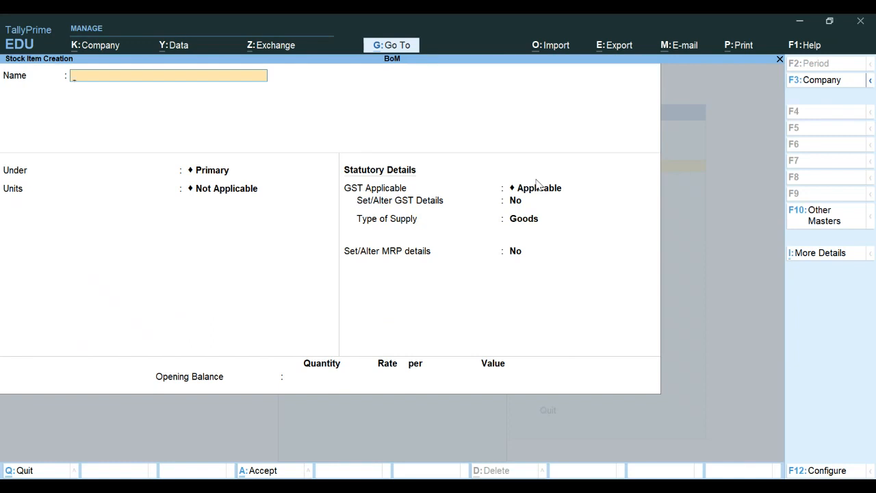
Step: Name the new stock item RW Item 1, under Raw Materials, measured in Pcs
{"action": "type", "text": "RW Item"}
{"action": "type", "text": "1"}
{"action": "key", "text": "Return"}
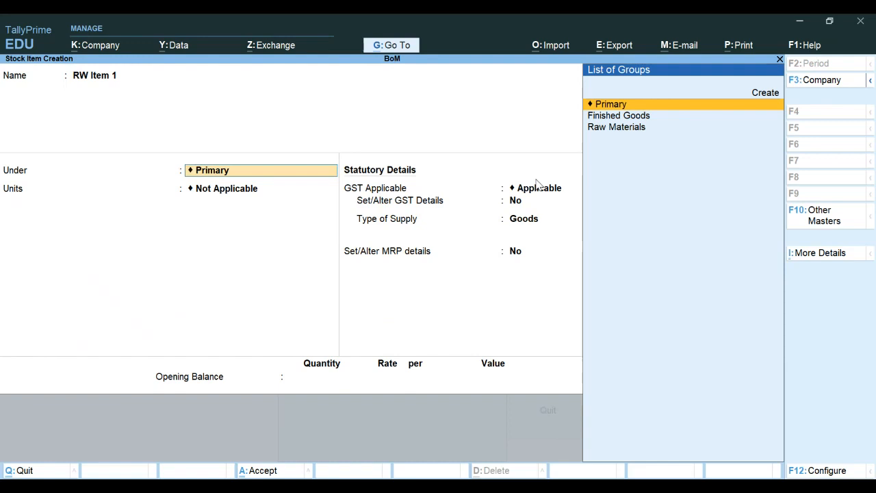
{"action": "key", "text": "Down"}
{"action": "key", "text": "Down"}
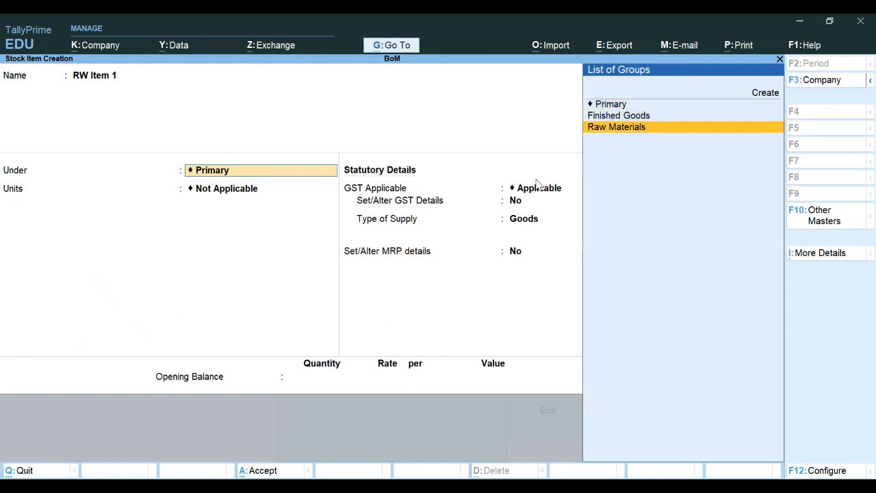
{"action": "key", "text": "Return"}
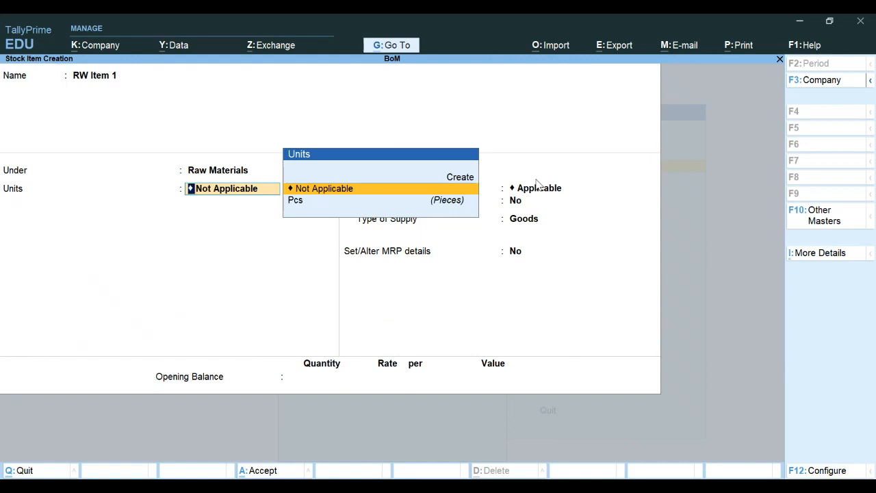
{"action": "key", "text": "Down"}
{"action": "key", "text": "Return"}
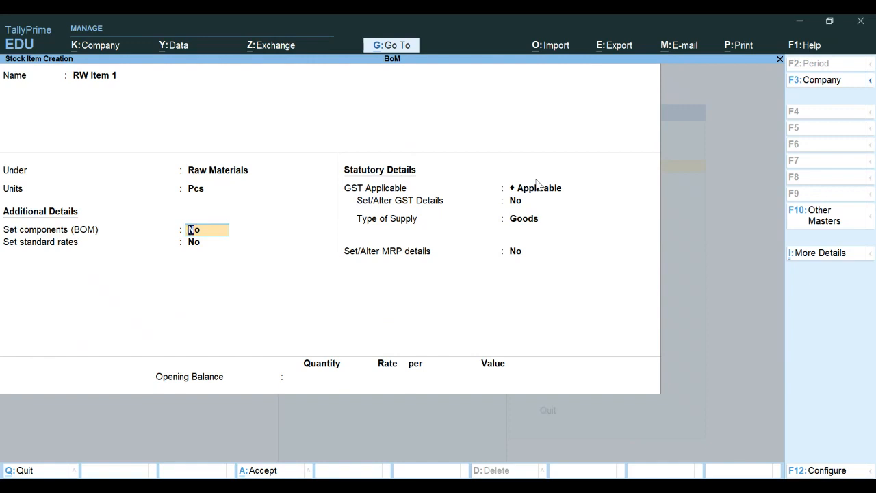
Step: Leave BOM and standard rates at No, keep GST Applicable, and set GST details to Yes
{"action": "key", "text": "Return"}
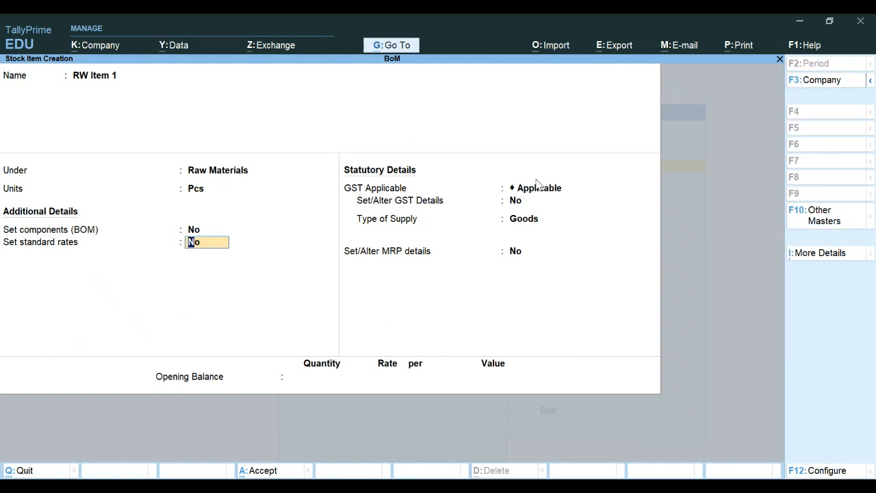
{"action": "key", "text": "Return"}
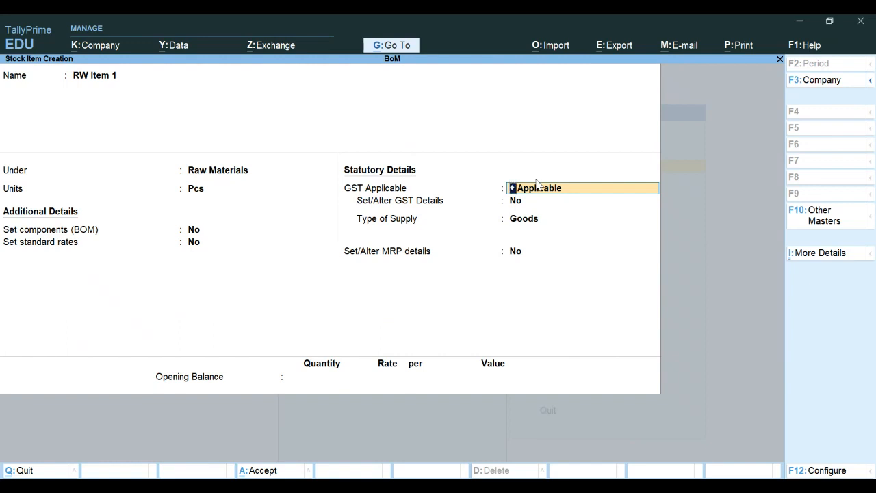
{"action": "key", "text": "Return"}
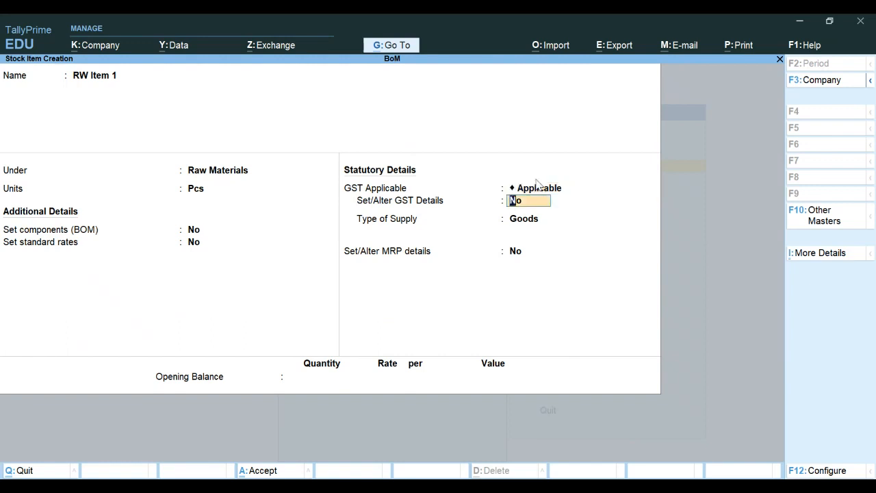
{"action": "type", "text": "y"}
{"action": "key", "text": "Return"}
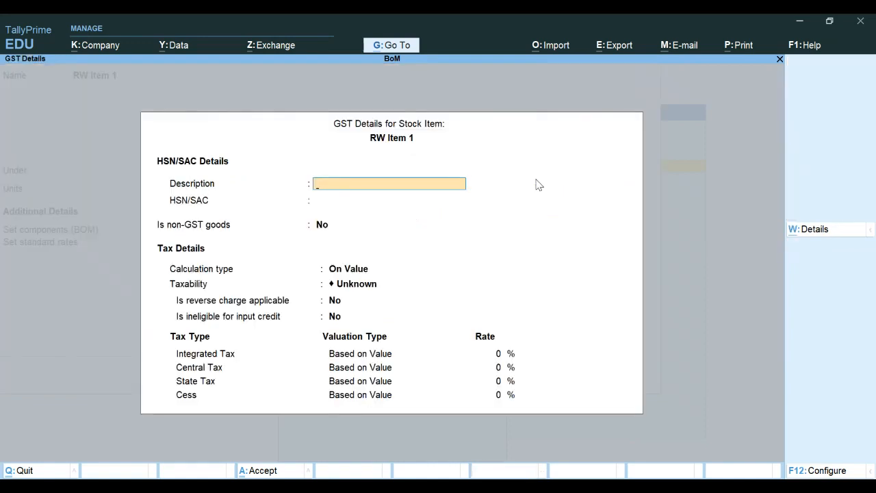
Step: Enter GST description Raw Material, HSN/SAC 8517, On Value calculation, and taxability Taxable
{"action": "type", "text": "Raw Materis"}
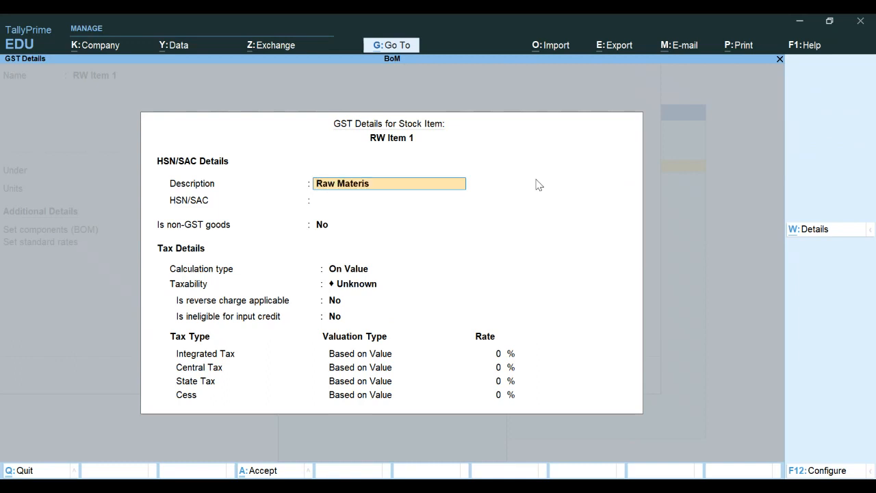
{"action": "type", "text": "l"}
{"action": "key", "text": "BackSpace"}
{"action": "key", "text": "BackSpace"}
{"action": "type", "text": "al"}
{"action": "key", "text": "Return"}
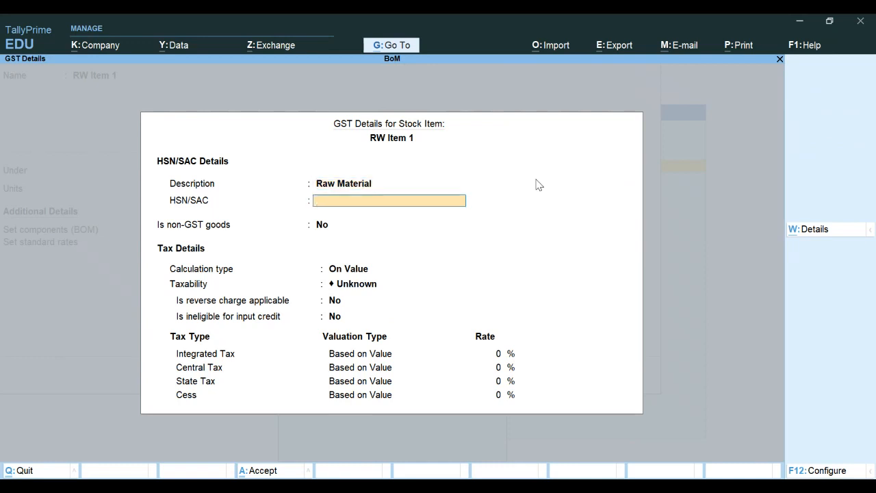
{"action": "type", "text": "8517"}
{"action": "key", "text": "Return"}
{"action": "key", "text": "Return"}
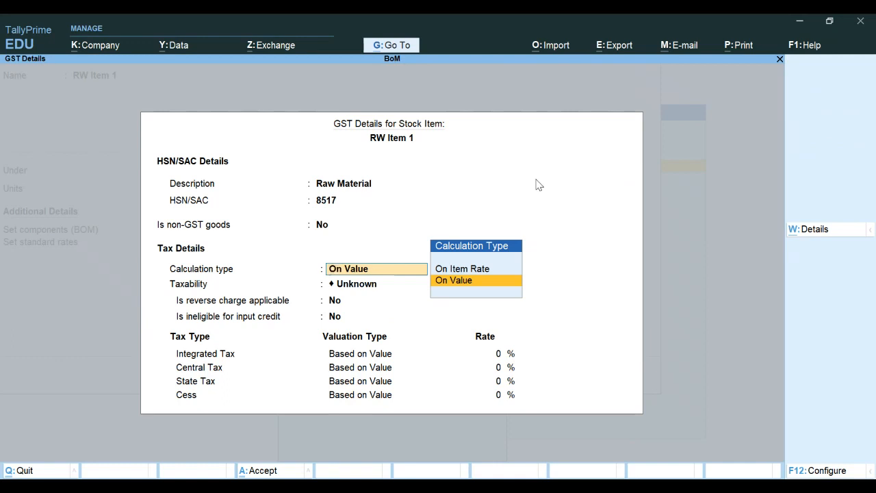
{"action": "key", "text": "Return"}
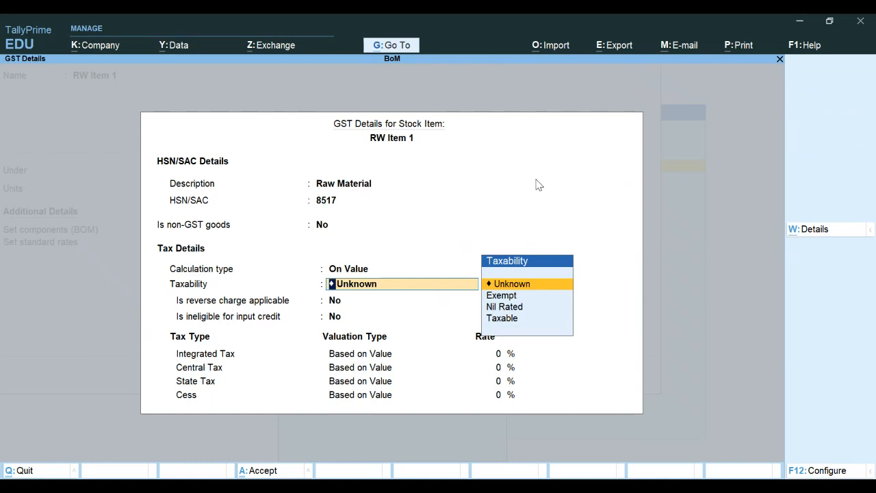
{"action": "key", "text": "t"}
{"action": "key", "text": "Return"}
{"action": "key", "text": "Return"}
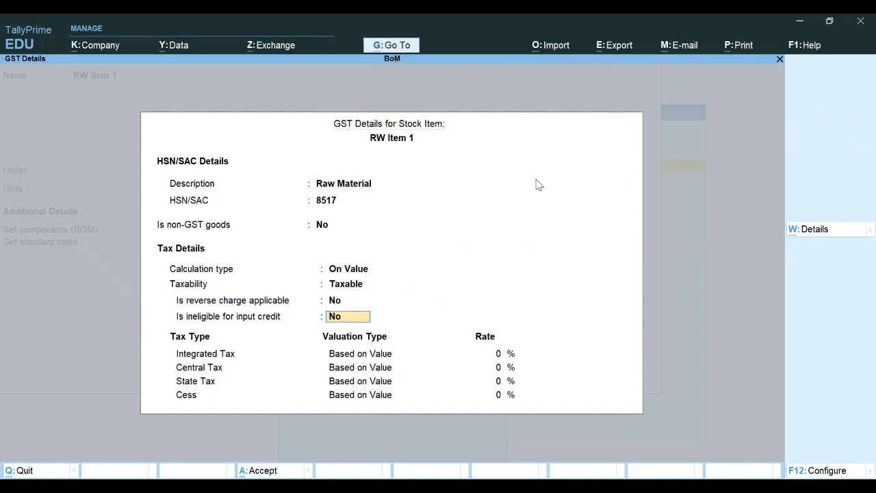
{"action": "key", "text": "Return"}
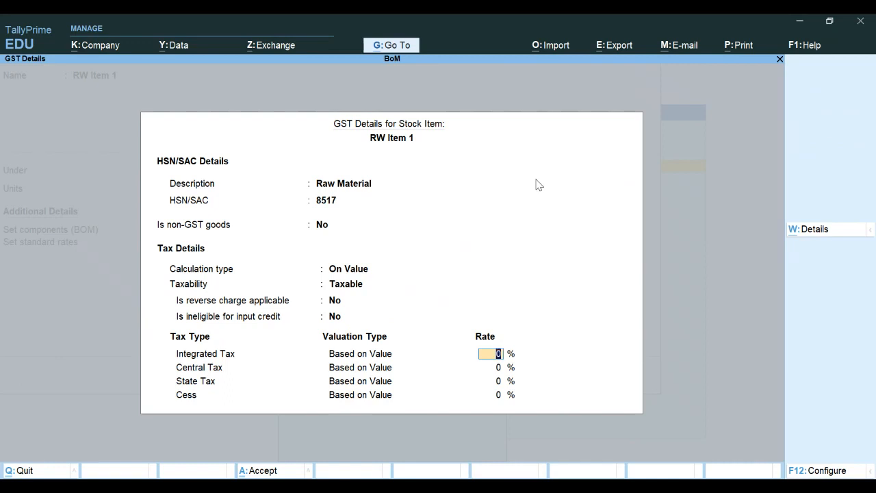
Step: Set integrated tax to 18% (9% central, 9% state) and accept the GST details
{"action": "type", "text": "18"}
{"action": "key", "text": "Return"}
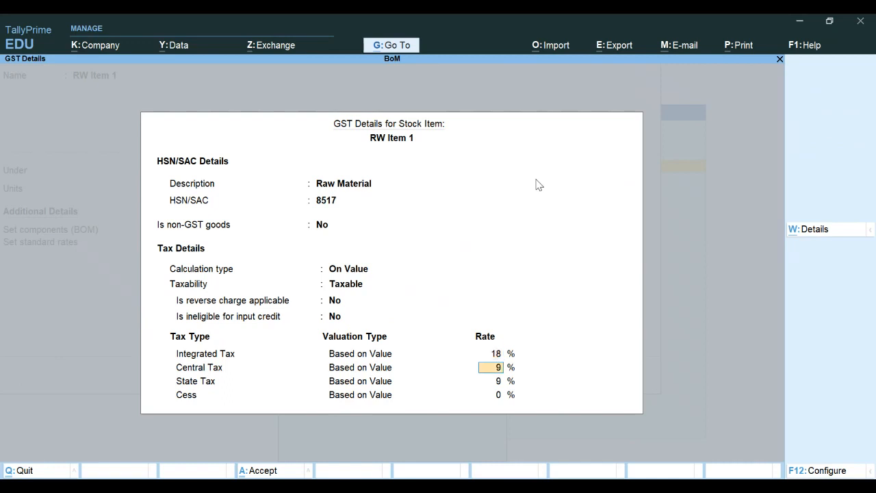
{"action": "key", "text": "Return"}
{"action": "key", "text": "Return"}
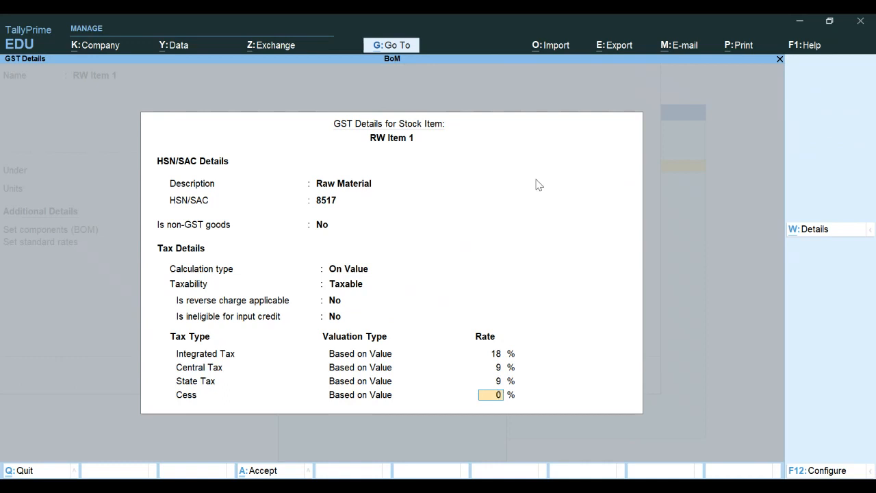
{"action": "key", "text": "Return"}
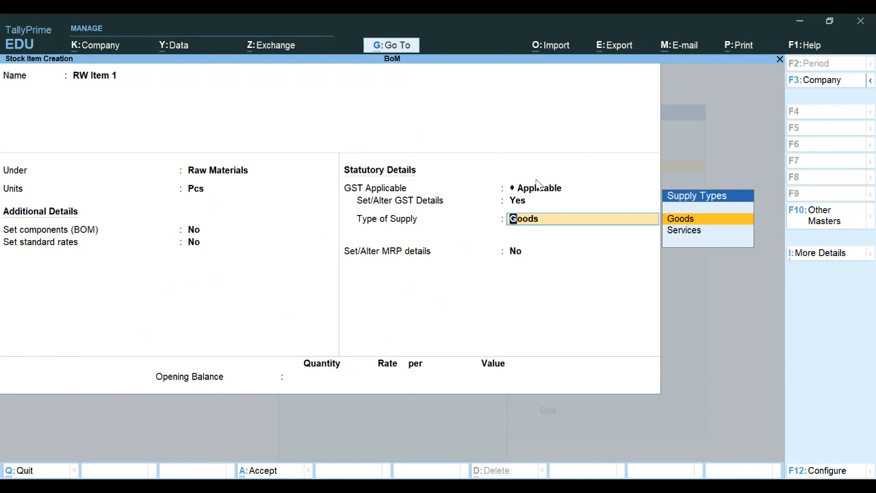
Step: Keep supply type Goods, enter opening stock 50 Pcs at 4,500, and save RW Item 1
{"action": "key", "text": "Return"}
{"action": "key", "text": "Return"}
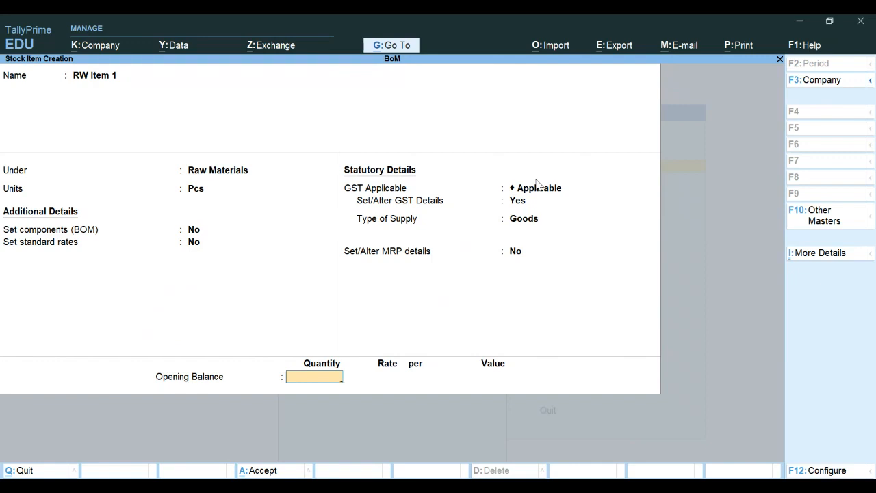
{"action": "type", "text": "50"}
{"action": "key", "text": "Return"}
{"action": "type", "text": "4500"}
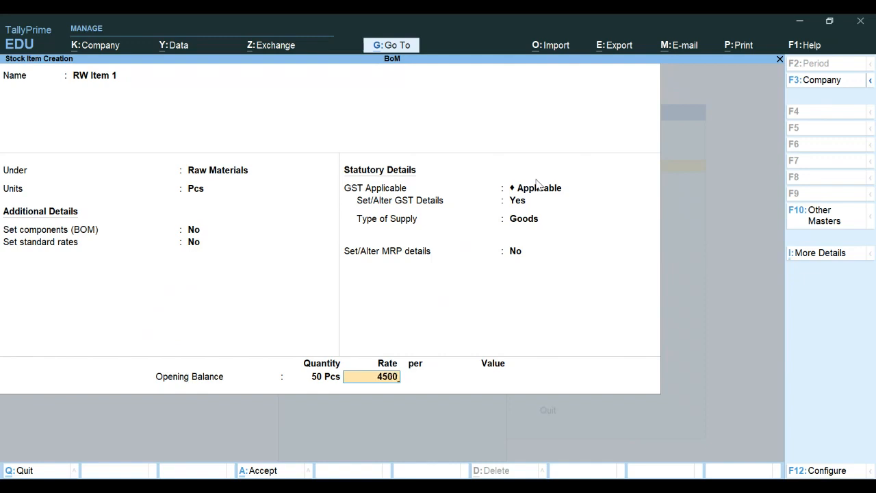
{"action": "key", "text": "Return"}
{"action": "key", "text": "Return"}
{"action": "key", "text": "Return"}
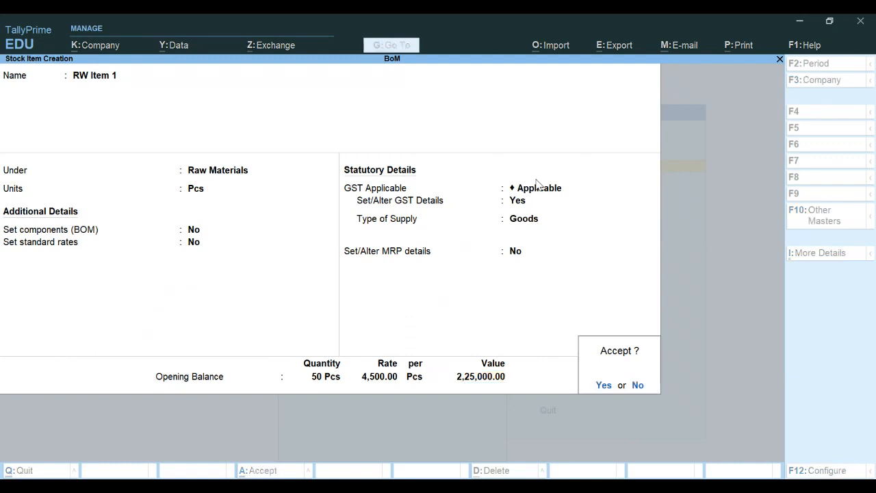
{"action": "key", "text": "Return"}
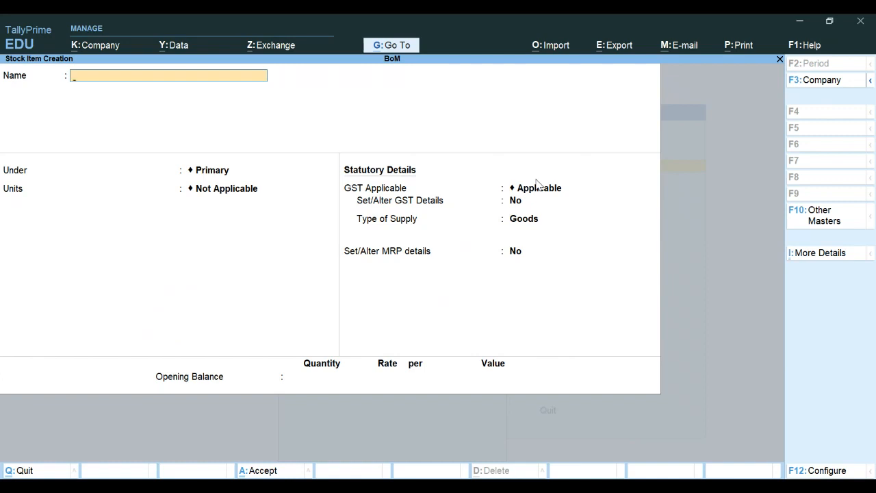
Step: Name the item RW Item 2 under Raw Materials in Pcs, and choose to set GST details
{"action": "type", "text": "RW Item 2"}
{"action": "key", "text": "Return"}
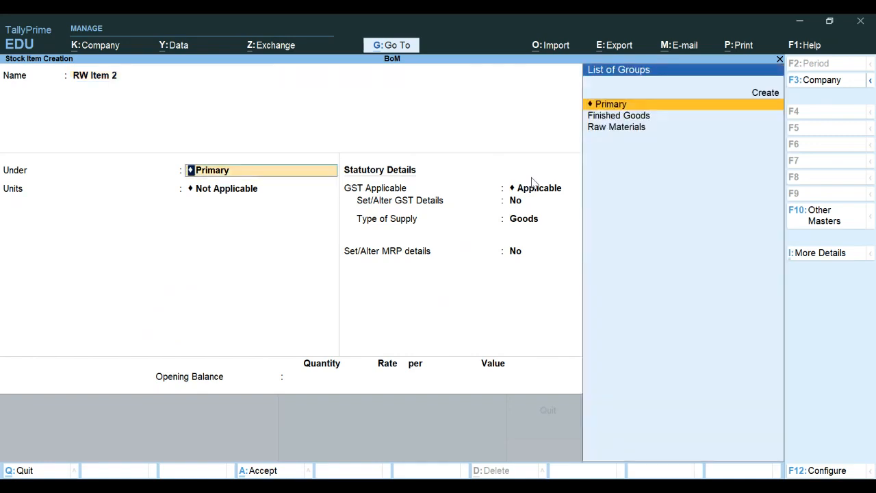
{"action": "key", "text": "Down"}
{"action": "key", "text": "Down"}
{"action": "key", "text": "Return"}
{"action": "key", "text": "Down"}
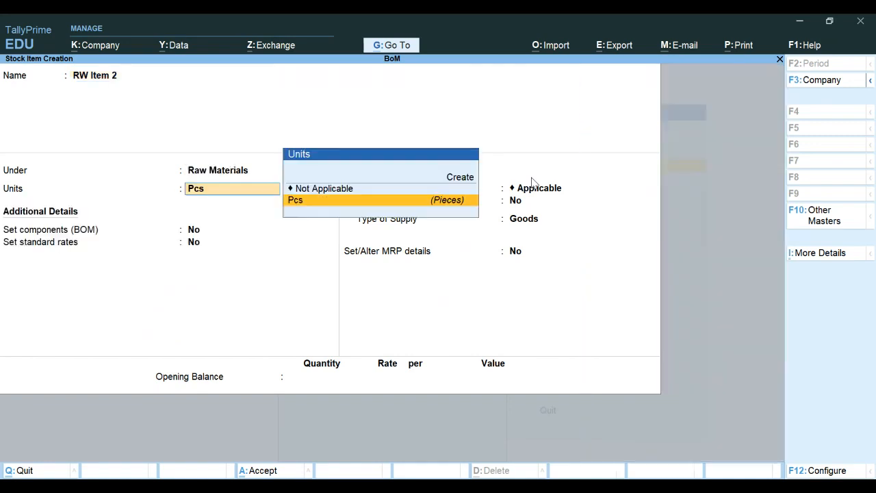
{"action": "key", "text": "Return"}
{"action": "key", "text": "Return"}
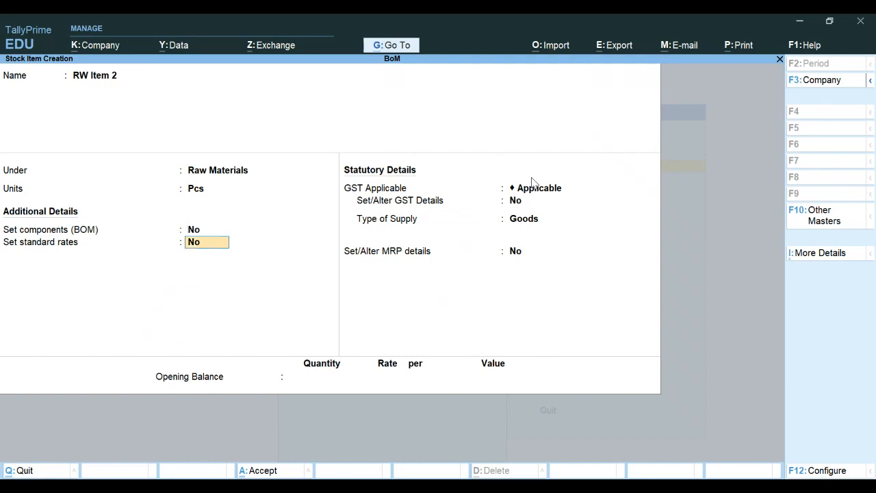
{"action": "key", "text": "Return"}
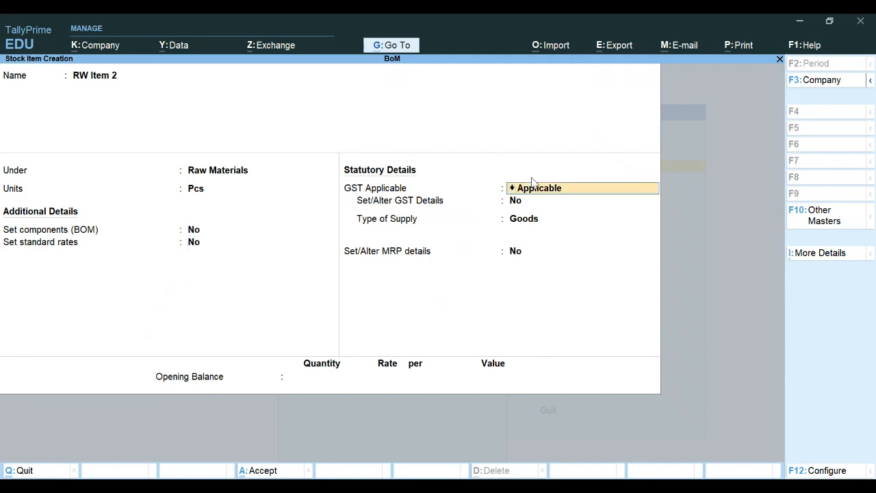
{"action": "key", "text": "Return"}
{"action": "type", "text": "y"}
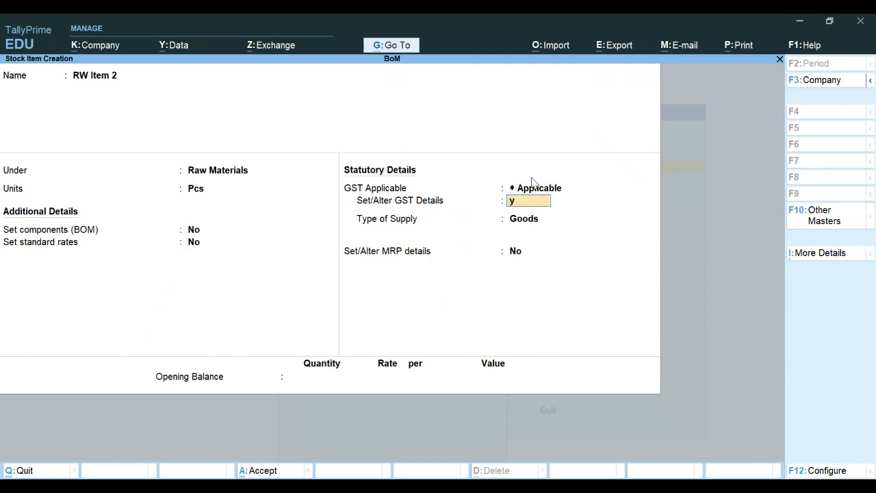
{"action": "key", "text": "Return"}
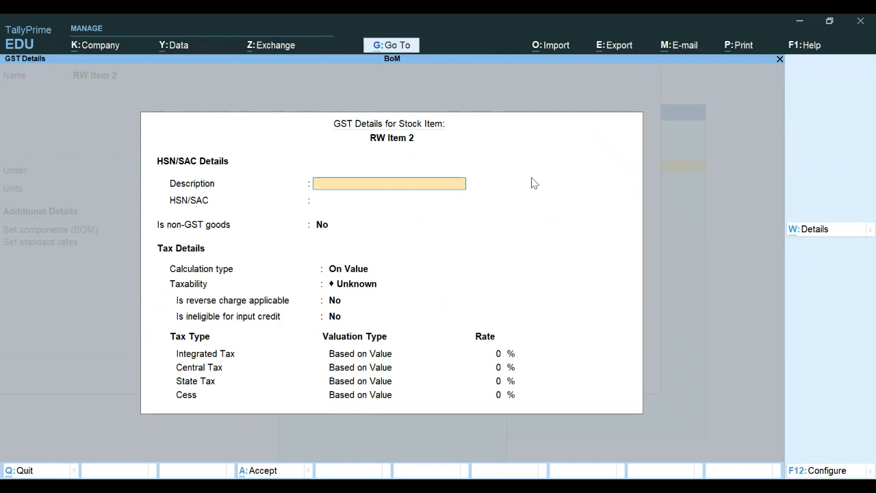
Step: Enter GST details: Raw Material, HSN 8473, On Value, Taxable, 18% integrated tax
{"action": "type", "text": "Raw Material"}
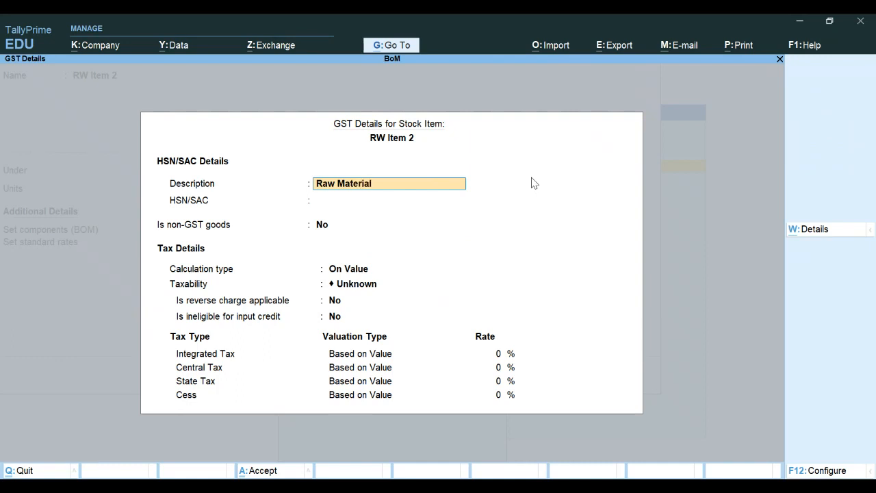
{"action": "key", "text": "Return"}
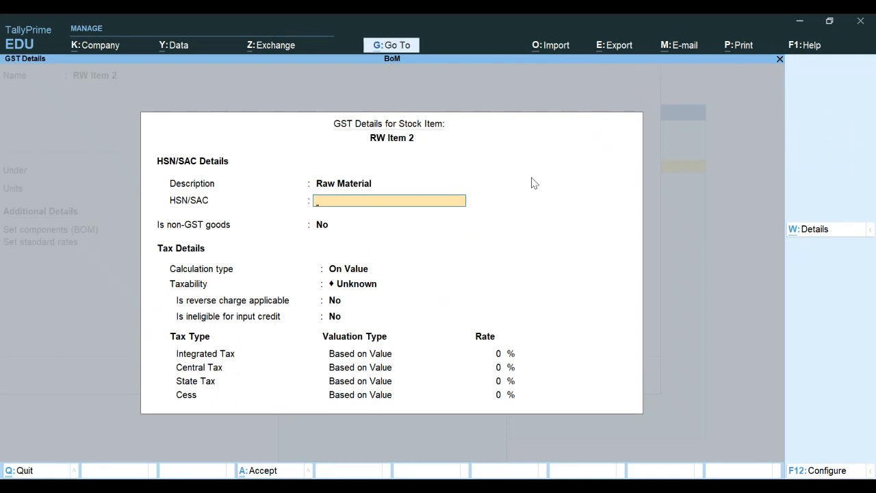
{"action": "type", "text": "8473"}
{"action": "key", "text": "Return"}
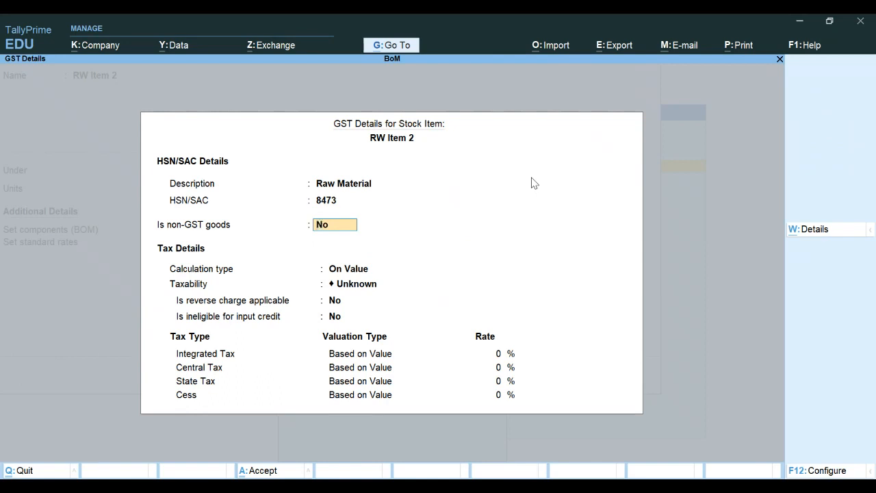
{"action": "key", "text": "Return"}
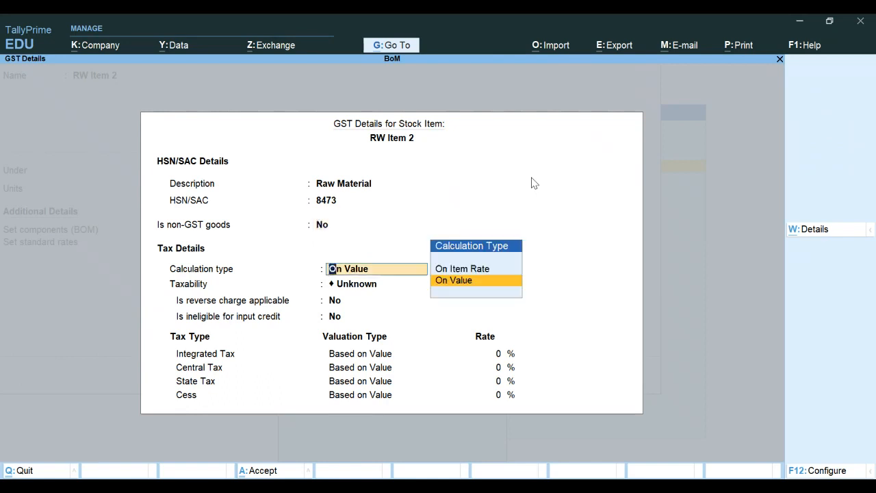
{"action": "key", "text": "Return"}
{"action": "key", "text": "Down"}
{"action": "key", "text": "Down"}
{"action": "key", "text": "Down"}
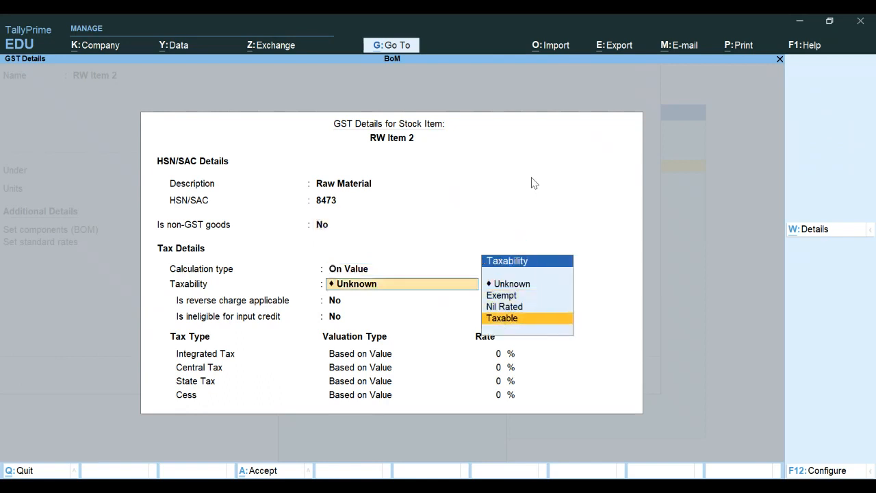
{"action": "key", "text": "Return"}
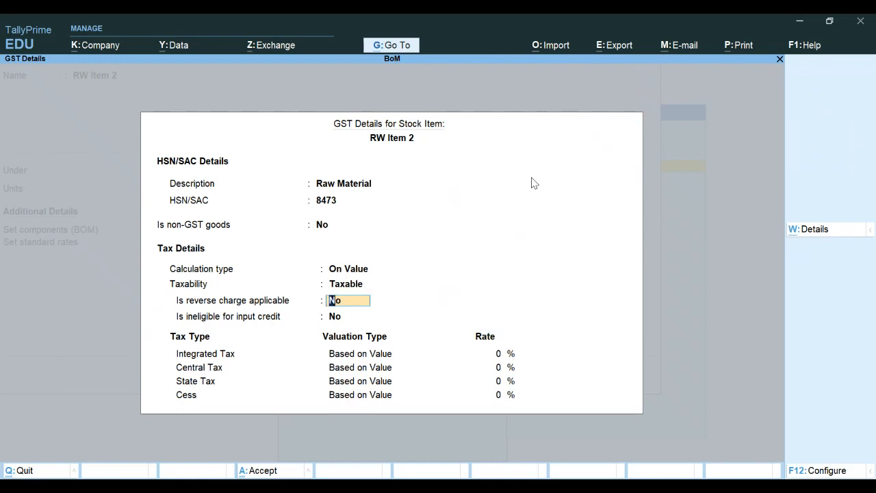
{"action": "key", "text": "Return"}
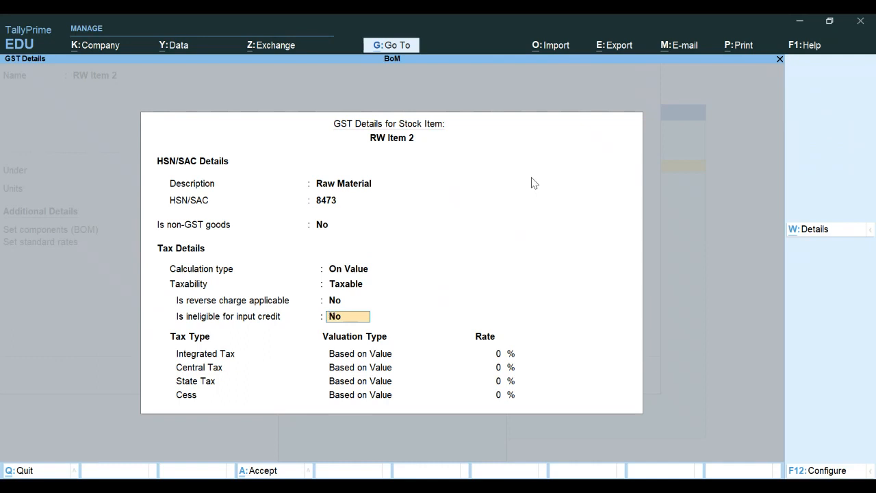
{"action": "key", "text": "Return"}
{"action": "type", "text": "18"}
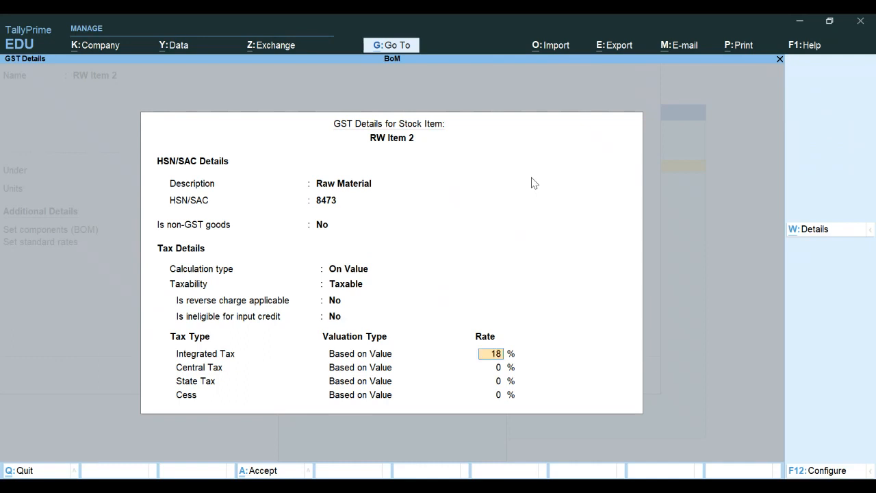
{"action": "key", "text": "Return"}
{"action": "key", "text": "Return"}
{"action": "key", "text": "Return"}
{"action": "key", "text": "Return"}
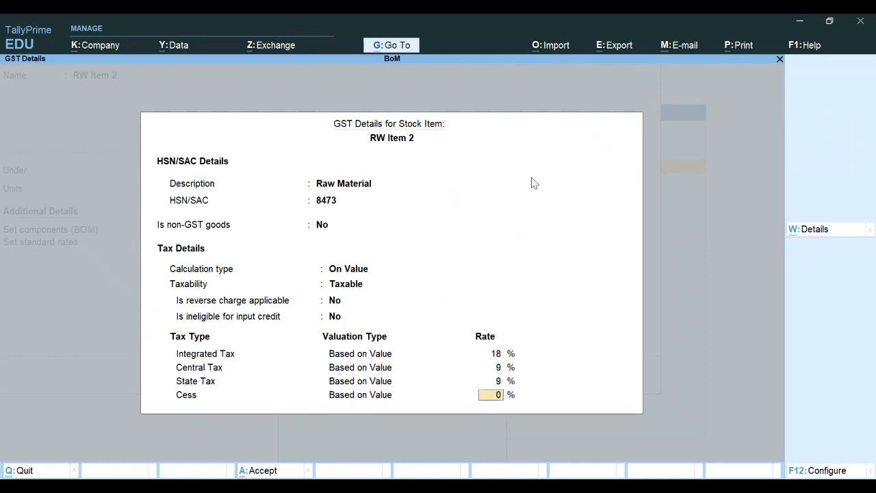
Step: Enter opening stock 50 Pcs at 3,450 (1,72,500.00) and save RW Item 2
{"action": "key", "text": "Return"}
{"action": "key", "text": "Return"}
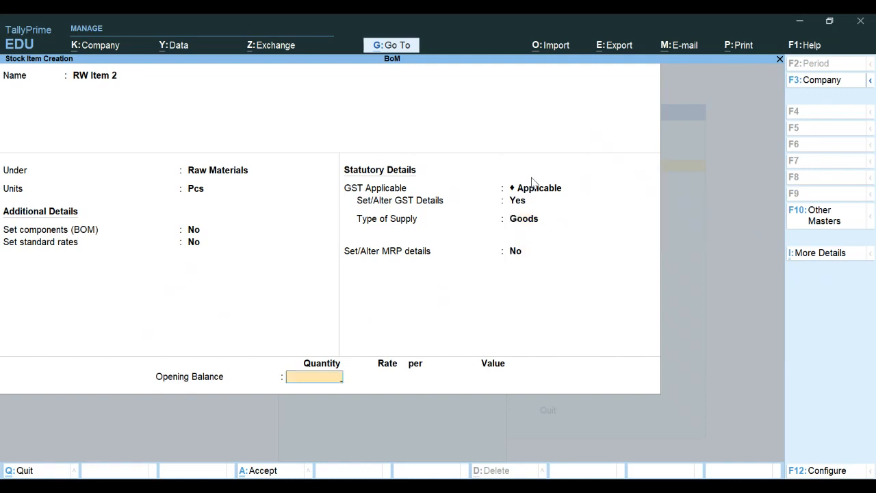
{"action": "type", "text": "50"}
{"action": "key", "text": "Return"}
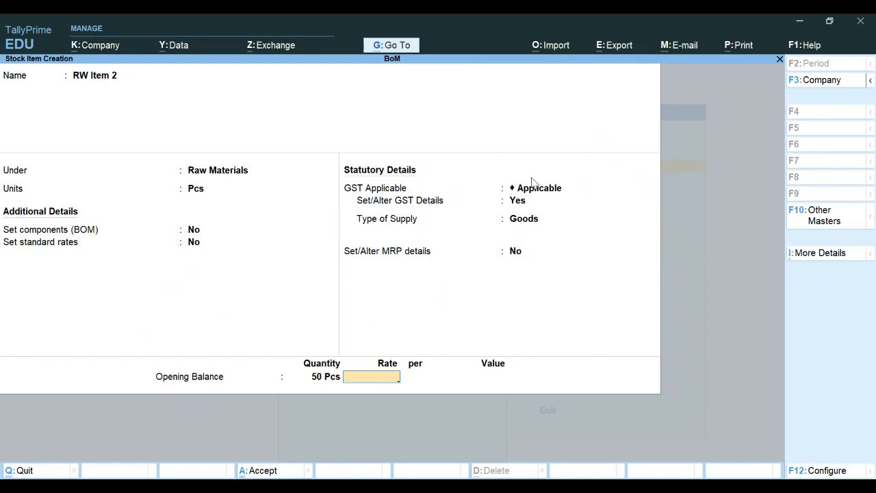
{"action": "type", "text": "3450"}
{"action": "key", "text": "Return"}
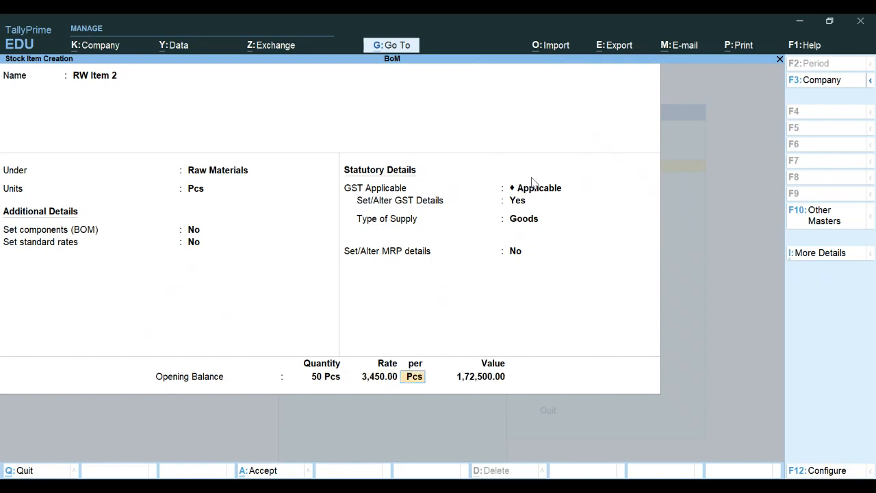
{"action": "key", "text": "Return"}
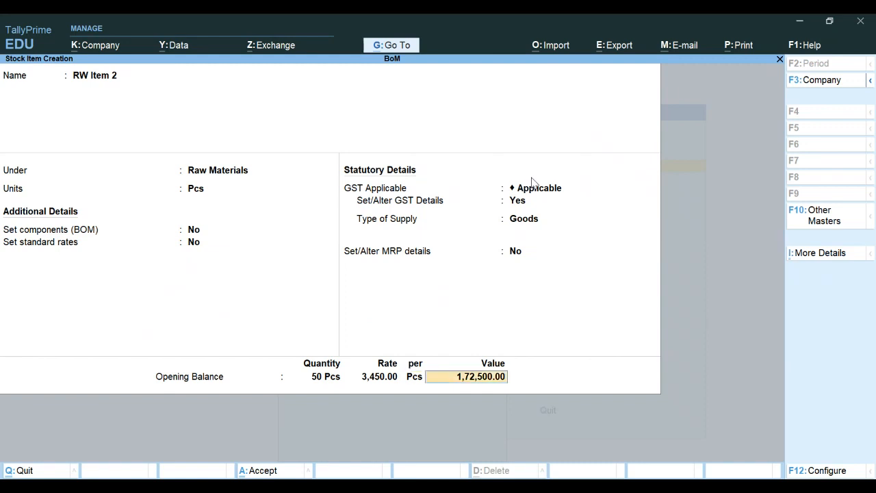
{"action": "key", "text": "Return"}
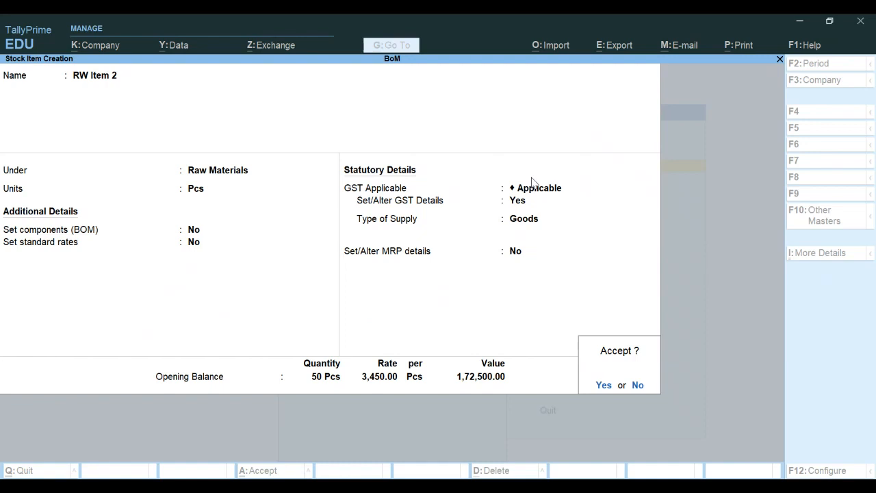
{"action": "key", "text": "Return"}
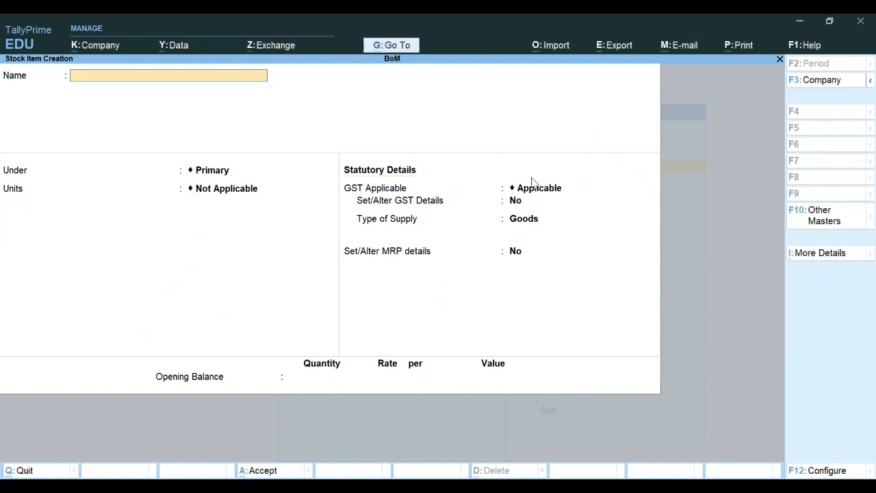
Step: Name the item RW Item 3 under Raw Materials in Pcs, skip BOM, and choose to set GST details
{"action": "type", "text": "RW Item 3"}
{"action": "key", "text": "Return"}
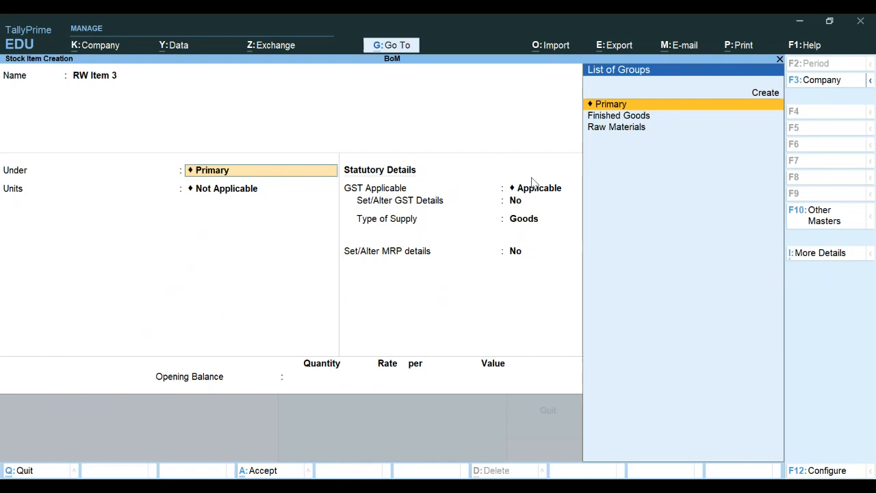
{"action": "key", "text": "Down"}
{"action": "key", "text": "Down"}
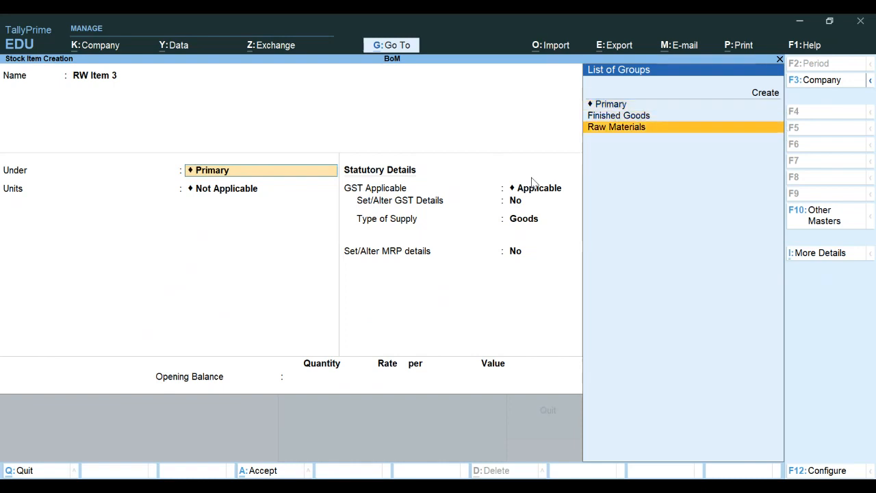
{"action": "key", "text": "Return"}
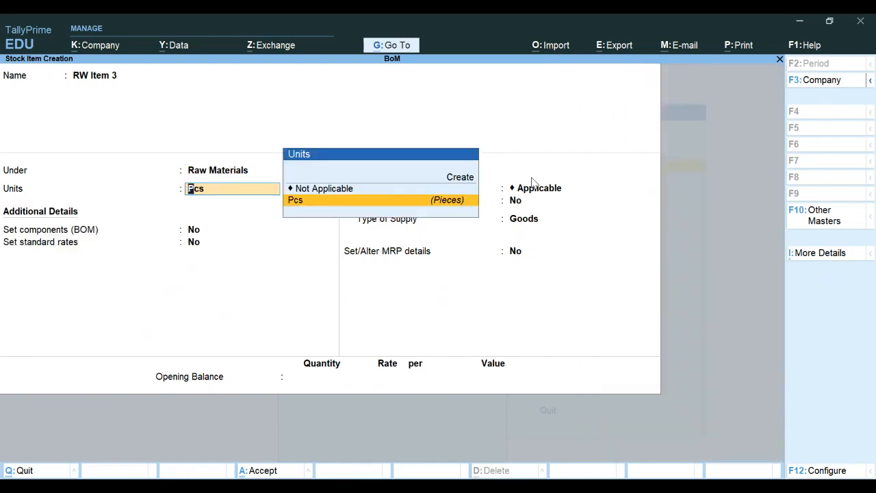
{"action": "key", "text": "Return"}
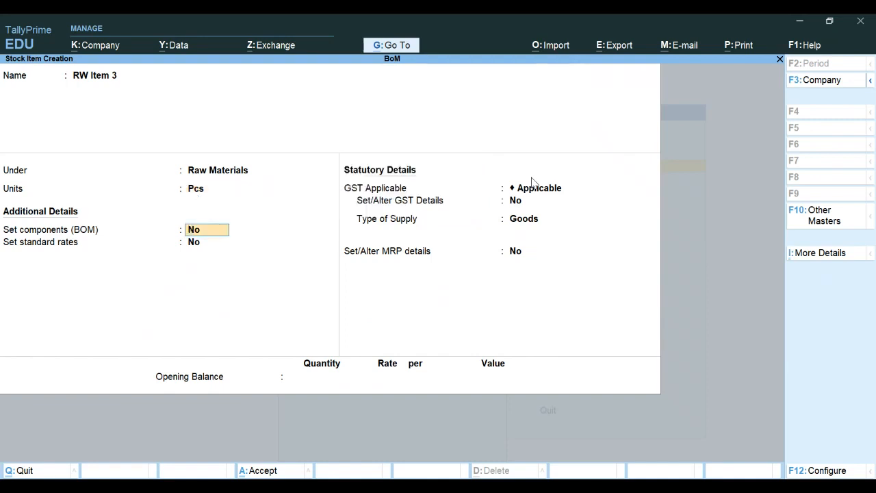
{"action": "key", "text": "Return"}
{"action": "key", "text": "Return"}
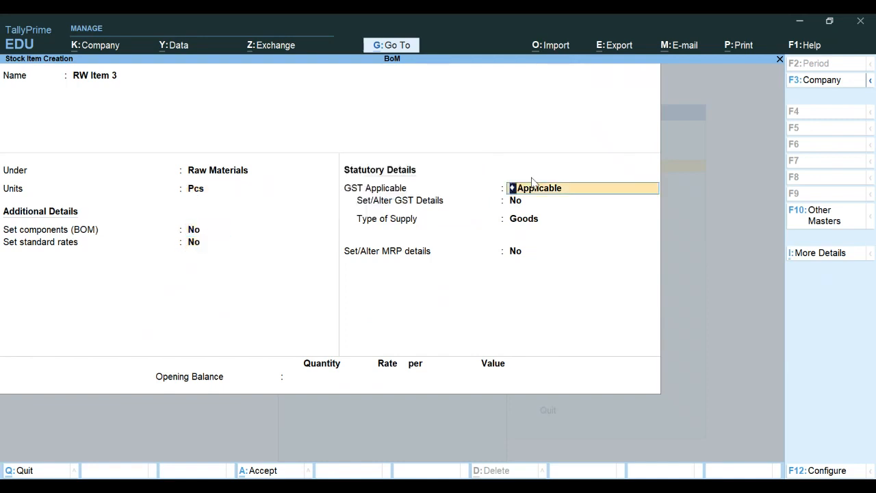
{"action": "key", "text": "Return"}
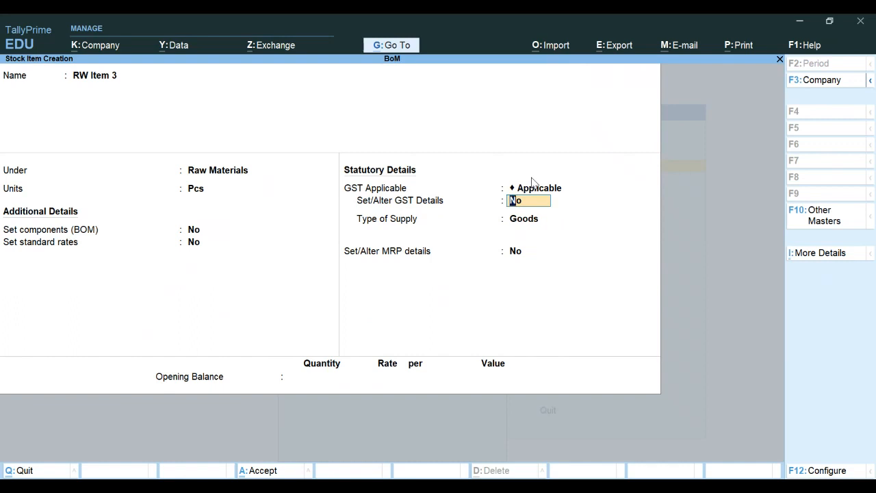
{"action": "type", "text": "y"}
{"action": "key", "text": "Return"}
Step: Fill RW Item 3's GST details: Raw Material, HSN 8473, Taxable, 18% integrated tax
{"action": "type", "text": "Raw"}
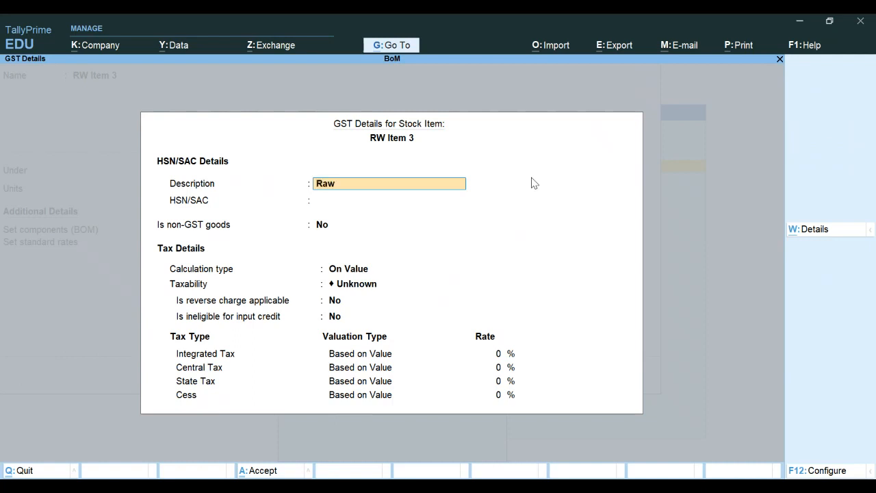
{"action": "type", "text": " Materials"}
{"action": "key", "text": "BackSpace"}
{"action": "key", "text": "Return"}
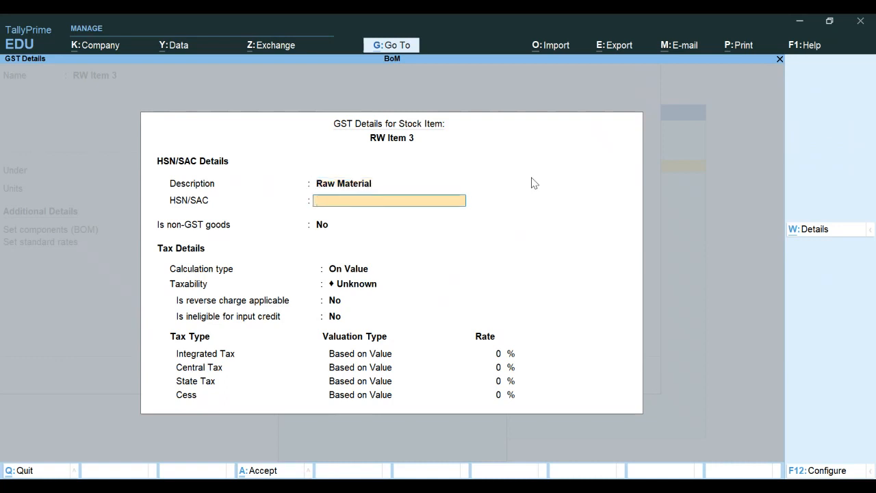
{"action": "type", "text": "8473"}
{"action": "key", "text": "Return"}
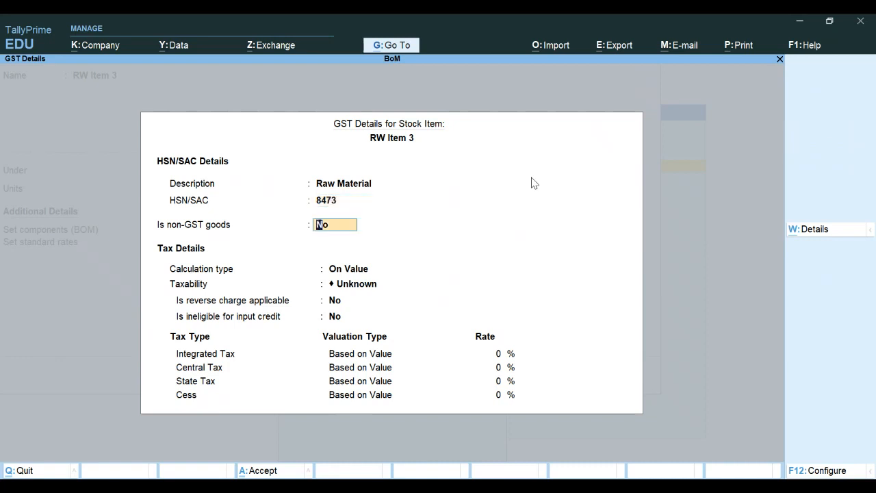
{"action": "key", "text": "Return"}
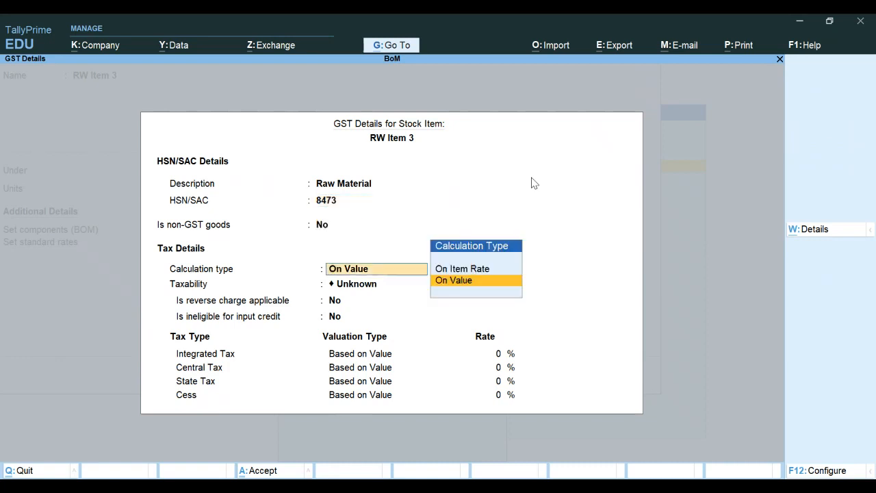
{"action": "key", "text": "Return"}
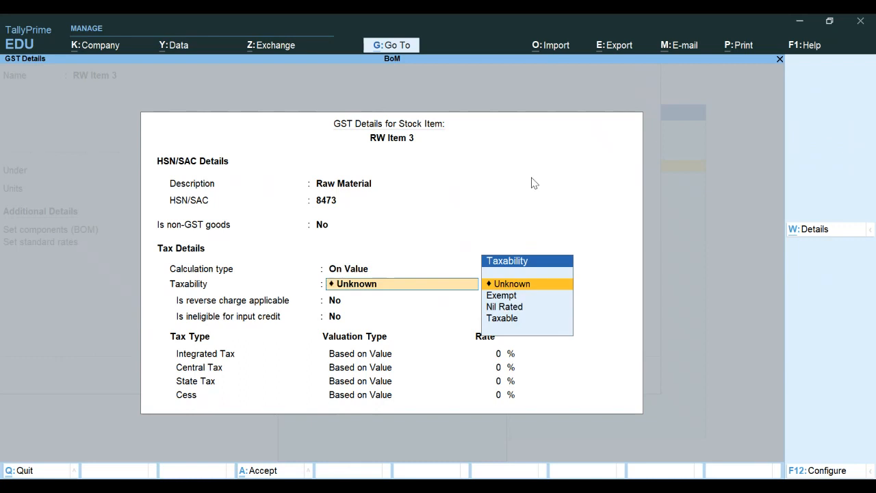
{"action": "key", "text": "Down"}
{"action": "key", "text": "Down"}
{"action": "key", "text": "Down"}
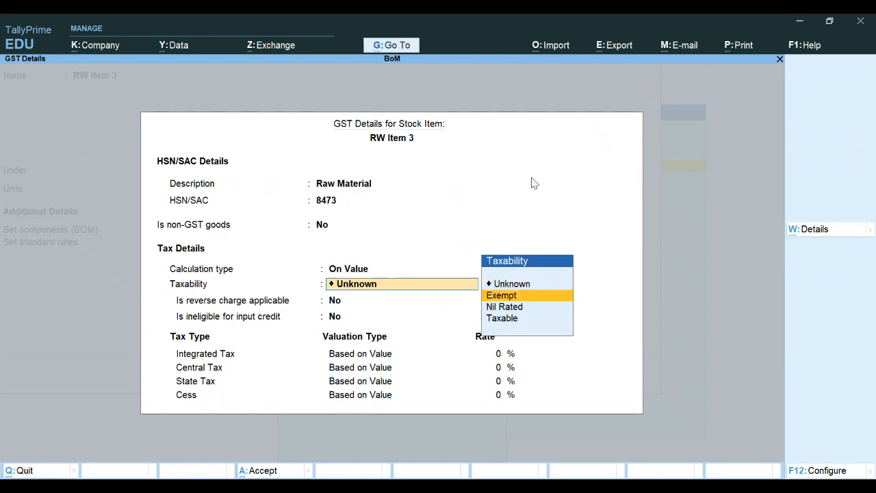
{"action": "key", "text": "Return"}
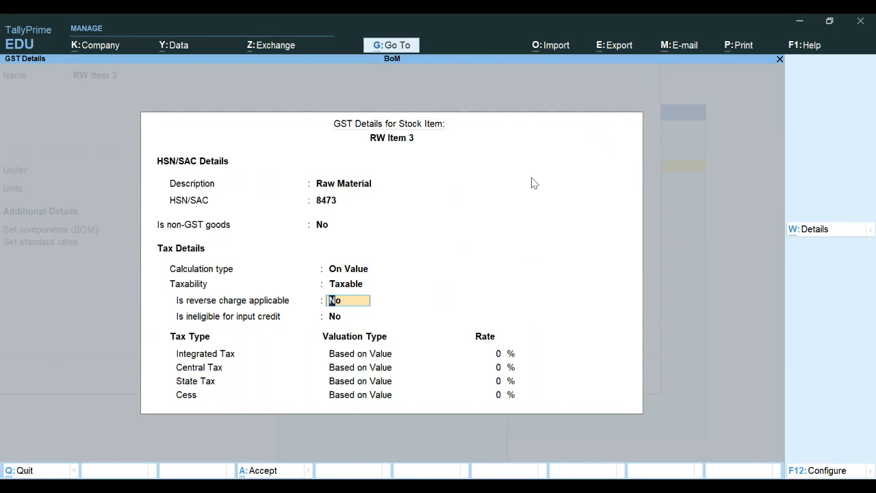
{"action": "key", "text": "Return"}
{"action": "key", "text": "Return"}
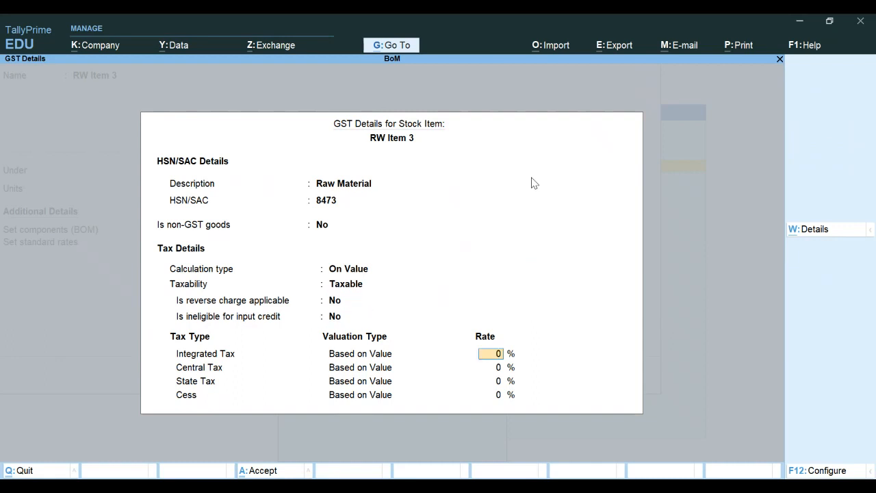
{"action": "type", "text": "18"}
{"action": "key", "text": "Return"}
{"action": "key", "text": "Return"}
{"action": "key", "text": "Return"}
{"action": "key", "text": "Return"}
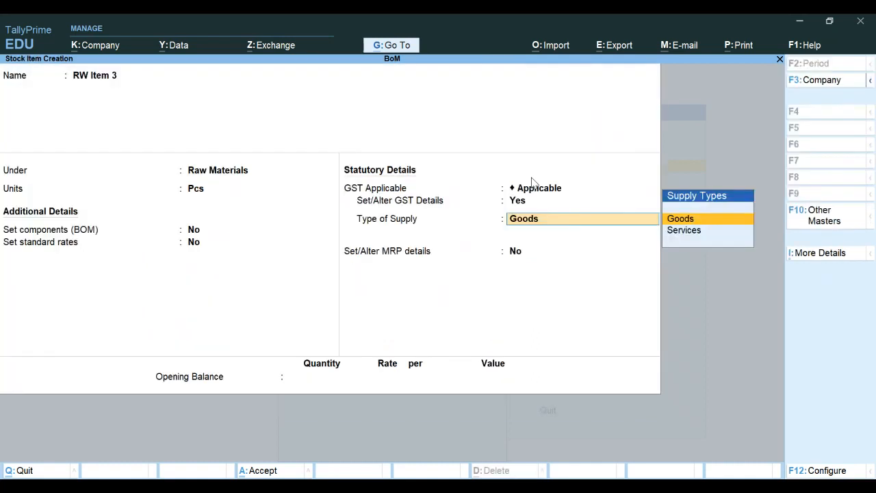
{"action": "key", "text": "Return"}
{"action": "key", "text": "Return"}
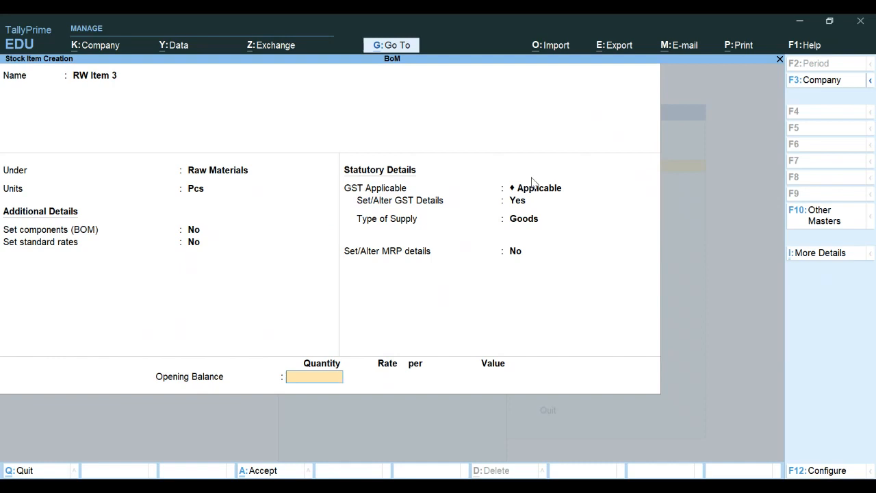
Step: Enter opening stock 50 Pcs at 1,200, valued 60,000.00
{"action": "type", "text": "50"}
{"action": "key", "text": "Return"}
{"action": "type", "text": "1"}
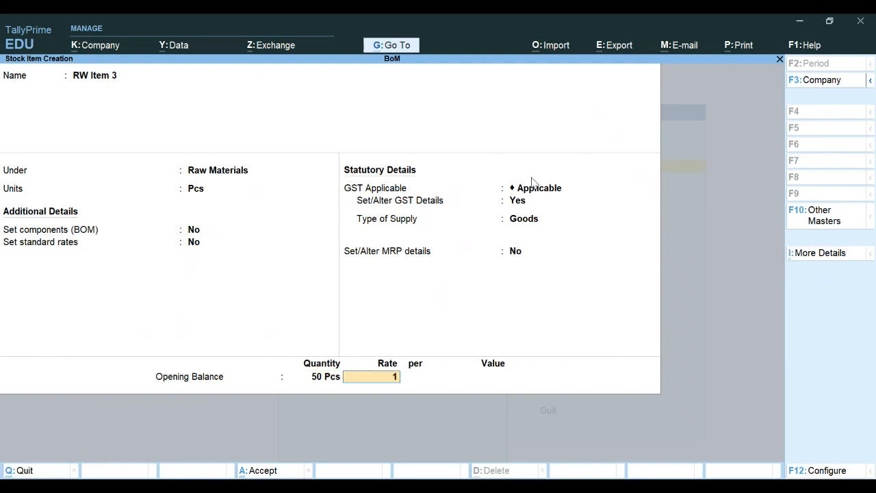
{"action": "type", "text": "200"}
{"action": "key", "text": "Return"}
{"action": "key", "text": "Return"}
{"action": "key", "text": "Return"}
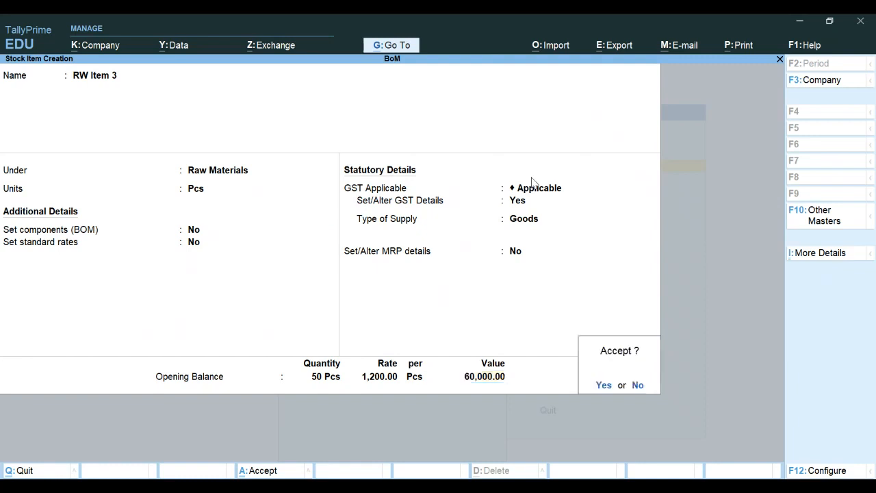
{"action": "key", "text": "Return"}
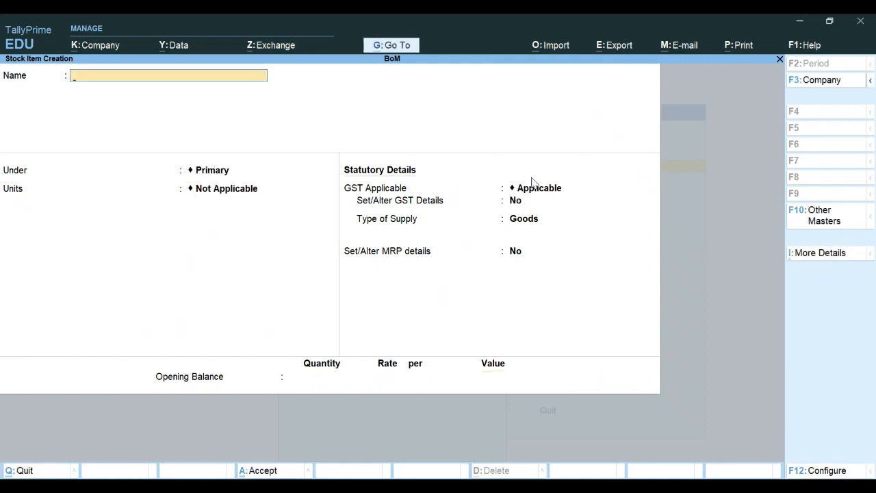
Step: Create stock item RW Item 4 under Raw Materials in Pcs with GST details set to Yes
{"action": "type", "text": "RW Item 4"}
{"action": "key", "text": "Return"}
{"action": "key", "text": "Down"}
{"action": "key", "text": "Down"}
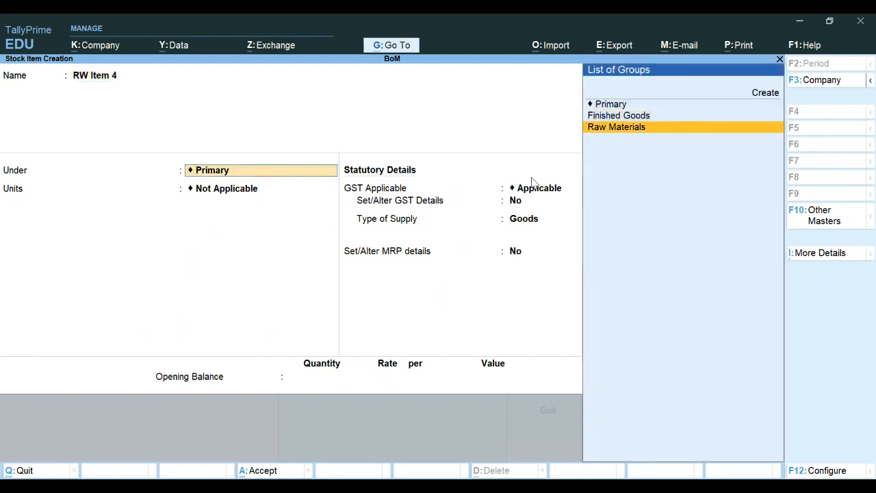
{"action": "key", "text": "Return"}
{"action": "key", "text": "Down"}
{"action": "key", "text": "Return"}
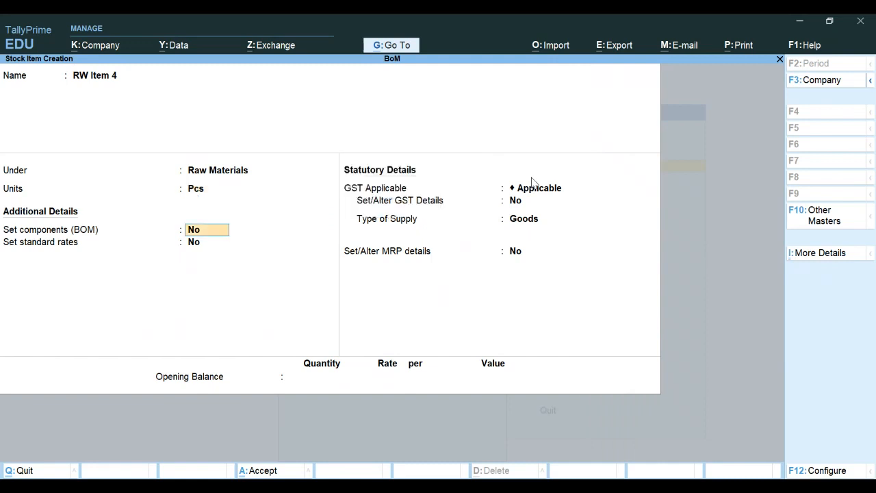
{"action": "key", "text": "Return"}
{"action": "key", "text": "Return"}
{"action": "key", "text": "Return"}
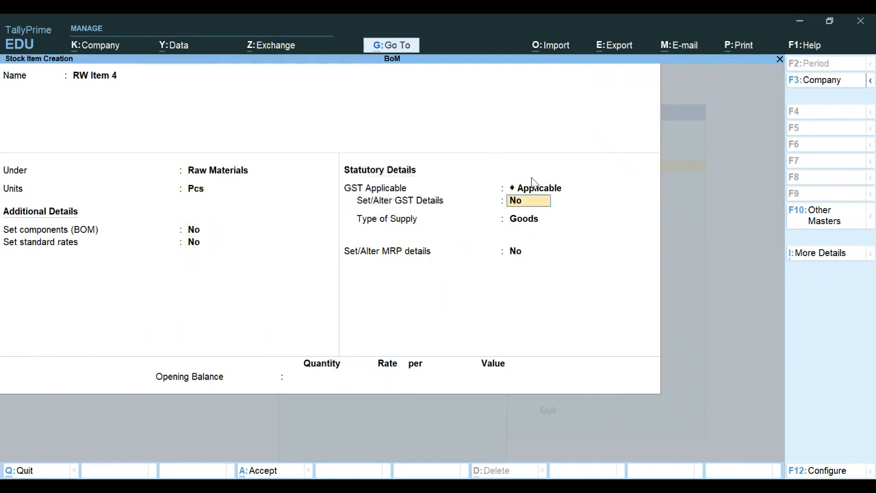
{"action": "type", "text": "y"}
Step: Enter GST details: description Raw Material, HSN 8417, Taxable at 18% integrated tax
{"action": "key", "text": "Return"}
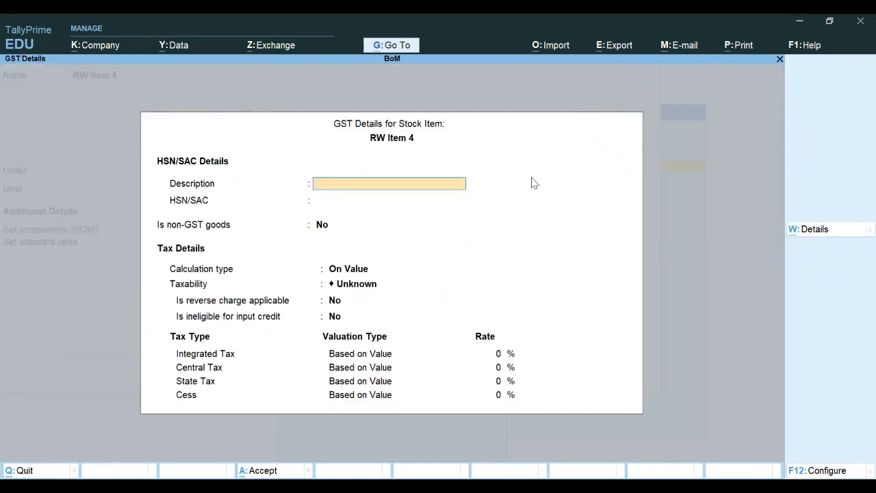
{"action": "type", "text": "Raw Material"}
{"action": "key", "text": "Return"}
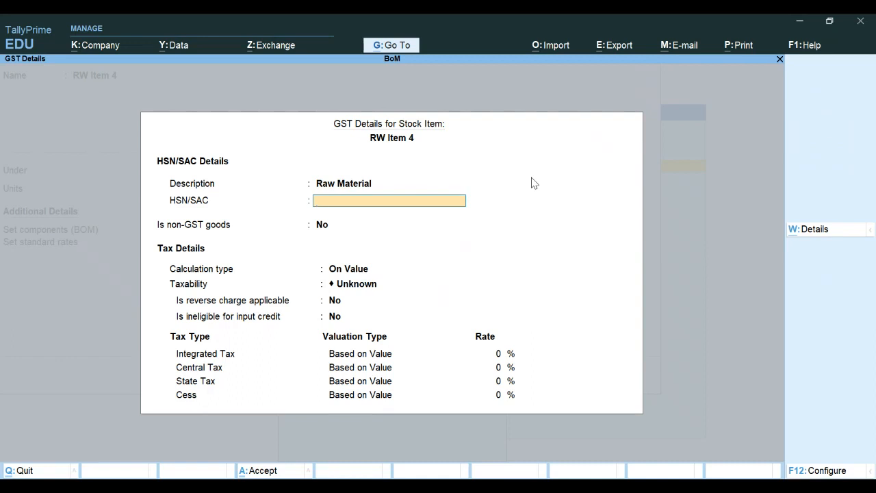
{"action": "type", "text": "8417"}
{"action": "key", "text": "Return"}
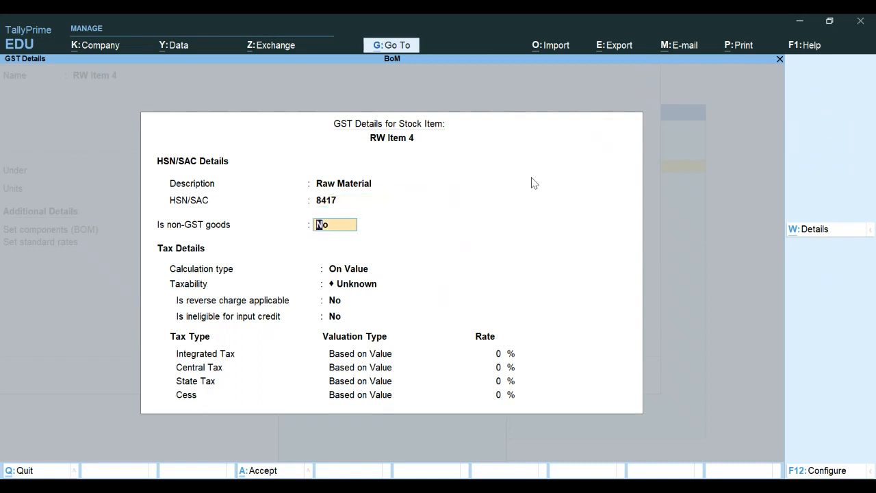
{"action": "key", "text": "Return"}
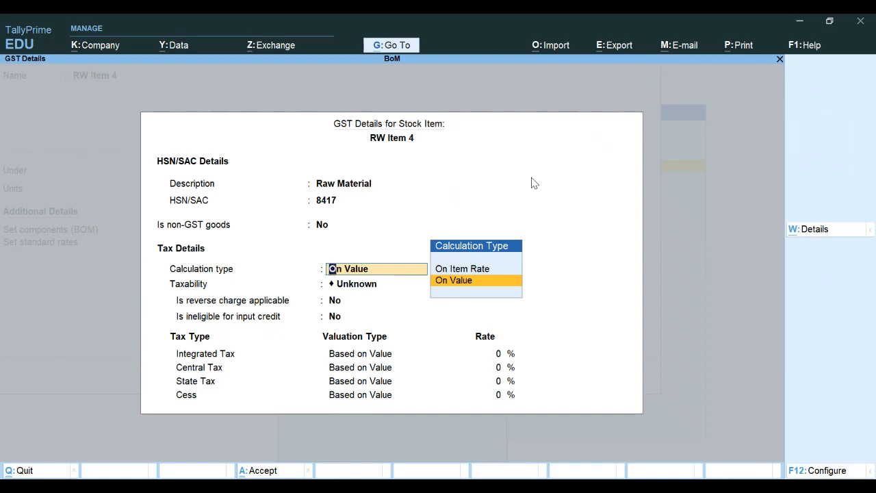
{"action": "key", "text": "Return"}
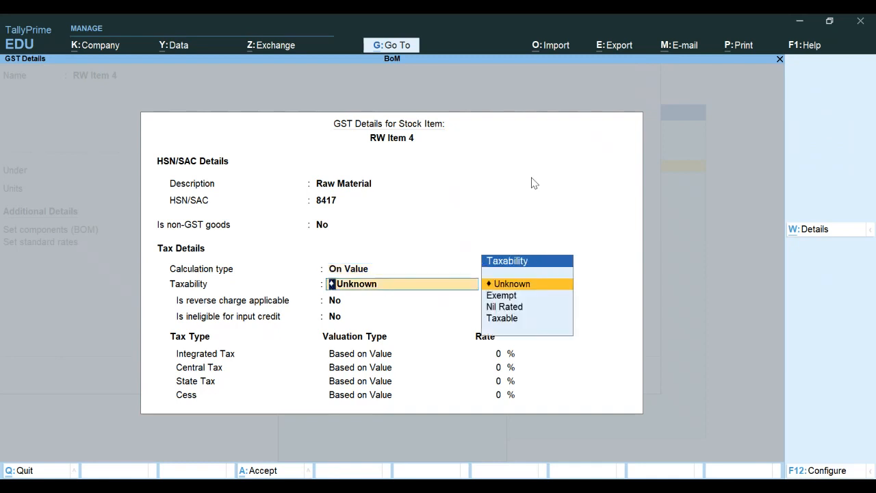
{"action": "key", "text": "Down"}
{"action": "key", "text": "Down"}
{"action": "key", "text": "Down"}
{"action": "key", "text": "Return"}
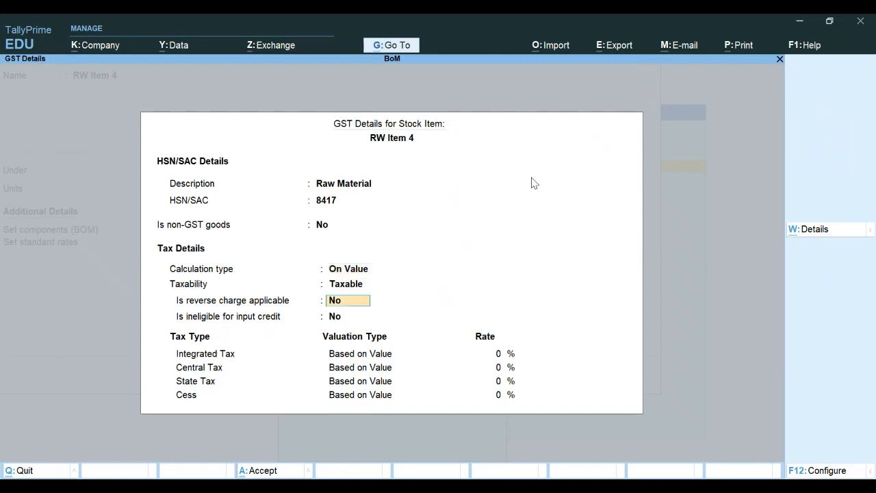
{"action": "key", "text": "Return"}
{"action": "key", "text": "Return"}
{"action": "type", "text": "1"}
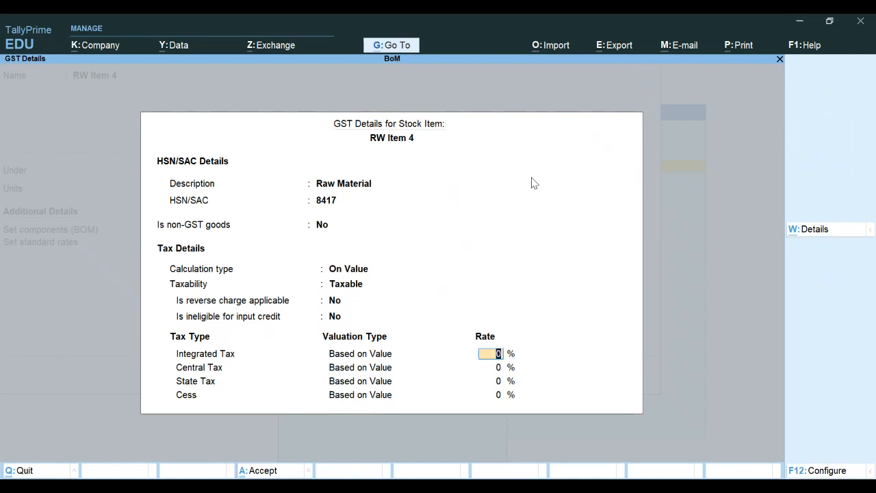
{"action": "type", "text": "8"}
{"action": "key", "text": "Return"}
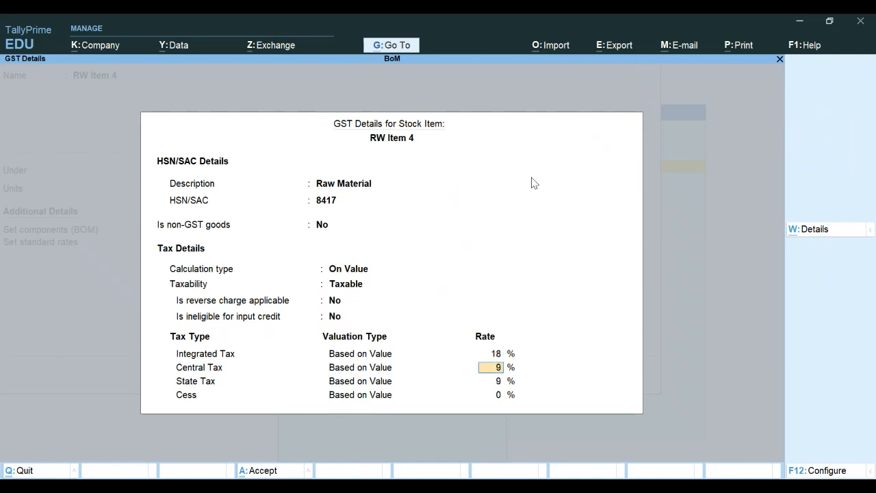
{"action": "key", "text": "Return"}
{"action": "key", "text": "Return"}
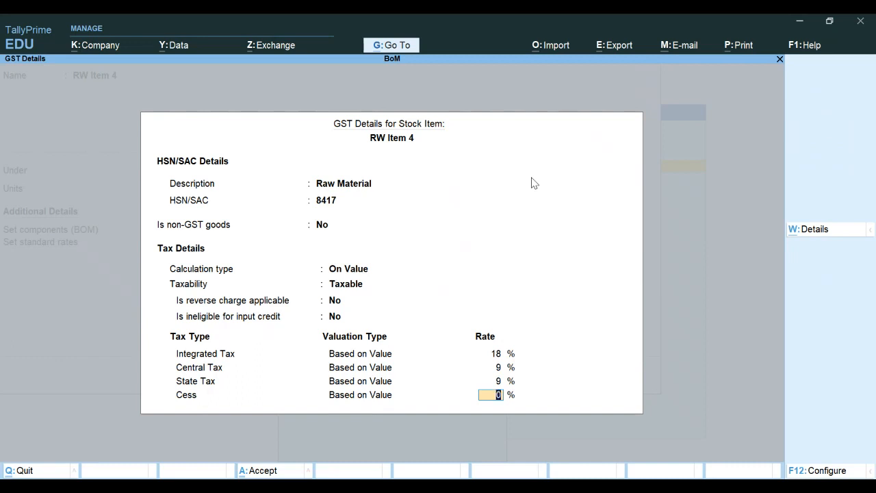
{"action": "key", "text": "Return"}
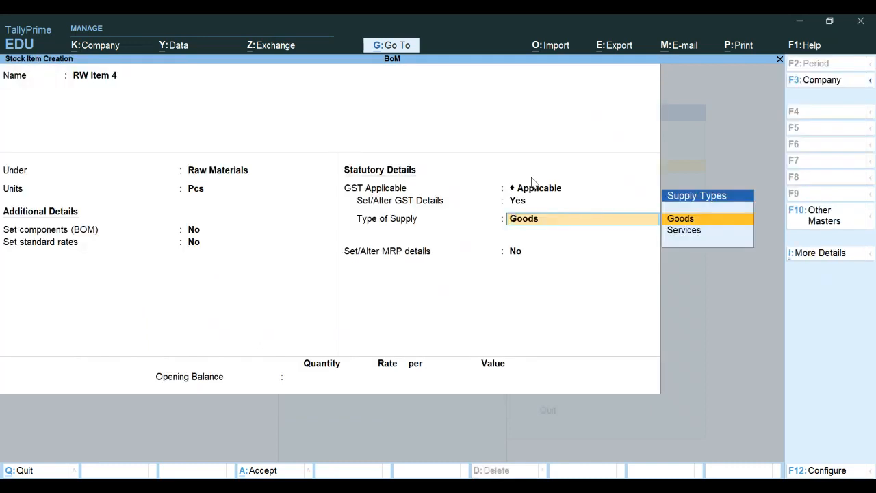
Step: Give RW Item 4 an opening balance of 50 Pcs at 2,500 and save it
{"action": "key", "text": "Return"}
{"action": "key", "text": "Return"}
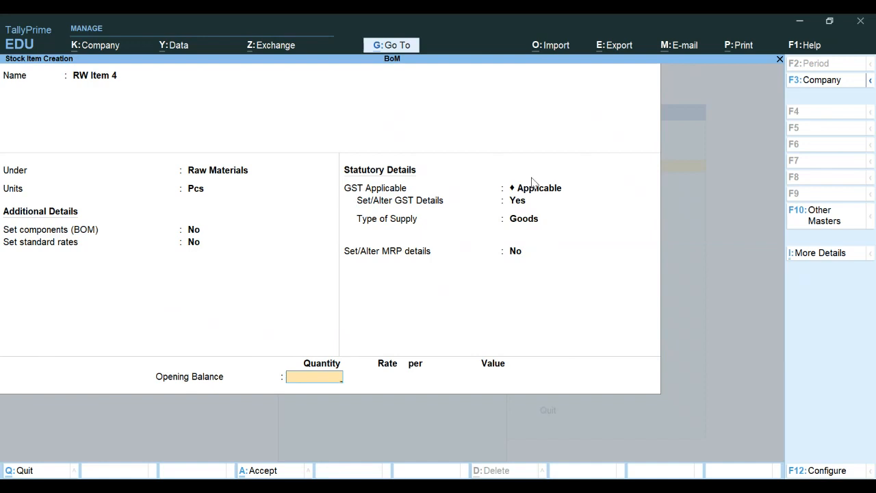
{"action": "type", "text": "4"}
{"action": "key", "text": "BackSpace"}
{"action": "type", "text": "50"}
{"action": "key", "text": "Return"}
{"action": "type", "text": "2,500"}
{"action": "key", "text": "Return"}
{"action": "key", "text": "Return"}
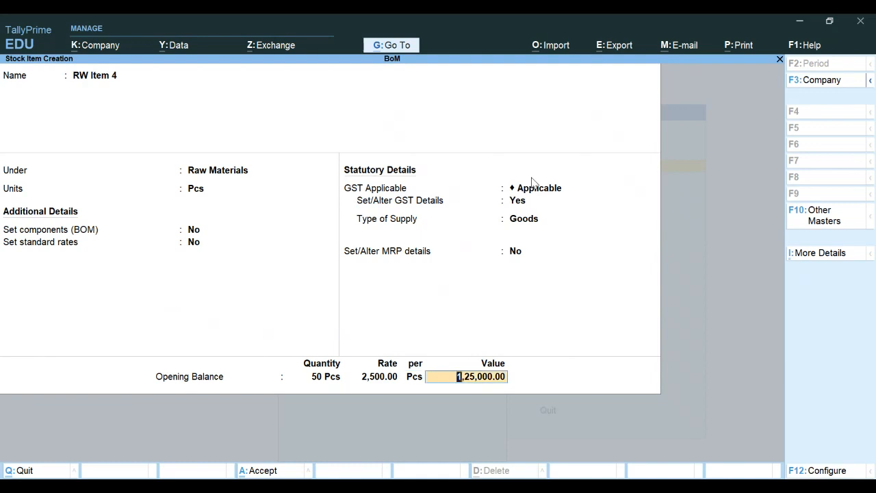
{"action": "key", "text": "Return"}
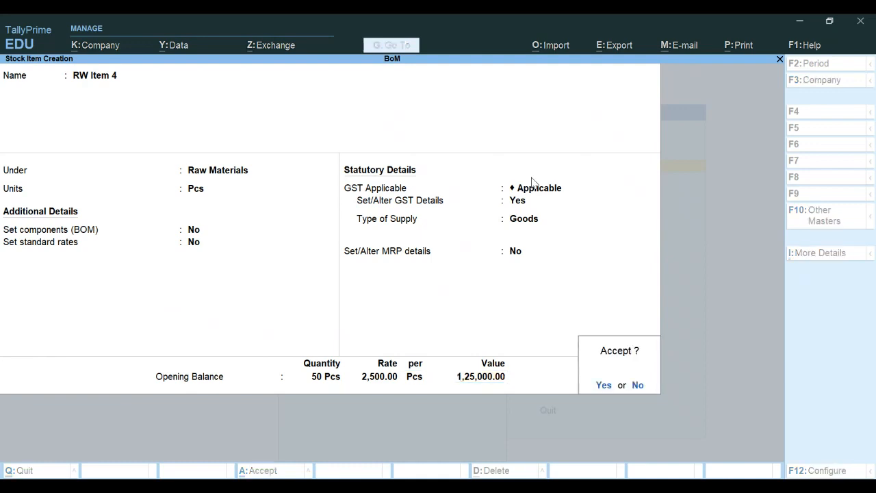
{"action": "key", "text": "Return"}
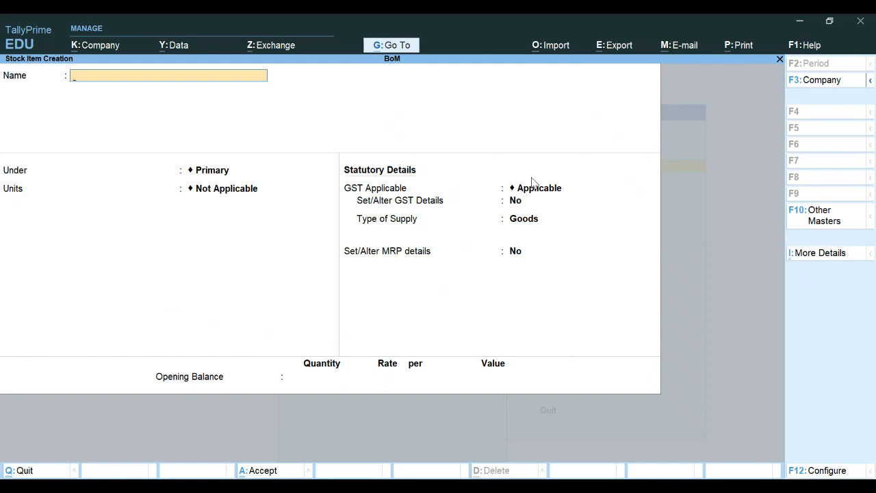
Step: Create stock item 'RW item 5' under Raw Materials in Pcs with GST details set to Yes
{"action": "type", "text": "RW item 5"}
{"action": "key", "text": "Return"}
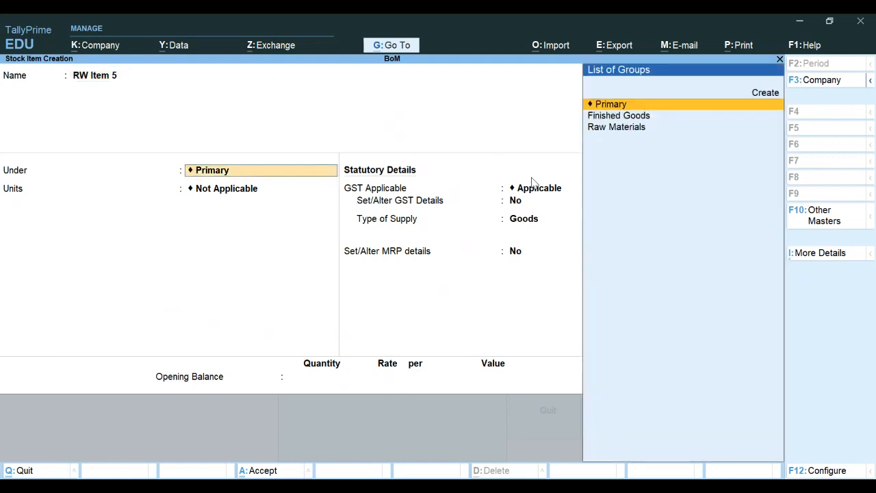
{"action": "key", "text": "Down"}
{"action": "key", "text": "Down"}
{"action": "key", "text": "Return"}
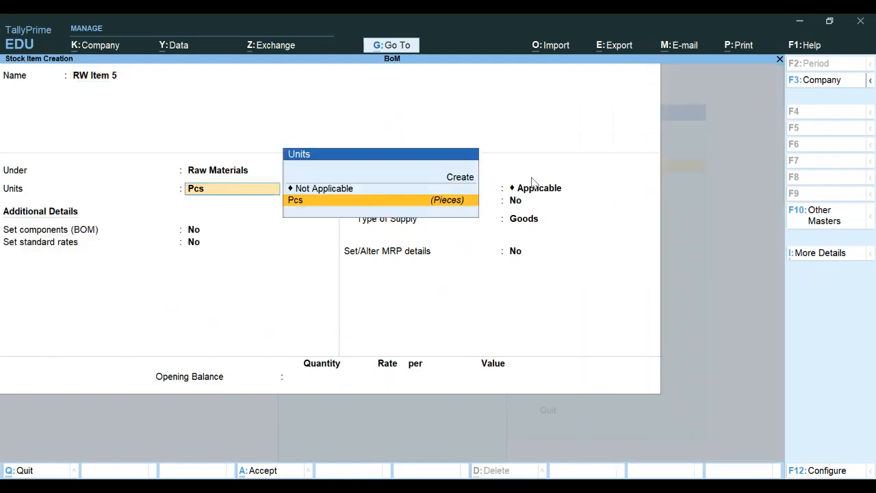
{"action": "key", "text": "Return"}
{"action": "key", "text": "Return"}
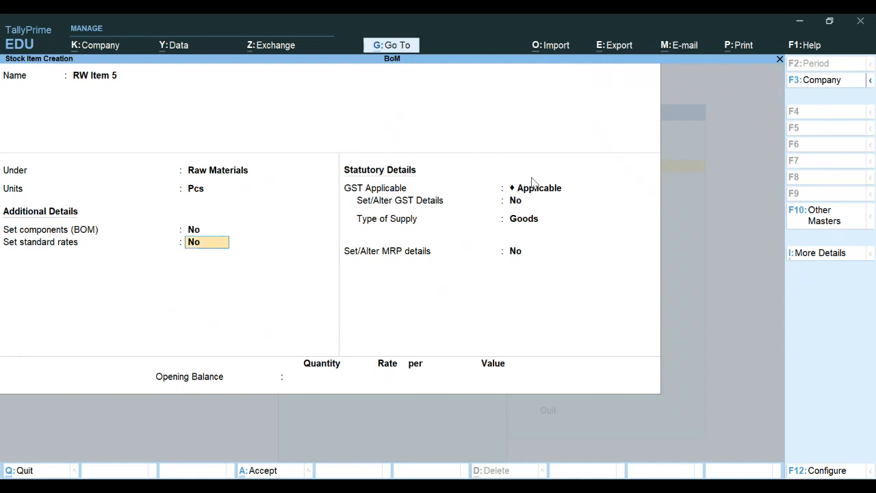
{"action": "key", "text": "Return"}
{"action": "type", "text": "y"}
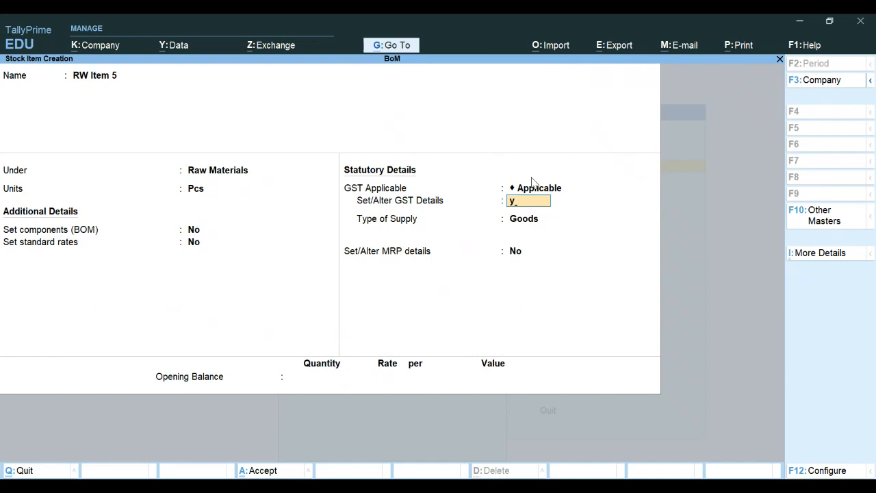
{"action": "key", "text": "Return"}
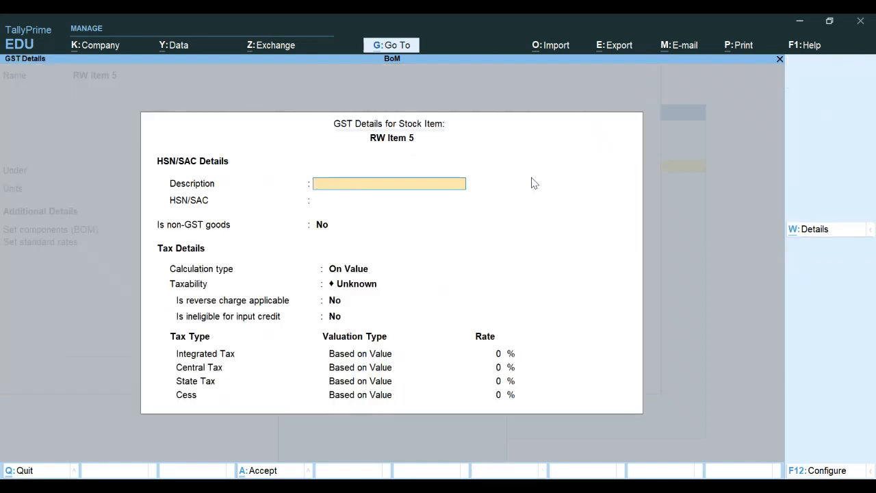
Step: Enter description Raw Materials and HSN 8471, then reopen the GST details after an early exit
{"action": "type", "text": "Raw Materials"}
{"action": "key", "text": "Return"}
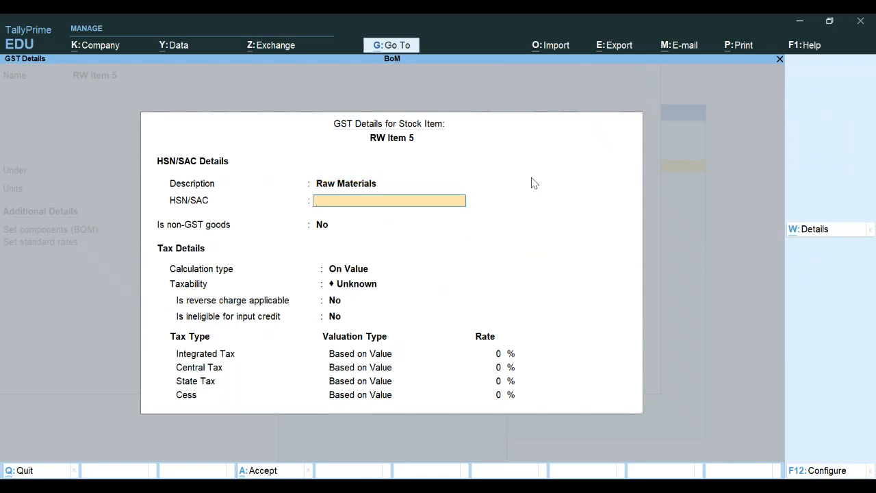
{"action": "type", "text": "8471"}
{"action": "key", "text": "Return"}
{"action": "key", "text": "ctrl+a"}
{"action": "key", "text": "Return"}
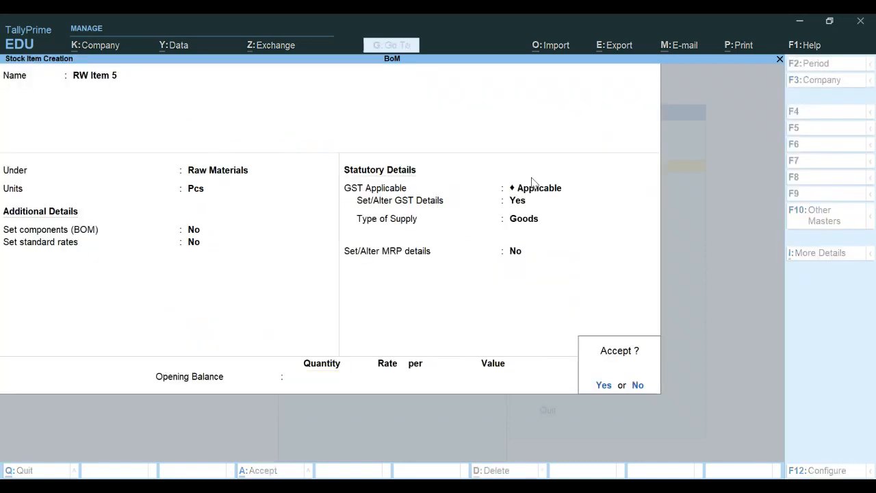
{"action": "key", "text": "n"}
{"action": "key", "text": "BackSpace"}
{"action": "key", "text": "BackSpace"}
{"action": "key", "text": "BackSpace"}
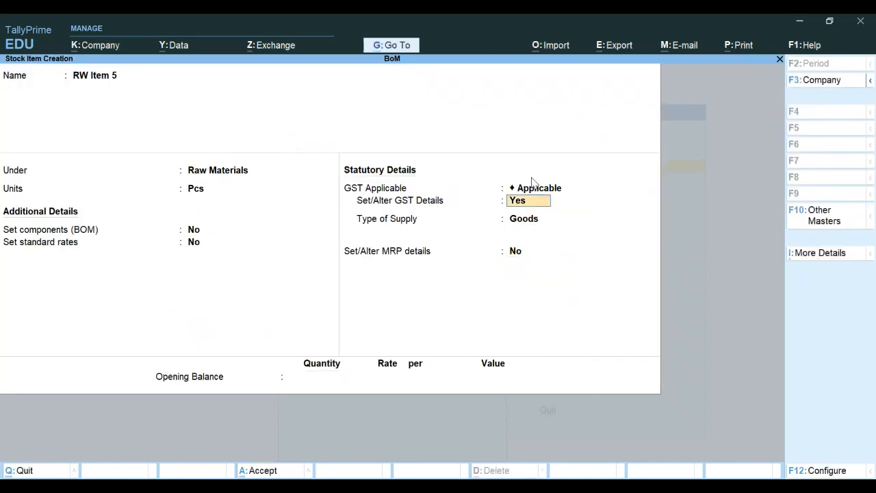
{"action": "key", "text": "Return"}
Step: Set taxability to Taxable with 18% integrated tax, applicable from 1-Apr-21
{"action": "key", "text": "Return"}
{"action": "key", "text": "Return"}
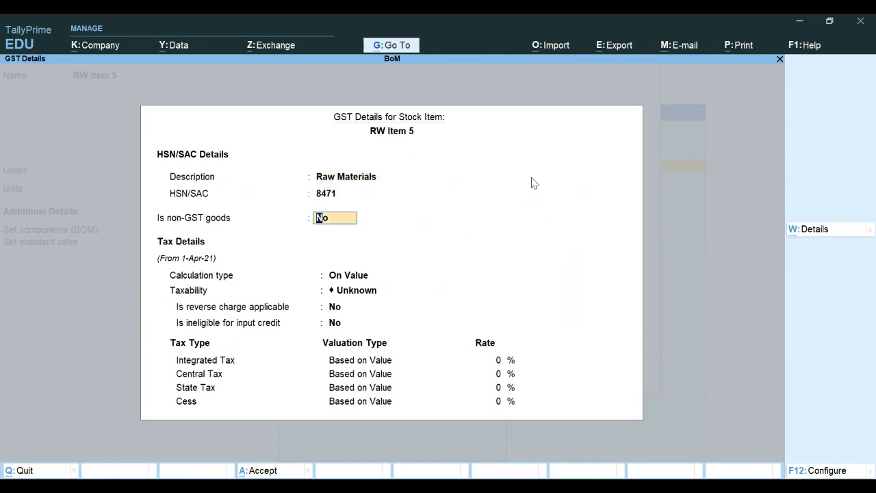
{"action": "key", "text": "Return"}
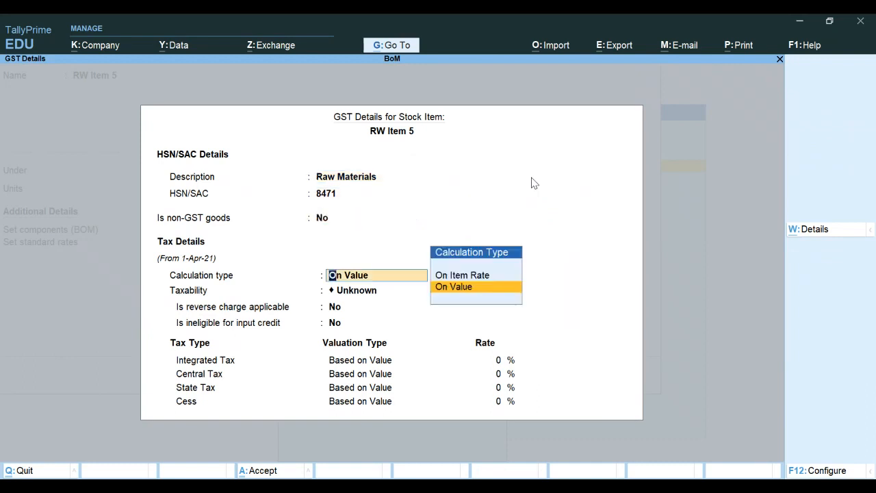
{"action": "key", "text": "Return"}
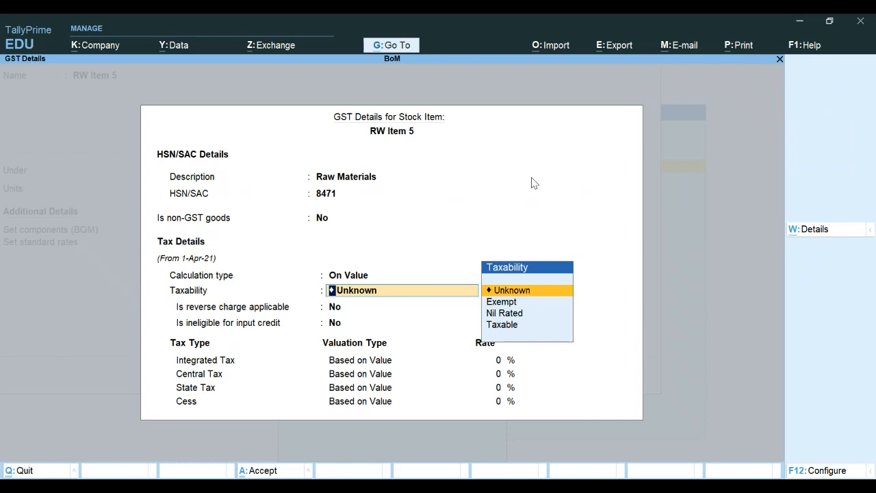
{"action": "type", "text": "t"}
{"action": "key", "text": "Return"}
{"action": "key", "text": "Return"}
{"action": "key", "text": "Return"}
{"action": "type", "text": "1"}
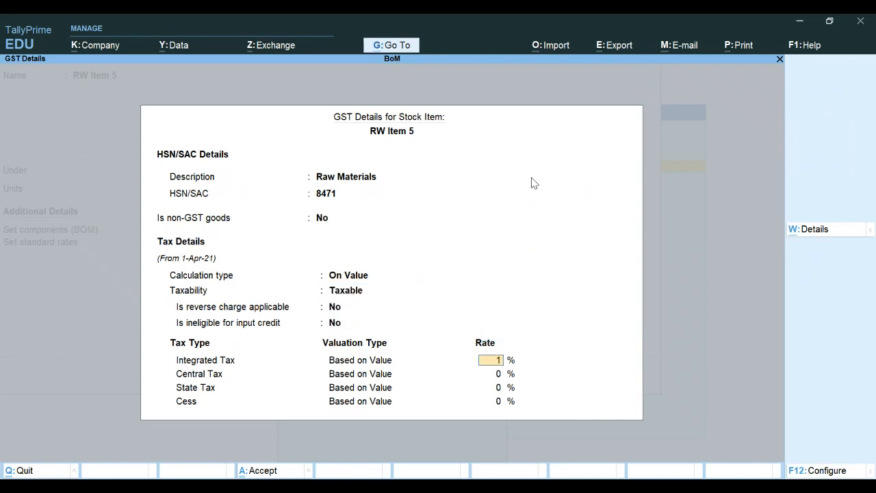
{"action": "type", "text": "8"}
{"action": "key", "text": "Return"}
{"action": "key", "text": "Return"}
{"action": "key", "text": "Return"}
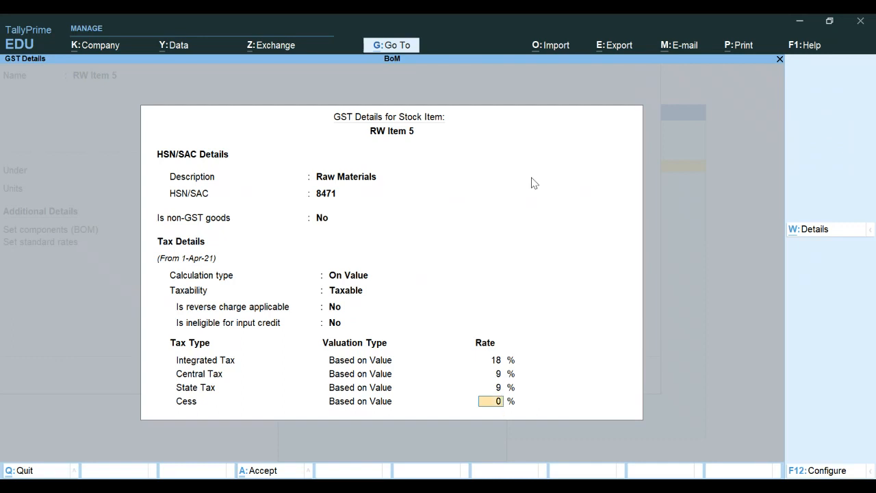
{"action": "key", "text": "Return"}
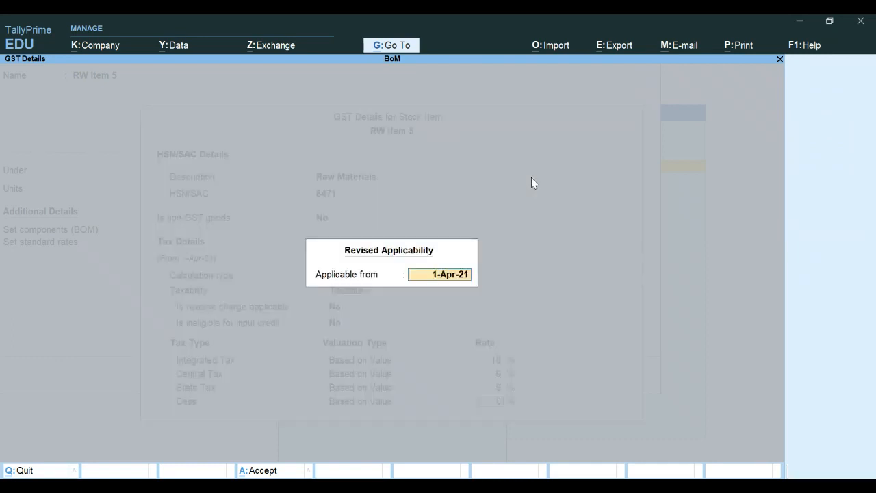
{"action": "key", "text": "Escape"}
{"action": "key", "text": "BackSpace"}
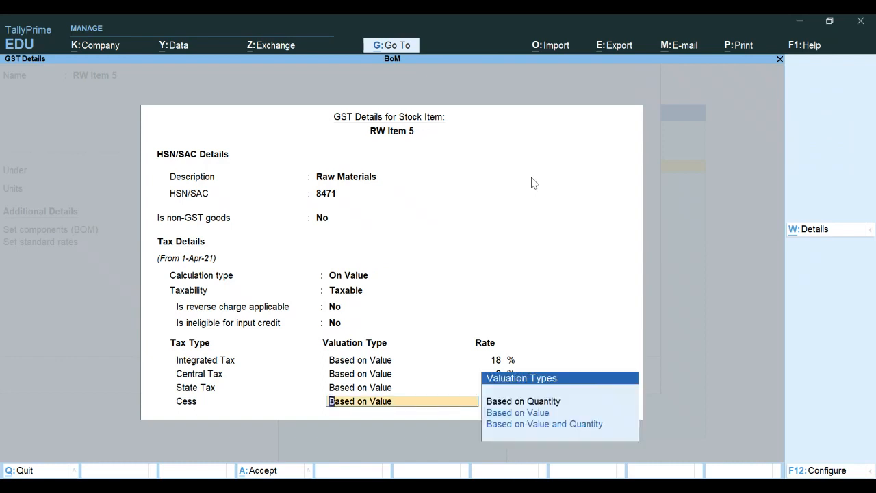
{"action": "key", "text": "Return"}
{"action": "key", "text": "Return"}
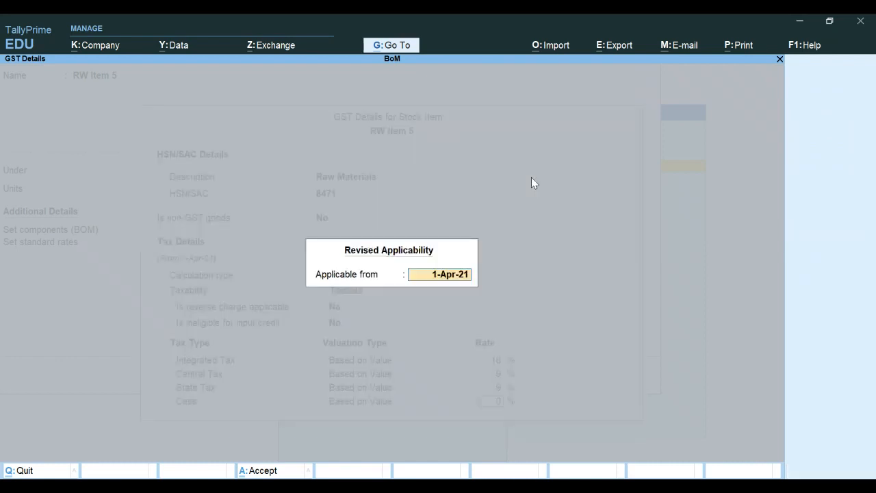
{"action": "key", "text": "Return"}
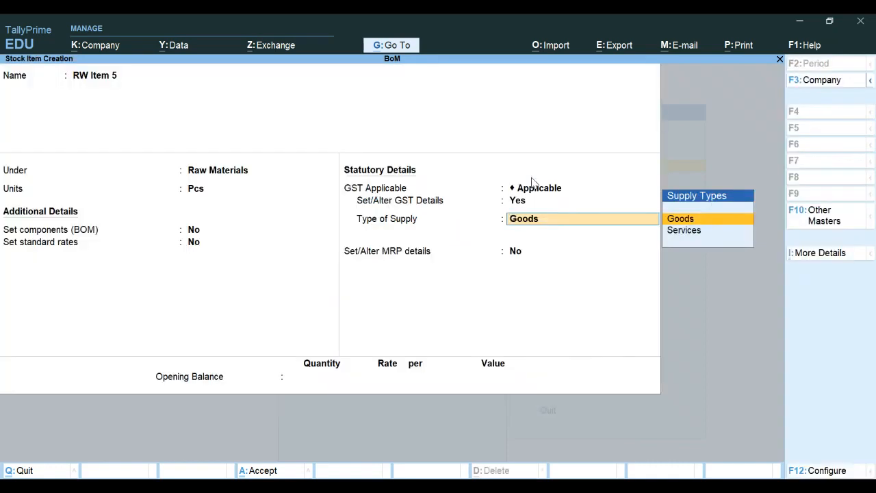
Step: Save RW Item 5 with an opening balance of 50 Pcs at 1,000.00 (50,000.00)
{"action": "key", "text": "Return"}
{"action": "key", "text": "Return"}
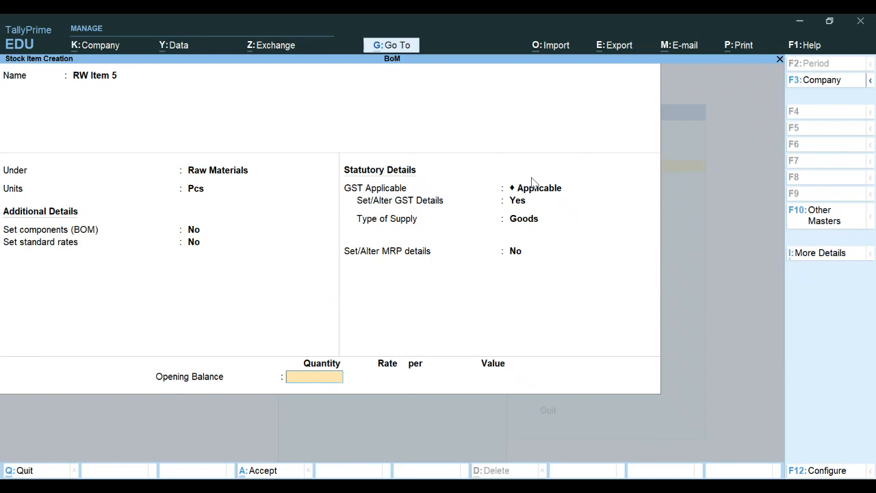
{"action": "type", "text": "50"}
{"action": "key", "text": "Return"}
{"action": "type", "text": "1000"}
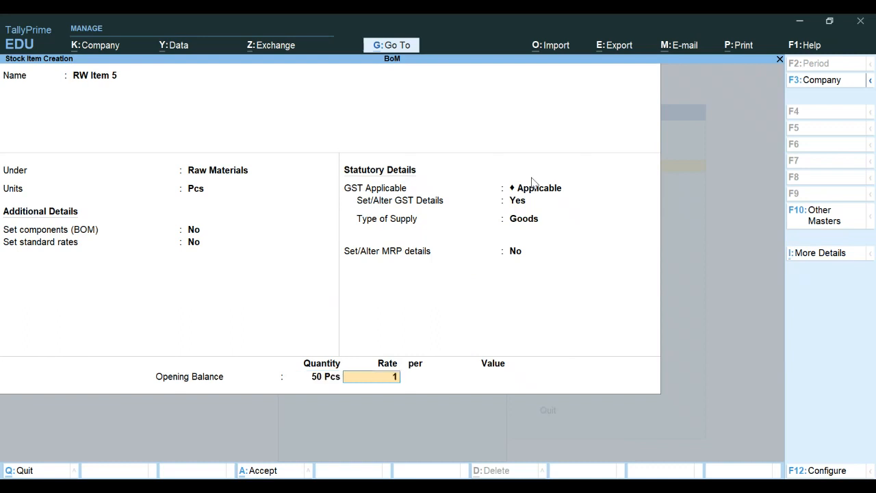
{"action": "key", "text": "Return"}
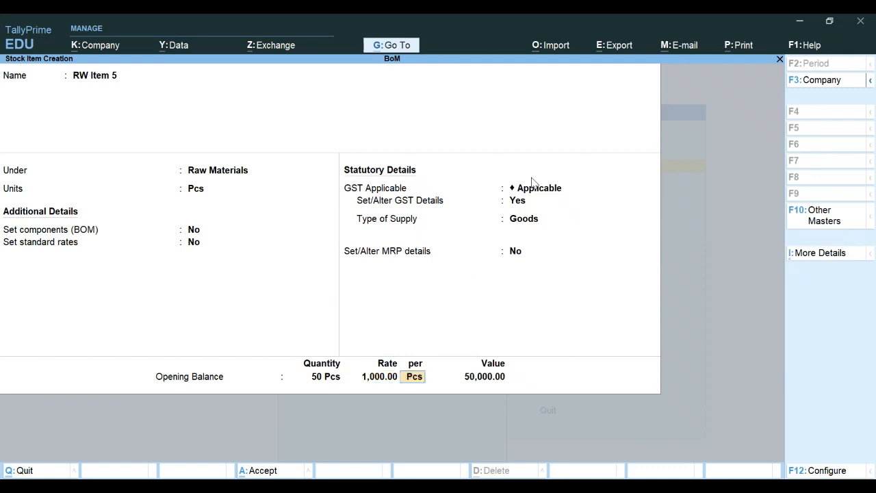
{"action": "key", "text": "Return"}
{"action": "key", "text": "Return"}
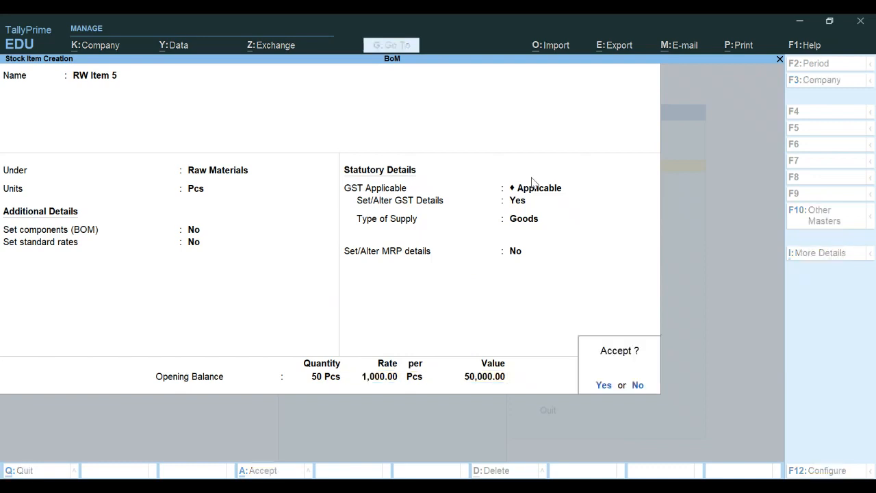
{"action": "key", "text": "Return"}
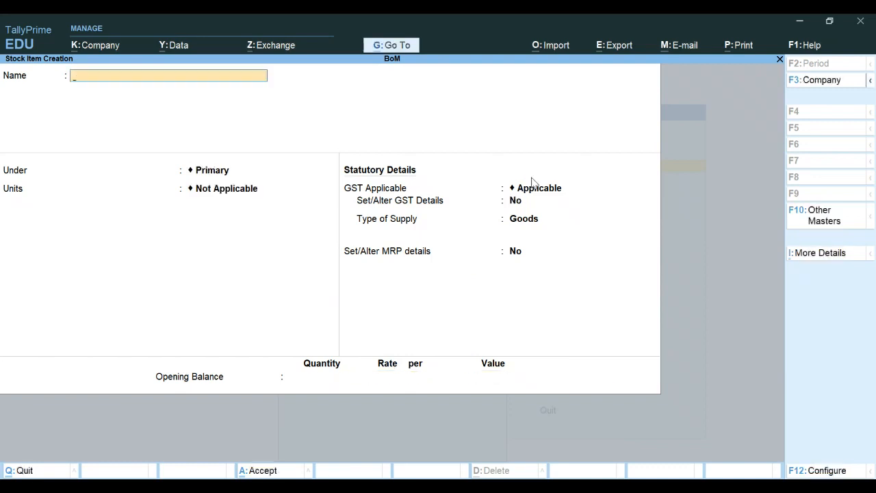
{"action": "key", "text": "Escape"}
{"action": "key", "text": "Escape"}
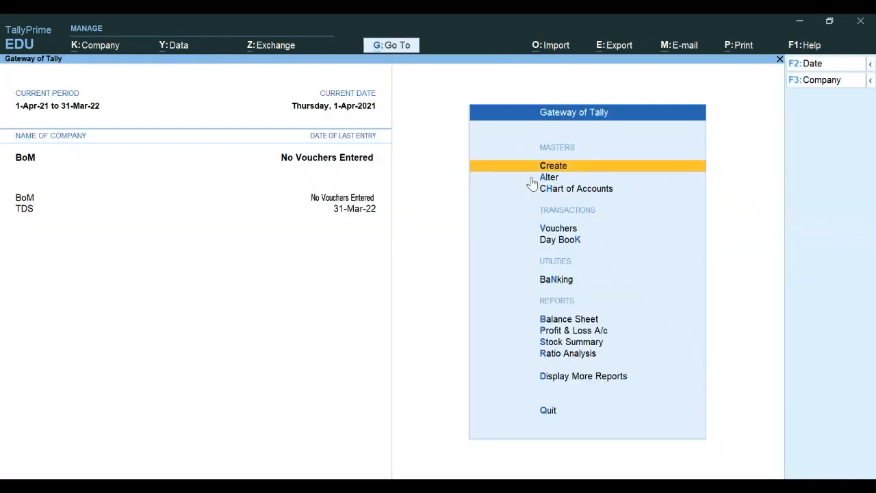
Step: View the detailed Balance Sheet, check Closing Stock of 6,32,500.00, then close it
{"action": "key", "text": "Down"}
{"action": "key", "text": "Down"}
{"action": "key", "text": "Down"}
{"action": "key", "text": "Down"}
{"action": "key", "text": "Down"}
{"action": "key", "text": "Down"}
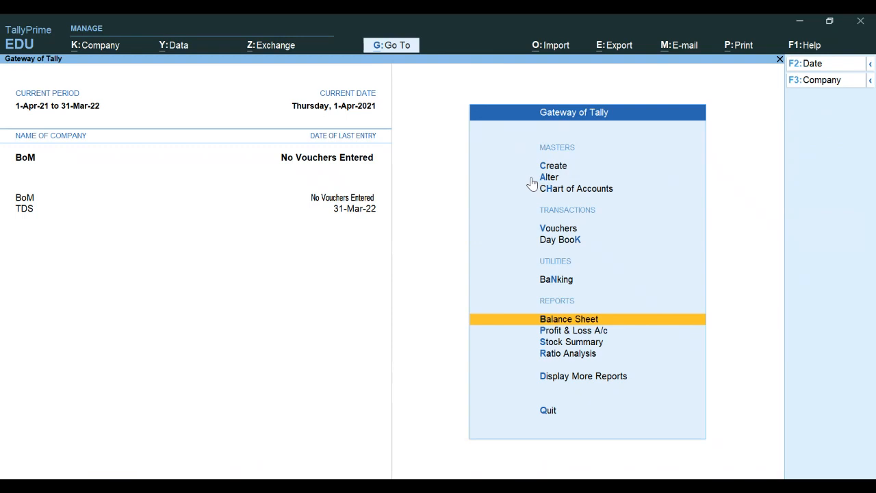
{"action": "key", "text": "Return"}
{"action": "key", "text": "alt+F5"}
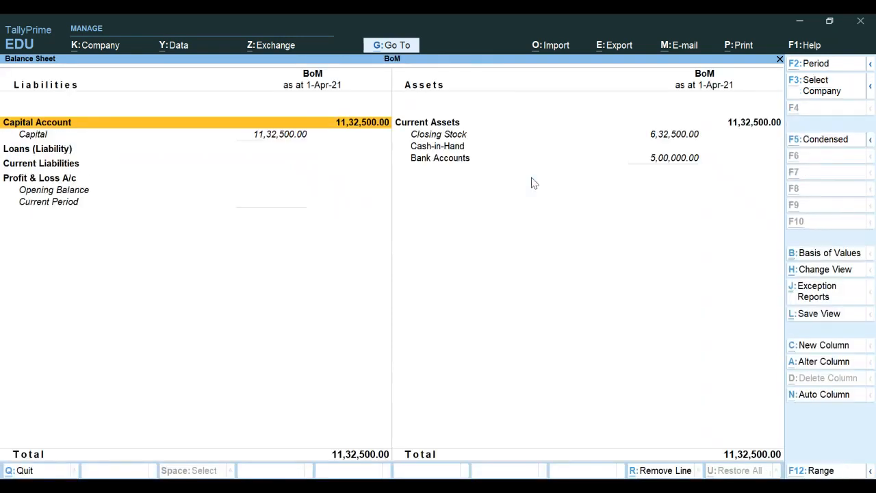
{"action": "key", "text": "Right"}
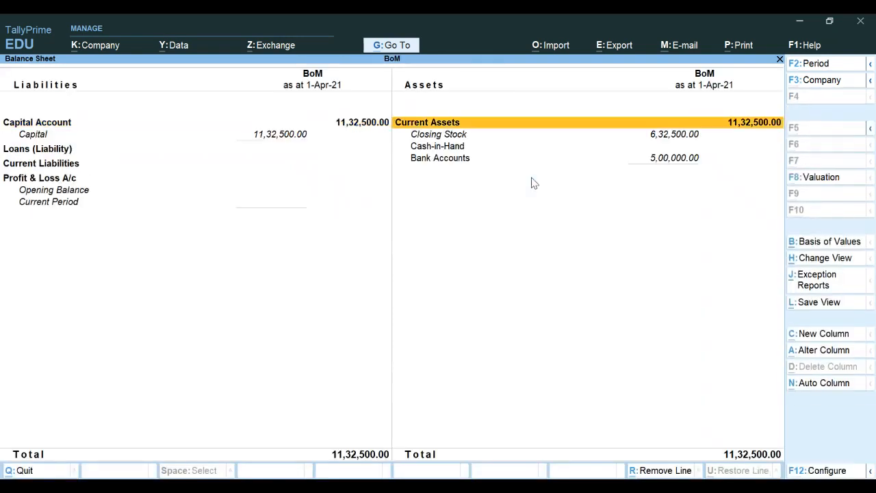
{"action": "key", "text": "Down"}
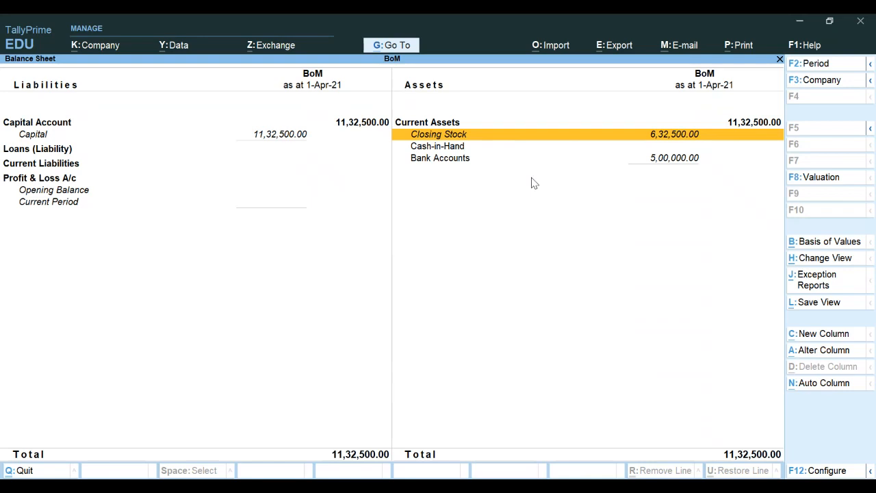
{"action": "key", "text": "Escape"}
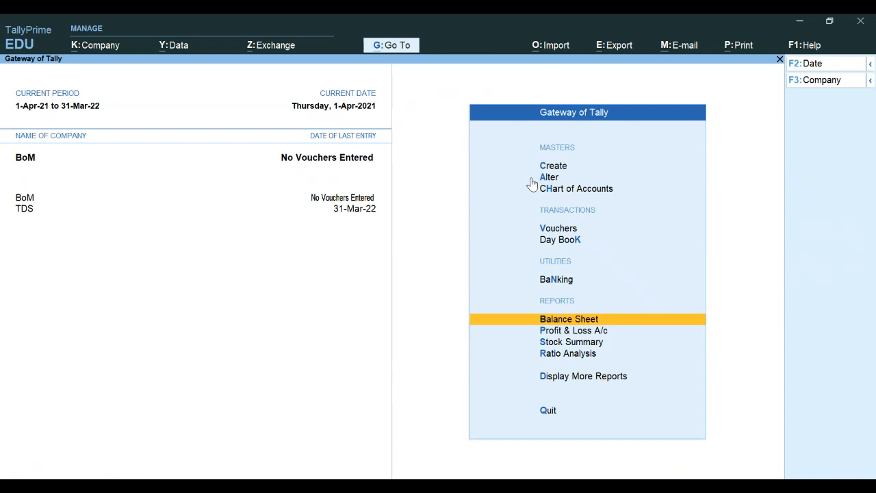
Step: From Gateway of Tally's Create menu, open a new Stock Item Creation form
{"action": "key", "text": "Up"}
{"action": "key", "text": "Up"}
{"action": "key", "text": "Up"}
{"action": "key", "text": "Up"}
{"action": "key", "text": "Up"}
{"action": "key", "text": "Up"}
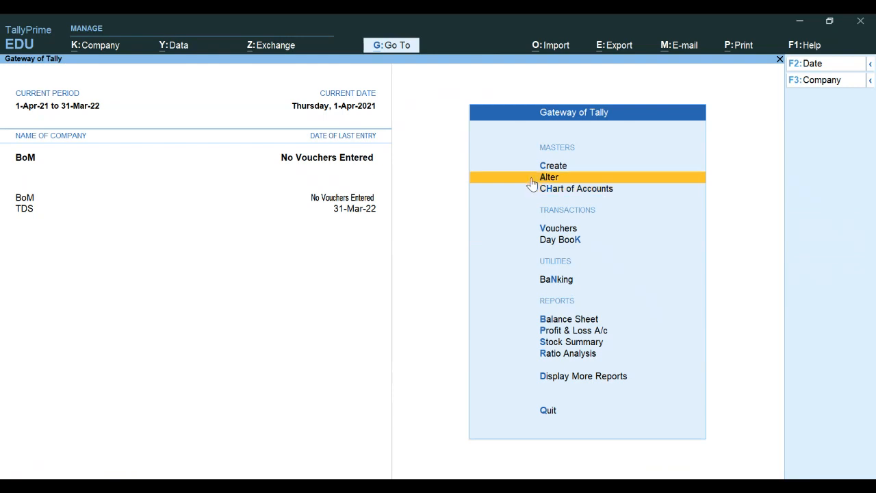
{"action": "key", "text": "Return"}
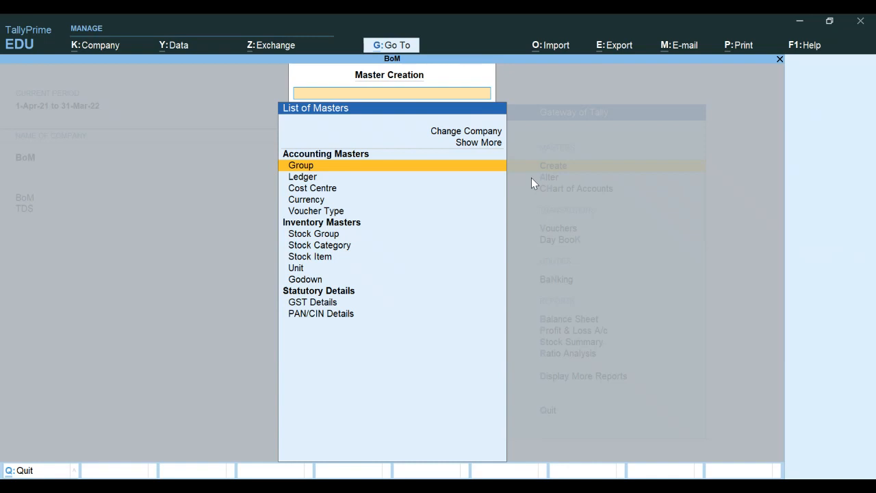
{"action": "key", "text": "Down"}
{"action": "key", "text": "Down"}
{"action": "key", "text": "Down"}
{"action": "key", "text": "Down"}
{"action": "key", "text": "Down"}
{"action": "key", "text": "Down"}
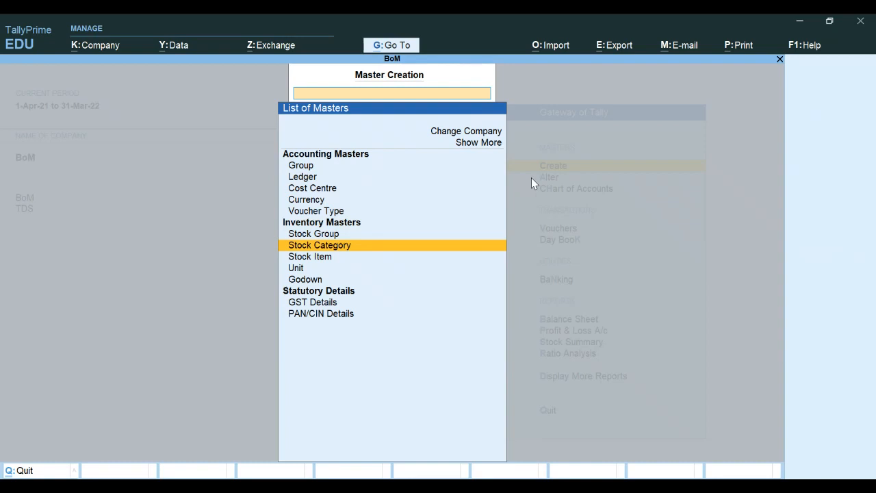
{"action": "key", "text": "Down"}
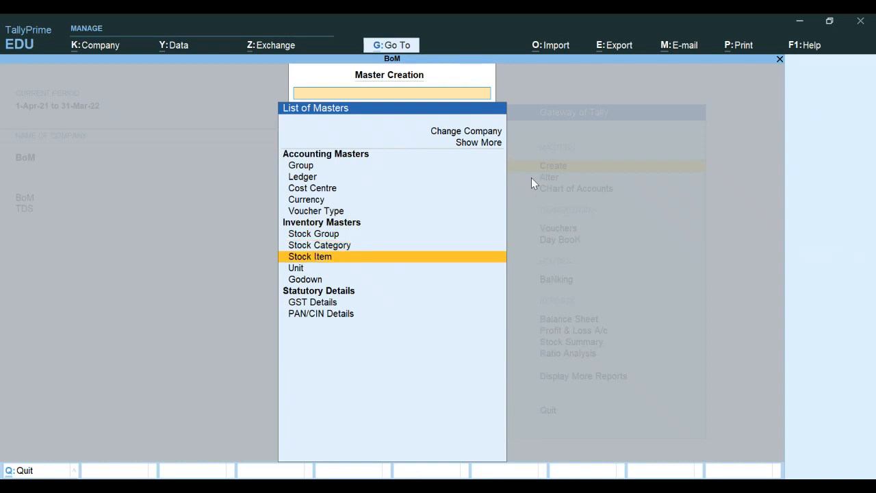
{"action": "key", "text": "Return"}
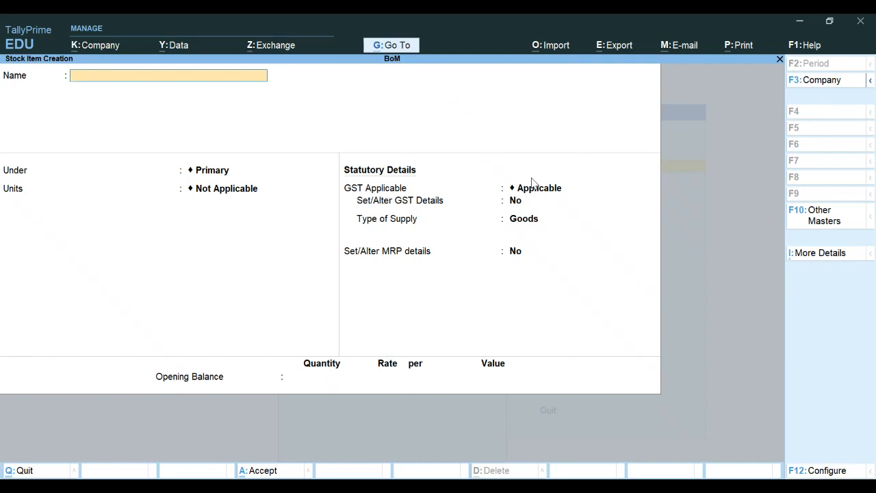
Step: Enter stock item FG Item 1 under Finished Goods in Pcs, with Set components (BOM) set to Yes
{"action": "type", "text": "FG Item 1"}
{"action": "key", "text": "Return"}
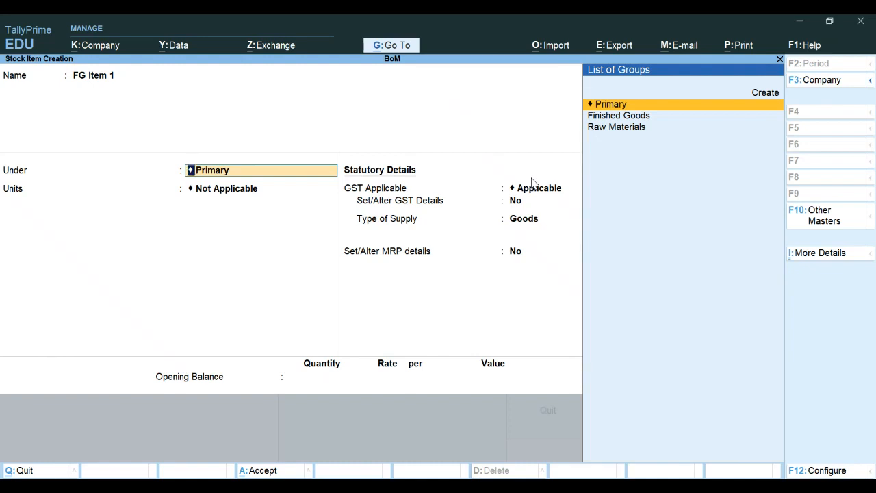
{"action": "key", "text": "Down"}
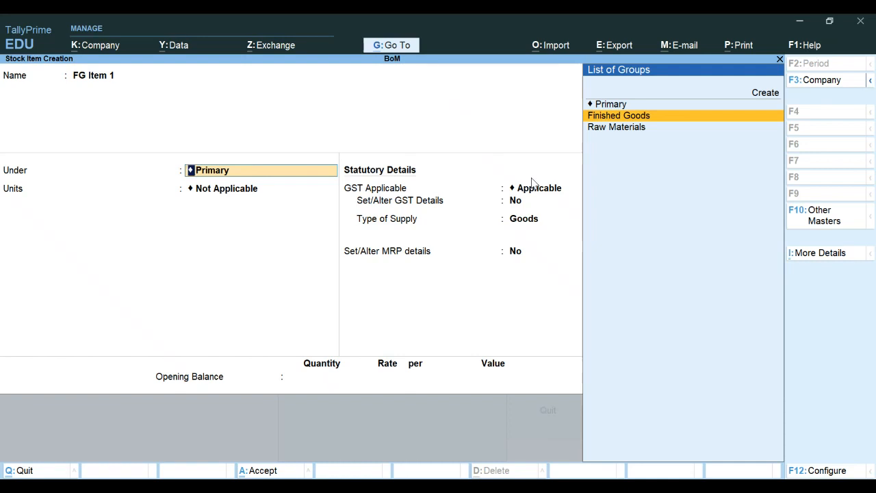
{"action": "key", "text": "Return"}
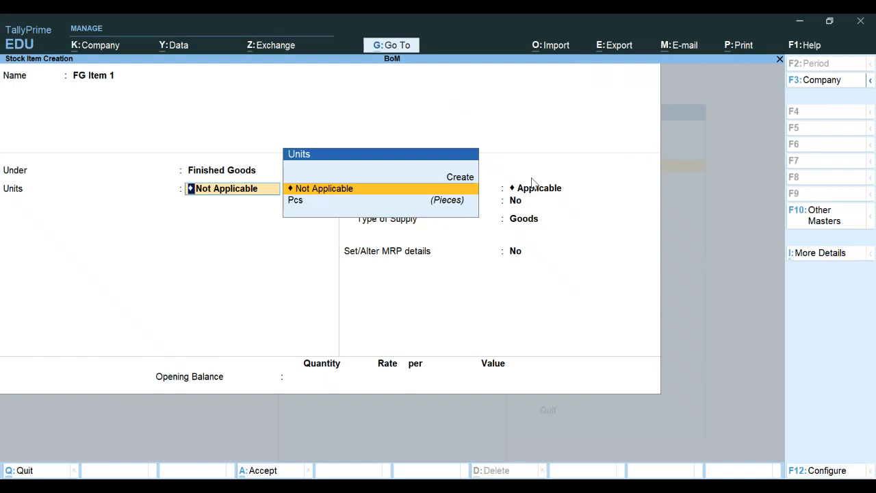
{"action": "key", "text": "Down"}
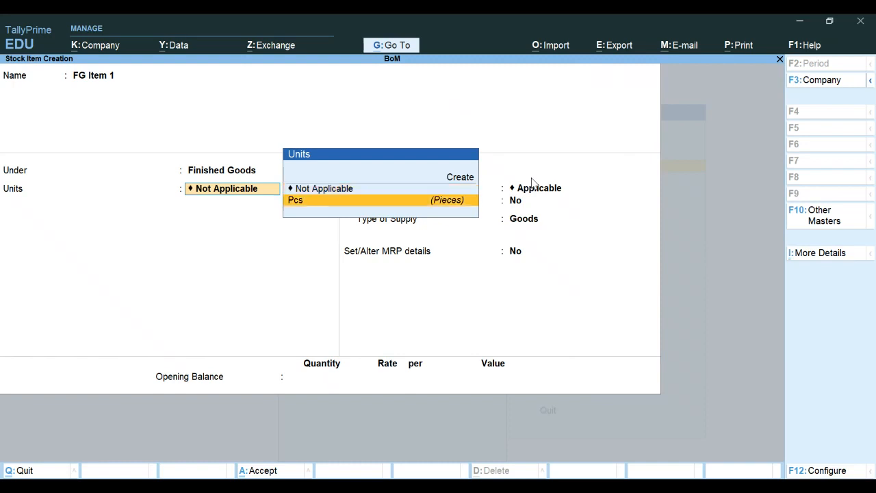
{"action": "key", "text": "Return"}
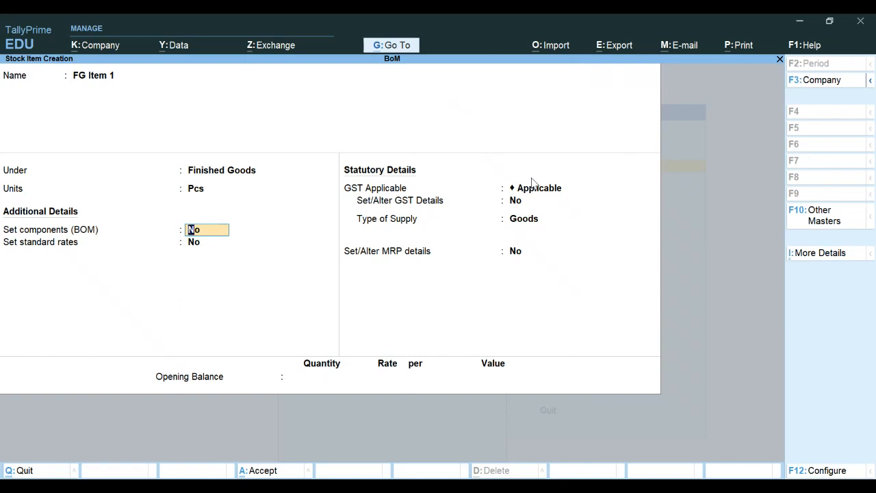
{"action": "type", "text": "y"}
{"action": "key", "text": "Return"}
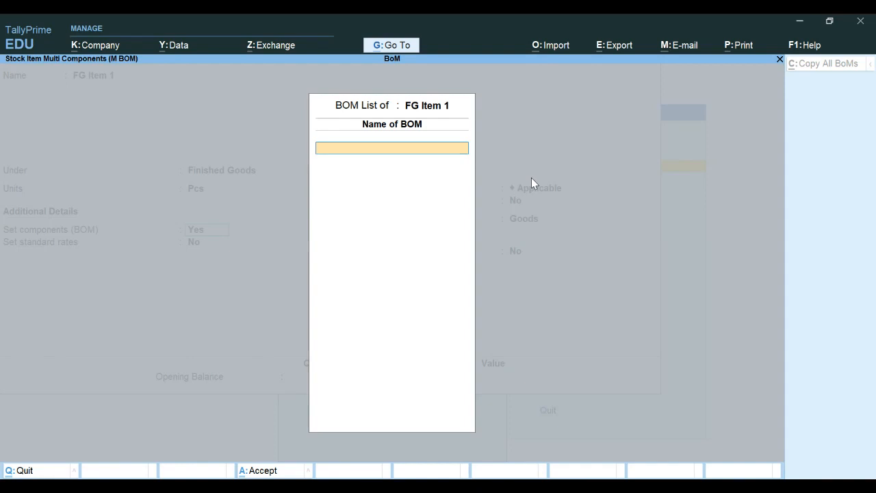
Step: Name the BOM 'Production Formula for FG item 1' and proceed to its components
{"action": "type", "text": "Production Formul"}
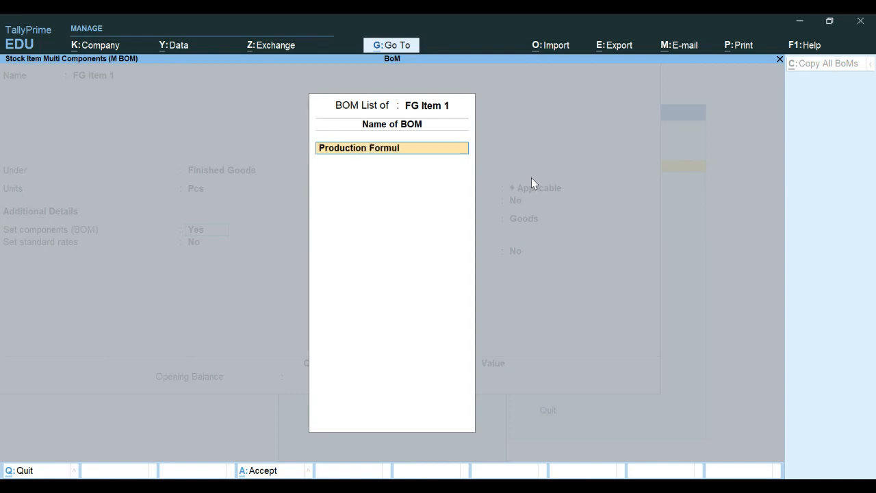
{"action": "type", "text": "a for FG item 1"}
{"action": "key", "text": "Return"}
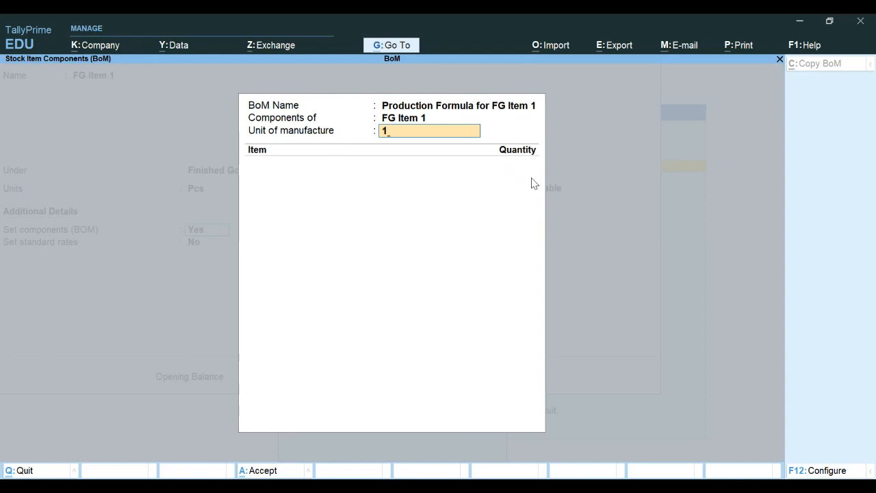
Step: Confirm 1 Pcs as the BoM's unit of manufacture
{"action": "key", "text": "Return"}
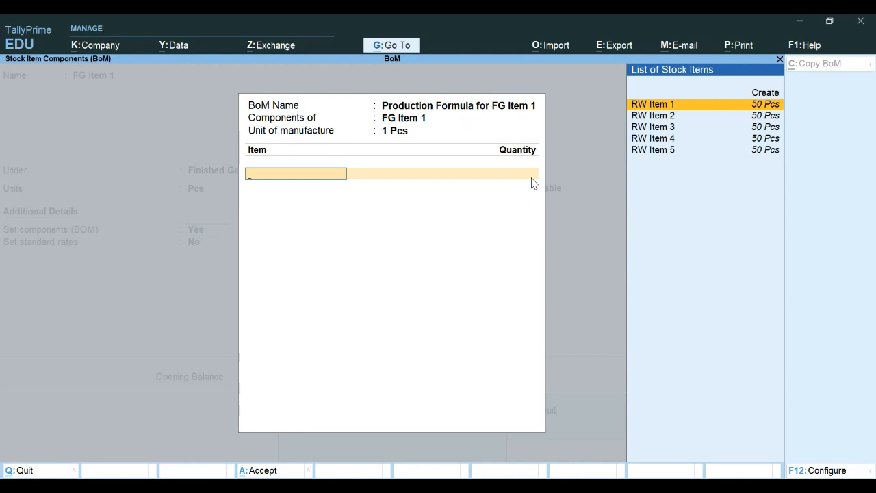
Step: Add components RW Item 1, RW Item 2 and RW Item 3 at 1, 1 and 2 Pcs
{"action": "key", "text": "Return"}
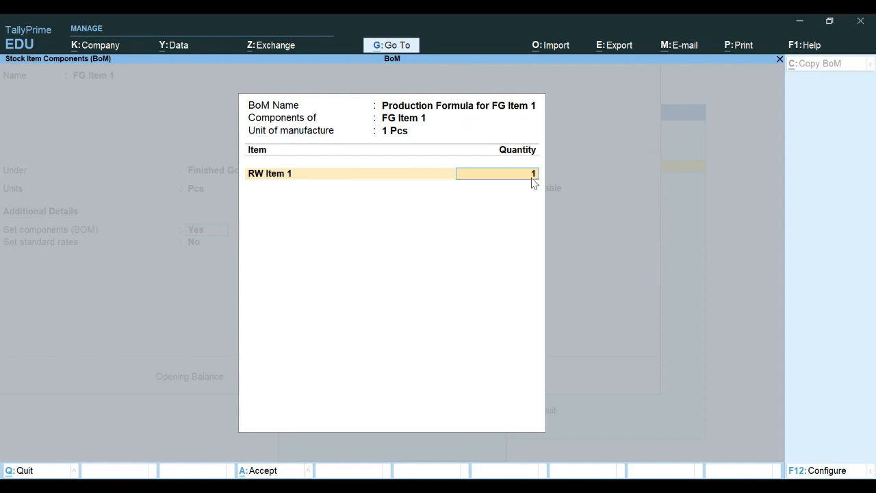
{"action": "key", "text": "Return"}
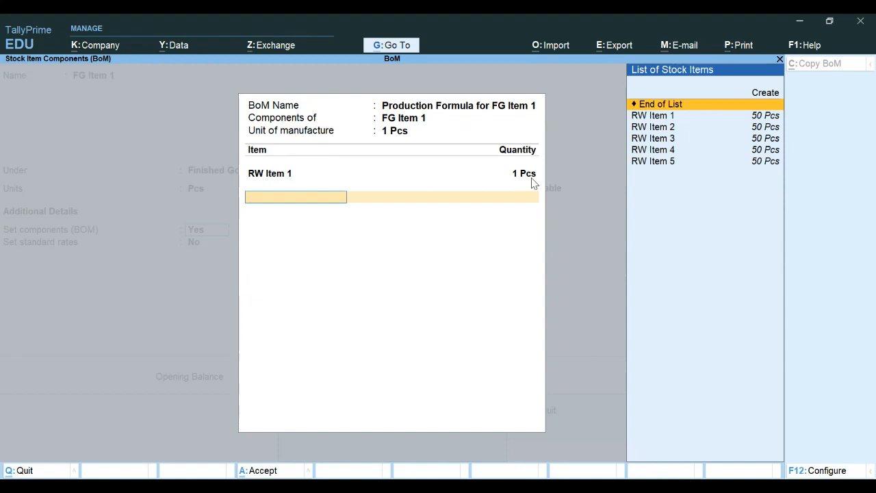
{"action": "key", "text": "Down"}
{"action": "key", "text": "Down"}
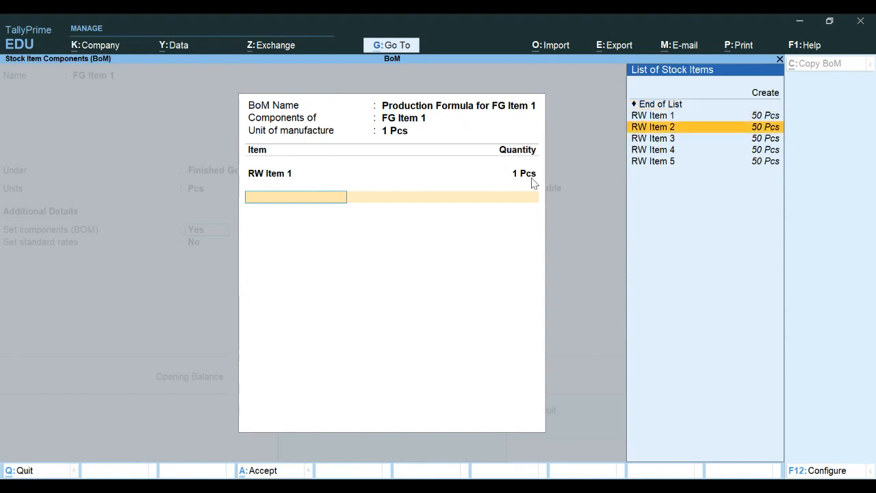
{"action": "key", "text": "Return"}
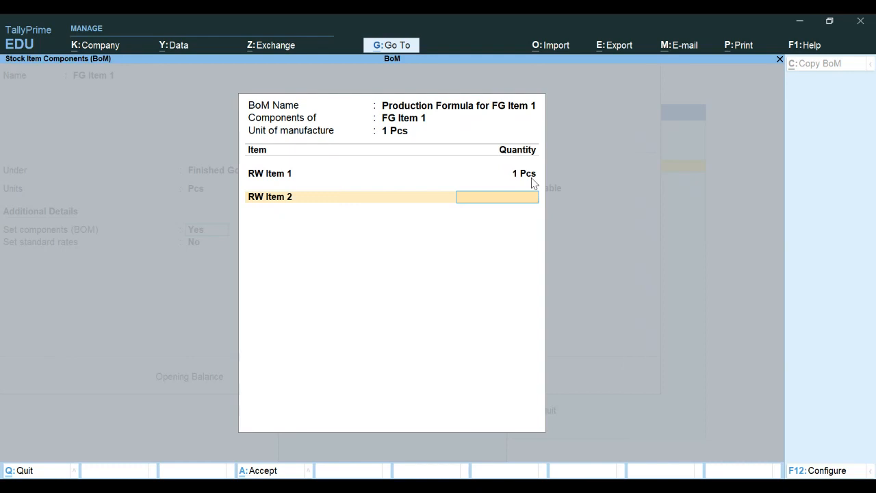
{"action": "type", "text": "1"}
{"action": "key", "text": "Return"}
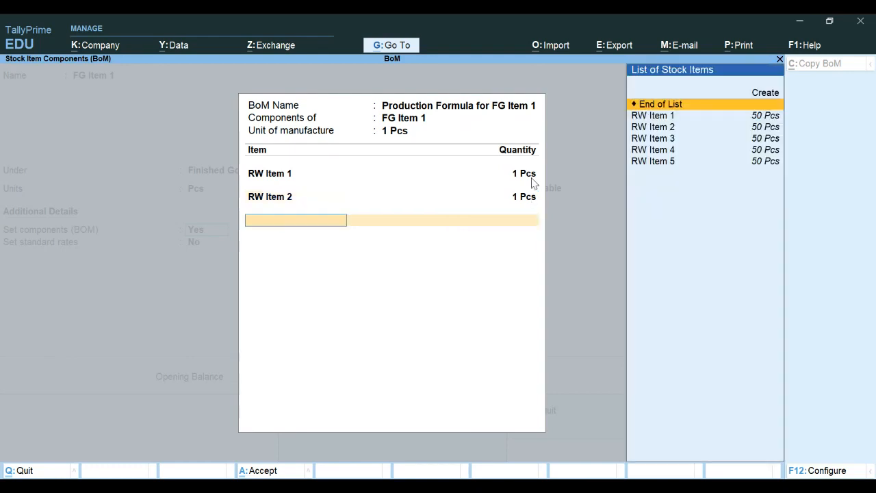
{"action": "key", "text": "Down"}
{"action": "key", "text": "Down"}
{"action": "key", "text": "Down"}
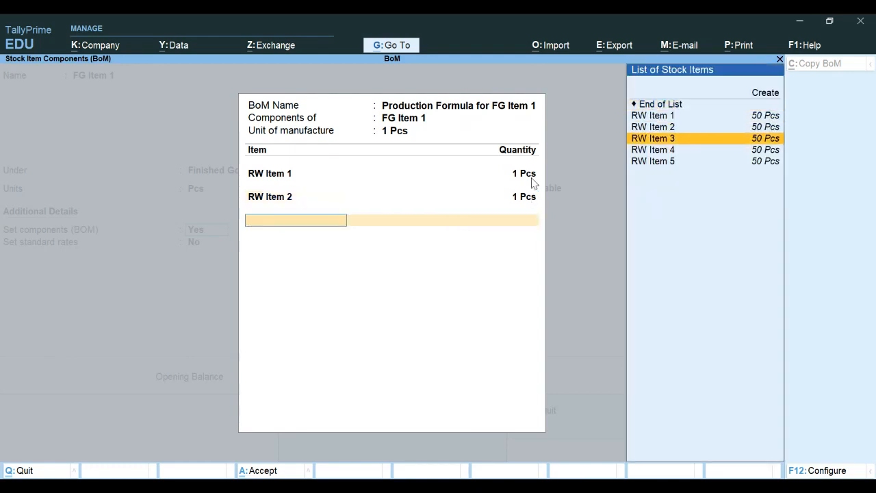
{"action": "key", "text": "Return"}
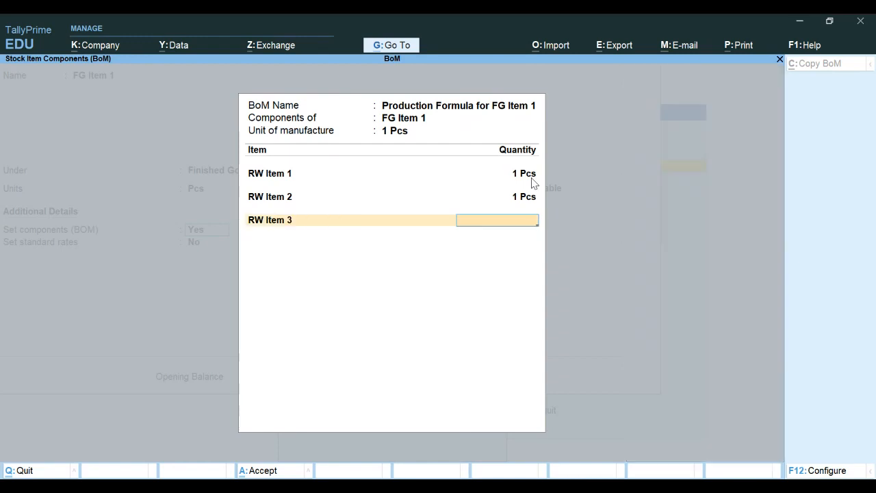
{"action": "type", "text": "2"}
{"action": "key", "text": "Return"}
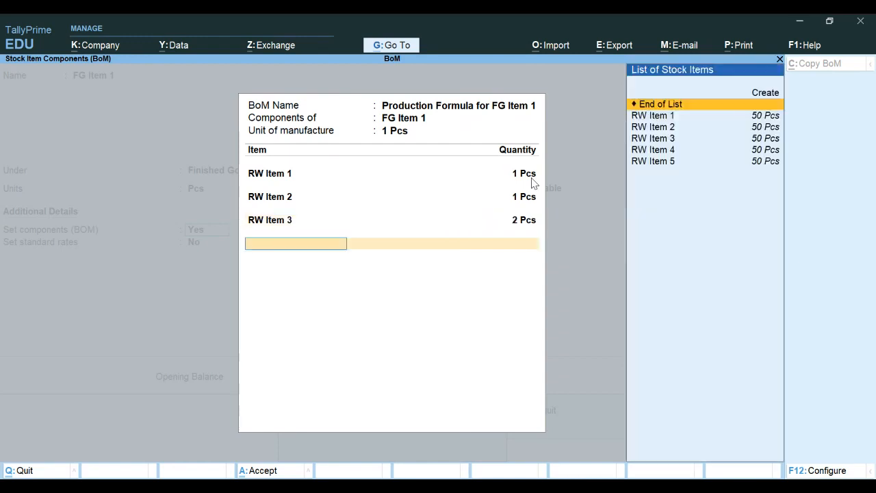
Step: Add RW Item 4 at 1 Pcs and RW Item 5 at 3 Pcs, then save the component list
{"action": "key", "text": "Down"}
{"action": "key", "text": "Down"}
{"action": "key", "text": "Down"}
{"action": "key", "text": "Down"}
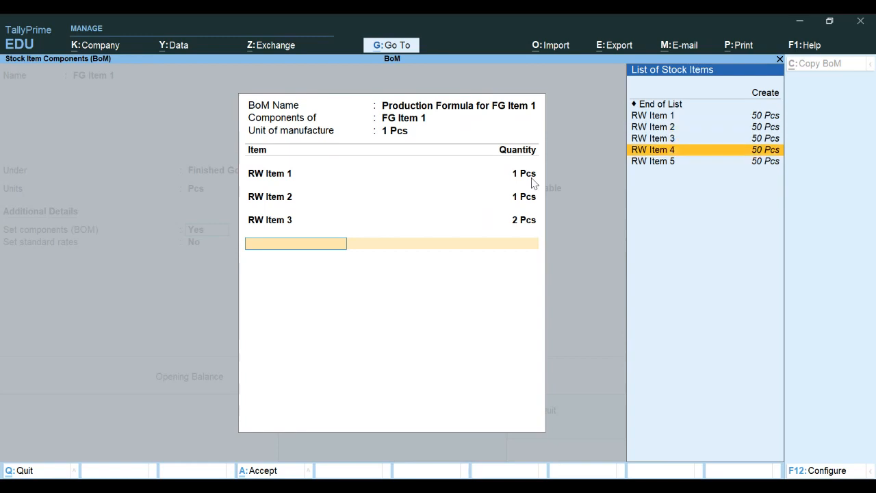
{"action": "key", "text": "Return"}
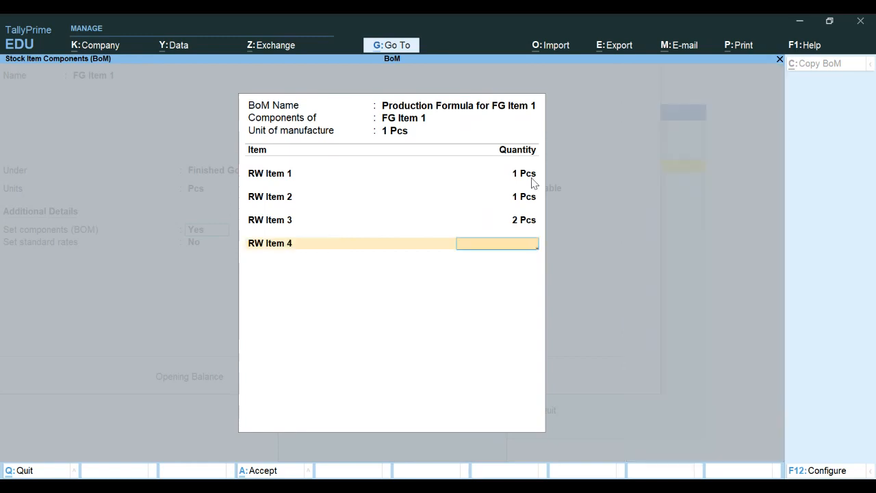
{"action": "key", "text": "Return"}
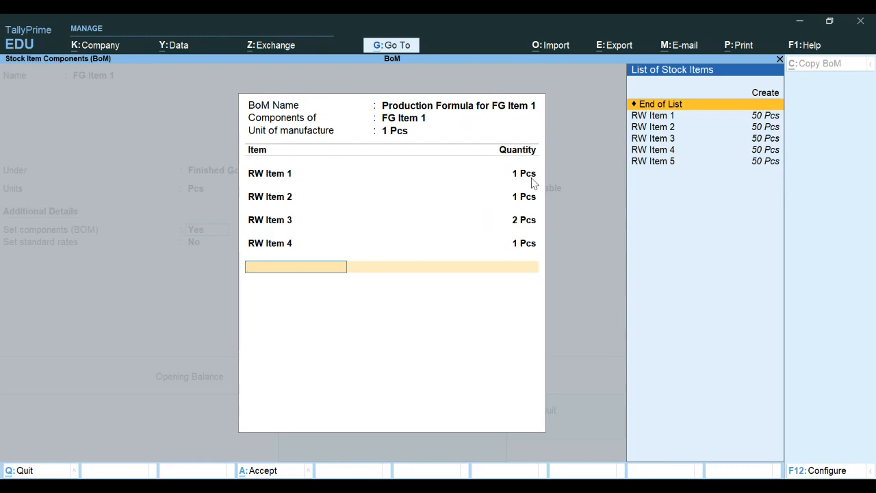
{"action": "key", "text": "Down"}
{"action": "key", "text": "Down"}
{"action": "key", "text": "Down"}
{"action": "key", "text": "Down"}
{"action": "key", "text": "Down"}
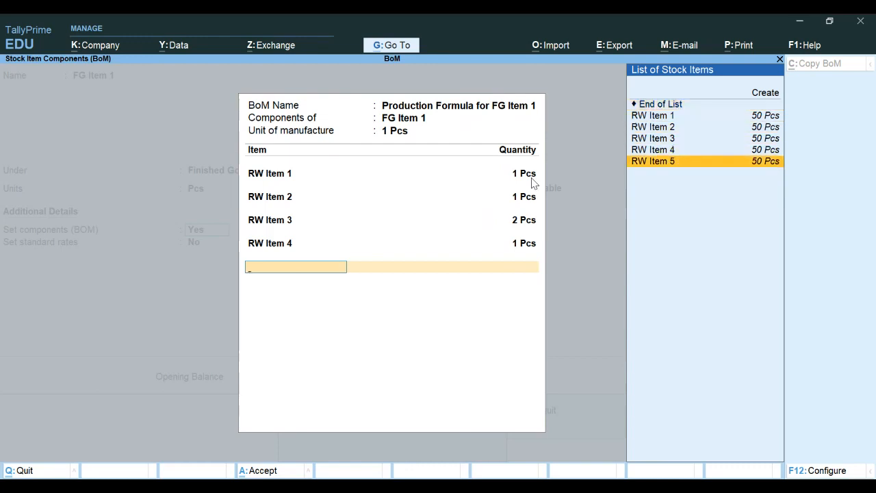
{"action": "key", "text": "Return"}
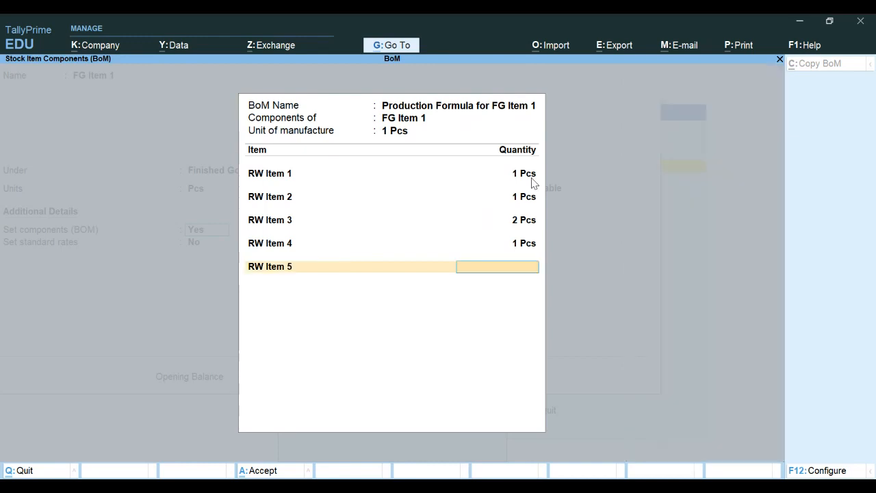
{"action": "type", "text": "3"}
{"action": "key", "text": "Return"}
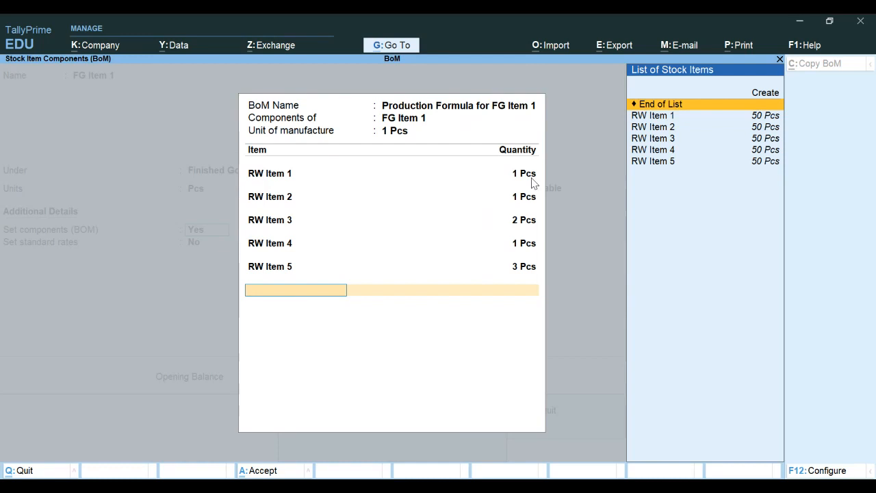
{"action": "key", "text": "Return"}
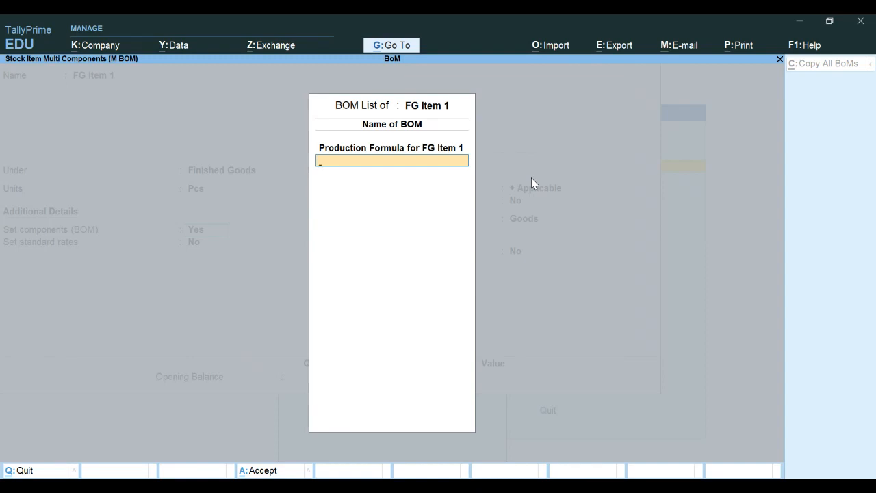
Step: Return to FG Item 1 and choose Yes for Set/Alter GST Details
{"action": "key", "text": "Return"}
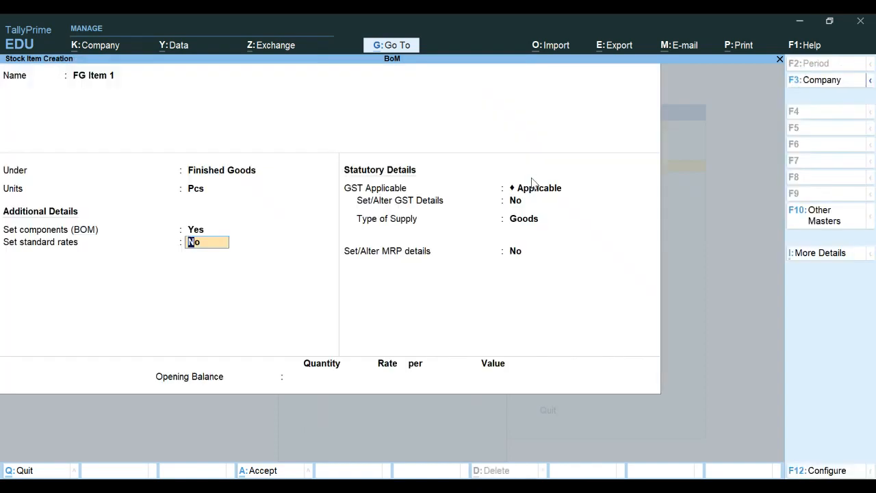
{"action": "key", "text": "Return"}
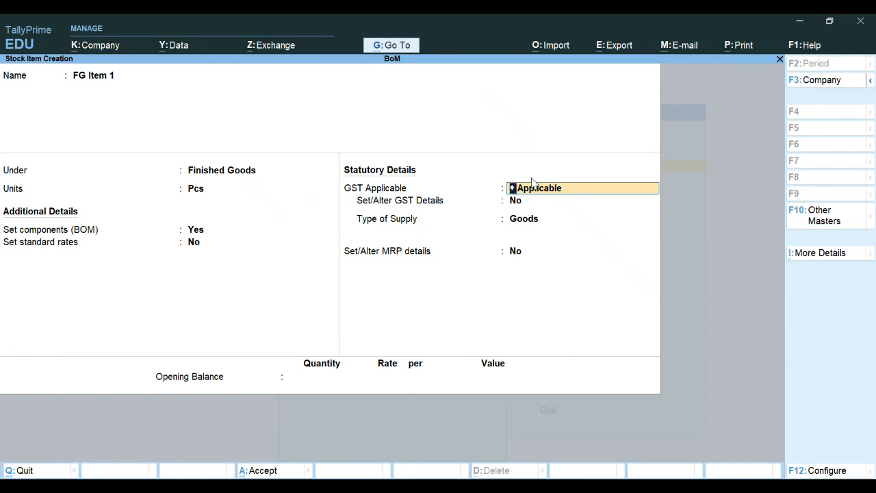
{"action": "key", "text": "Return"}
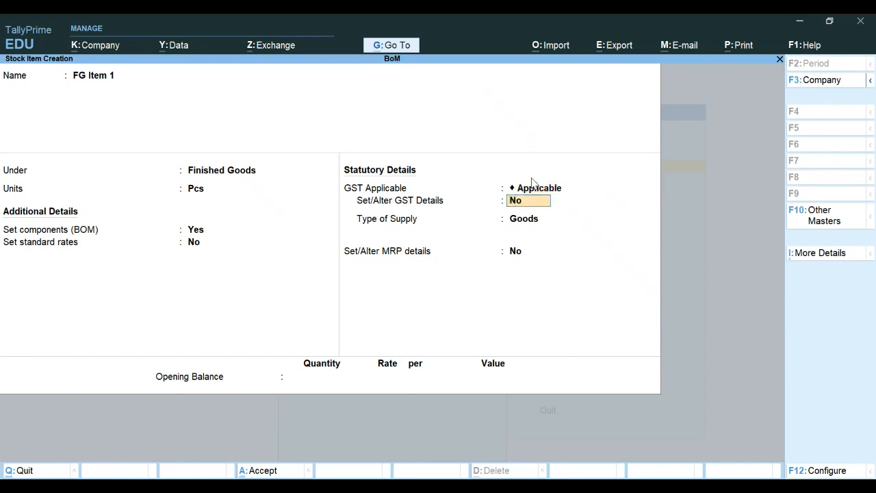
{"action": "key", "text": "y"}
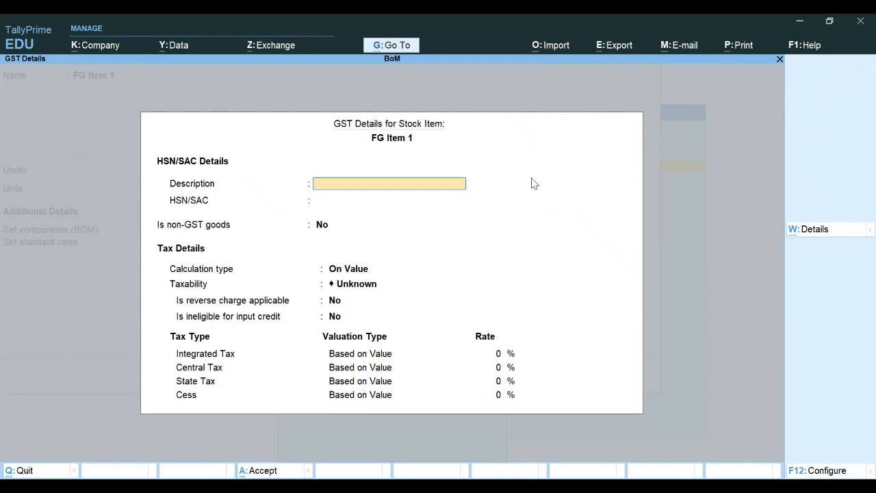
Step: Enter description Finished Goods, HSN 8471, Taxable at 28% IGST with 14% central and state tax
{"action": "type", "text": "Finished Goods"}
{"action": "key", "text": "Return"}
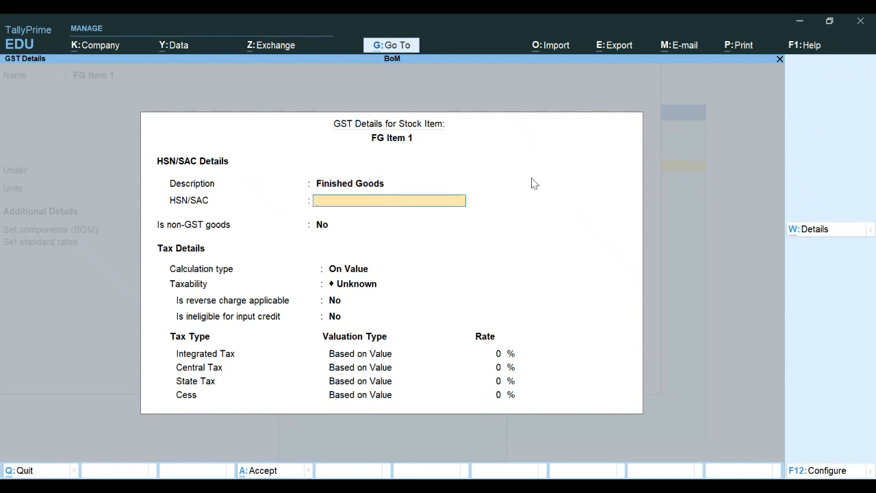
{"action": "type", "text": "8471"}
{"action": "key", "text": "Return"}
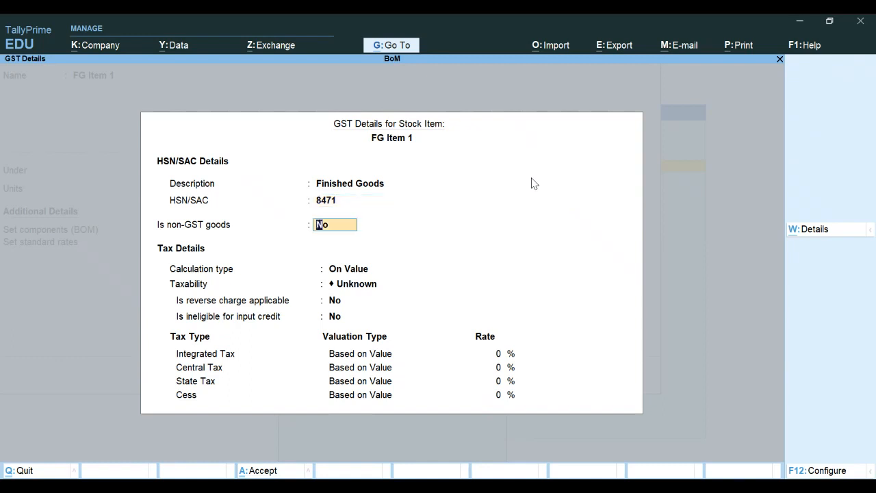
{"action": "key", "text": "Return"}
{"action": "key", "text": "Return"}
{"action": "key", "text": "Down"}
{"action": "key", "text": "Down"}
{"action": "key", "text": "Down"}
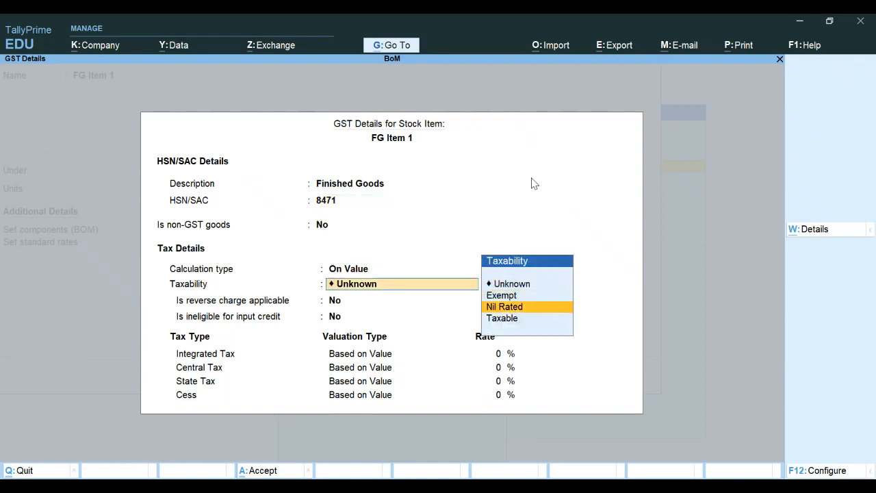
{"action": "key", "text": "Return"}
{"action": "key", "text": "Return"}
{"action": "key", "text": "Return"}
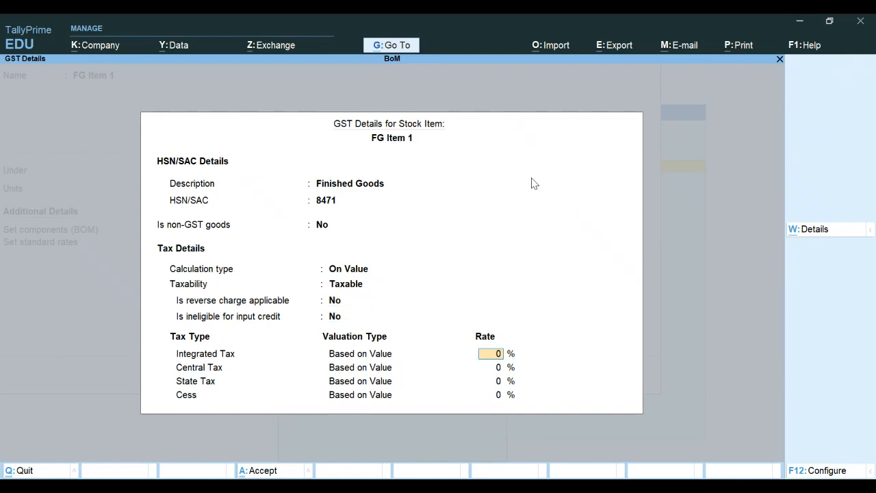
{"action": "type", "text": "28"}
{"action": "key", "text": "Return"}
{"action": "key", "text": "Return"}
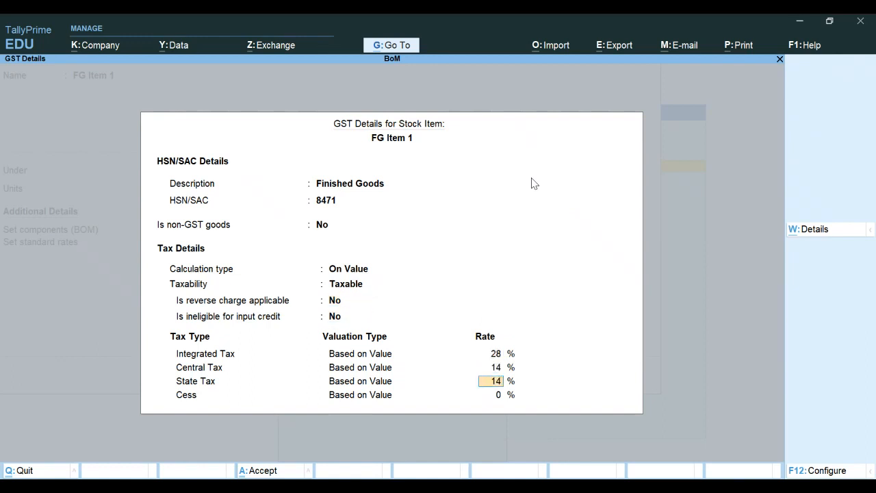
{"action": "key", "text": "Return"}
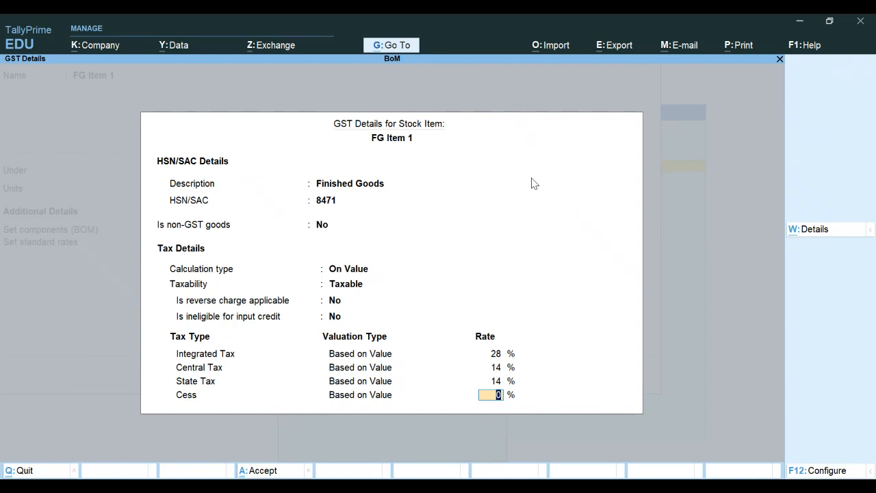
{"action": "key", "text": "Return"}
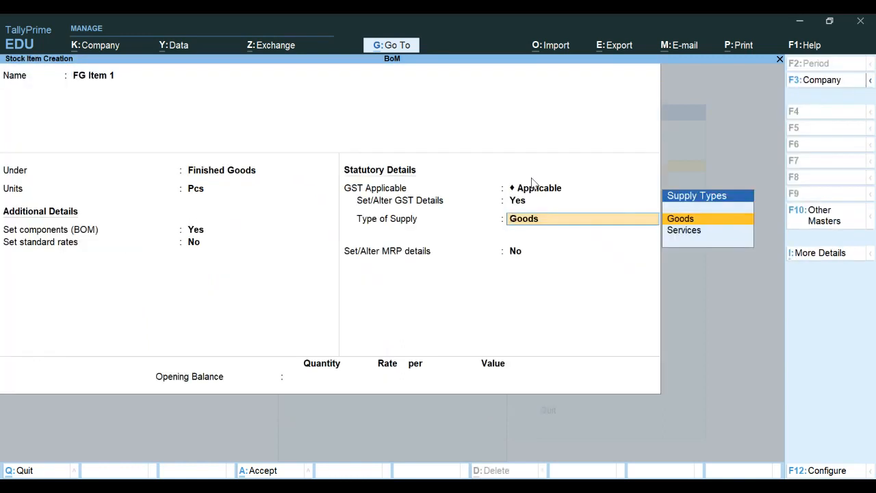
Step: Save FG Item 1 as Goods without an opening balance and quit stock item creation
{"action": "key", "text": "Return"}
{"action": "key", "text": "Return"}
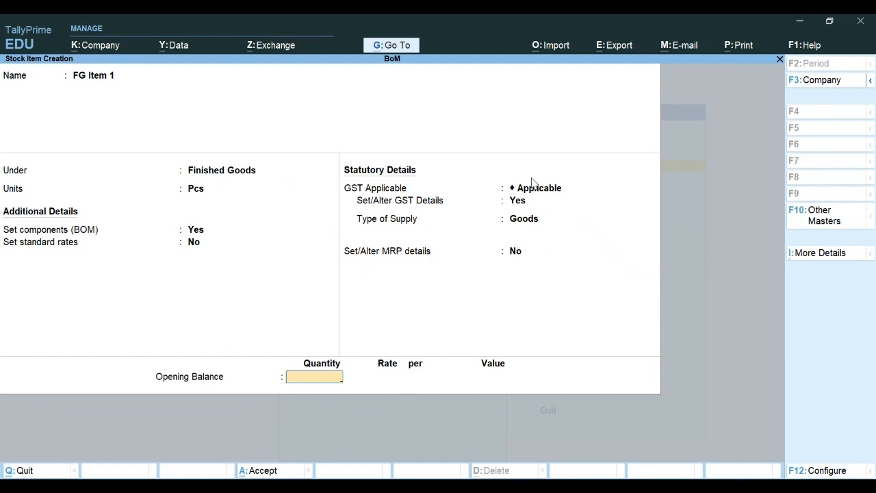
{"action": "key", "text": "Return"}
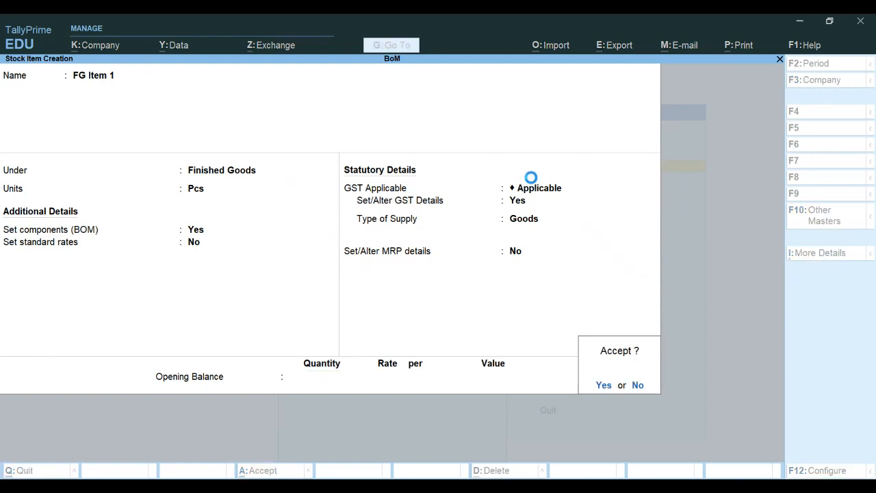
{"action": "key", "text": "Return"}
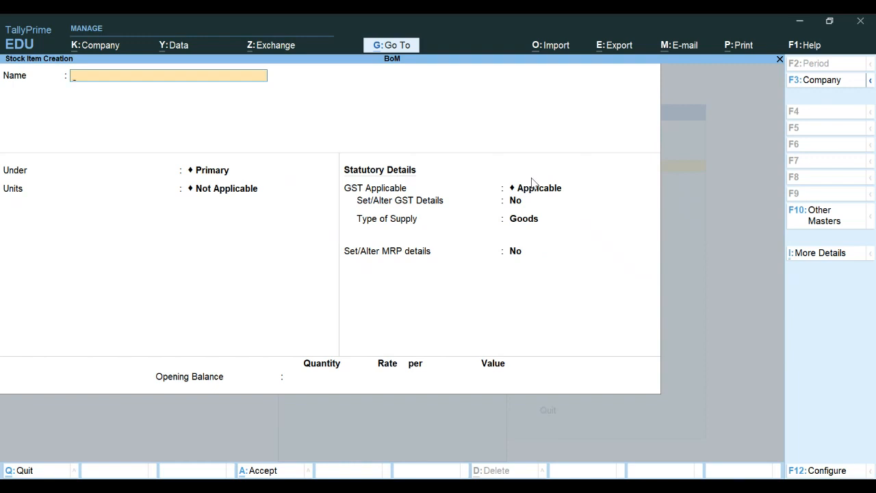
{"action": "key", "text": "Escape"}
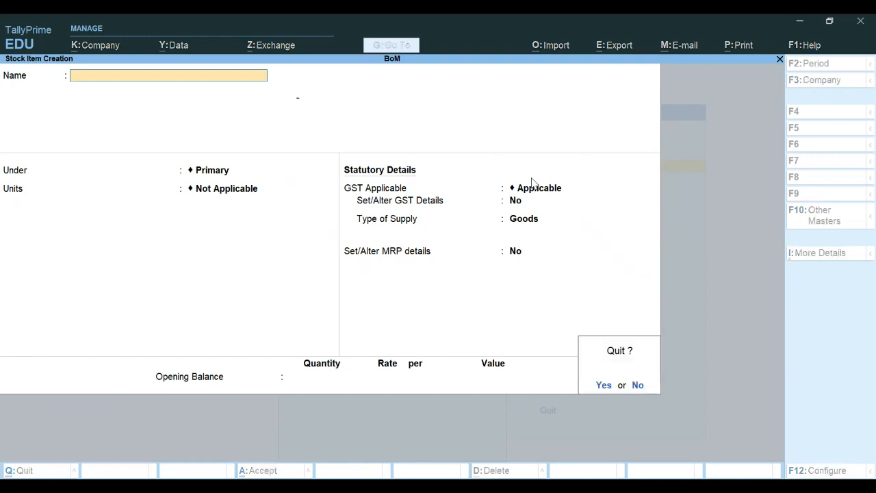
{"action": "key", "text": "y"}
{"action": "key", "text": "Escape"}
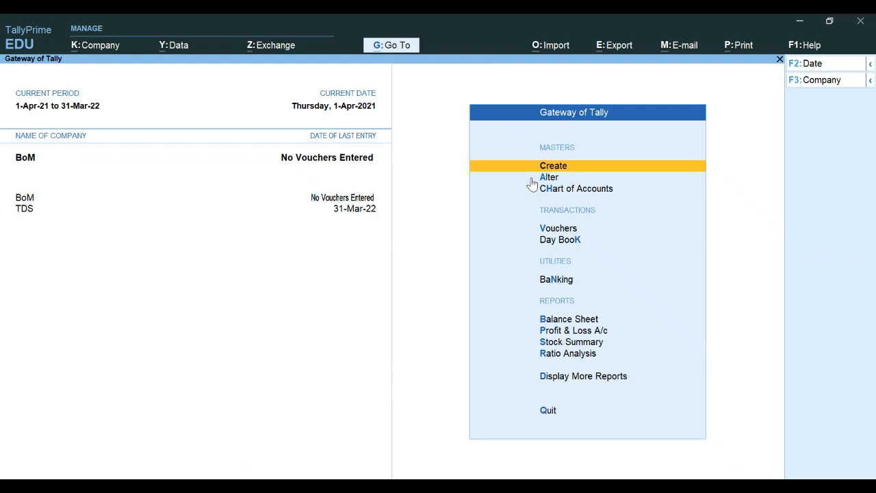
{"action": "key", "text": "Return"}
{"action": "key", "text": "Down"}
{"action": "key", "text": "Down"}
{"action": "key", "text": "Down"}
{"action": "key", "text": "Down"}
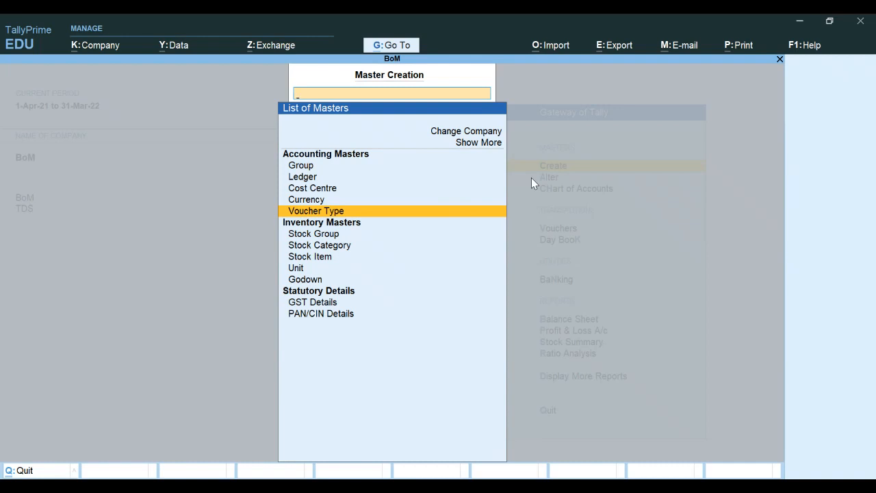
Step: Create voucher type ABC Manufacturing with Stock Journal as its type of voucher
{"action": "key", "text": "Return"}
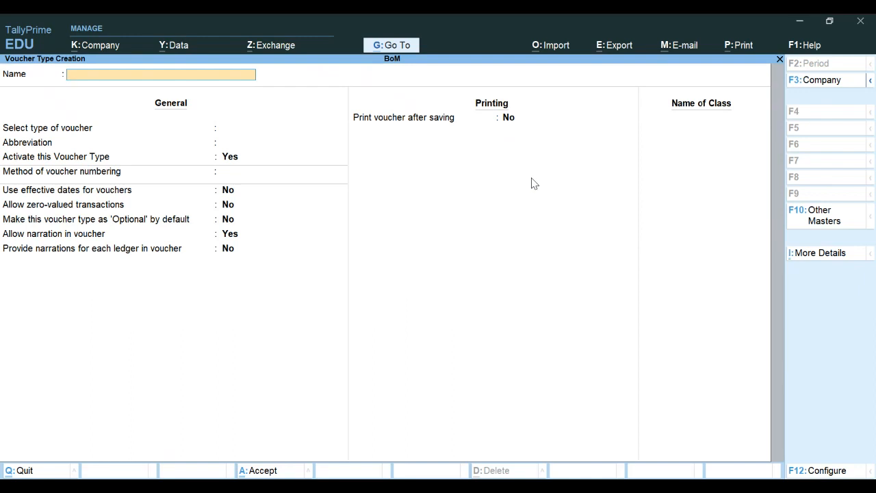
{"action": "type", "text": "ABC Manufacturing"}
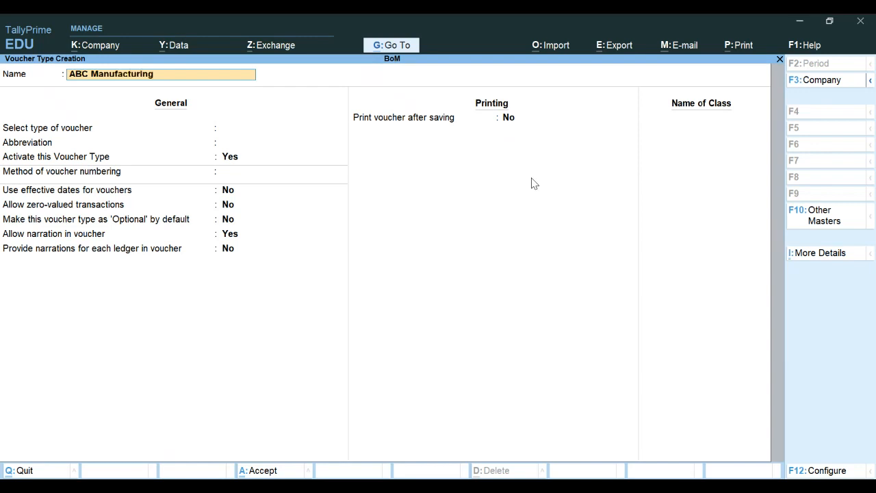
{"action": "key", "text": "Return"}
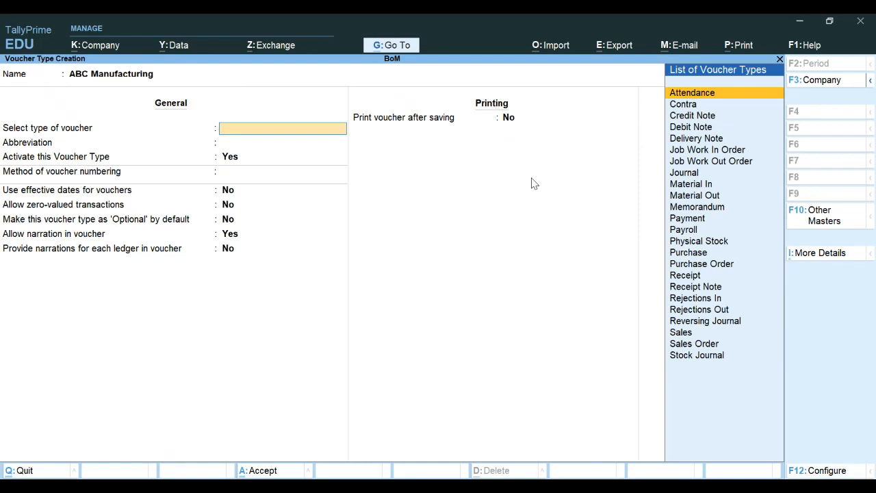
{"action": "key", "text": "Down"}
{"action": "key", "text": "Down"}
{"action": "key", "text": "Down"}
{"action": "key", "text": "Down"}
{"action": "key", "text": "Down"}
{"action": "key", "text": "Down"}
{"action": "key", "text": "Down"}
{"action": "key", "text": "Down"}
{"action": "key", "text": "Down"}
{"action": "key", "text": "Down"}
{"action": "key", "text": "Down"}
{"action": "key", "text": "Down"}
{"action": "key", "text": "Down"}
{"action": "key", "text": "Down"}
{"action": "key", "text": "Down"}
{"action": "key", "text": "Down"}
{"action": "key", "text": "Down"}
{"action": "key", "text": "Down"}
{"action": "key", "text": "Down"}
{"action": "key", "text": "Down"}
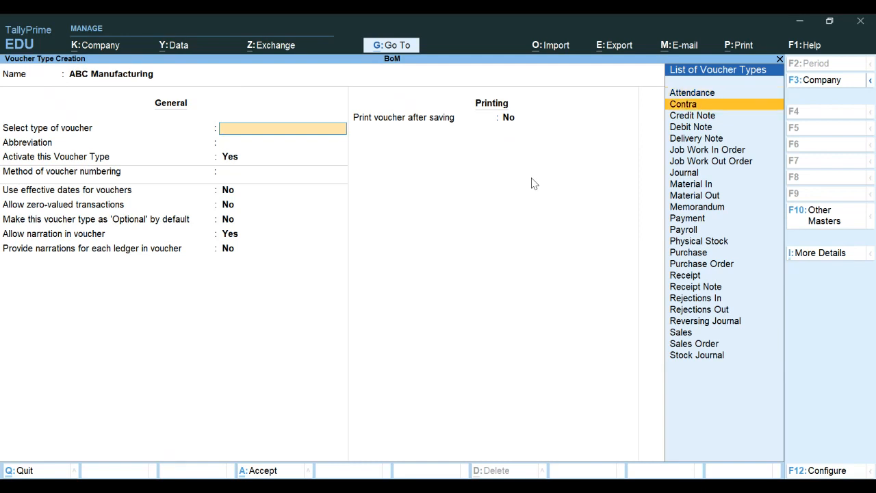
{"action": "key", "text": "Down"}
{"action": "key", "text": "Down"}
{"action": "key", "text": "Down"}
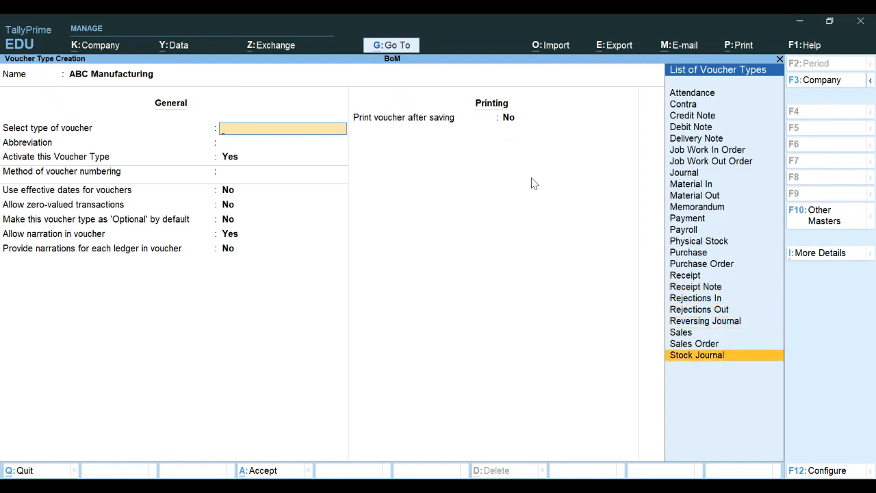
{"action": "key", "text": "Return"}
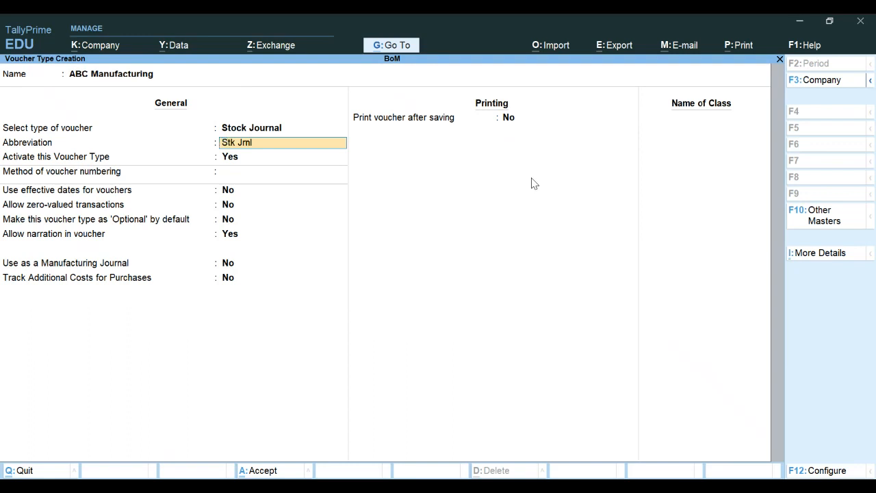
Step: Keep abbreviation Stk Jrnl and automatic numbering, and set Use as a Manufacturing Journal to Yes
{"action": "key", "text": "Return"}
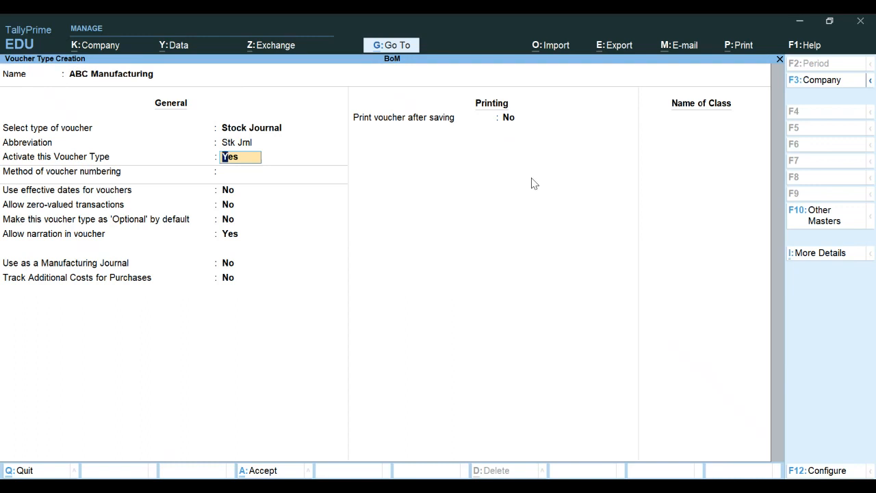
{"action": "key", "text": "Return"}
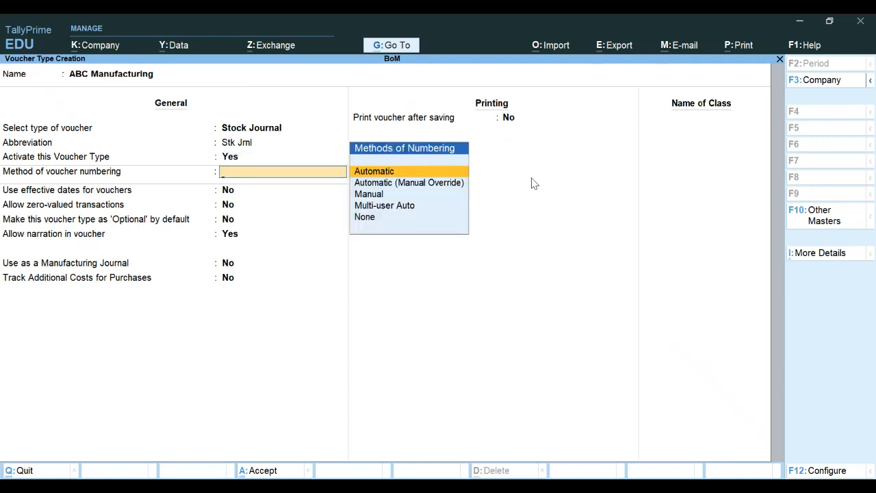
{"action": "key", "text": "Return"}
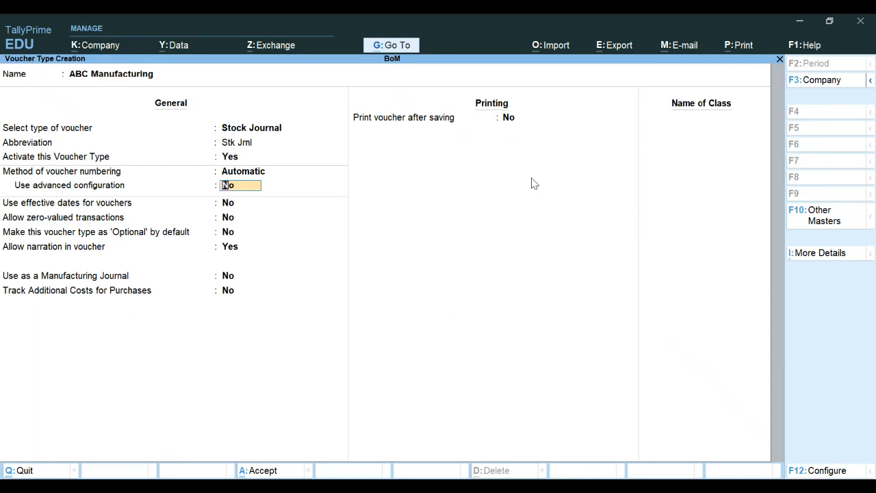
{"action": "key", "text": "Return"}
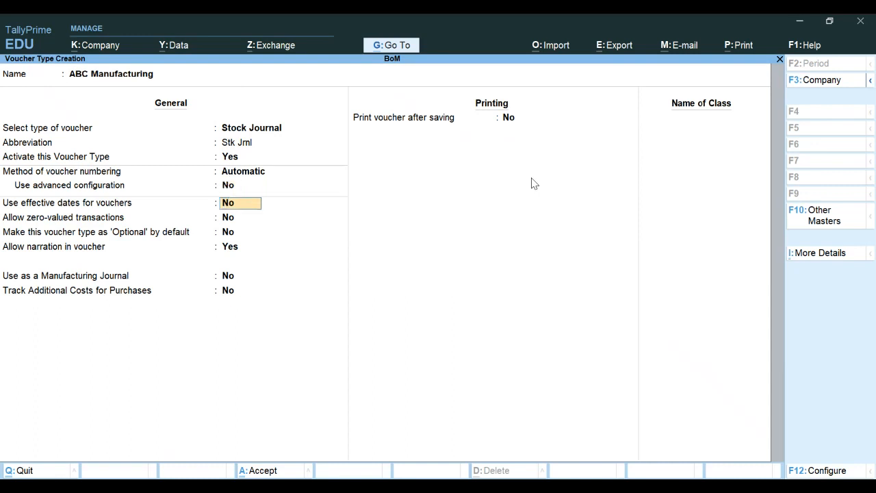
{"action": "key", "text": "Return"}
{"action": "key", "text": "Return"}
{"action": "key", "text": "Return"}
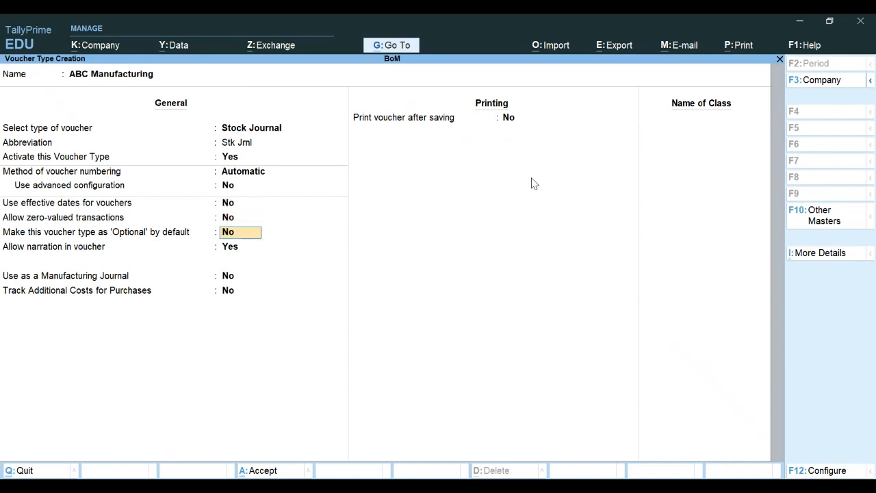
{"action": "key", "text": "Return"}
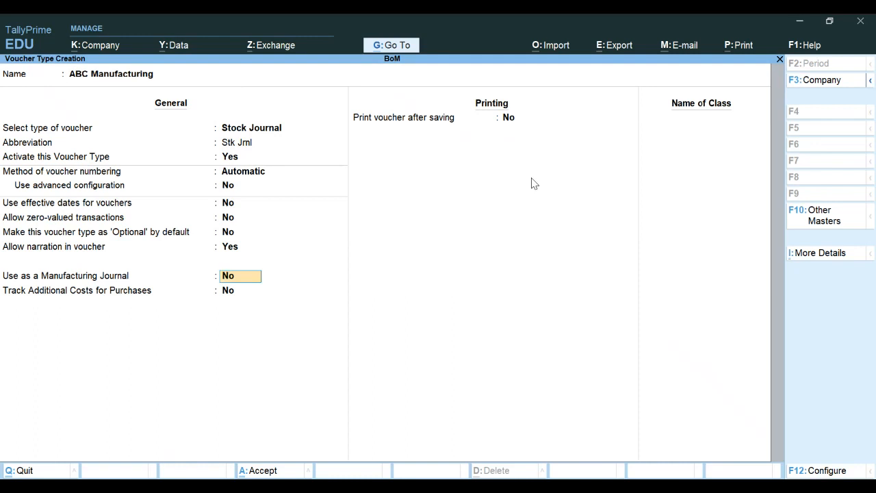
{"action": "type", "text": "y"}
{"action": "key", "text": "Return"}
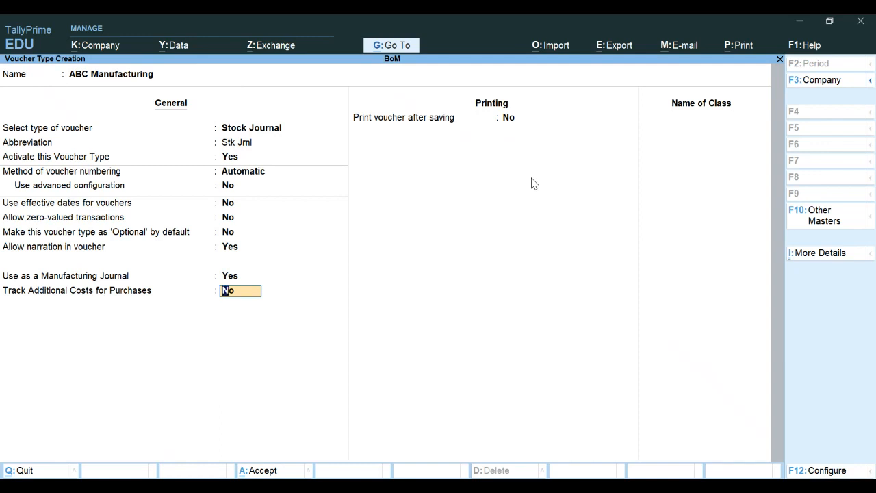
{"action": "key", "text": "Return"}
{"action": "key", "text": "Return"}
{"action": "key", "text": "Return"}
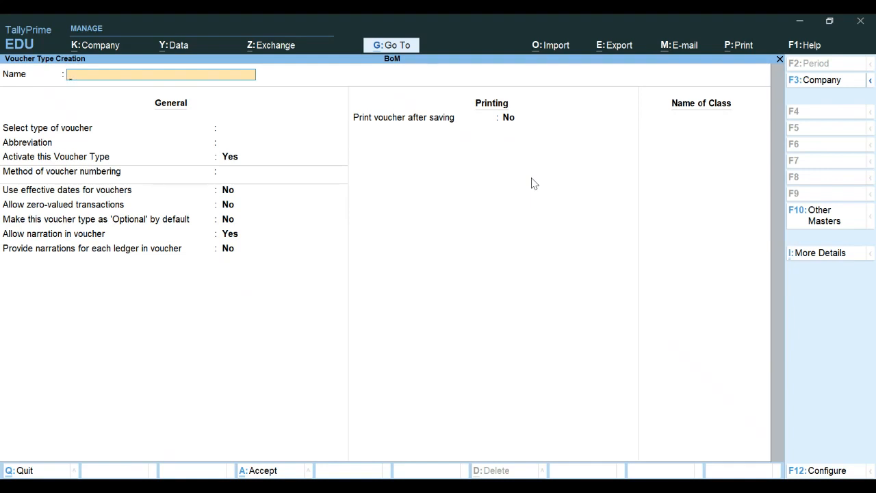
Step: Quit Voucher Type Creation and the List of Masters, then highlight Vouchers on the Gateway of Tally
{"action": "key", "text": "Escape"}
{"action": "key", "text": "Return"}
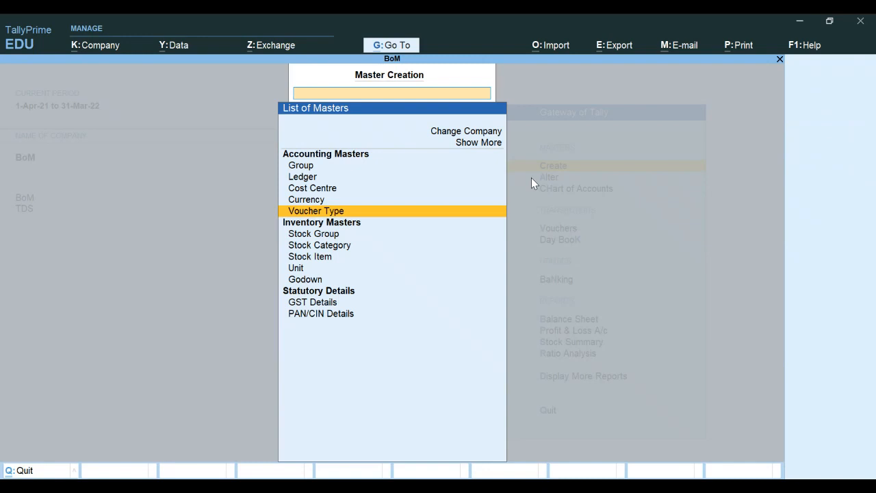
{"action": "key", "text": "Escape"}
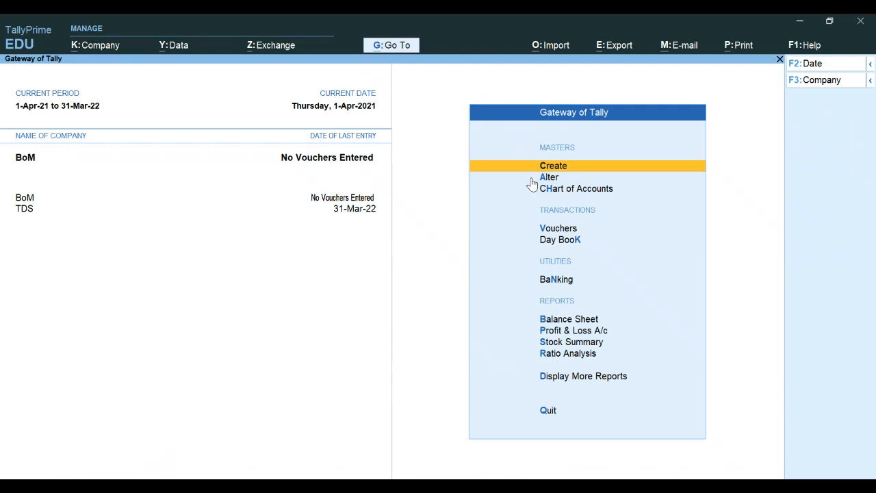
{"action": "key", "text": "Down"}
{"action": "key", "text": "Down"}
{"action": "key", "text": "Down"}
{"action": "key", "text": "Down"}
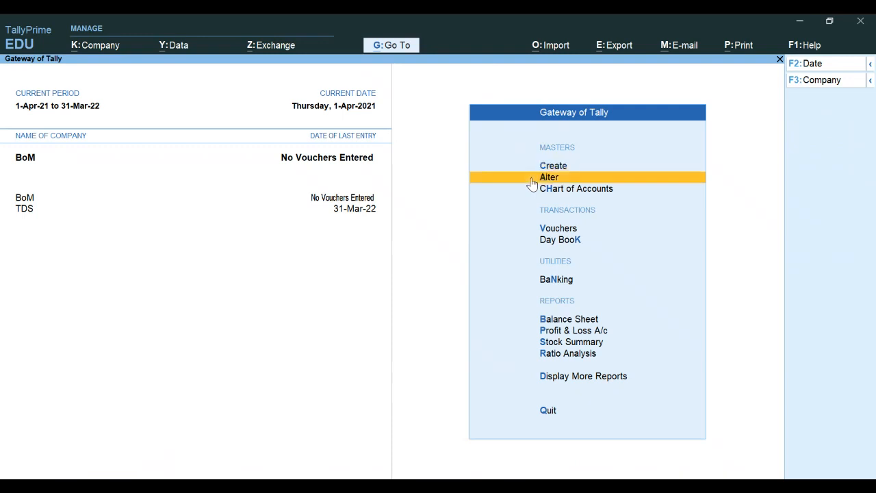
{"action": "key", "text": "Up"}
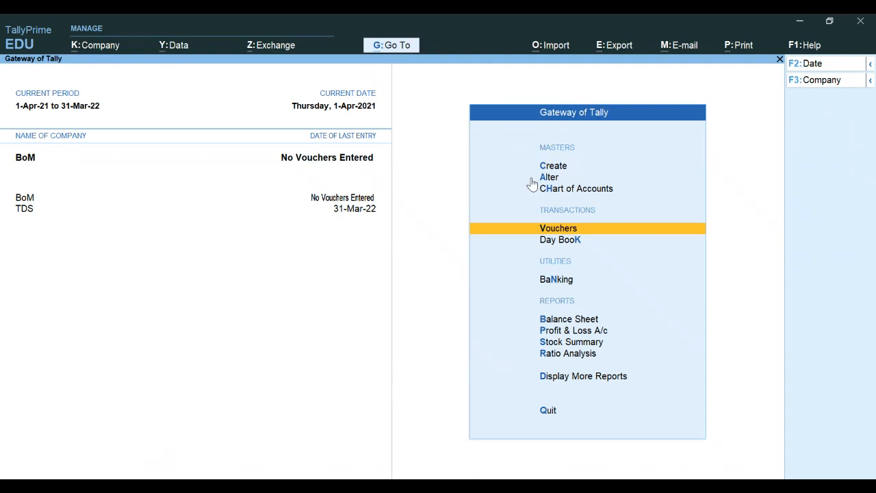
Step: Open voucher entry and bring up the Change Voucher Type list with F10 Other Vouchers
{"action": "key", "text": "Return"}
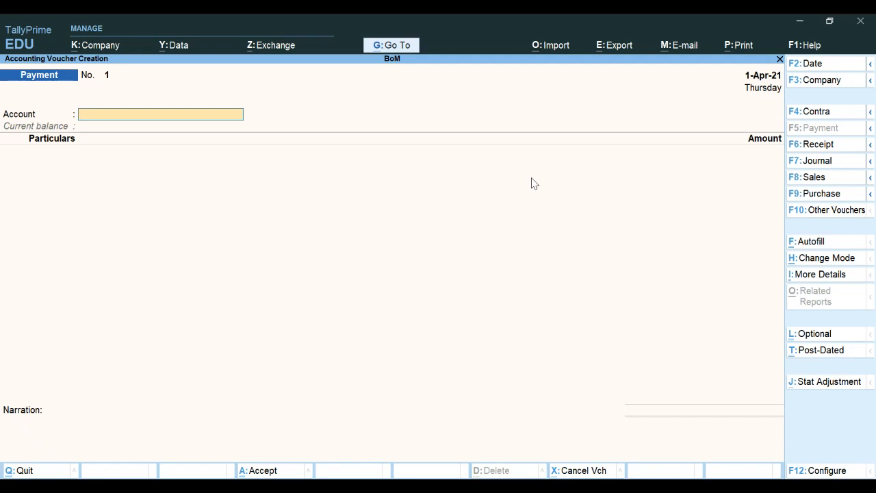
{"action": "key", "text": "F10"}
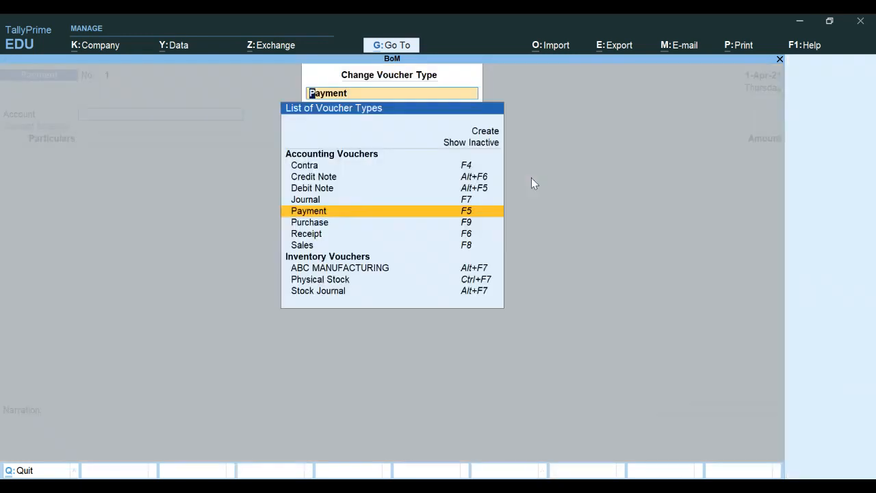
Step: Pick ABC MANUFACTURING to get blank Manufacture of Materials voucher No. 1 dated 1-Apr-21
{"action": "key", "text": "Down"}
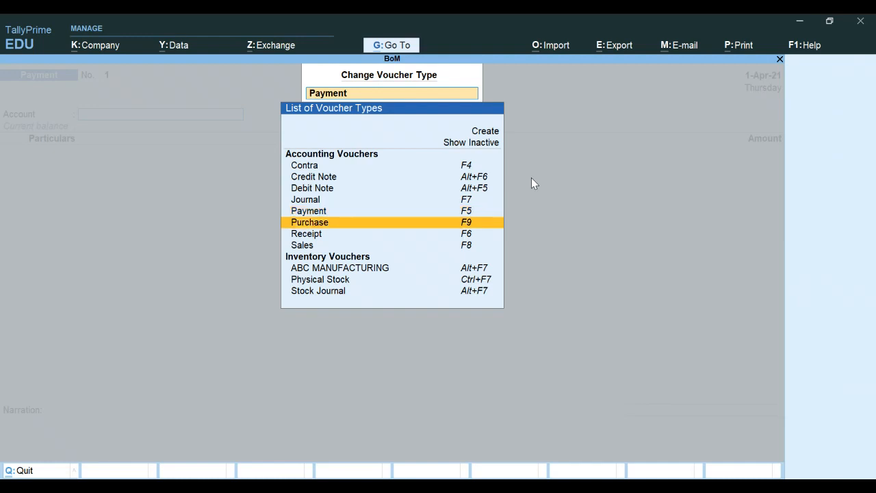
{"action": "key", "text": "Down"}
{"action": "key", "text": "Down"}
{"action": "key", "text": "Down"}
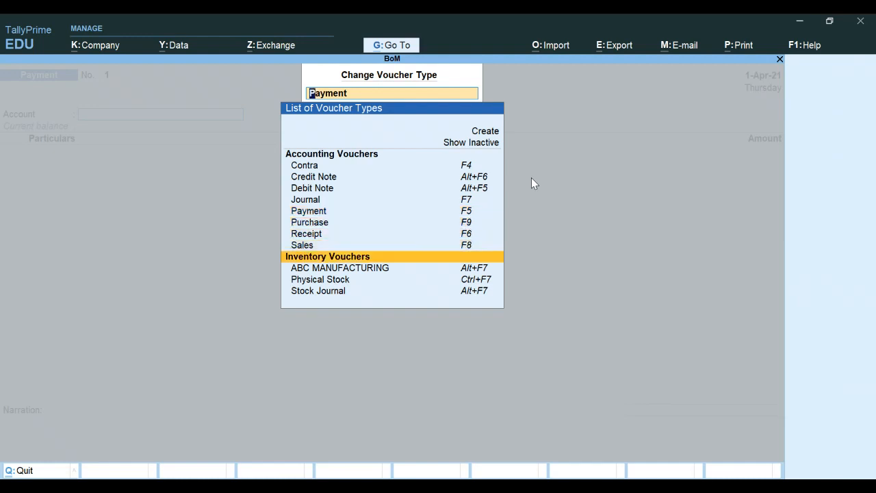
{"action": "key", "text": "Down"}
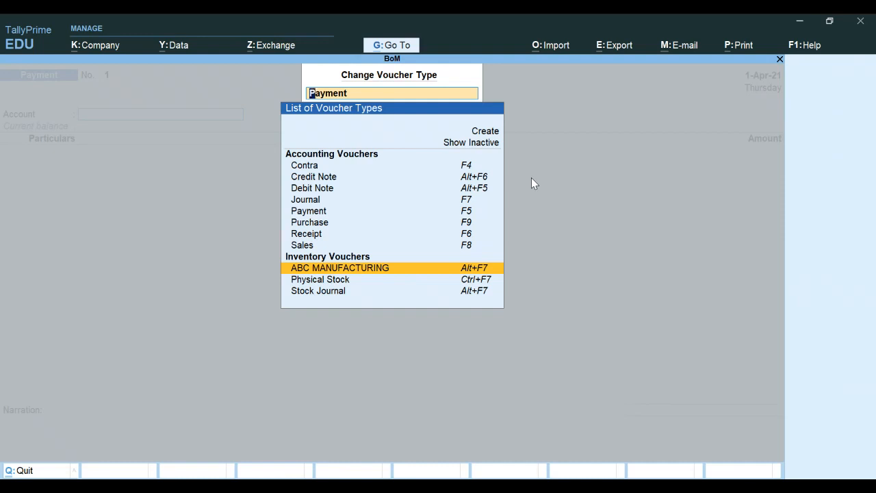
{"action": "key", "text": "Return"}
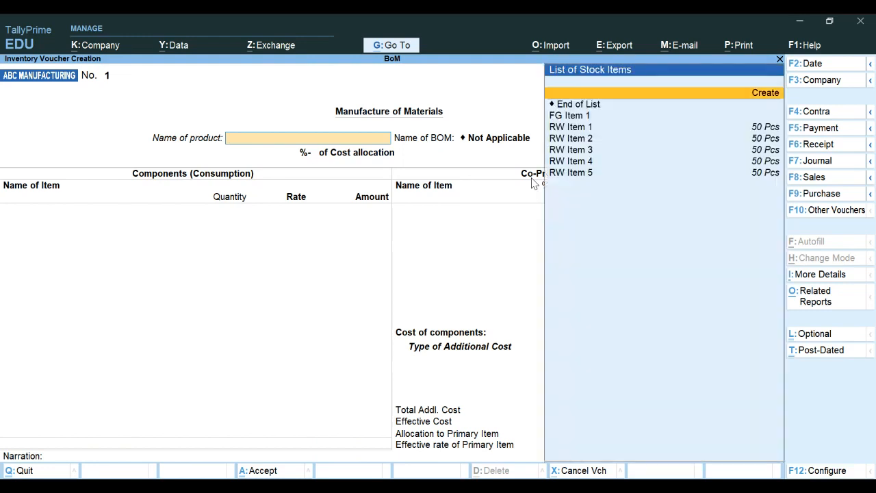
Step: Set FG Item 1 as the product with quantity 10 Pcs, loading RW Item 1–5 components
{"action": "key", "text": "Down"}
{"action": "key", "text": "Down"}
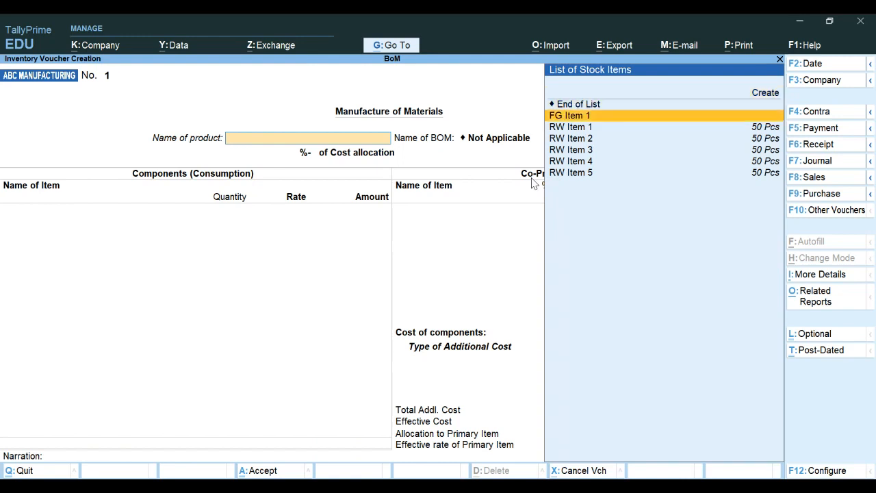
{"action": "key", "text": "Return"}
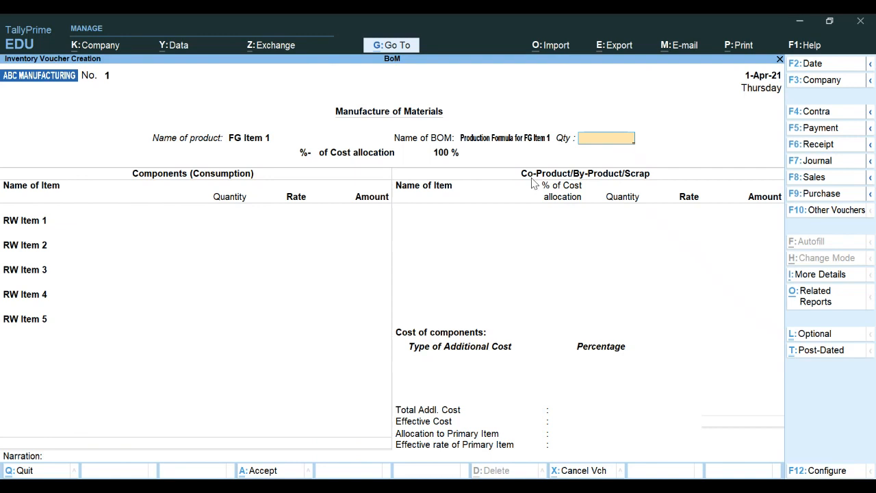
{"action": "type", "text": "10"}
{"action": "key", "text": "Return"}
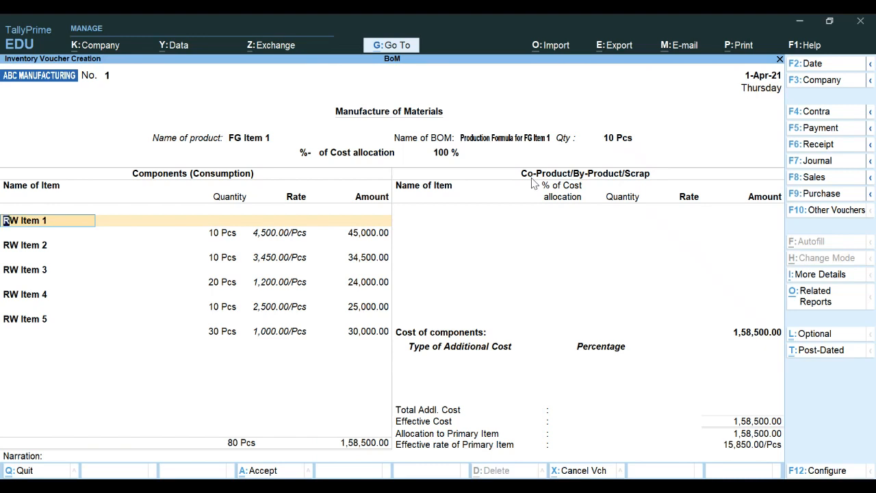
Step: Accept the RW Item 1–5 component lines unchanged and leave the co-product list empty
{"action": "key", "text": "Return"}
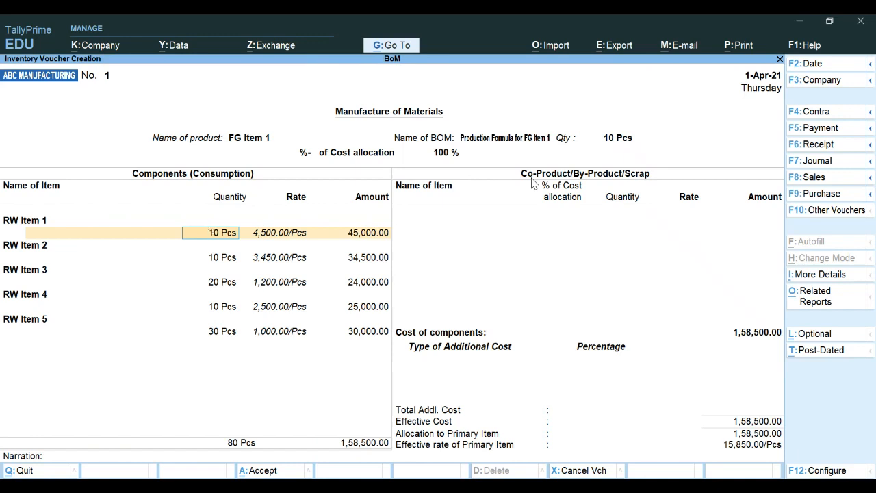
{"action": "key", "text": "Return"}
{"action": "key", "text": "Down"}
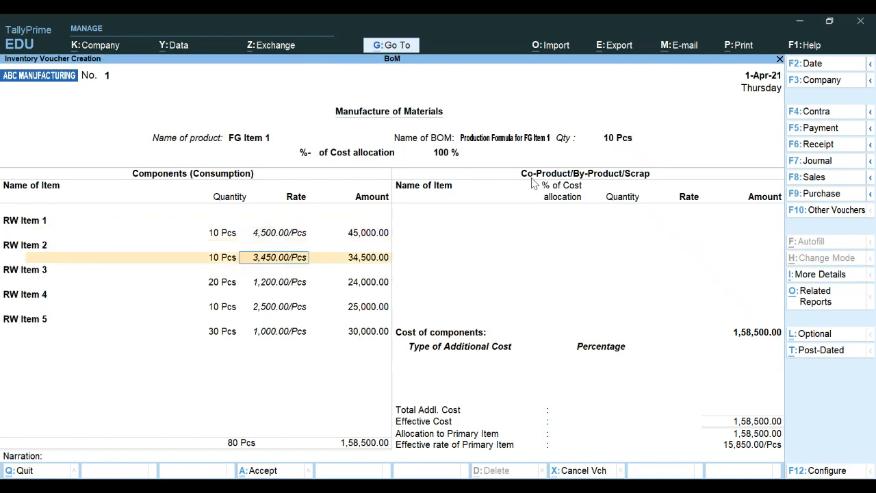
{"action": "key", "text": "Return"}
{"action": "key", "text": "Return"}
{"action": "key", "text": "Return"}
{"action": "key", "text": "Return"}
{"action": "key", "text": "Return"}
{"action": "key", "text": "Return"}
{"action": "key", "text": "Return"}
{"action": "key", "text": "Return"}
{"action": "key", "text": "Return"}
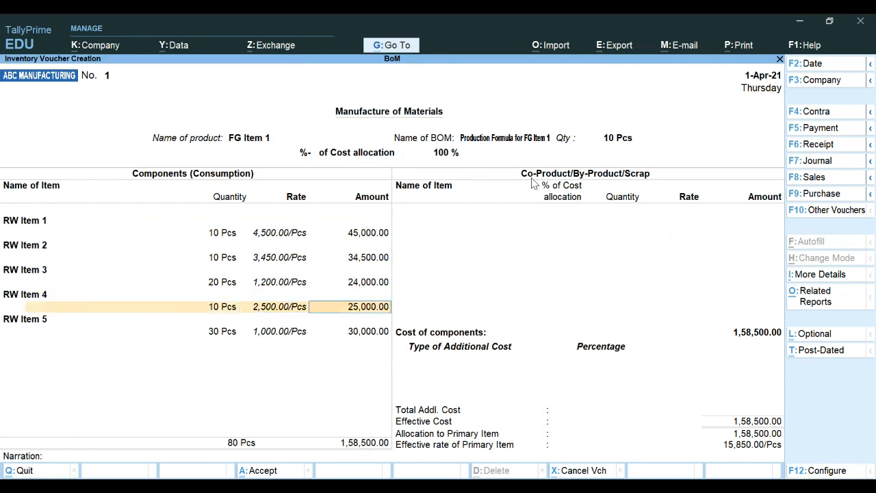
{"action": "key", "text": "Return"}
{"action": "key", "text": "Return"}
{"action": "key", "text": "Return"}
{"action": "key", "text": "Return"}
{"action": "key", "text": "Return"}
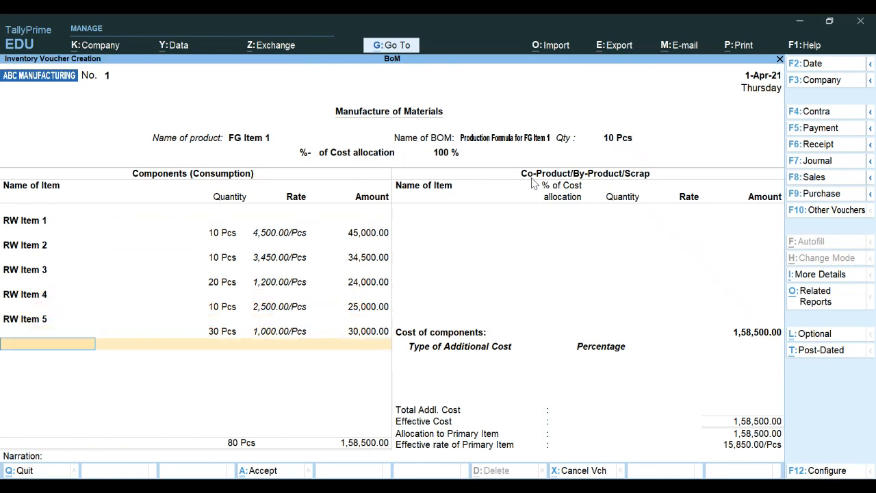
{"action": "key", "text": "Return"}
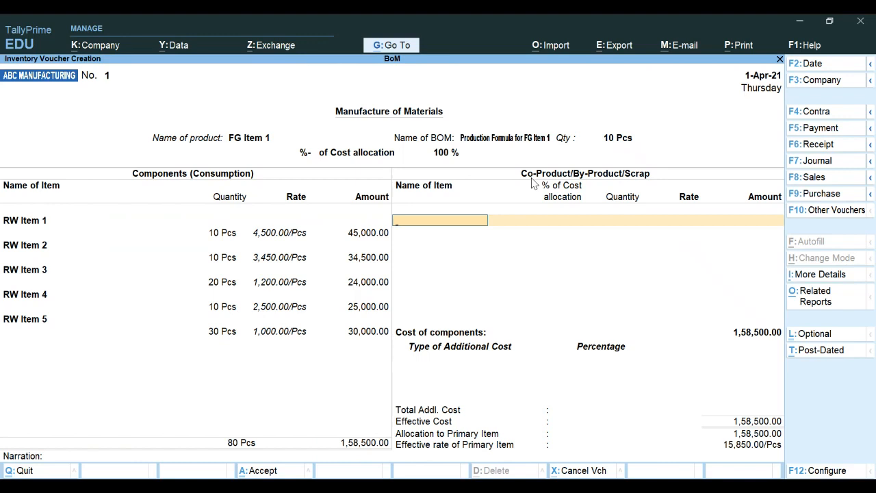
{"action": "key", "text": "Return"}
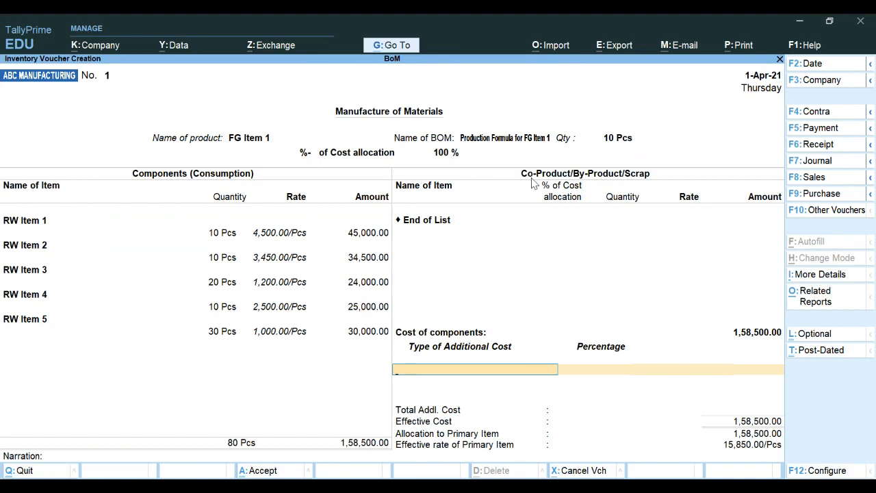
Step: Open the ledger list from Type of Additional Cost and choose Create for a new ledger
{"action": "key", "text": "Return"}
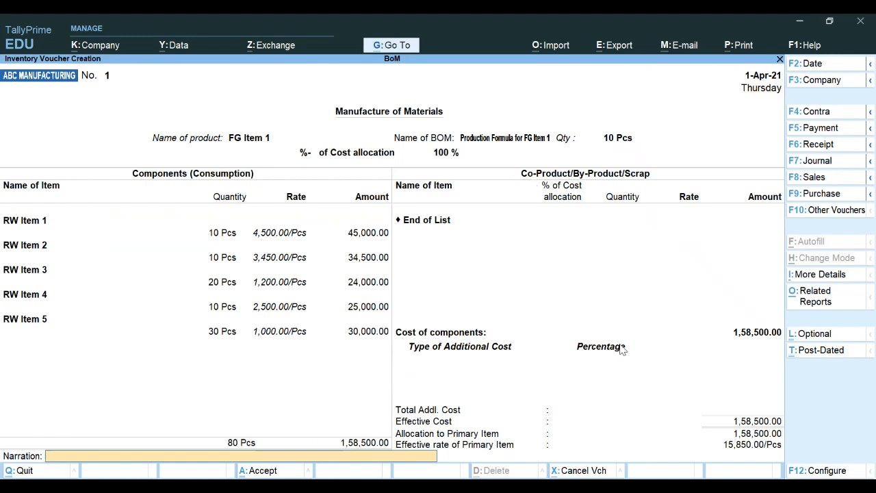
{"action": "key", "text": "BackSpace"}
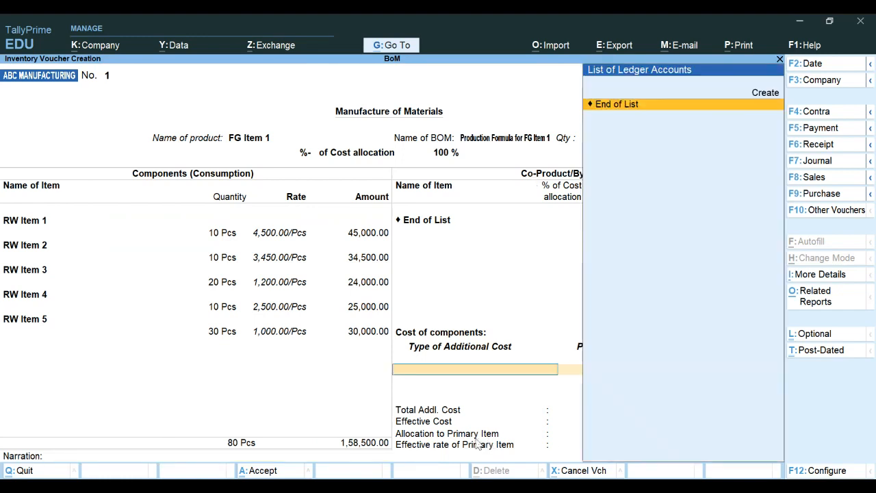
{"action": "key", "text": "Return"}
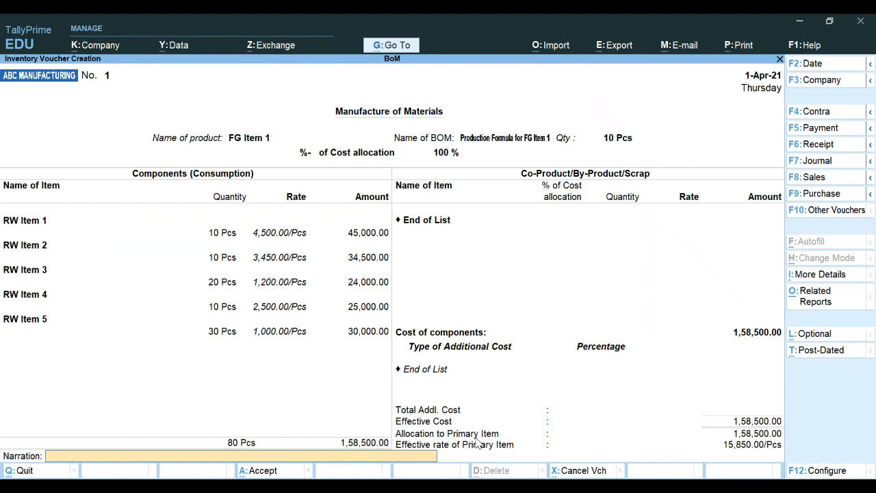
{"action": "key", "text": "BackSpace"}
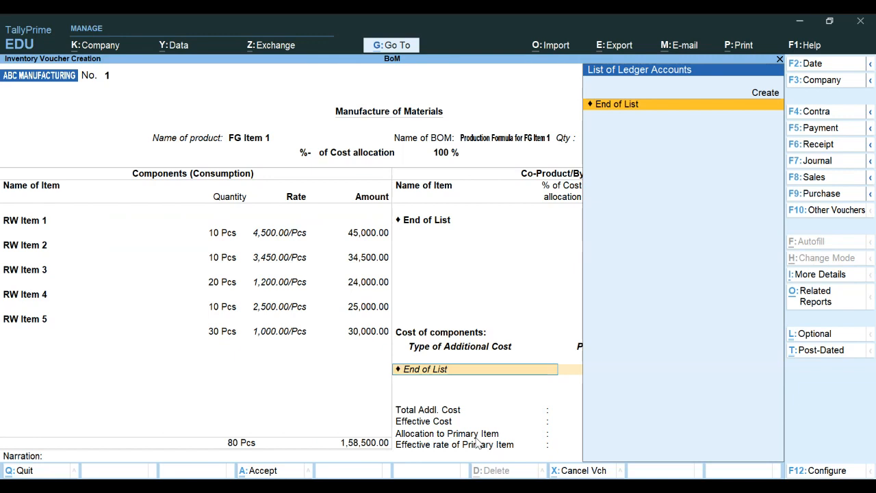
{"action": "key", "text": "Up"}
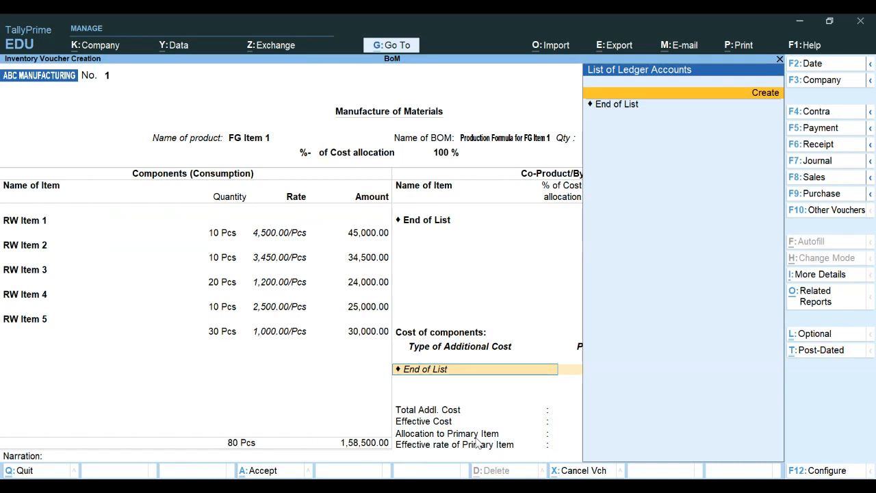
{"action": "key", "text": "Return"}
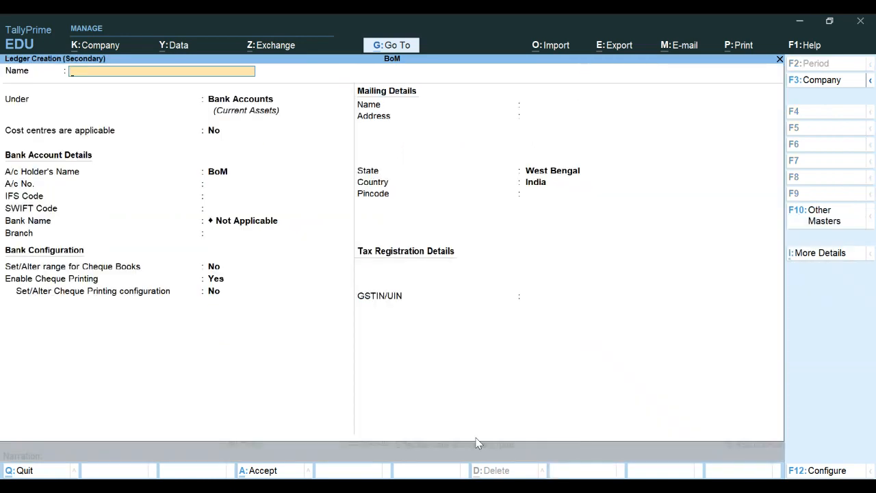
Step: Name the new ledger Labour Charges, place it under Direct Expenses, with inventory values affected
{"action": "type", "text": "Labour Charges"}
{"action": "key", "text": "Return"}
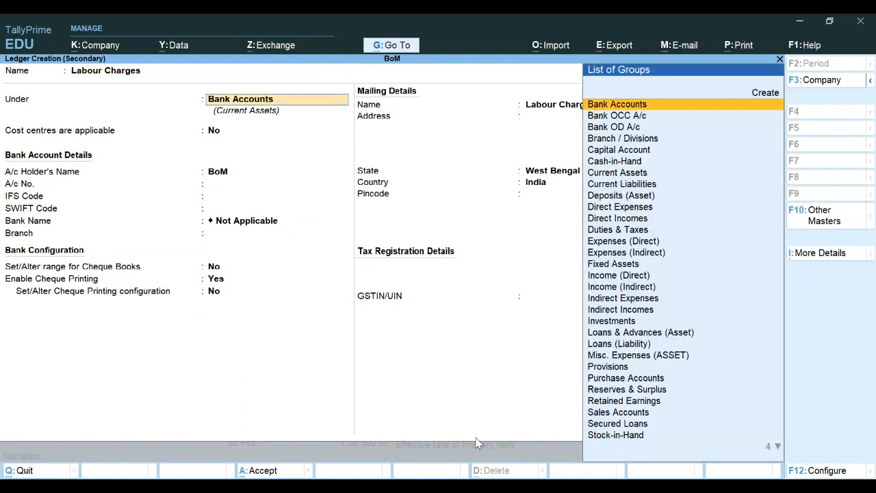
{"action": "type", "text": "D"}
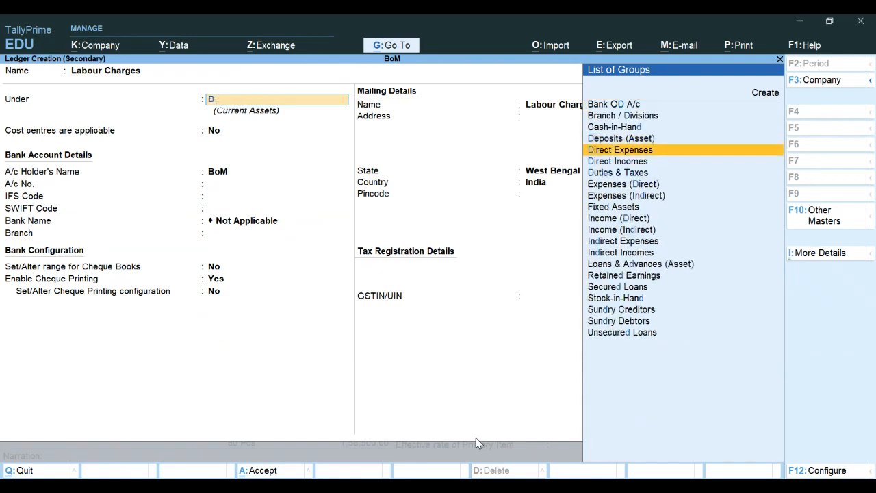
{"action": "key", "text": "Down"}
{"action": "key", "text": "Up"}
{"action": "key", "text": "Return"}
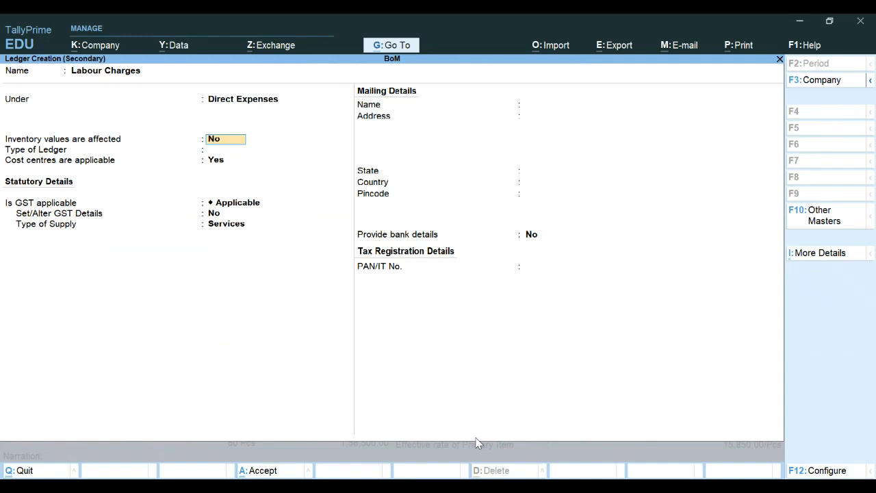
{"action": "type", "text": "y"}
{"action": "key", "text": "Return"}
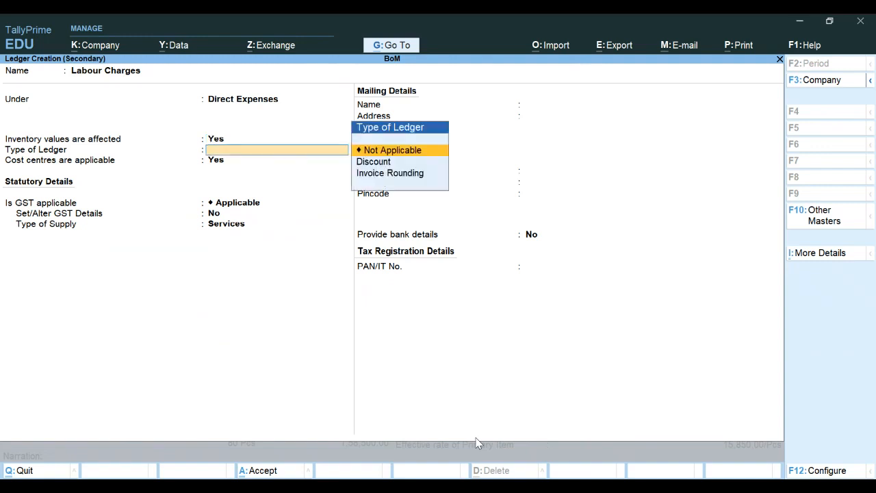
Step: Set GST applicability to Not Applicable and save the Labour Charges ledger
{"action": "key", "text": "Return"}
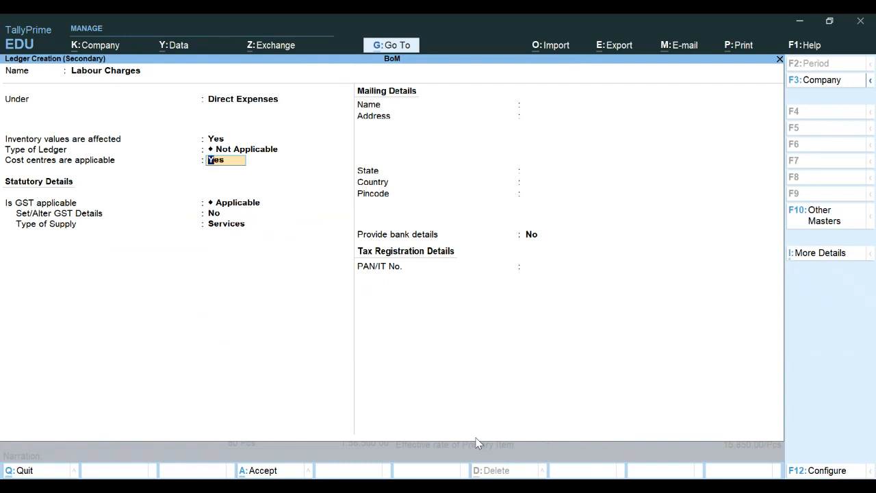
{"action": "key", "text": "Return"}
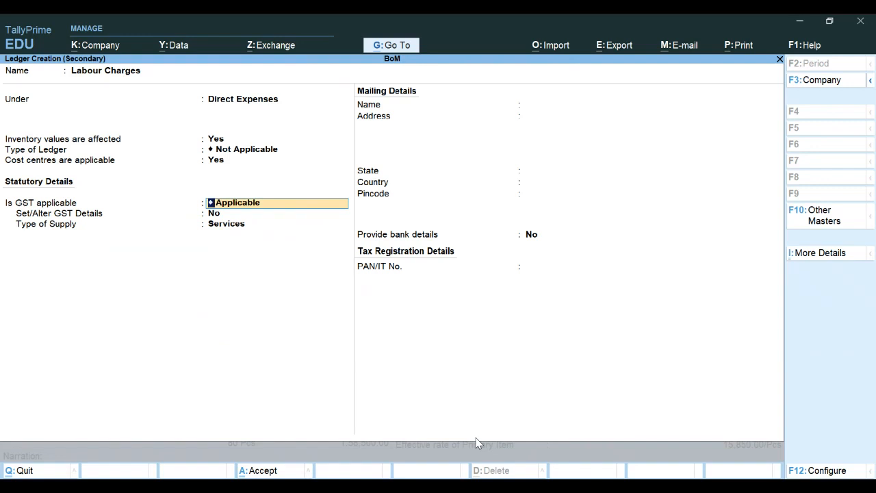
{"action": "key", "text": "BackSpace"}
{"action": "key", "text": "Up"}
{"action": "key", "text": "Up"}
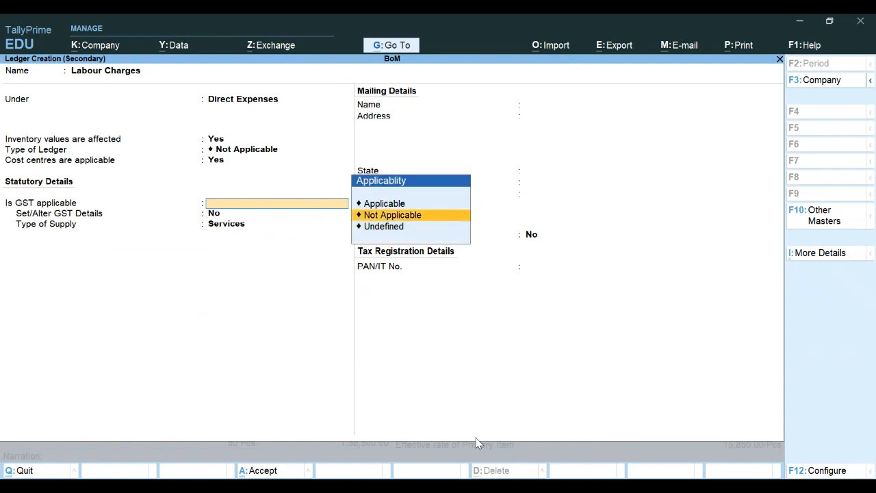
{"action": "key", "text": "Return"}
{"action": "key", "text": "Return"}
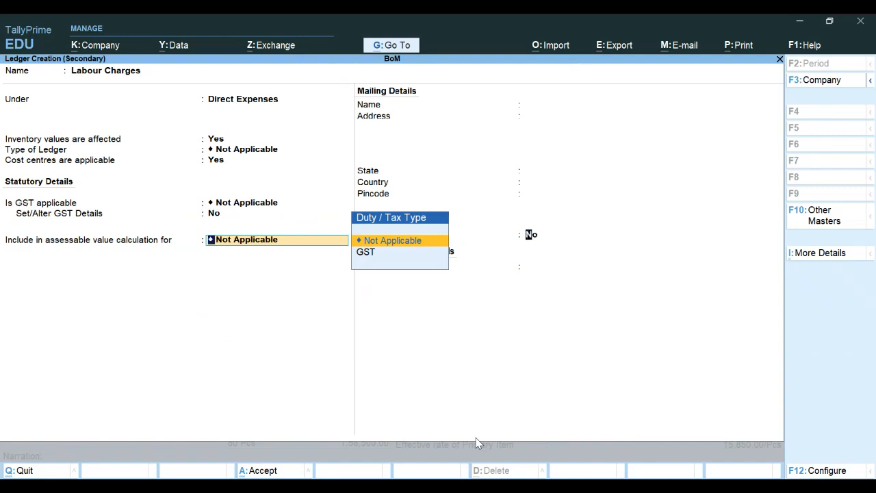
{"action": "key", "text": "Return"}
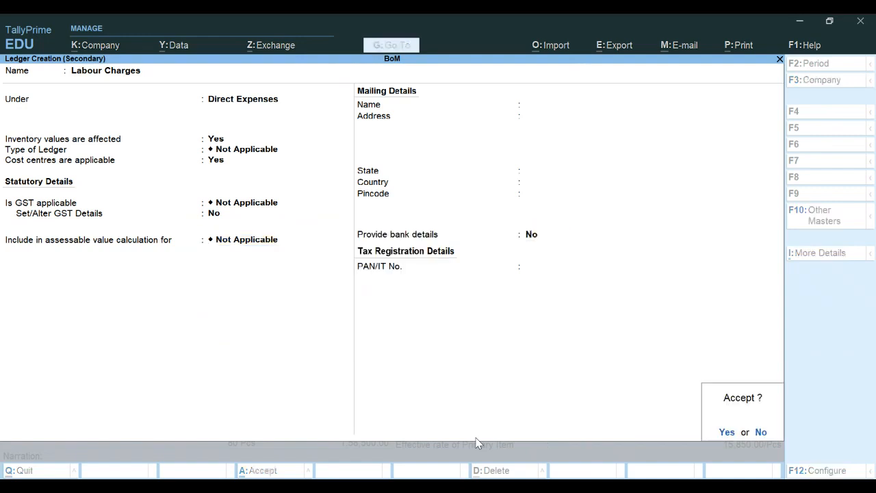
{"action": "key", "text": "Return"}
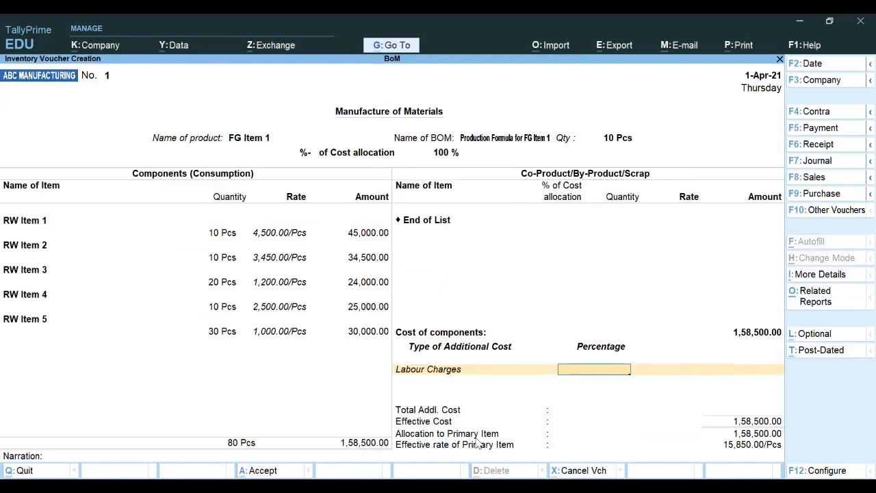
Step: Charge Labour Charges at 2 % (3,170.00), then start creating another ledger on the next row
{"action": "type", "text": "2"}
{"action": "key", "text": "Return"}
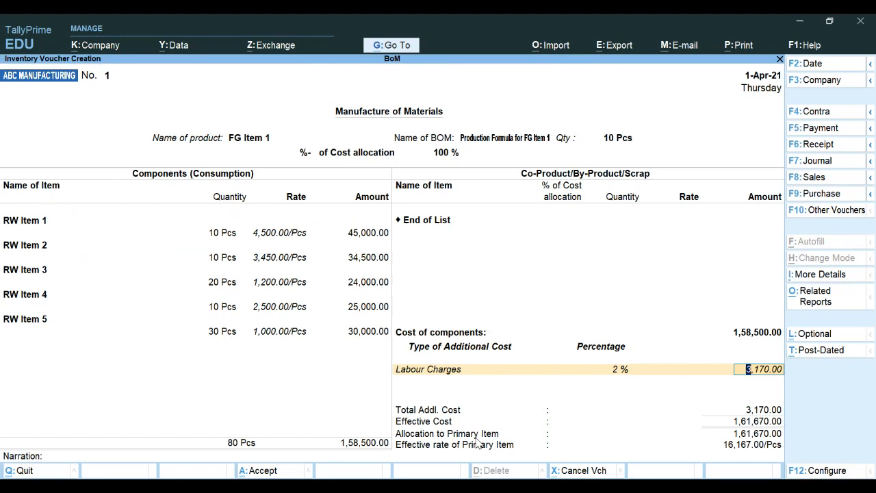
{"action": "key", "text": "Return"}
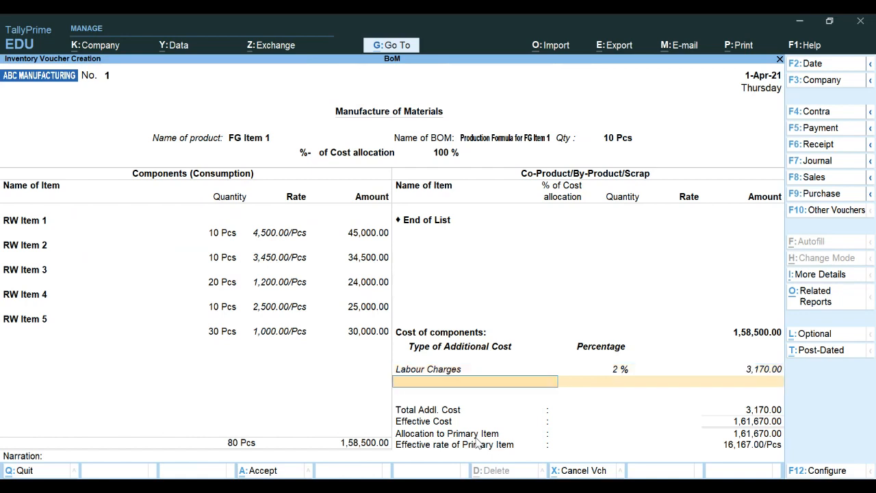
{"action": "key", "text": "alt+c"}
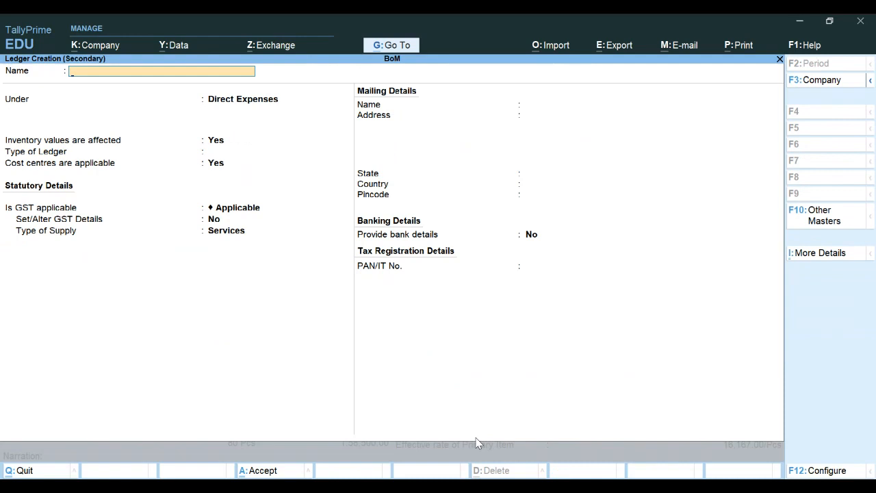
Step: Create and save an 'Electricity exp' ledger under Direct Expenses with GST Not Applicable
{"action": "type", "text": "Electricity exp"}
{"action": "key", "text": "Return"}
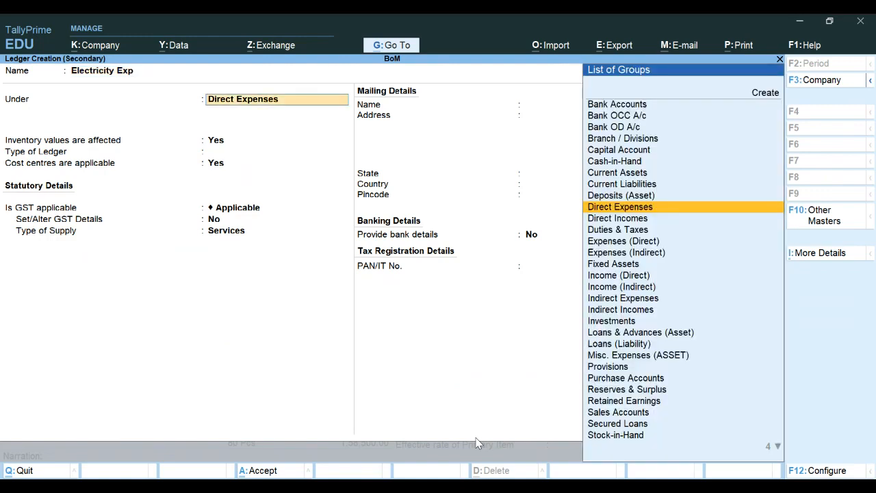
{"action": "key", "text": "Return"}
{"action": "key", "text": "Return"}
{"action": "key", "text": "Return"}
{"action": "key", "text": "Return"}
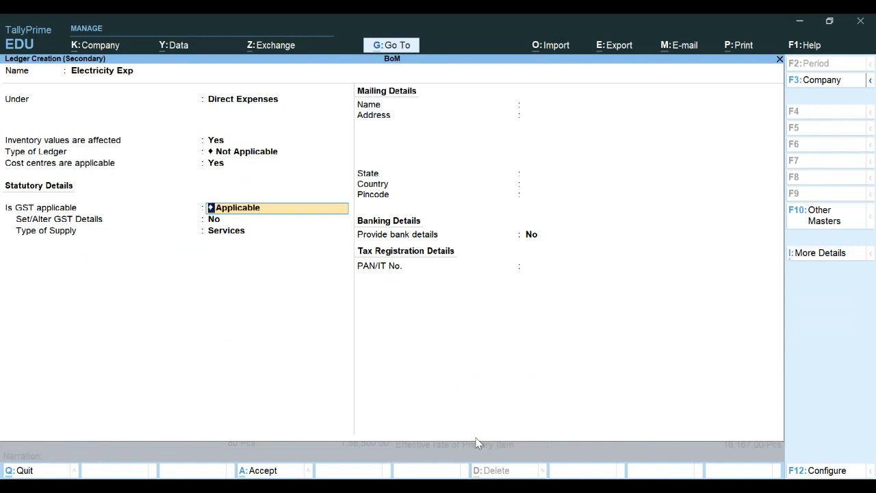
{"action": "type", "text": "N"}
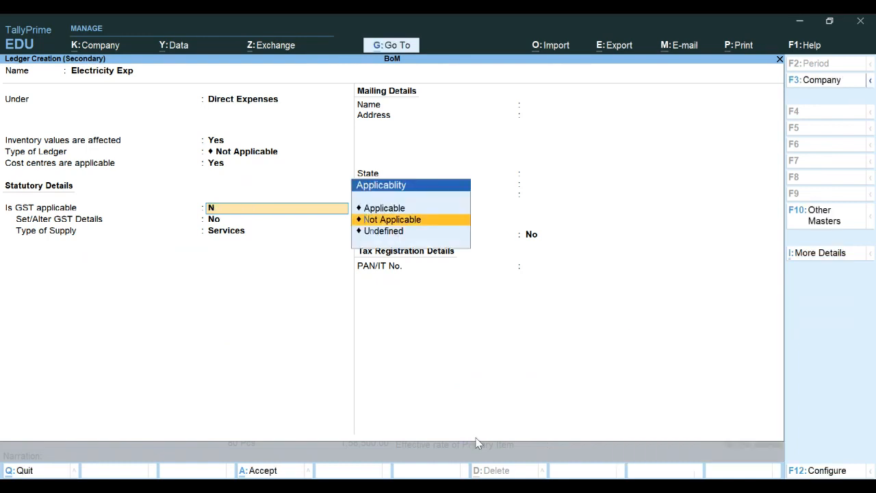
{"action": "key", "text": "Return"}
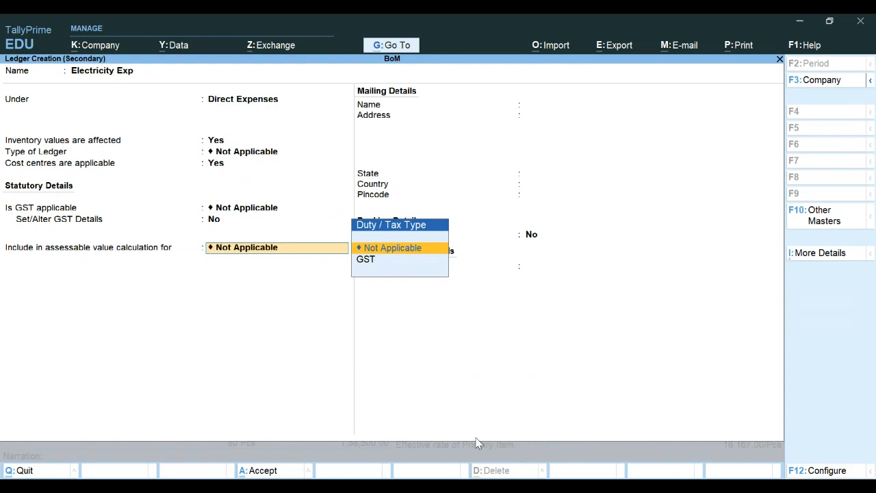
{"action": "key", "text": "Return"}
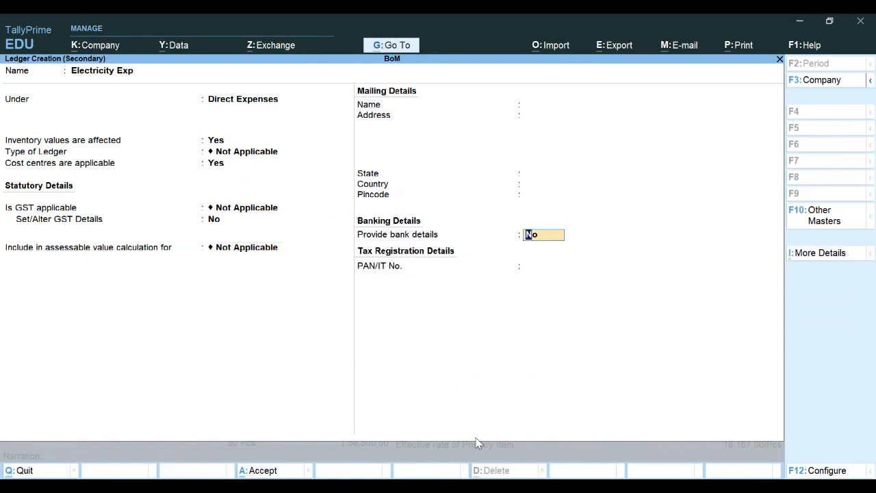
{"action": "key", "text": "Return"}
{"action": "key", "text": "Return"}
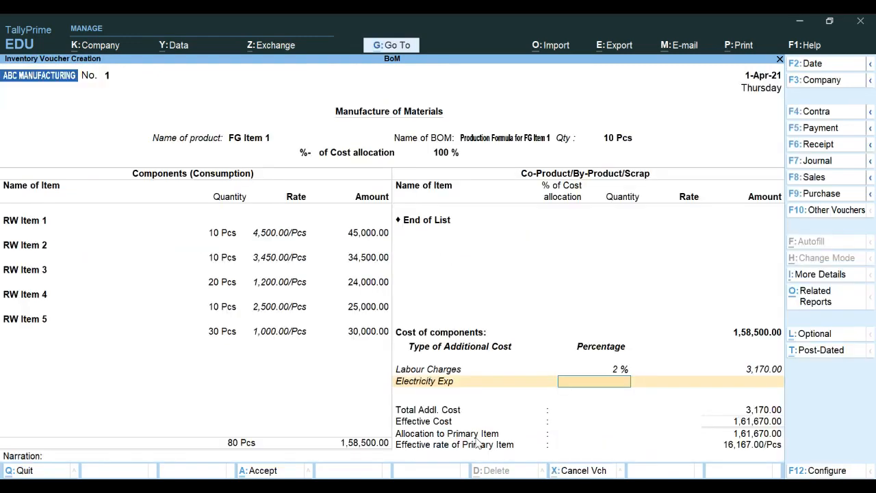
Step: Charge Electricity Exp at 1.5 % (2,377.50), making total additional cost 5,547.50
{"action": "type", "text": "1.5"}
{"action": "key", "text": "Return"}
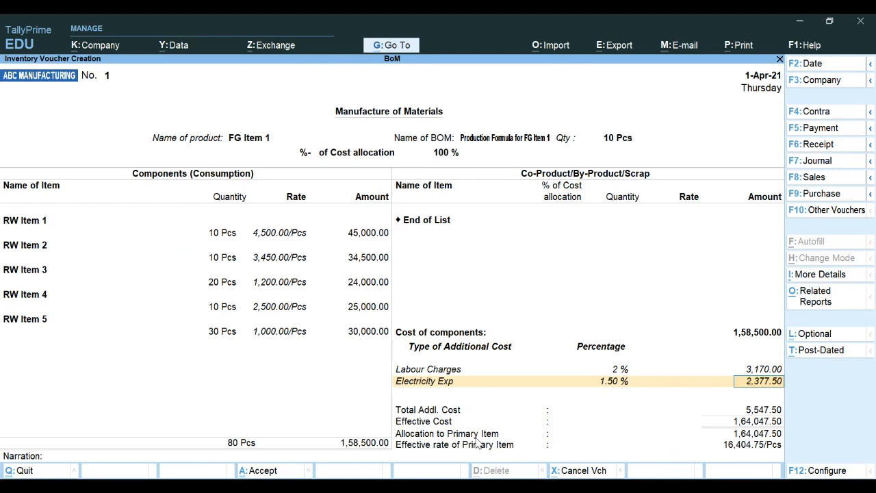
{"action": "key", "text": "Return"}
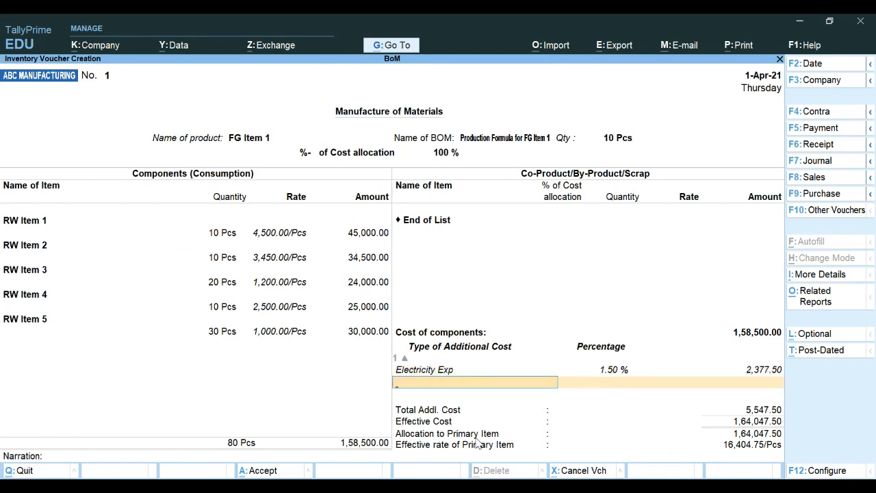
{"action": "key", "text": "Return"}
{"action": "key", "text": "Return"}
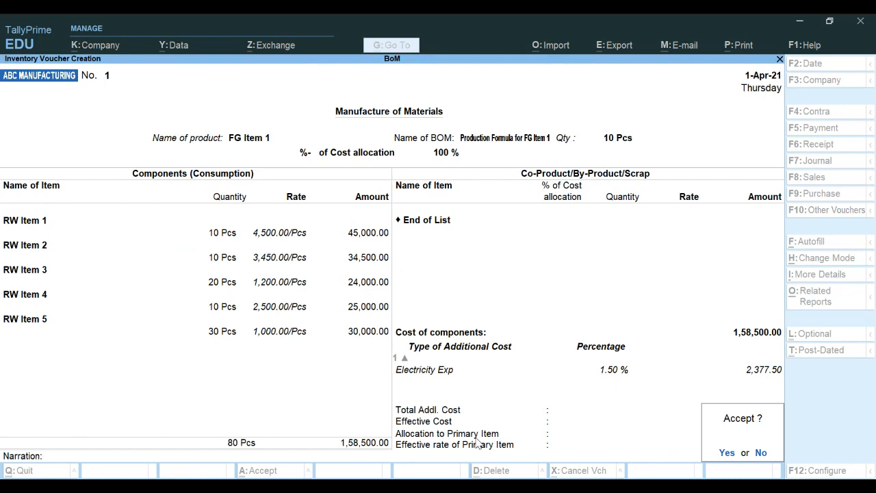
Step: Save manufacturing voucher No. 1, then quit the blank voucher No. 2 to Gateway of Tally
{"action": "key", "text": "Return"}
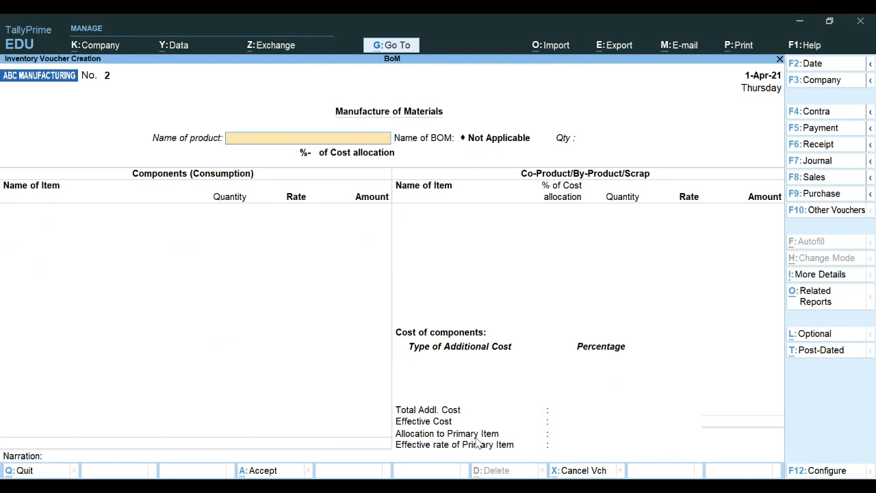
{"action": "key", "text": "Escape"}
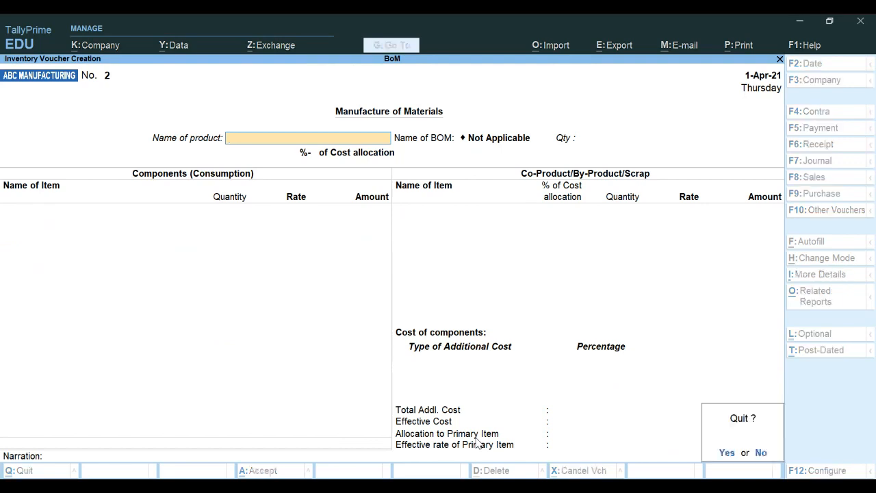
{"action": "key", "text": "Return"}
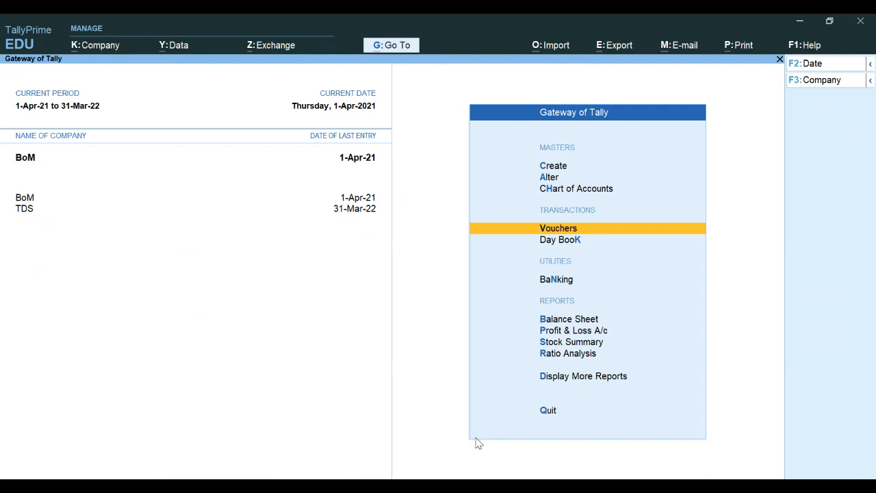
Step: Open the Stock Summary in detailed view to see FG Item 1 at 10 Pcs and the RW items
{"action": "key", "text": "Down"}
{"action": "key", "text": "Down"}
{"action": "key", "text": "Down"}
{"action": "key", "text": "Down"}
{"action": "key", "text": "Down"}
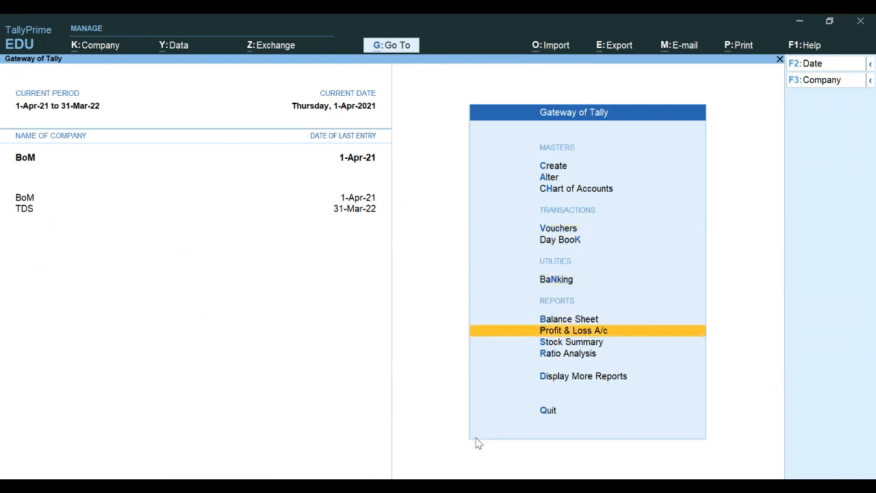
{"action": "key", "text": "Return"}
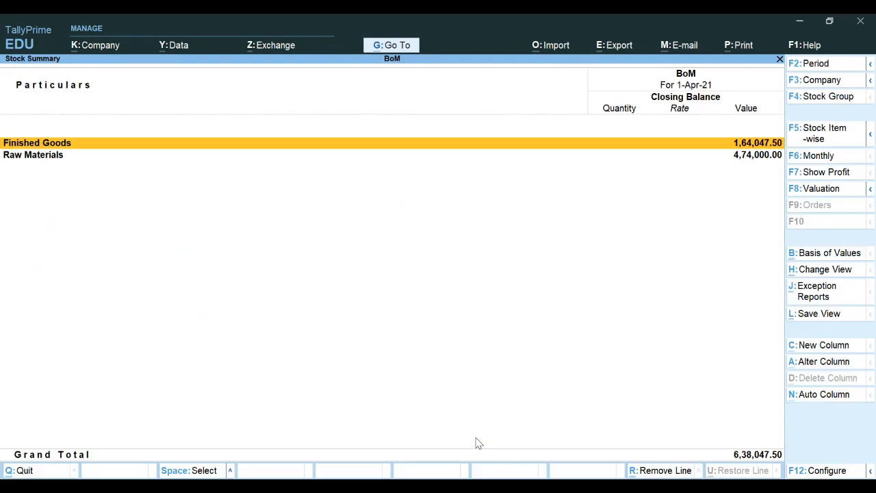
{"action": "key", "text": "alt"}
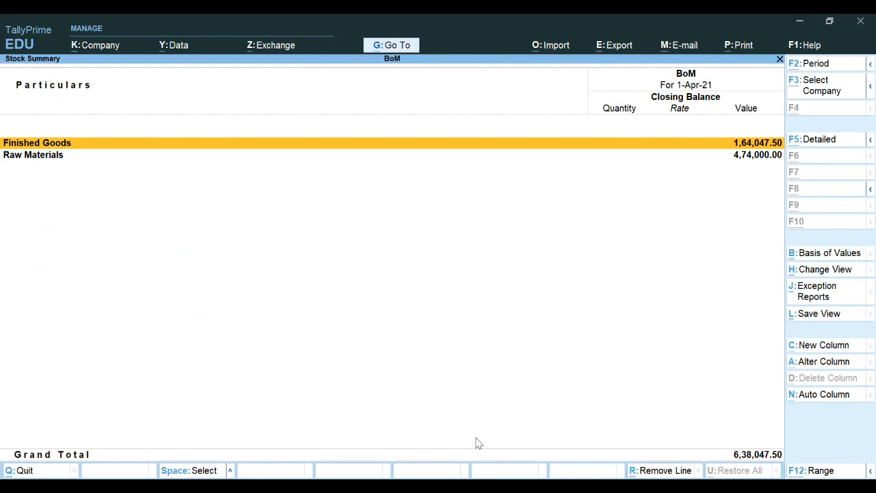
{"action": "key", "text": "alt+F5"}
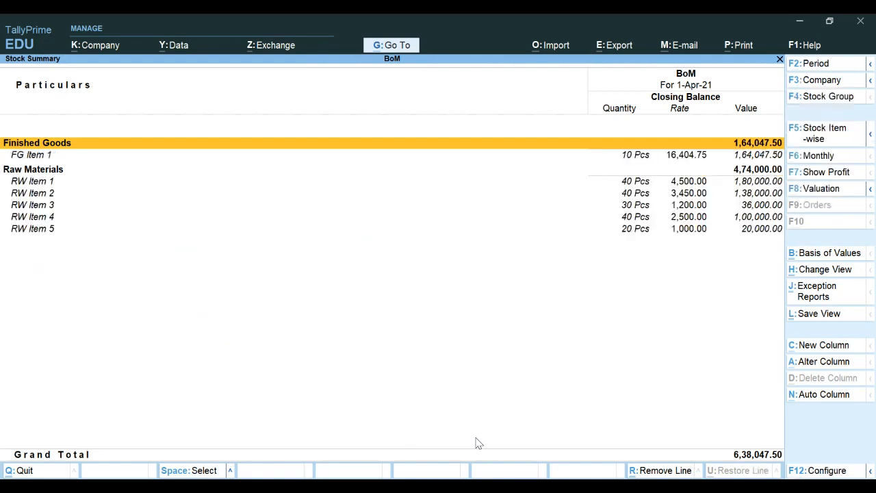
Step: Review the FG Item 1 and RW Item 1 closing balances, then close the Stock Summary
{"action": "key", "text": "Down"}
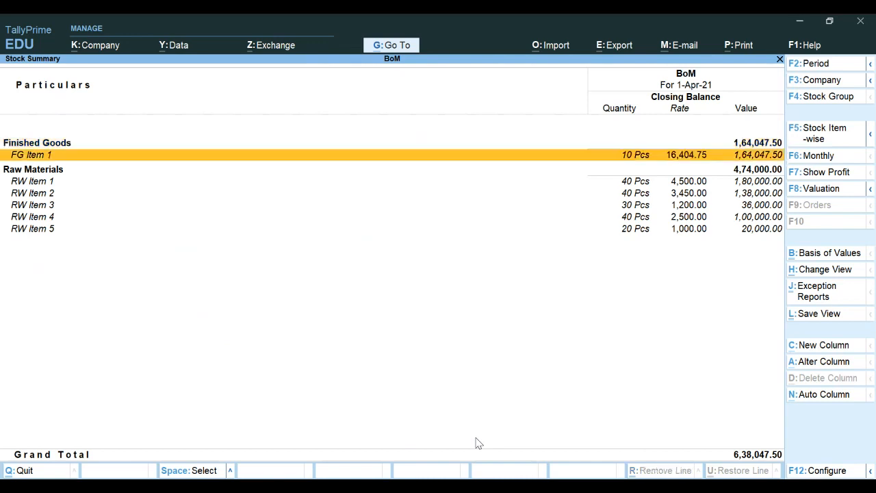
{"action": "key", "text": "Down"}
{"action": "key", "text": "Down"}
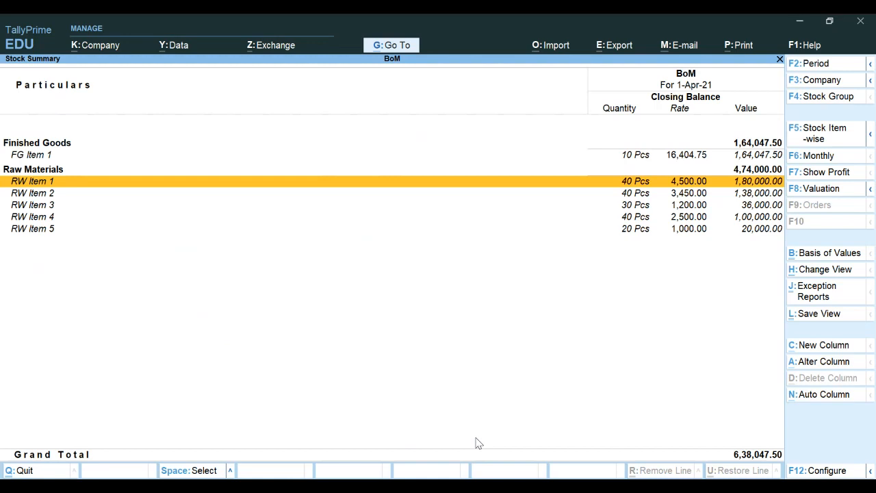
{"action": "key", "text": "Escape"}
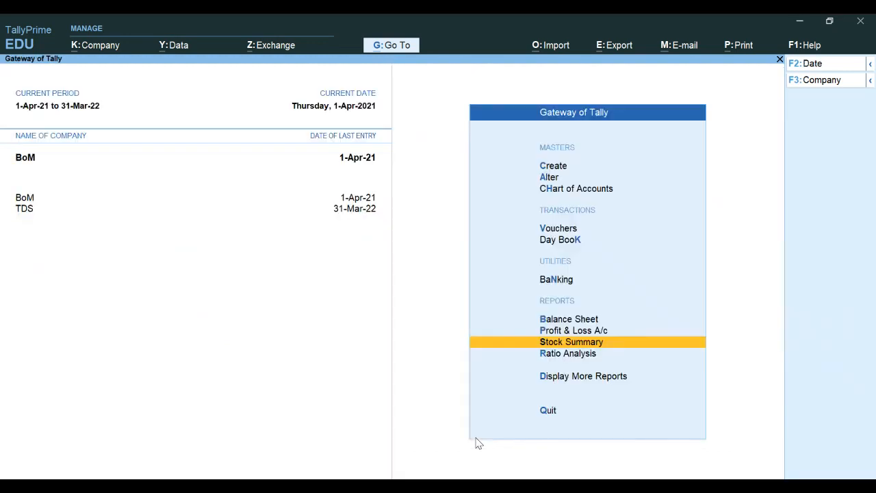
Step: Open the detailed Profit & Loss A/c and check the opening Raw Materials stock by item
{"action": "key", "text": "Up"}
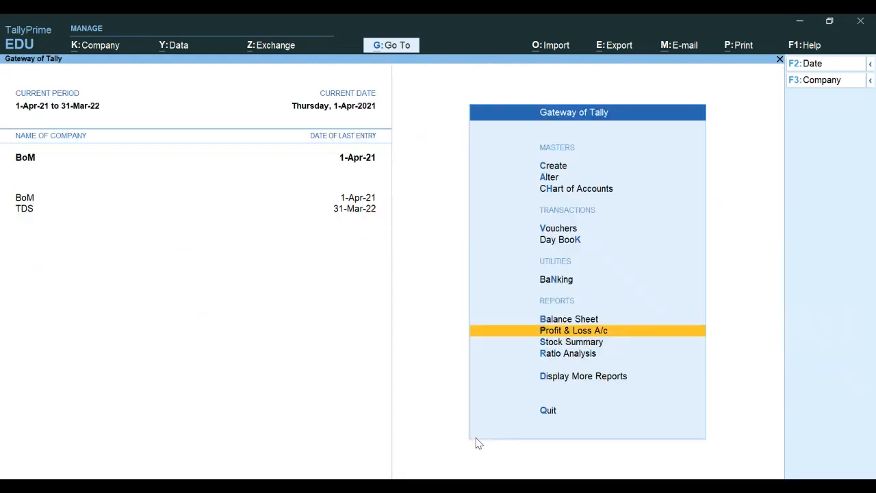
{"action": "key", "text": "Return"}
{"action": "key", "text": "alt+F5"}
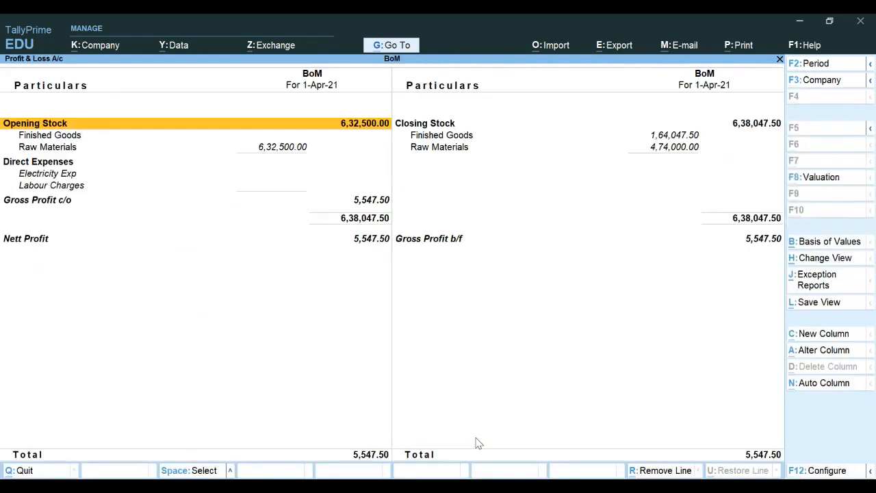
{"action": "key", "text": "Down"}
{"action": "key", "text": "Down"}
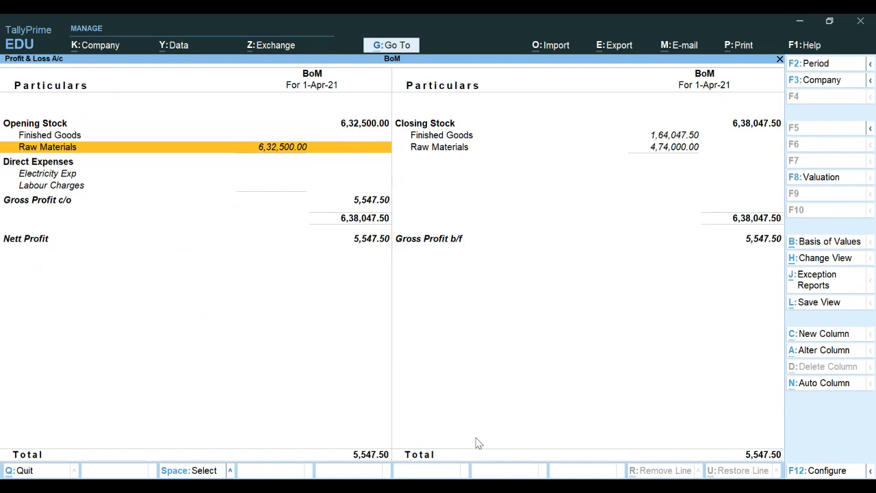
{"action": "key", "text": "Return"}
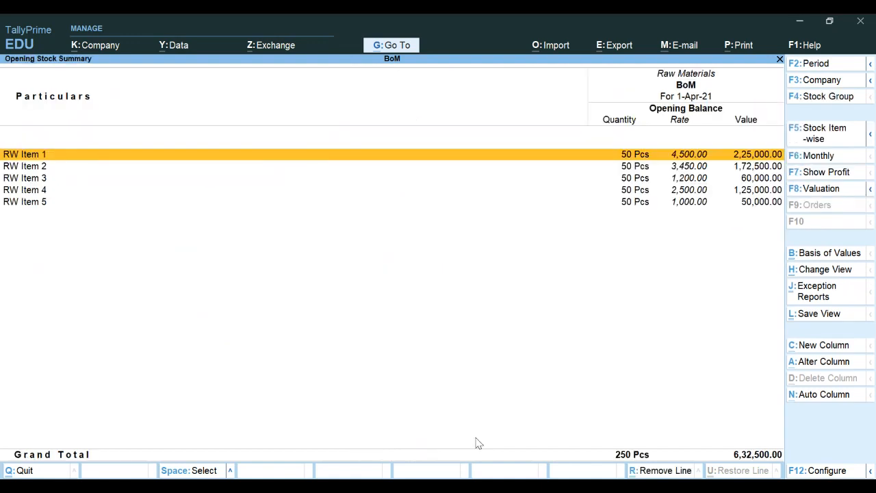
{"action": "key", "text": "Escape"}
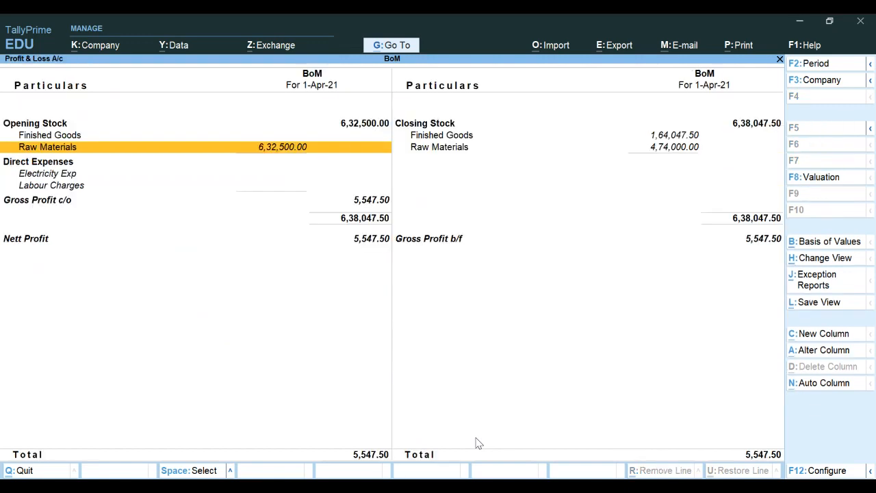
Step: Inspect the closing Finished Goods and Raw Materials stock and the Electricity Exp direct expense
{"action": "key", "text": "Right"}
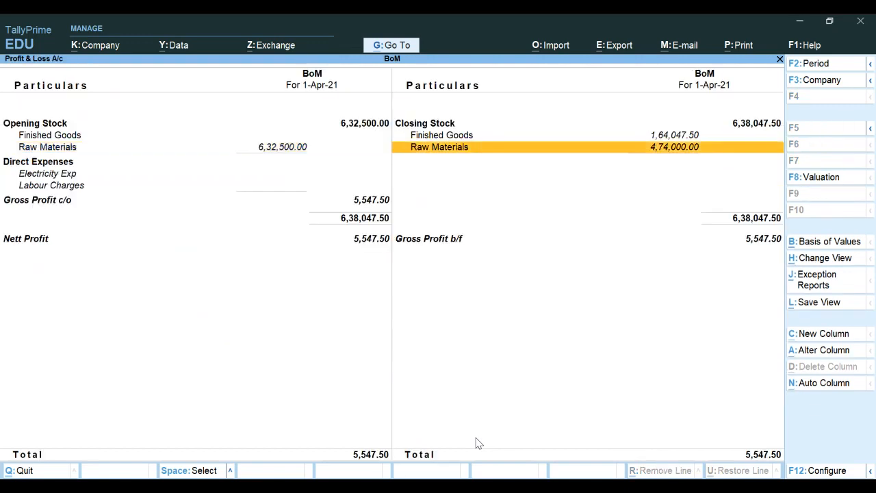
{"action": "key", "text": "Up"}
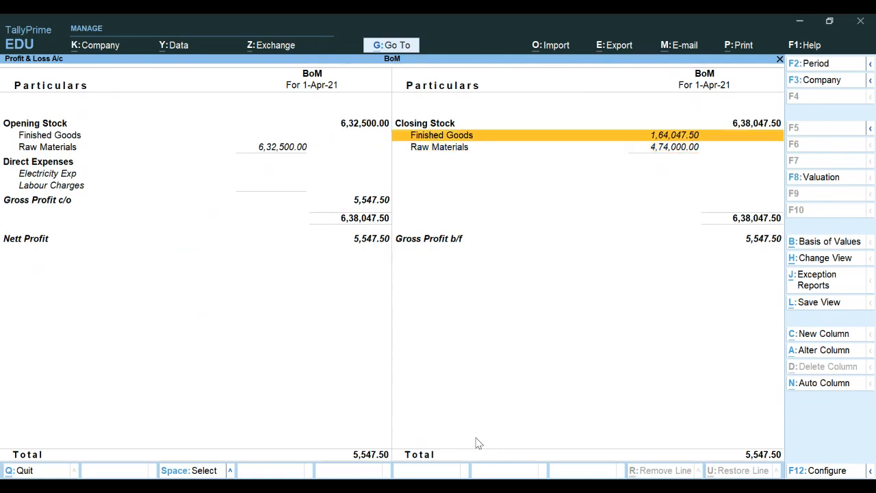
{"action": "key", "text": "Up"}
{"action": "key", "text": "Down"}
{"action": "key", "text": "Down"}
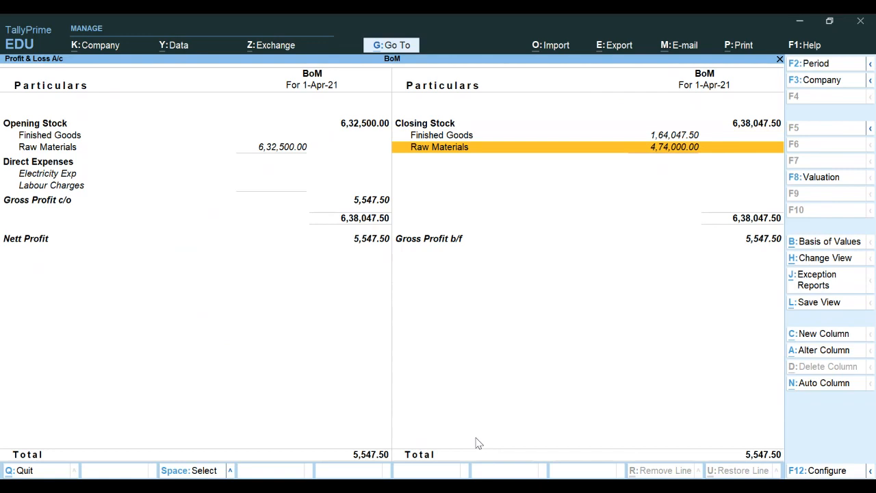
{"action": "key", "text": "Left"}
{"action": "key", "text": "Down"}
{"action": "key", "text": "Down"}
{"action": "key", "text": "Down"}
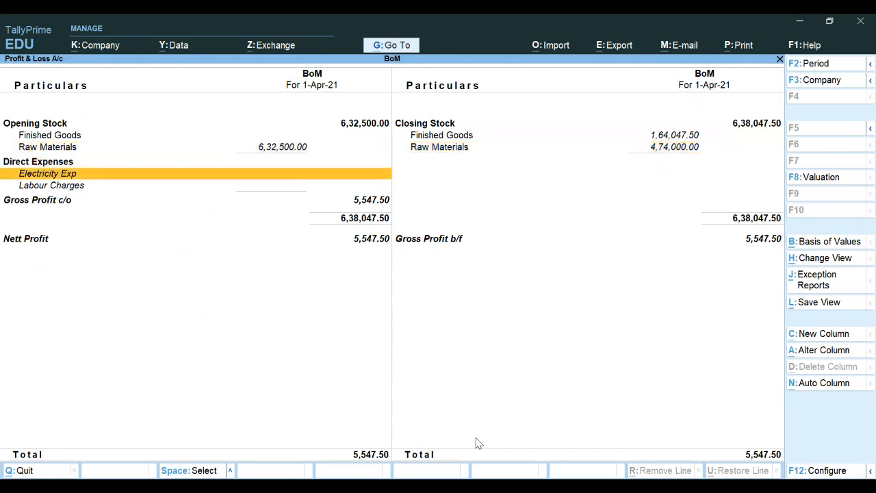
{"action": "key", "text": "Down"}
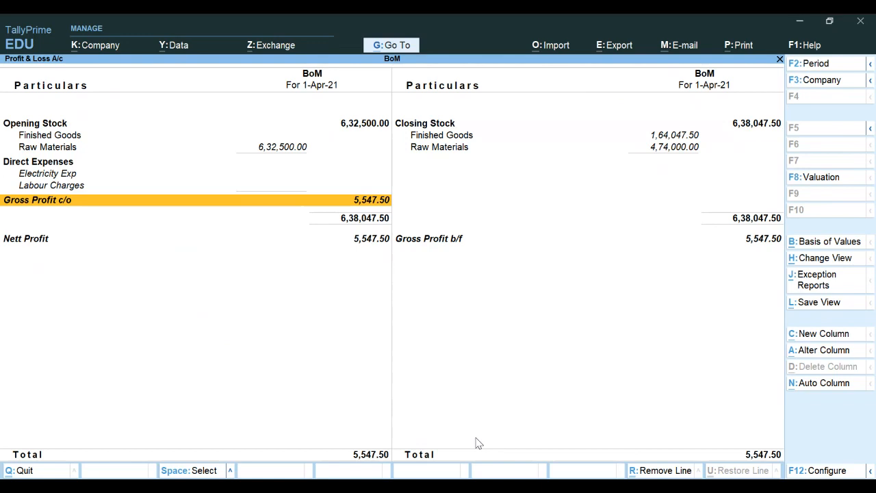
Step: Close the Profit & Loss A/c report with nett profit 5,547.50
{"action": "key", "text": "Escape"}
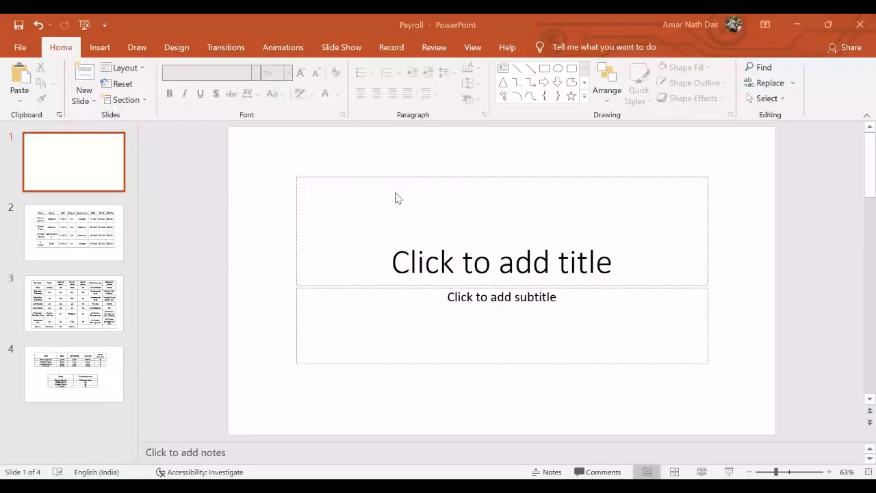
Step: On slide 2, move the employee payroll table slightly left and down
{"action": "key", "text": "Page_Down"}
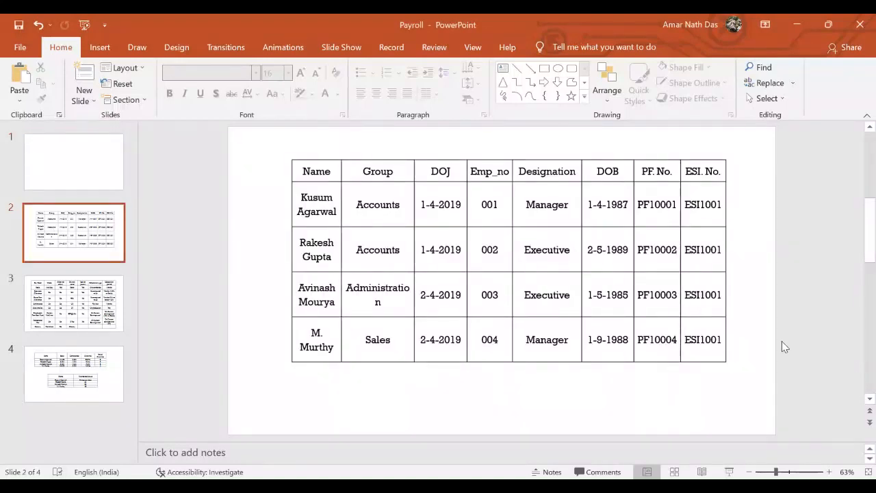
{"action": "left_click", "coordinate": [434, 181]}
{"action": "left_click_drag", "start_coordinate": [409, 158], "coordinate": [386, 190]}
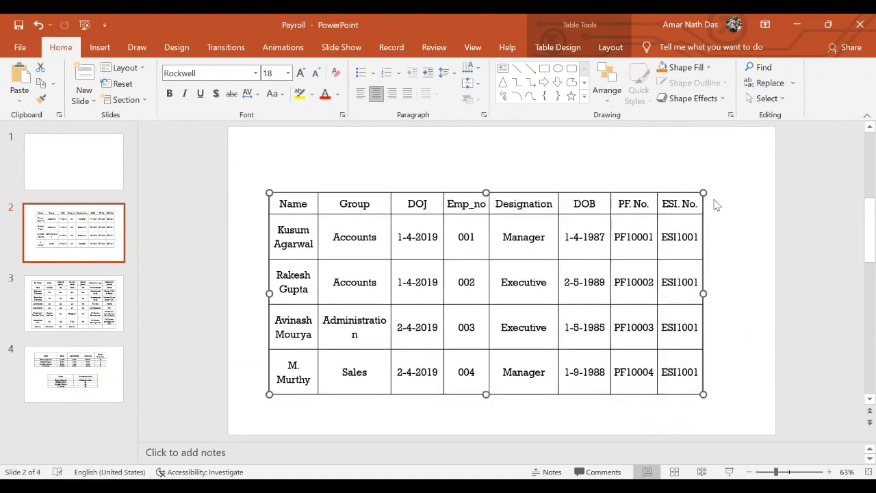
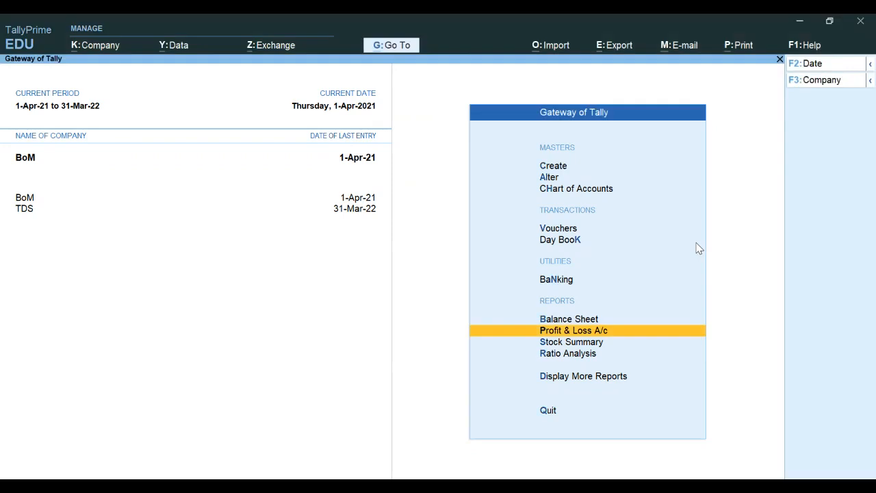
Step: Review the FG Item 1 manufacturing voucher in the BoM Day Book, then back out to the Quit prompt
{"action": "key", "text": "alt+k"}
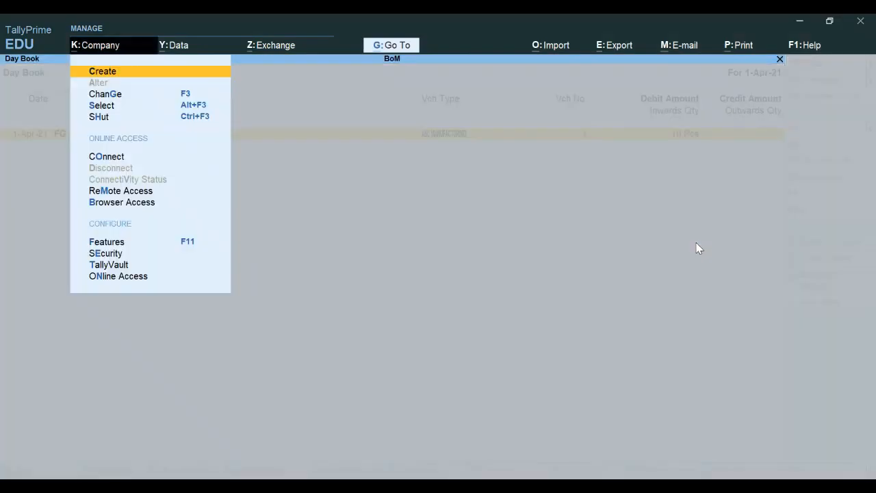
{"action": "key", "text": "Escape"}
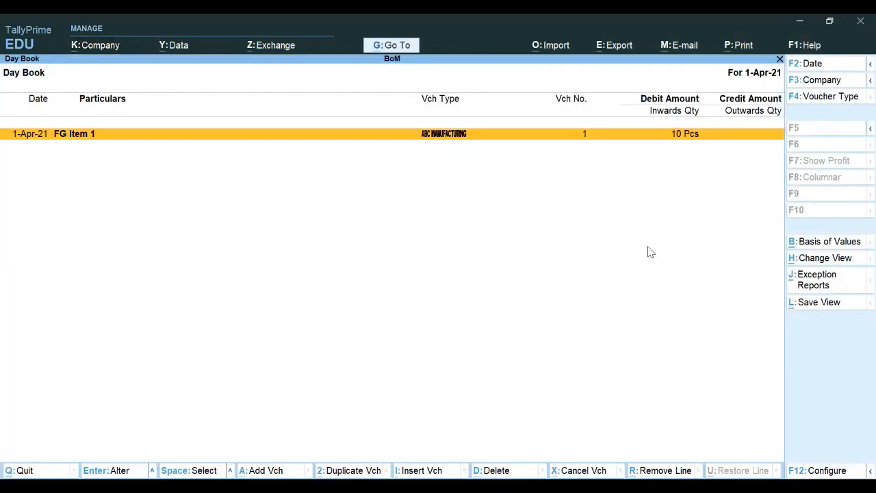
{"action": "key", "text": "Return"}
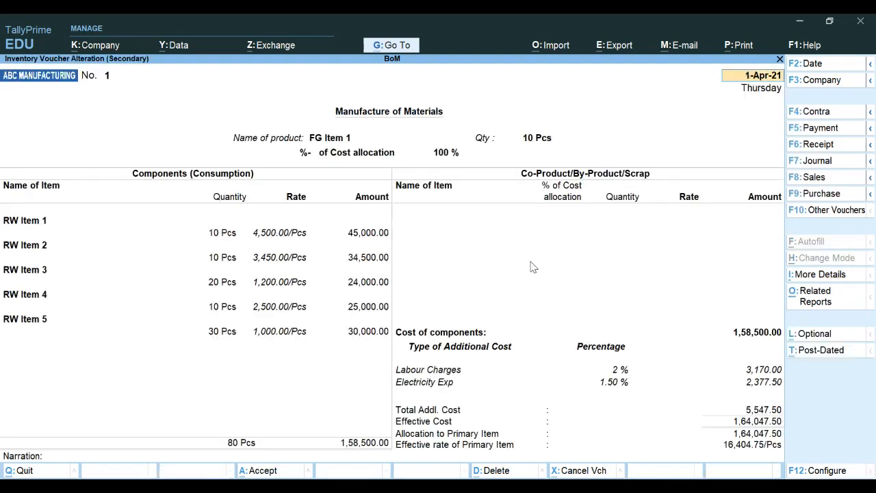
{"action": "key", "text": "Escape"}
{"action": "key", "text": "y"}
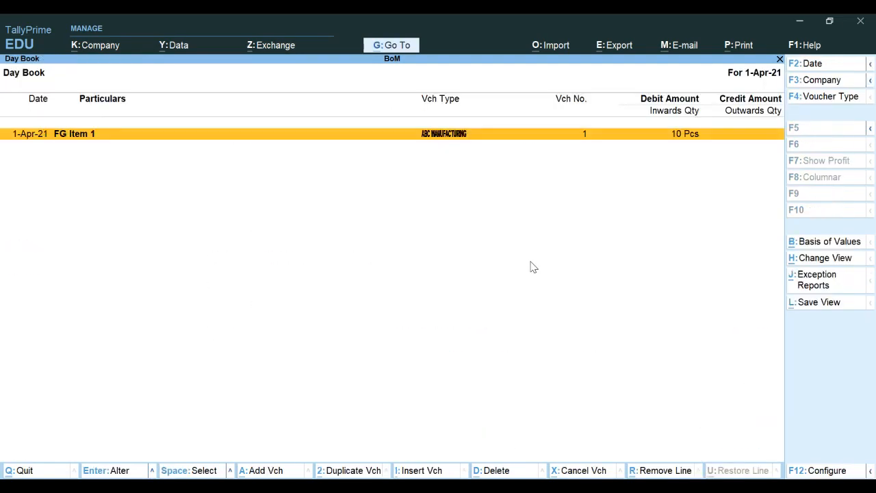
{"action": "key", "text": "Escape"}
{"action": "key", "text": "Escape"}
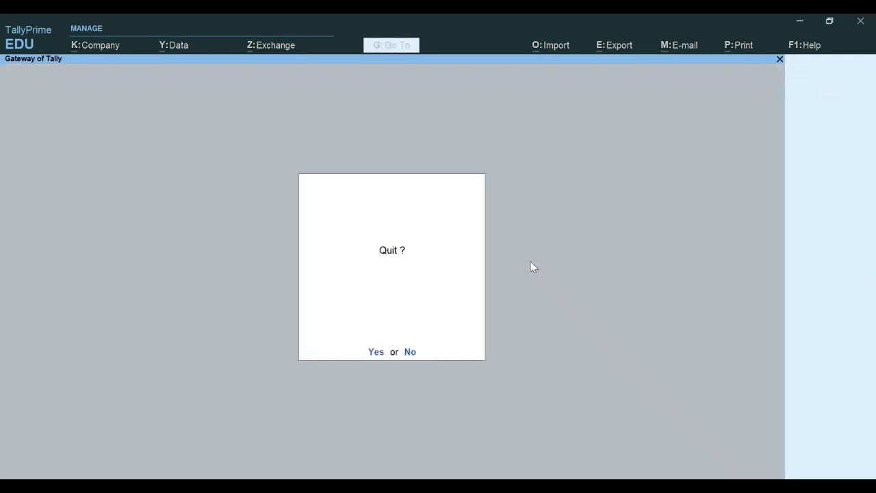
Step: Stay in TallyPrime and delete the BoM company through Alter Company
{"action": "key", "text": "n"}
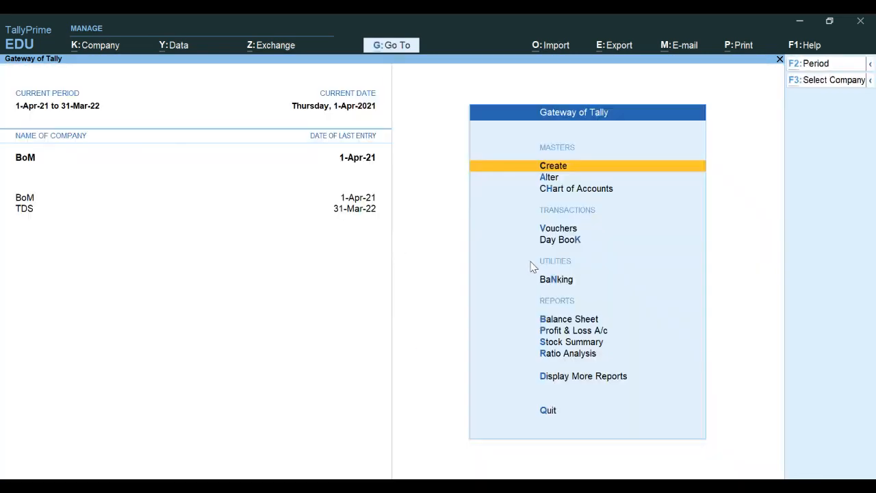
{"action": "key", "text": "alt+k"}
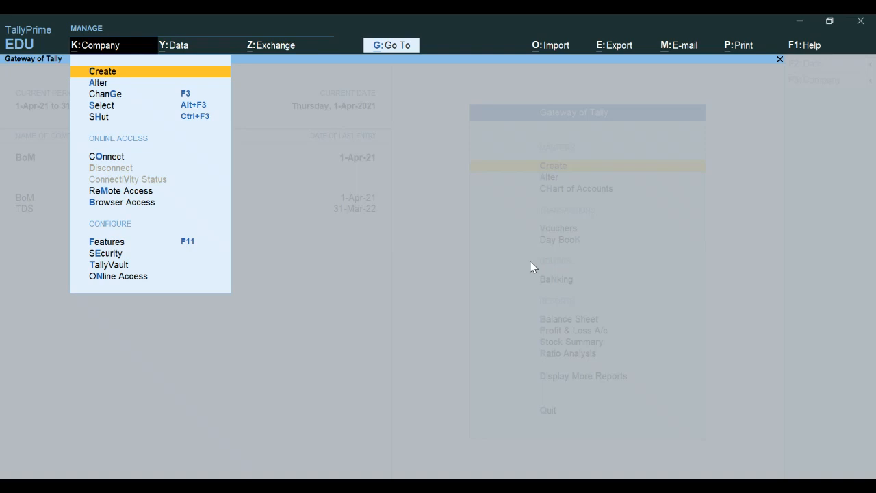
{"action": "key", "text": "a"}
{"action": "key", "text": "Return"}
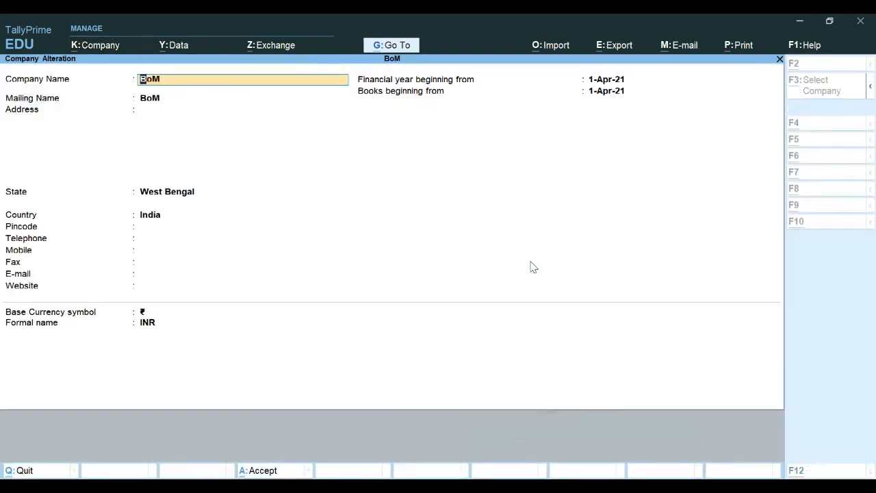
{"action": "key", "text": "alt+d"}
{"action": "key", "text": "y"}
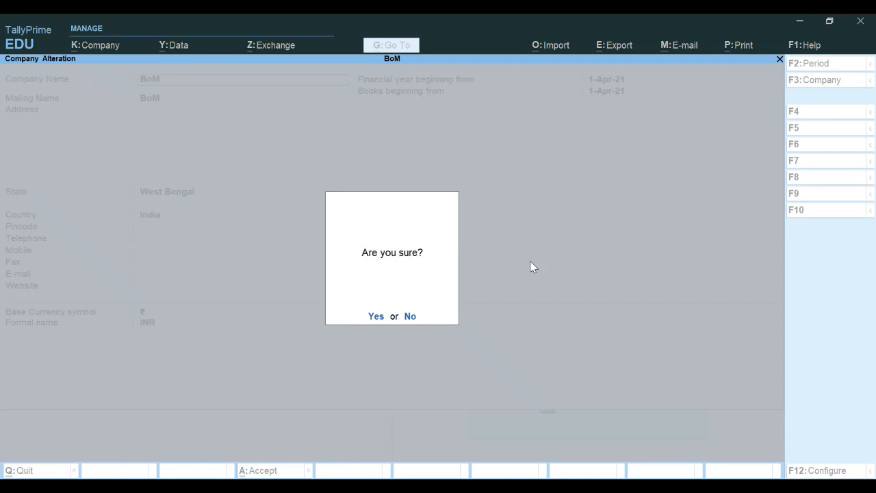
{"action": "key", "text": "y"}
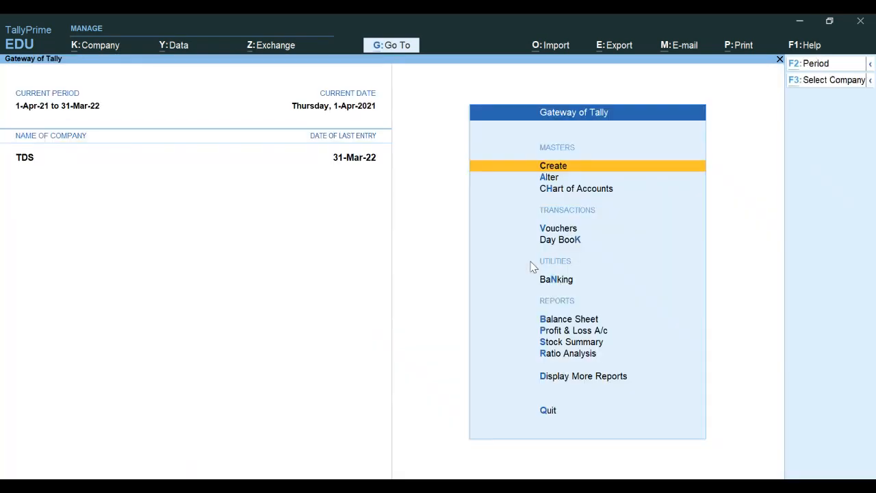
Step: Delete the TDS company through Alter Company, leaving only 8.6.22
{"action": "key", "text": "alt+k"}
{"action": "key", "text": "alt+y"}
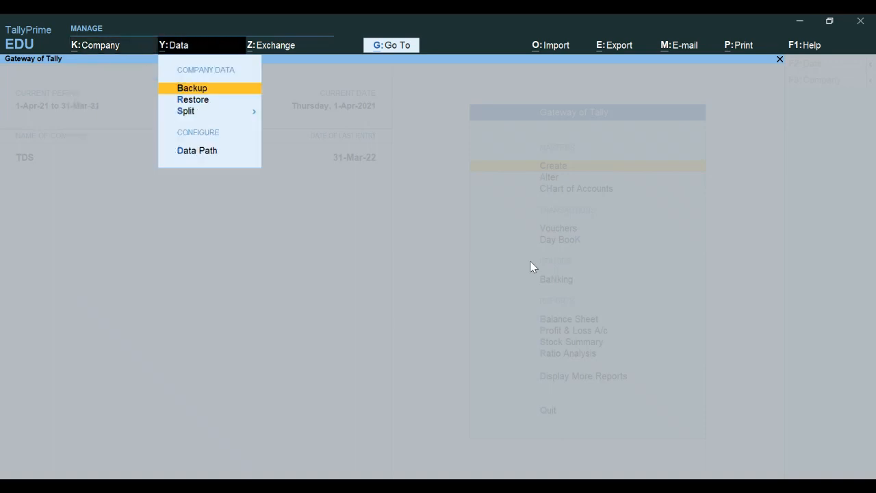
{"action": "key", "text": "alt+k"}
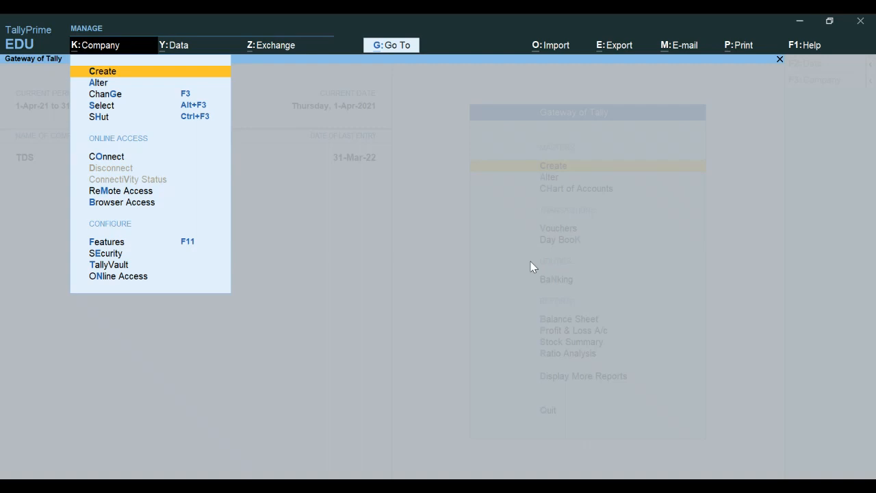
{"action": "key", "text": "a"}
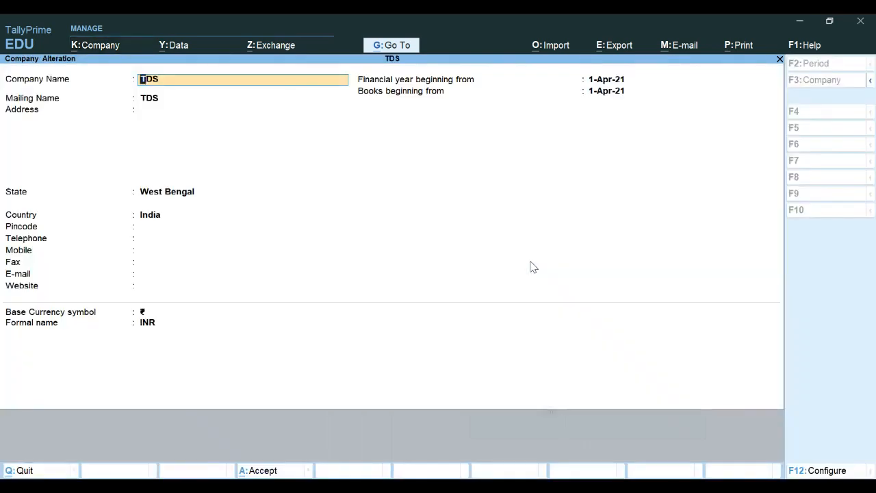
{"action": "key", "text": "Return"}
{"action": "key", "text": "Return"}
{"action": "key", "text": "Return"}
{"action": "key", "text": "Return"}
{"action": "key", "text": "Return"}
{"action": "key", "text": "Return"}
{"action": "key", "text": "Return"}
{"action": "key", "text": "Return"}
{"action": "key", "text": "Return"}
{"action": "key", "text": "Return"}
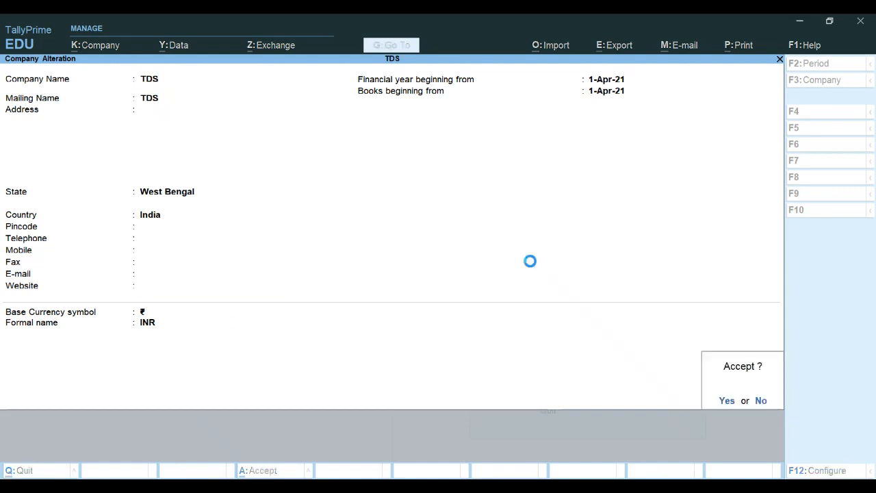
{"action": "key", "text": "Return"}
{"action": "key", "text": "Return"}
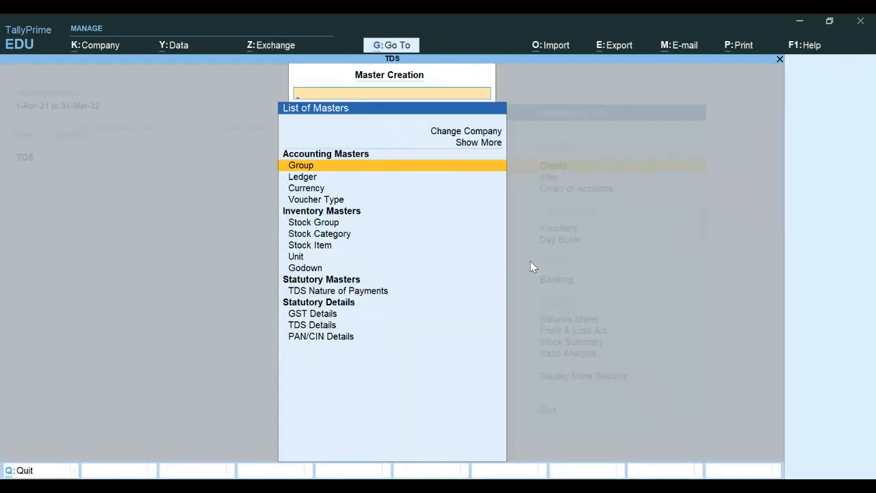
{"action": "key", "text": "Escape"}
{"action": "key", "text": "alt"}
{"action": "key", "text": "alt+k"}
{"action": "key", "text": "Down"}
{"action": "key", "text": "Return"}
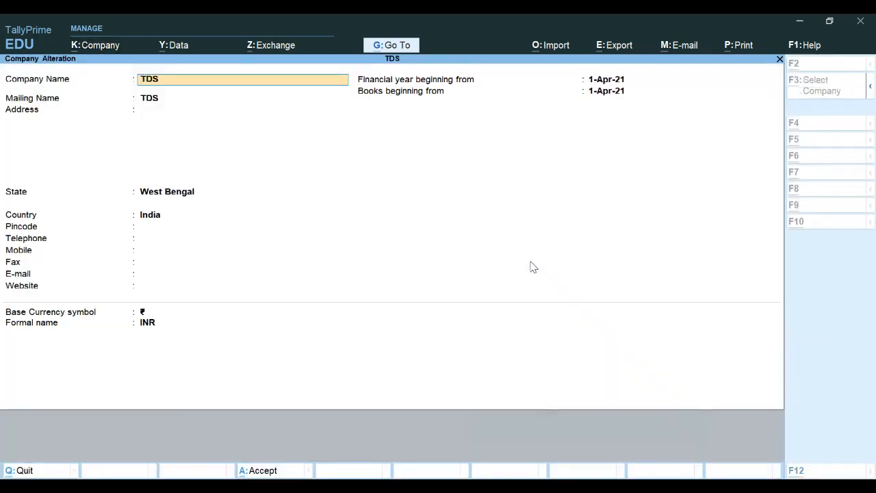
{"action": "key", "text": "alt+d"}
{"action": "key", "text": "y"}
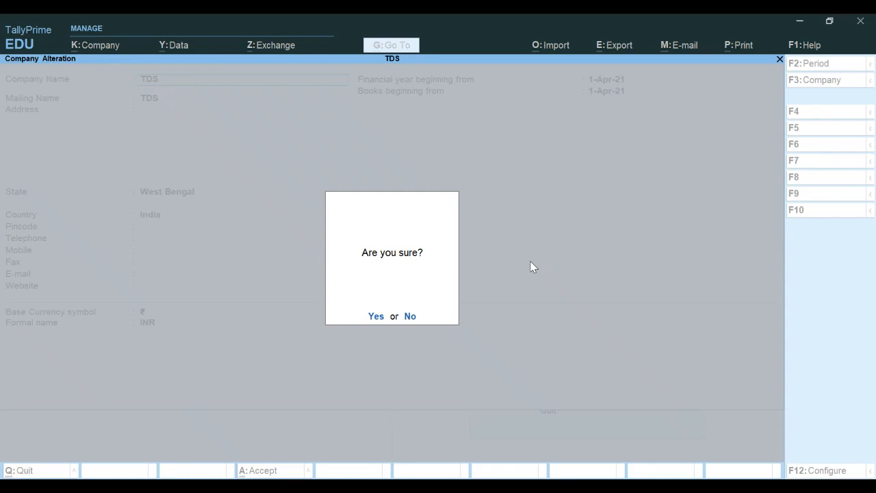
{"action": "key", "text": "y"}
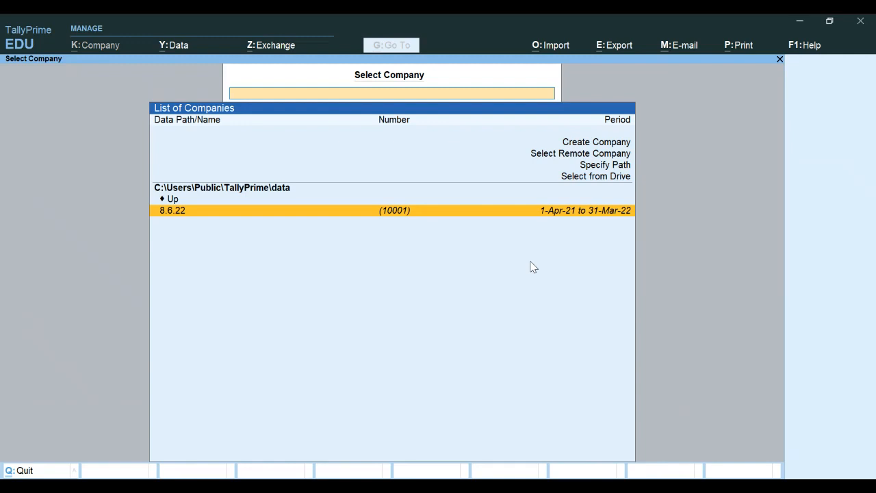
Step: Start a new company and name it Payroll
{"action": "key", "text": "Up"}
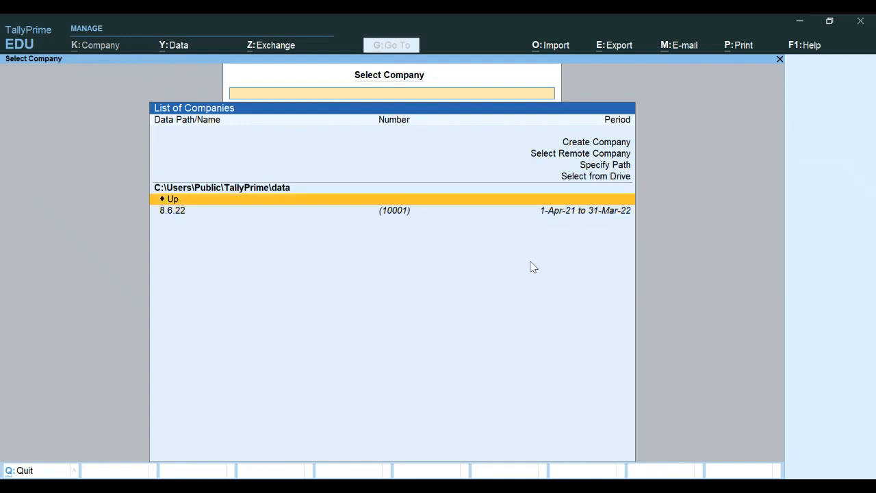
{"action": "key", "text": "Up"}
{"action": "key", "text": "Up"}
{"action": "key", "text": "Up"}
{"action": "key", "text": "Up"}
{"action": "key", "text": "Return"}
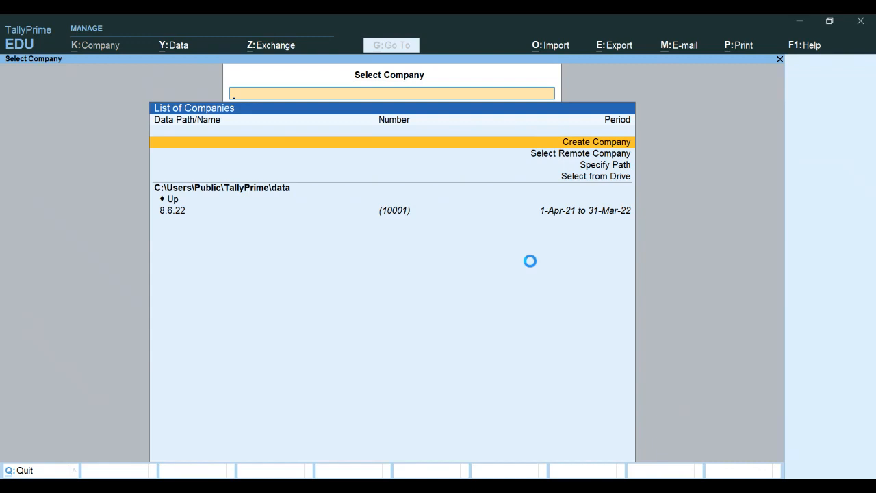
{"action": "type", "text": "Payroll"}
{"action": "key", "text": "Return"}
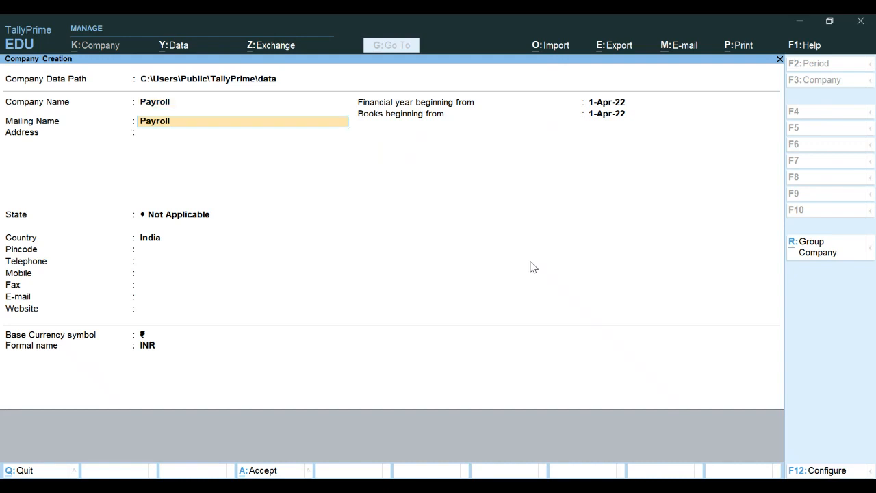
{"action": "key", "text": "Return"}
Step: Set the state to West Bengal, the financial year and books from 1-Apr-21, and save the company
{"action": "key", "text": "Return"}
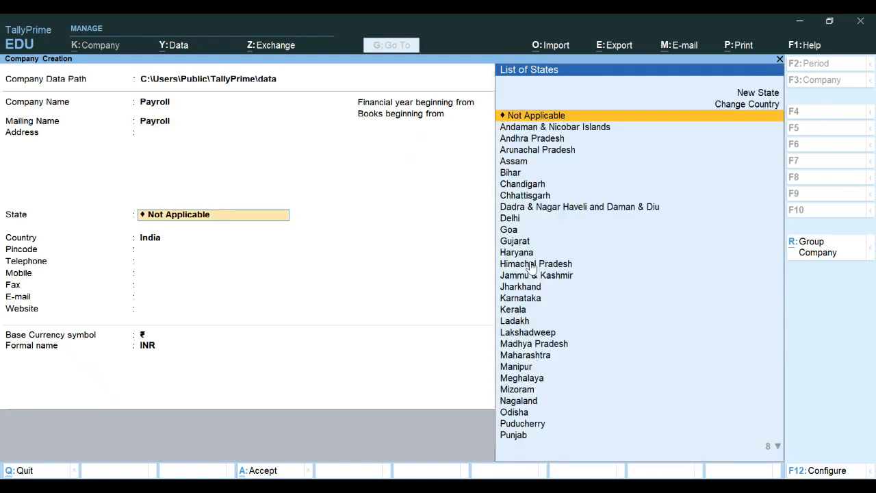
{"action": "type", "text": "w"}
{"action": "key", "text": "Return"}
{"action": "key", "text": "Return"}
{"action": "key", "text": "Return"}
{"action": "key", "text": "Return"}
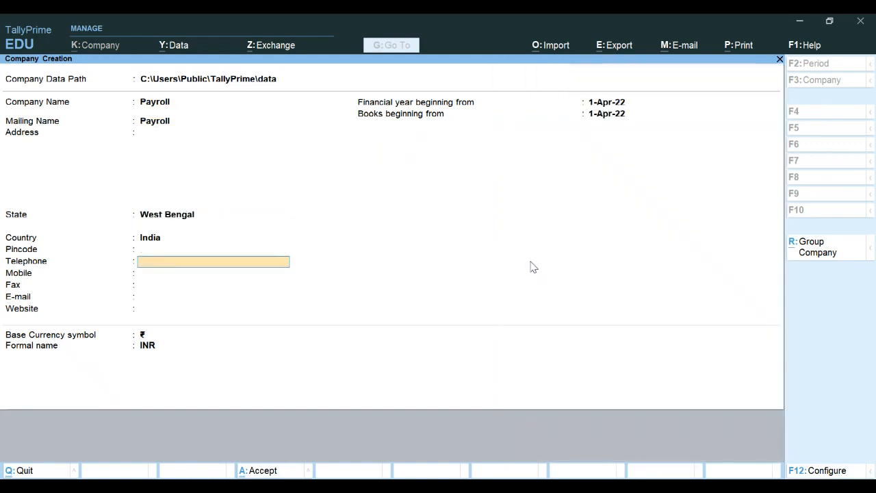
{"action": "key", "text": "Return"}
{"action": "key", "text": "Return"}
{"action": "key", "text": "Return"}
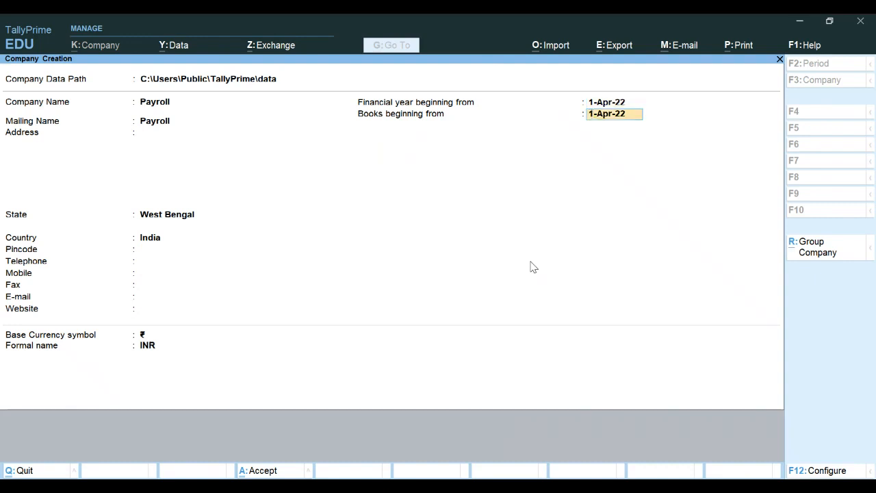
{"action": "key", "text": "shift+Tab"}
{"action": "type", "text": "1.4.2"}
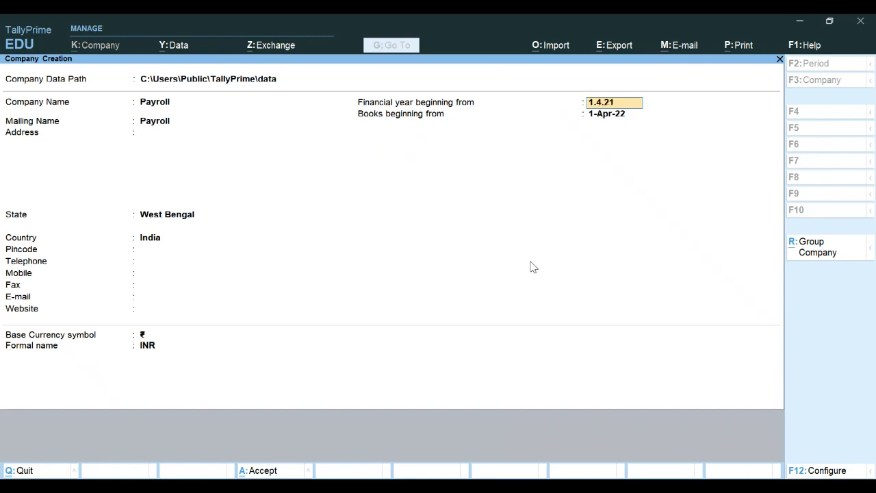
{"action": "key", "text": "Return"}
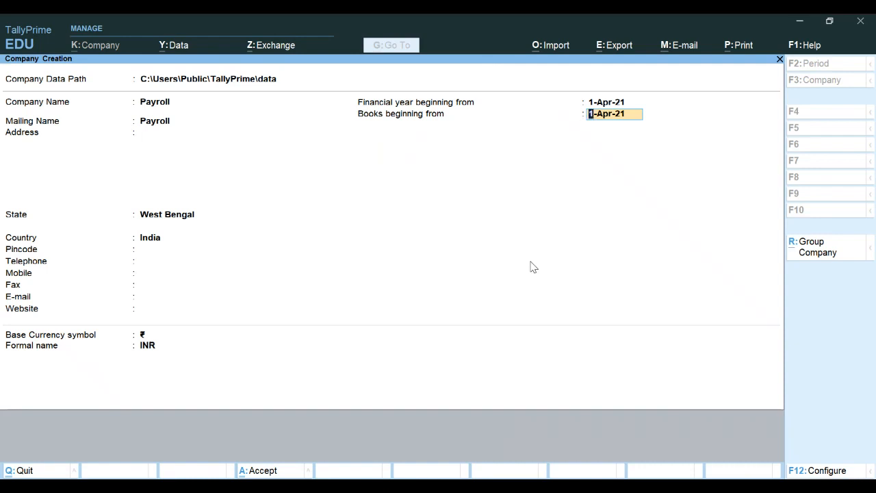
{"action": "key", "text": "Return"}
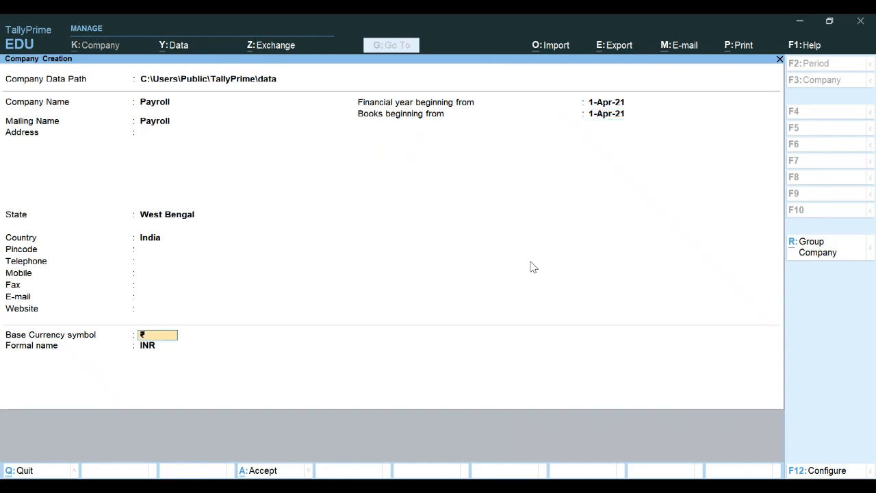
{"action": "key", "text": "ctrl+a"}
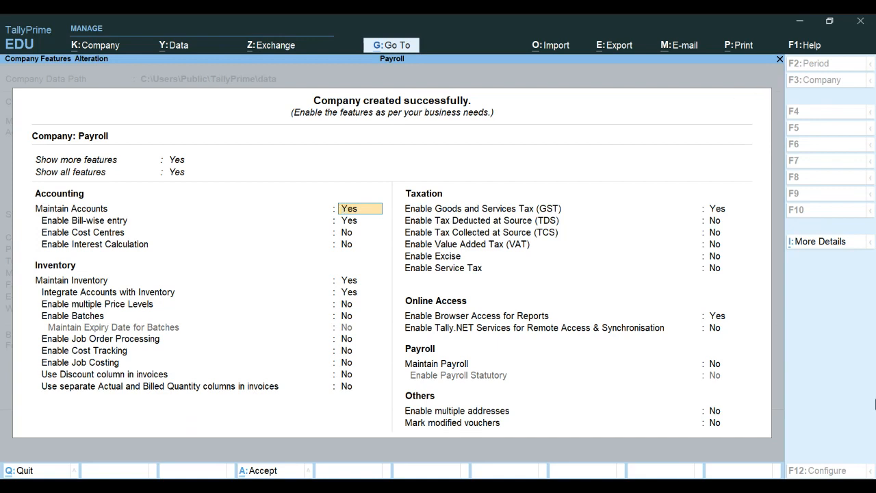
Step: Enable cost centres and job costing in the Payroll company features
{"action": "left_click", "coordinate": [850, 376]}
{"action": "left_click", "coordinate": [840, 386]}
{"action": "key", "text": "Return"}
{"action": "key", "text": "Return"}
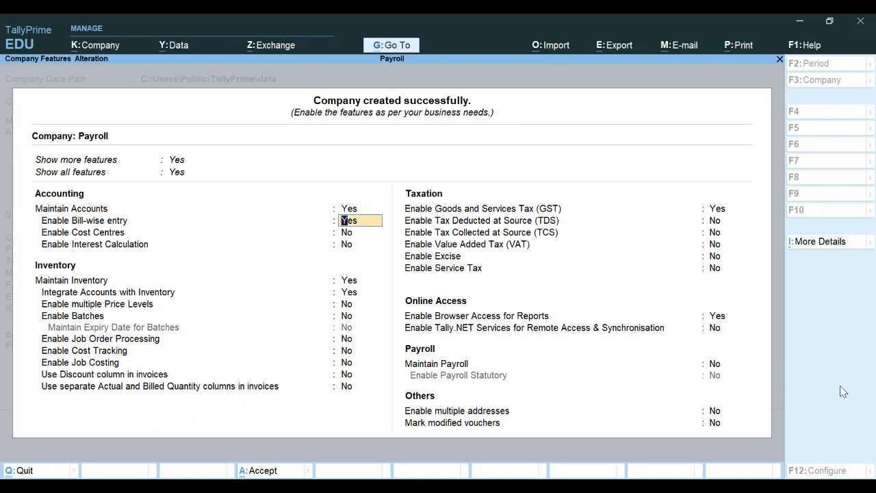
{"action": "type", "text": "y"}
{"action": "key", "text": "Return"}
{"action": "key", "text": "Return"}
{"action": "key", "text": "Return"}
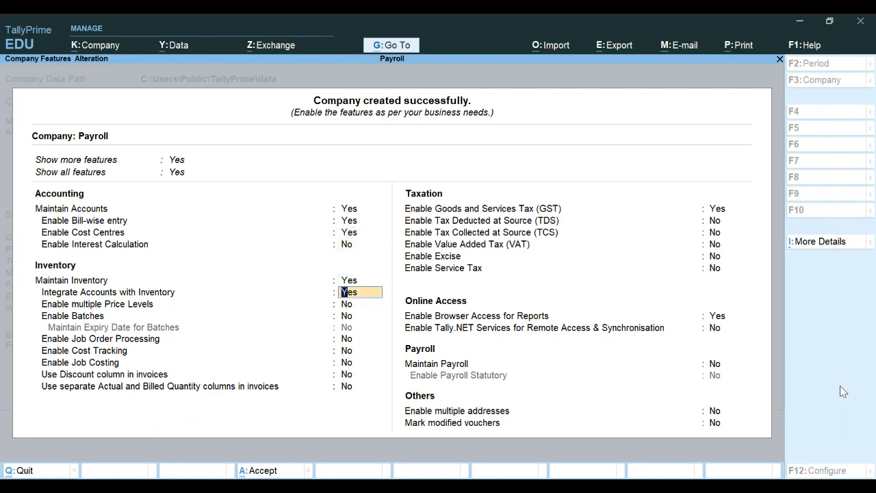
{"action": "key", "text": "Return"}
{"action": "key", "text": "Return"}
{"action": "key", "text": "Return"}
{"action": "key", "text": "Return"}
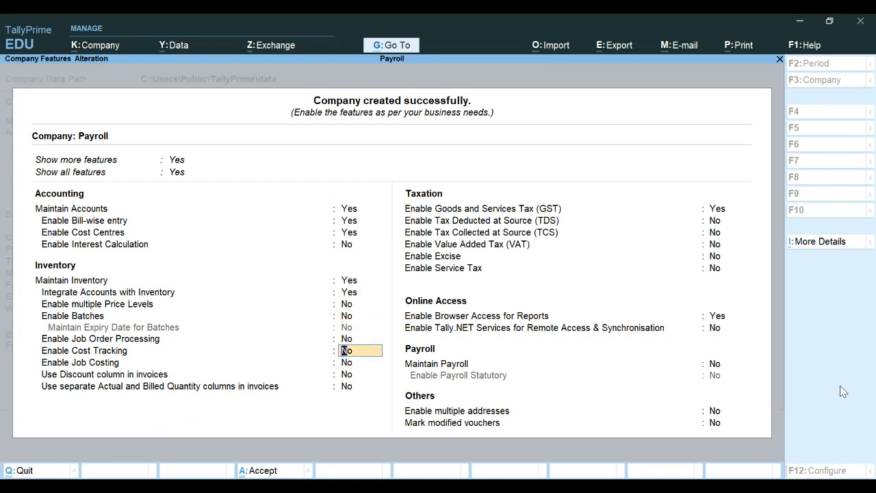
{"action": "key", "text": "Return"}
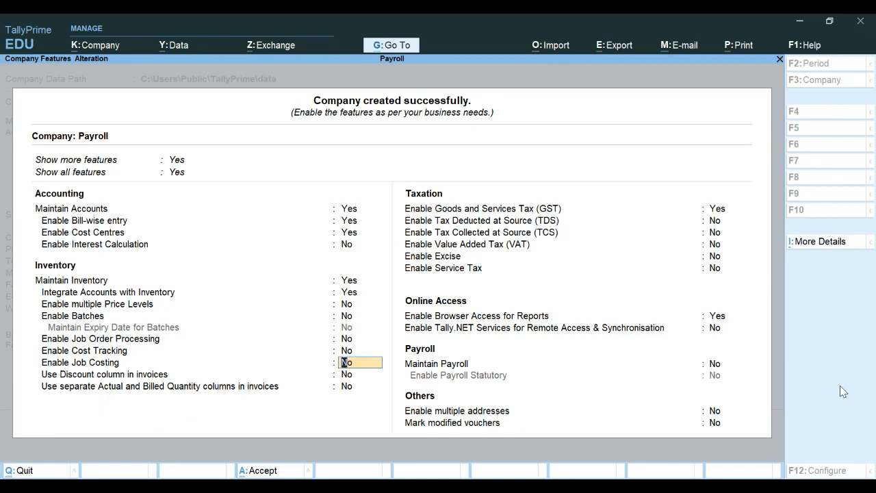
{"action": "key", "text": "y"}
{"action": "key", "text": "Return"}
{"action": "key", "text": "Return"}
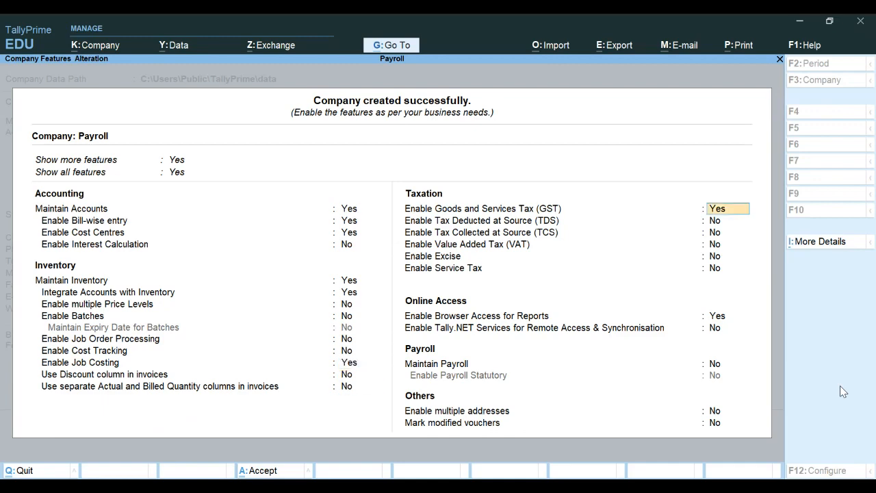
{"action": "key", "text": "Return"}
Step: Leave GST off, discarding the GST details, and set Maintain Payroll to Yes
{"action": "type", "text": "N"}
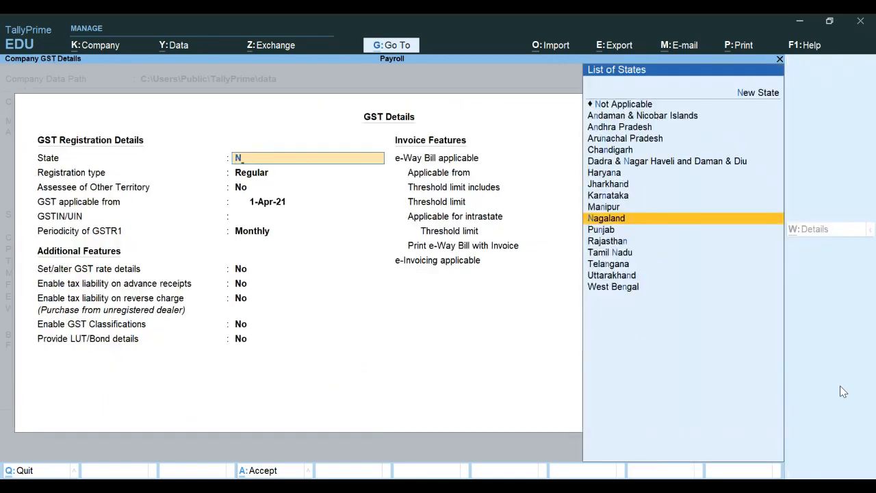
{"action": "key", "text": "BackSpace"}
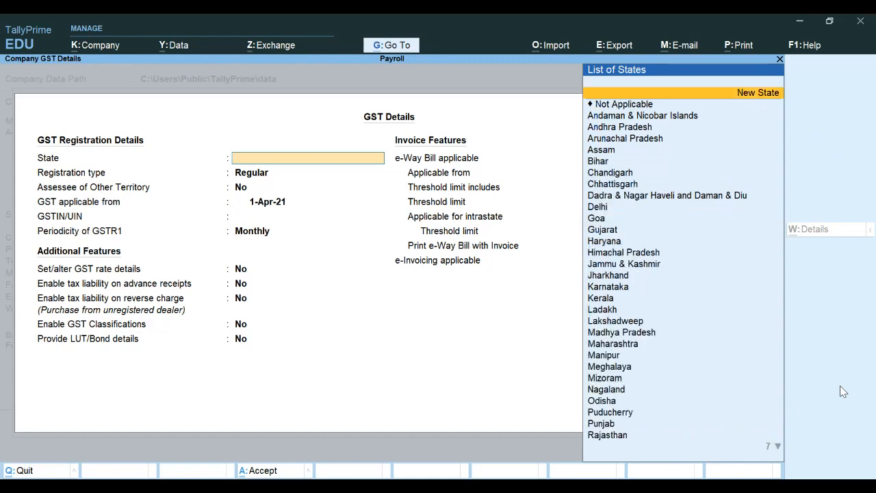
{"action": "key", "text": "Escape"}
{"action": "key", "text": "y"}
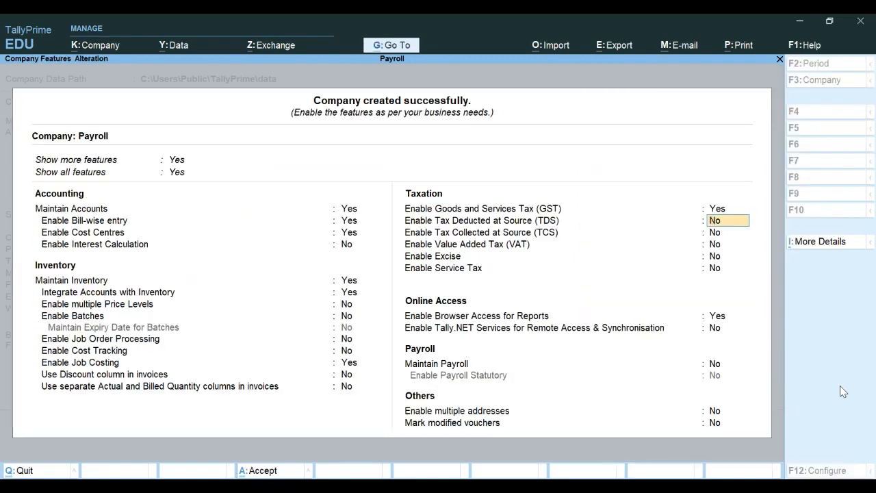
{"action": "key", "text": "Up"}
{"action": "type", "text": "n"}
{"action": "key", "text": "Return"}
{"action": "key", "text": "Return"}
{"action": "key", "text": "Return"}
{"action": "key", "text": "Return"}
{"action": "key", "text": "Return"}
{"action": "key", "text": "Return"}
{"action": "key", "text": "Return"}
{"action": "type", "text": "y"}
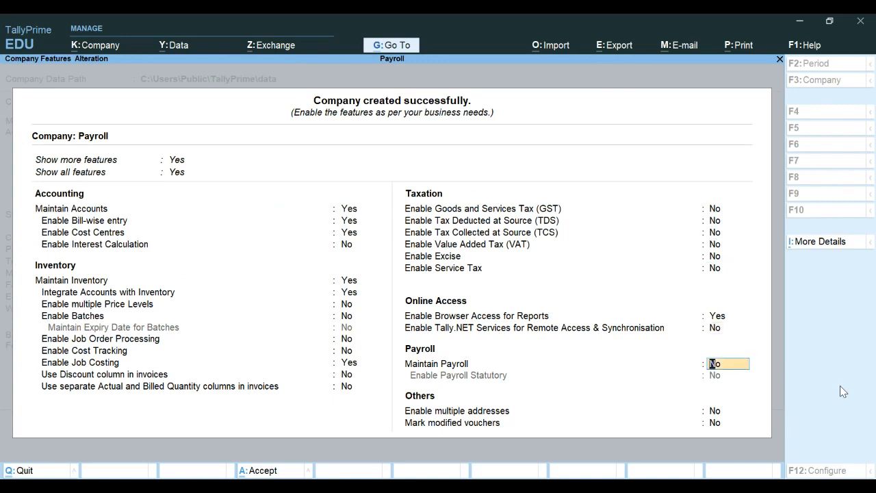
{"action": "key", "text": "Return"}
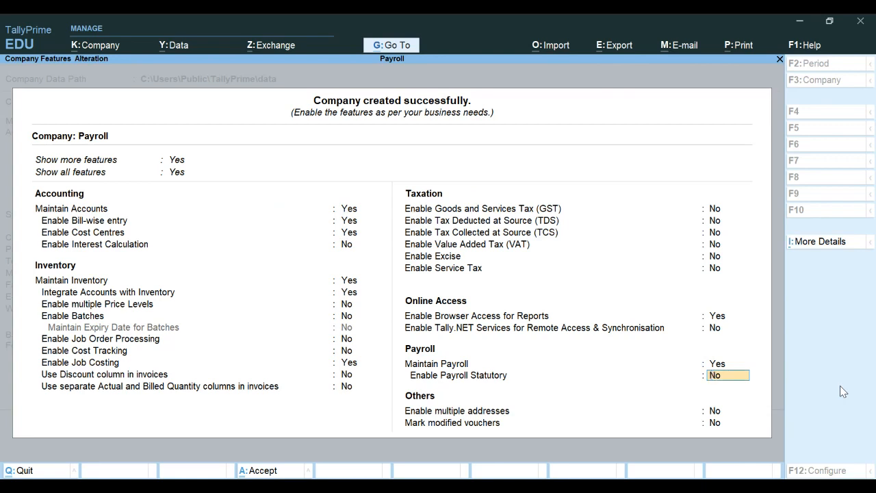
Step: Set Enable Payroll Statutory to Yes and close its details form without entries
{"action": "key", "text": "y"}
{"action": "key", "text": "Return"}
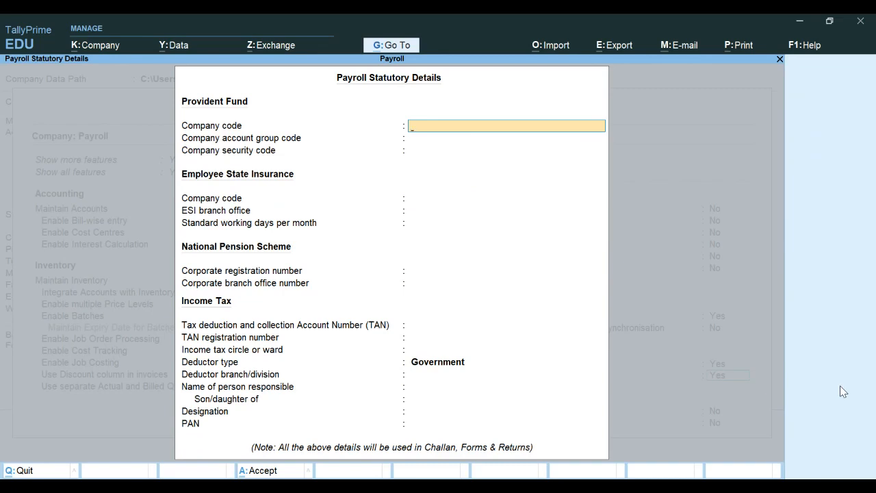
{"action": "key", "text": "ctrl+a"}
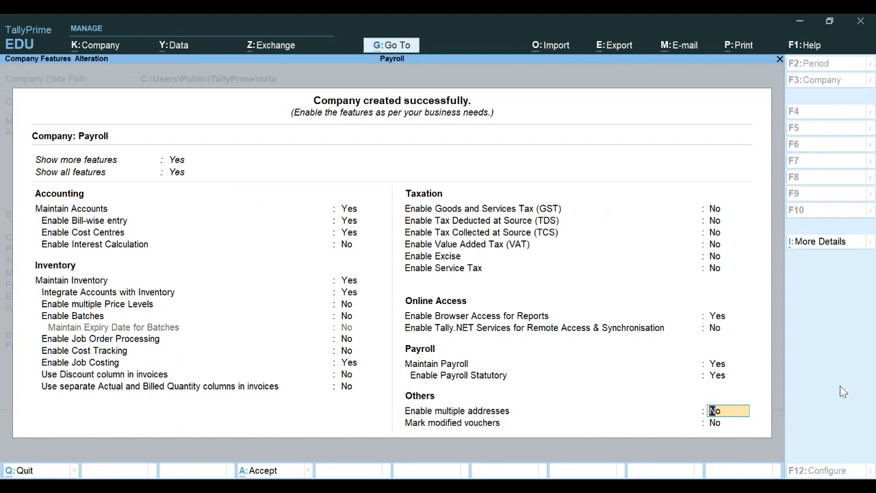
{"action": "key", "text": "ctrl"}
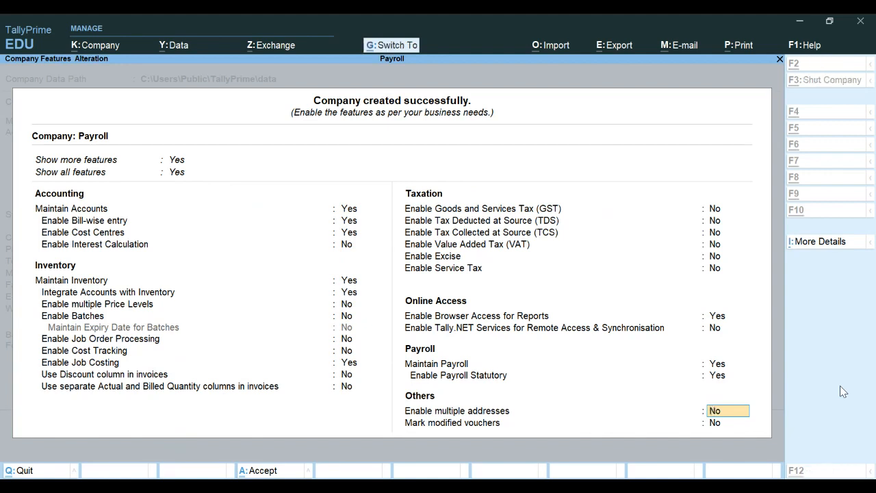
Step: Accept the Company Features form with Ctrl+A to reach the Payroll Gateway of Tally
{"action": "key", "text": "ctrl+a"}
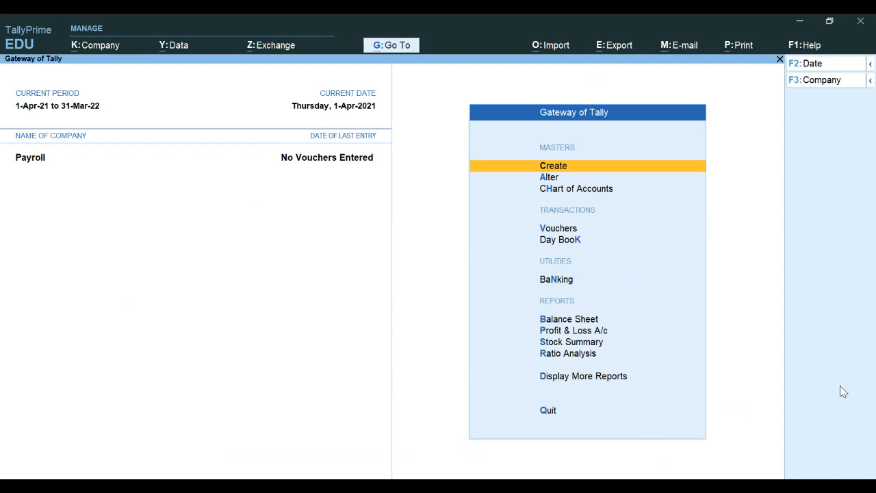
Step: Open the Create list of masters and move to Show More
{"action": "key", "text": "Return"}
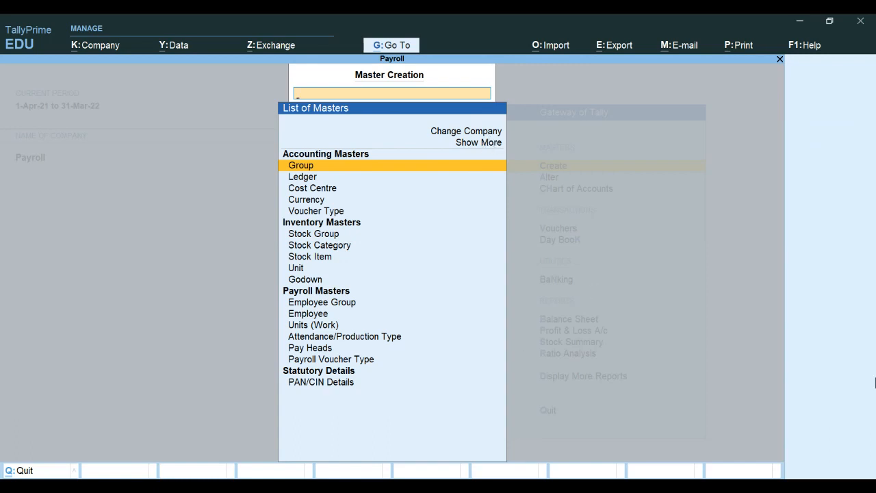
{"action": "key", "text": "Up"}
{"action": "key", "text": "Up"}
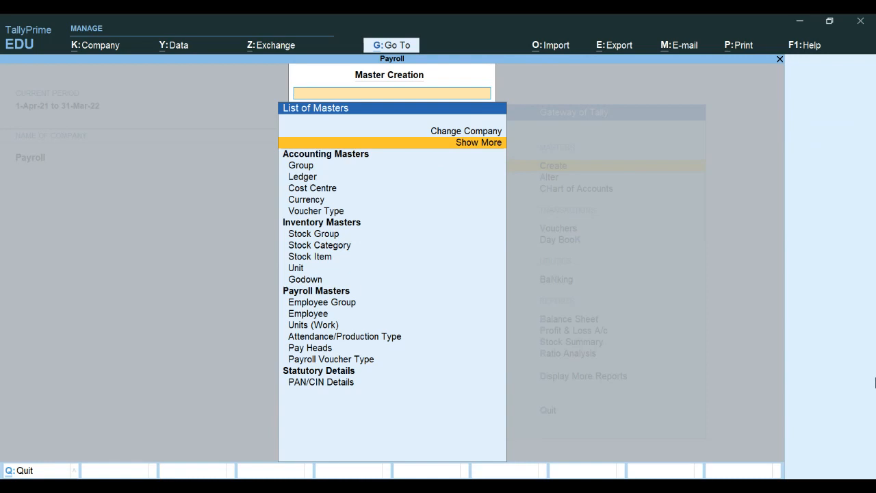
Step: Expand all masters and open Employee Category creation under Payroll Masters
{"action": "key", "text": "Return"}
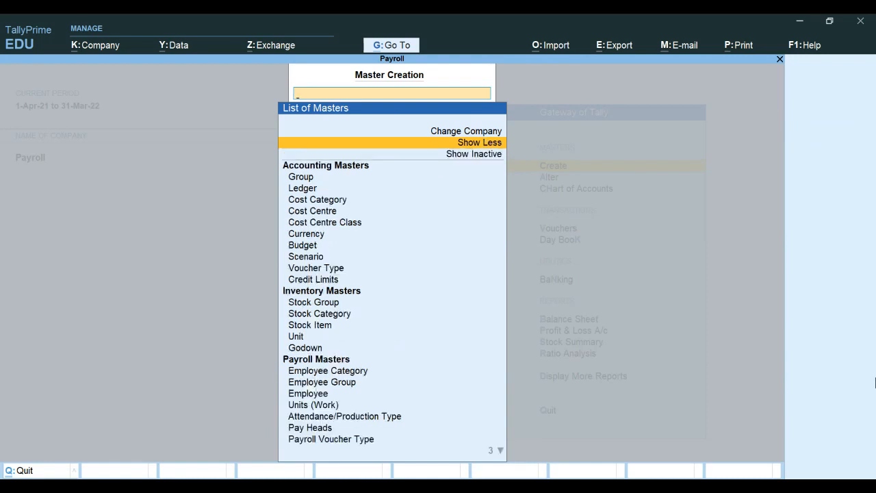
{"action": "key", "text": "Down"}
{"action": "key", "text": "Down"}
{"action": "key", "text": "Down"}
{"action": "key", "text": "Down"}
{"action": "key", "text": "Down"}
{"action": "key", "text": "Down"}
{"action": "key", "text": "Down"}
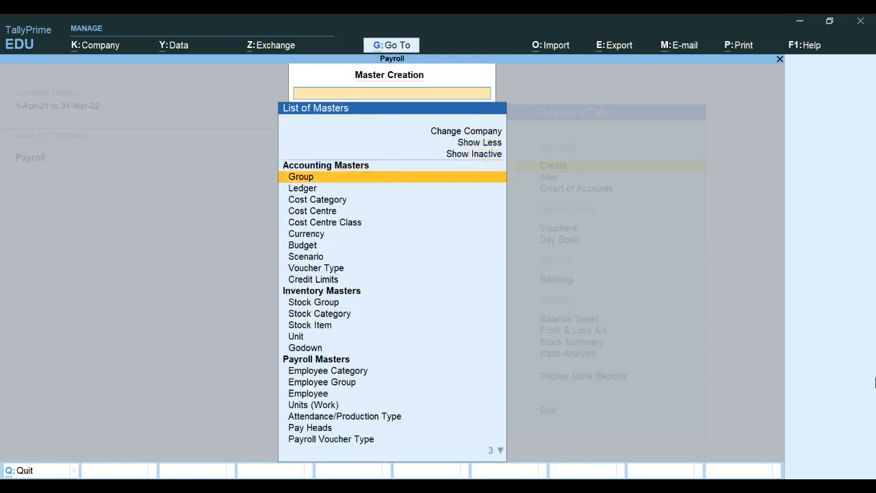
{"action": "key", "text": "Down"}
{"action": "key", "text": "Down"}
{"action": "key", "text": "Down"}
{"action": "key", "text": "Down"}
{"action": "key", "text": "Down"}
{"action": "key", "text": "Down"}
{"action": "key", "text": "Down"}
{"action": "key", "text": "Down"}
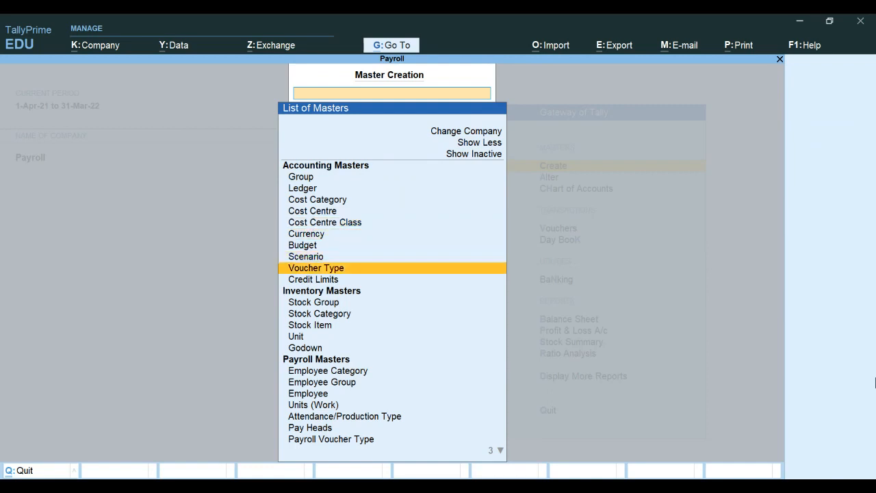
{"action": "key", "text": "Down"}
{"action": "key", "text": "Down"}
{"action": "key", "text": "Down"}
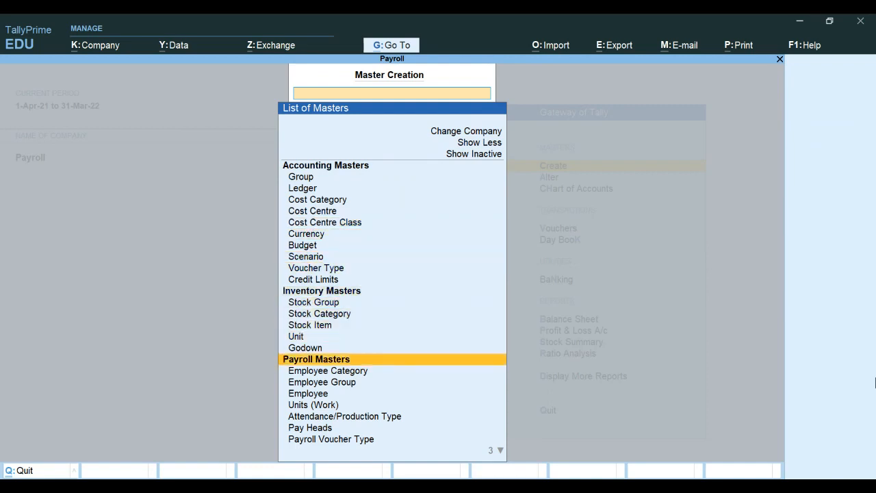
{"action": "key", "text": "Down"}
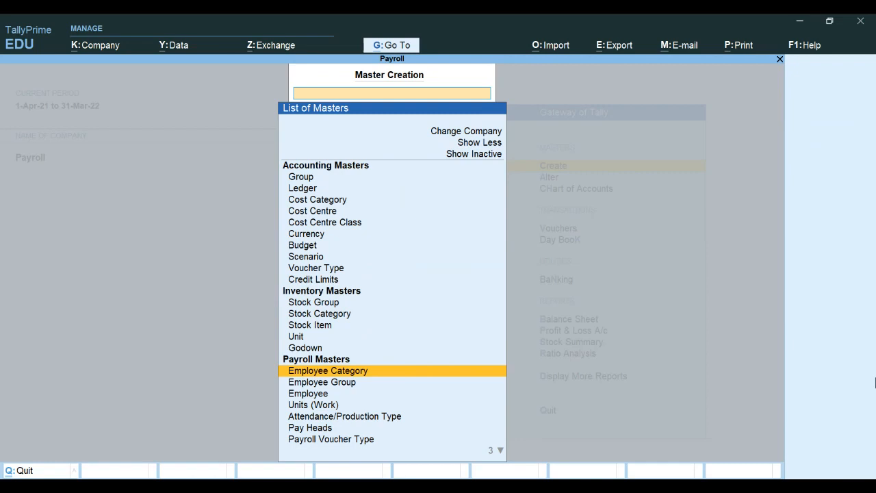
{"action": "key", "text": "Return"}
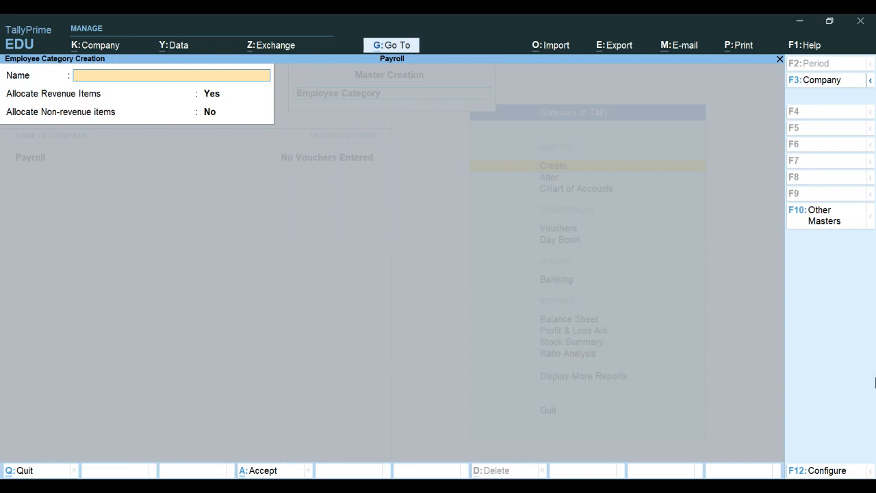
Step: Create the Managerial employee category with revenue item allocation kept at Yes
{"action": "type", "text": "A"}
{"action": "key", "text": "BackSpace"}
{"action": "type", "text": "Managerial"}
{"action": "key", "text": "Return"}
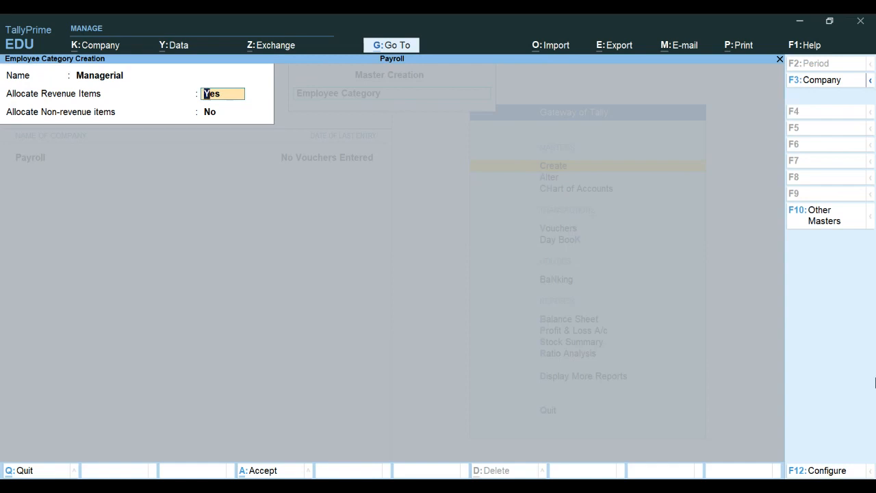
{"action": "key", "text": "Return"}
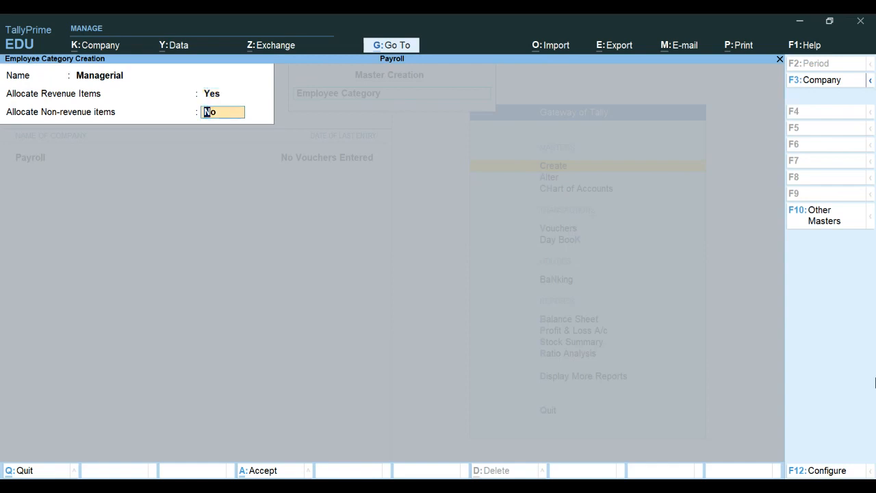
{"action": "key", "text": "Return"}
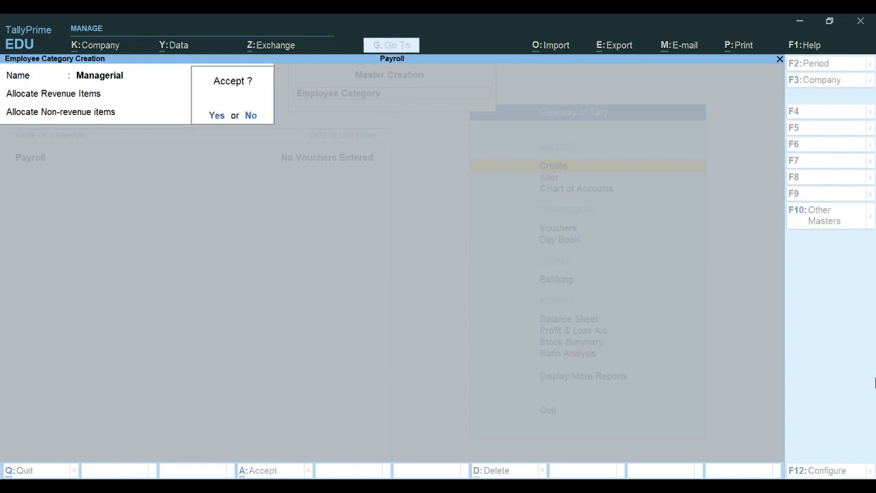
{"action": "key", "text": "Return"}
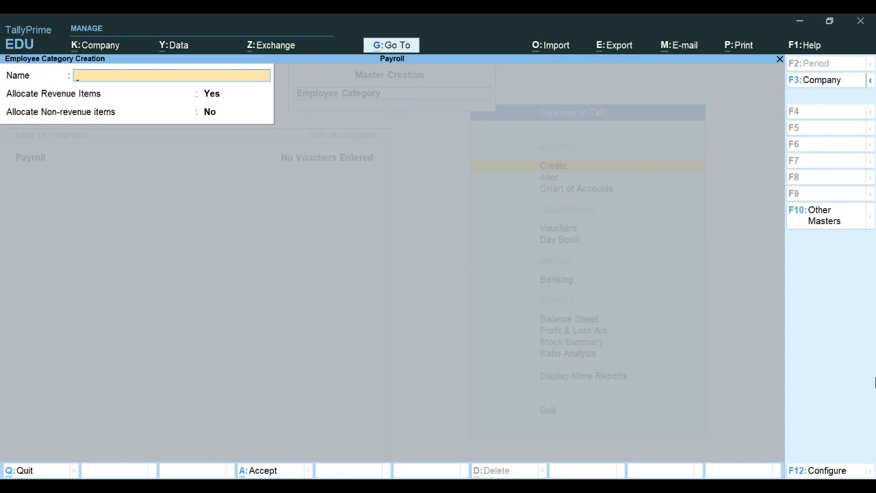
Step: Create the Executive employee category, then leave employee category creation
{"action": "type", "text": "Executive"}
{"action": "key", "text": "Return"}
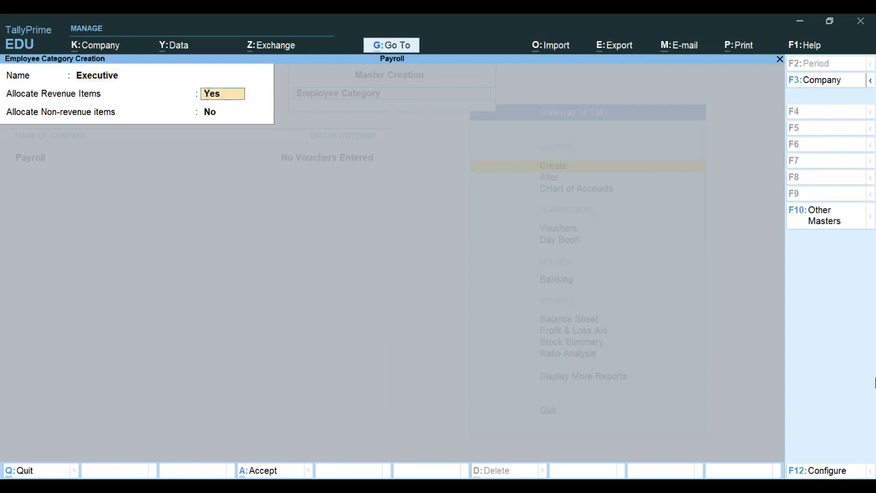
{"action": "key", "text": "Return"}
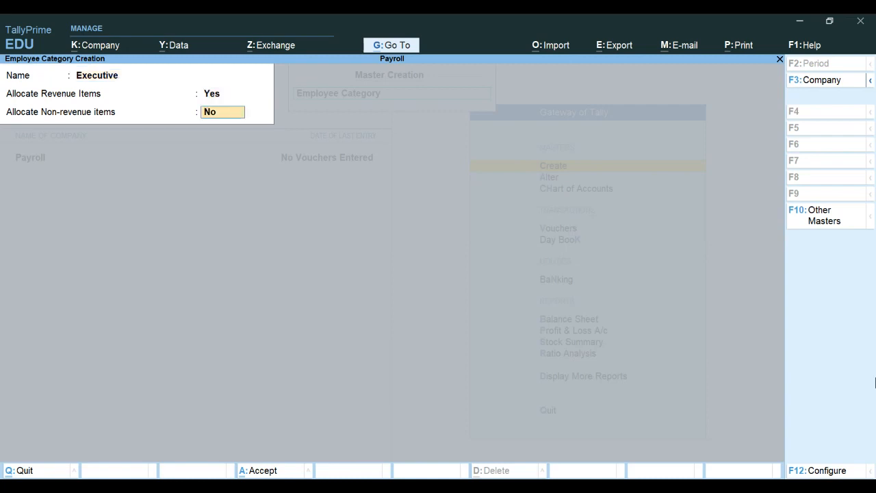
{"action": "key", "text": "Return"}
{"action": "key", "text": "Return"}
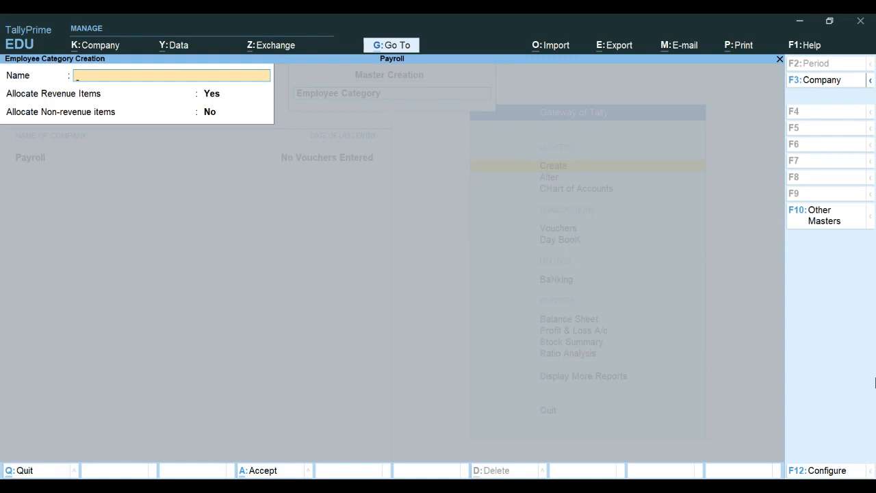
{"action": "key", "text": "Escape"}
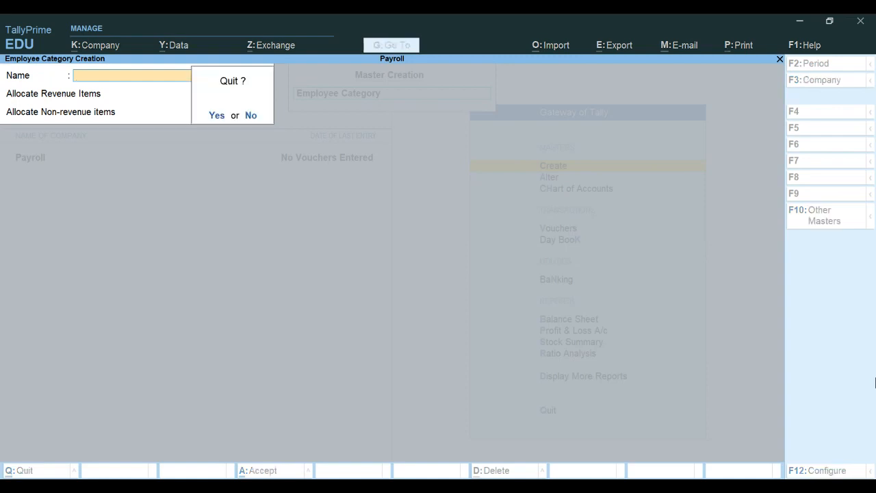
{"action": "key", "text": "Return"}
Step: Open a blank Employee Group Creation form from the list of masters
{"action": "key", "text": "Down"}
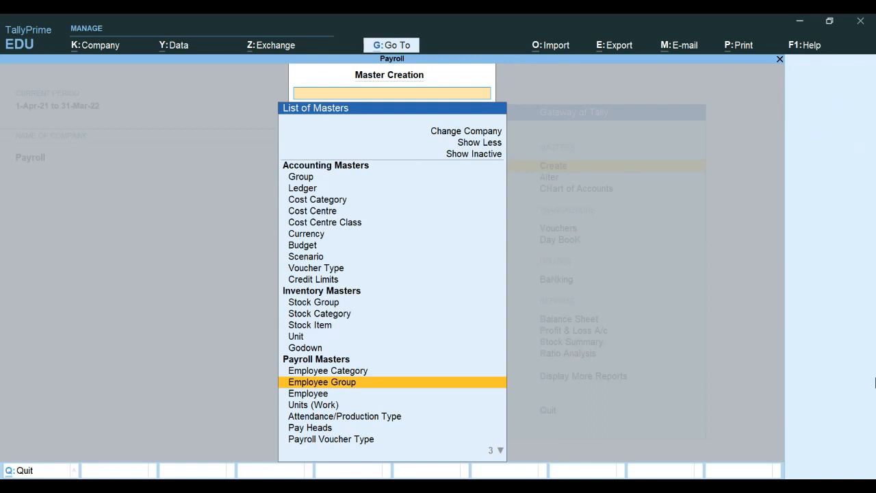
{"action": "key", "text": "Return"}
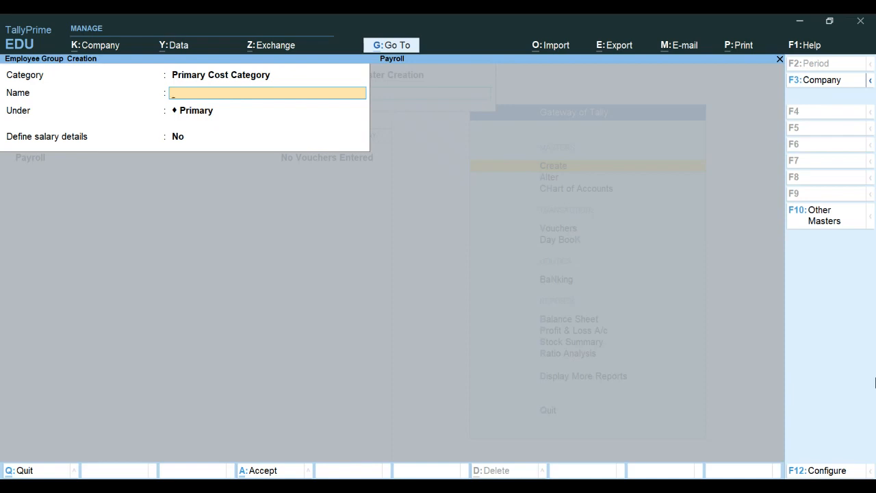
Step: Create the Accounts employee group in the Managerial category, under Primary, without salary details
{"action": "key", "text": "BackSpace"}
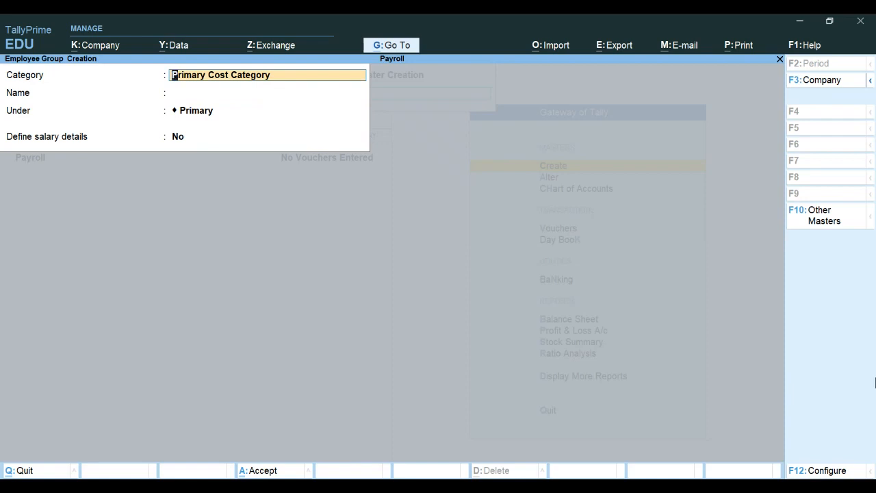
{"action": "key", "text": "space"}
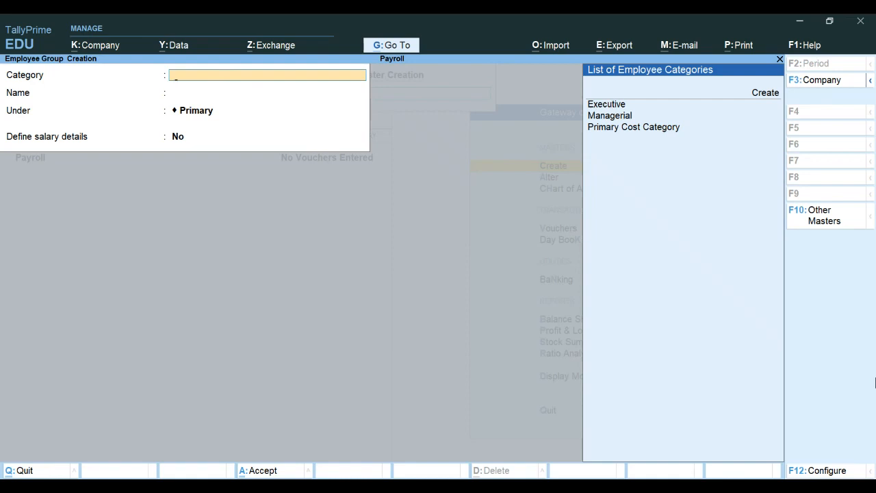
{"action": "key", "text": "Up"}
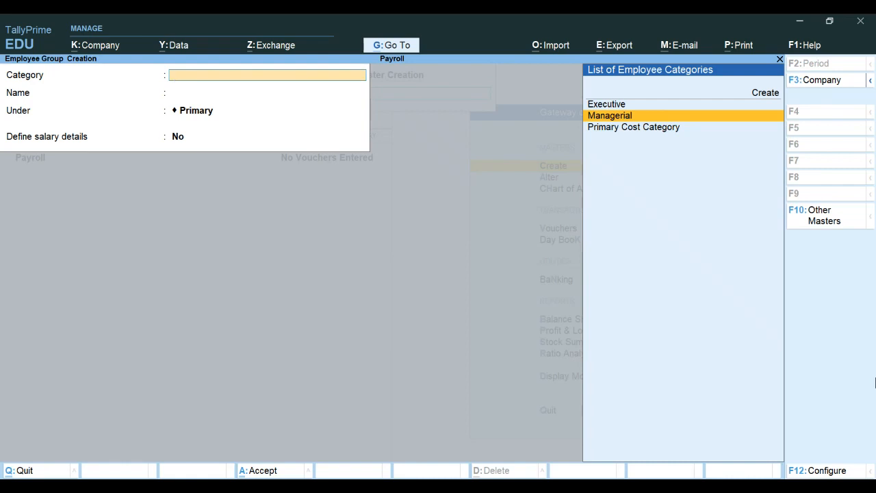
{"action": "key", "text": "Return"}
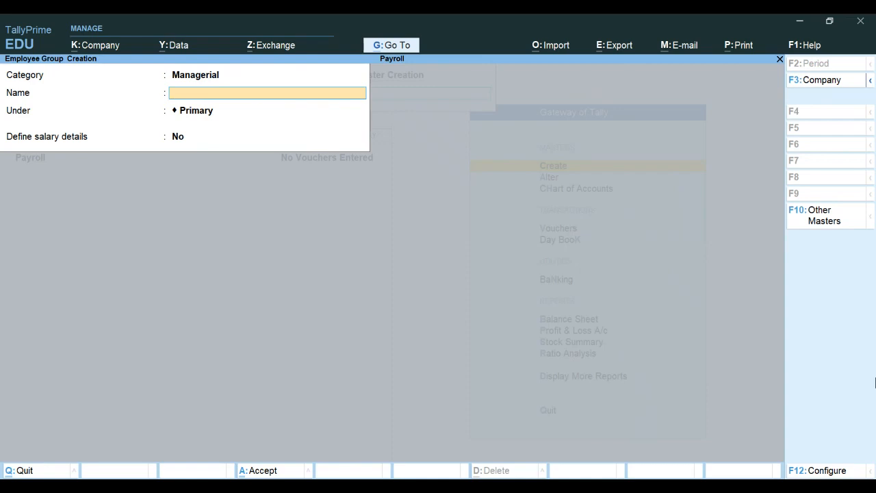
{"action": "type", "text": "Accounts"}
{"action": "key", "text": "Return"}
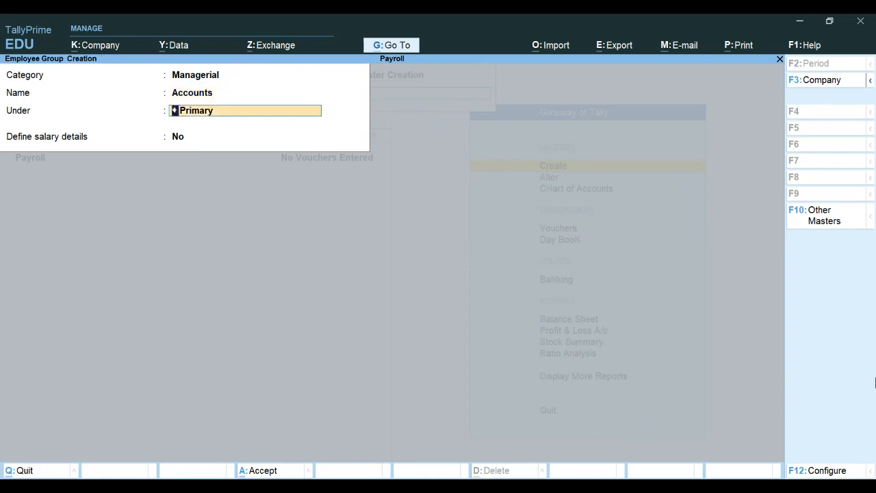
{"action": "key", "text": "Return"}
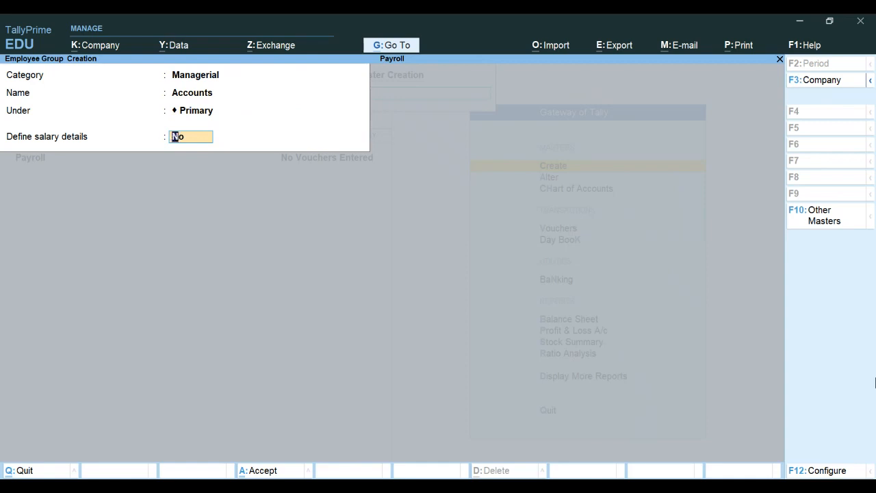
{"action": "key", "text": "Return"}
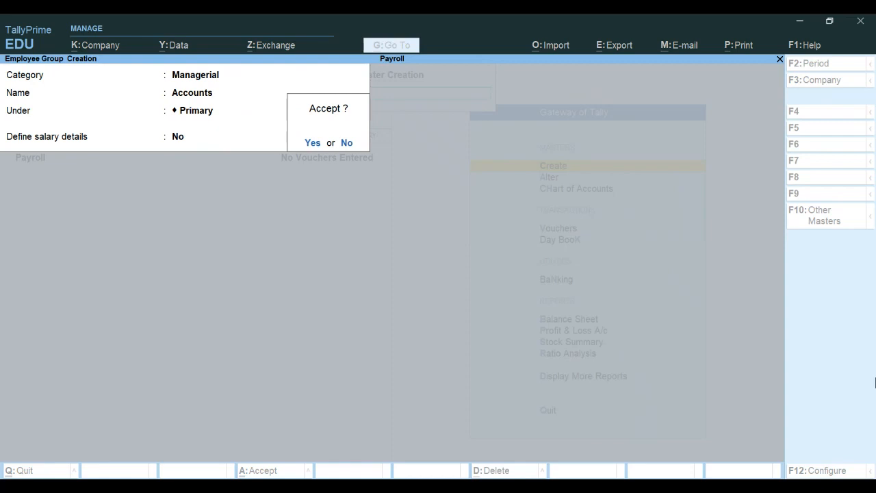
{"action": "key", "text": "Return"}
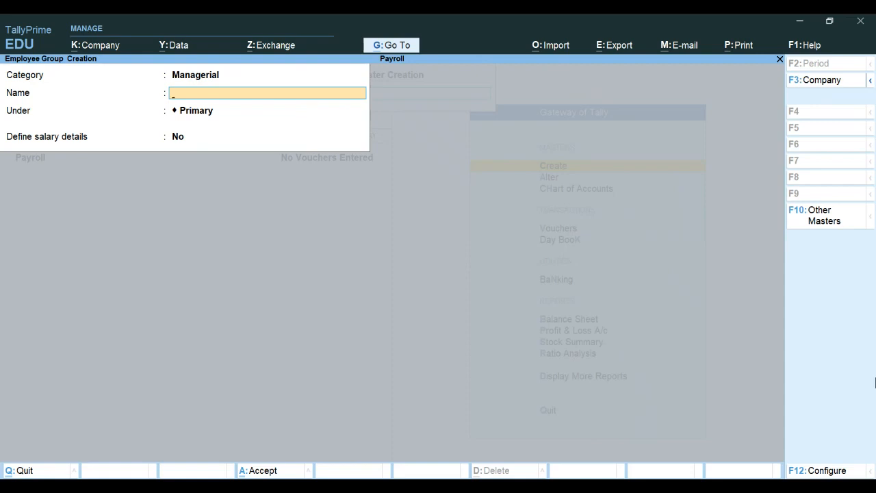
Step: Create the Sales employee group under Primary without salary details
{"action": "type", "text": "Sales"}
{"action": "key", "text": "Return"}
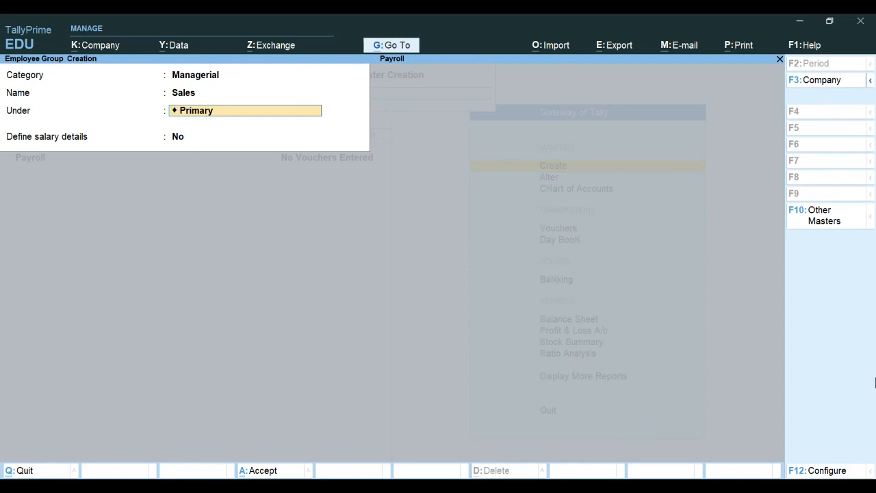
{"action": "key", "text": "Return"}
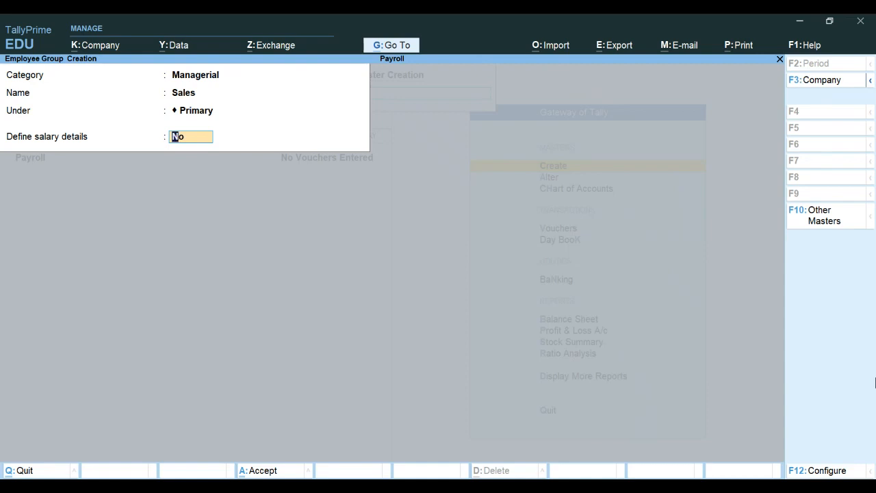
{"action": "key", "text": "Return"}
{"action": "key", "text": "Return"}
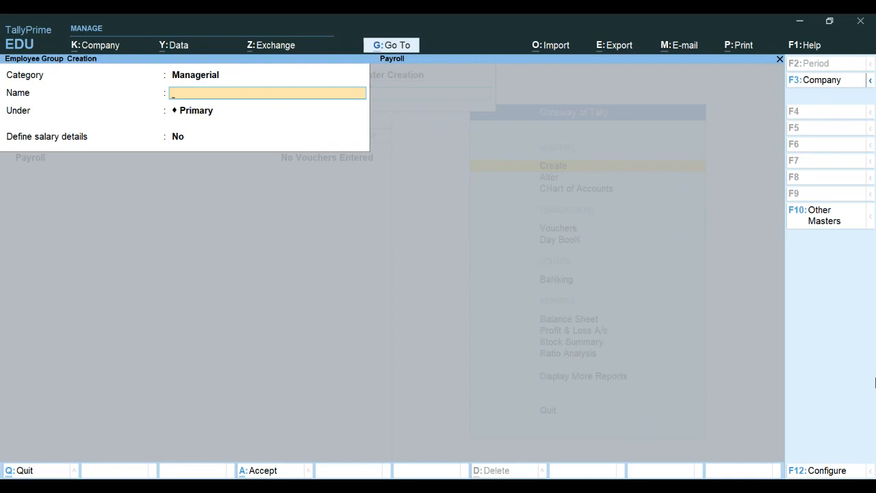
{"action": "key", "text": "BackSpace"}
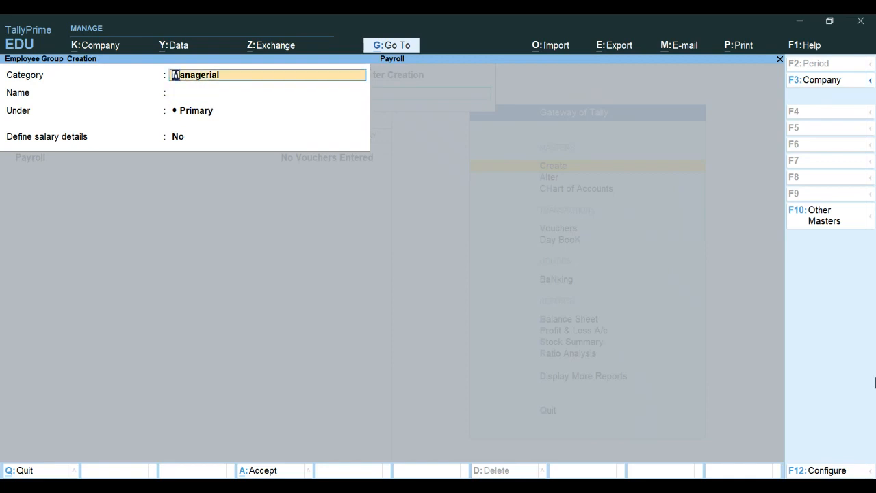
Step: Create the Human Resource employee group in the Executive category under Primary
{"action": "key", "text": "BackSpace"}
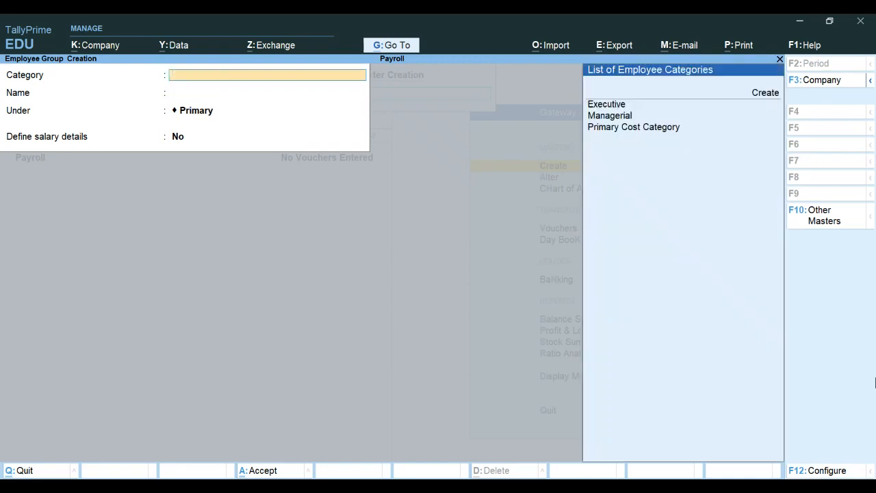
{"action": "key", "text": "Down"}
{"action": "key", "text": "Down"}
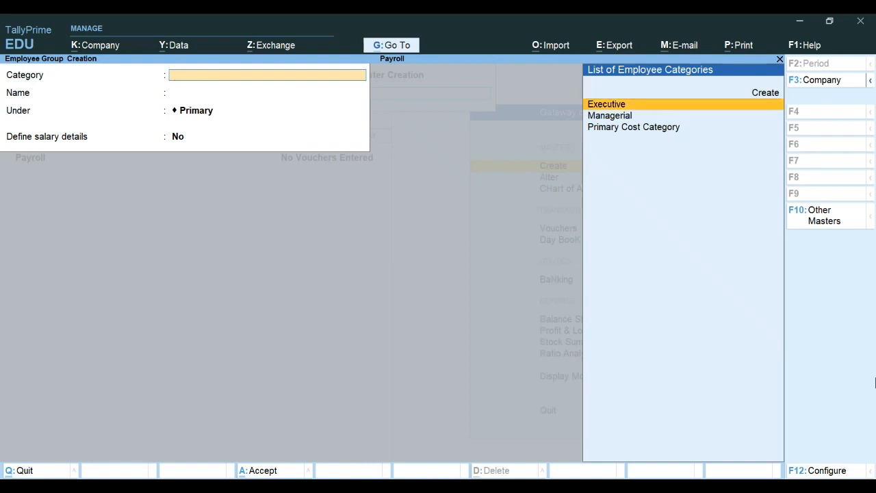
{"action": "key", "text": "Return"}
{"action": "type", "text": "Human Resource"}
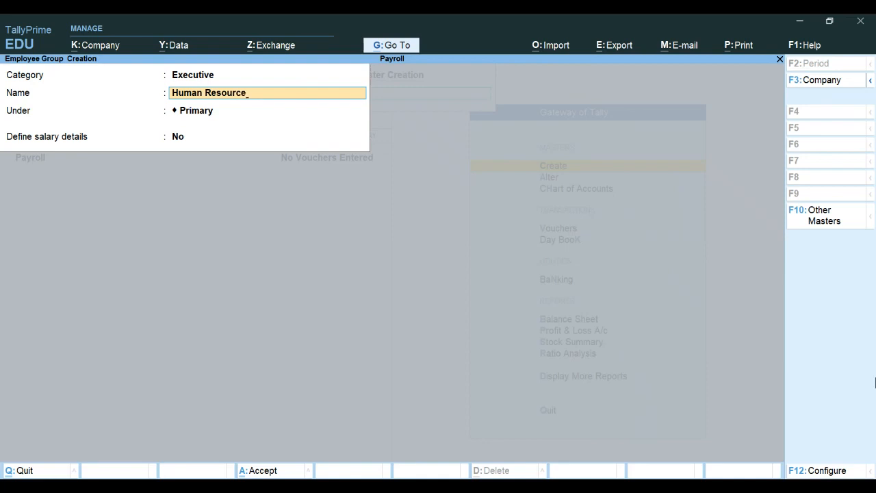
{"action": "key", "text": "Return"}
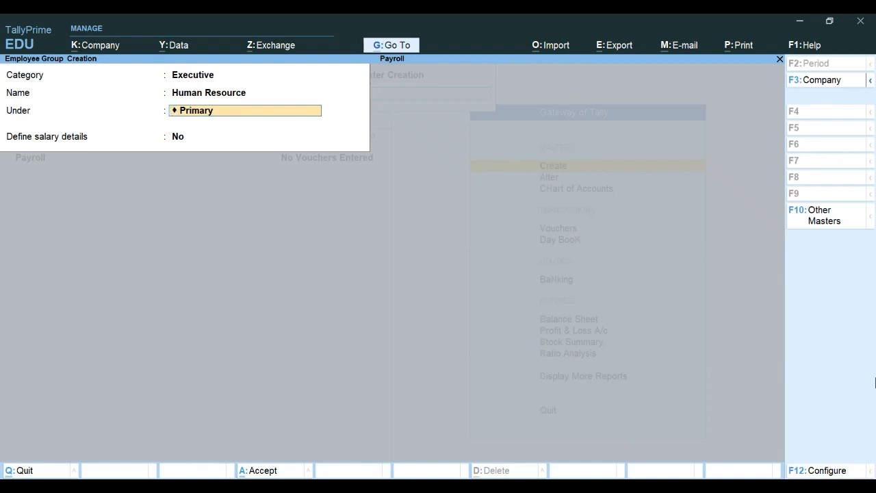
{"action": "key", "text": "Return"}
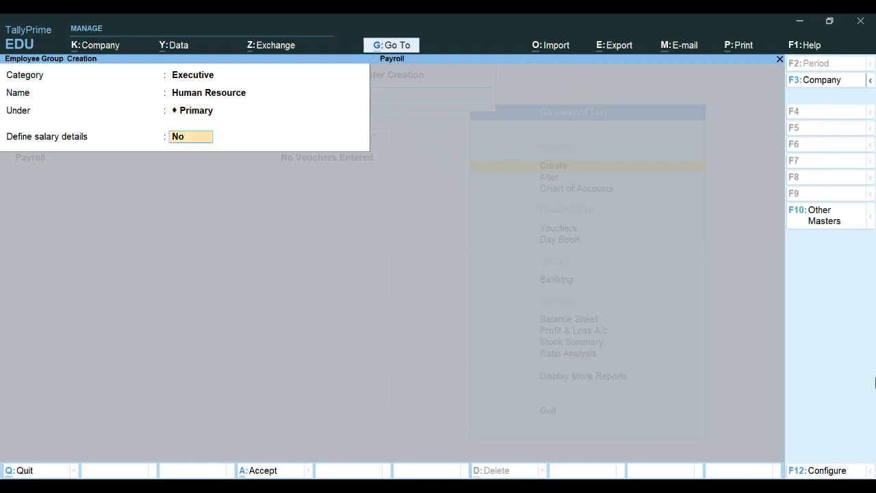
{"action": "key", "text": "Return"}
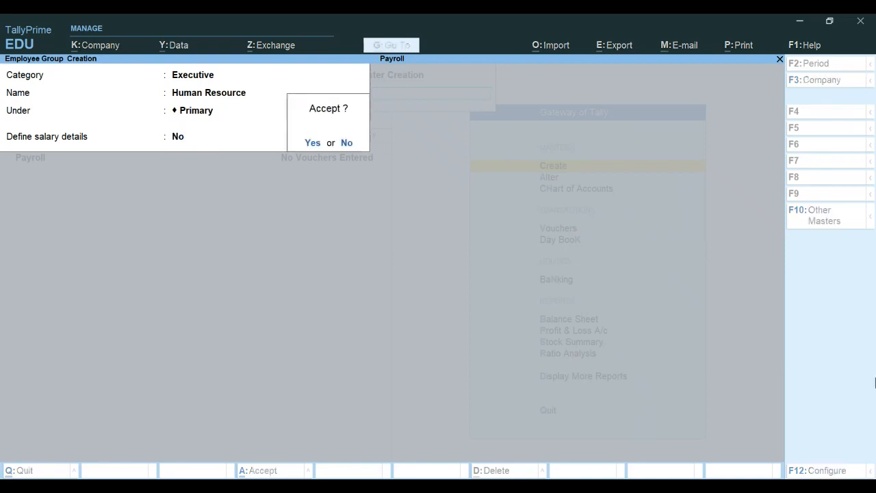
{"action": "key", "text": "Return"}
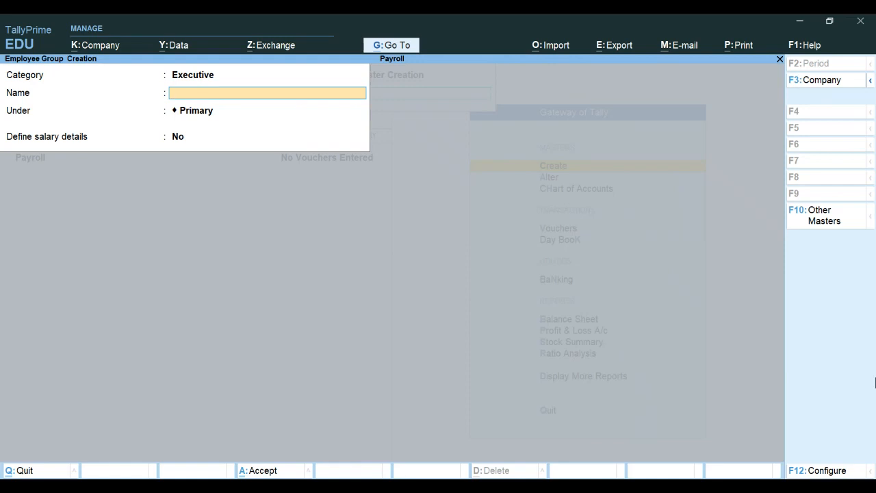
Step: Create the Administration employee group under Primary, without salary details
{"action": "type", "text": "Administration"}
{"action": "key", "text": "Return"}
{"action": "key", "text": "Return"}
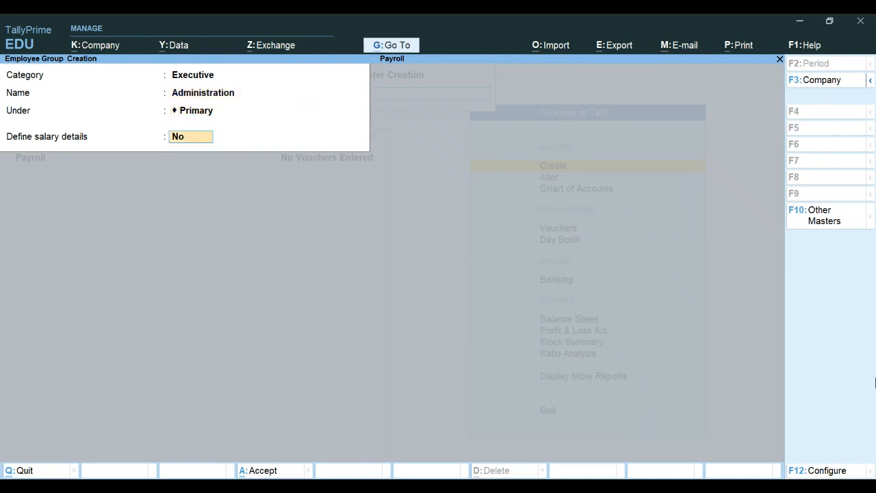
{"action": "key", "text": "Return"}
{"action": "key", "text": "Return"}
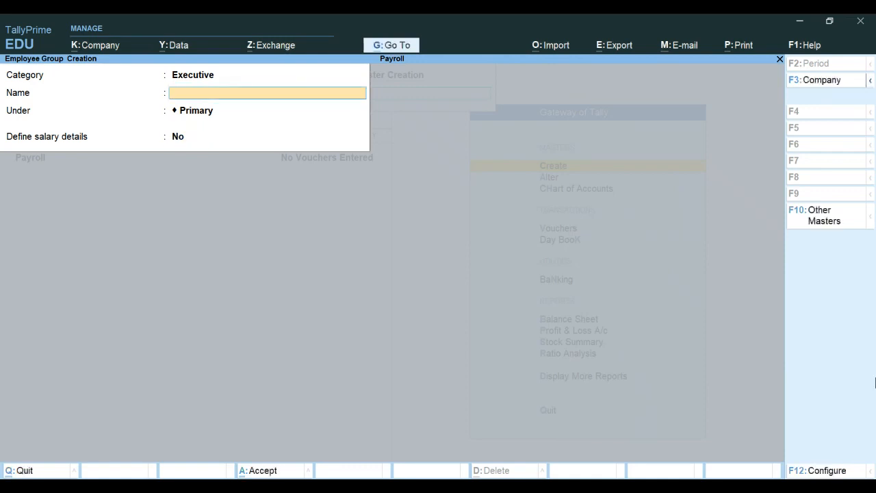
{"action": "key", "text": "Escape"}
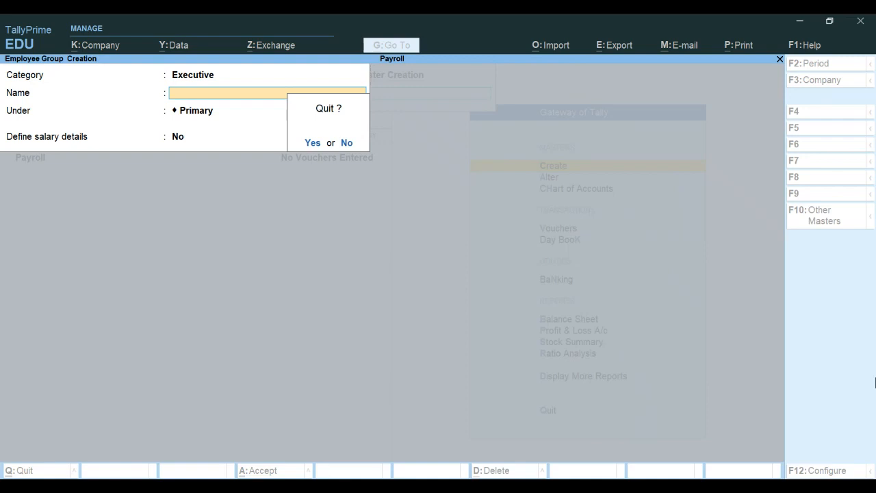
Step: Quit Employee Group Creation and open Units (Work) from the List of Masters
{"action": "key", "text": "y"}
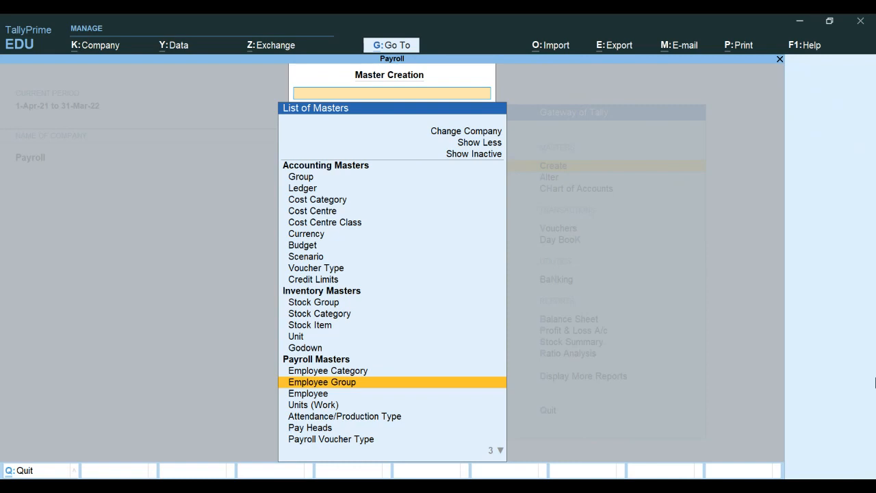
{"action": "key", "text": "Up"}
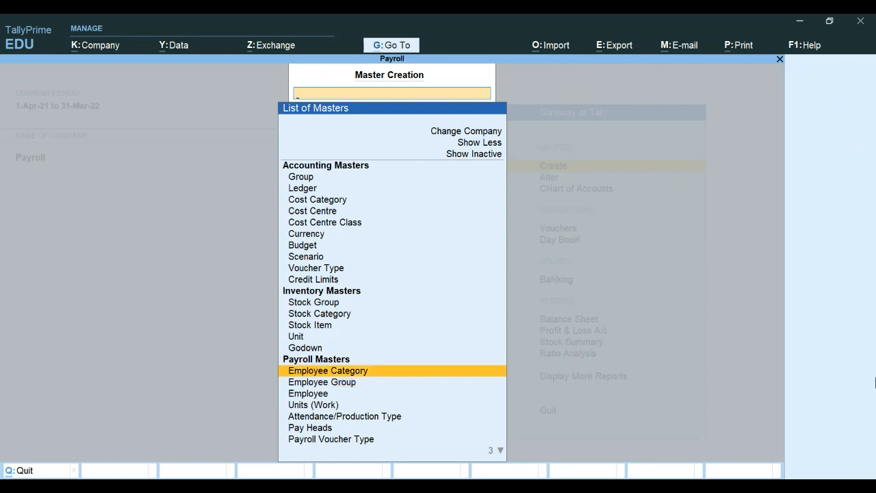
{"action": "key", "text": "Down"}
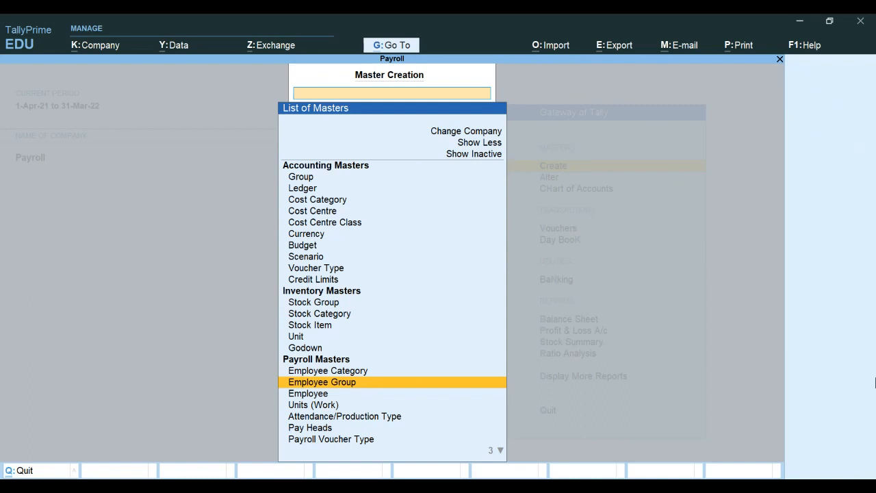
{"action": "key", "text": "Down"}
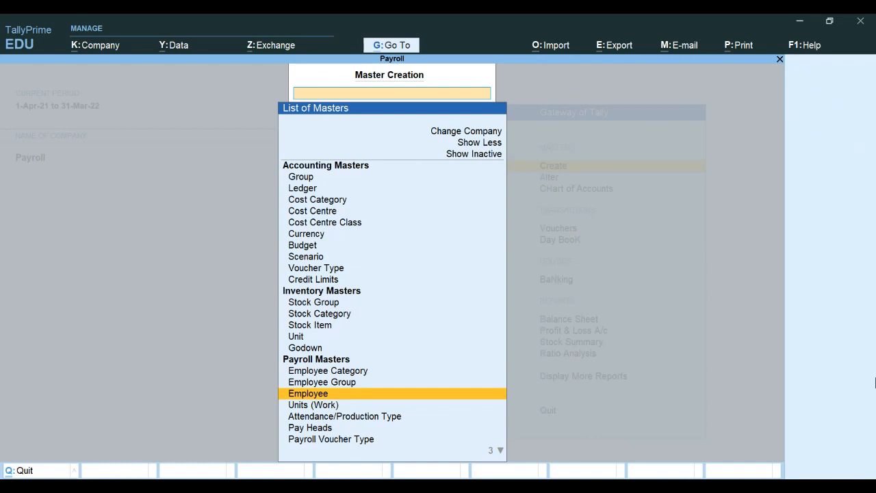
{"action": "key", "text": "Down"}
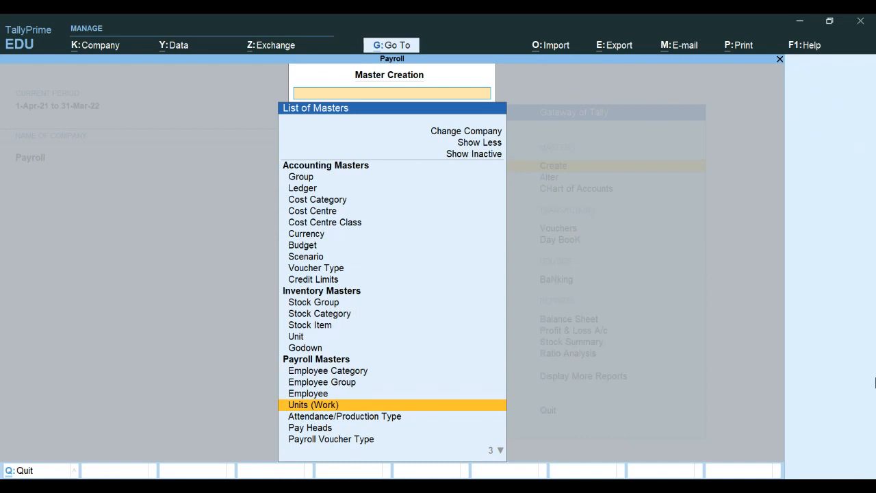
{"action": "key", "text": "Return"}
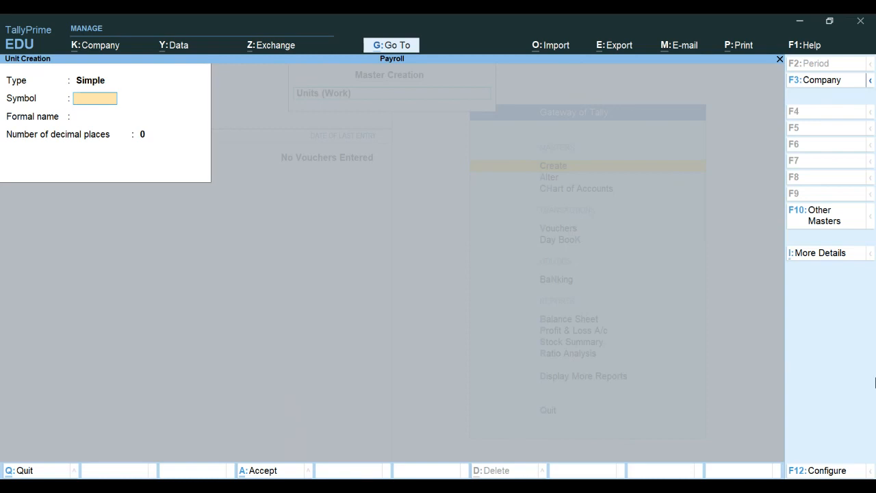
Step: Create the work unit Hrs. with formal name Hours and 0 decimal places
{"action": "type", "text": "Hrs."}
{"action": "key", "text": "Return"}
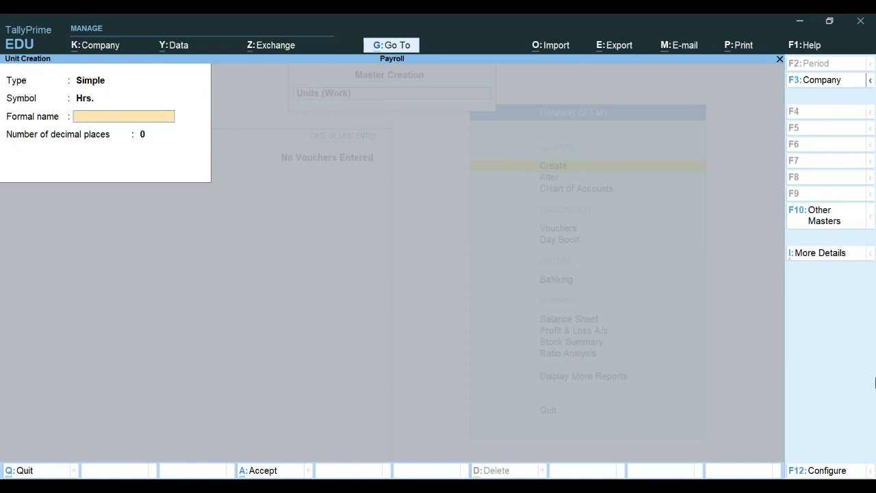
{"action": "type", "text": "rs"}
{"action": "key", "text": "Return"}
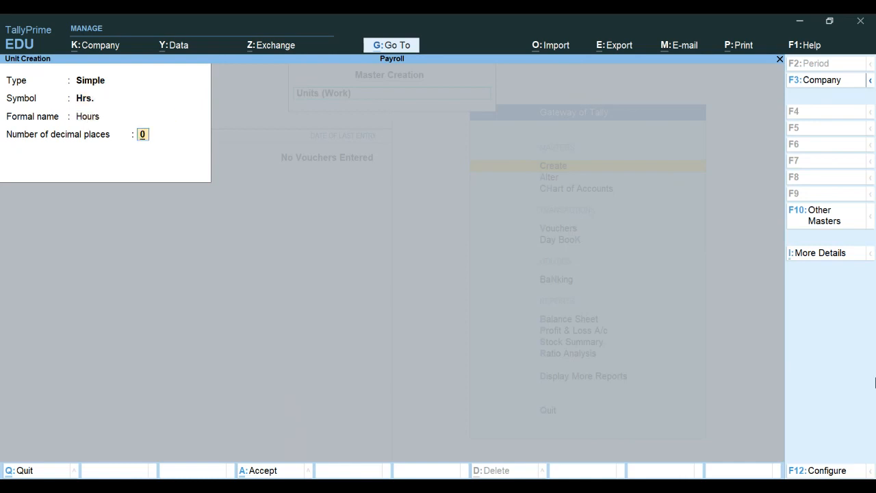
{"action": "key", "text": "Return"}
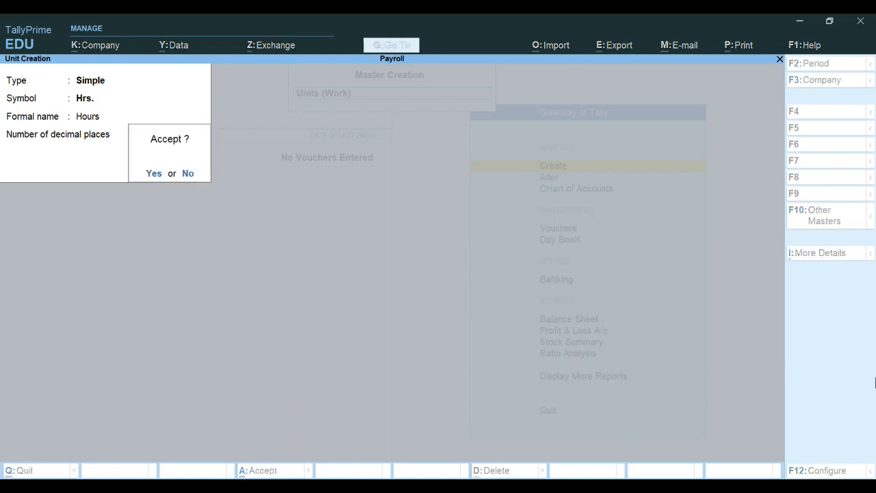
{"action": "key", "text": "Return"}
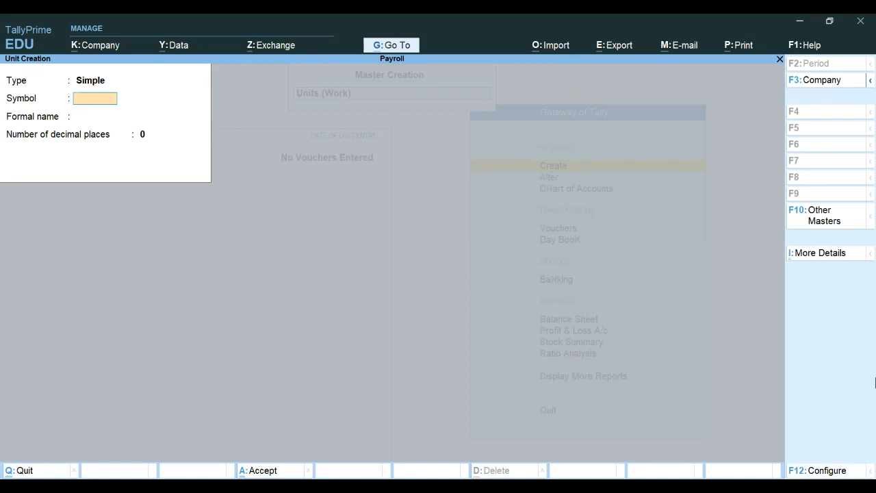
Step: Create the work unit Mins with formal name Minutes and 0 decimal places
{"action": "type", "text": "Mins"}
{"action": "key", "text": "Return"}
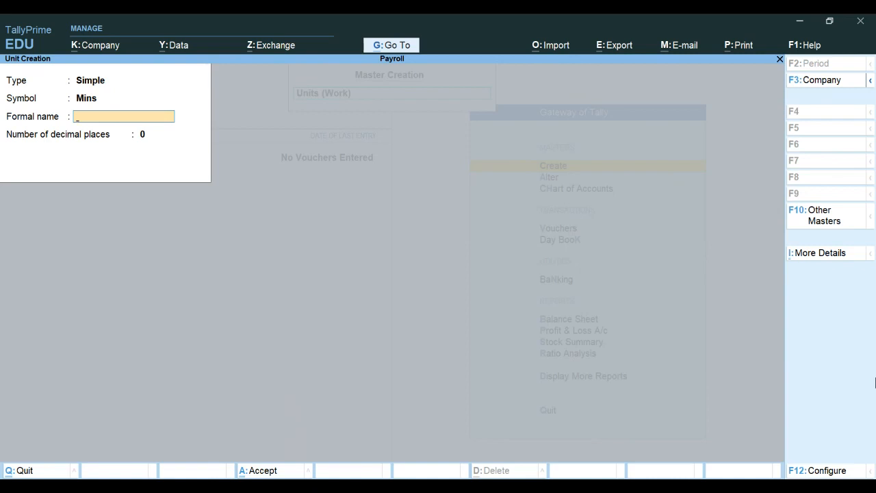
{"action": "type", "text": "Minutes"}
{"action": "key", "text": "Return"}
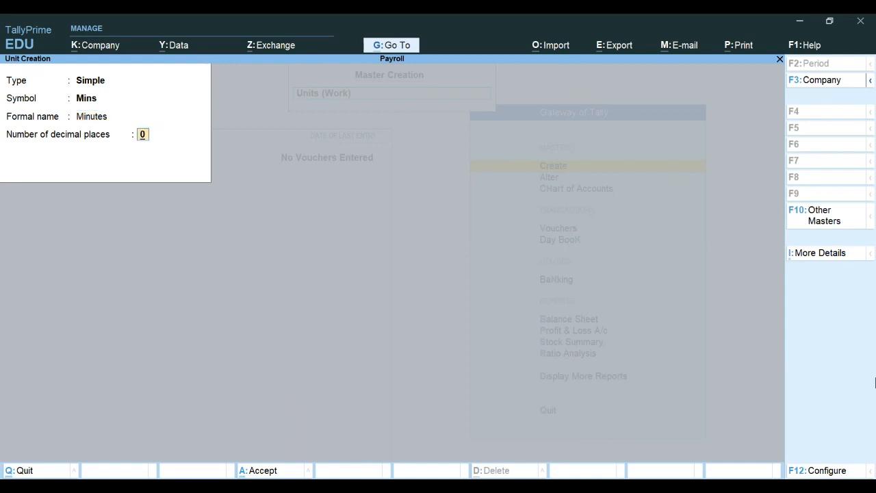
{"action": "key", "text": "Return"}
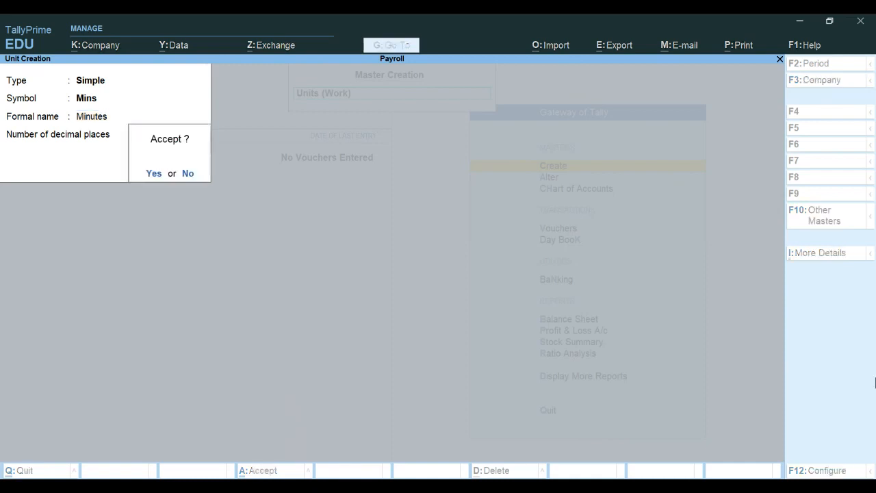
{"action": "key", "text": "Return"}
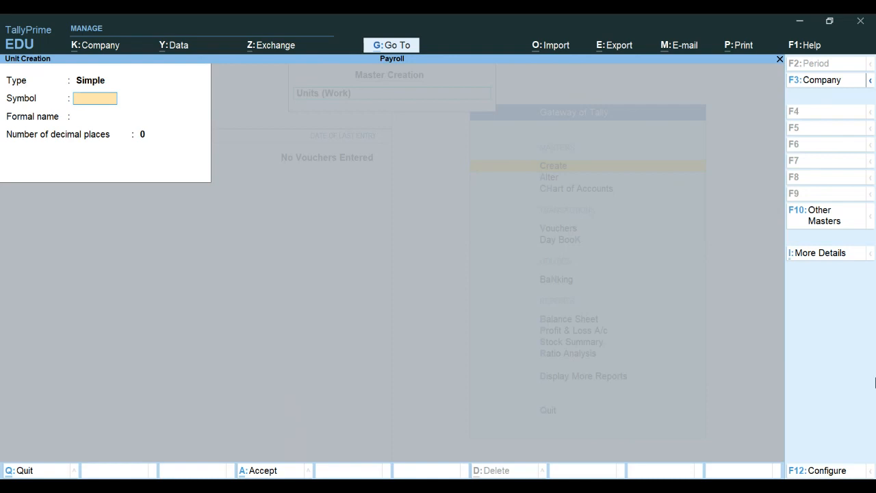
{"action": "key", "text": "Escape"}
{"action": "key", "text": "Return"}
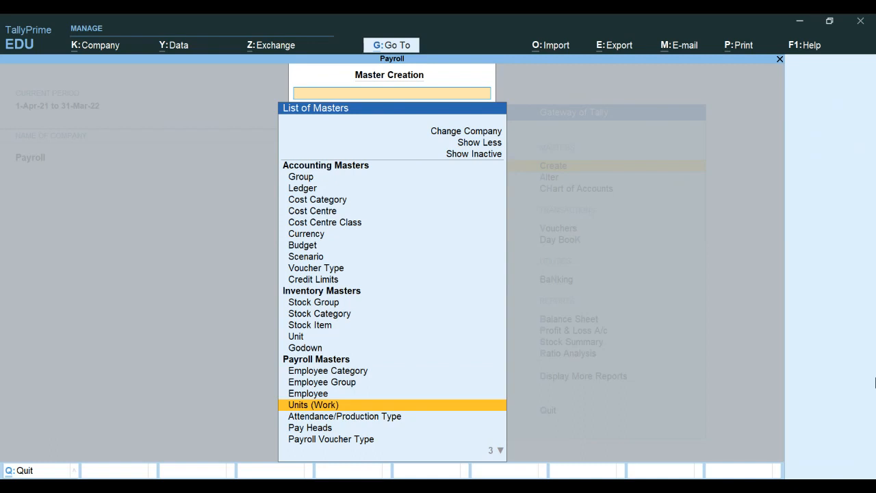
{"action": "key", "text": "Return"}
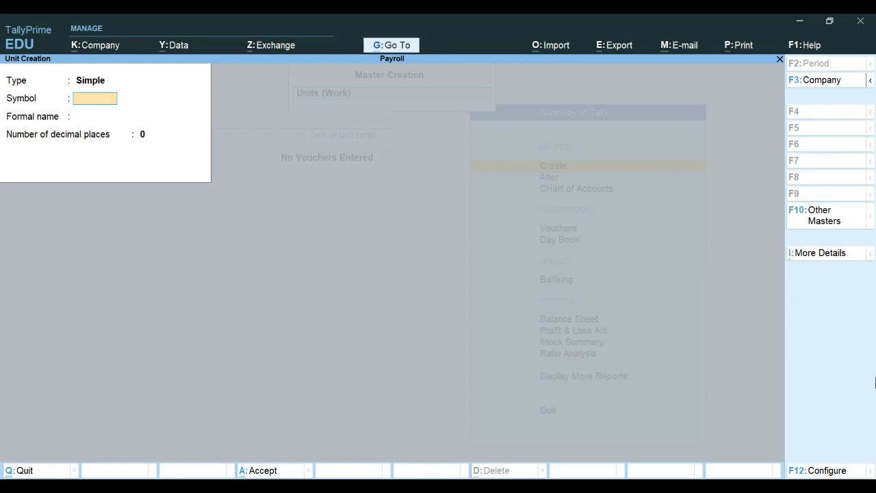
Step: Fill in a Compound unit Hrs. of 60 Mins, then exit unit creation
{"action": "key", "text": "BackSpace"}
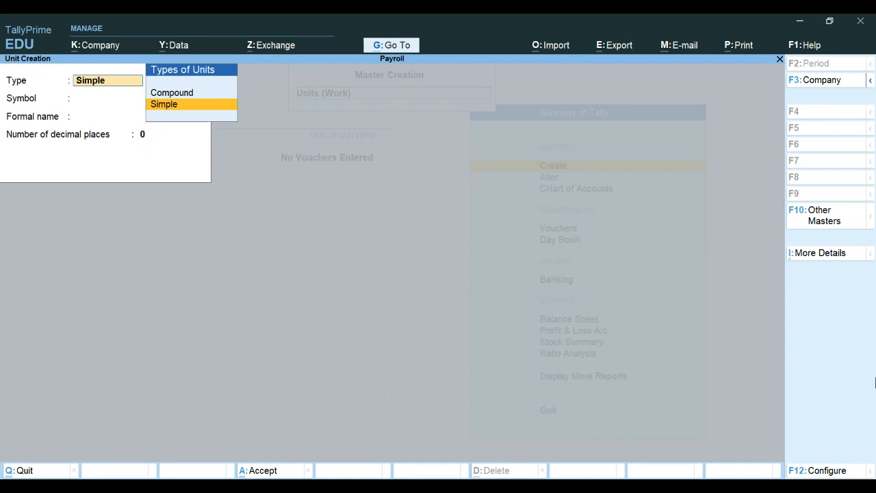
{"action": "key", "text": "Up"}
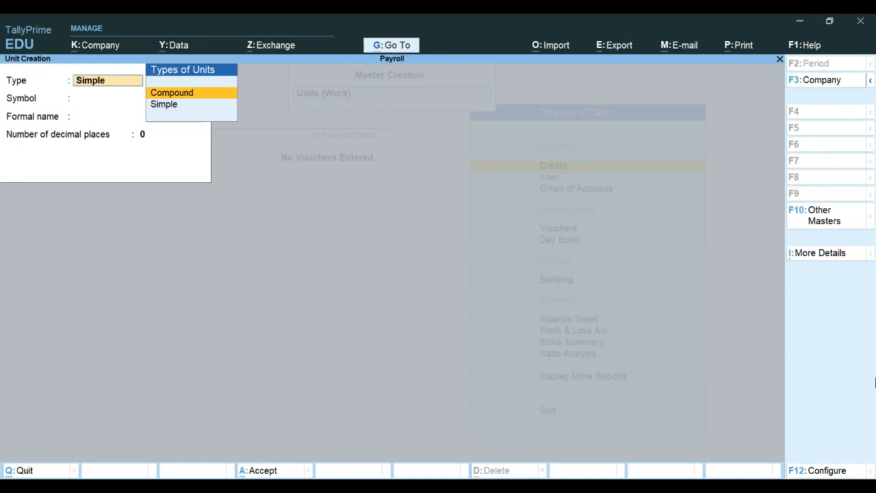
{"action": "key", "text": "Return"}
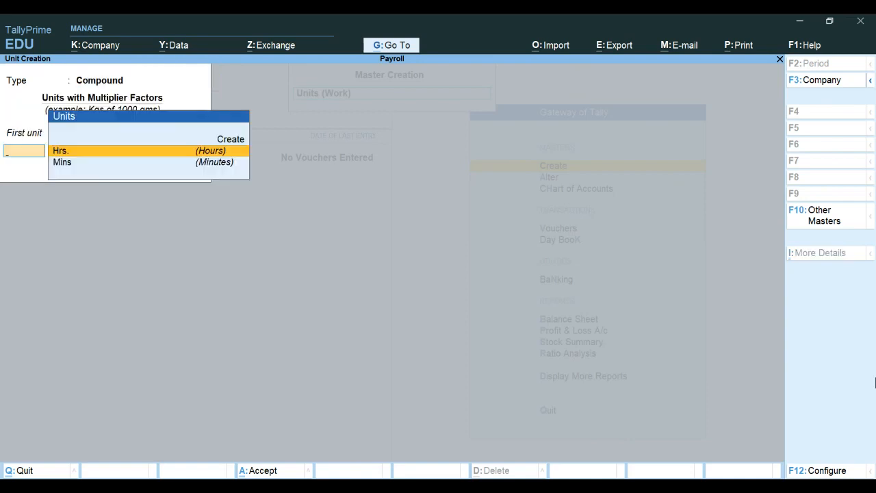
{"action": "key", "text": "Return"}
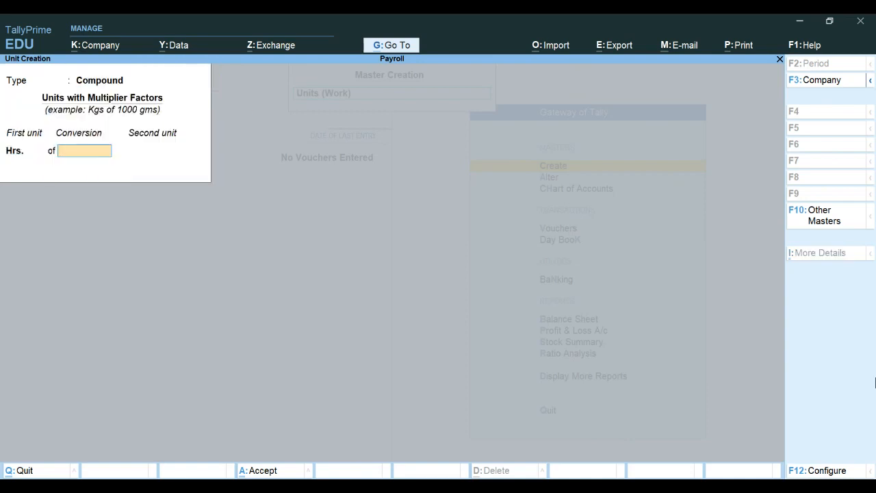
{"action": "type", "text": "60"}
{"action": "key", "text": "Return"}
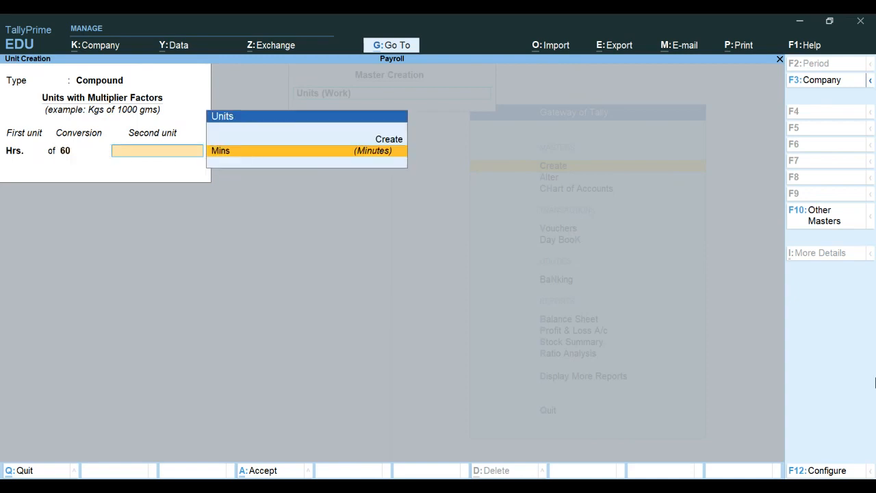
{"action": "key", "text": "Return"}
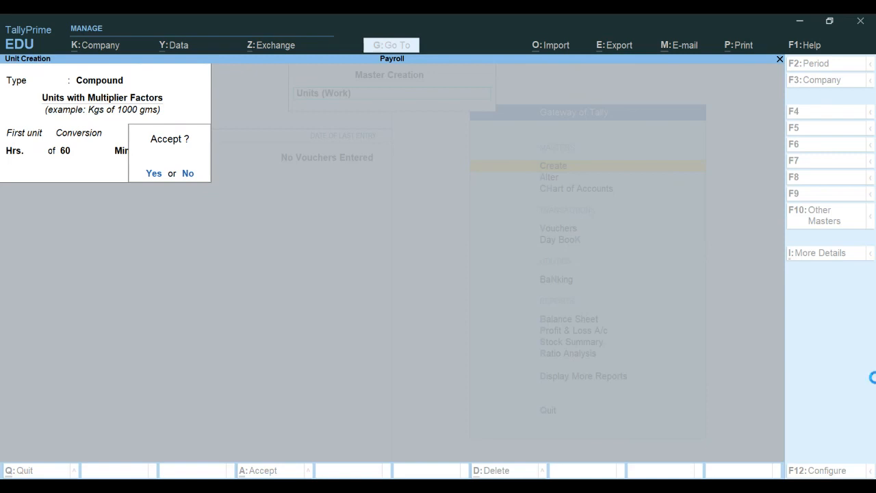
{"action": "key", "text": "n"}
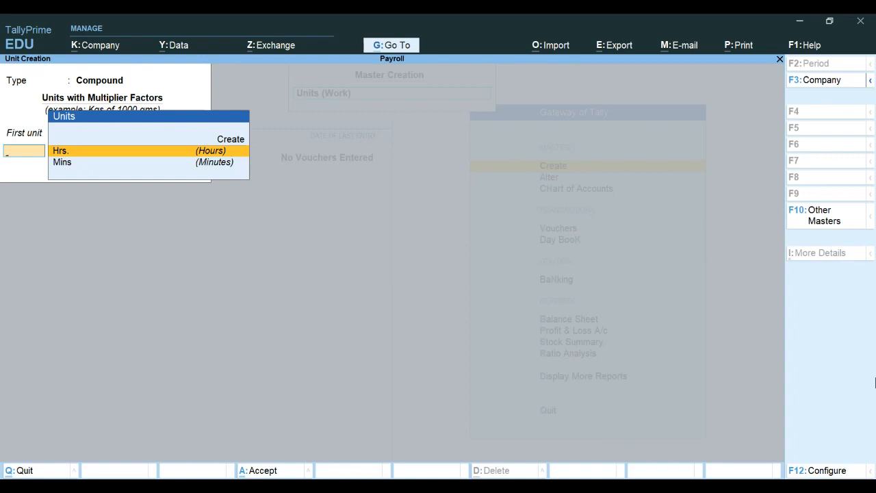
{"action": "key", "text": "Escape"}
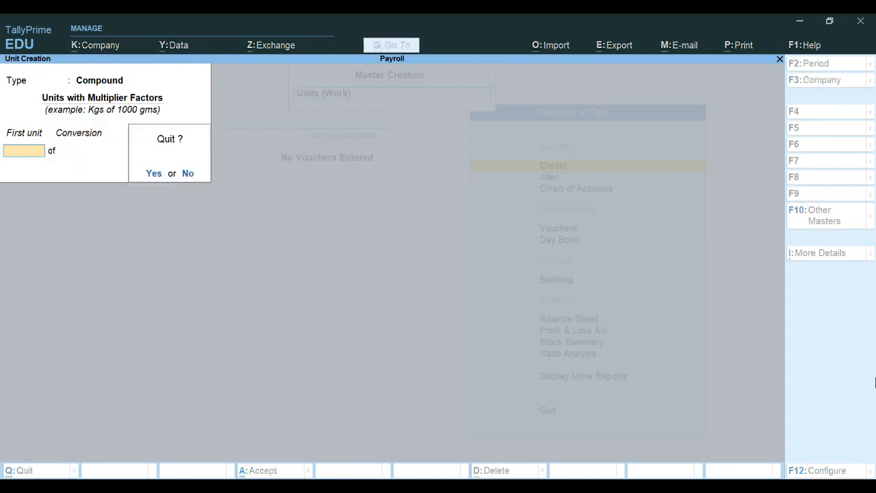
{"action": "key", "text": "y"}
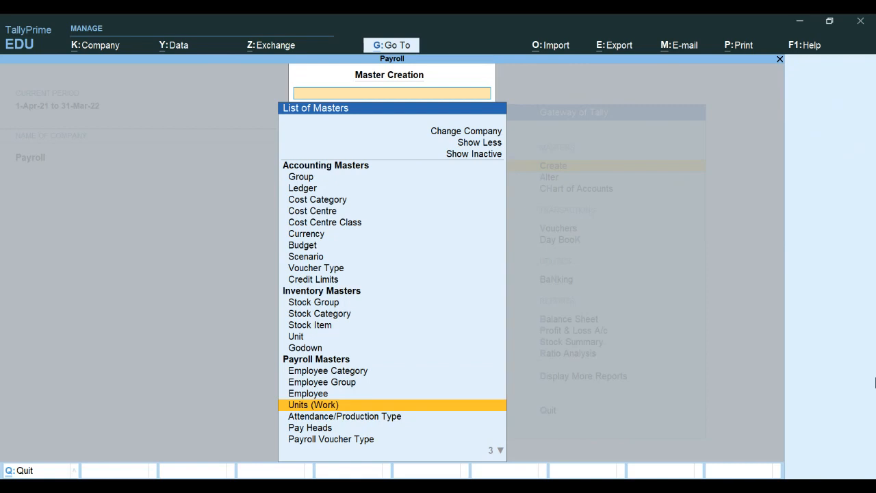
{"action": "key", "text": "Up"}
{"action": "key", "text": "Up"}
{"action": "key", "text": "Up"}
Step: Open Attendance/Production Type creation from the List of Masters
{"action": "key", "text": "Down"}
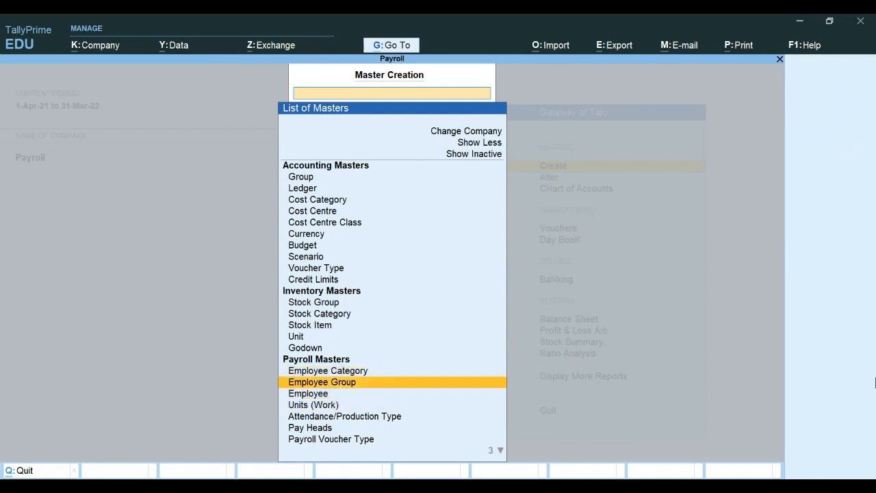
{"action": "key", "text": "Down"}
{"action": "key", "text": "Down"}
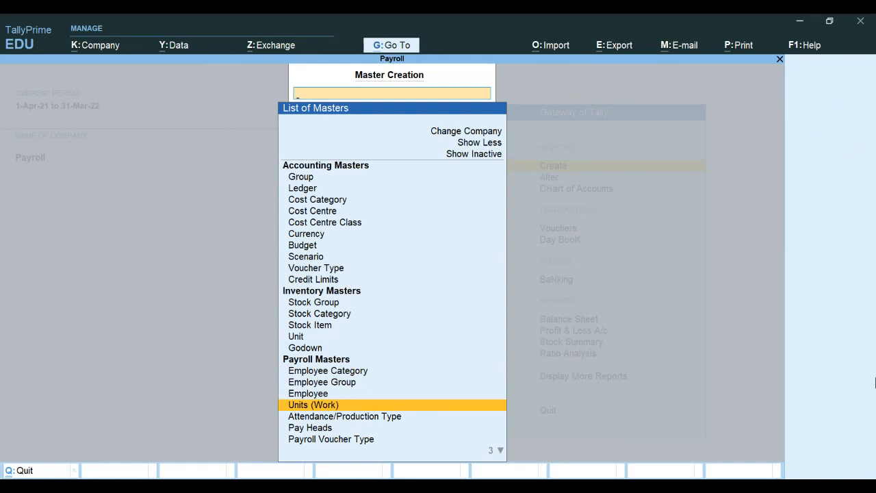
{"action": "key", "text": "Down"}
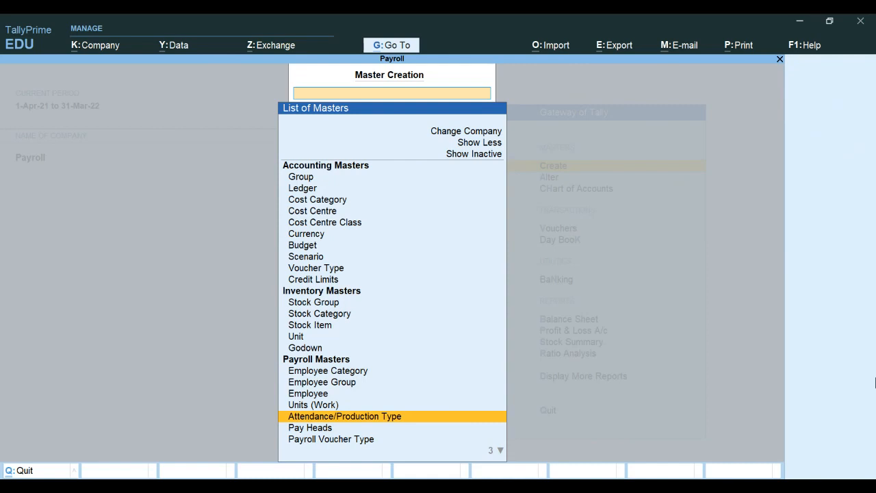
{"action": "key", "text": "Return"}
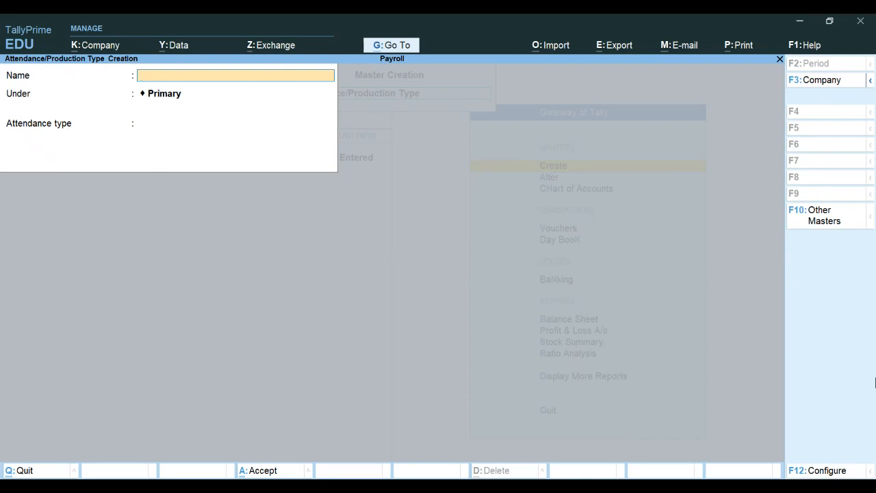
Step: Save attendance type Present under Primary as Attendance / Leave with Pay
{"action": "type", "text": "Present"}
{"action": "key", "text": "Return"}
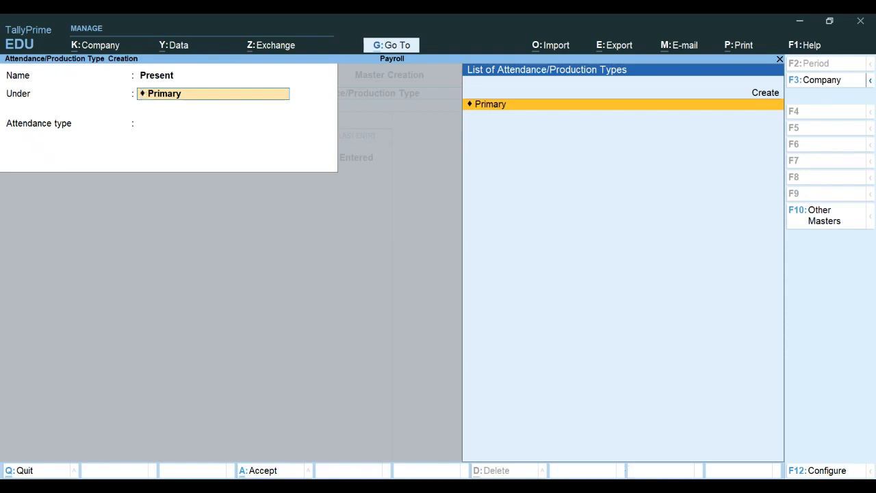
{"action": "left_click", "coordinate": [498, 485]}
{"action": "key", "text": "Return"}
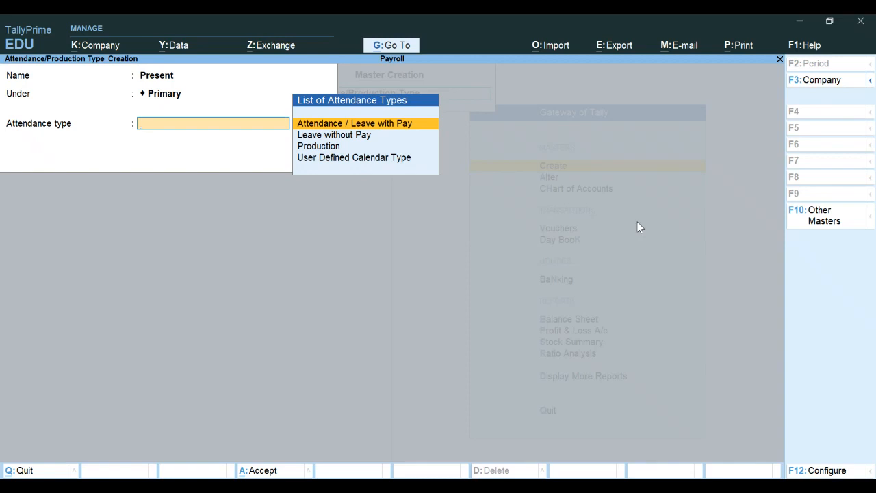
{"action": "key", "text": "Return"}
{"action": "key", "text": "Return"}
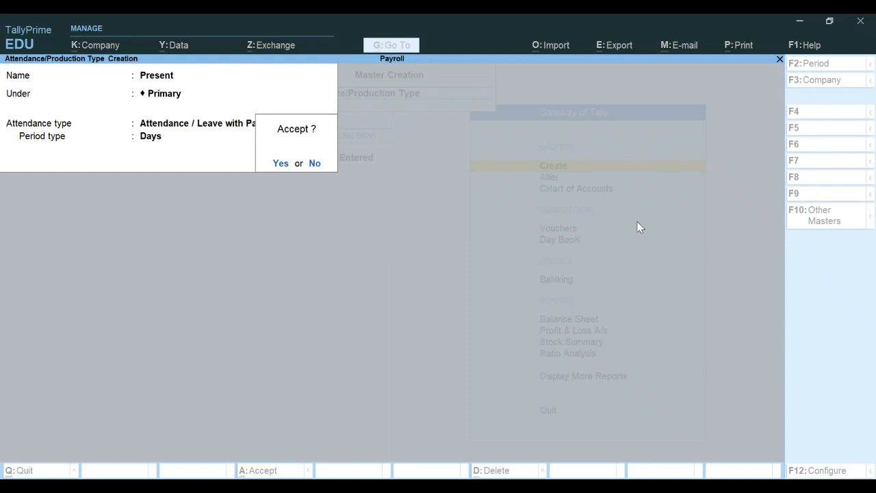
{"action": "key", "text": "Return"}
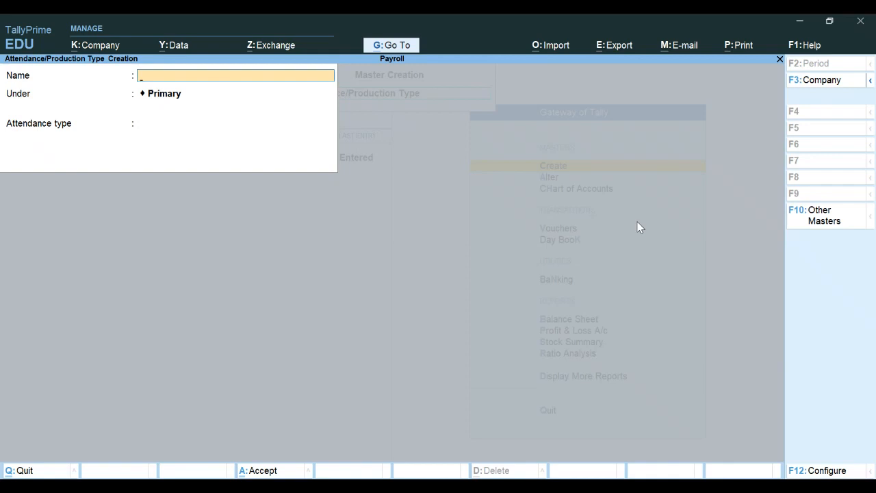
Step: Save Absent under Primary with attendance type Leave without Pay
{"action": "type", "text": "Absent"}
{"action": "key", "text": "Return"}
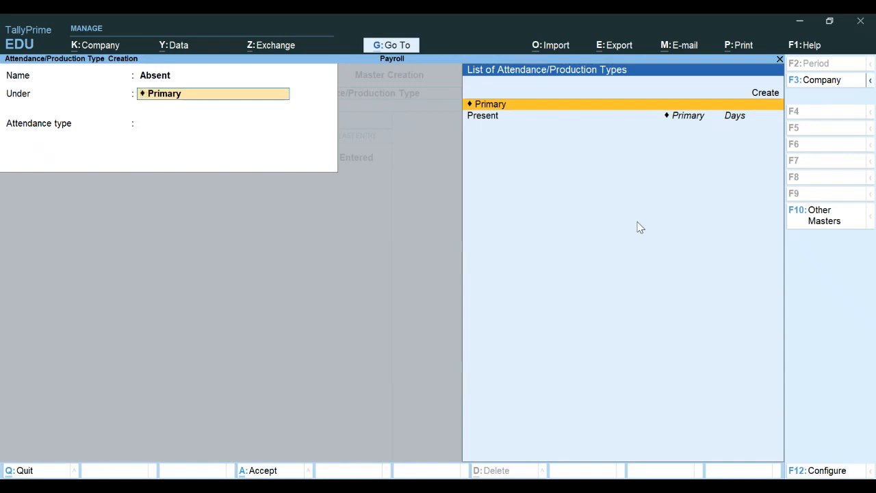
{"action": "key", "text": "Return"}
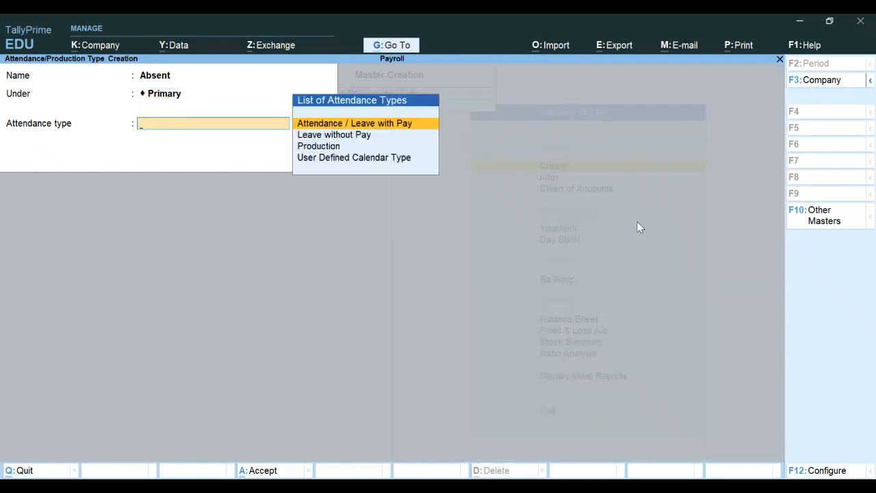
{"action": "key", "text": "Down"}
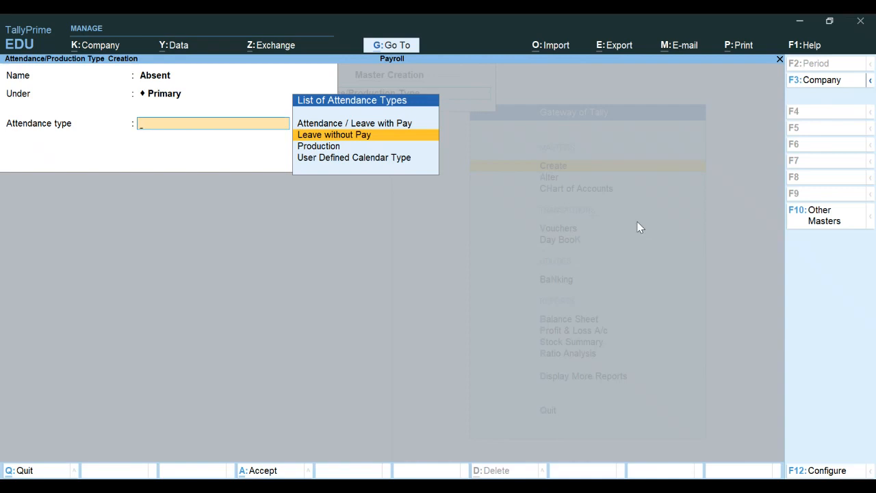
{"action": "key", "text": "Return"}
{"action": "key", "text": "Return"}
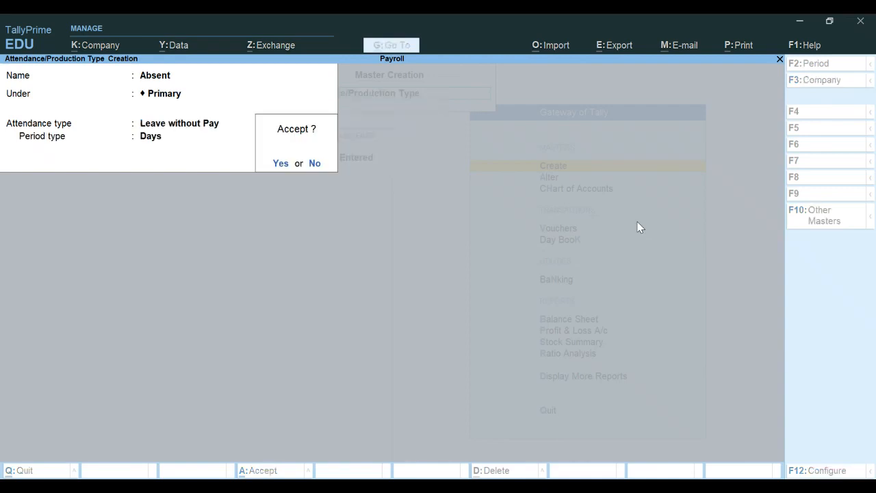
{"action": "key", "text": "Return"}
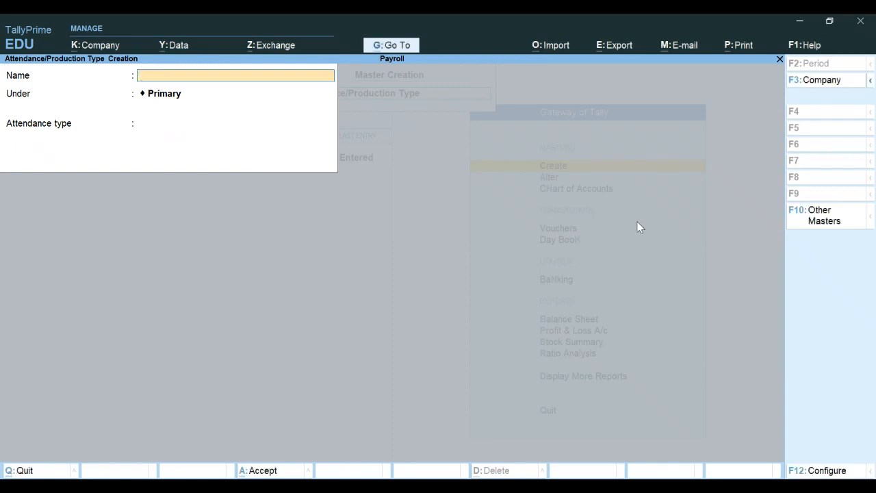
Step: Save Overtime under Primary as a Production type using the Hrs. of 60 Mins unit
{"action": "type", "text": "Overtime"}
{"action": "key", "text": "Return"}
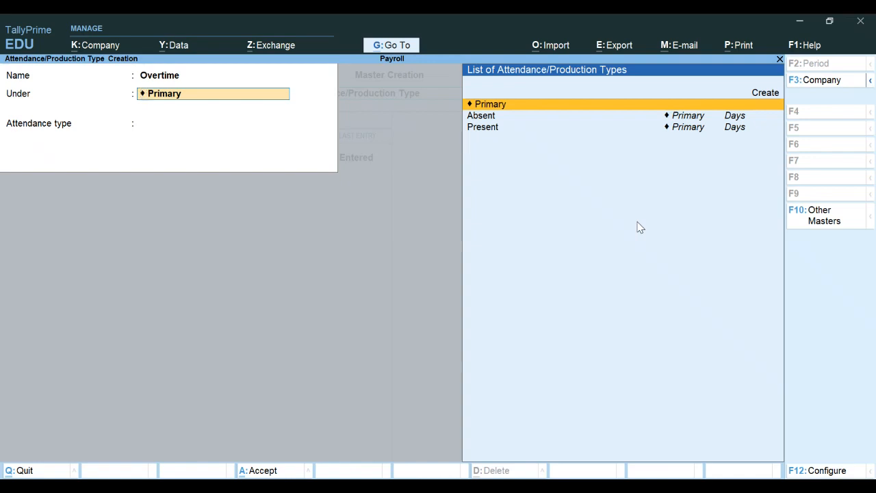
{"action": "key", "text": "Return"}
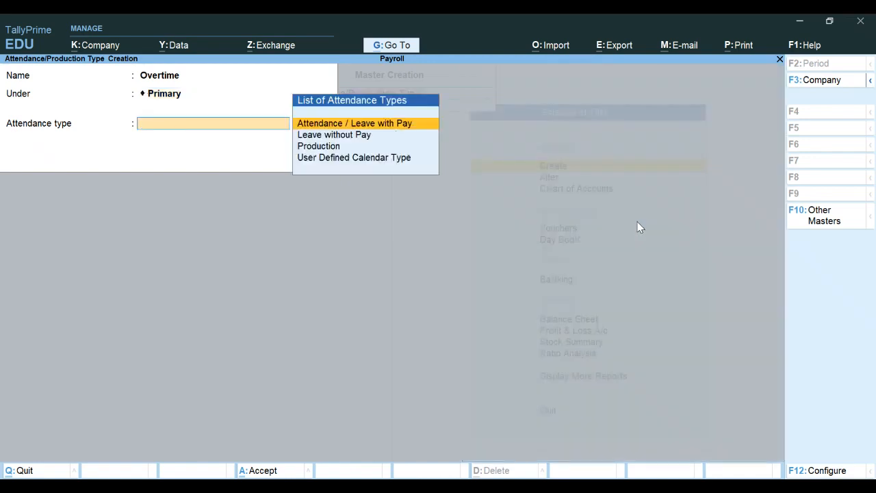
{"action": "key", "text": "Down"}
{"action": "key", "text": "Down"}
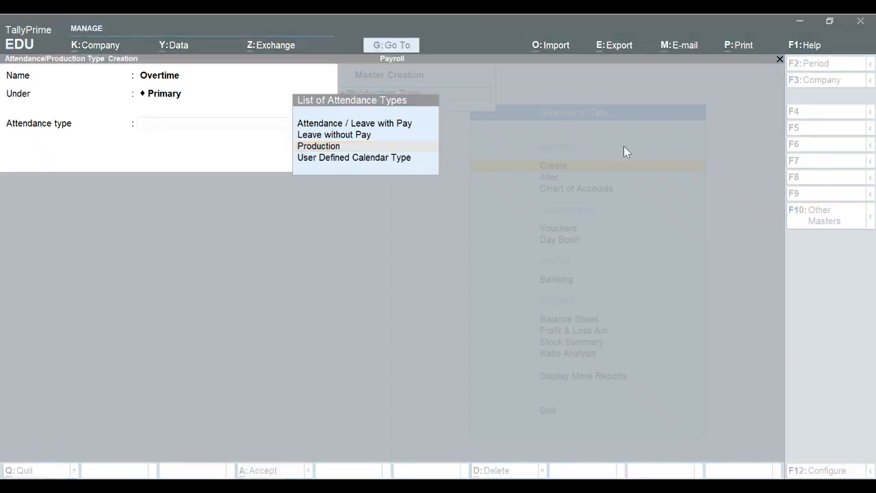
{"action": "key", "text": "Return"}
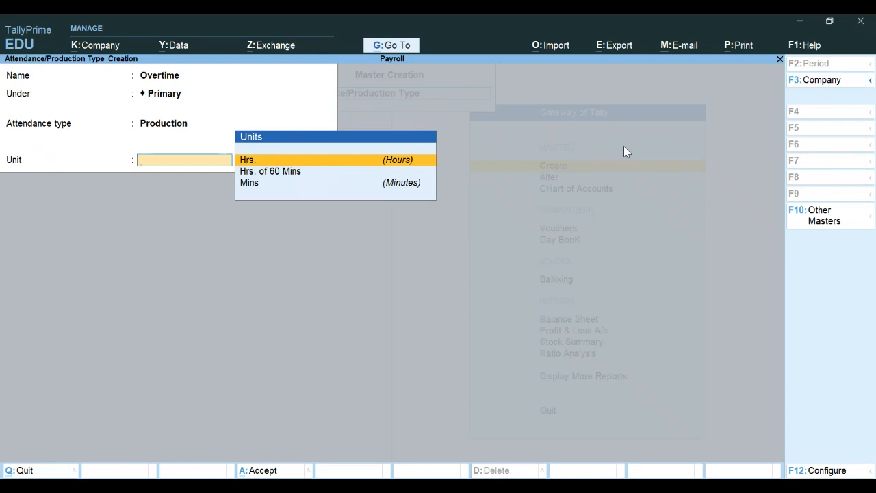
{"action": "key", "text": "Down"}
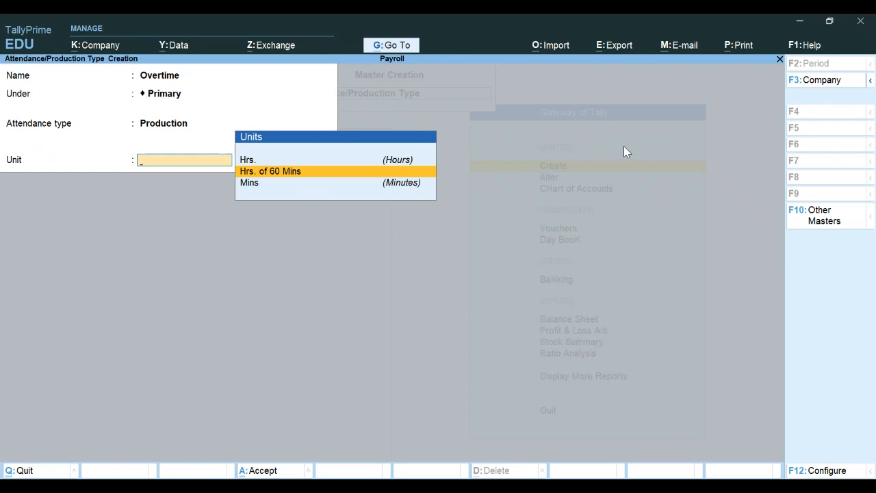
{"action": "key", "text": "Return"}
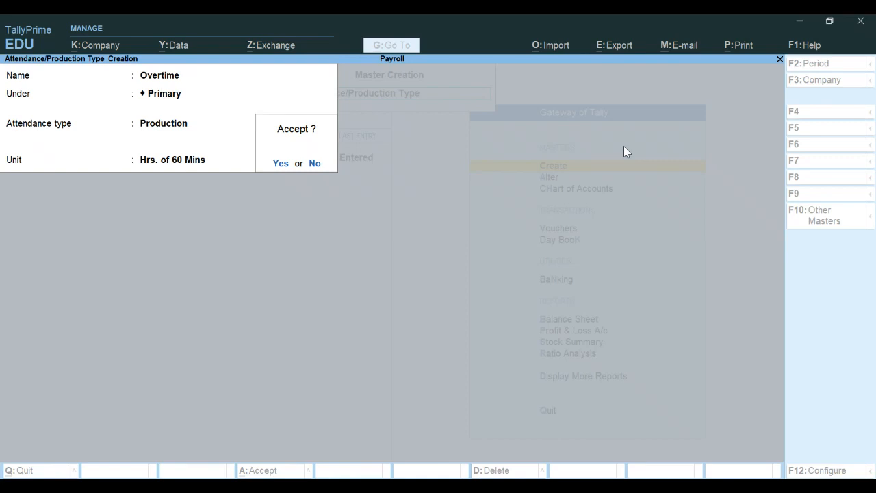
{"action": "key", "text": "Return"}
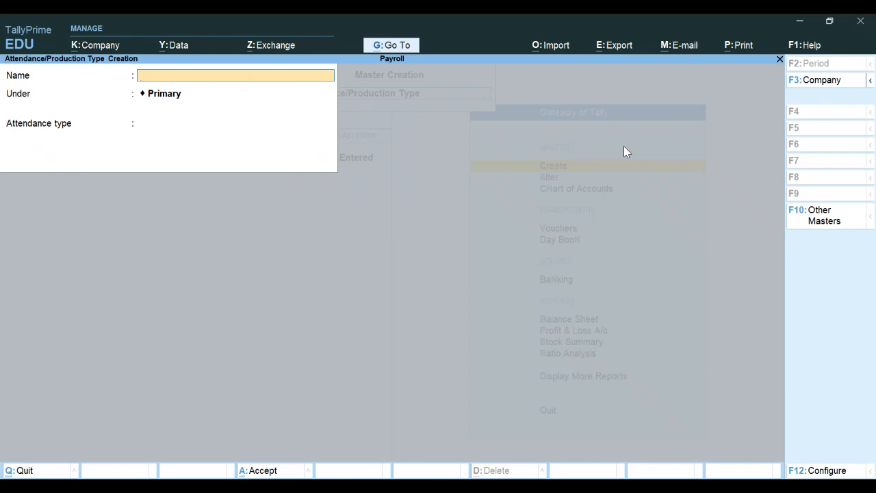
Step: Quit the attendance type form and open Pay Heads from the List of Masters
{"action": "key", "text": "Escape"}
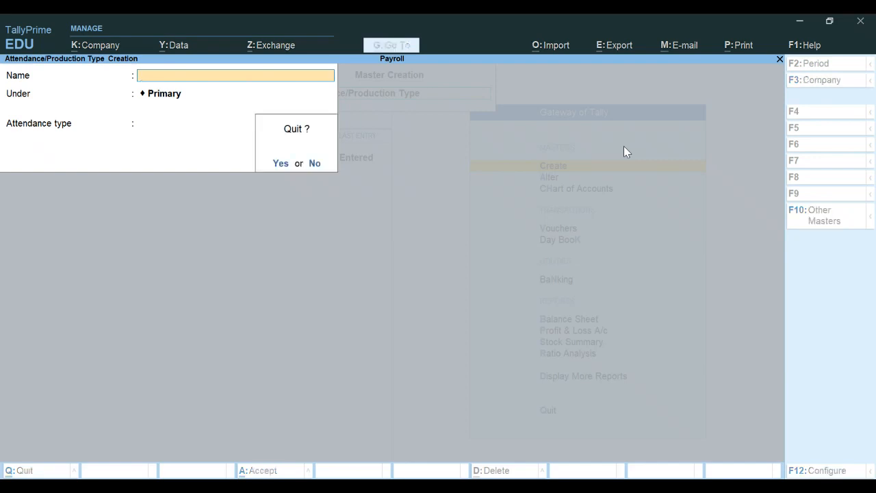
{"action": "key", "text": "y"}
{"action": "key", "text": "Up"}
{"action": "key", "text": "Up"}
{"action": "key", "text": "Up"}
{"action": "key", "text": "Up"}
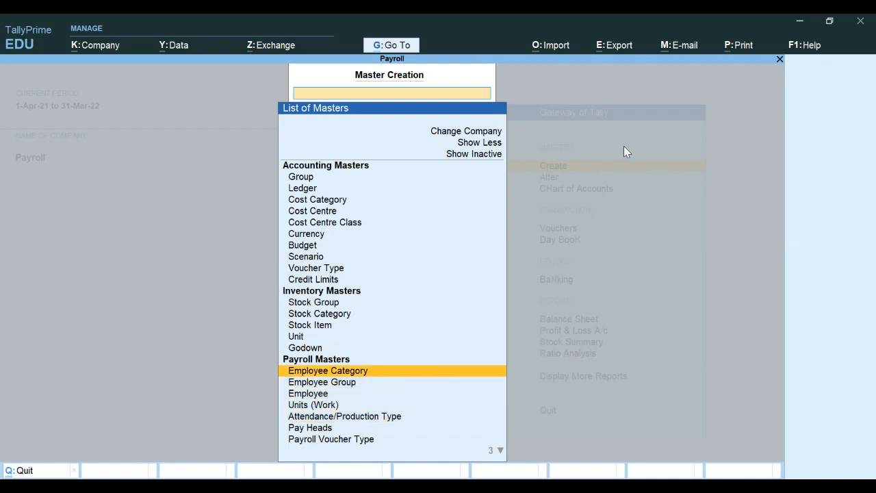
{"action": "key", "text": "Down"}
{"action": "key", "text": "Down"}
{"action": "key", "text": "Down"}
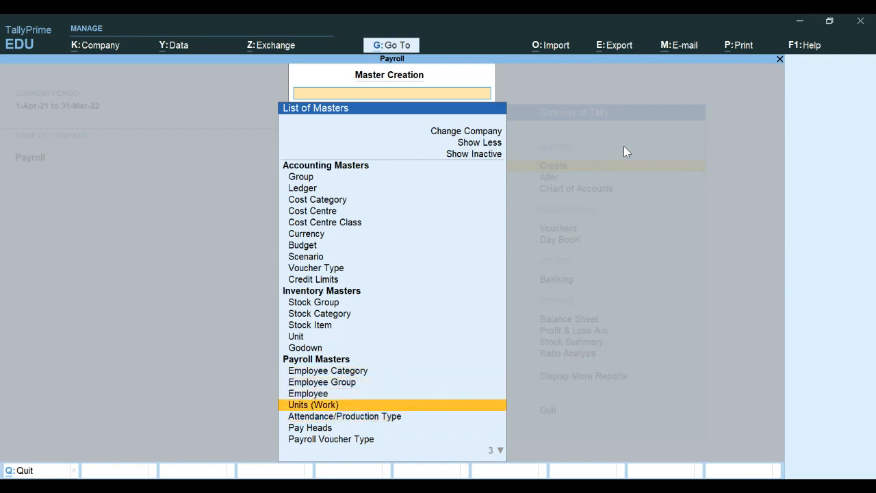
{"action": "key", "text": "Down"}
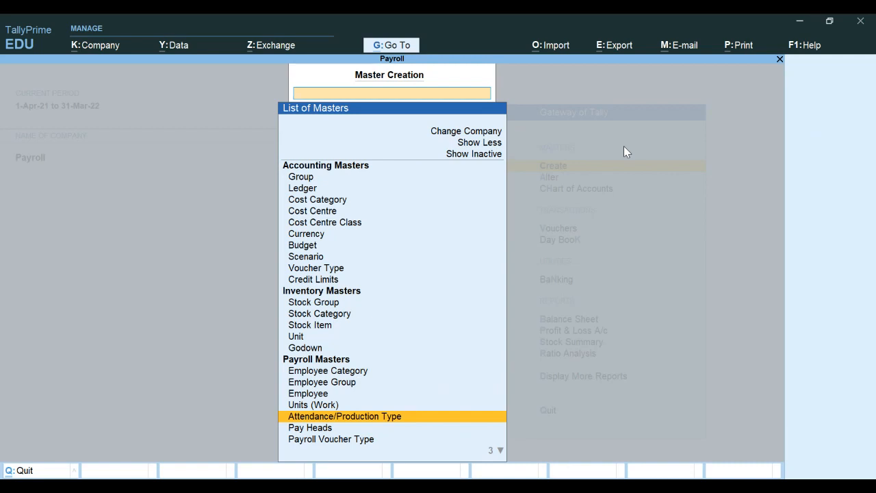
{"action": "key", "text": "Down"}
{"action": "key", "text": "Return"}
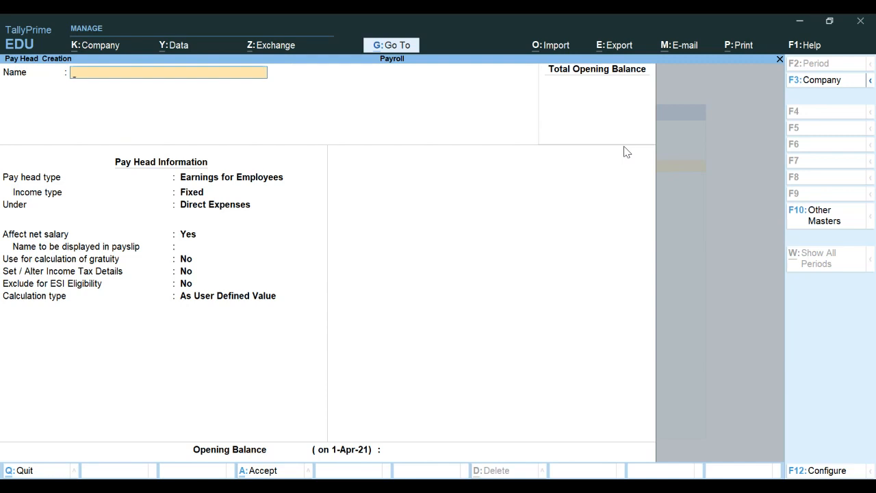
Step: Name the new pay head Basic Salary and set its type to Earnings for Employees
{"action": "type", "text": "Basic Sal"}
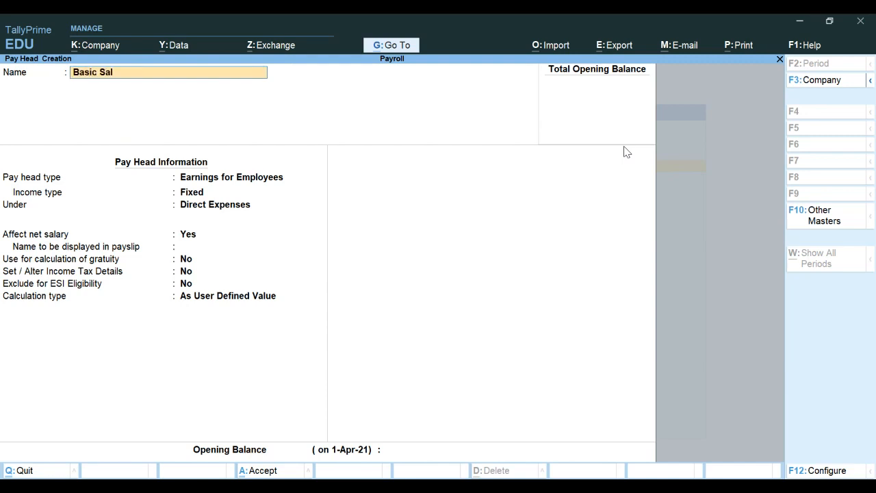
{"action": "type", "text": "ary"}
{"action": "key", "text": "Return"}
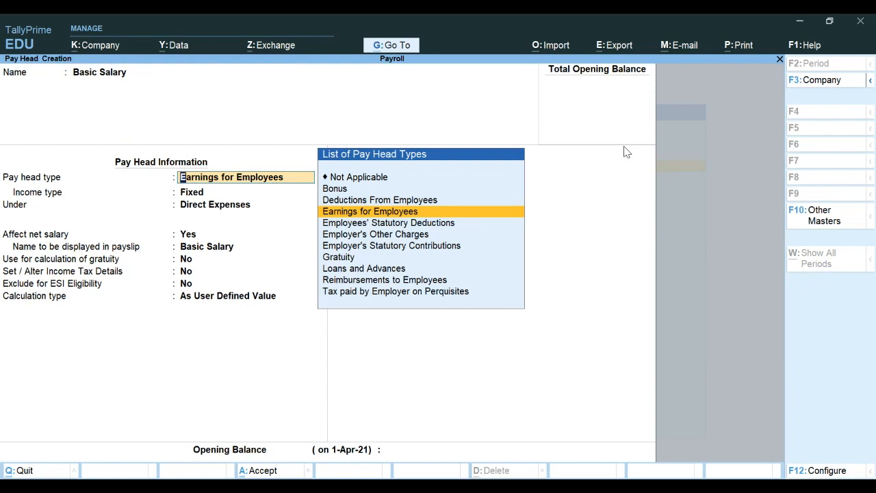
{"action": "key", "text": "Up"}
{"action": "key", "text": "Up"}
{"action": "key", "text": "Down"}
{"action": "key", "text": "Down"}
{"action": "key", "text": "Down"}
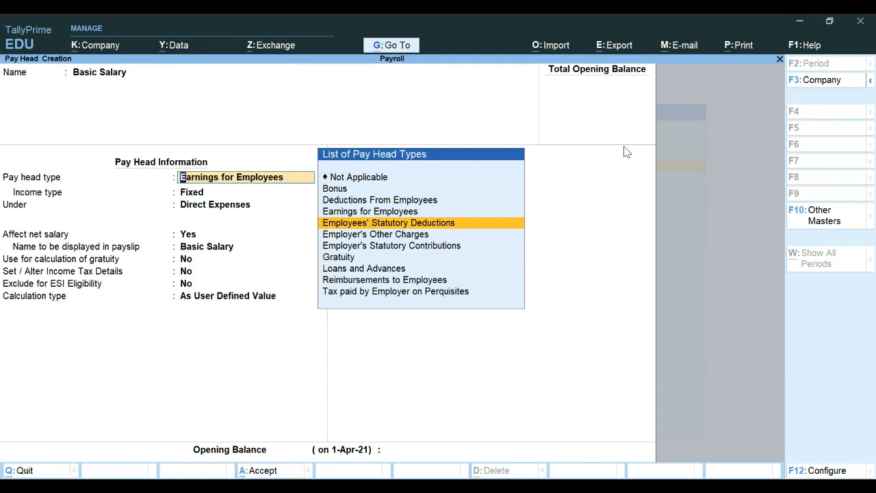
{"action": "key", "text": "Down"}
{"action": "key", "text": "Down"}
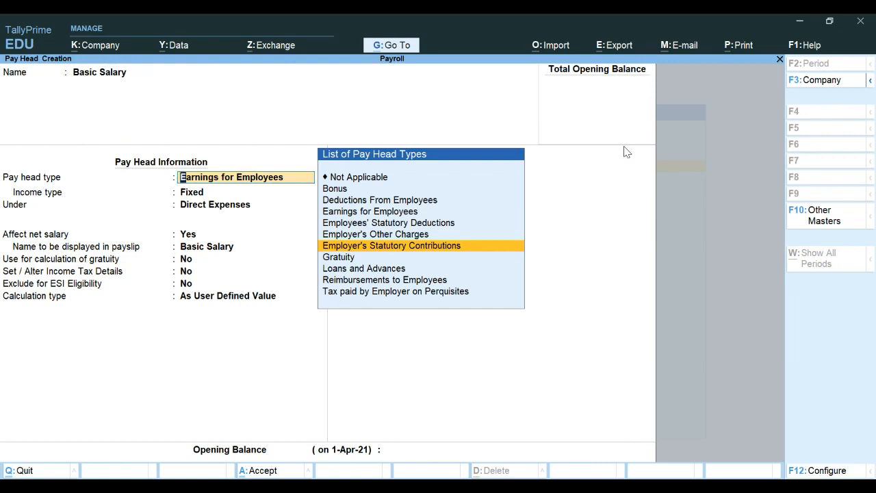
{"action": "key", "text": "Down"}
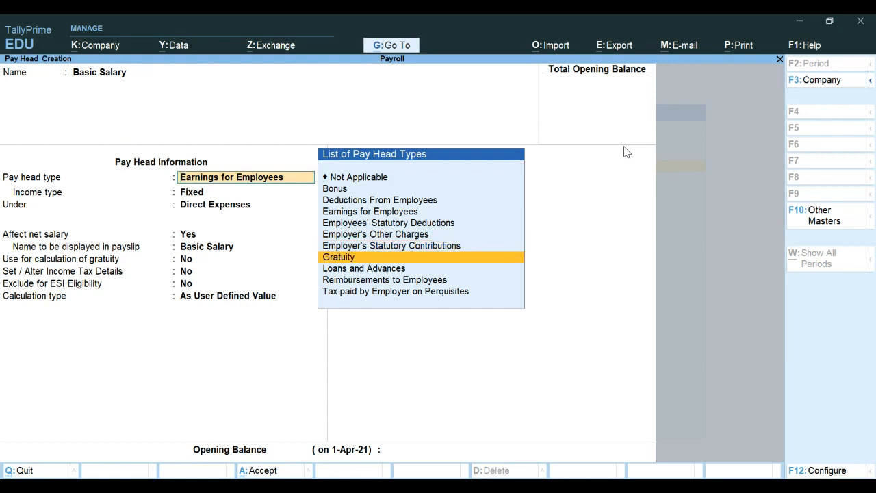
{"action": "key", "text": "Down"}
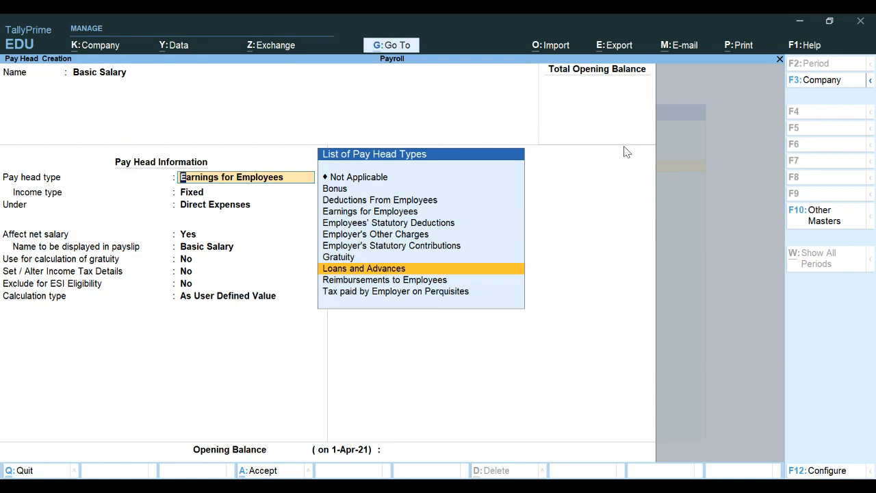
{"action": "key", "text": "Down"}
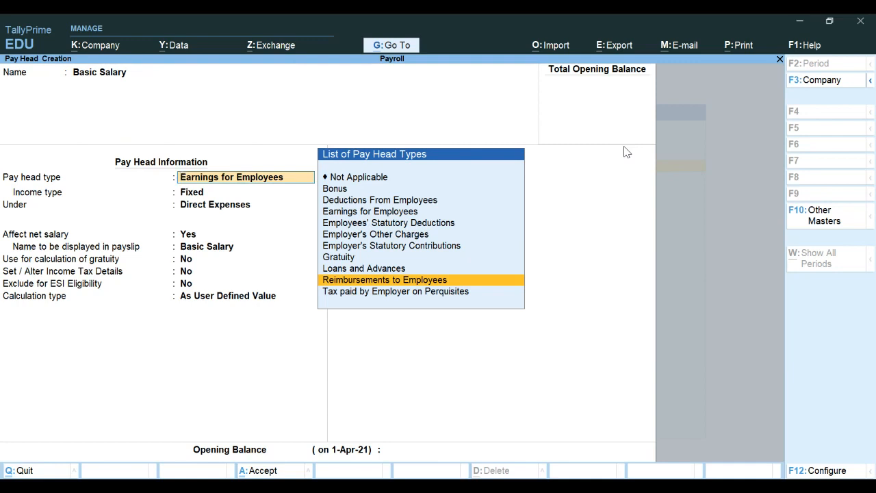
{"action": "key", "text": "Up"}
{"action": "key", "text": "Up"}
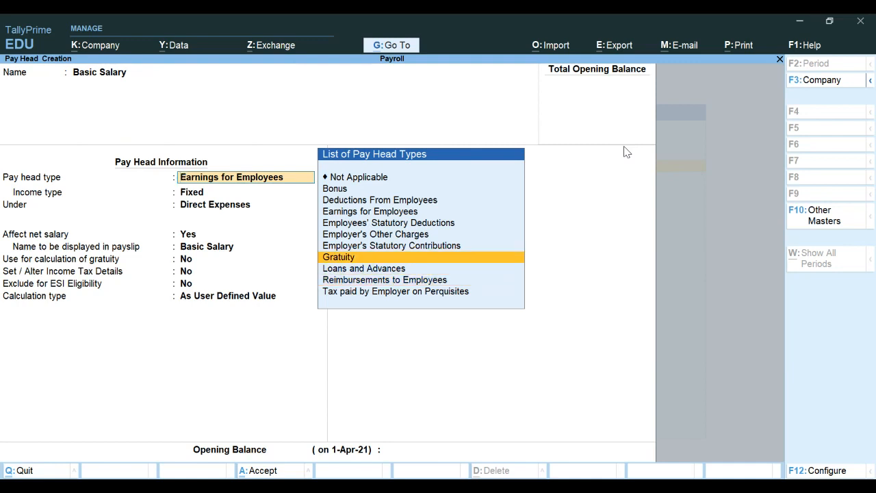
{"action": "key", "text": "Up"}
{"action": "key", "text": "Up"}
{"action": "key", "text": "Up"}
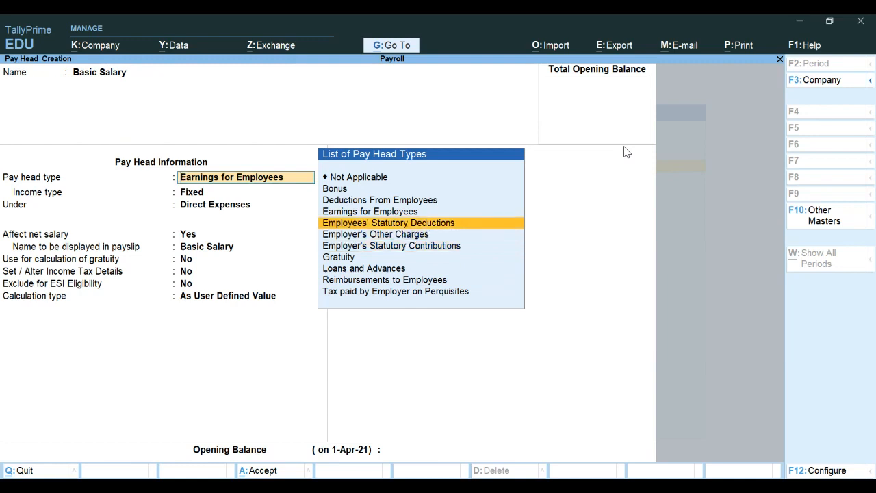
{"action": "key", "text": "Up"}
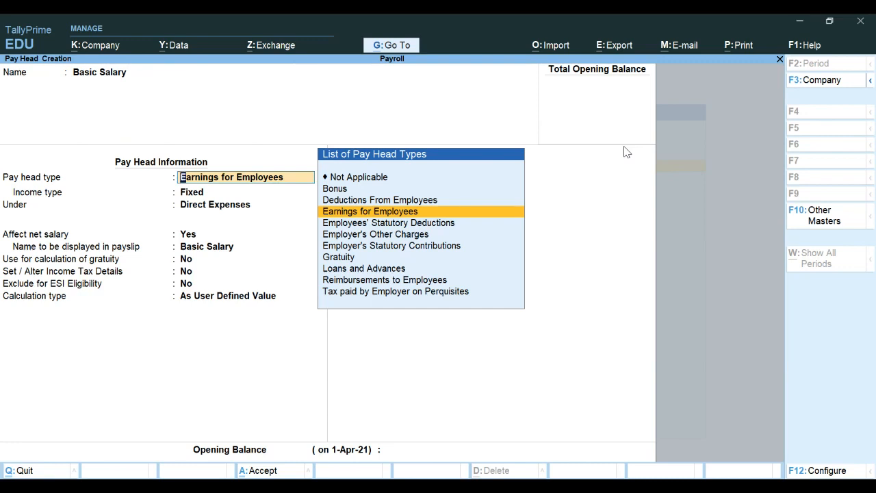
{"action": "key", "text": "Return"}
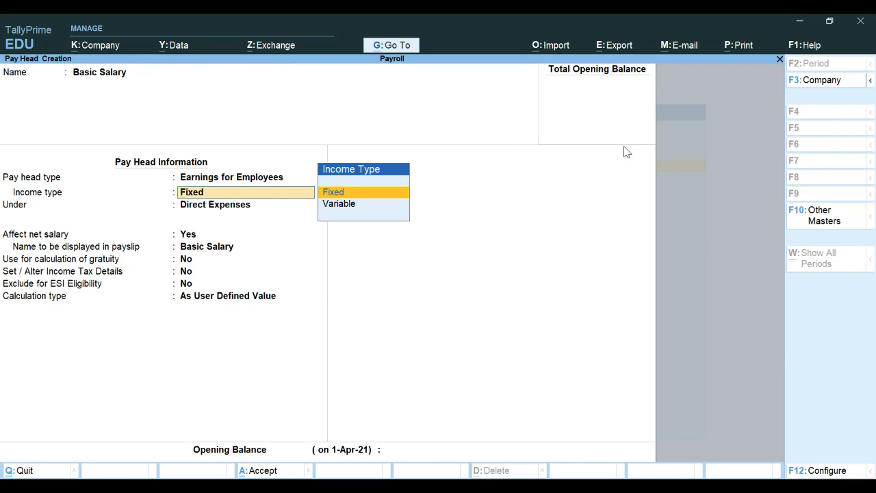
Step: Keep Fixed income type and place Basic Salary under Indirect Expenses, affecting net salary
{"action": "key", "text": "Return"}
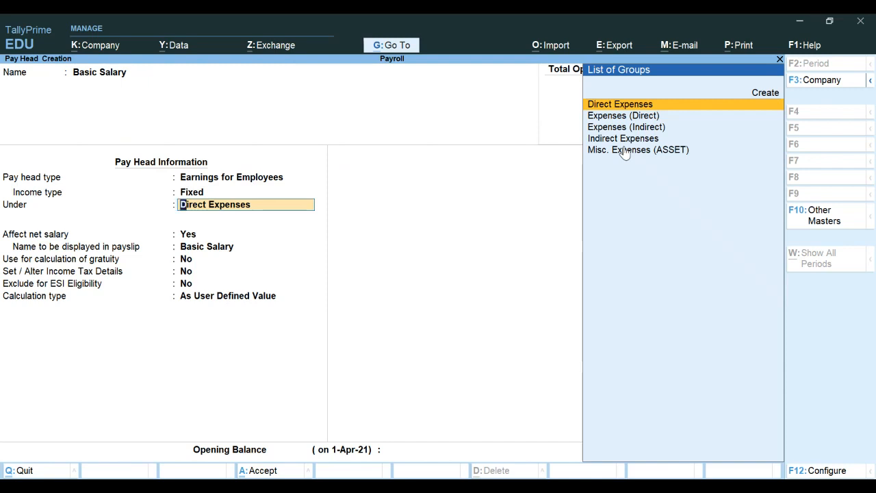
{"action": "key", "text": "Down"}
{"action": "key", "text": "Down"}
{"action": "key", "text": "Down"}
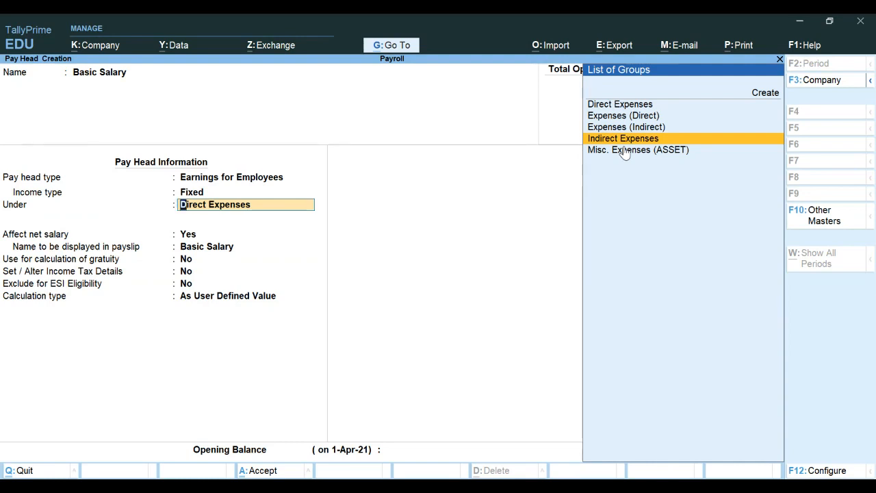
{"action": "key", "text": "Return"}
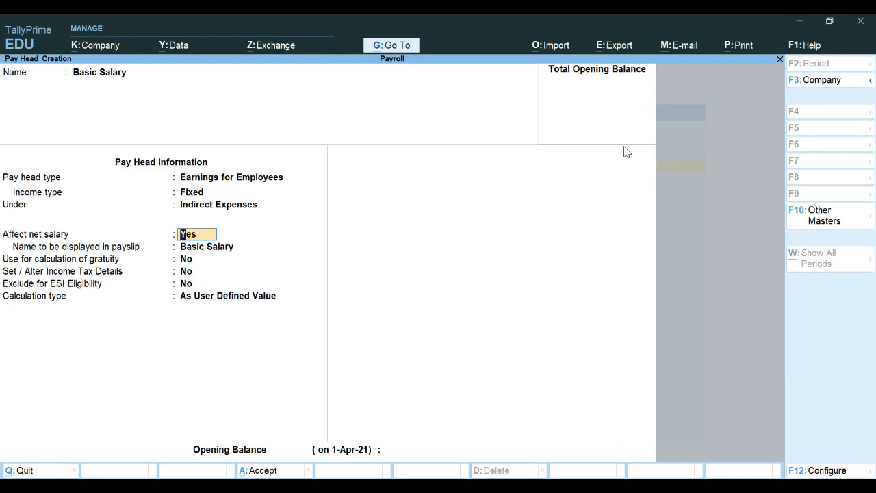
{"action": "key", "text": "Return"}
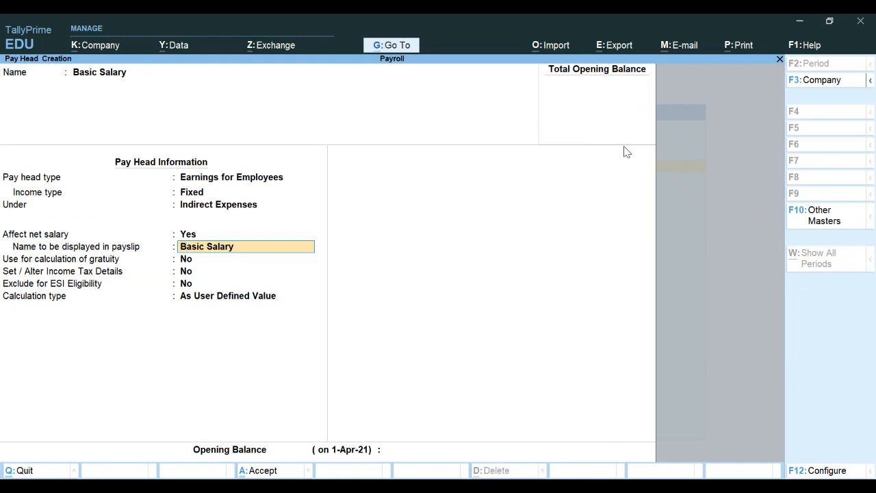
Step: Set the payslip name to Basic and include it in gratuity, leaving tax and ESI unchanged
{"action": "type", "text": "Basic"}
{"action": "key", "text": "Return"}
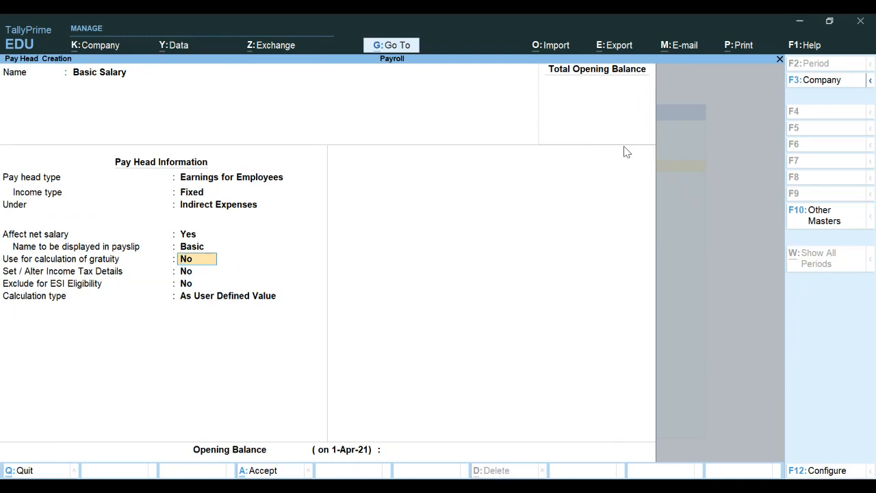
{"action": "type", "text": "y"}
{"action": "key", "text": "Return"}
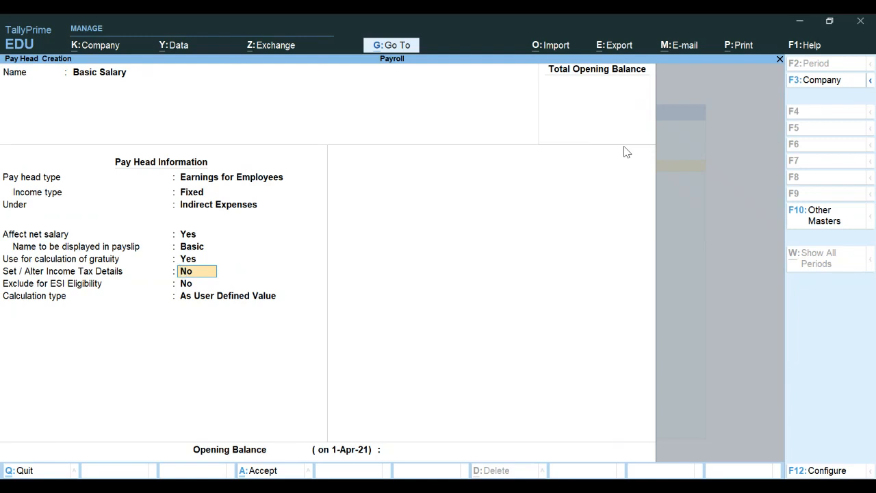
{"action": "key", "text": "Return"}
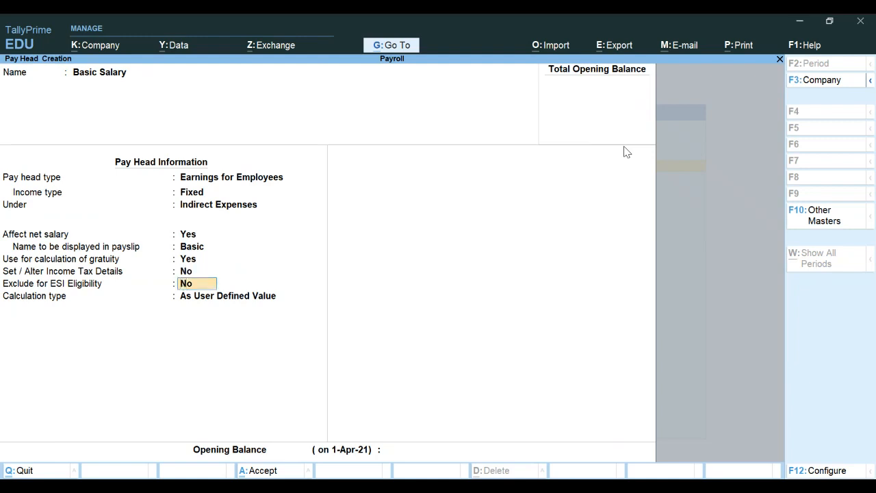
{"action": "key", "text": "Return"}
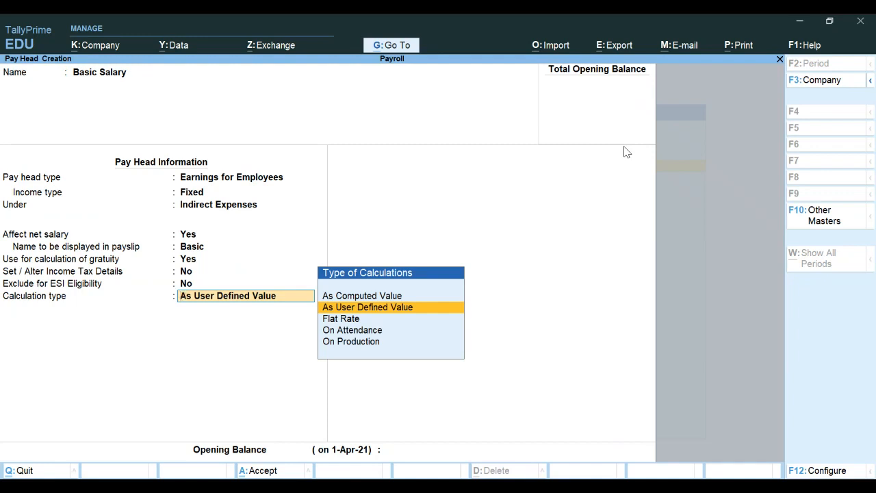
Step: Calculate Basic Salary On Attendance, with Present as the attendance/leave with pay type
{"action": "key", "text": "Down"}
{"action": "key", "text": "Down"}
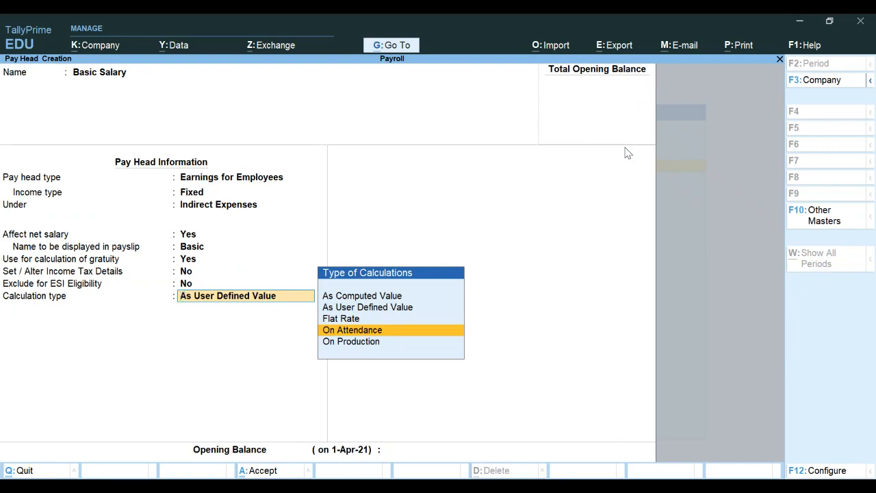
{"action": "key", "text": "Return"}
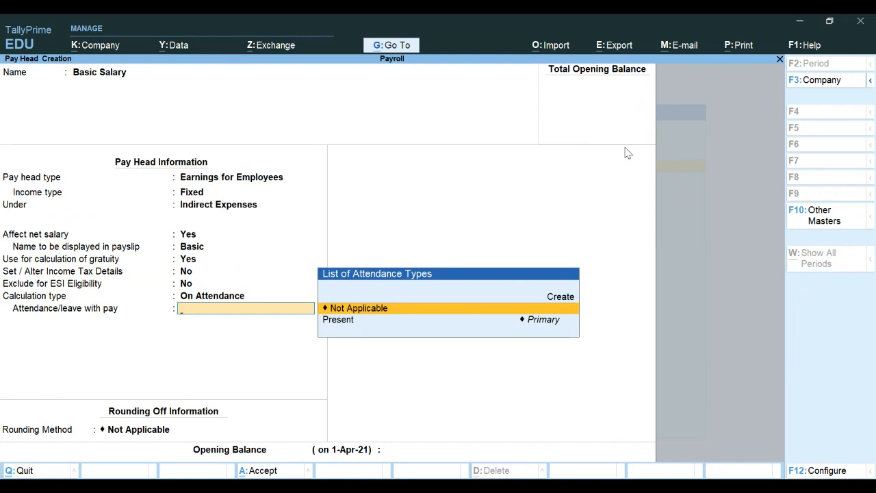
{"action": "key", "text": "Down"}
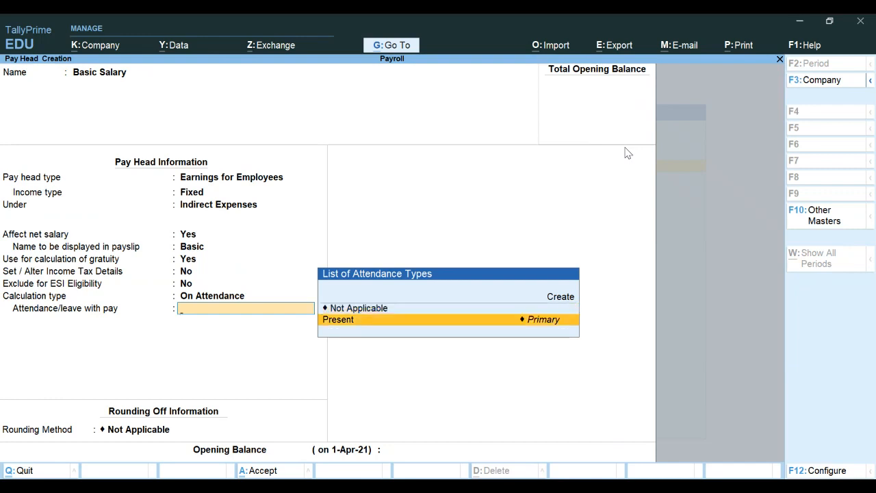
{"action": "key", "text": "Return"}
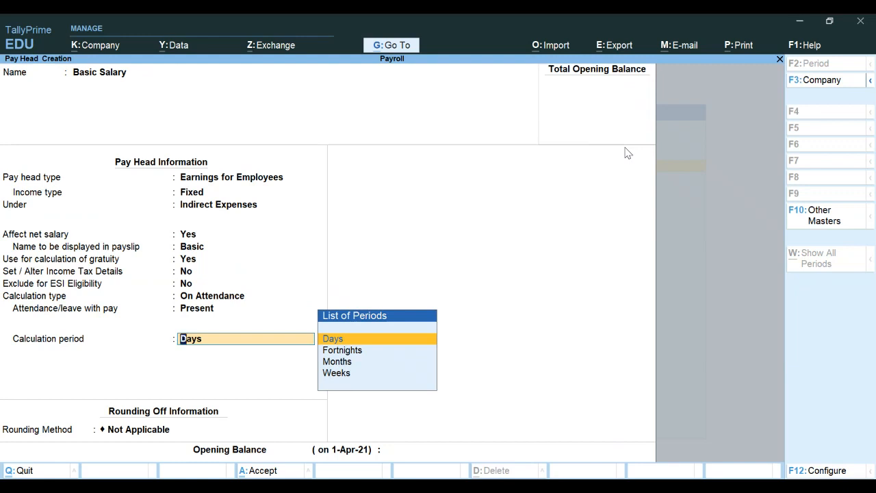
Step: Set the calculation period to Months with a User Defined basis of 26 days
{"action": "key", "text": "Down"}
{"action": "key", "text": "Down"}
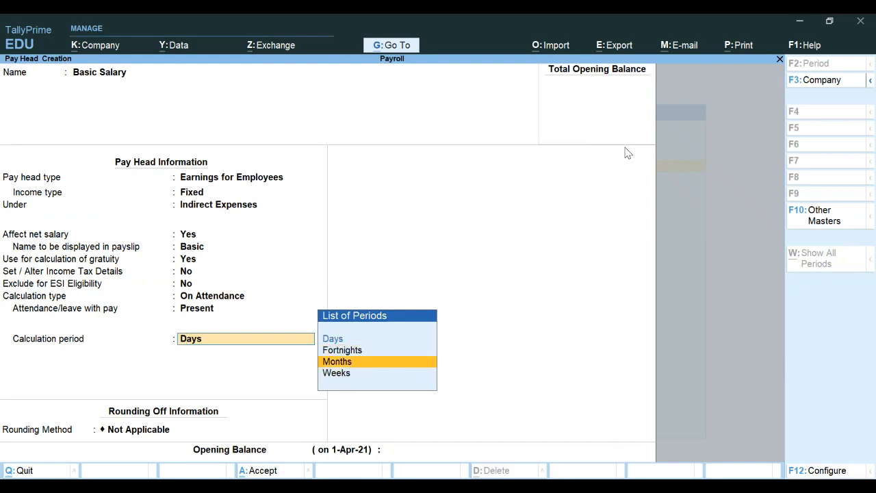
{"action": "key", "text": "Return"}
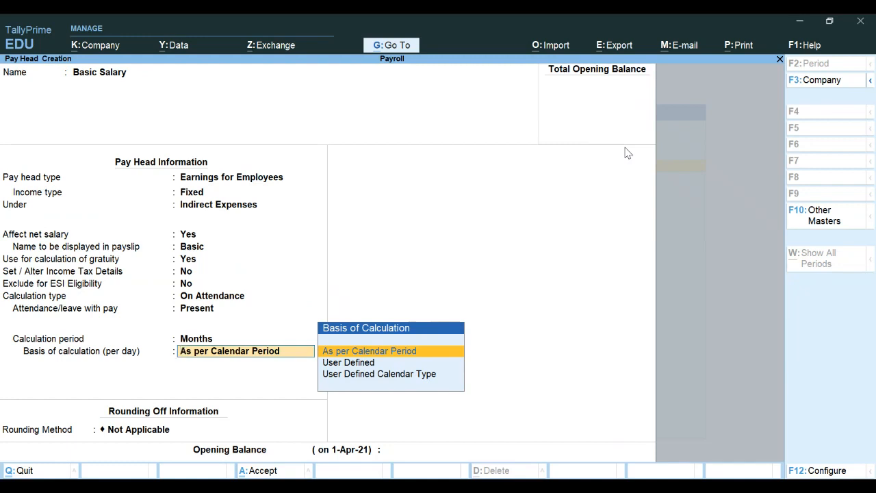
{"action": "key", "text": "Down"}
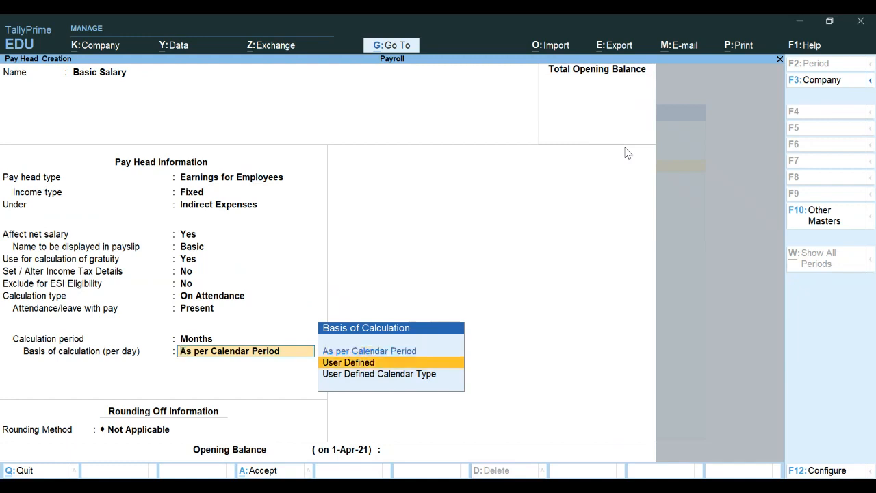
{"action": "key", "text": "Return"}
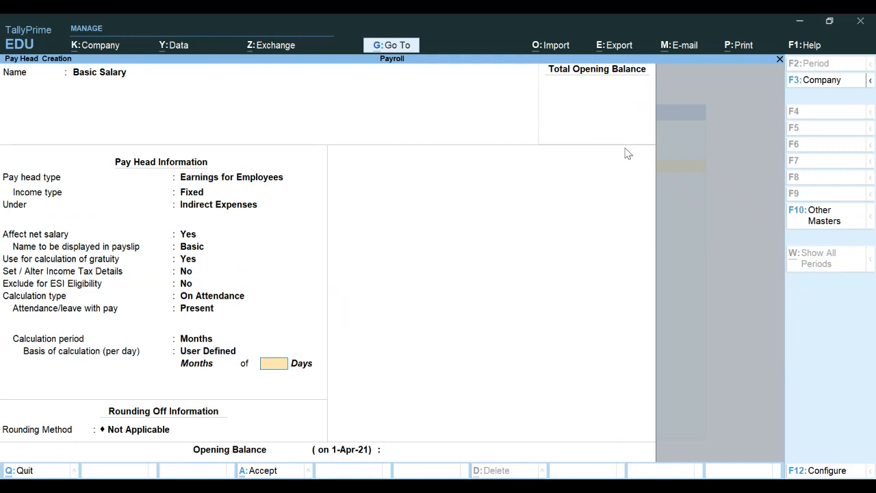
{"action": "type", "text": "26"}
{"action": "key", "text": "Return"}
Step: Use Normal Rounding with a limit of 1
{"action": "key", "text": "Down"}
{"action": "key", "text": "Down"}
{"action": "key", "text": "Return"}
{"action": "type", "text": "1"}
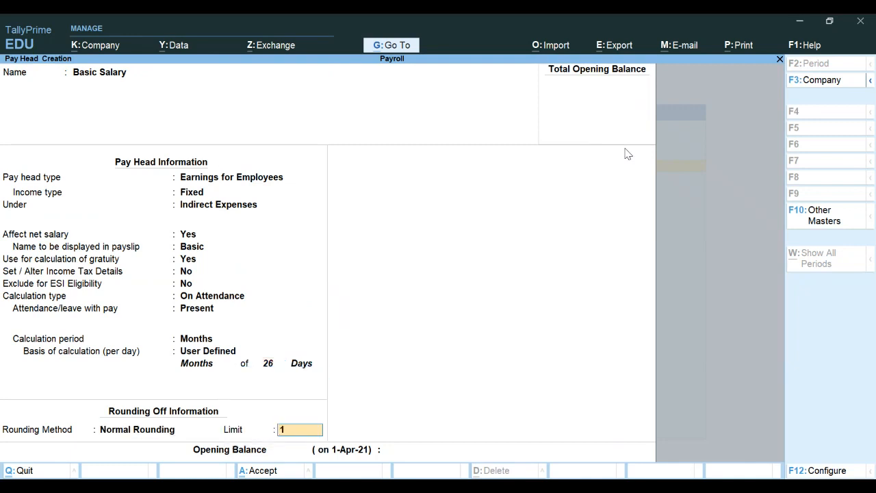
{"action": "key", "text": "Return"}
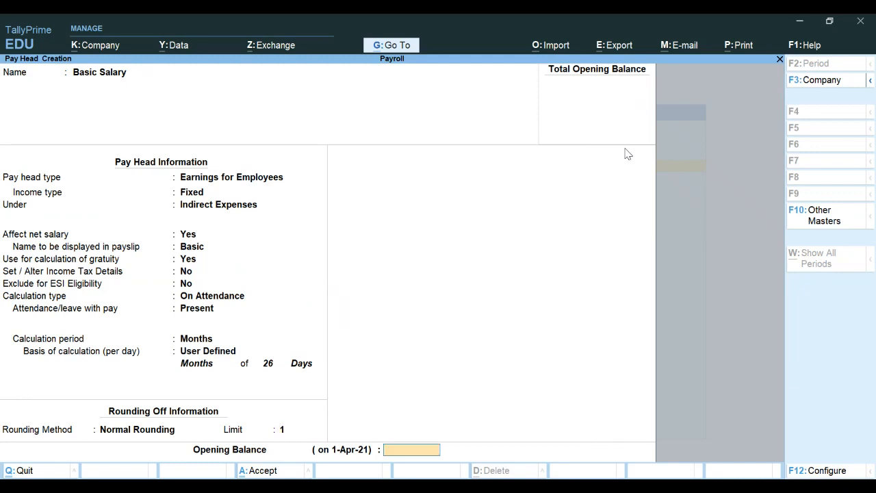
Step: Save the Basic Salary pay head and name a new pay head Dearness Allowance
{"action": "key", "text": "Return"}
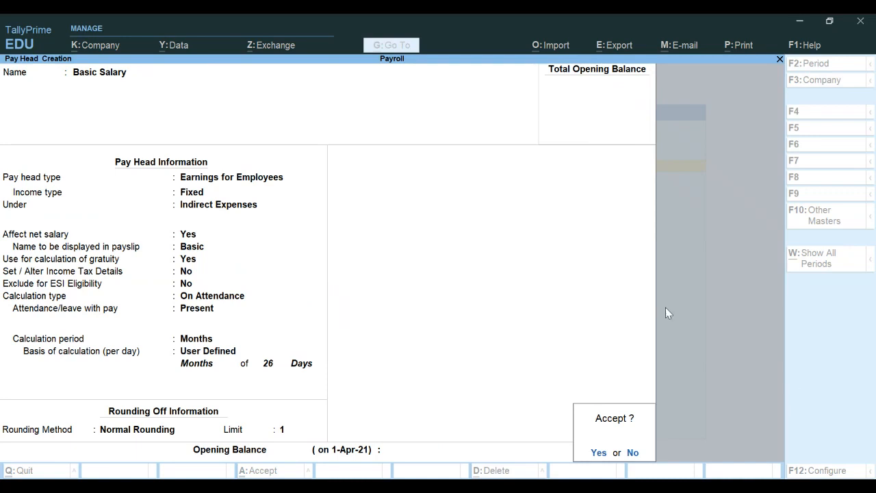
{"action": "key", "text": "Return"}
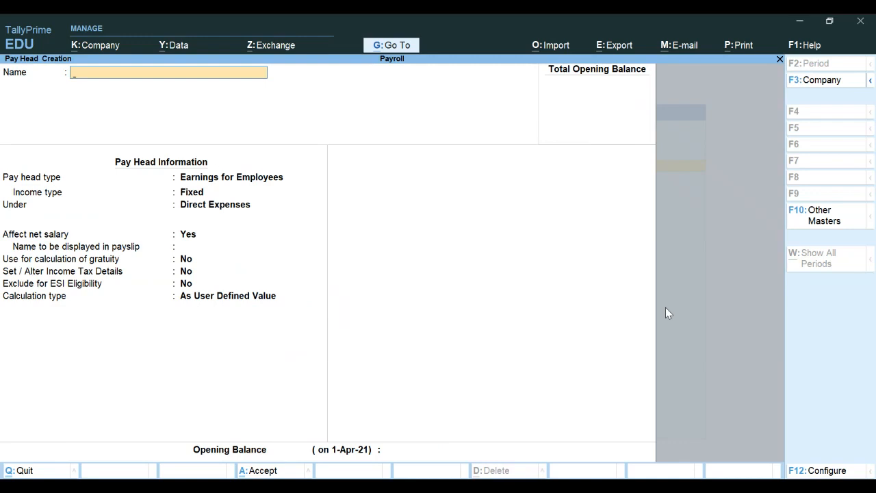
{"action": "type", "text": "Dearness Allowance"}
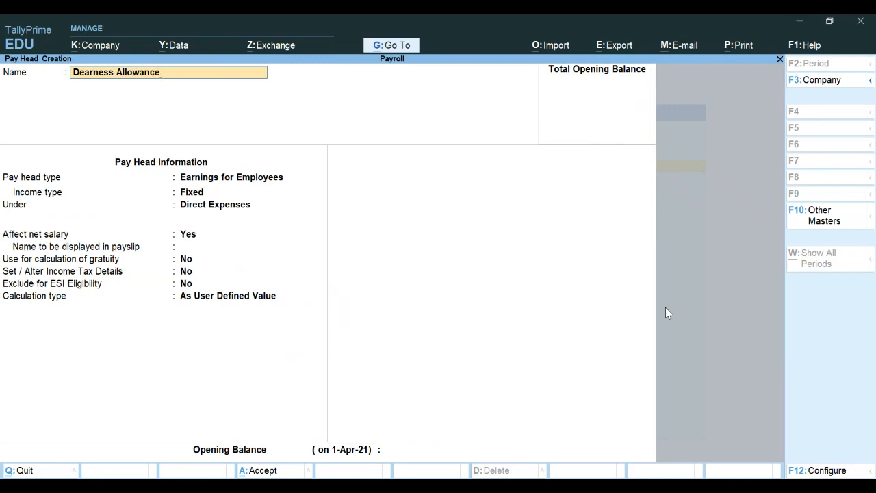
Step: Make Dearness Allowance a Fixed Earnings for Employees pay head under Indirect Expenses, affecting net salary
{"action": "key", "text": "Return"}
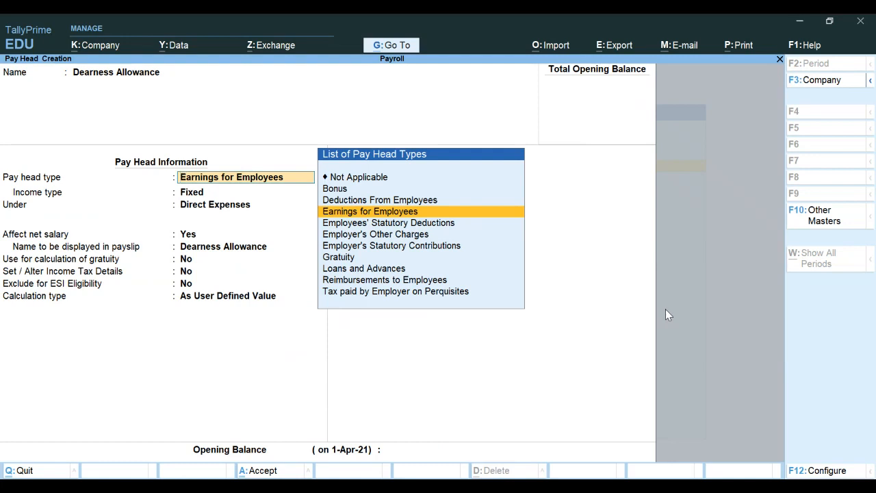
{"action": "key", "text": "Return"}
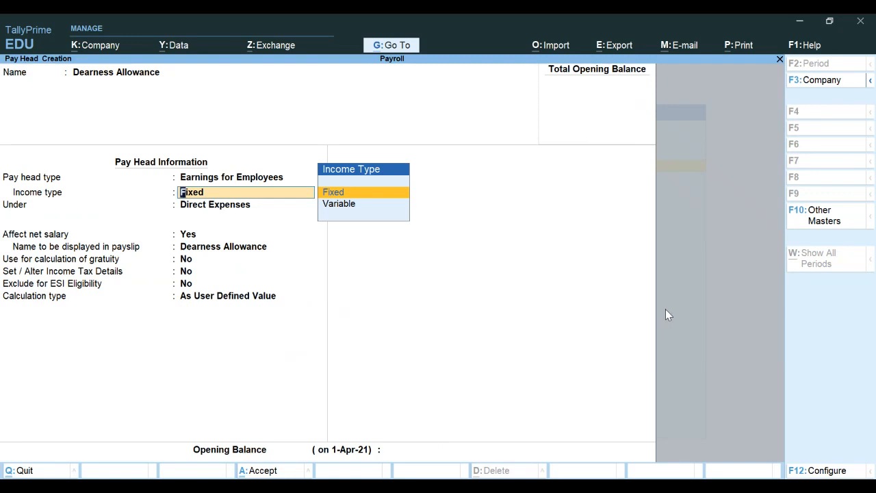
{"action": "key", "text": "Return"}
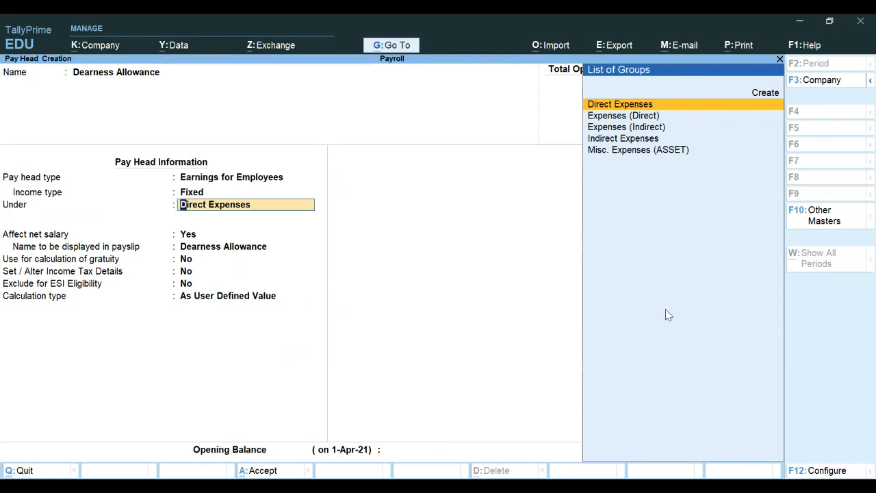
{"action": "key", "text": "Down"}
{"action": "key", "text": "Down"}
{"action": "key", "text": "Down"}
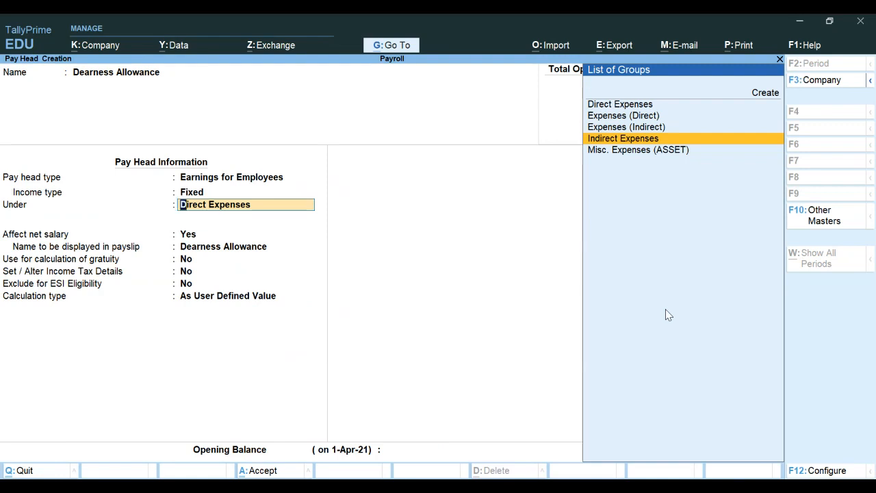
{"action": "key", "text": "Return"}
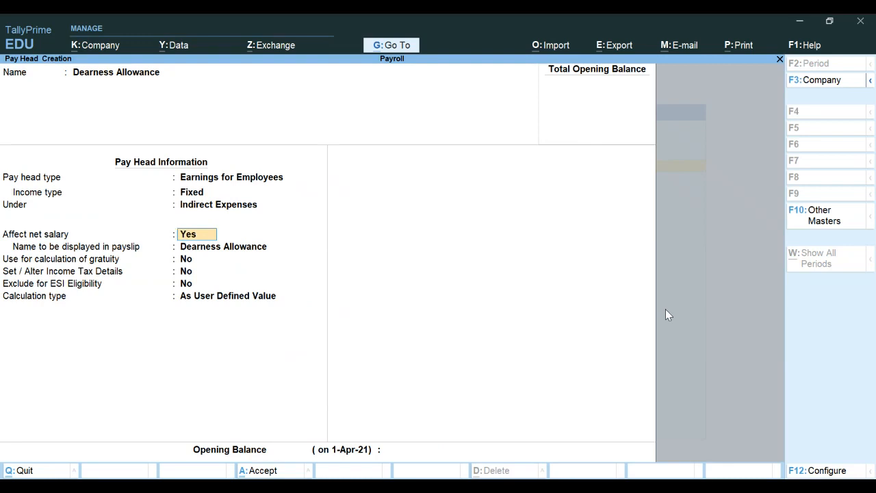
{"action": "key", "text": "Return"}
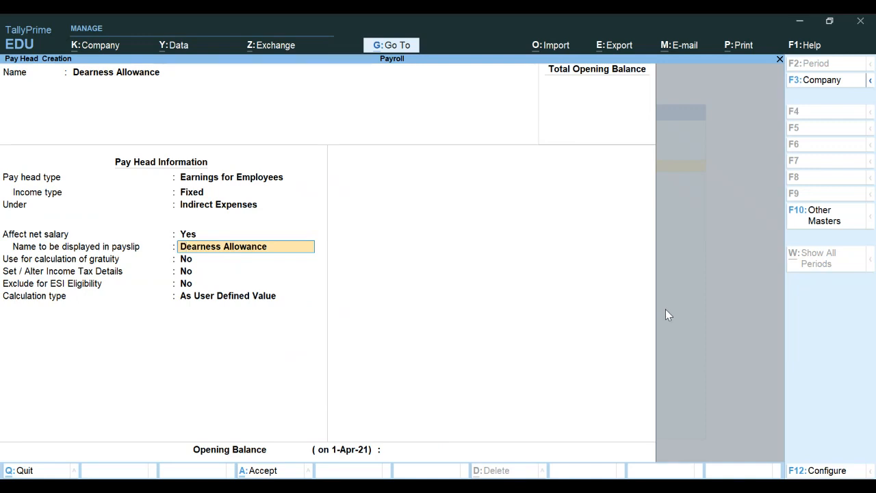
Step: Give Dearness Allowance payslip name DA, include it in gratuity, and keep tax and ESI at No
{"action": "type", "text": "DA"}
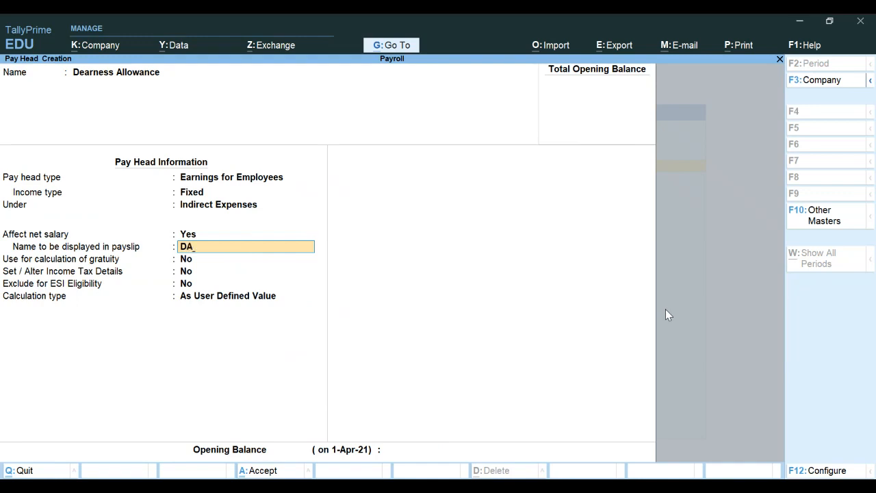
{"action": "key", "text": "Return"}
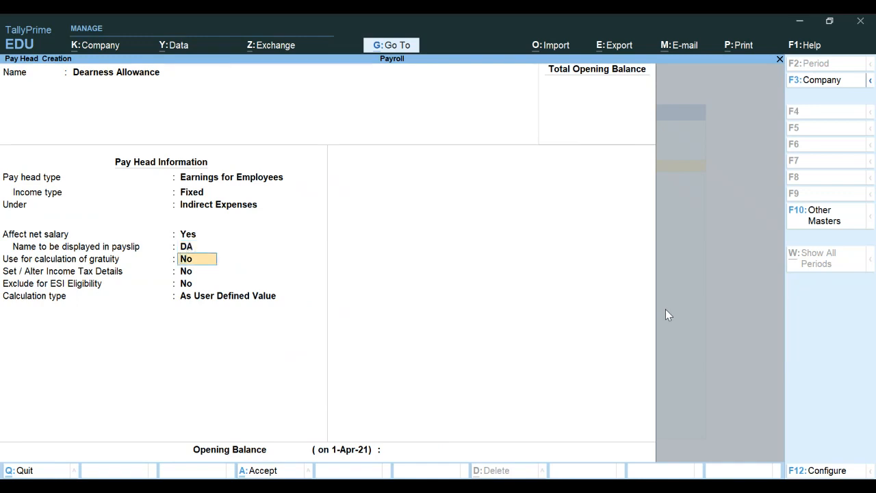
{"action": "type", "text": "y"}
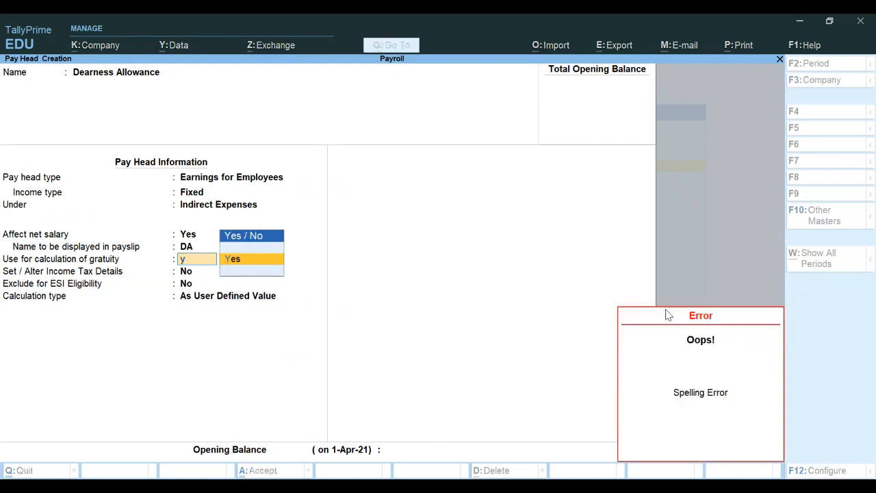
{"action": "key", "text": "Return"}
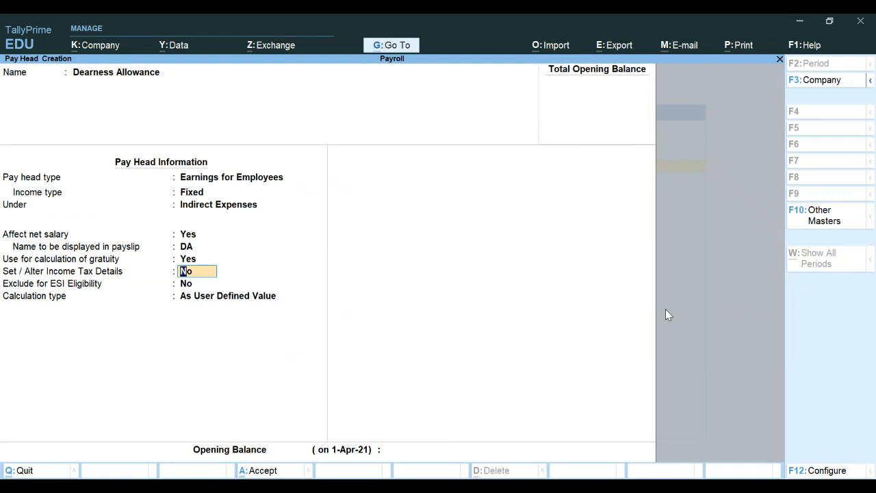
{"action": "key", "text": "Return"}
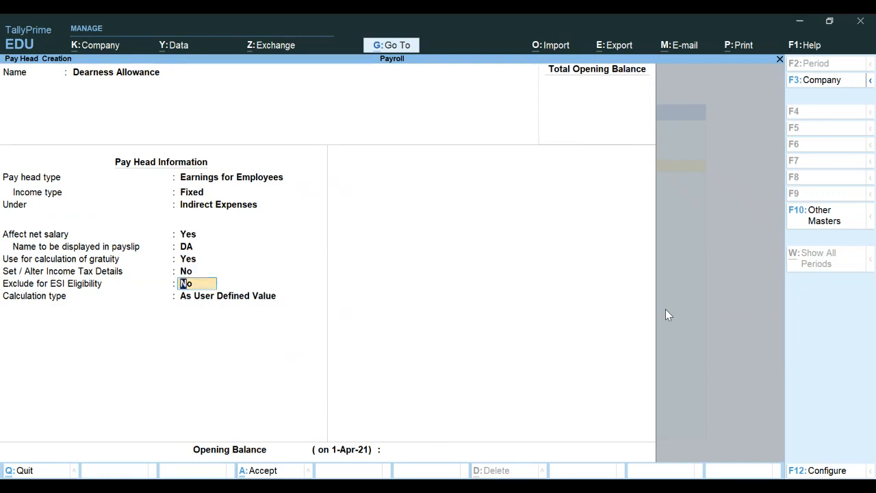
{"action": "key", "text": "Return"}
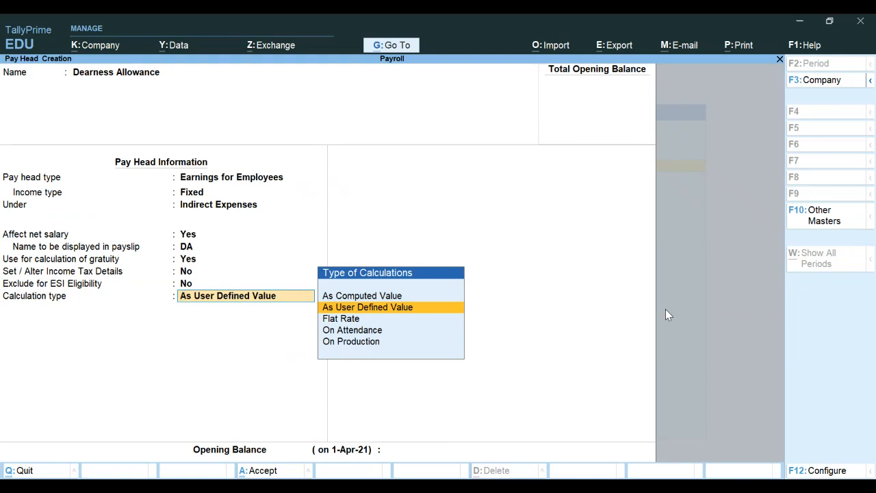
Step: Calculate Dearness Allowance As Computed Value with Normal Rounding limit 1, computed On Specified Formula
{"action": "key", "text": "Up"}
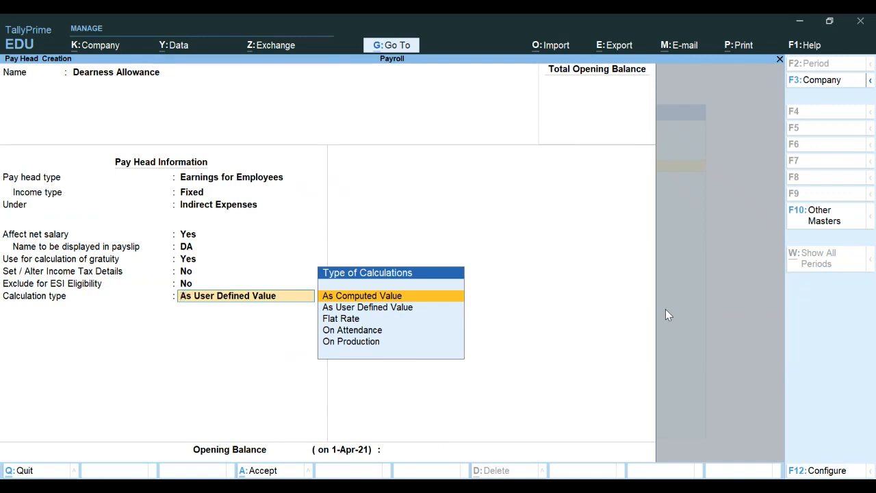
{"action": "key", "text": "Return"}
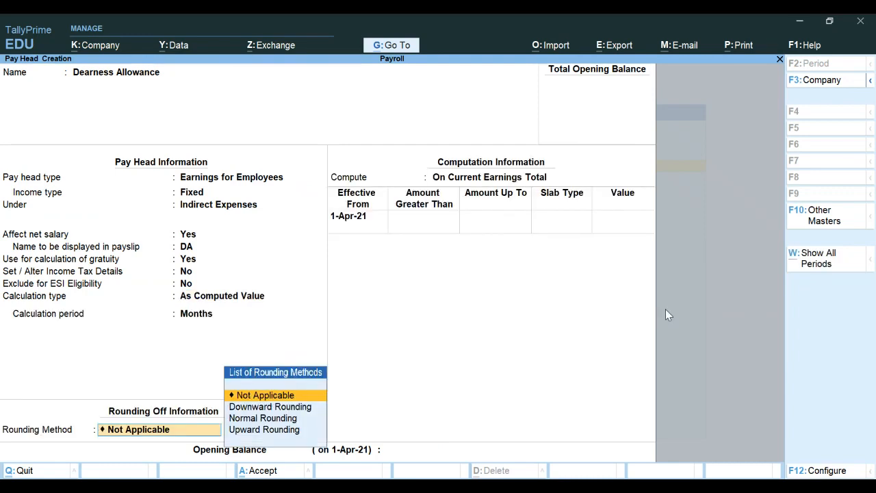
{"action": "key", "text": "Return"}
{"action": "key", "text": "Return"}
{"action": "key", "text": "Down"}
{"action": "key", "text": "Down"}
{"action": "key", "text": "Return"}
{"action": "type", "text": "2"}
{"action": "key", "text": "BackSpace"}
{"action": "type", "text": "1"}
{"action": "key", "text": "Return"}
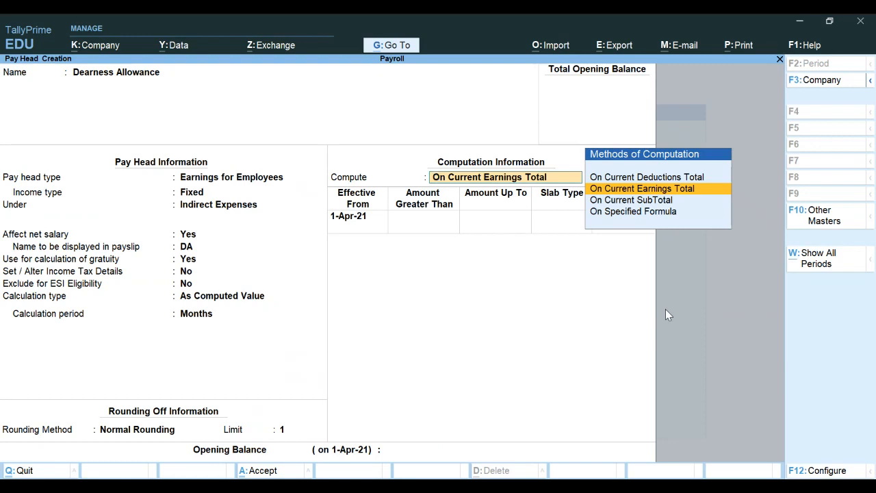
{"action": "key", "text": "Down"}
{"action": "key", "text": "Down"}
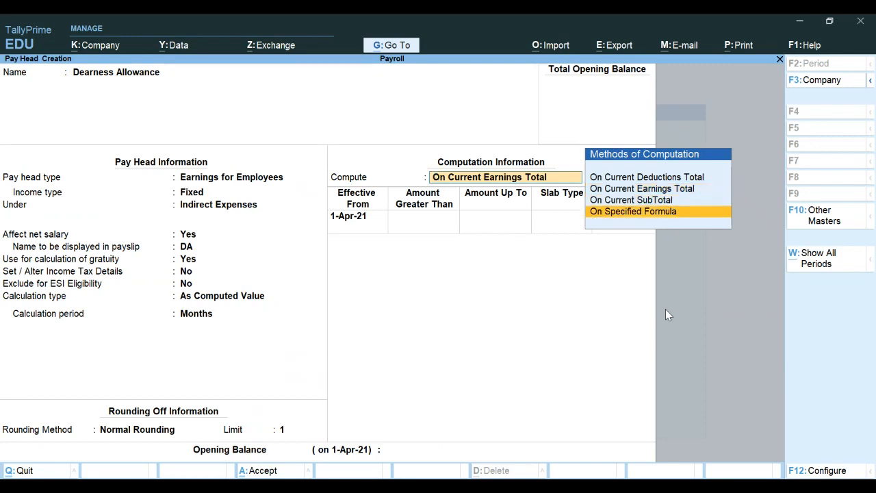
{"action": "key", "text": "Return"}
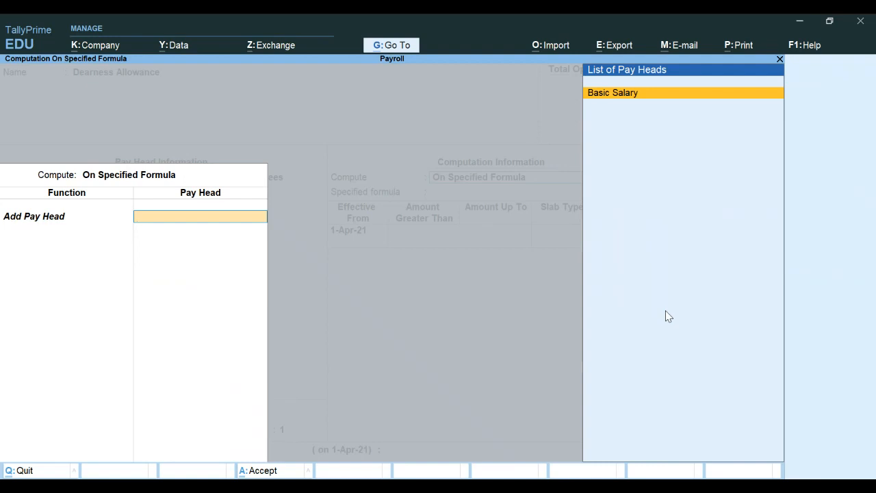
Step: Set the formula to Basic Salary from 1-Apr-21 at a 100% Percentage slab, then save
{"action": "key", "text": "Return"}
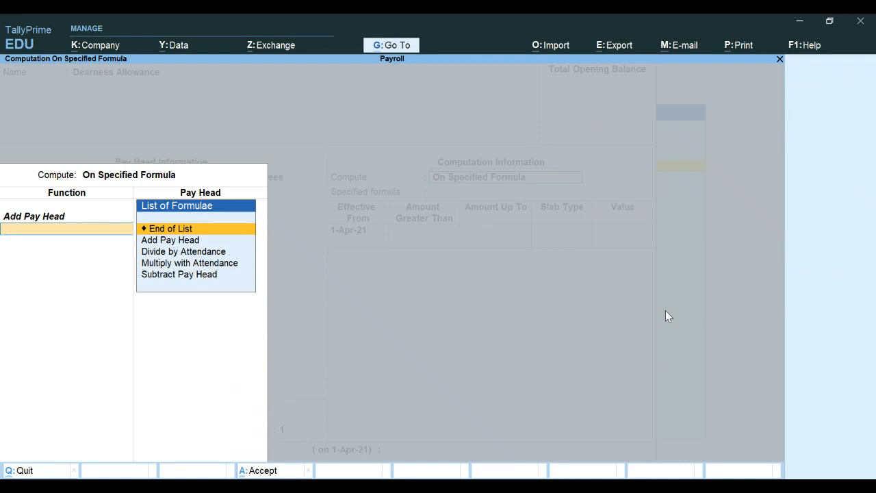
{"action": "key", "text": "Return"}
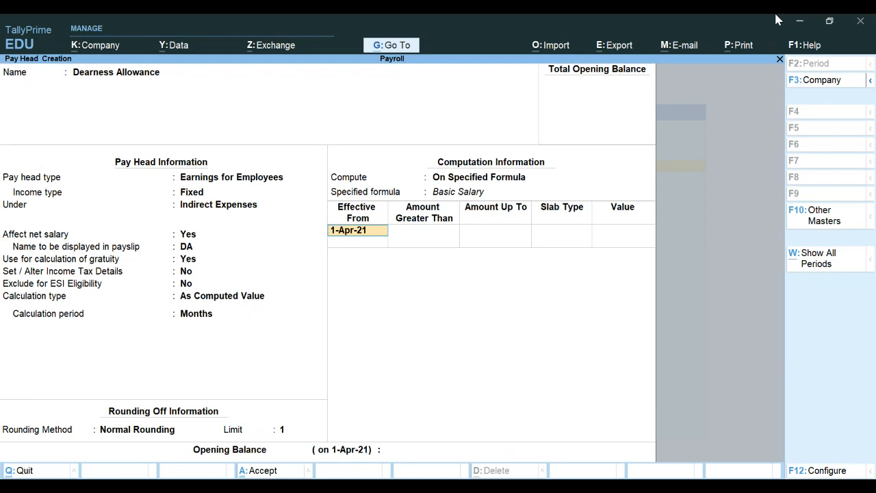
{"action": "key", "text": "Return"}
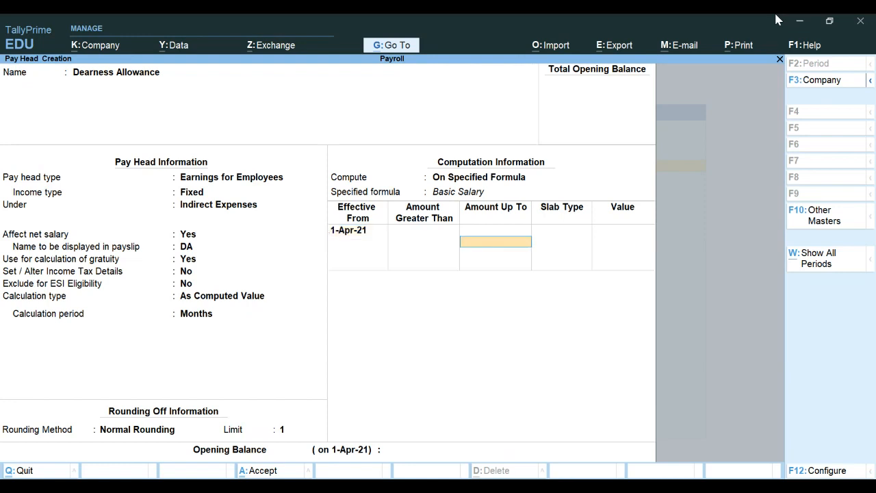
{"action": "key", "text": "Return"}
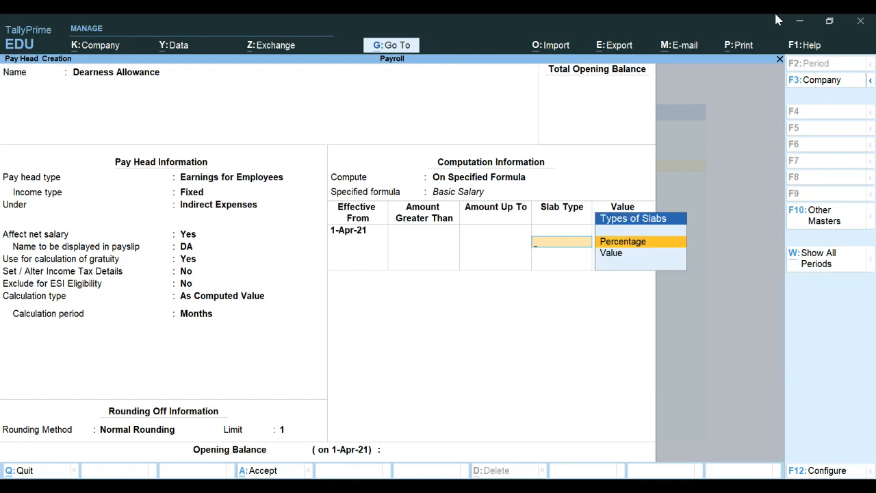
{"action": "key", "text": "Return"}
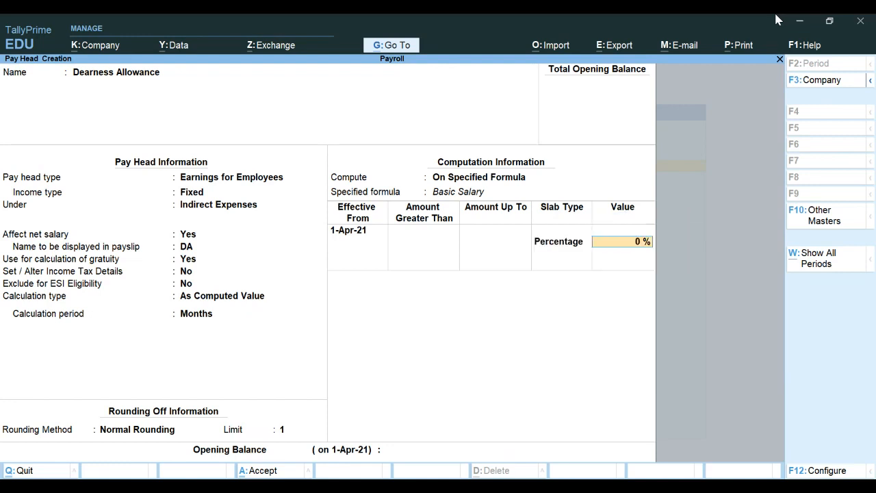
{"action": "type", "text": "100"}
{"action": "key", "text": "Return"}
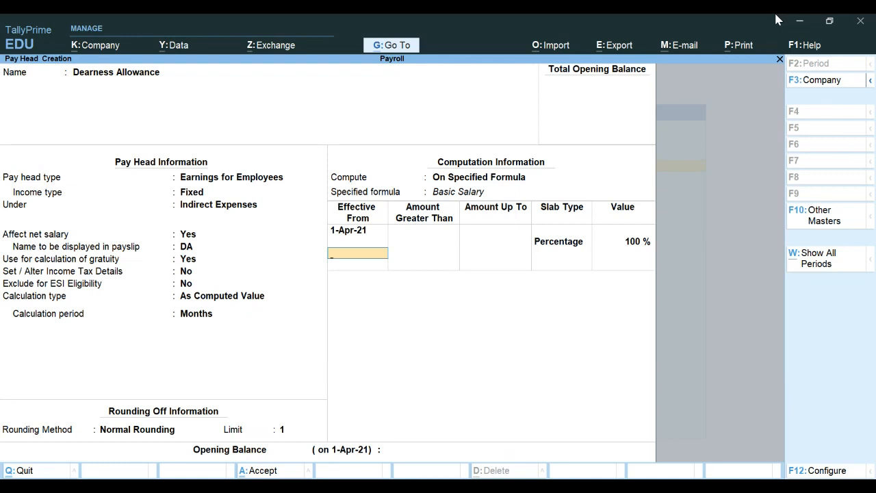
{"action": "key", "text": "Return"}
{"action": "key", "text": "Return"}
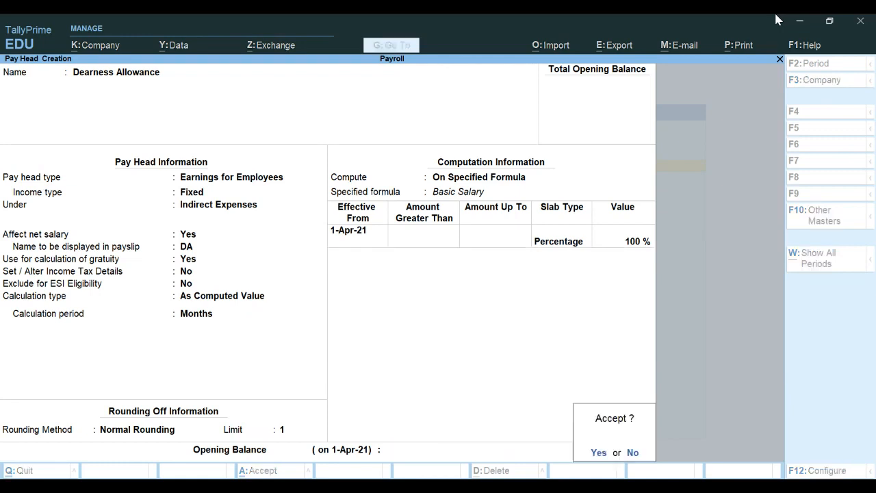
{"action": "key", "text": "Return"}
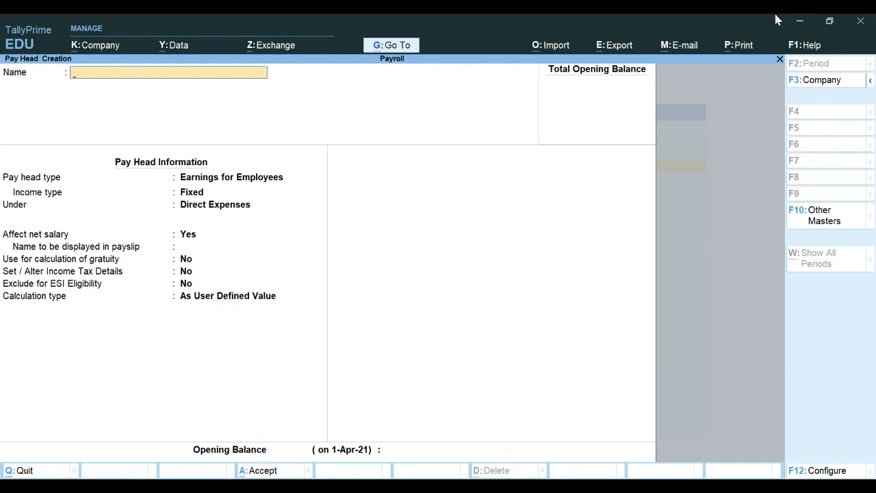
Step: Name the new pay head House Rent Allowance, a Fixed employee earning under Indirect Expenses
{"action": "type", "text": "House Rent Allowance"}
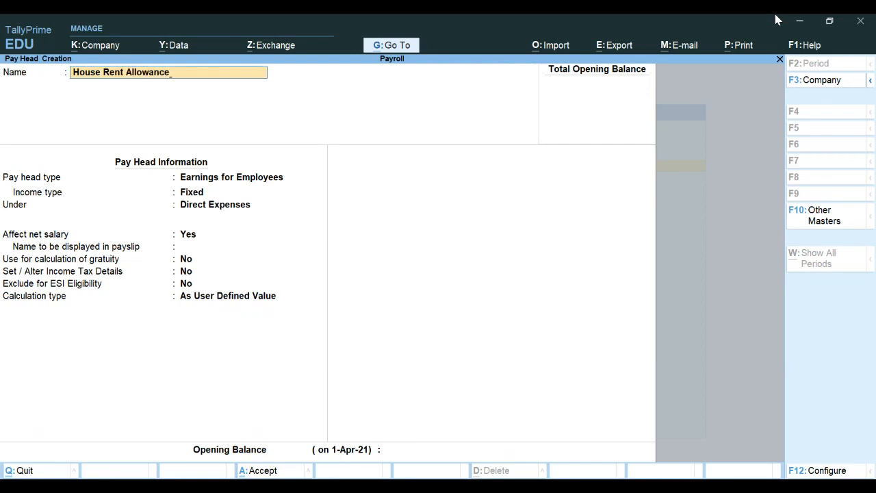
{"action": "key", "text": "Return"}
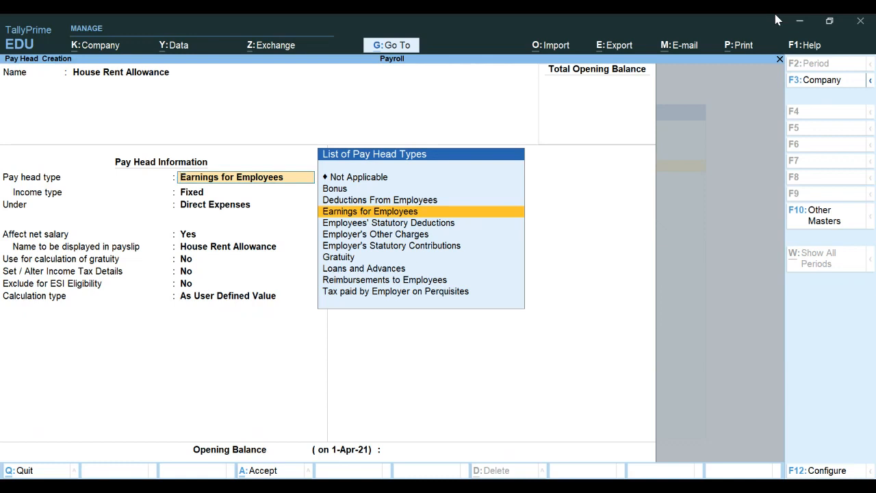
{"action": "key", "text": "Return"}
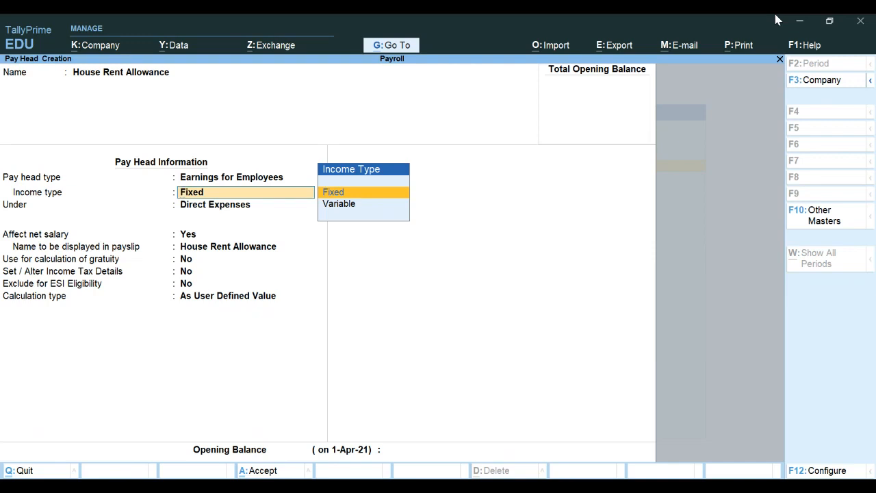
{"action": "key", "text": "Return"}
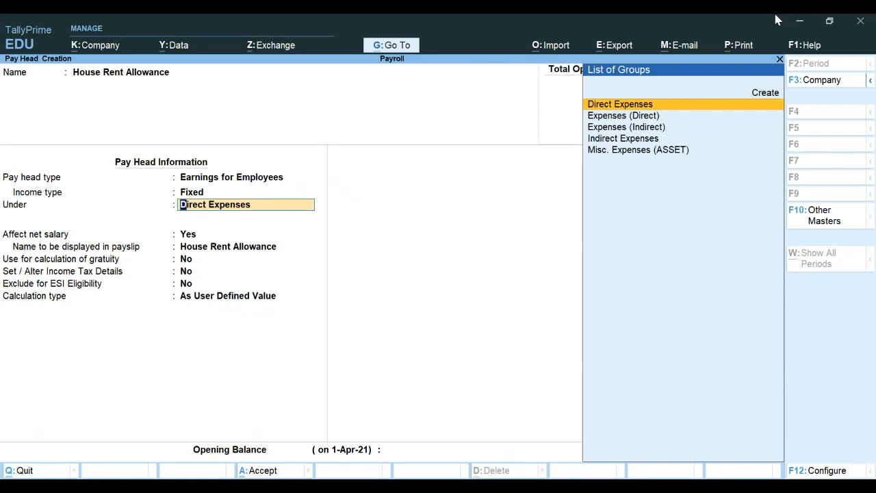
{"action": "type", "text": "I"}
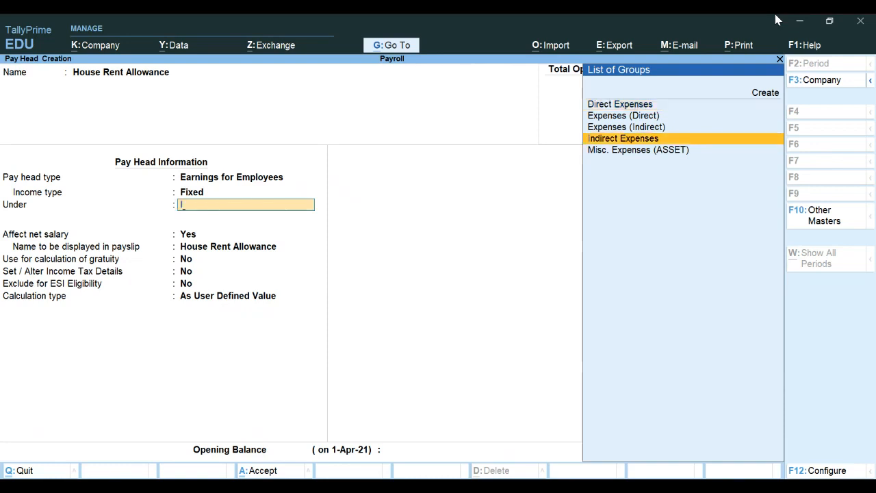
{"action": "key", "text": "Return"}
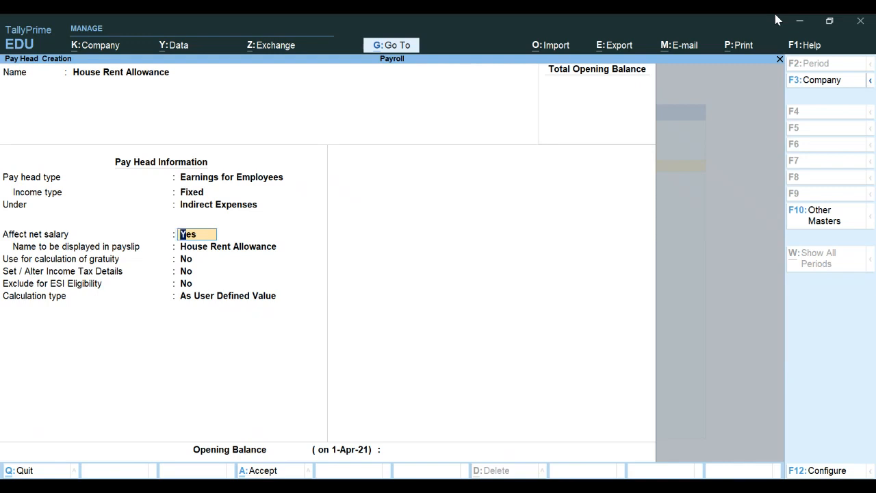
{"action": "key", "text": "Return"}
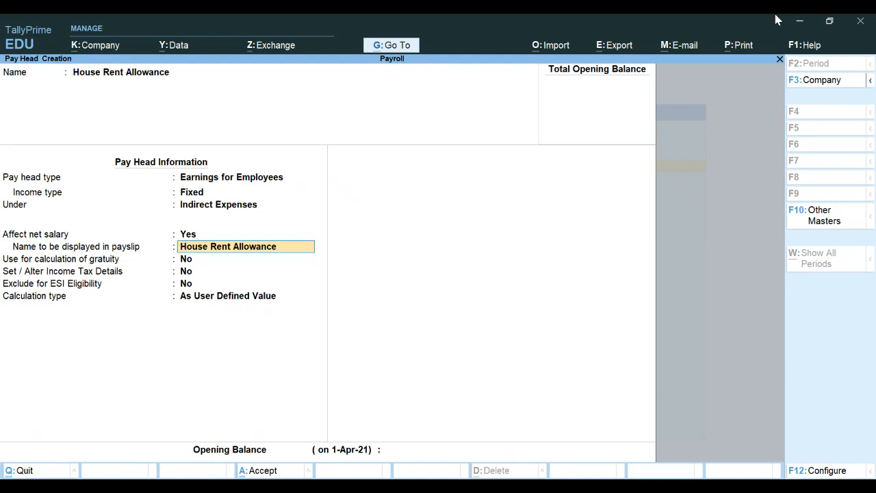
Step: Set the payslip display name to HRA, leaving gratuity calculation and income tax details at No
{"action": "type", "text": "HRS"}
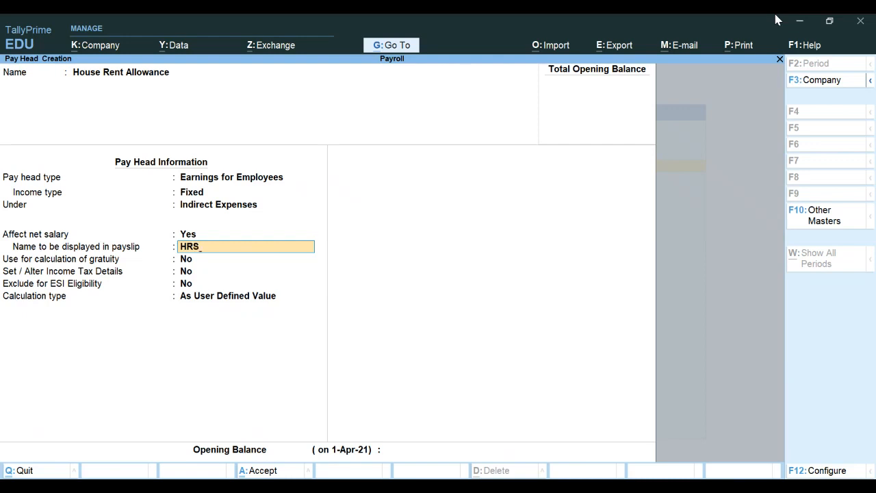
{"action": "key", "text": "BackSpace"}
{"action": "type", "text": "A"}
{"action": "key", "text": "Return"}
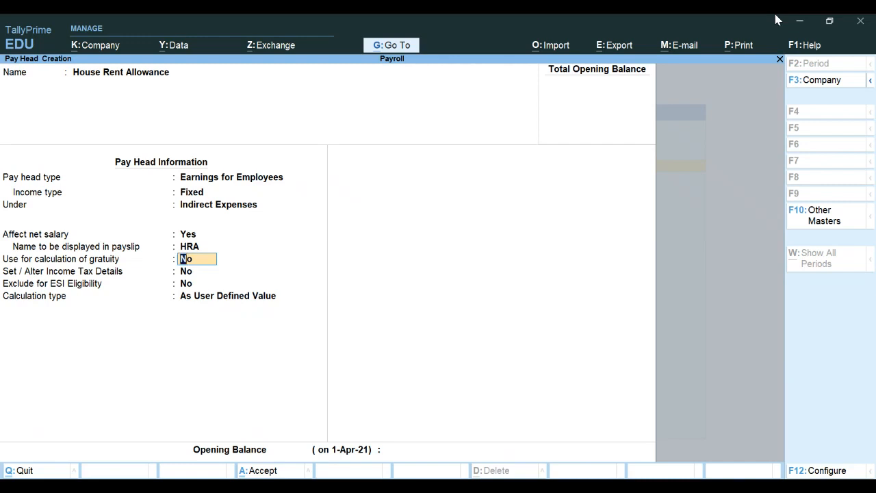
{"action": "key", "text": "Return"}
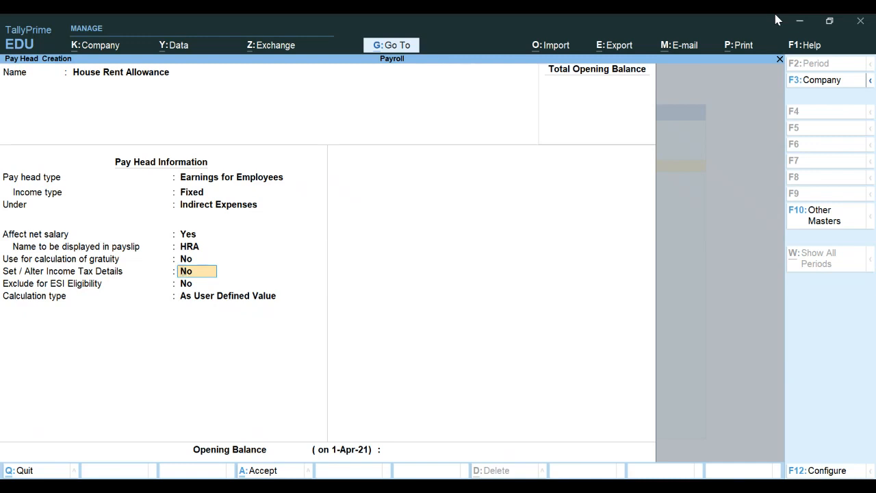
{"action": "key", "text": "Return"}
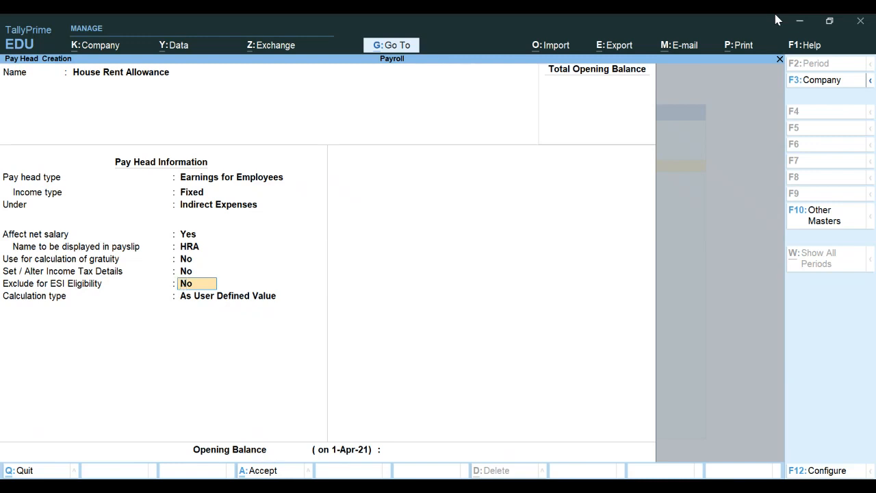
Step: Turn on Set / Alter Income Tax Details for House Rent Allowance to bring up its tax form
{"action": "key", "text": "Up"}
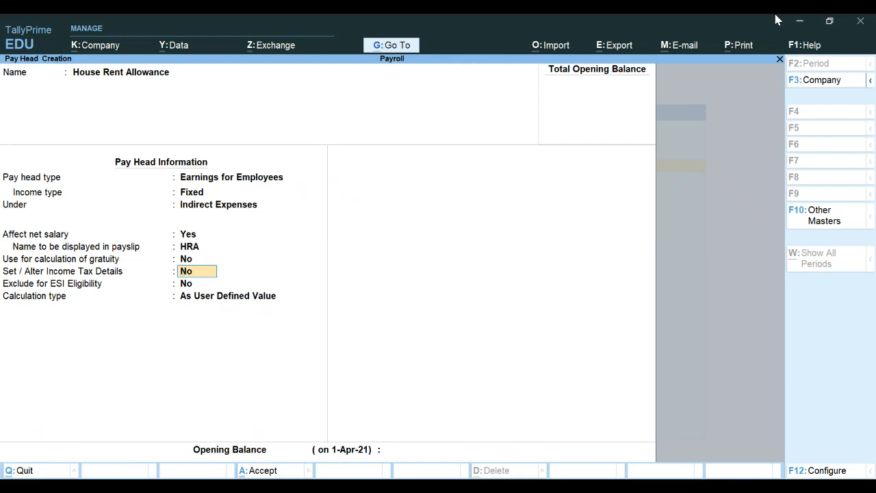
{"action": "type", "text": "Y"}
{"action": "key", "text": "Return"}
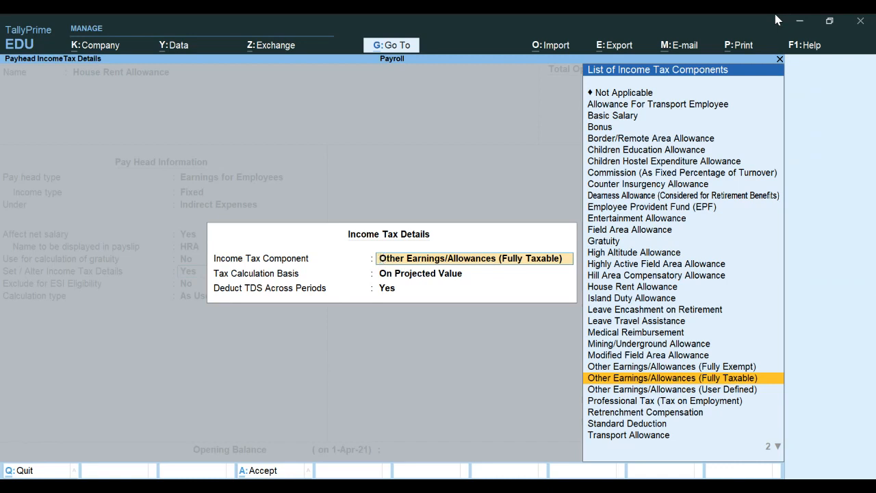
Step: Set the HRA tax component to House Rent Allowance, On Actual Value, with TDS deducted
{"action": "key", "text": "Up"}
{"action": "key", "text": "Up"}
{"action": "key", "text": "Up"}
{"action": "key", "text": "Up"}
{"action": "key", "text": "Up"}
{"action": "key", "text": "Up"}
{"action": "key", "text": "Up"}
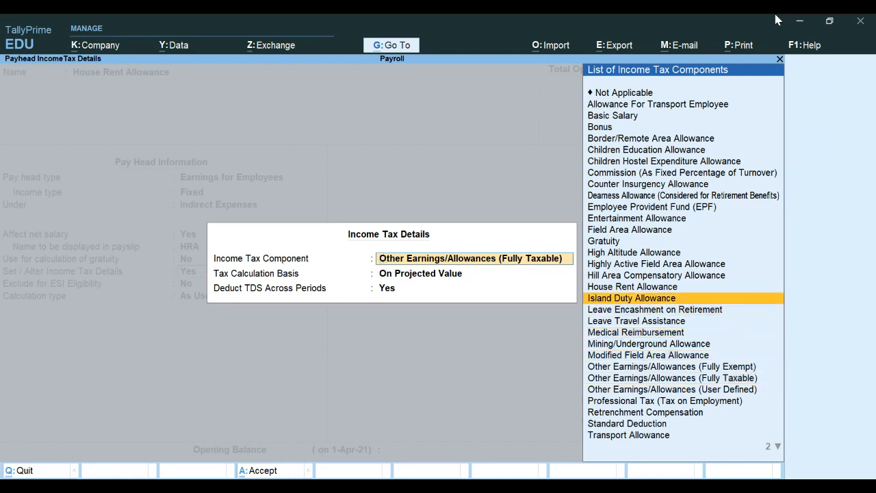
{"action": "key", "text": "Up"}
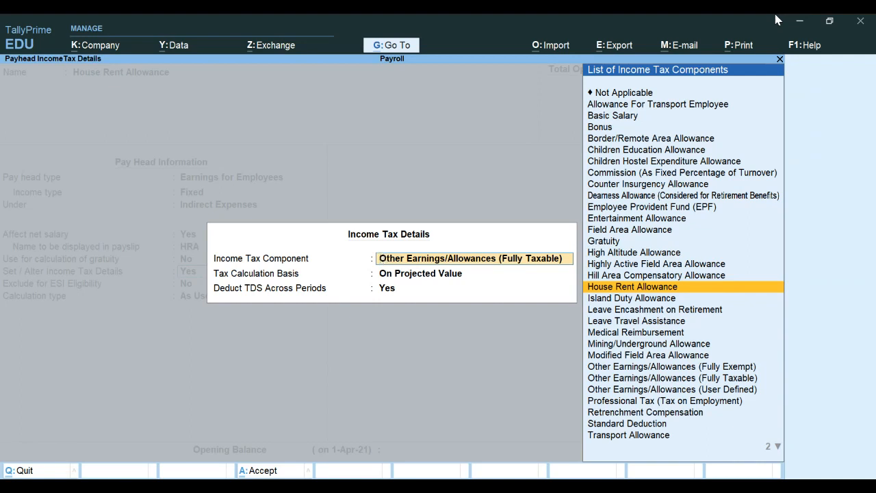
{"action": "key", "text": "Return"}
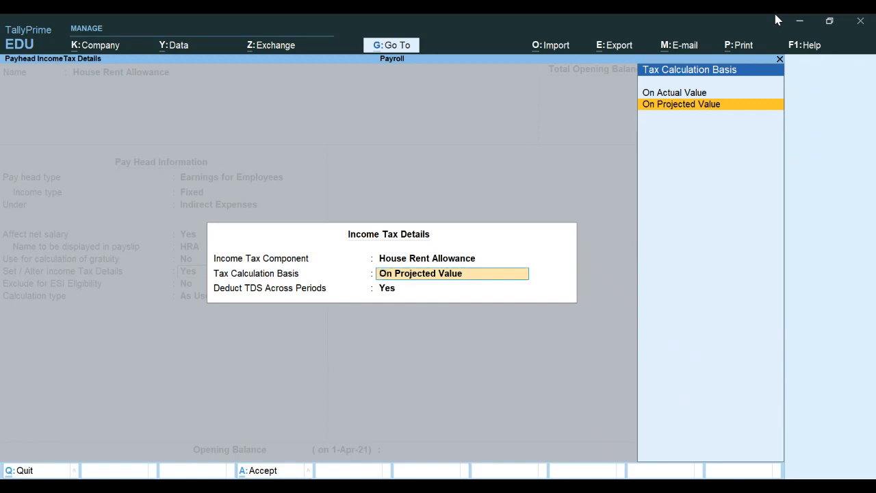
{"action": "key", "text": "Up"}
{"action": "key", "text": "Return"}
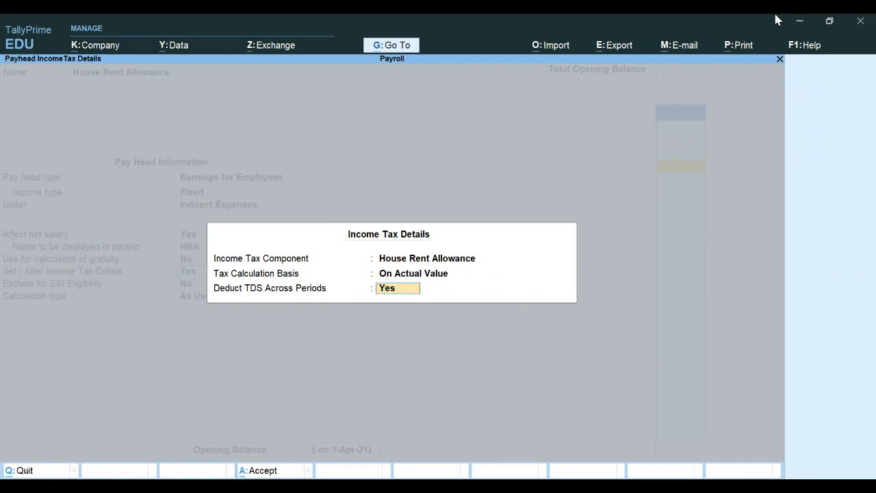
{"action": "key", "text": "Return"}
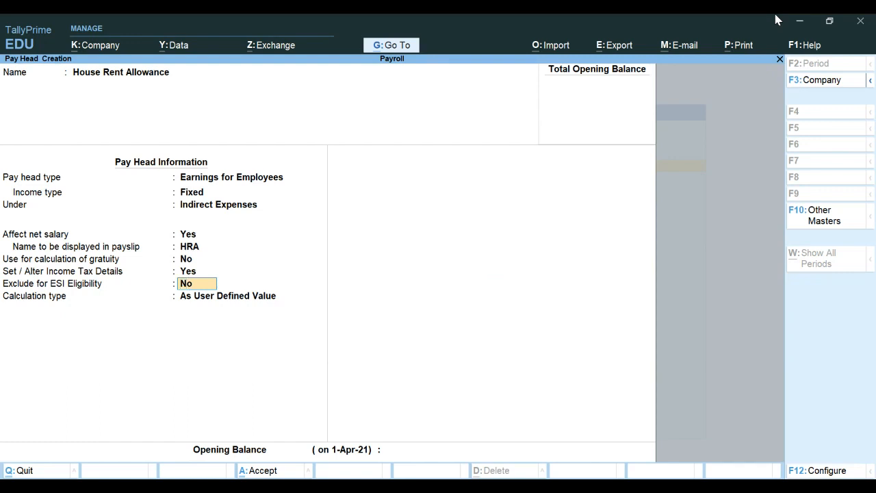
{"action": "key", "text": "Return"}
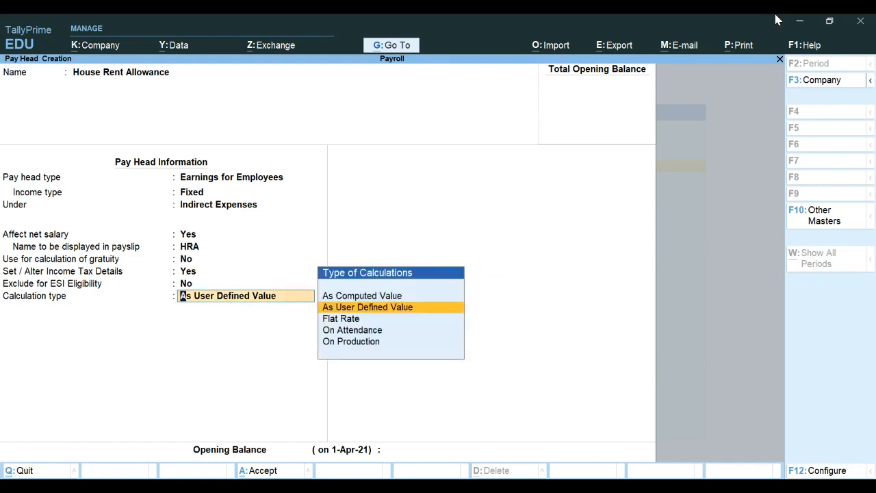
Step: Make HRA As Computed Value, Normal Rounding with limit 1, computed On Specified Formula
{"action": "key", "text": "Up"}
{"action": "key", "text": "Return"}
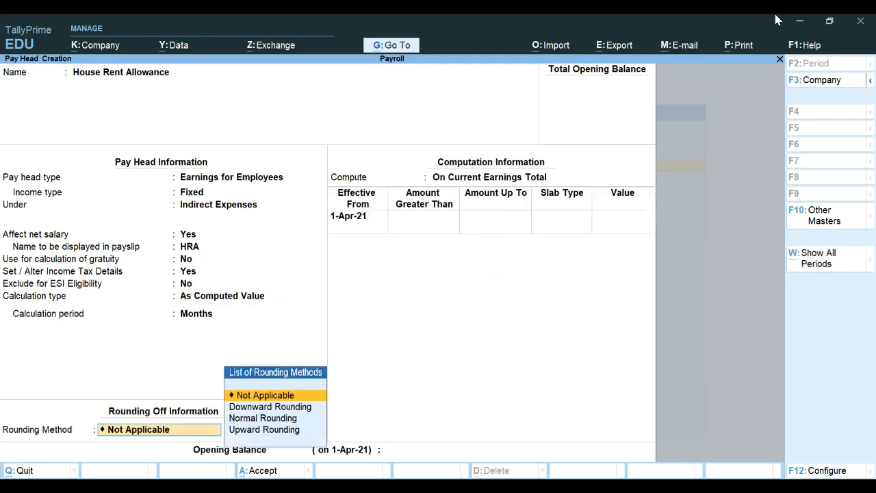
{"action": "key", "text": "Down"}
{"action": "key", "text": "Down"}
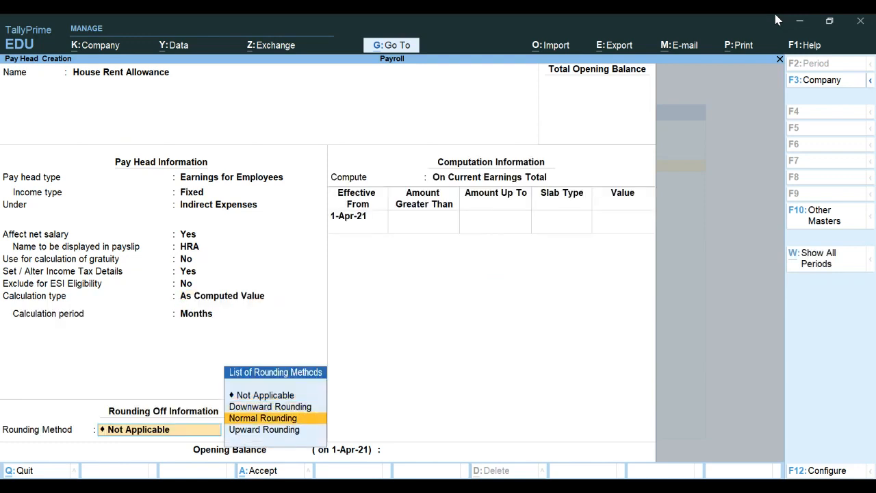
{"action": "key", "text": "Return"}
{"action": "type", "text": "1"}
{"action": "key", "text": "Return"}
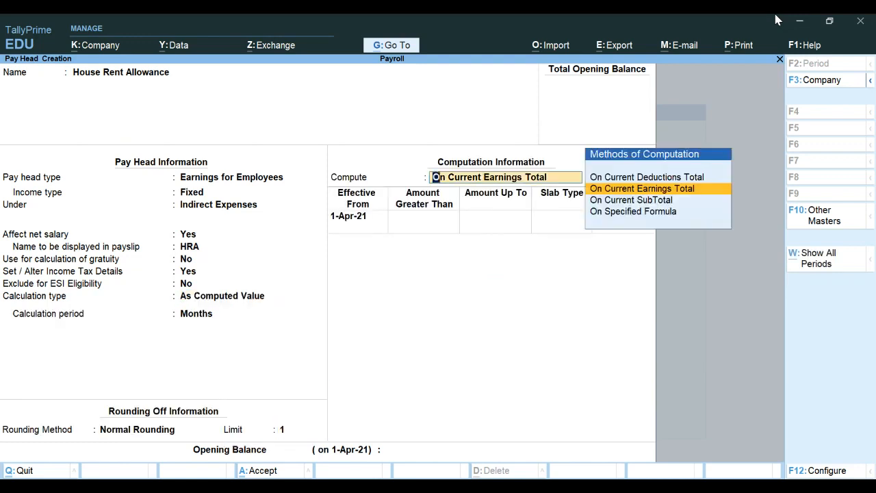
{"action": "key", "text": "Down"}
{"action": "key", "text": "Down"}
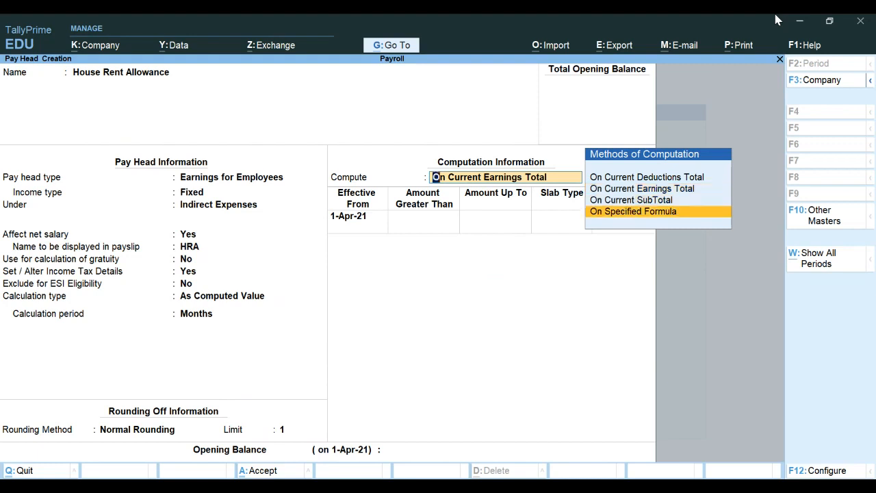
{"action": "key", "text": "Return"}
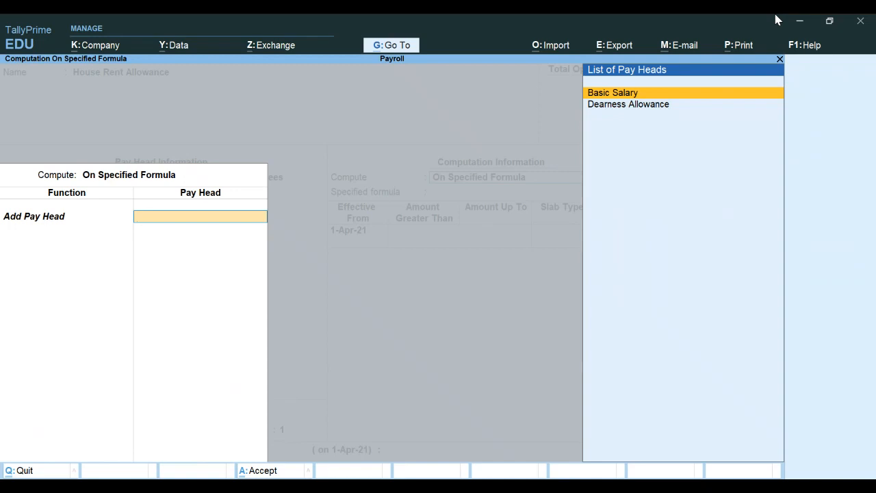
Step: Build the HRA computation formula as Basic Salary plus Dearness Allowance
{"action": "key", "text": "Return"}
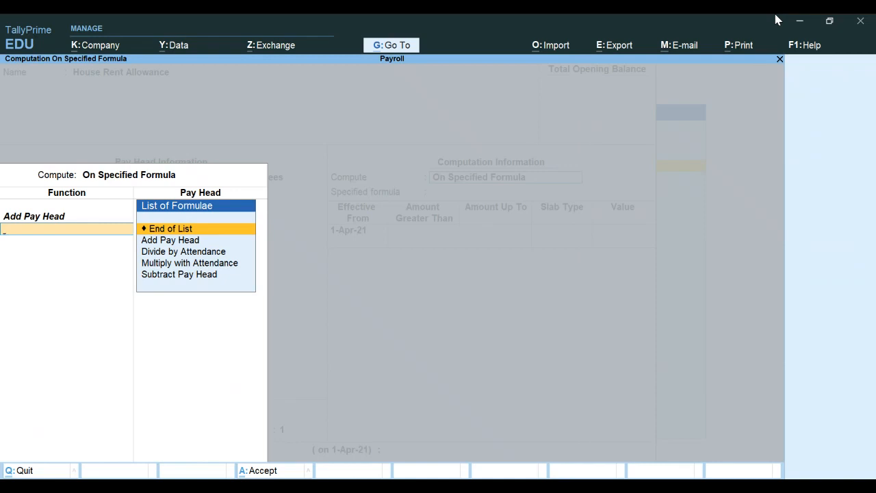
{"action": "key", "text": "Down"}
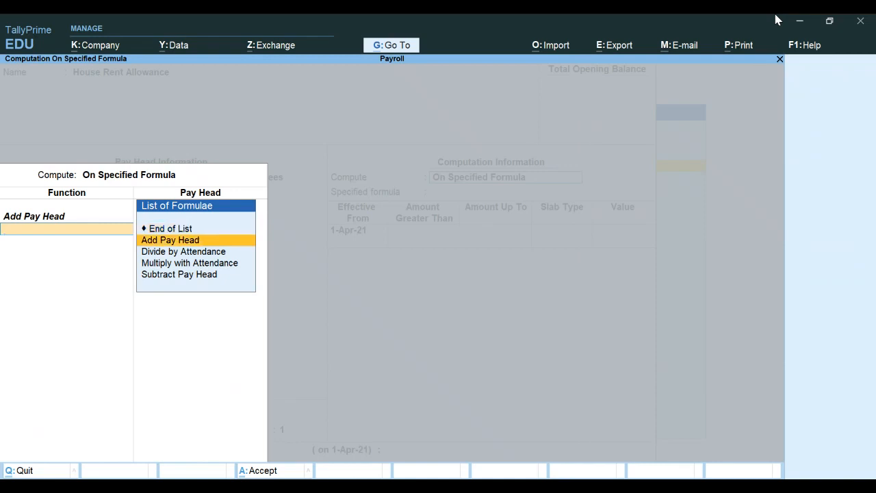
{"action": "key", "text": "Return"}
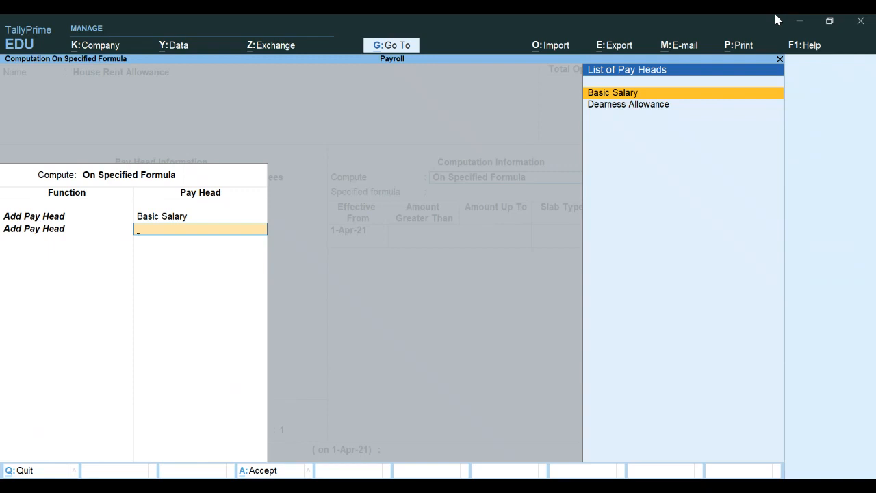
{"action": "key", "text": "Down"}
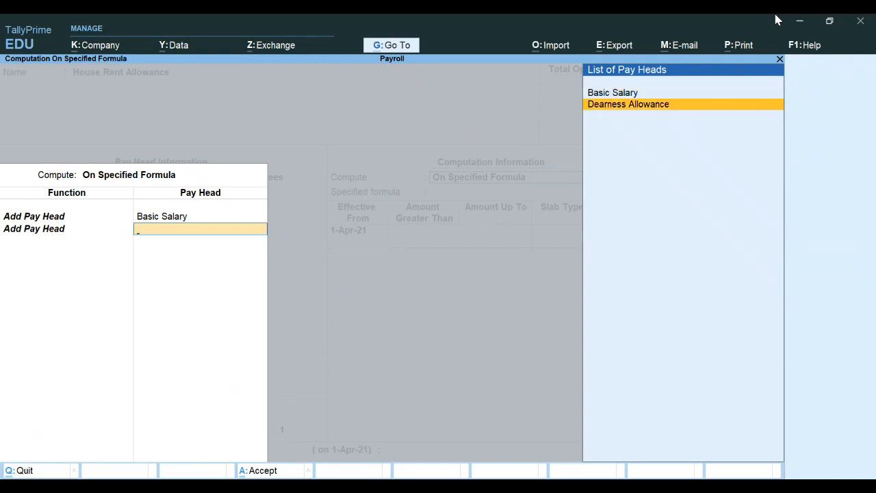
{"action": "key", "text": "Return"}
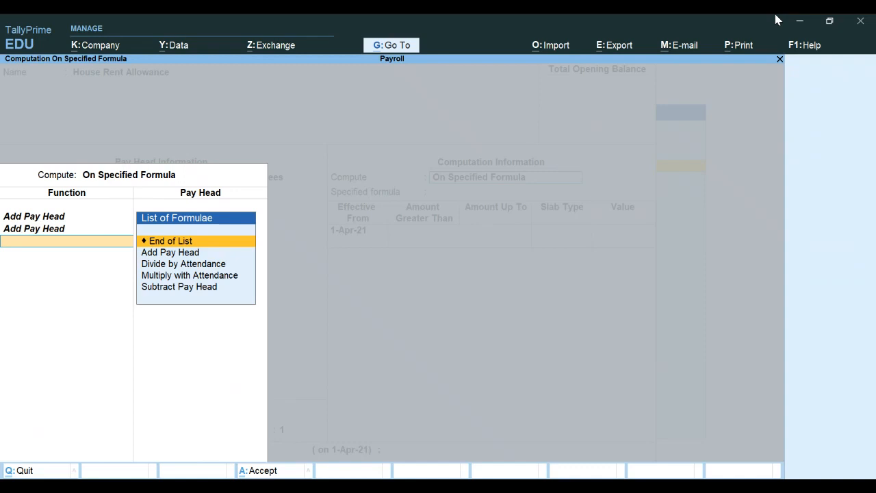
{"action": "key", "text": "Return"}
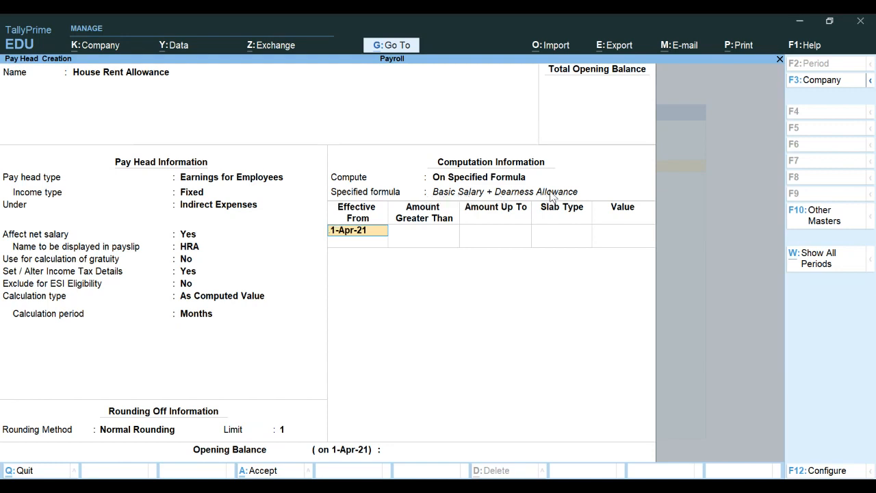
Step: Add a 40% Percentage slab effective 1-Apr-21 and save the House Rent Allowance pay head
{"action": "key", "text": "Return"}
{"action": "key", "text": "Return"}
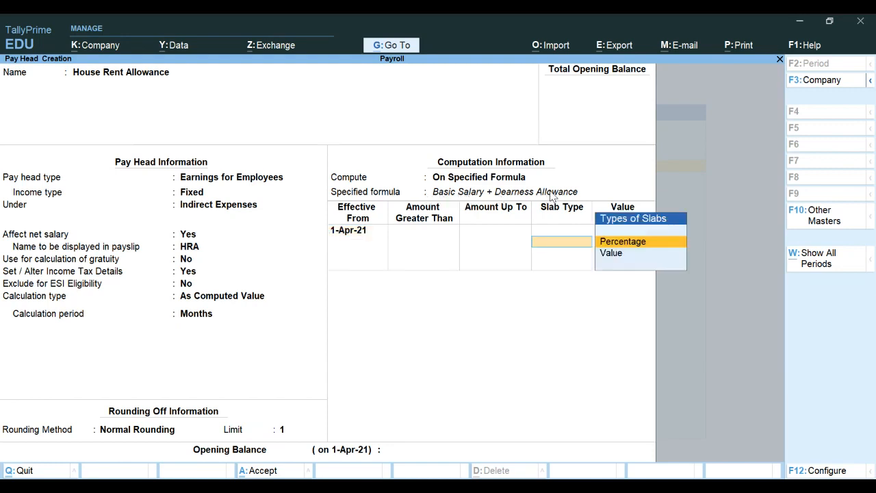
{"action": "key", "text": "Return"}
{"action": "type", "text": "40"}
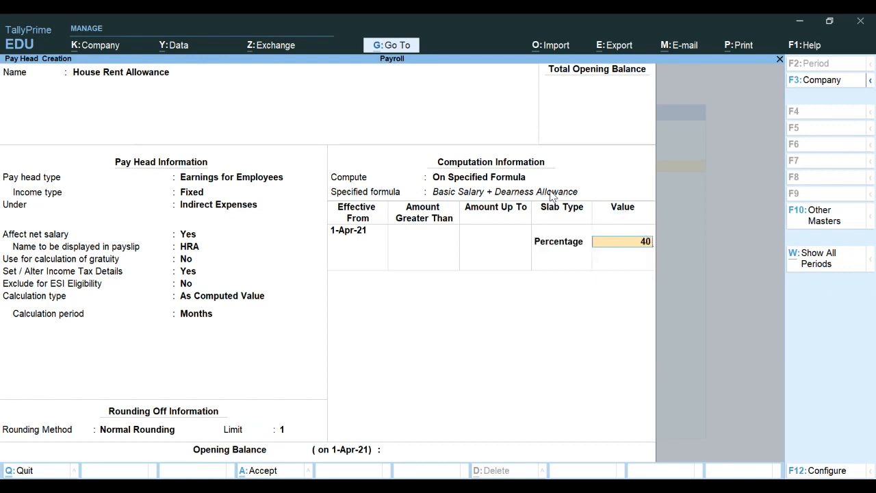
{"action": "key", "text": "Return"}
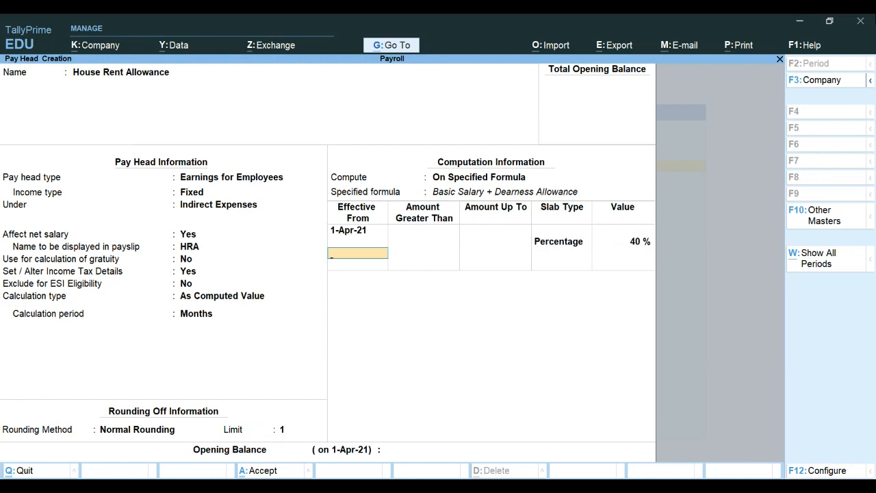
{"action": "key", "text": "Return"}
{"action": "key", "text": "Return"}
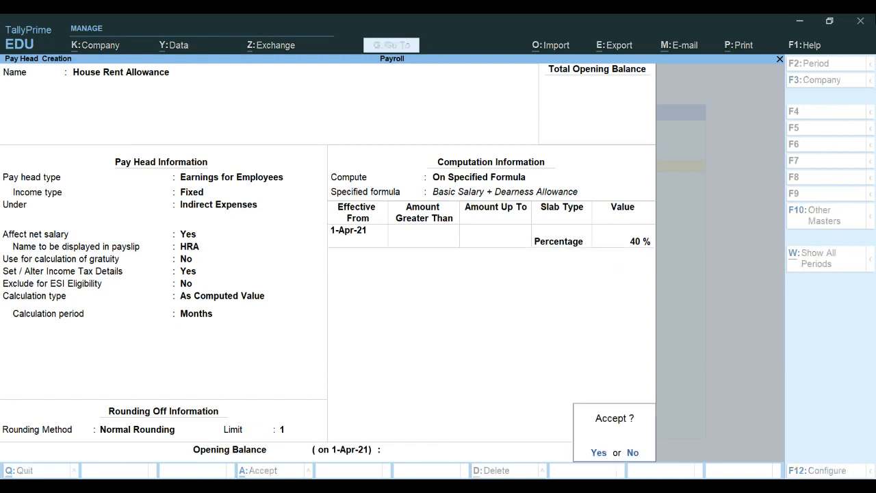
{"action": "key", "text": "Return"}
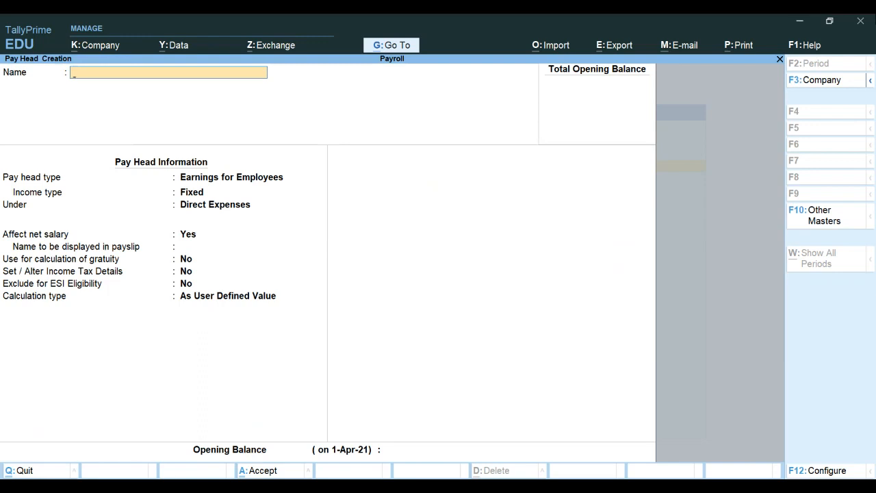
Step: Recall the saved Dearness Allowance pay head for alteration
{"action": "key", "text": "Page_Up"}
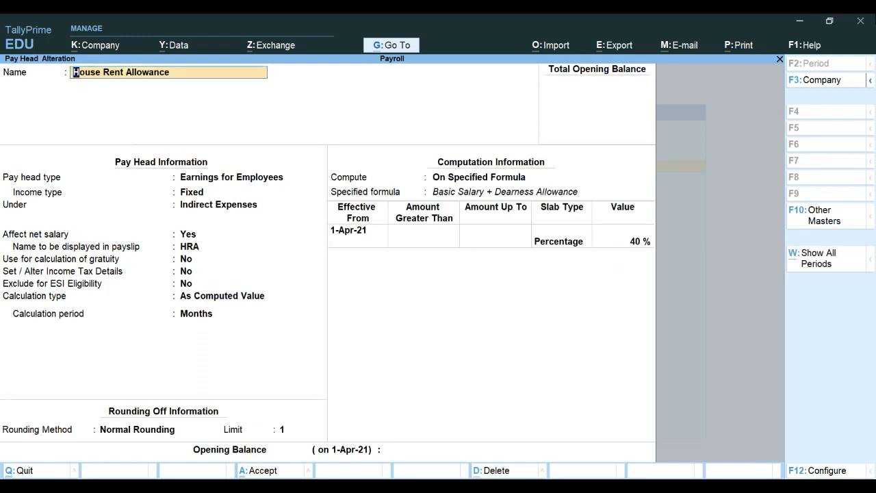
{"action": "key", "text": "Page_Up"}
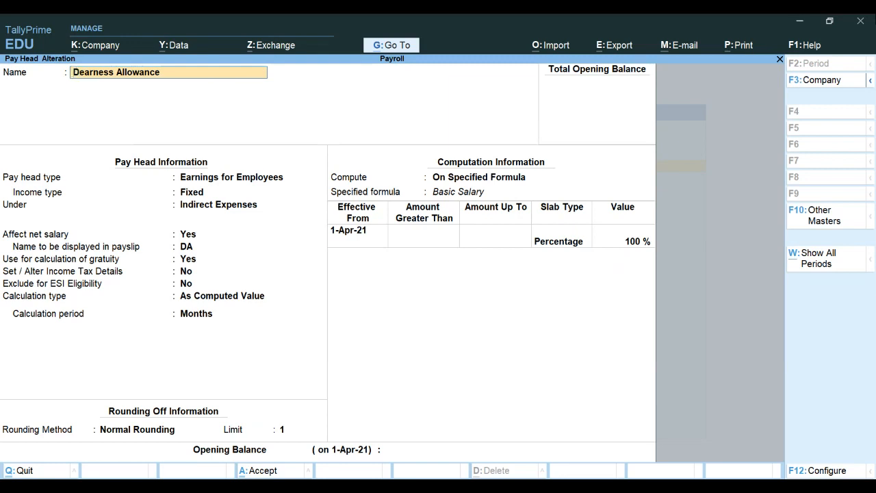
{"action": "key", "text": "Return"}
{"action": "key", "text": "Return"}
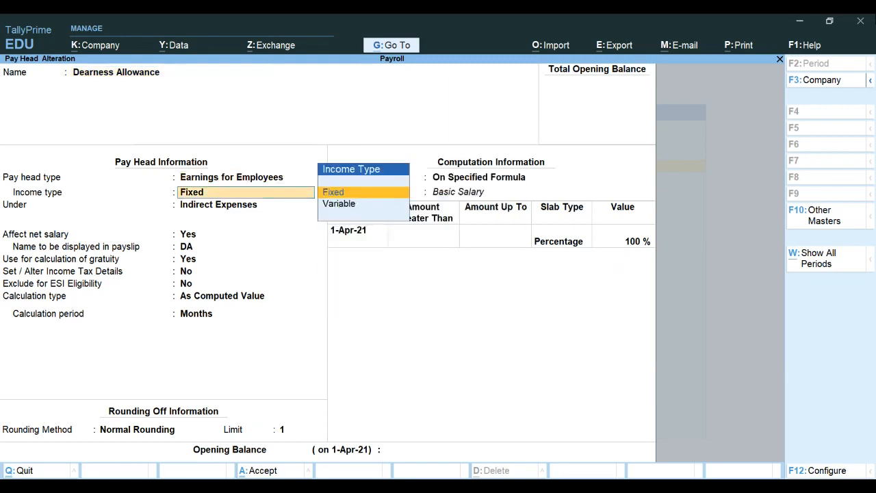
{"action": "key", "text": "Return"}
{"action": "key", "text": "Return"}
{"action": "key", "text": "Return"}
{"action": "key", "text": "Return"}
{"action": "key", "text": "Return"}
Step: Give it the Dearness Allowance (Considered for Retirement Benefits) tax component On Actual Value and save
{"action": "type", "text": "Y"}
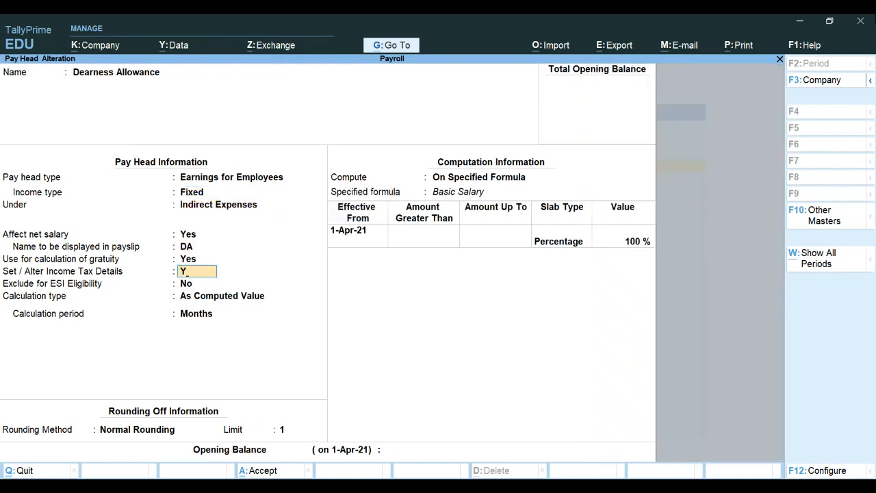
{"action": "key", "text": "Return"}
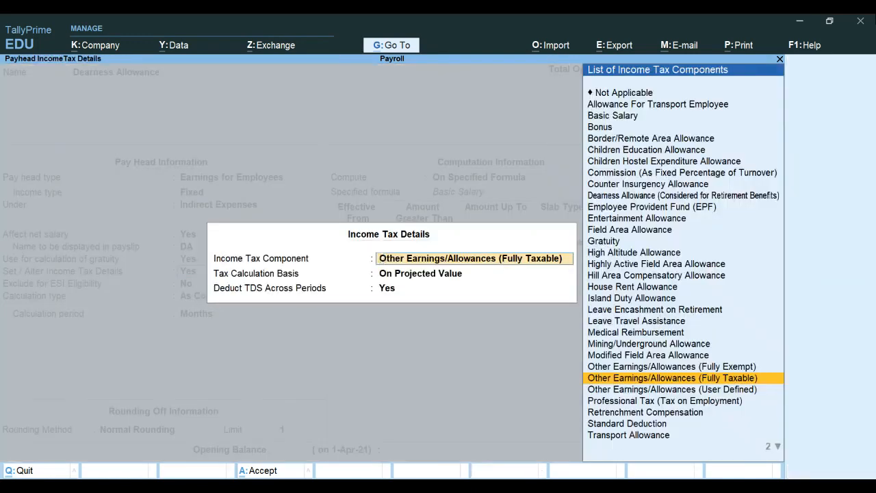
{"action": "key", "text": "Up"}
{"action": "key", "text": "Up"}
{"action": "key", "text": "Up"}
{"action": "key", "text": "Up"}
{"action": "key", "text": "Up"}
{"action": "key", "text": "Up"}
{"action": "key", "text": "Up"}
{"action": "key", "text": "Up"}
{"action": "key", "text": "Up"}
{"action": "key", "text": "Up"}
{"action": "key", "text": "Up"}
{"action": "key", "text": "Up"}
{"action": "key", "text": "Up"}
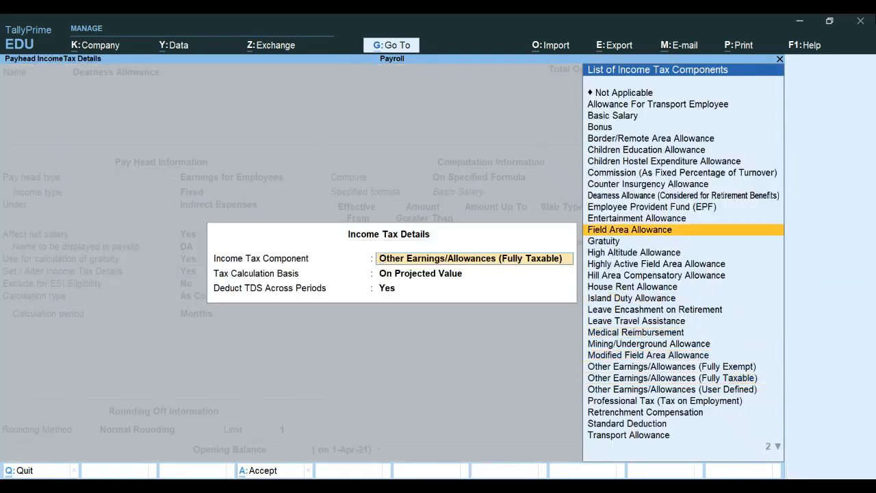
{"action": "key", "text": "Up"}
{"action": "key", "text": "Up"}
{"action": "key", "text": "Up"}
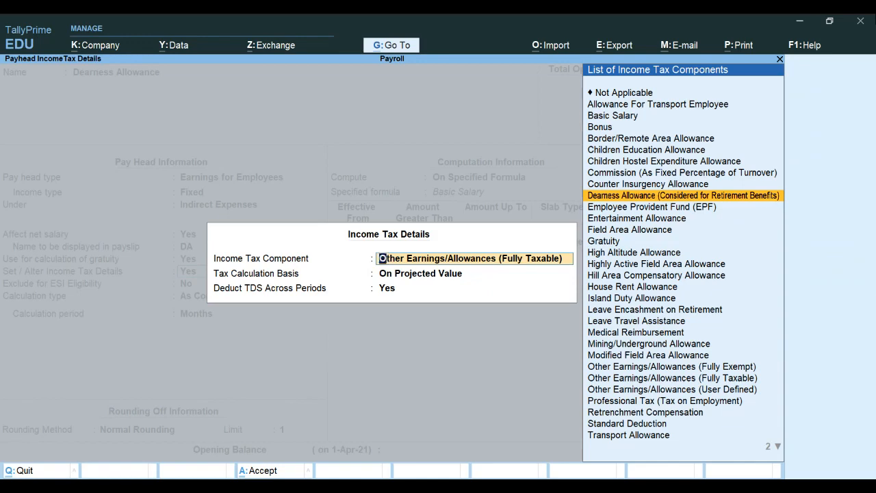
{"action": "key", "text": "Return"}
{"action": "key", "text": "Up"}
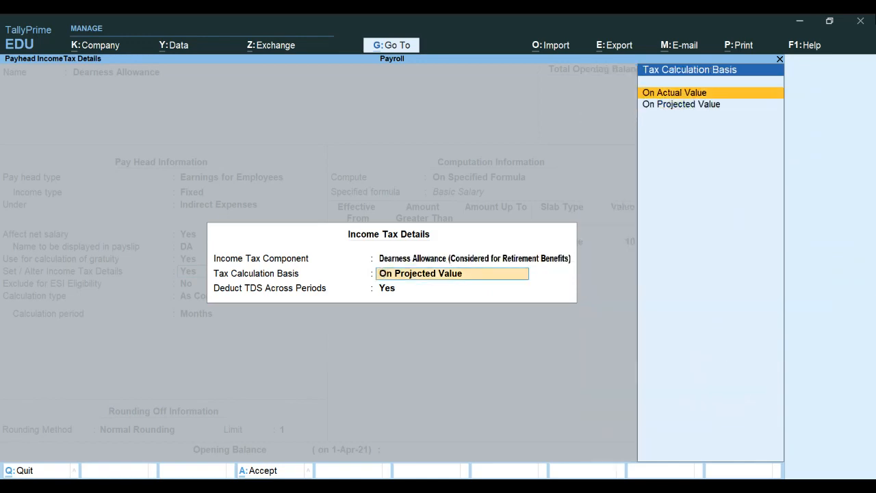
{"action": "key", "text": "Return"}
{"action": "key", "text": "Return"}
{"action": "key", "text": "Return"}
{"action": "key", "text": "Return"}
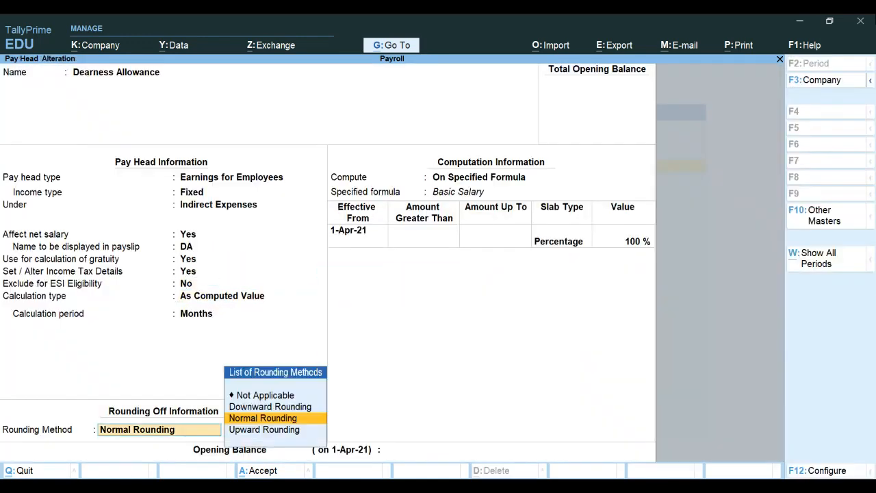
{"action": "key", "text": "ctrl"}
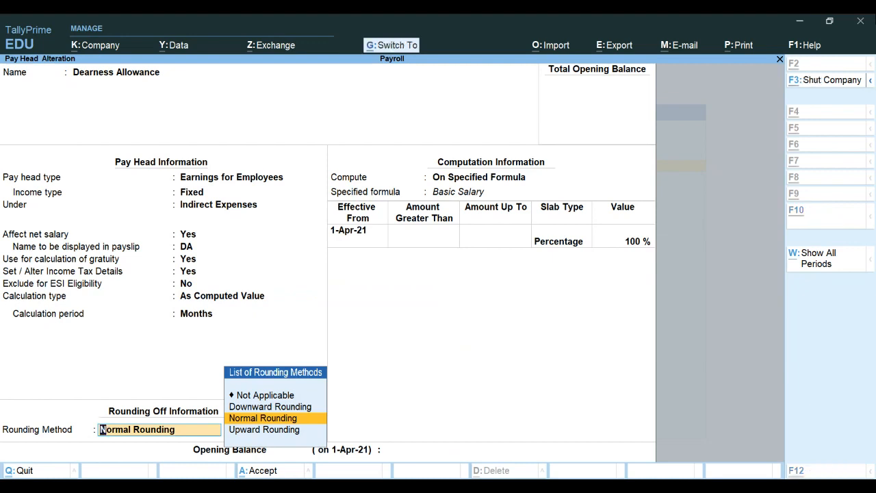
{"action": "key", "text": "ctrl+a"}
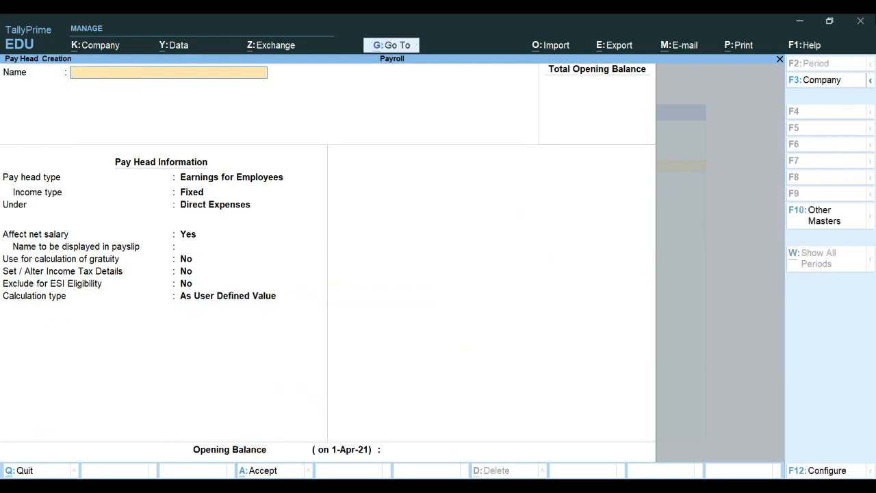
Step: Recall the Basic Salary pay head and switch its income tax details to Yes
{"action": "key", "text": "Page_Up"}
{"action": "key", "text": "Page_Up"}
{"action": "key", "text": "Page_Up"}
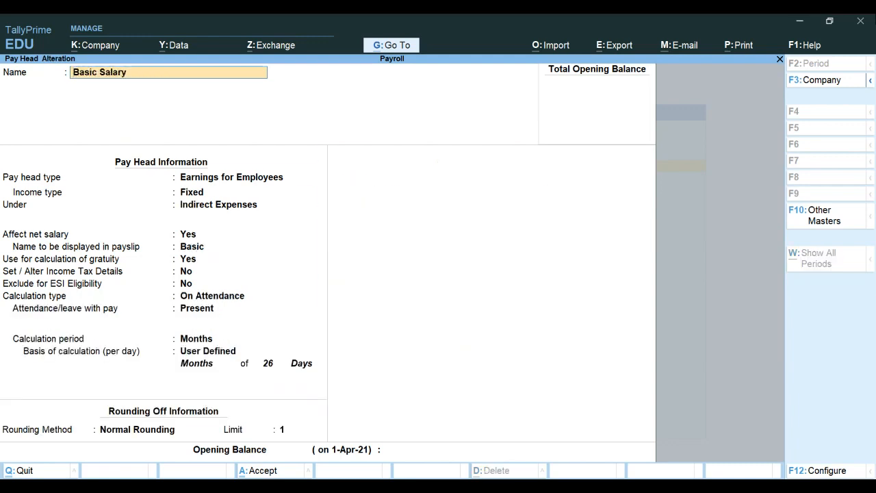
{"action": "key", "text": "Return"}
{"action": "key", "text": "Return"}
{"action": "key", "text": "Return"}
{"action": "key", "text": "Return"}
{"action": "key", "text": "Return"}
{"action": "key", "text": "Return"}
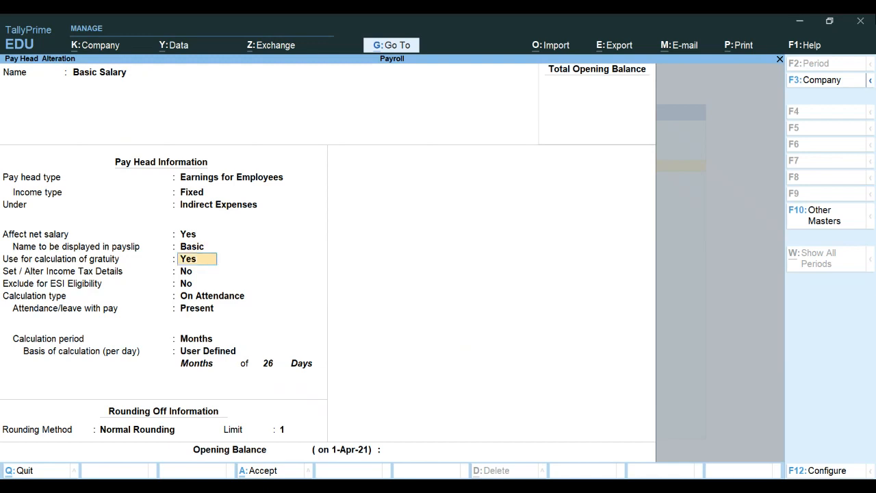
{"action": "key", "text": "Return"}
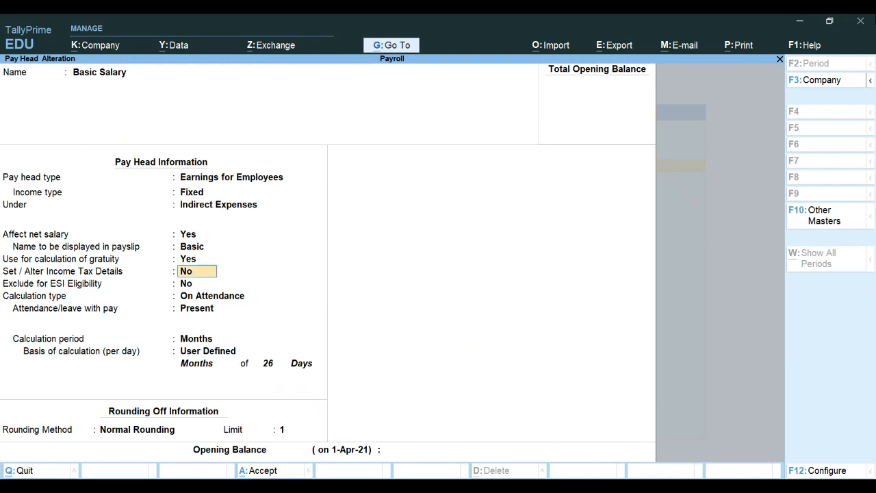
{"action": "type", "text": "y"}
{"action": "key", "text": "Return"}
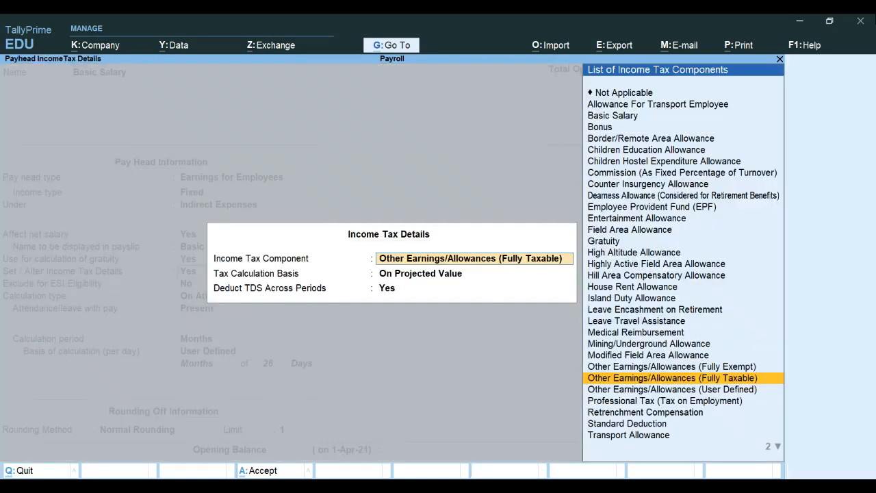
Step: Set Basic Salary as the tax component On Actual Value, keep TDS, and save
{"action": "key", "text": "Up"}
{"action": "key", "text": "Up"}
{"action": "key", "text": "Up"}
{"action": "key", "text": "Up"}
{"action": "key", "text": "Up"}
{"action": "key", "text": "Up"}
{"action": "key", "text": "Up"}
{"action": "key", "text": "Up"}
{"action": "key", "text": "Up"}
{"action": "key", "text": "Up"}
{"action": "key", "text": "Up"}
{"action": "key", "text": "Up"}
{"action": "key", "text": "Up"}
{"action": "key", "text": "Up"}
{"action": "key", "text": "Up"}
{"action": "key", "text": "Up"}
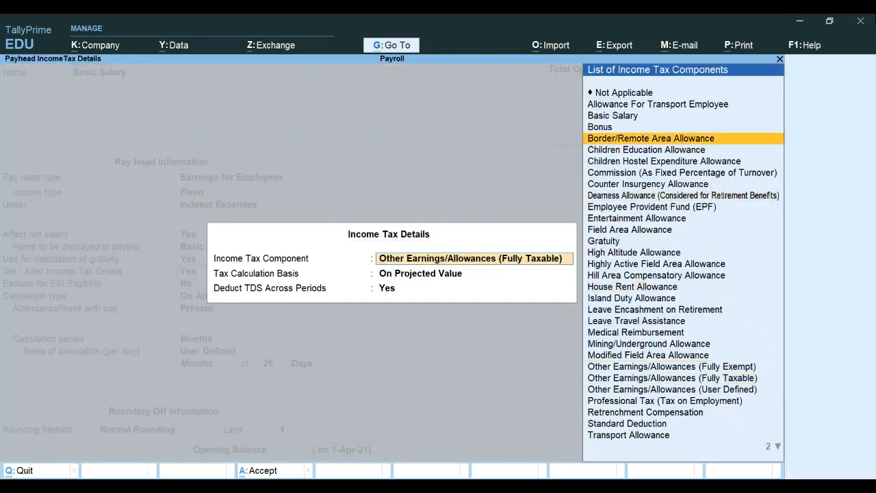
{"action": "key", "text": "Return"}
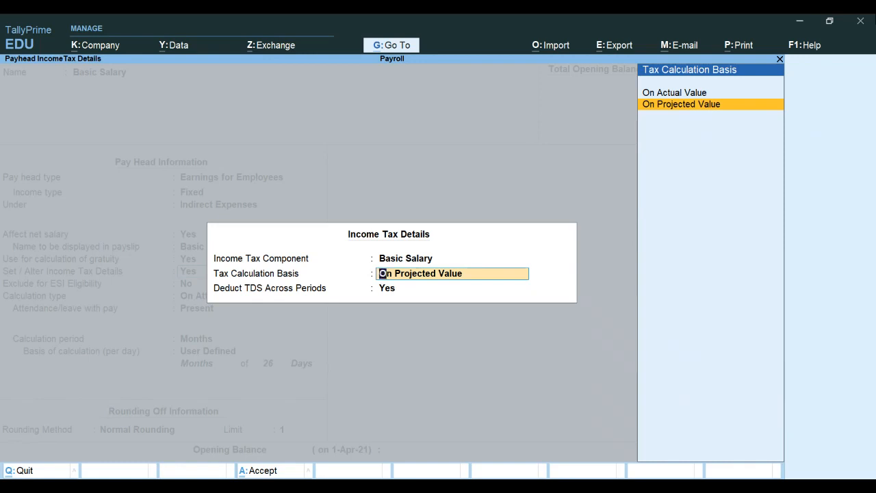
{"action": "key", "text": "Up"}
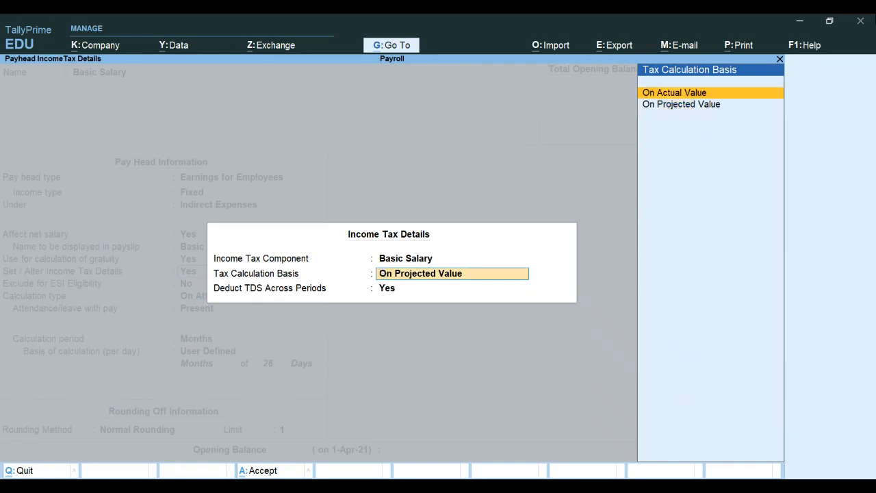
{"action": "key", "text": "Return"}
{"action": "key", "text": "Return"}
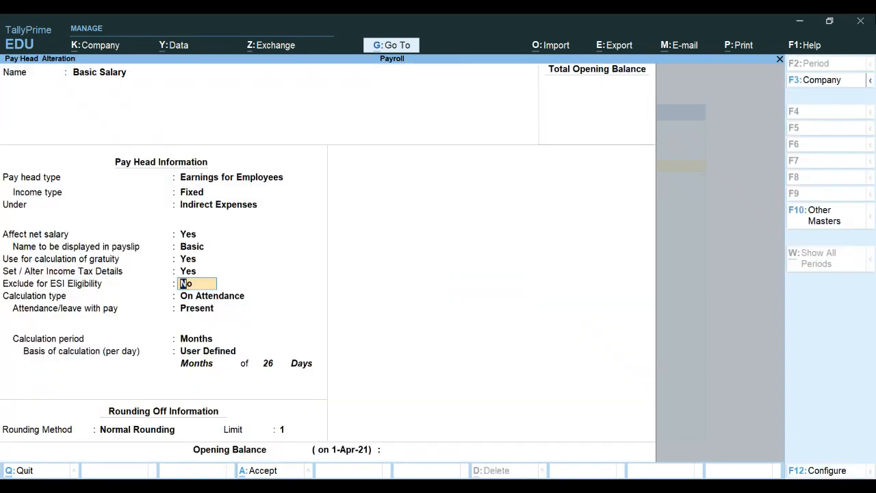
{"action": "key", "text": "Return"}
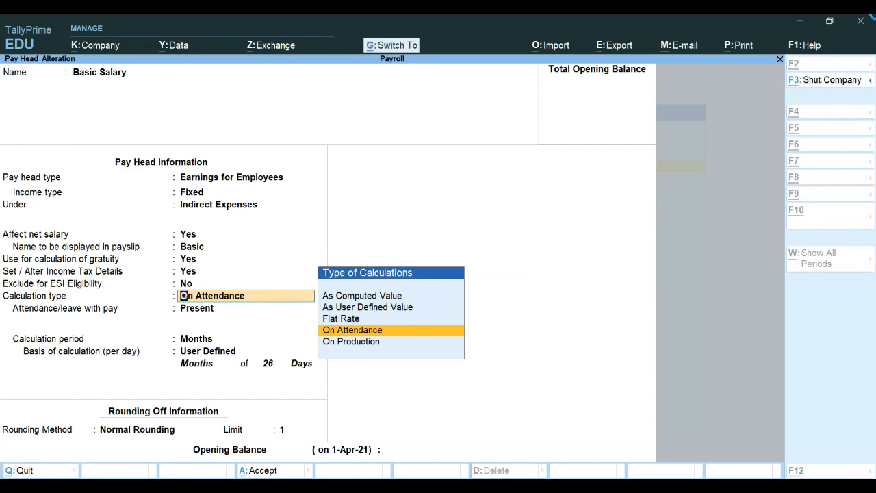
{"action": "key", "text": "ctrl+a"}
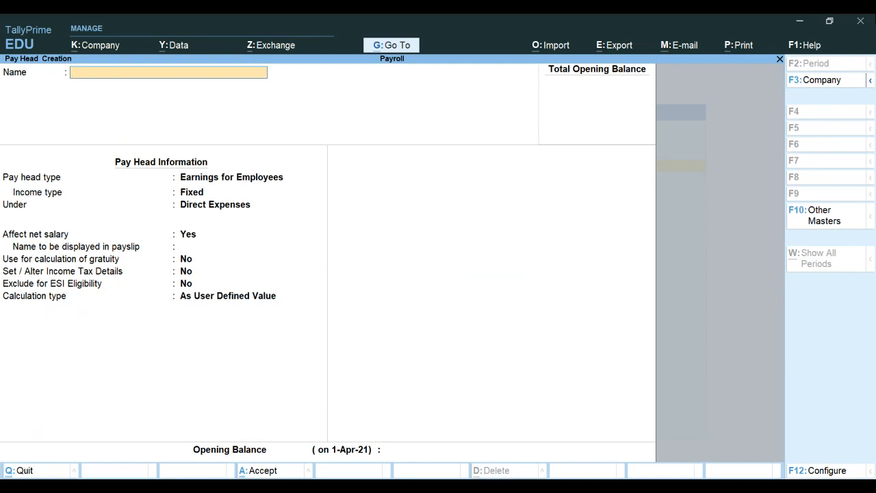
Step: Create pay head CONVEYANCE: fixed Earnings for Employees under Indirect Expenses, payslip name CONVEYANCE
{"action": "type", "text": "CONVEYANCE"}
{"action": "key", "text": "Return"}
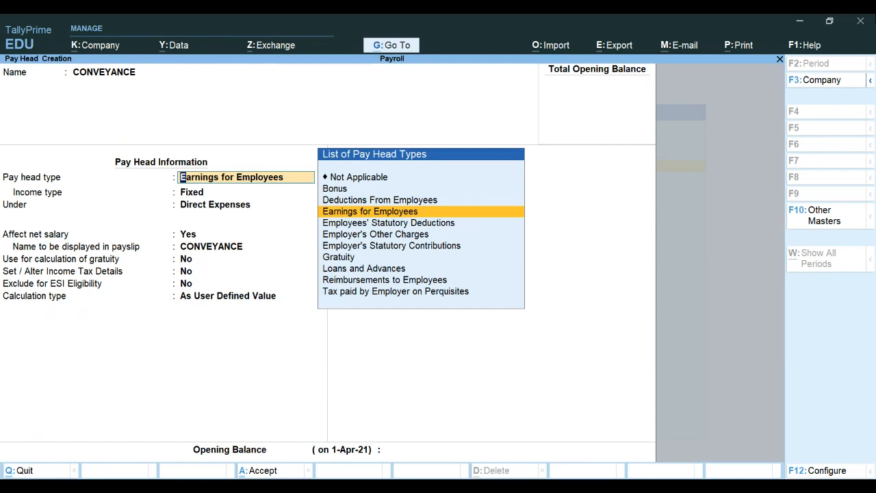
{"action": "key", "text": "Return"}
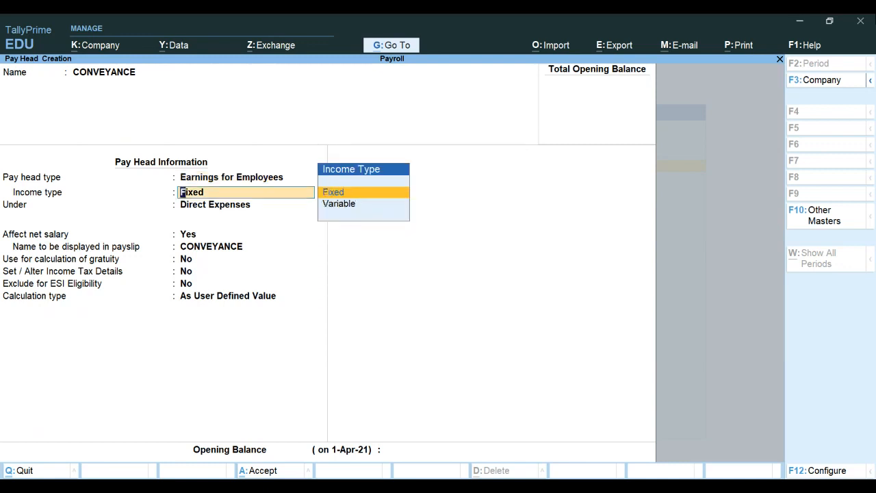
{"action": "key", "text": "Return"}
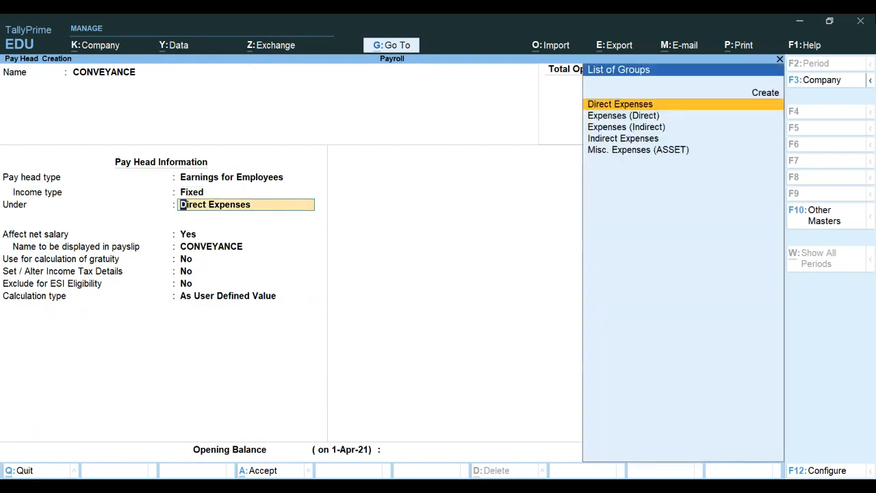
{"action": "type", "text": "i"}
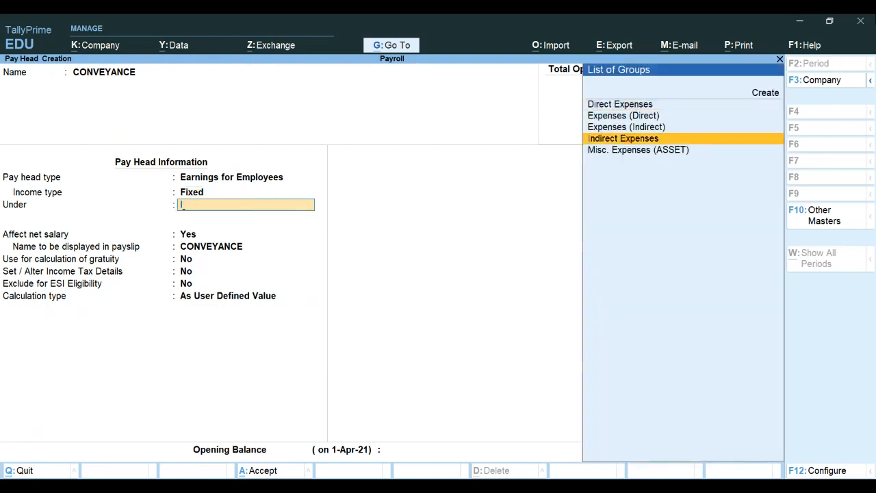
{"action": "key", "text": "Return"}
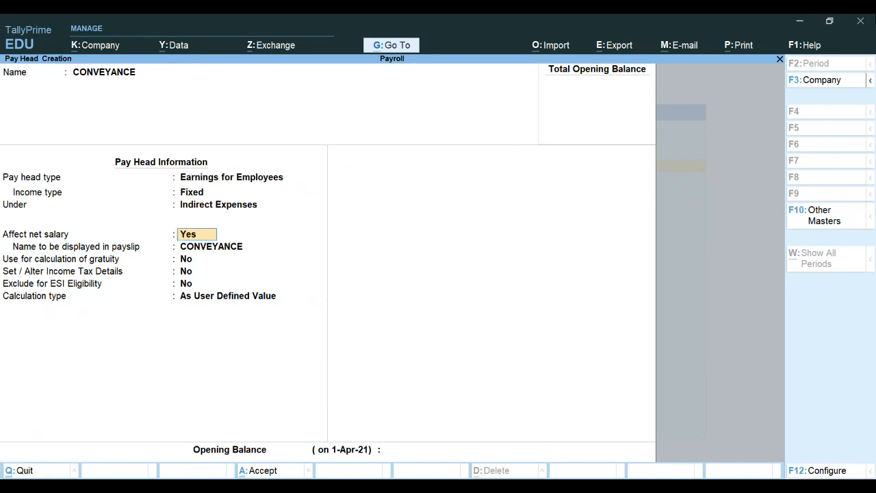
{"action": "key", "text": "Return"}
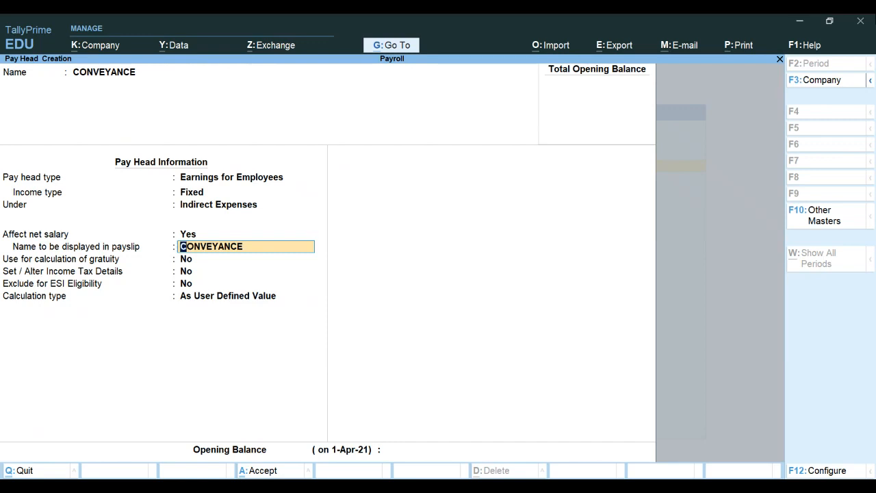
{"action": "key", "text": "Return"}
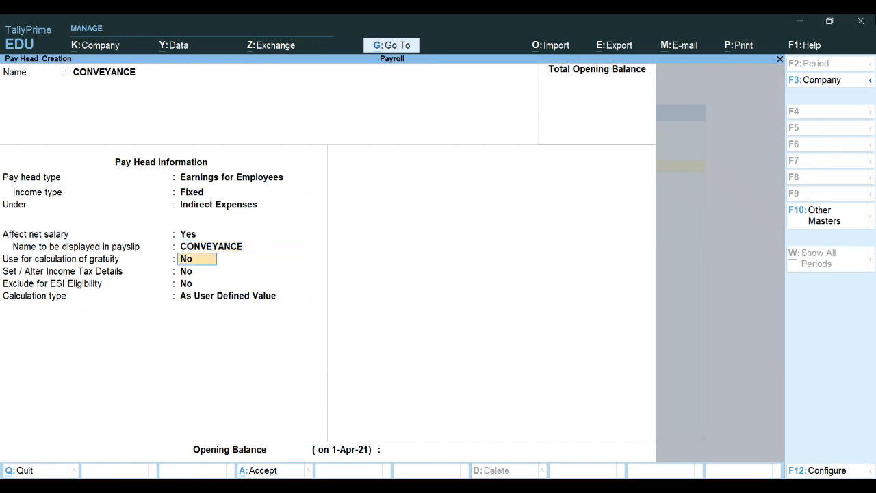
{"action": "key", "text": "Return"}
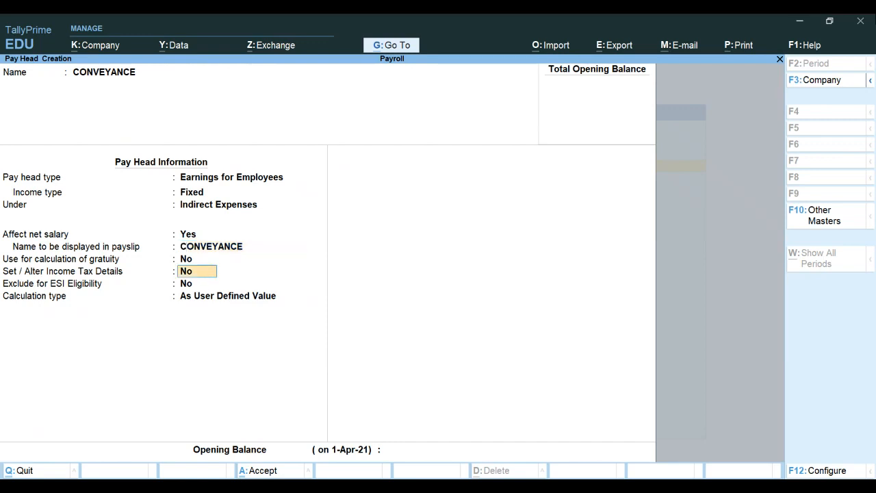
Step: Turn on CONVEYANCE tax details with Field Area Allowance as component On Projected Value
{"action": "type", "text": "Y"}
{"action": "key", "text": "Return"}
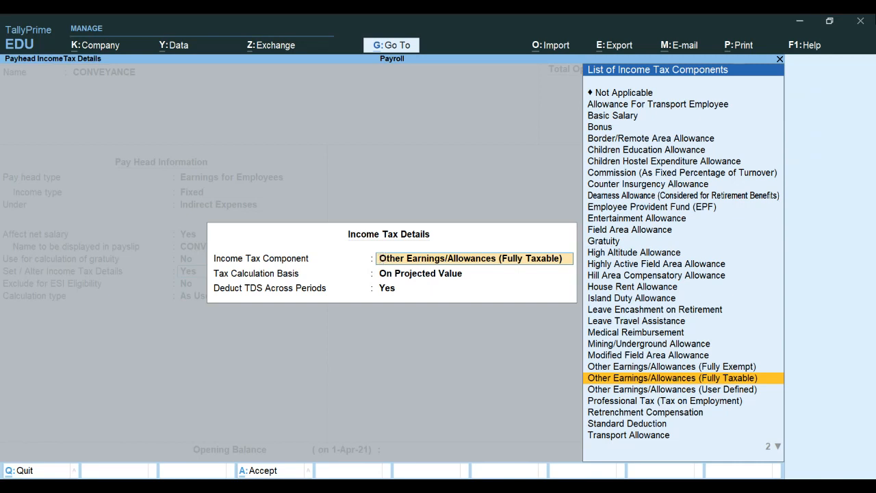
{"action": "key", "text": "Up"}
{"action": "key", "text": "Up"}
{"action": "key", "text": "Up"}
{"action": "key", "text": "Up"}
{"action": "key", "text": "Up"}
{"action": "key", "text": "Up"}
{"action": "key", "text": "Up"}
{"action": "key", "text": "Up"}
{"action": "key", "text": "Up"}
{"action": "key", "text": "Up"}
{"action": "key", "text": "Up"}
{"action": "key", "text": "Up"}
{"action": "key", "text": "Up"}
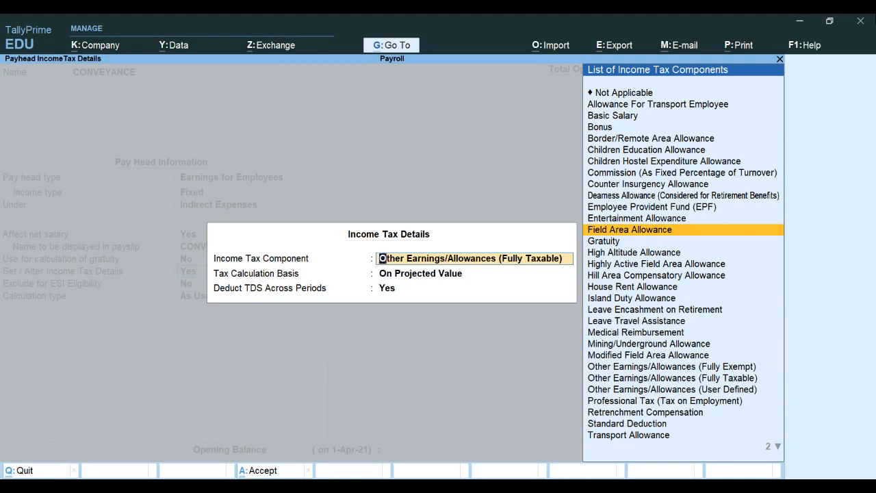
{"action": "key", "text": "Return"}
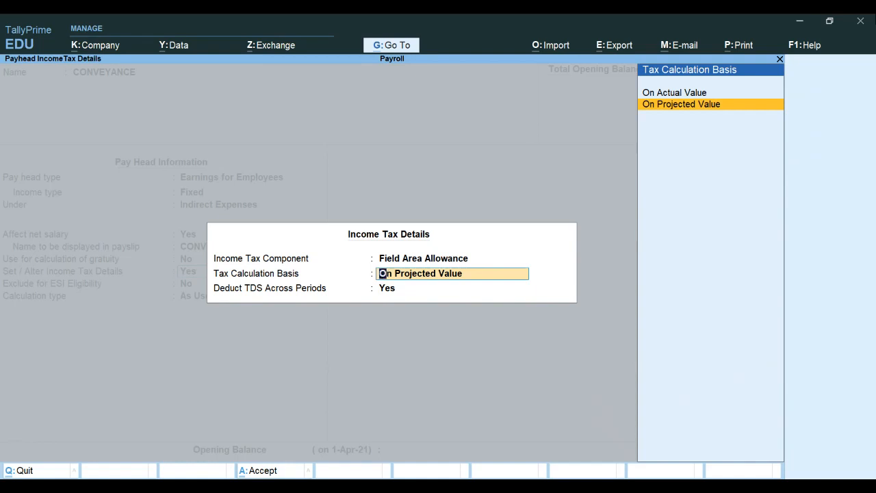
{"action": "key", "text": "Return"}
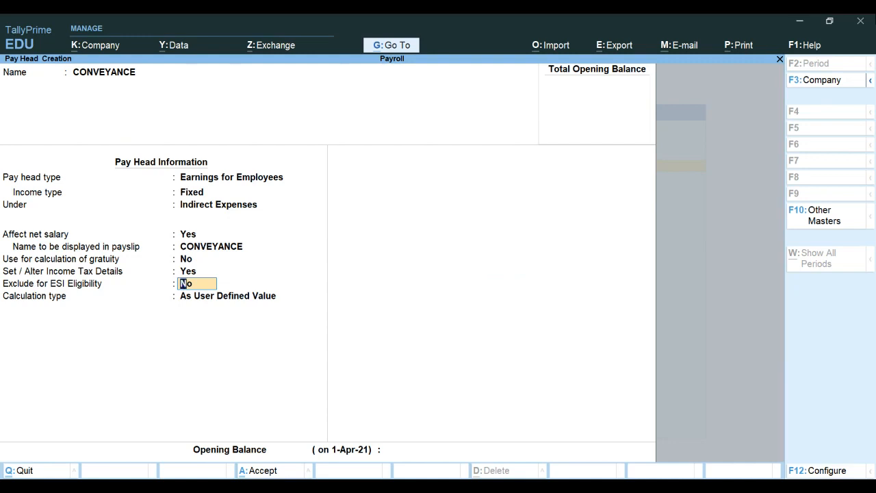
Step: Exclude CONVEYANCE from ESI and make it a Flat Rate pay head calculated per Months
{"action": "type", "text": "y"}
{"action": "key", "text": "Return"}
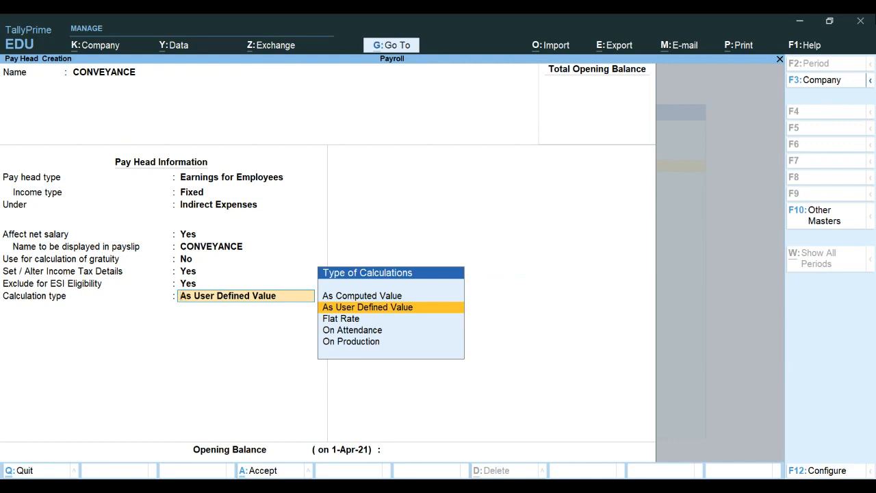
{"action": "key", "text": "Down"}
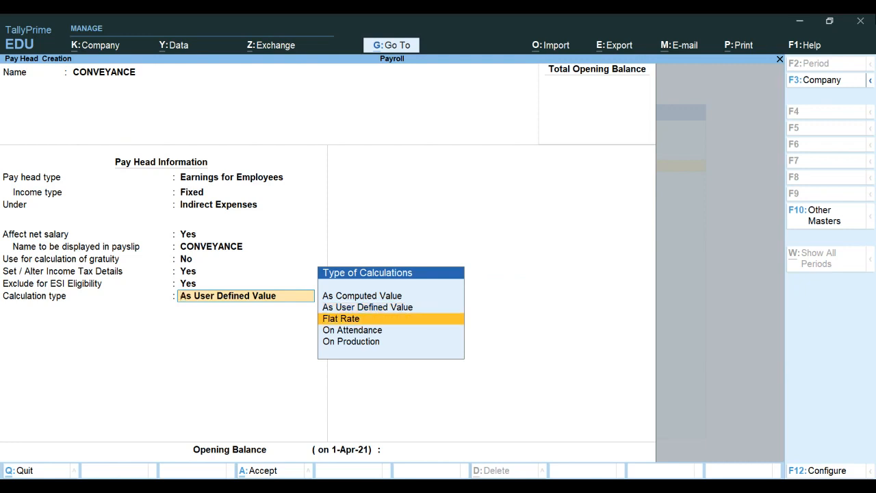
{"action": "key", "text": "Return"}
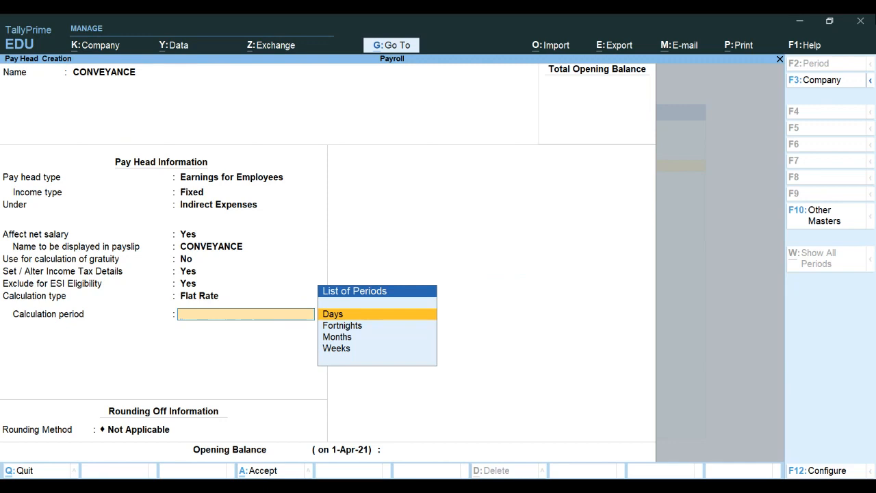
{"action": "key", "text": "Down"}
{"action": "key", "text": "Down"}
{"action": "key", "text": "Return"}
Step: Apply Normal Rounding with limit 1 and save the CONVEYANCE pay head
{"action": "key", "text": "Down"}
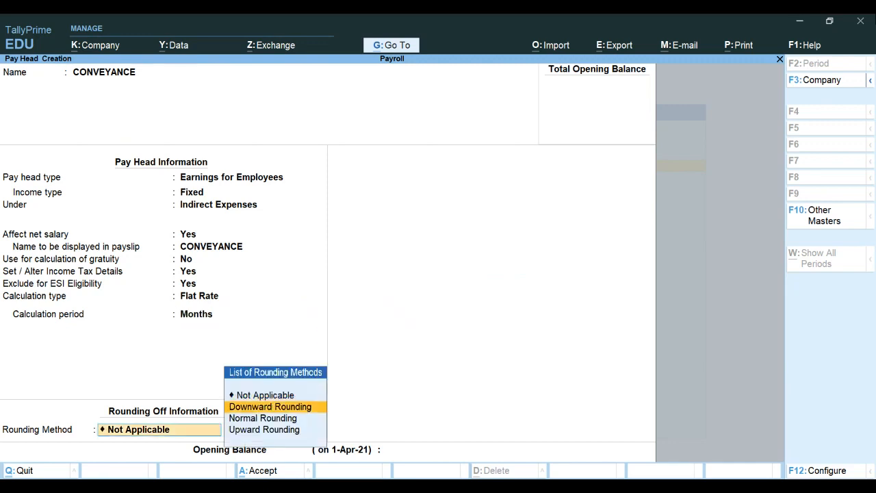
{"action": "key", "text": "Down"}
{"action": "key", "text": "Return"}
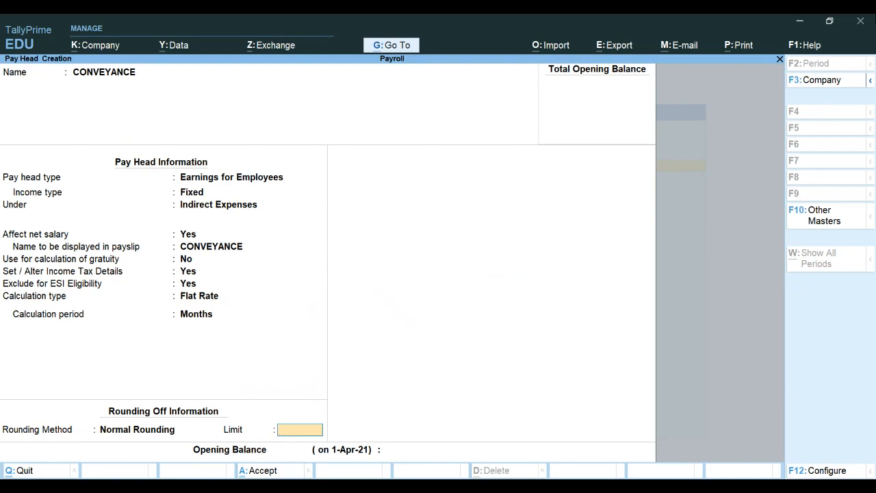
{"action": "key", "text": "Return"}
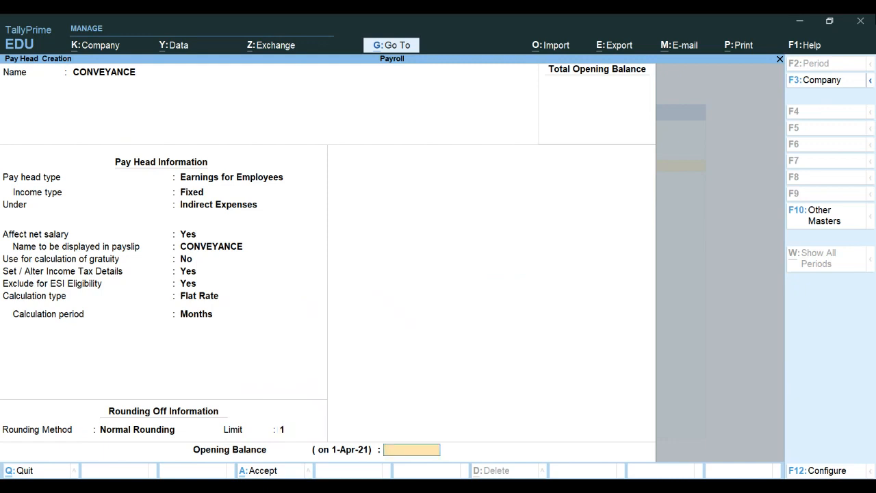
{"action": "key", "text": "Return"}
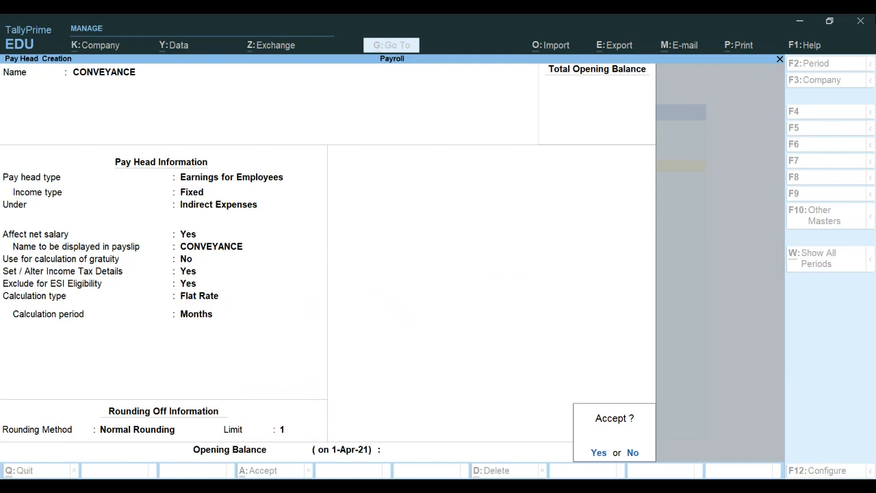
{"action": "key", "text": "Return"}
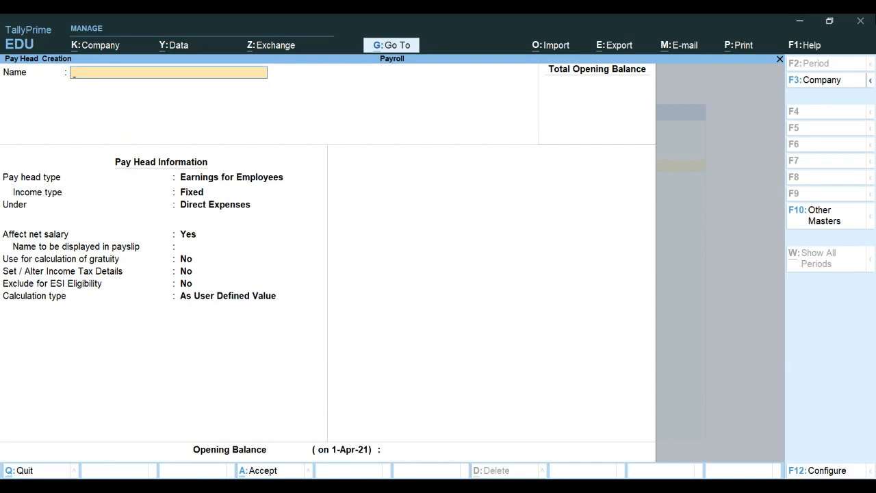
Step: Create pay head OVERTIME: fixed Earnings for Employees under Indirect Expenses, affecting net salary, no gratuity
{"action": "type", "text": "OVERTIME"}
{"action": "key", "text": "Return"}
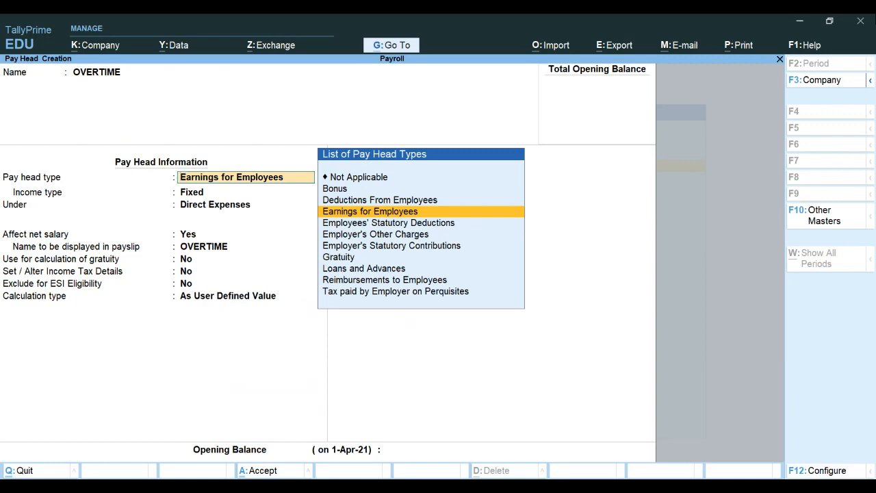
{"action": "key", "text": "Return"}
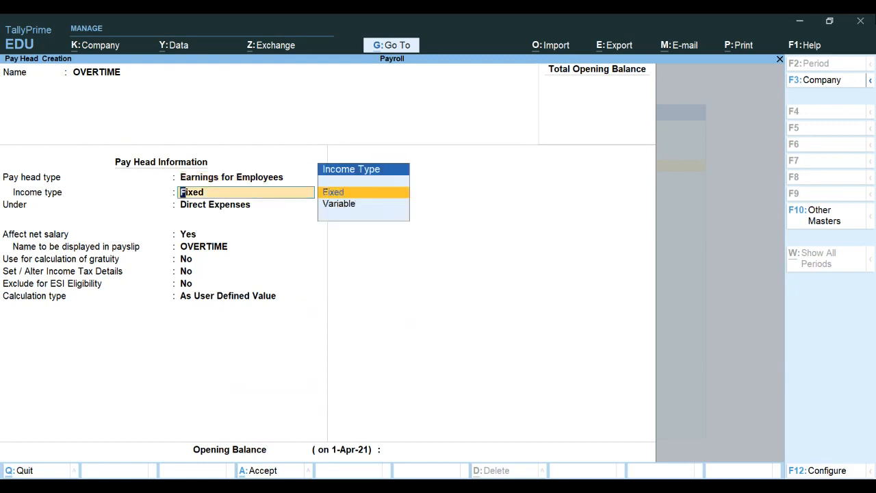
{"action": "key", "text": "Return"}
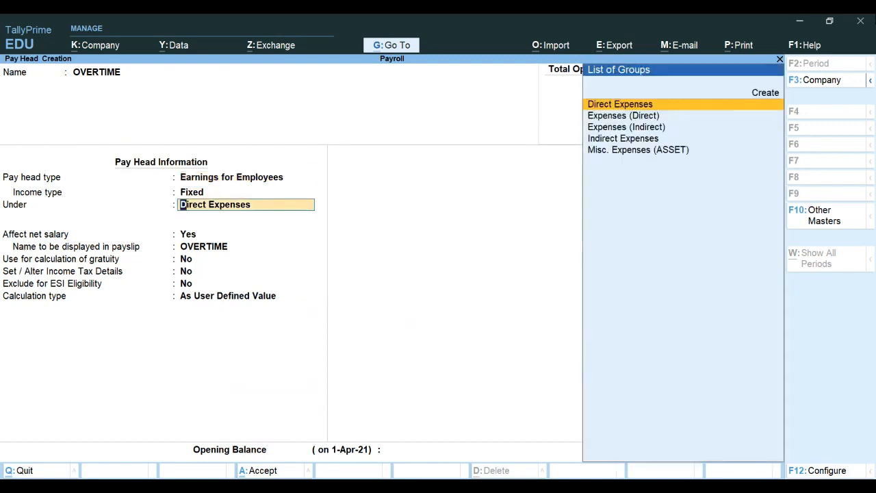
{"action": "type", "text": "i"}
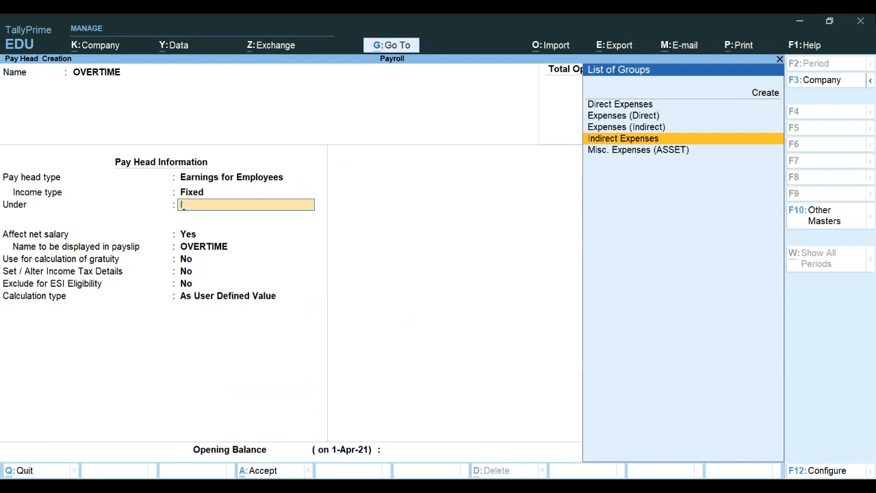
{"action": "key", "text": "Return"}
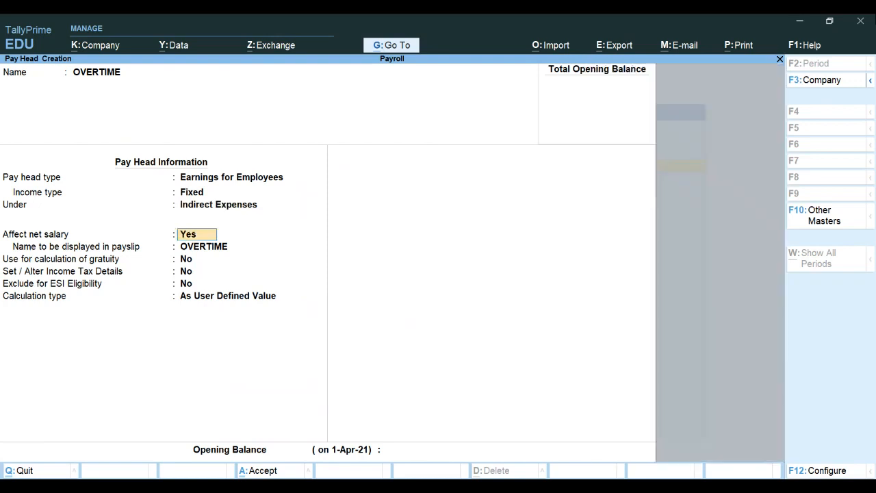
{"action": "key", "text": "Return"}
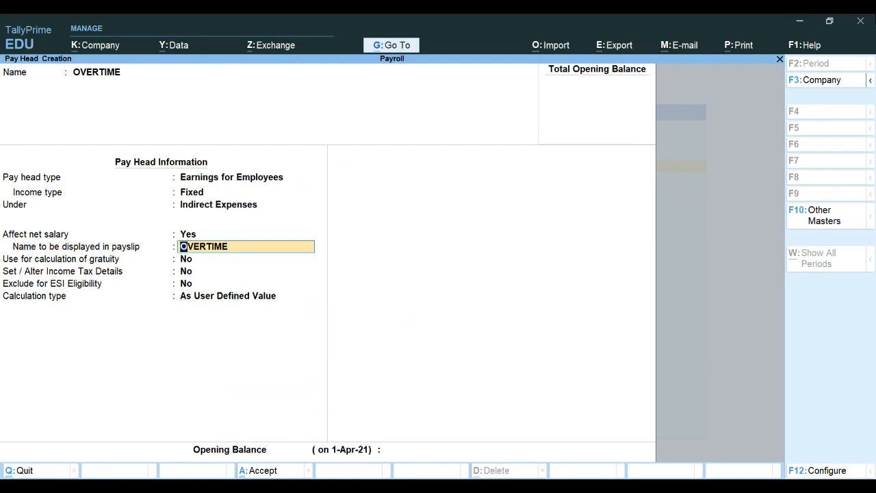
{"action": "key", "text": "Return"}
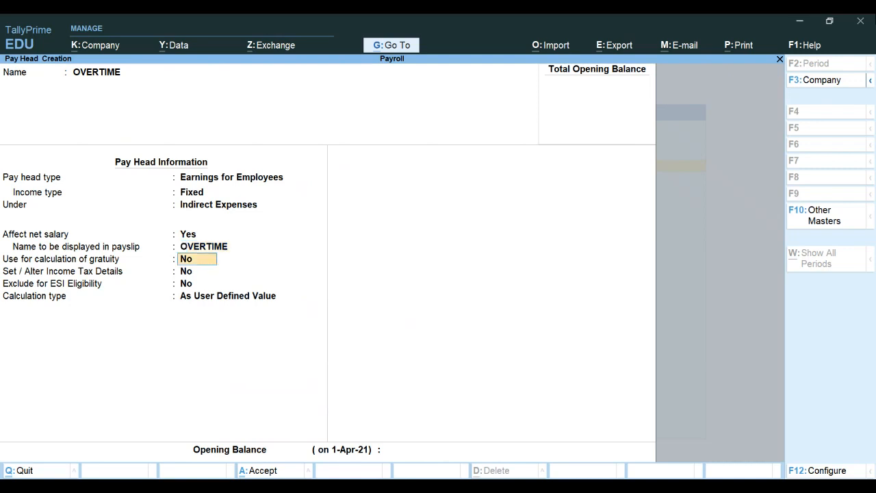
{"action": "key", "text": "Return"}
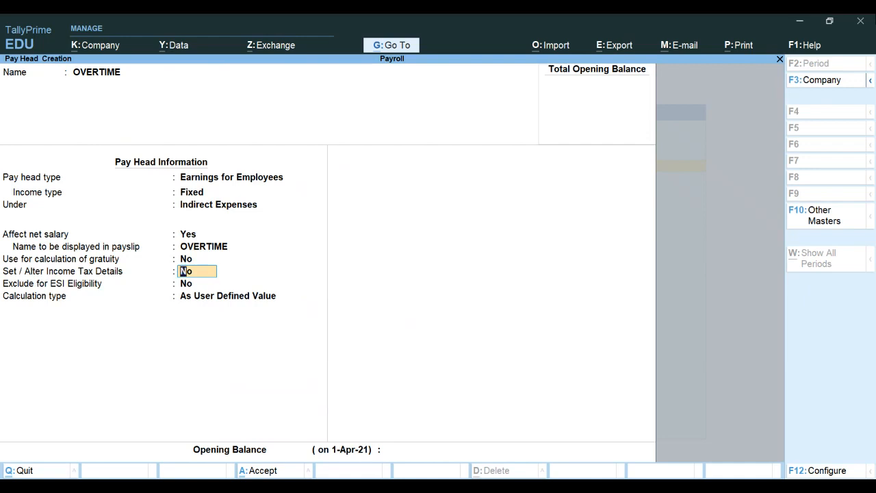
Step: Set OVERTIME's income tax to Other Earnings/Allowances (Fully Taxable) on projected value, excluded from ESI eligibility
{"action": "type", "text": "Y"}
{"action": "key", "text": "Return"}
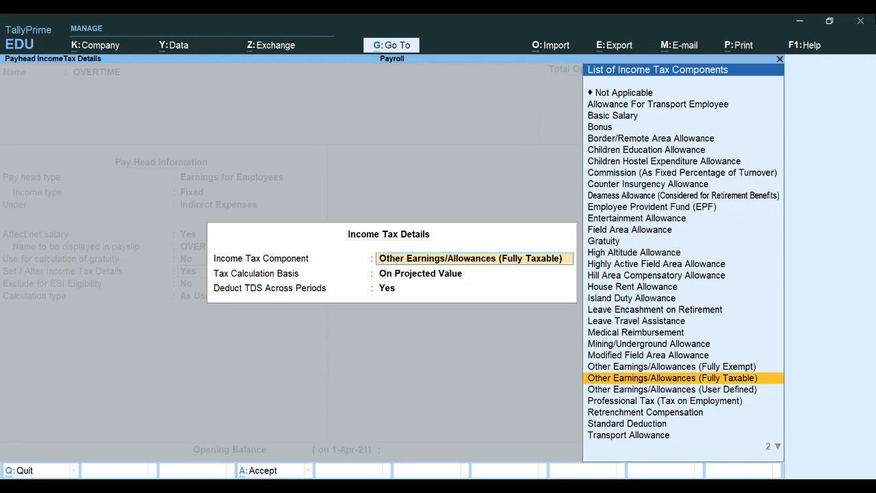
{"action": "key", "text": "Return"}
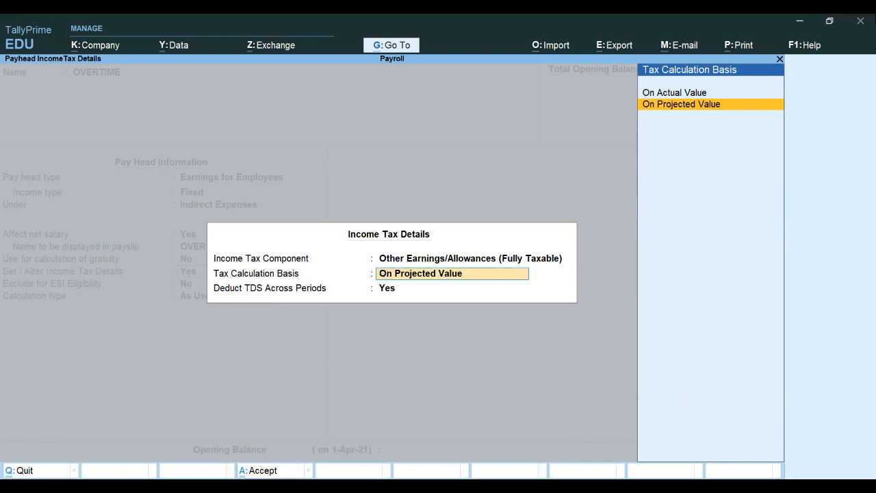
{"action": "key", "text": "Return"}
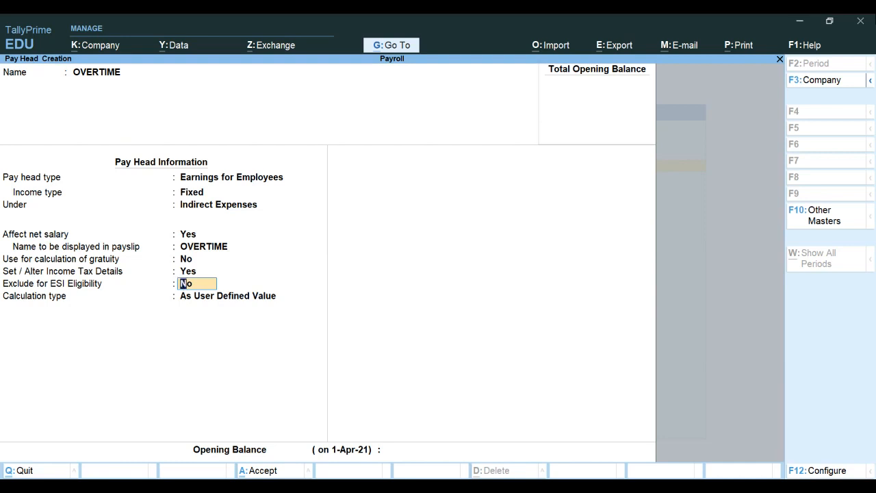
{"action": "type", "text": "Y"}
{"action": "key", "text": "Return"}
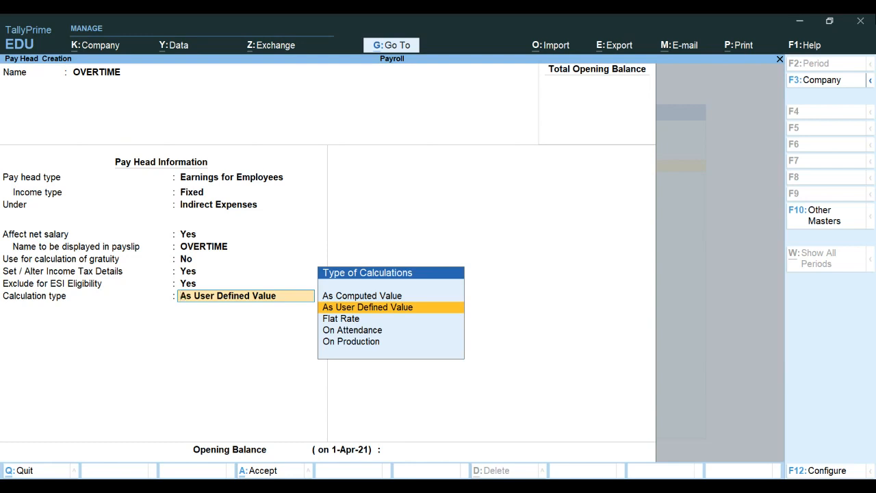
Step: Calculate OVERTIME On Production with Overtime production type and Normal Rounding to limit 1
{"action": "key", "text": "Down"}
{"action": "key", "text": "Down"}
{"action": "key", "text": "Down"}
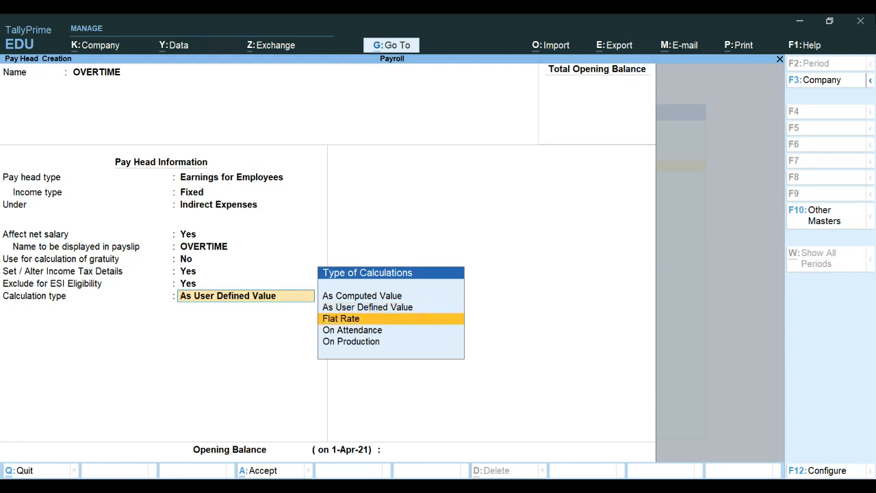
{"action": "key", "text": "Return"}
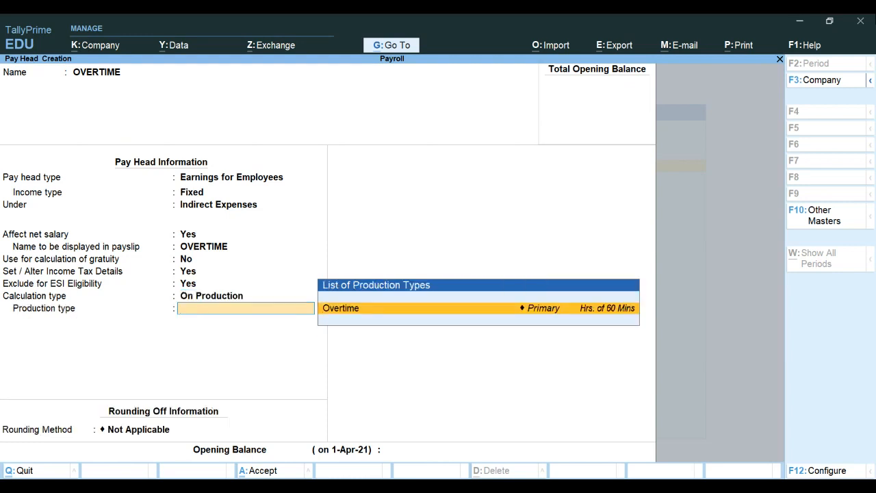
{"action": "key", "text": "Return"}
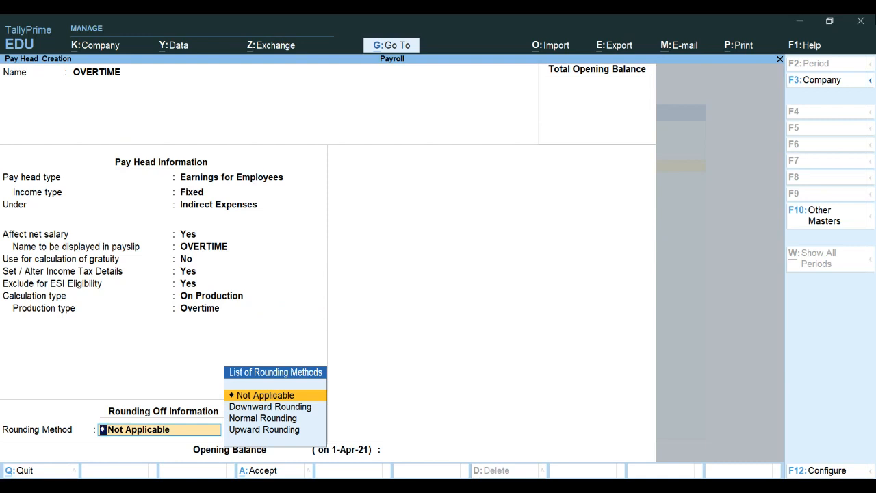
{"action": "key", "text": "Down"}
{"action": "key", "text": "Down"}
{"action": "key", "text": "Return"}
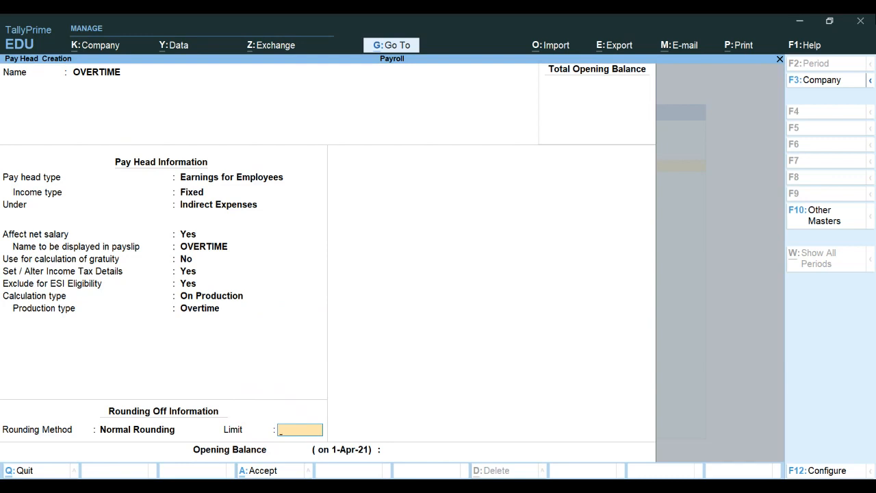
{"action": "type", "text": "1"}
{"action": "key", "text": "Return"}
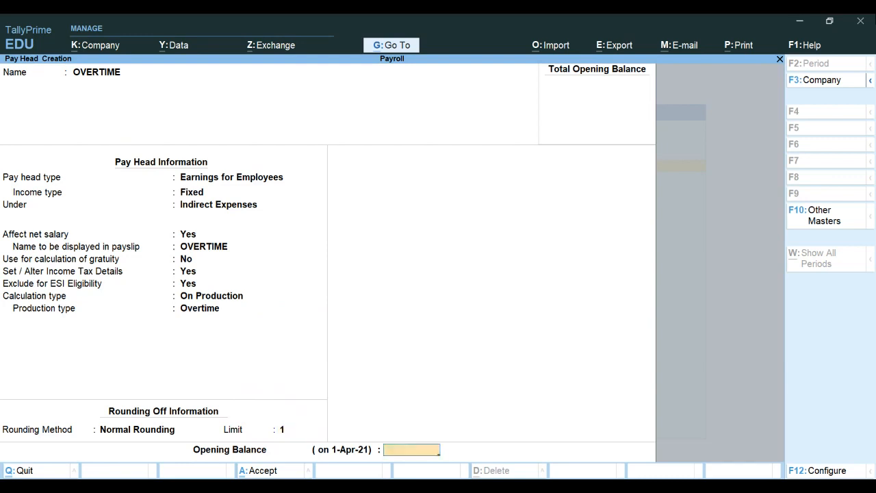
Step: Leave the opening balance empty and save the OVERTIME pay head
{"action": "key", "text": "Return"}
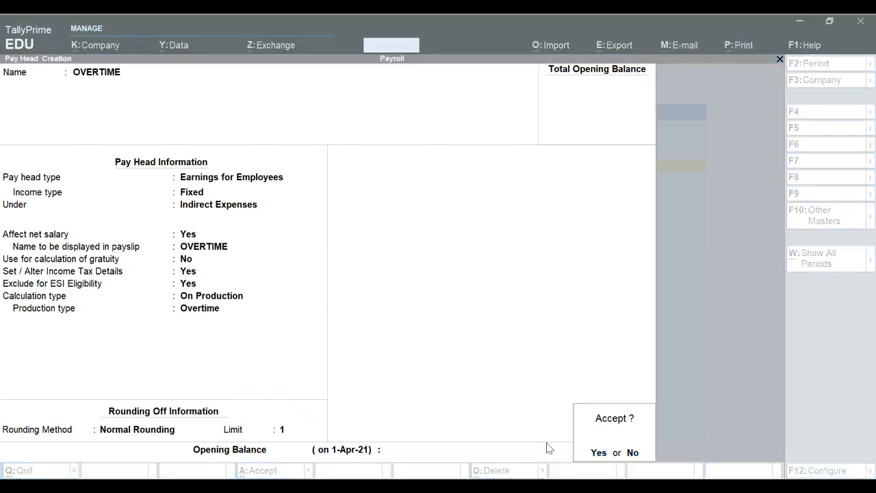
{"action": "left_click", "coordinate": [810, 34]}
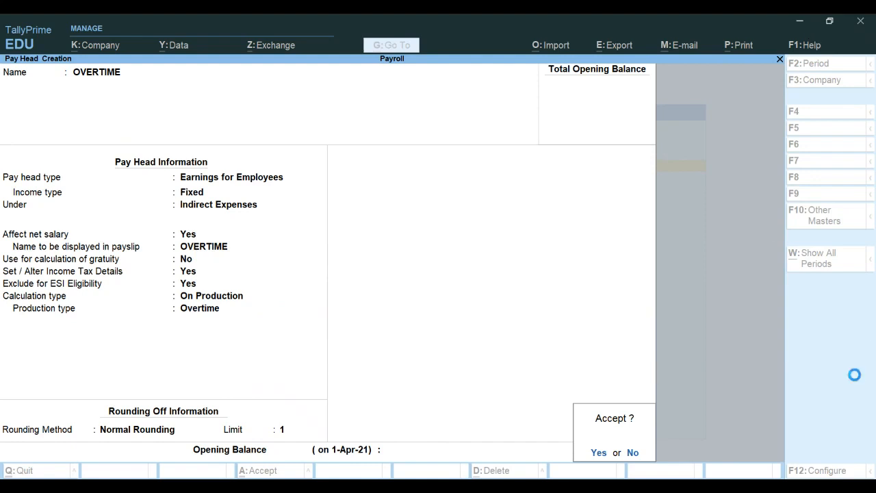
{"action": "key", "text": "Return"}
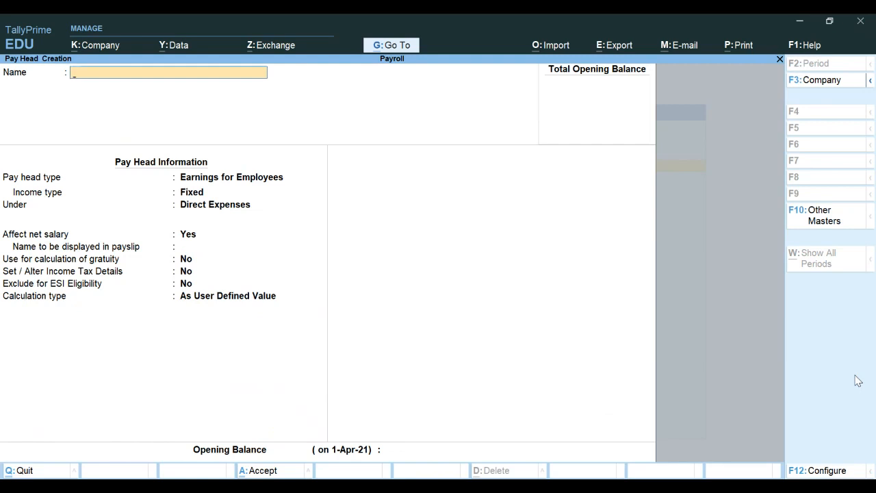
Step: Create pay head PROVIDENT FUND as Employees' Statutory Deductions with PF Account (A/c No. 1) type
{"action": "type", "text": "PROVIDENT FUND"}
{"action": "key", "text": "Return"}
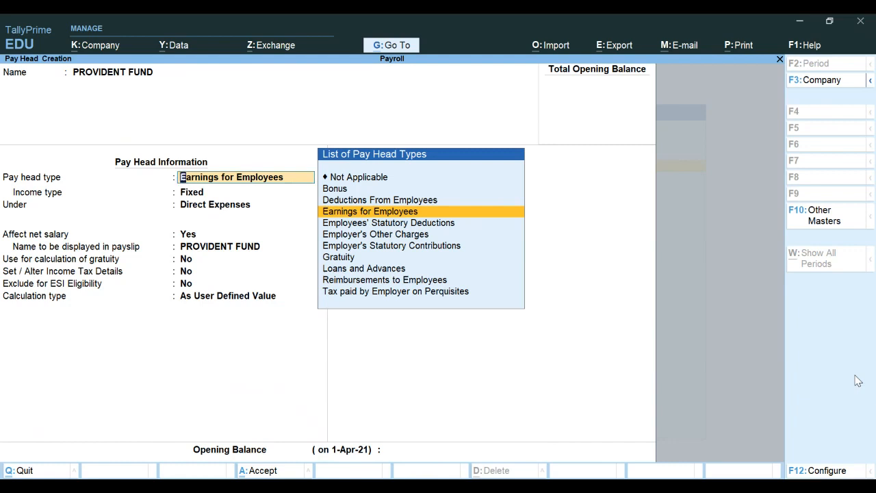
{"action": "key", "text": "Down"}
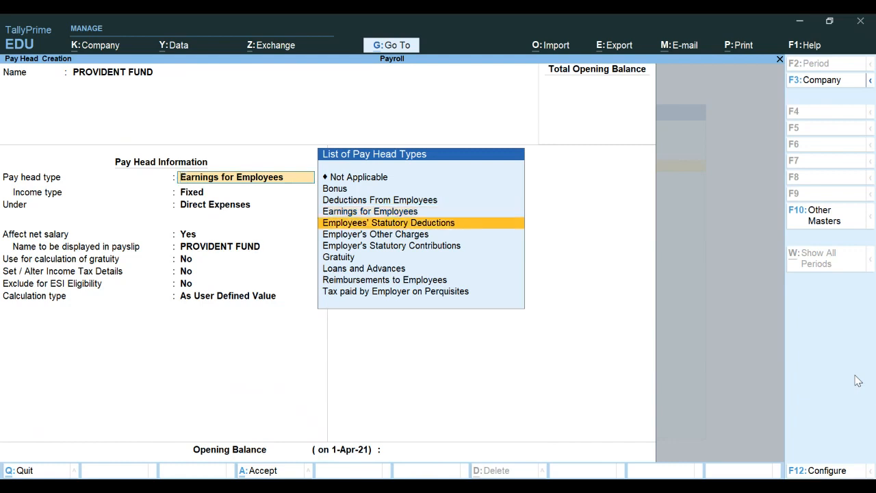
{"action": "key", "text": "Return"}
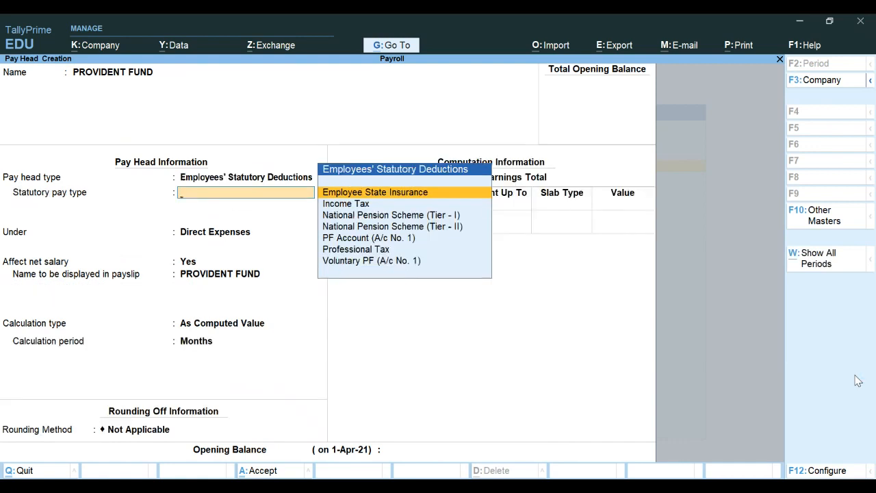
{"action": "key", "text": "Down"}
{"action": "key", "text": "Down"}
{"action": "key", "text": "Down"}
{"action": "key", "text": "Down"}
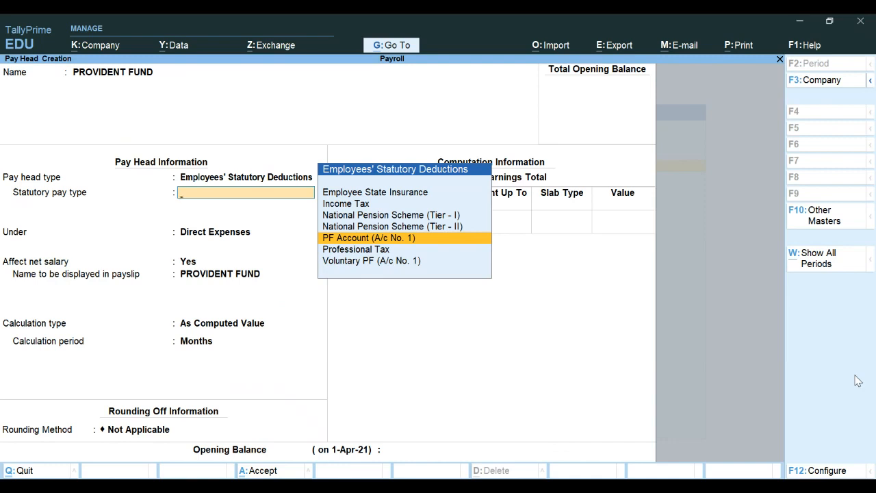
{"action": "key", "text": "Return"}
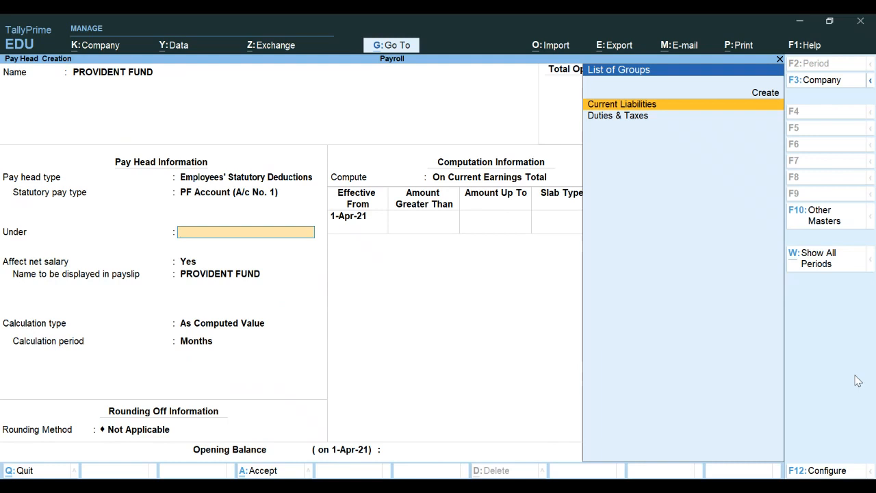
Step: Put PROVIDENT FUND under Current Liabilities, affecting net salary, with Normal Rounding to limit 1
{"action": "key", "text": "Return"}
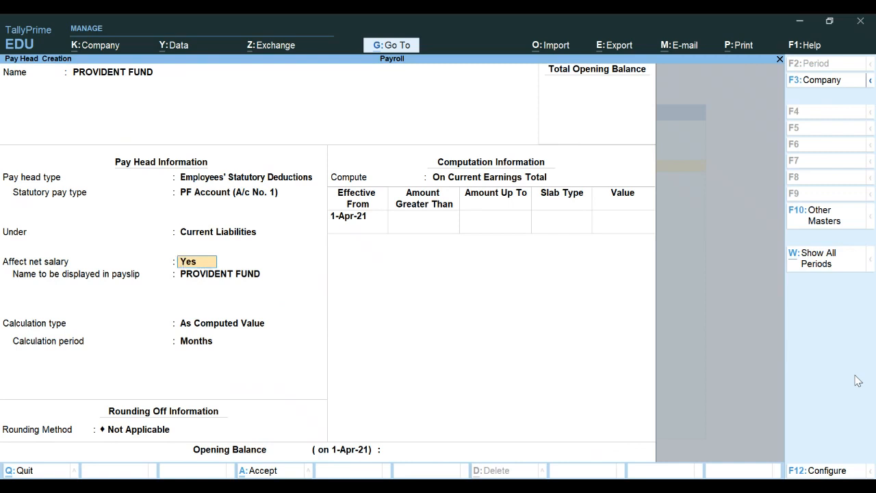
{"action": "key", "text": "Return"}
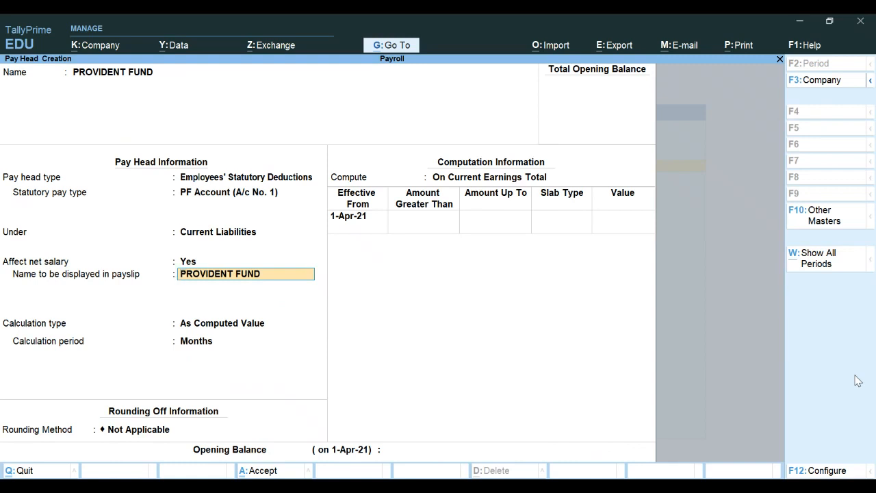
{"action": "key", "text": "Return"}
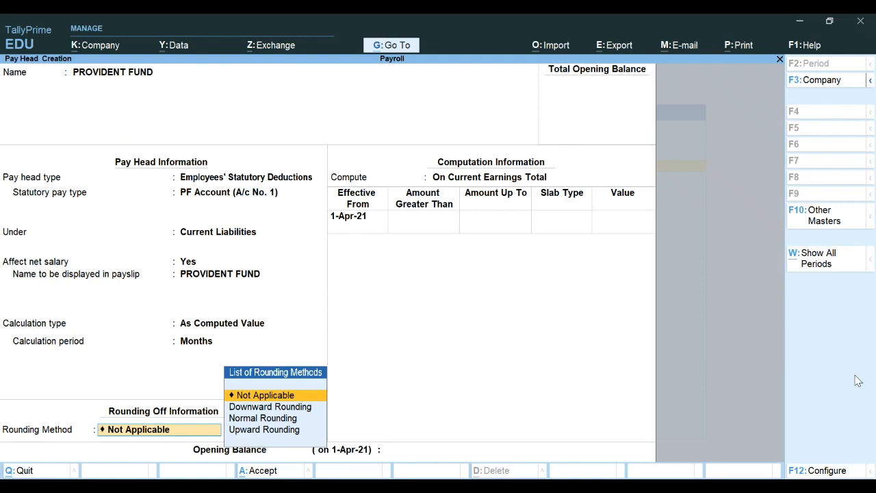
{"action": "key", "text": "Down"}
{"action": "key", "text": "Down"}
{"action": "key", "text": "Down"}
{"action": "key", "text": "Up"}
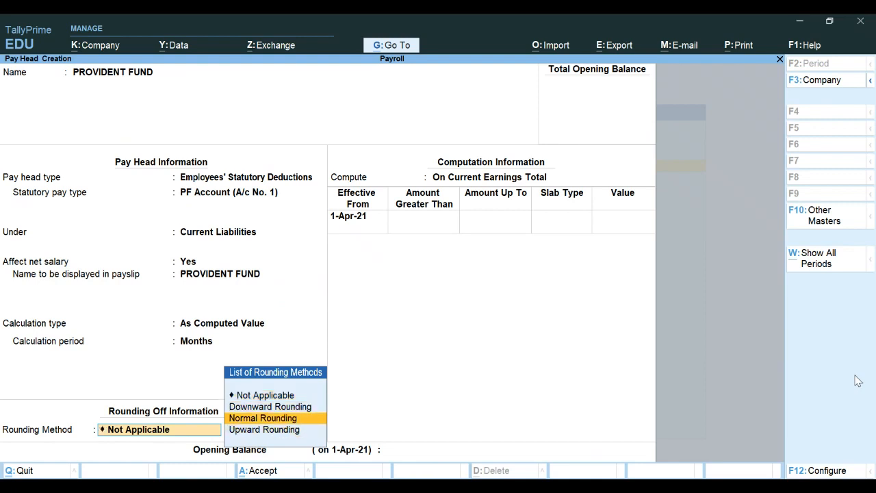
{"action": "key", "text": "Return"}
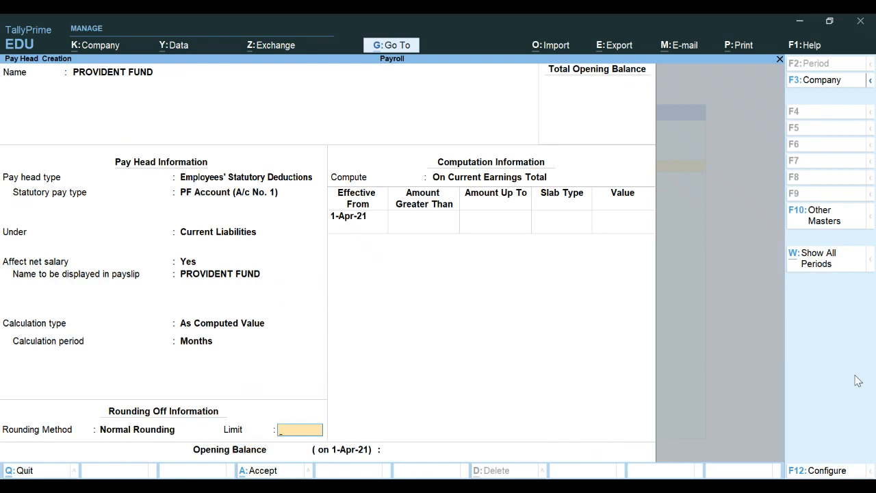
{"action": "key", "text": "Return"}
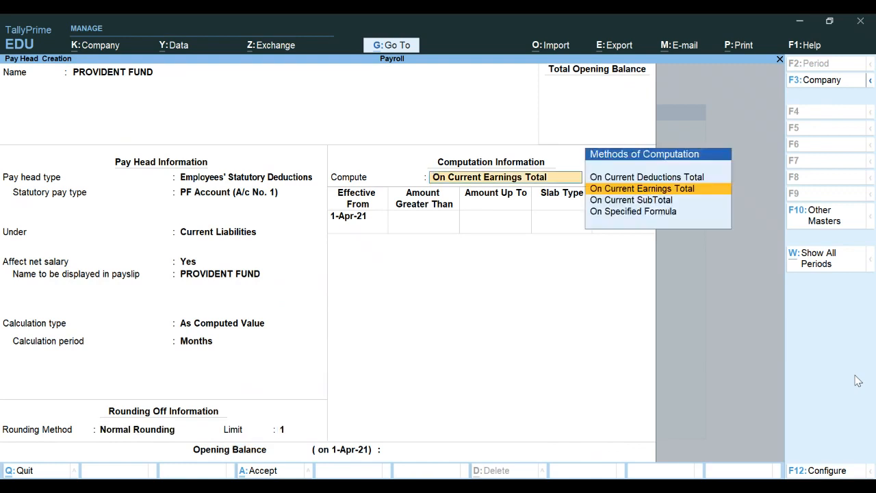
Step: Compute PROVIDENT FUND on a specified formula based on Basic Salary
{"action": "key", "text": "Down"}
{"action": "key", "text": "Down"}
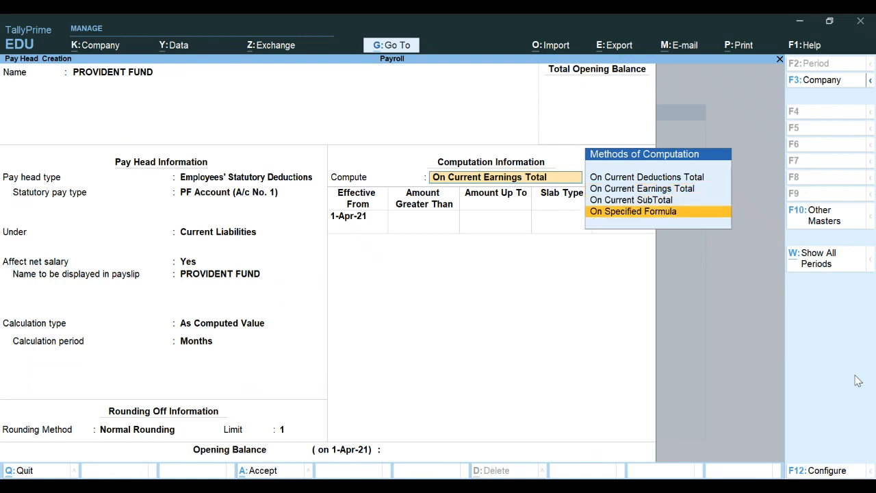
{"action": "key", "text": "Return"}
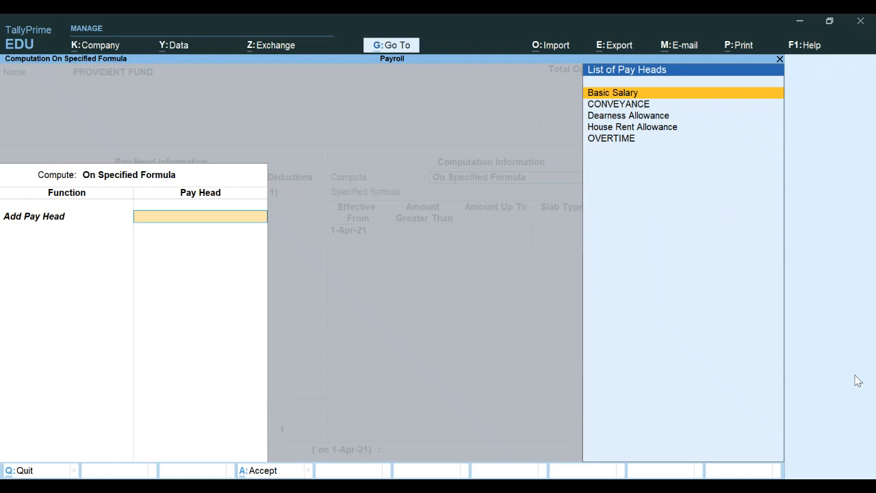
{"action": "key", "text": "Return"}
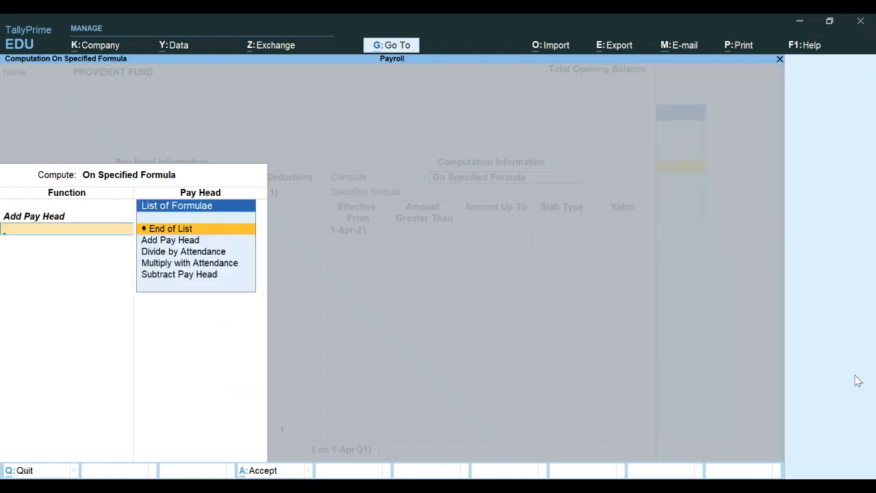
{"action": "key", "text": "Return"}
Step: Add a 12% percentage slab and save the PROVIDENT FUND pay head
{"action": "key", "text": "Return"}
{"action": "key", "text": "Return"}
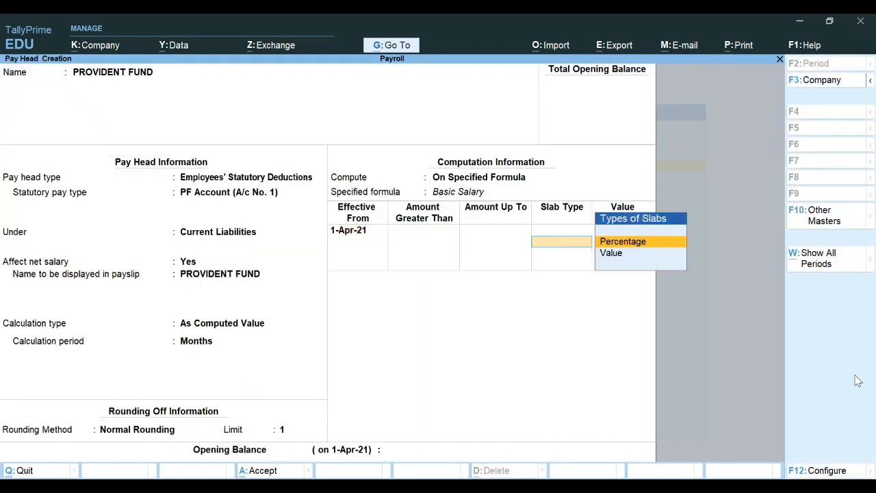
{"action": "key", "text": "Return"}
{"action": "type", "text": "12"}
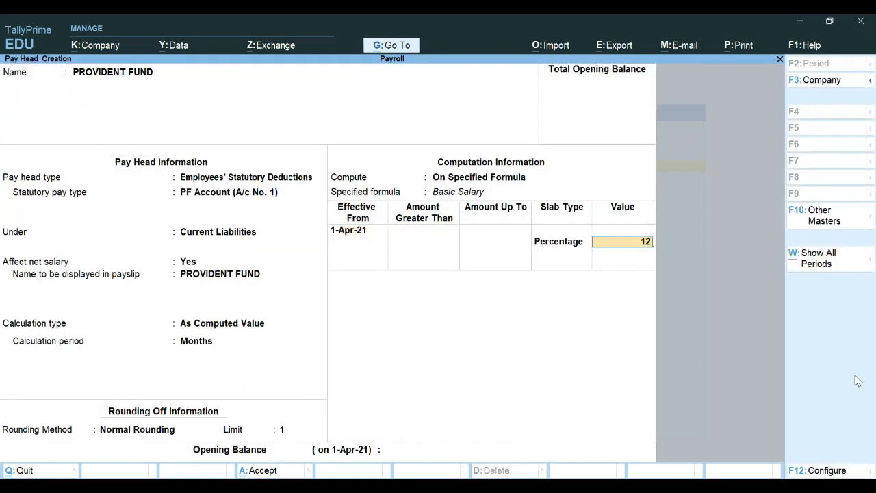
{"action": "key", "text": "Return"}
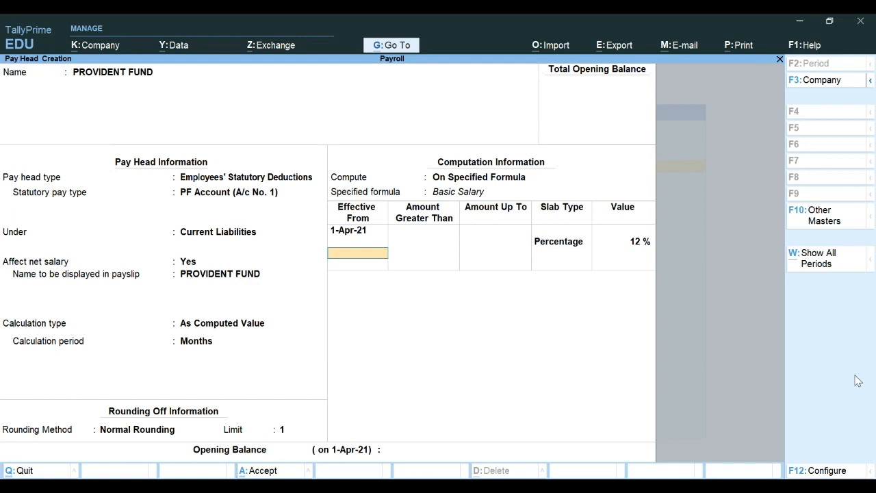
{"action": "key", "text": "Return"}
{"action": "key", "text": "Return"}
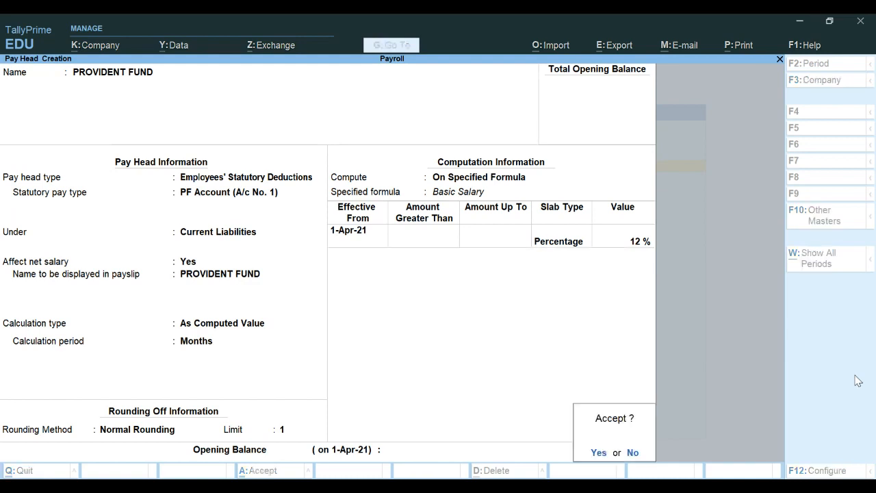
{"action": "key", "text": "Return"}
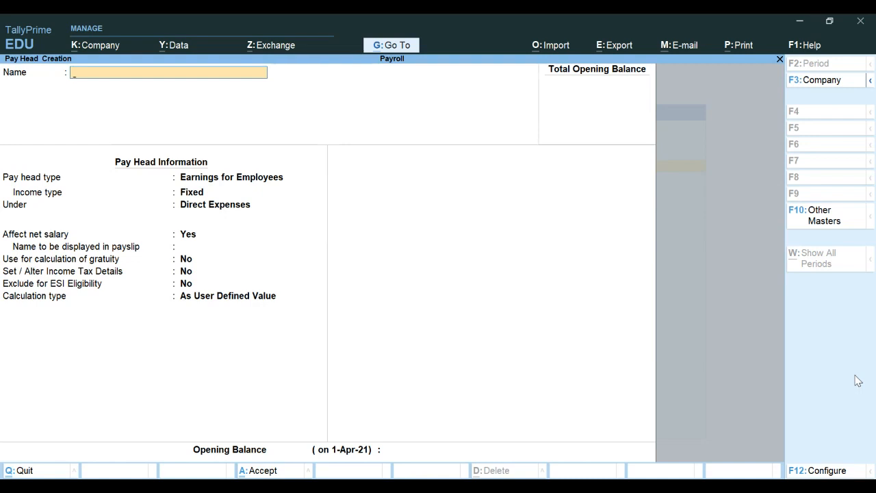
{"action": "key", "text": "Page_Up"}
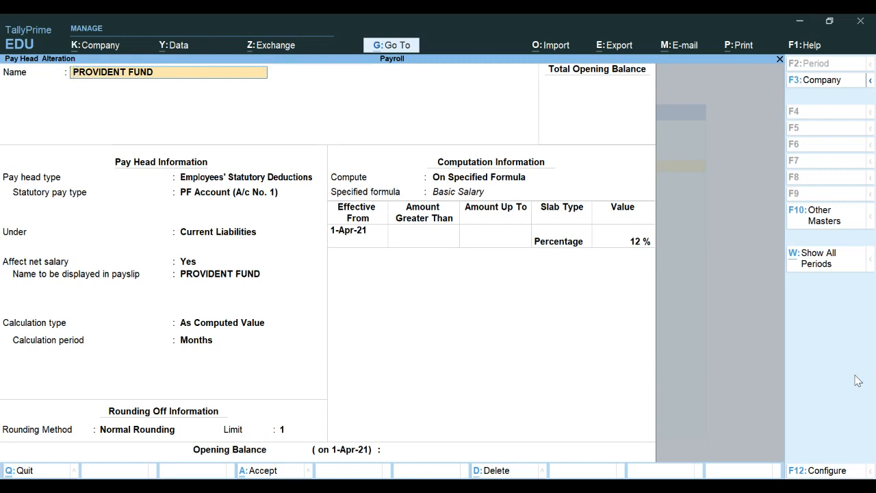
Step: Quit the reopened pay head alteration without changes and start a blank new pay head
{"action": "key", "text": "BackSpace"}
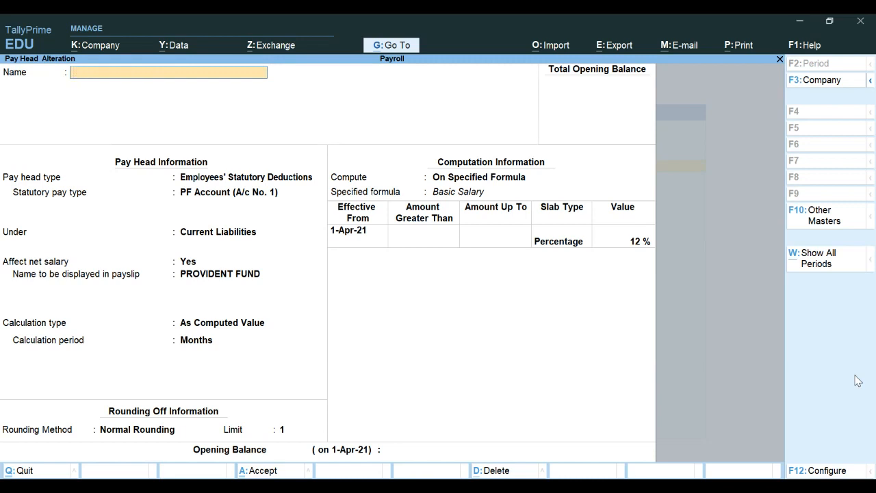
{"action": "key", "text": "Escape"}
{"action": "key", "text": "y"}
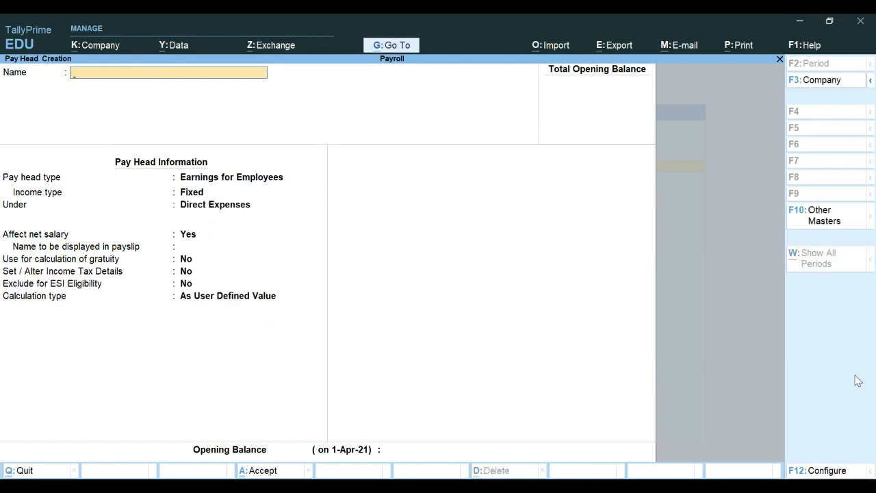
{"action": "key", "text": "Escape"}
{"action": "key", "text": "y"}
{"action": "key", "text": "Return"}
Step: Name the pay head PROFESSIONAL TAX as an Employees' Statutory Deduction of Professional Tax type
{"action": "type", "text": "PROFESSIONAL TAX"}
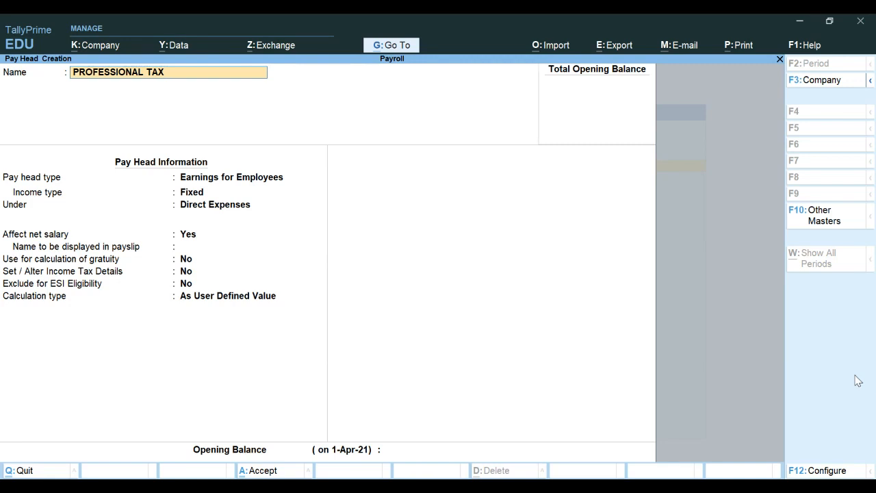
{"action": "key", "text": "Return"}
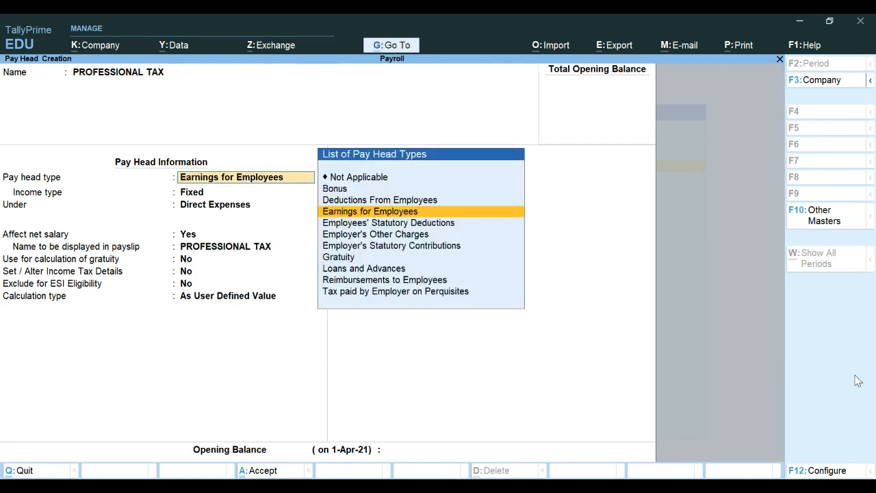
{"action": "key", "text": "Down"}
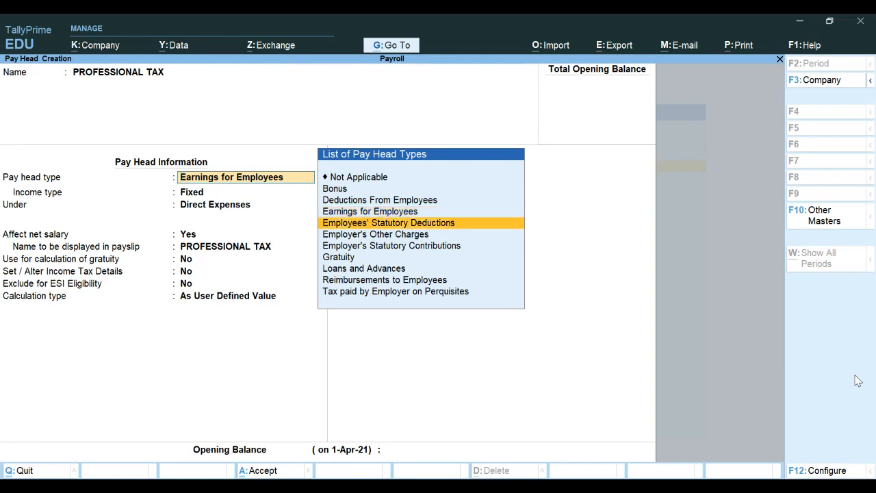
{"action": "key", "text": "Return"}
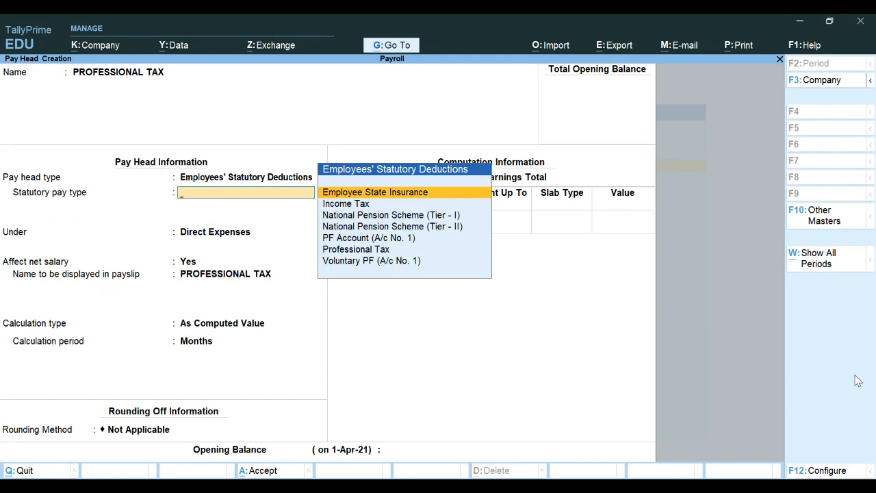
{"action": "key", "text": "Down"}
{"action": "key", "text": "Down"}
{"action": "key", "text": "Down"}
{"action": "key", "text": "Down"}
{"action": "key", "text": "Down"}
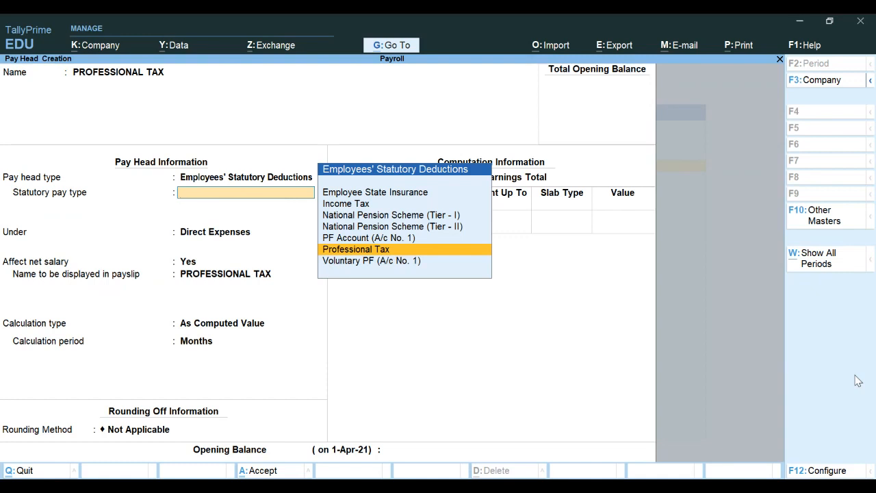
{"action": "key", "text": "Return"}
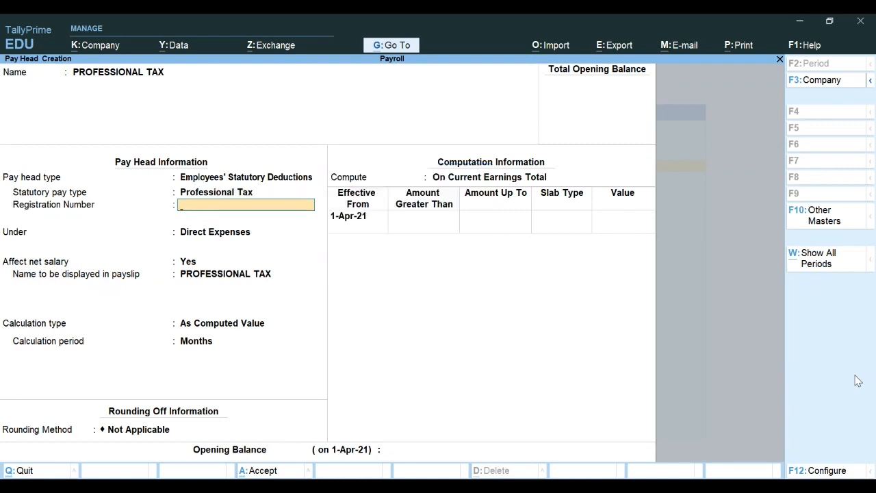
Step: Place PROFESSIONAL TAX under Current Liabilities, affecting net salary, calculated per month
{"action": "key", "text": "Return"}
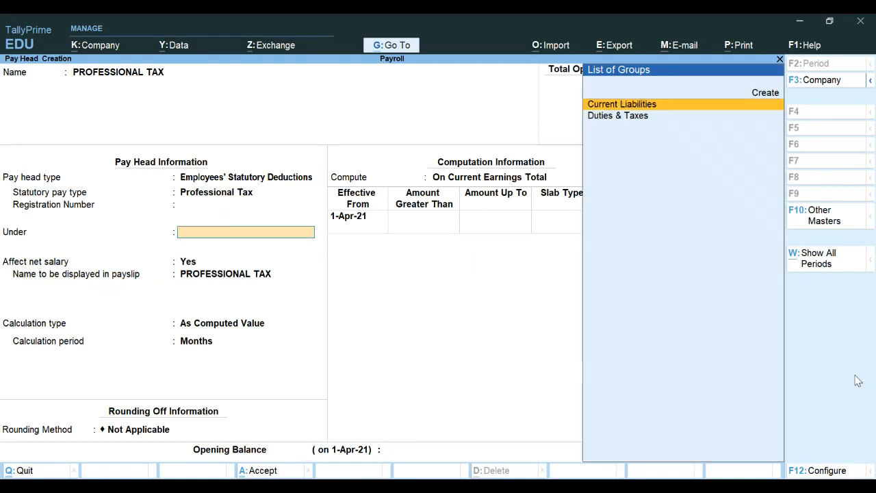
{"action": "key", "text": "Return"}
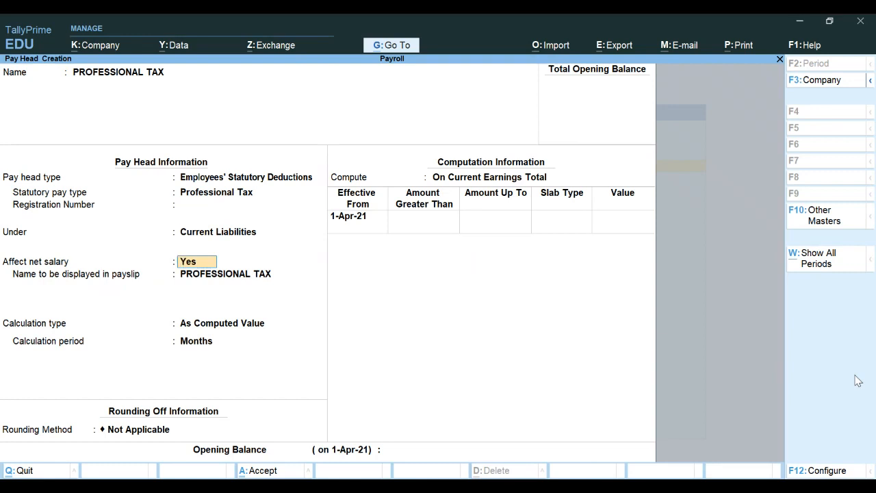
{"action": "key", "text": "Return"}
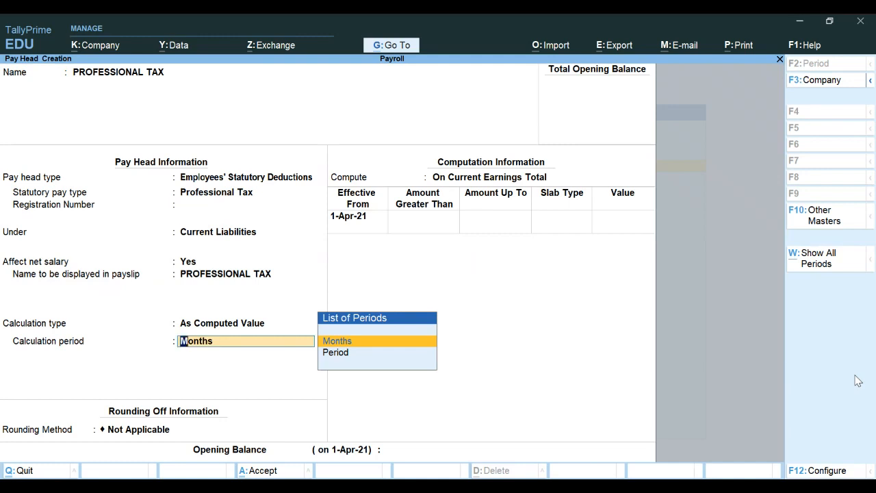
{"action": "key", "text": "Return"}
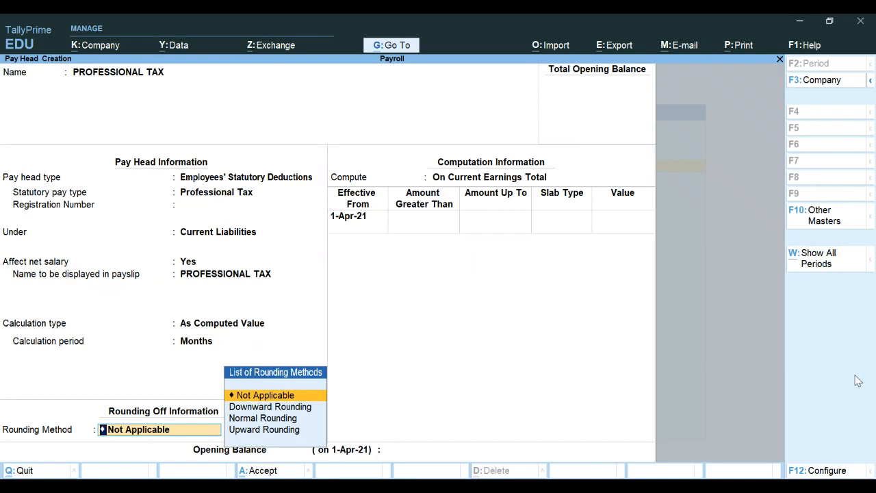
Step: Give PROFESSIONAL TAX Normal Rounding with a limit of 1
{"action": "key", "text": "Return"}
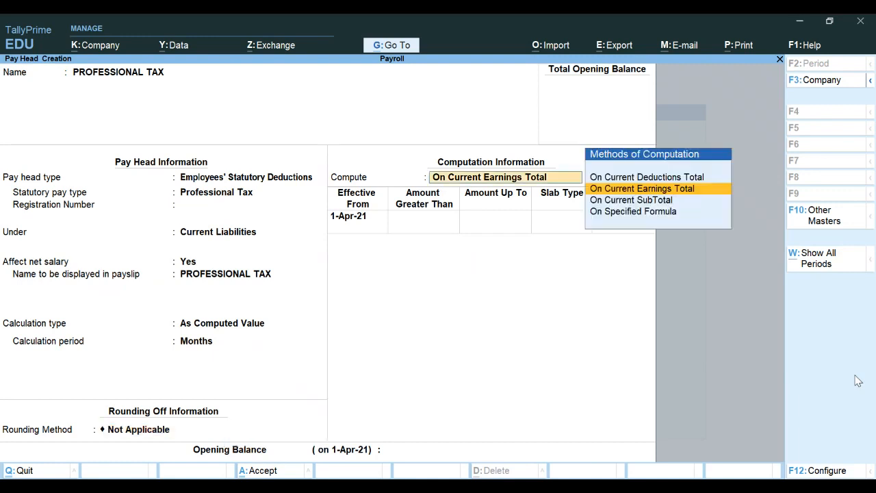
{"action": "key", "text": "BackSpace"}
{"action": "key", "text": "Down"}
{"action": "key", "text": "Down"}
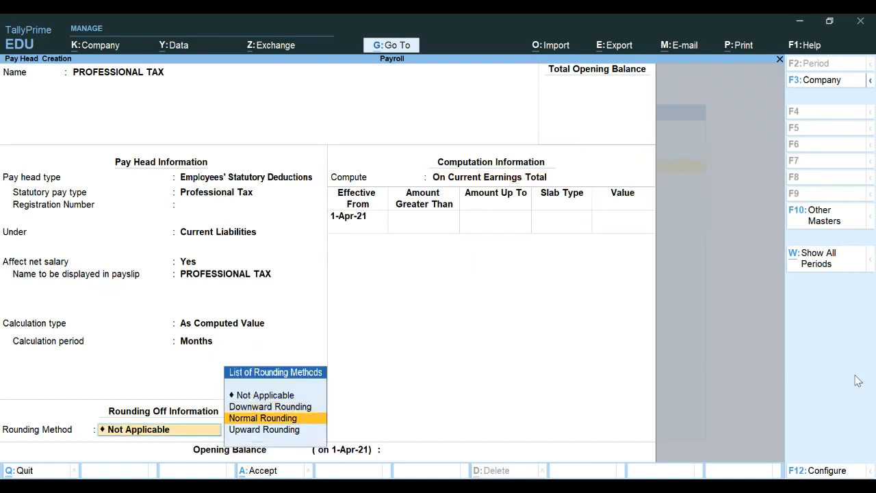
{"action": "key", "text": "Return"}
{"action": "type", "text": "1"}
{"action": "key", "text": "Return"}
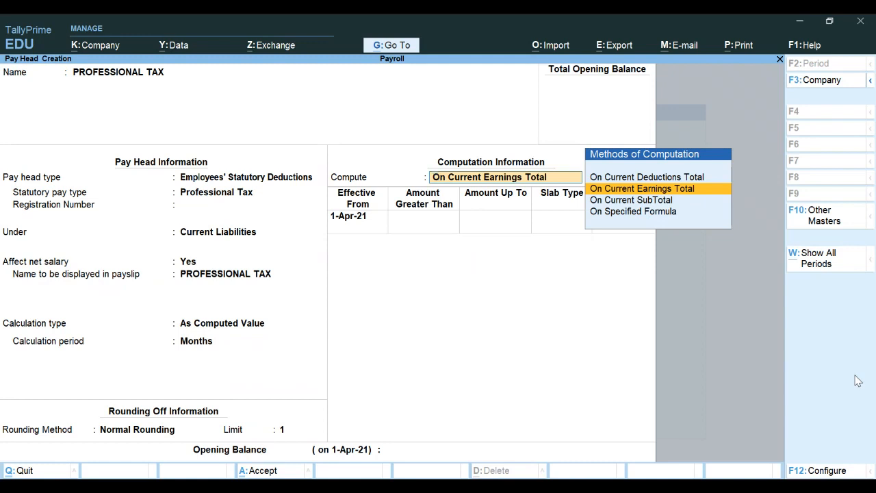
Step: Compute it On Current Earnings Total from 1-Apr-21 as a 2% percentage slab, no opening balance
{"action": "key", "text": "Return"}
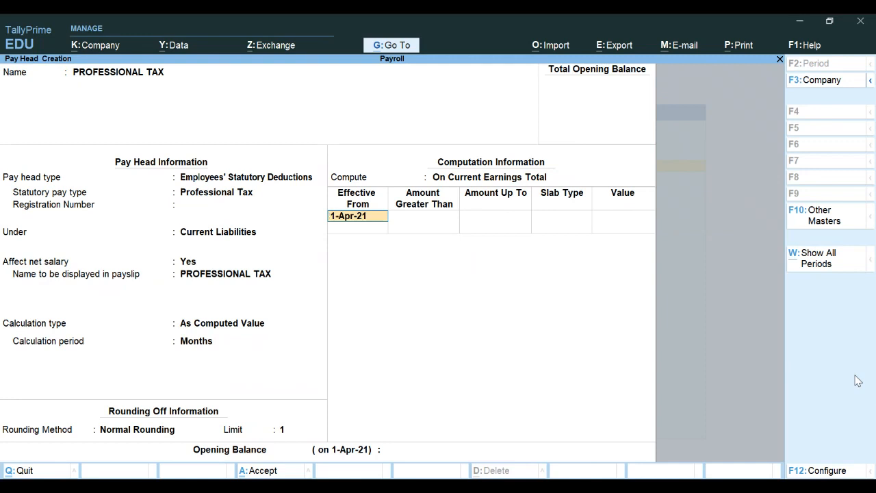
{"action": "key", "text": "Return"}
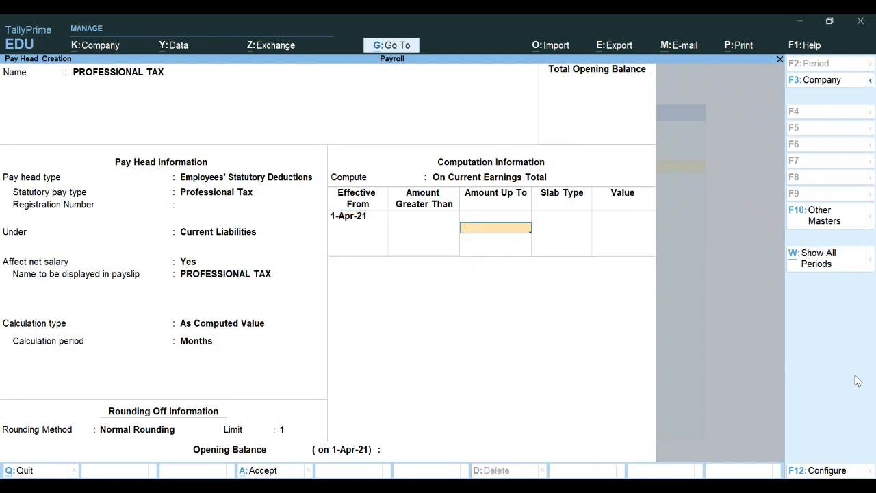
{"action": "key", "text": "Return"}
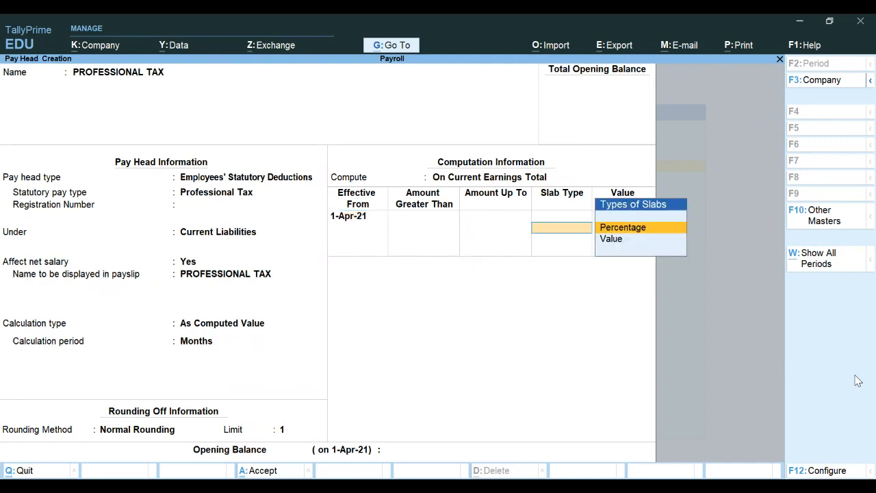
{"action": "key", "text": "Return"}
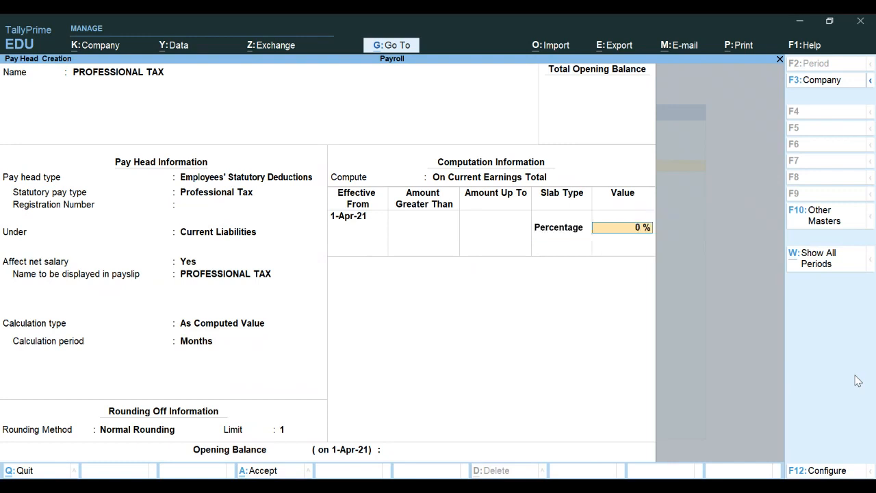
{"action": "type", "text": "2"}
{"action": "key", "text": "Return"}
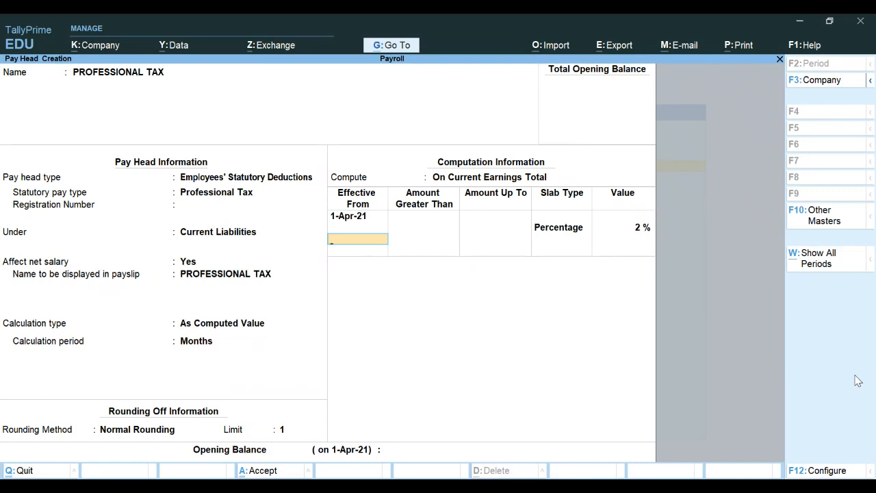
{"action": "key", "text": "Return"}
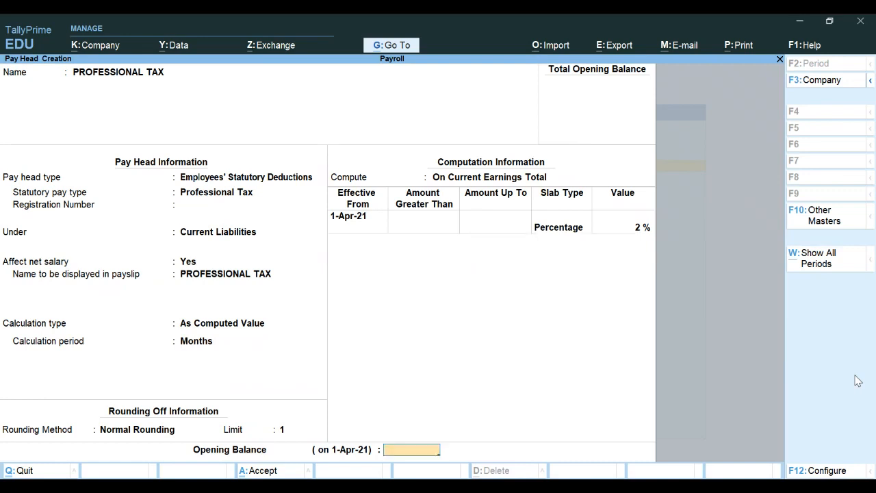
{"action": "key", "text": "Return"}
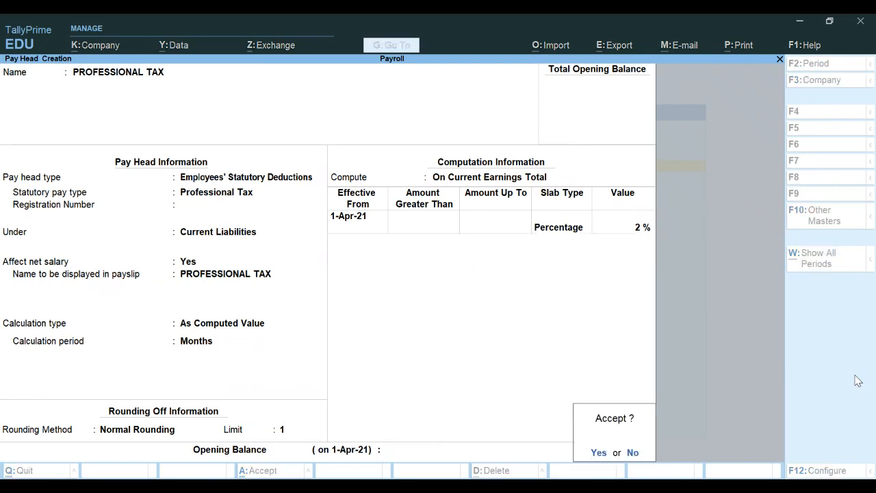
Step: Save PROFESSIONAL TAX and name a new pay head GRATUITY, correcting the misspelling
{"action": "key", "text": "y"}
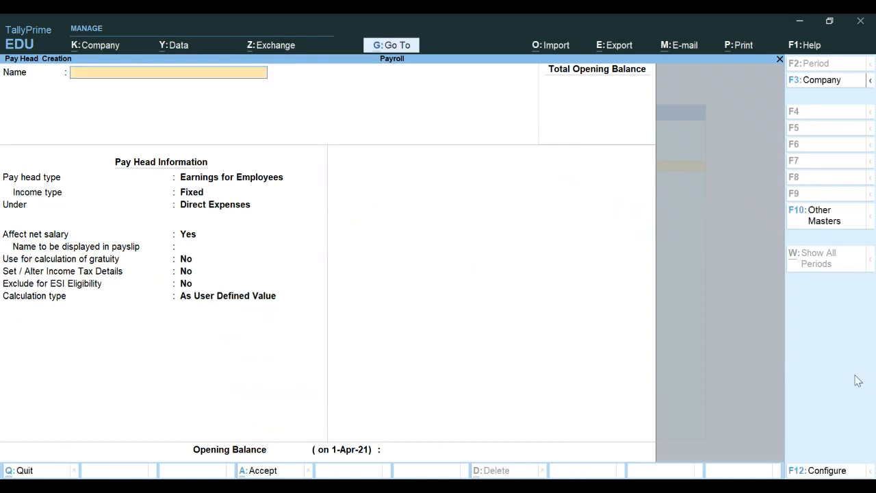
{"action": "type", "text": "GRATUITY"}
{"action": "key", "text": "Return"}
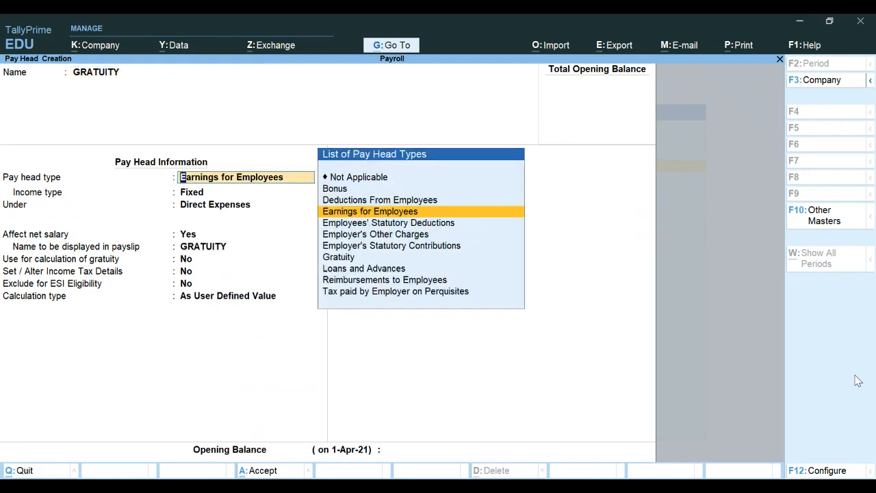
{"action": "key", "text": "Down"}
{"action": "key", "text": "Down"}
{"action": "key", "text": "Down"}
{"action": "key", "text": "Down"}
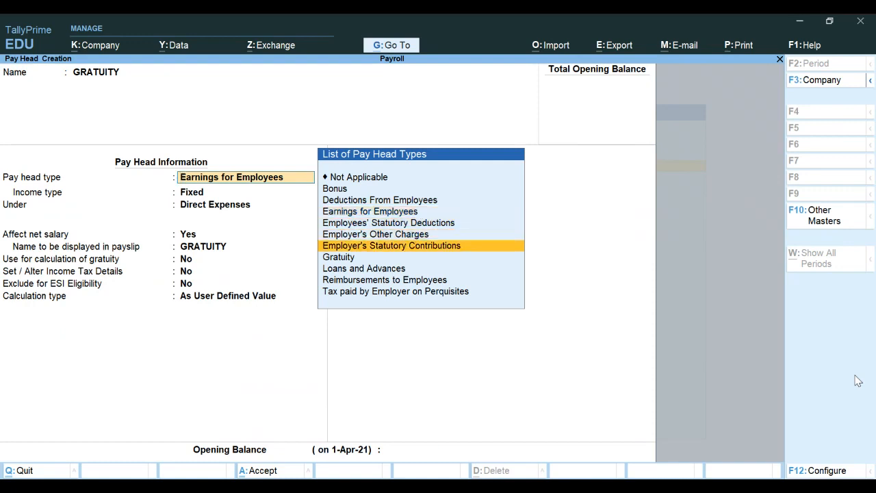
Step: Make GRATUITY a Gratuity-type head with 26 days per month and 0 days for months 1–60
{"action": "key", "text": "Return"}
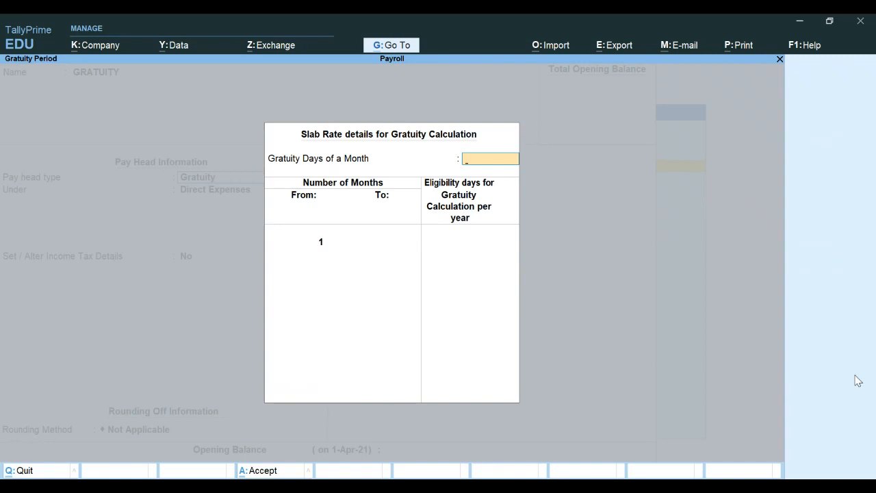
{"action": "type", "text": "26"}
{"action": "key", "text": "Return"}
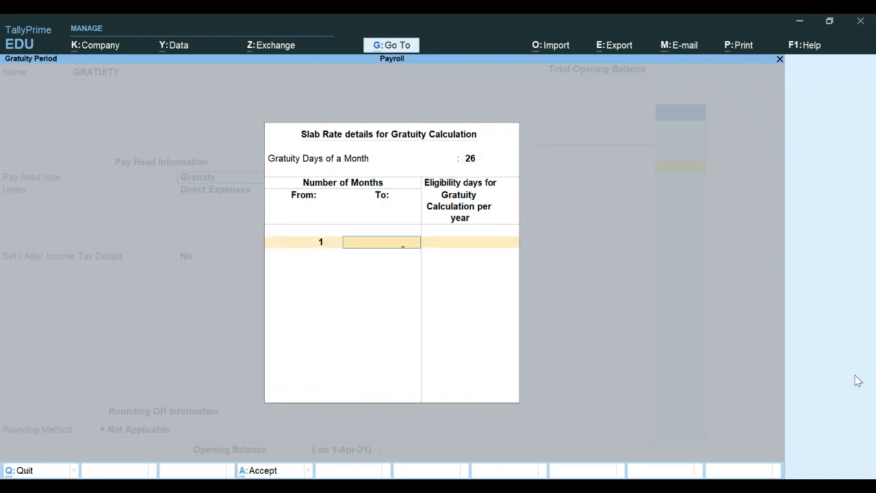
{"action": "type", "text": "60"}
{"action": "key", "text": "Return"}
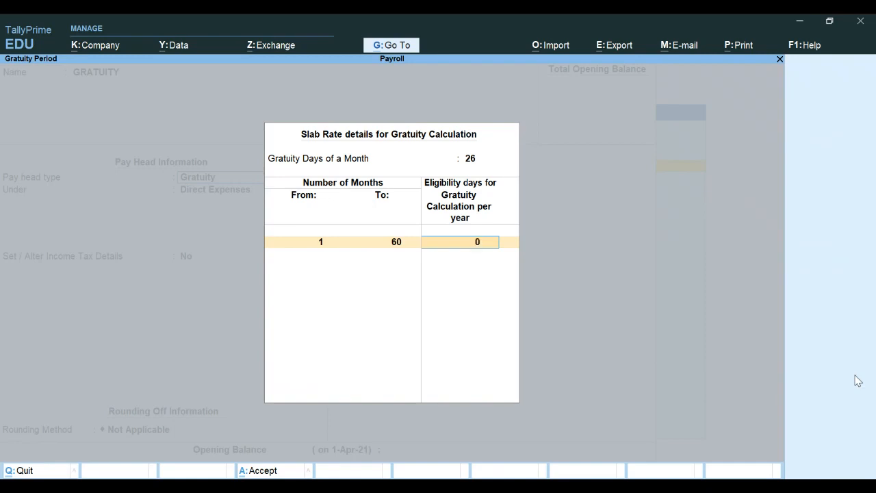
{"action": "key", "text": "Return"}
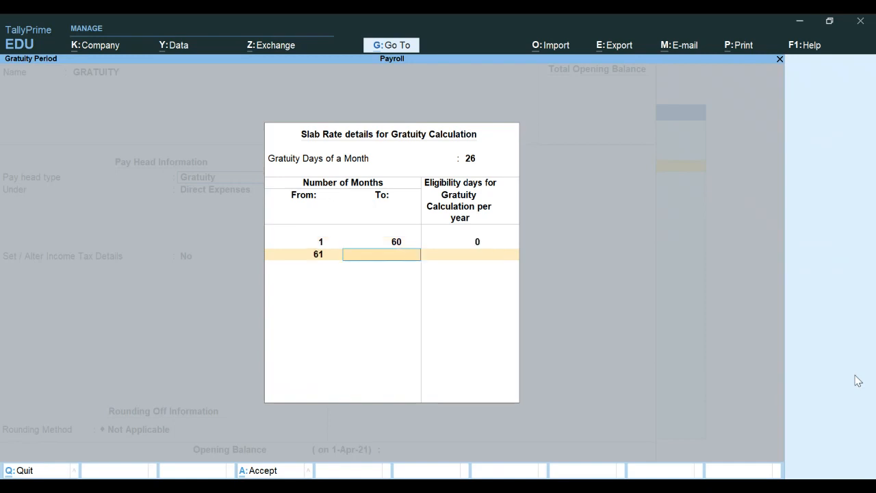
Step: Add gratuity slabs of 100 days for months 61–120 and 100 days from month 121 on
{"action": "type", "text": "120"}
{"action": "key", "text": "Return"}
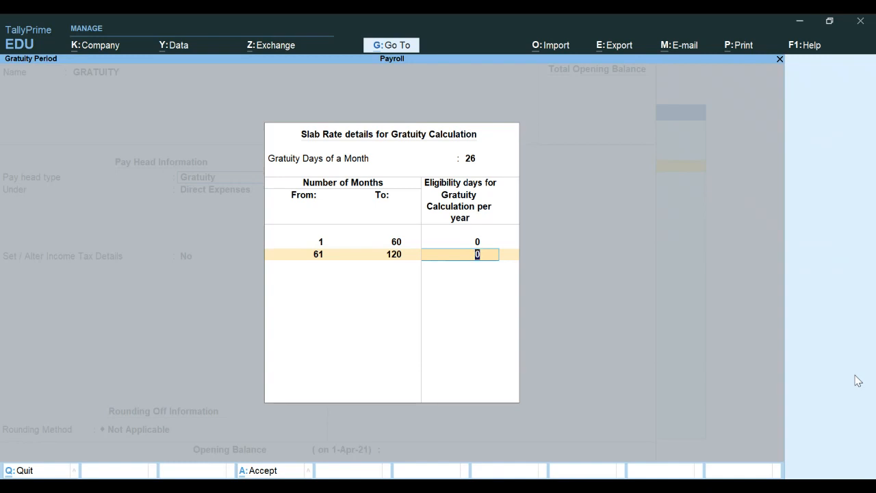
{"action": "type", "text": "100"}
{"action": "key", "text": "Return"}
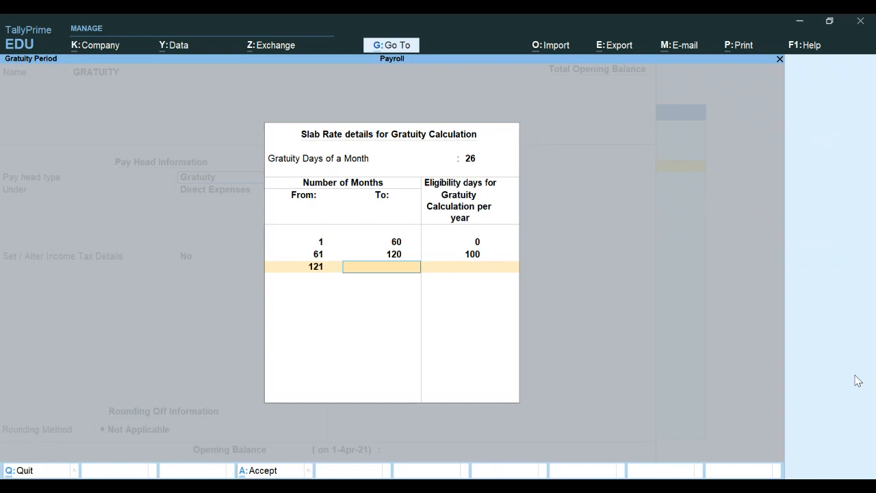
{"action": "key", "text": "Return"}
{"action": "type", "text": "100"}
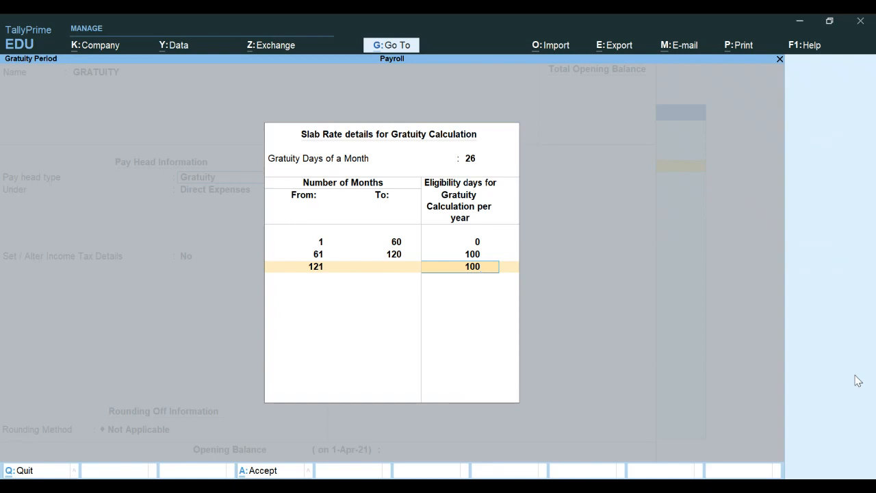
{"action": "key", "text": "Return"}
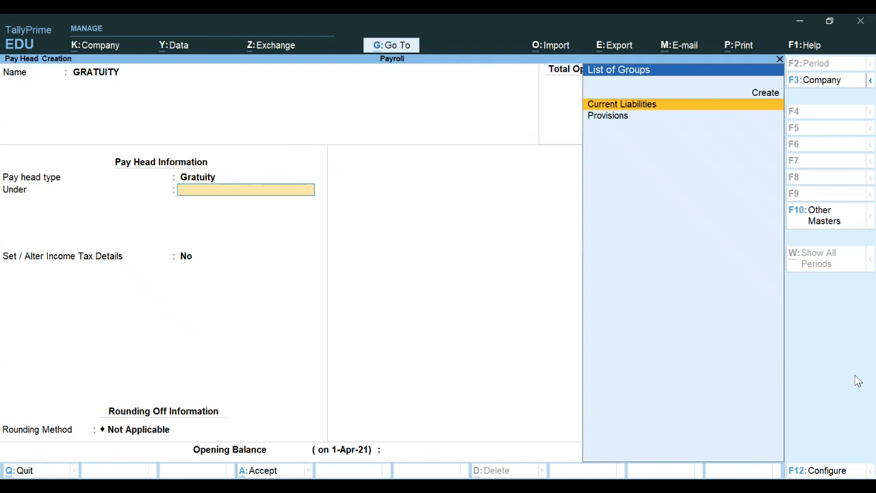
Step: Place GRATUITY under Provisions, leave income tax details off, use Normal Rounding limit 1, and accept
{"action": "key", "text": "Down"}
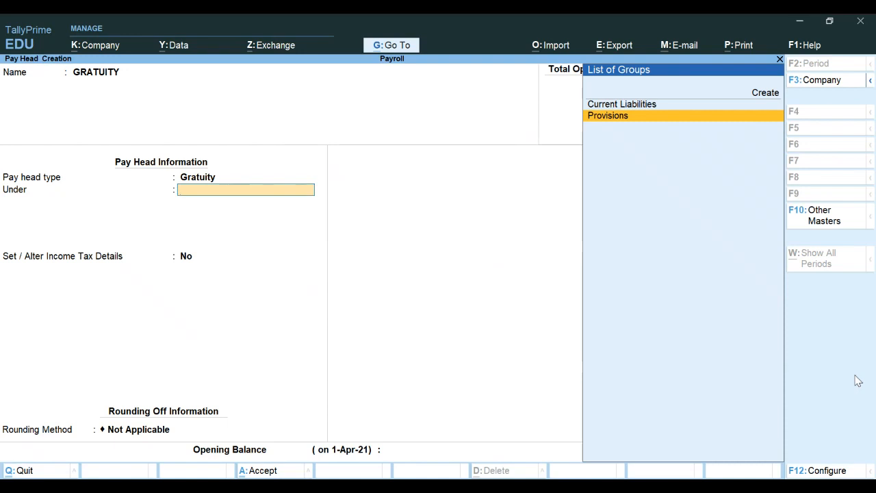
{"action": "key", "text": "Return"}
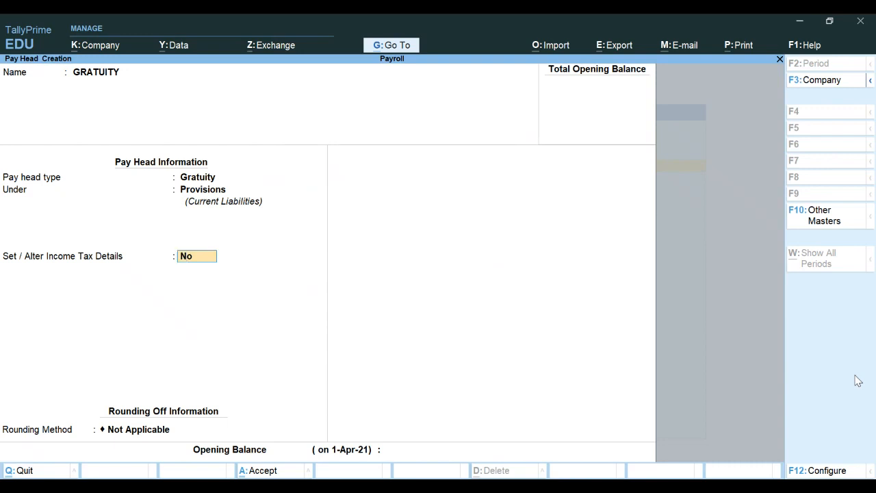
{"action": "key", "text": "Return"}
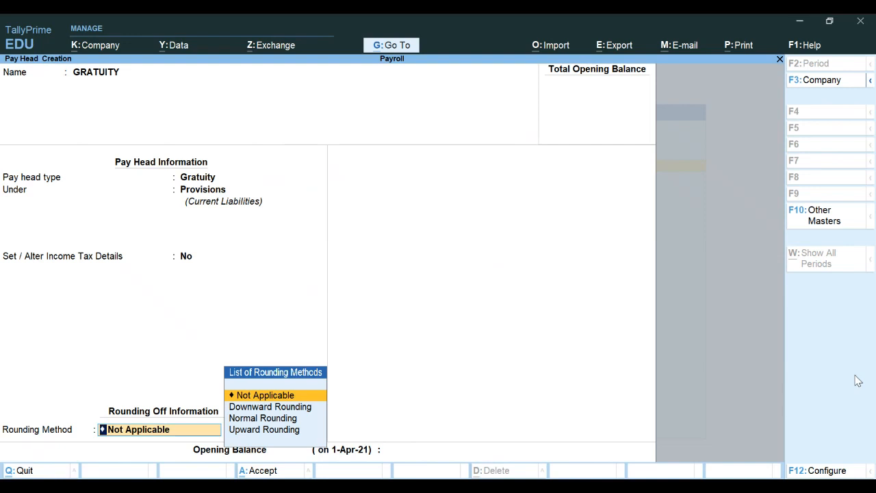
{"action": "key", "text": "Down"}
{"action": "key", "text": "Down"}
{"action": "key", "text": "Return"}
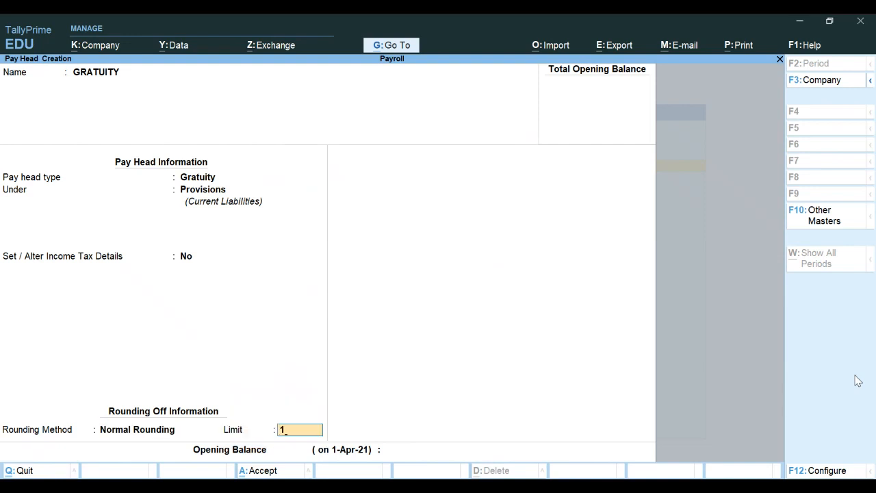
{"action": "key", "text": "Return"}
{"action": "key", "text": "Return"}
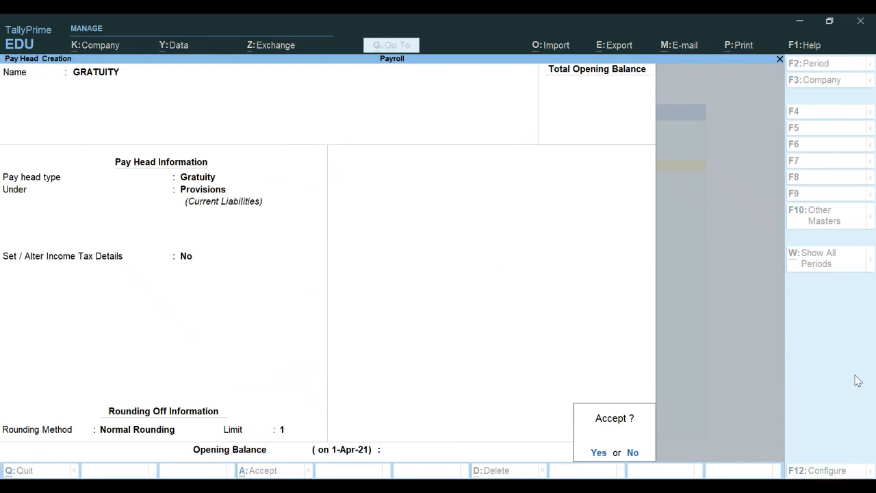
{"action": "key", "text": "Return"}
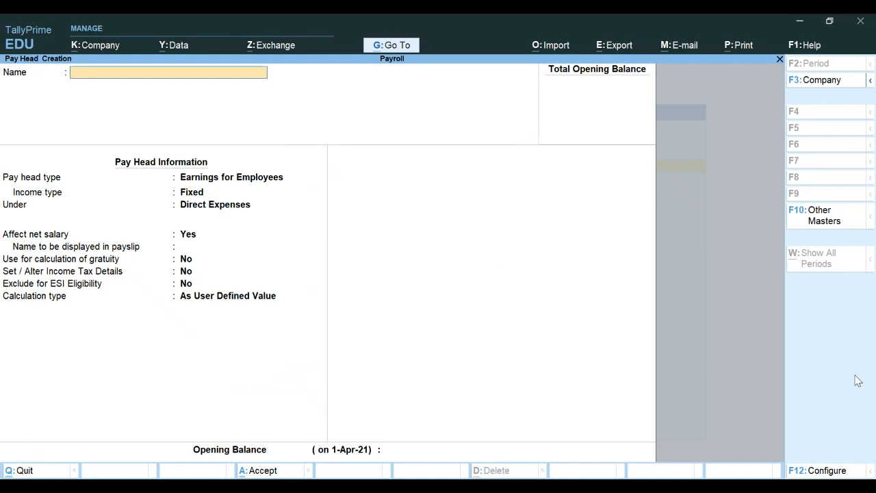
Step: Quit Pay Head Creation and start an Employee master from the List of Masters
{"action": "key", "text": "Escape"}
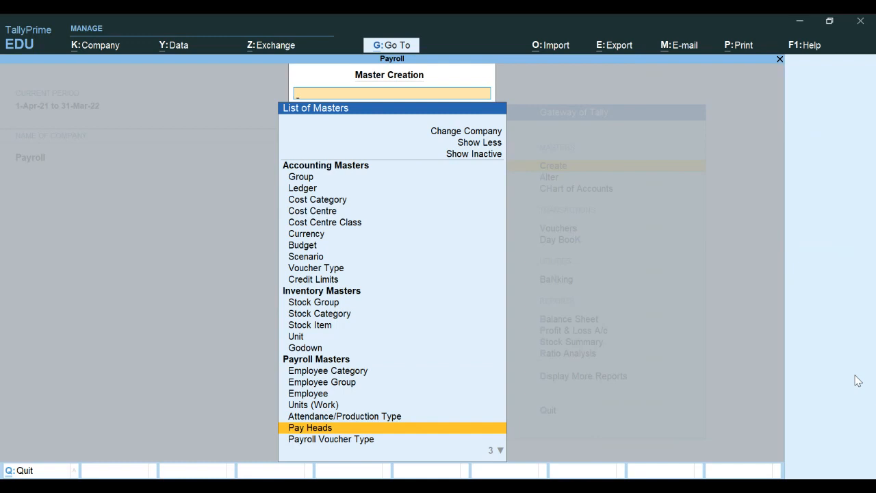
{"action": "key", "text": "Up"}
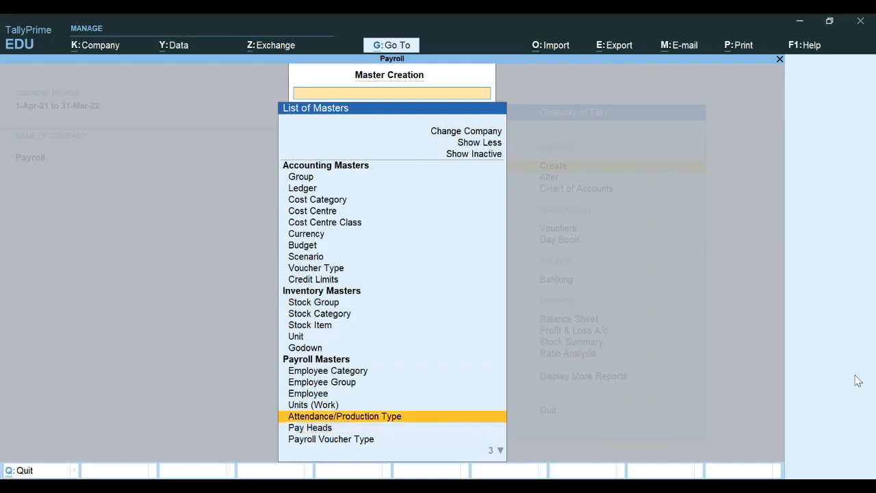
{"action": "key", "text": "Up"}
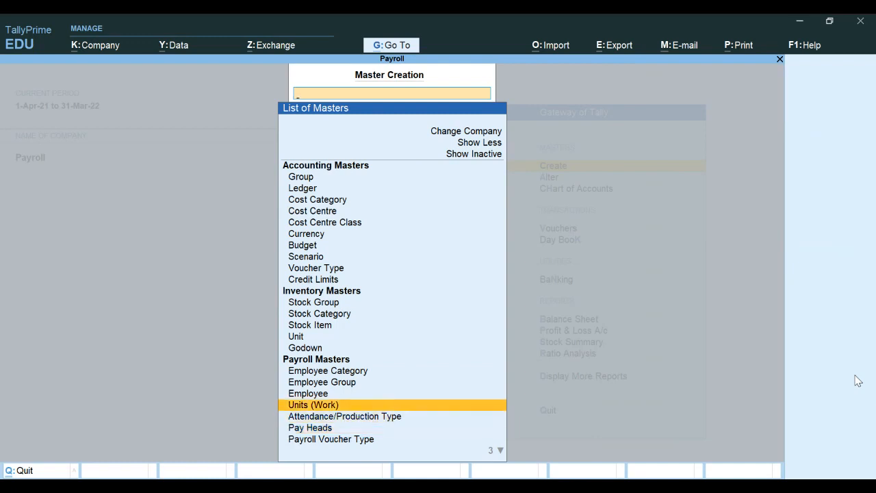
{"action": "key", "text": "Up"}
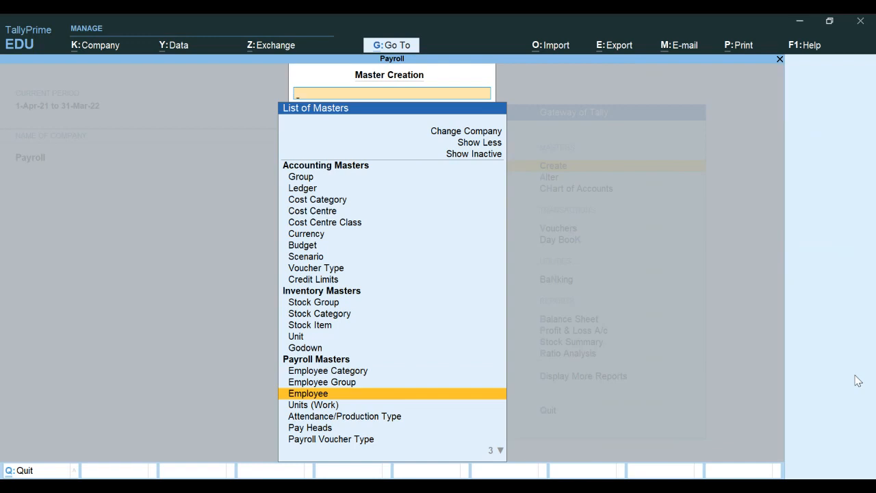
{"action": "key", "text": "Return"}
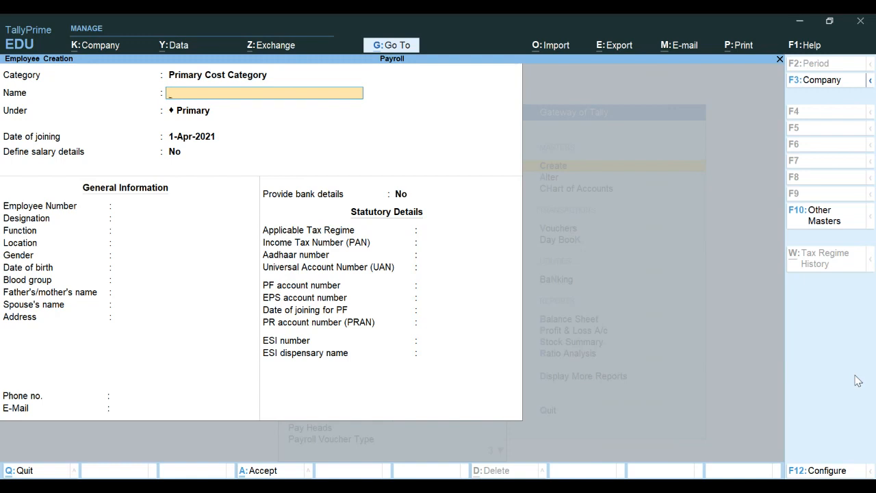
Step: Select Managerial as the employee category
{"action": "key", "text": "BackSpace"}
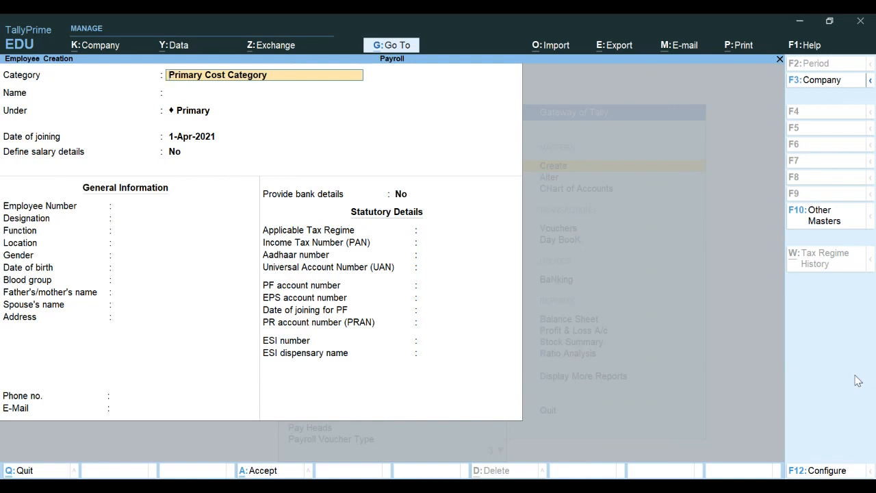
{"action": "key", "text": "BackSpace"}
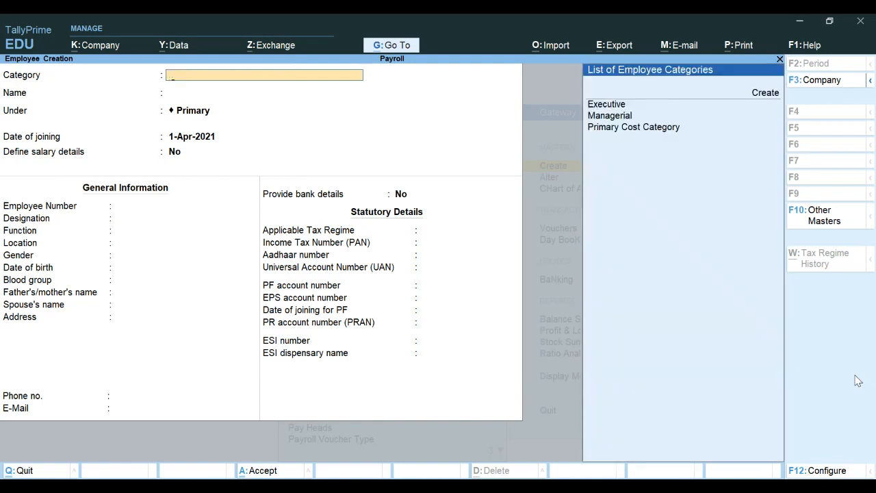
{"action": "key", "text": "Down"}
{"action": "key", "text": "Down"}
{"action": "key", "text": "Down"}
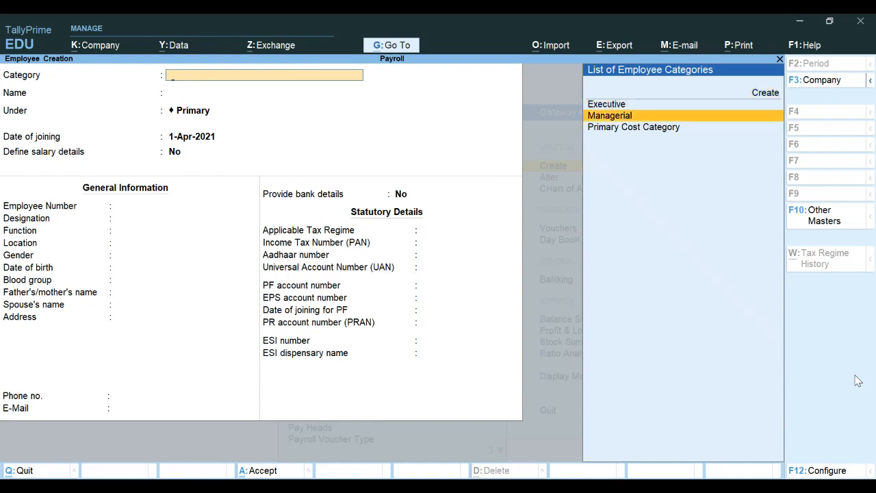
{"action": "key", "text": "Return"}
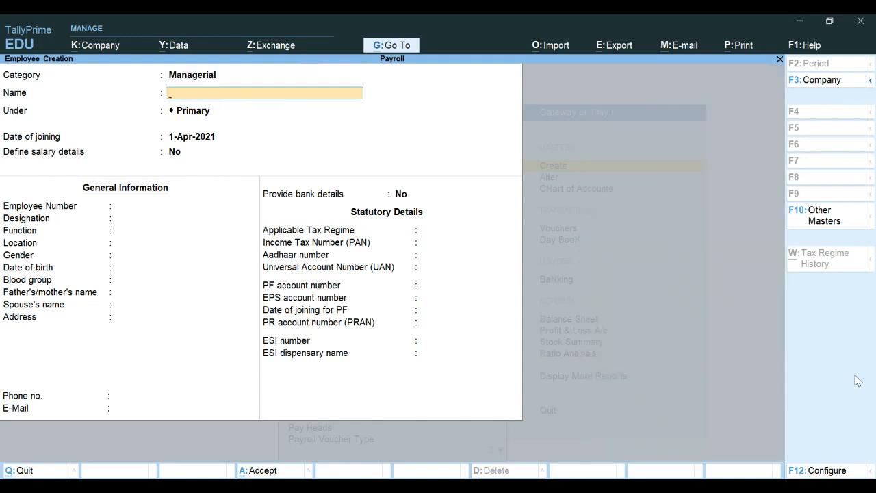
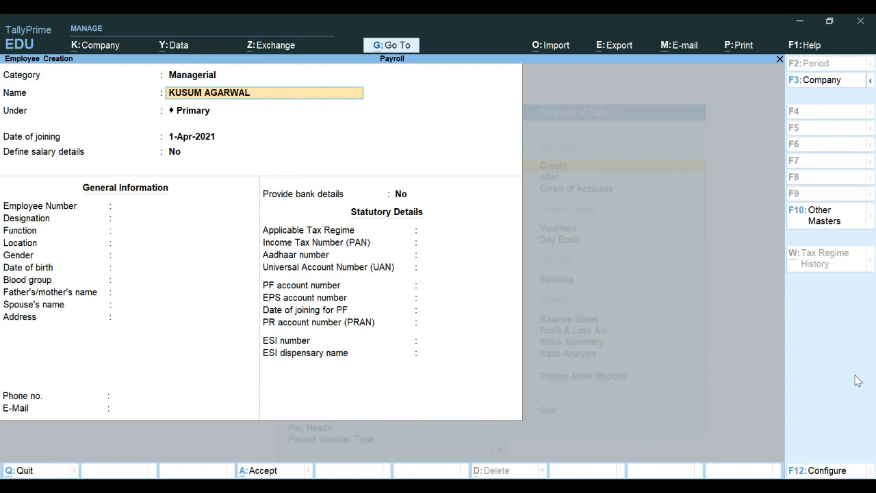
Step: Enter the employee's full name, group her under Accounts, and keep joining date 1-Apr-2021
{"action": "key", "text": "Return"}
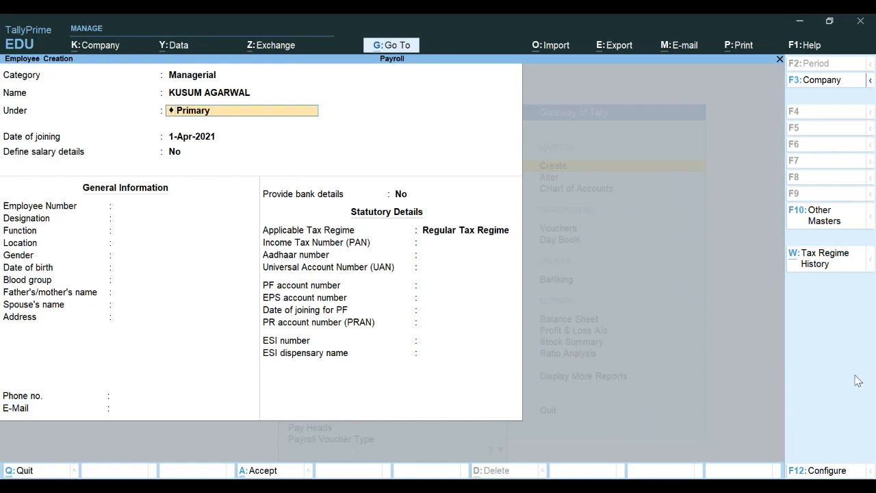
{"action": "key", "text": "BackSpace"}
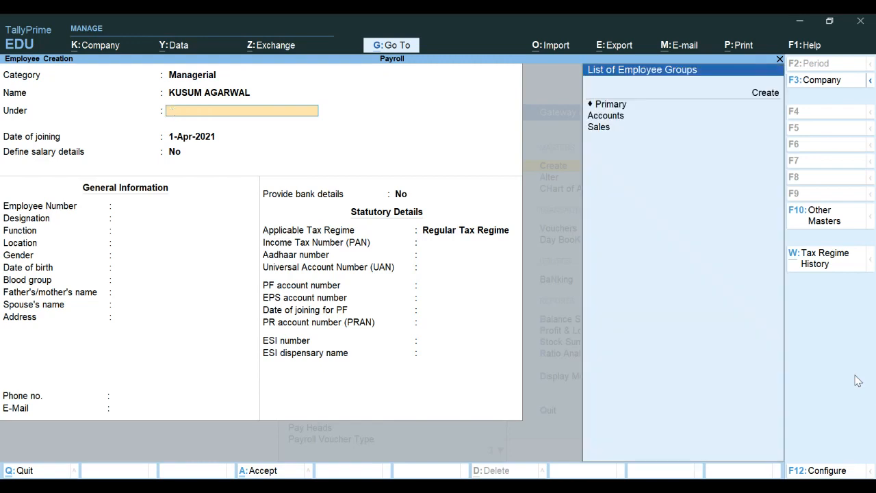
{"action": "key", "text": "Down"}
{"action": "key", "text": "Down"}
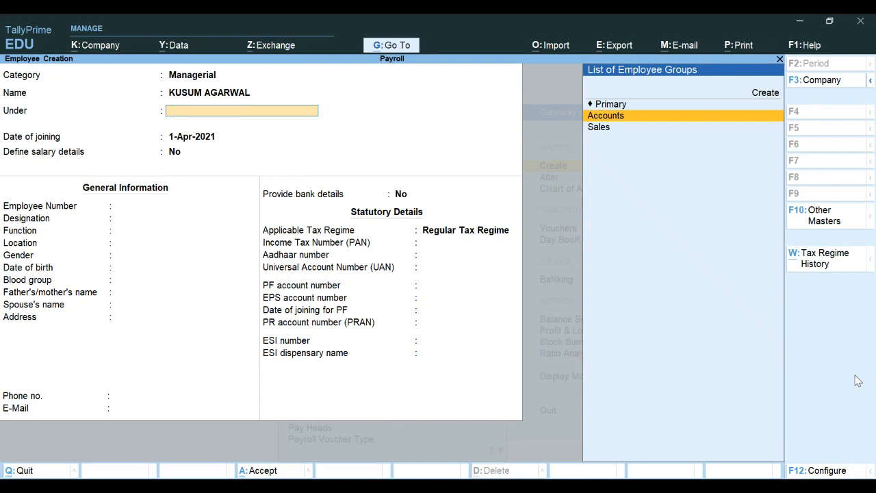
{"action": "key", "text": "Return"}
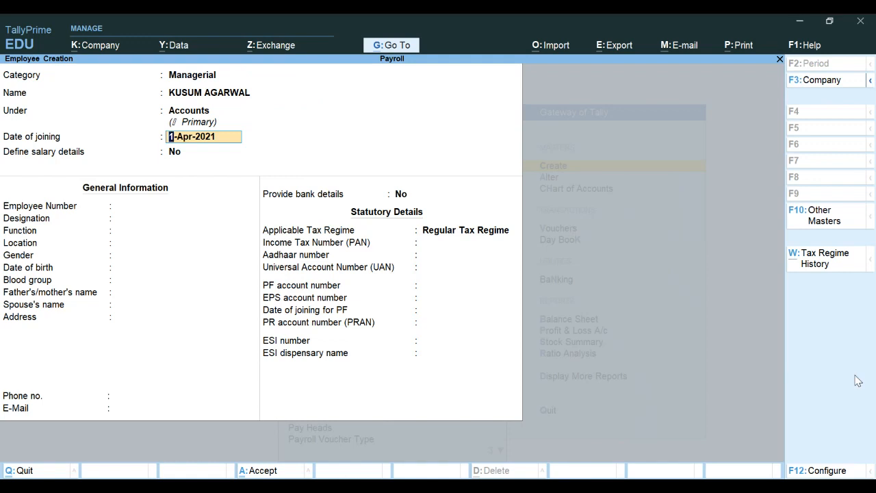
{"action": "key", "text": "Return"}
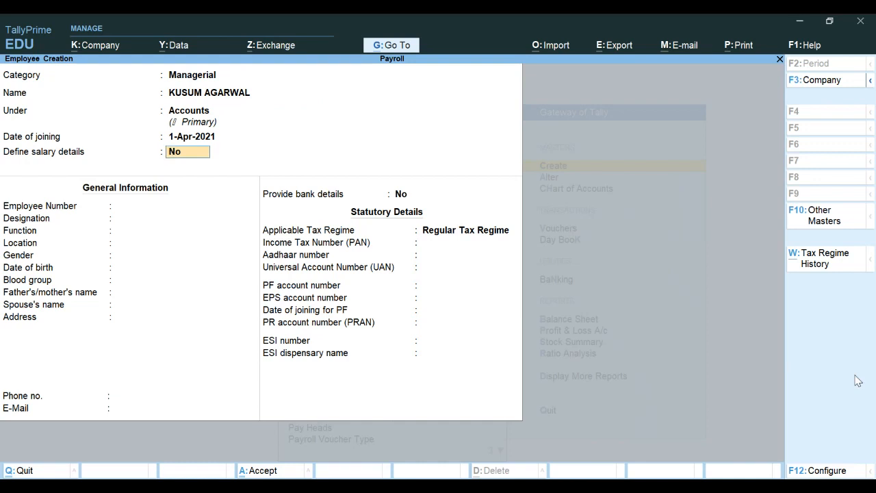
Step: Choose to define salary details and add Basic Salary at 10,000 per month
{"action": "type", "text": "Y"}
{"action": "key", "text": "Return"}
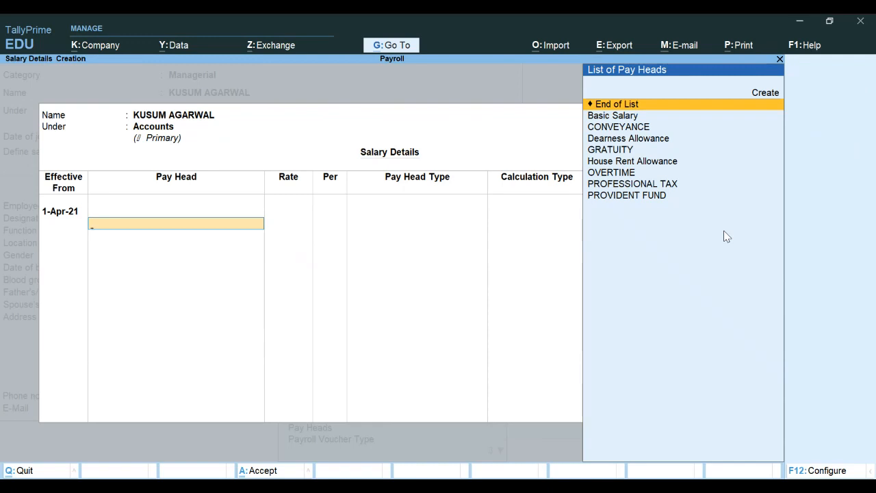
{"action": "key", "text": "Down"}
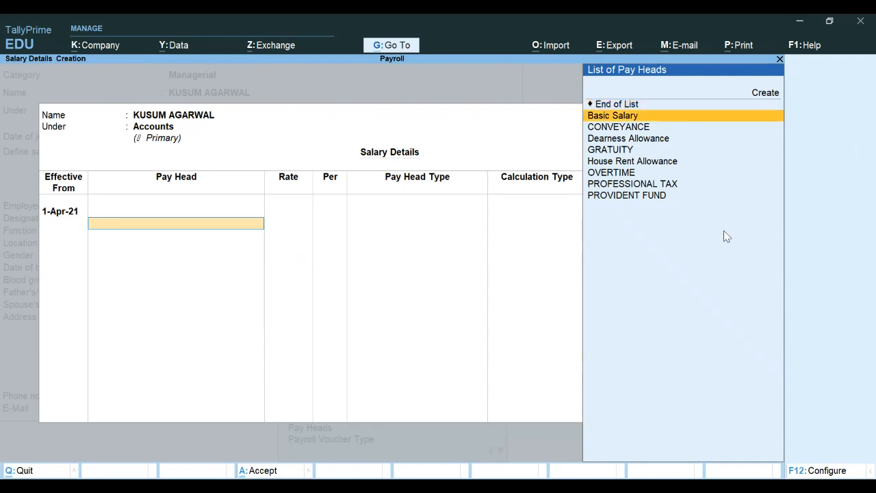
{"action": "key", "text": "Return"}
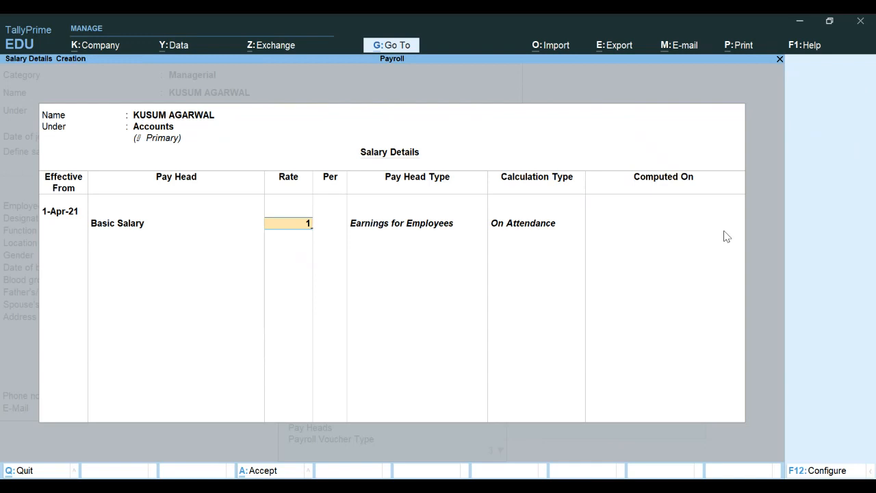
{"action": "type", "text": "1"}
{"action": "key", "text": "BackSpace"}
{"action": "type", "text": "0000"}
{"action": "key", "text": "Return"}
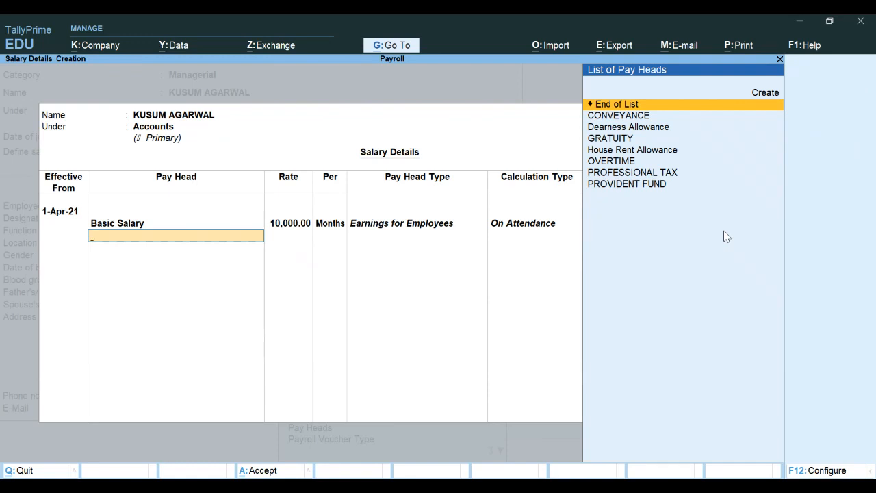
Step: Add Dearness Allowance and House Rent Allowance as pay heads
{"action": "key", "text": "Down"}
{"action": "key", "text": "Down"}
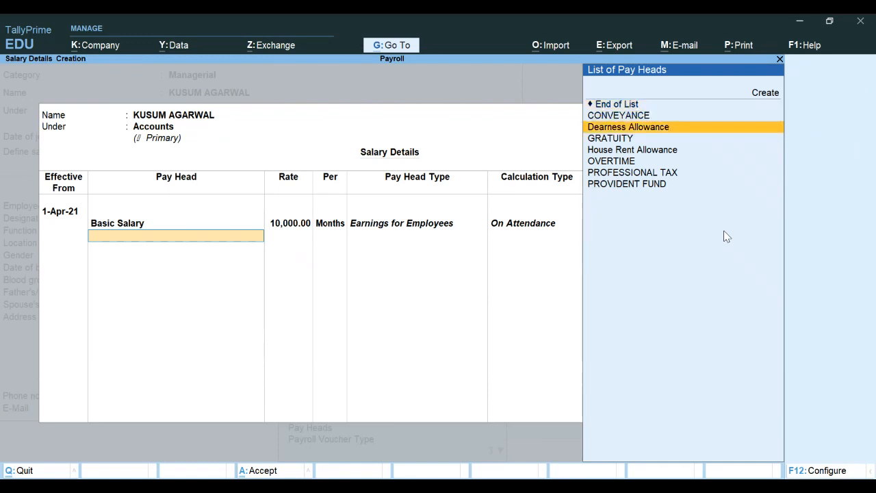
{"action": "key", "text": "Return"}
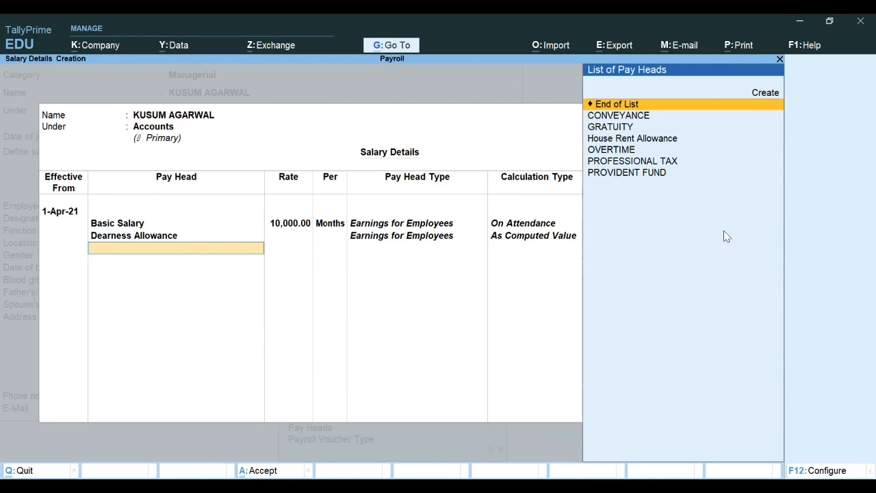
{"action": "key", "text": "Down"}
{"action": "key", "text": "Down"}
{"action": "key", "text": "Down"}
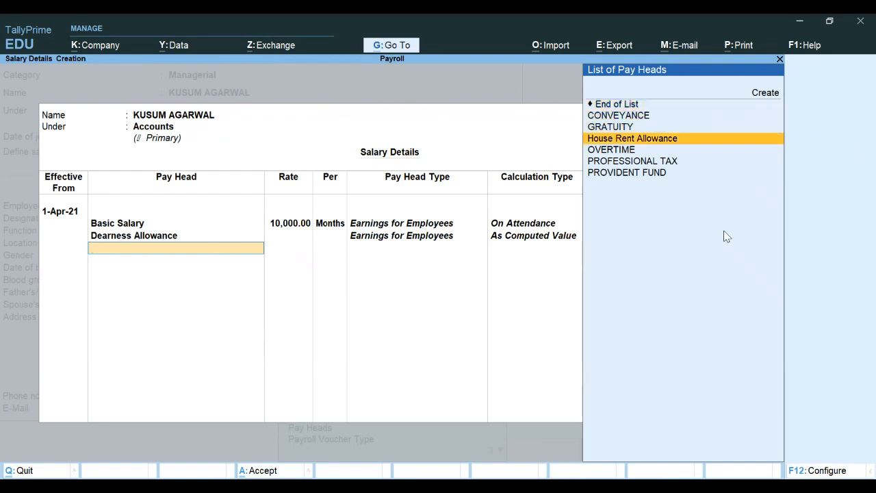
{"action": "key", "text": "Return"}
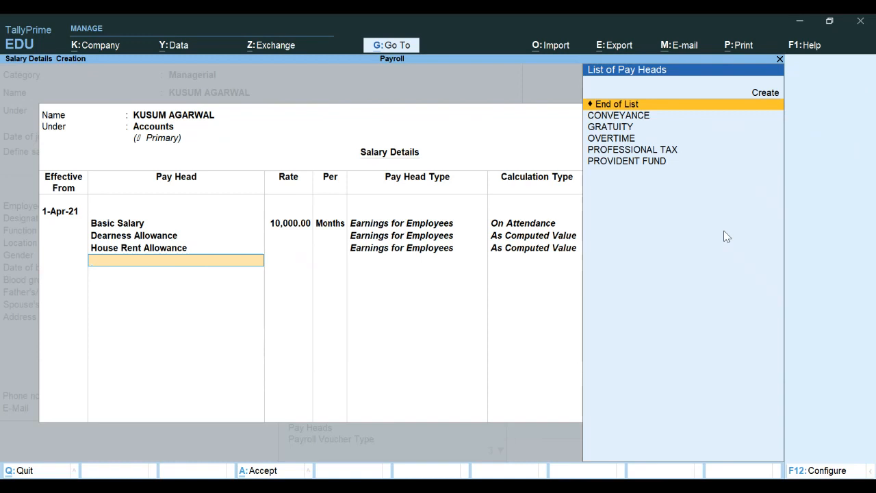
{"action": "key", "text": "Down"}
Step: Add CONVEYANCE at 2,000 per month and OVERTIME at 500 per hour
{"action": "key", "text": "Return"}
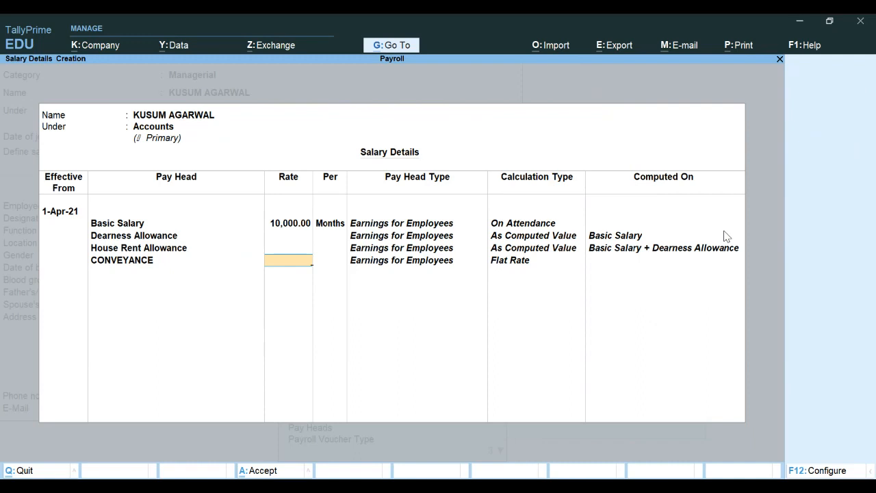
{"action": "type", "text": "2000"}
{"action": "key", "text": "Return"}
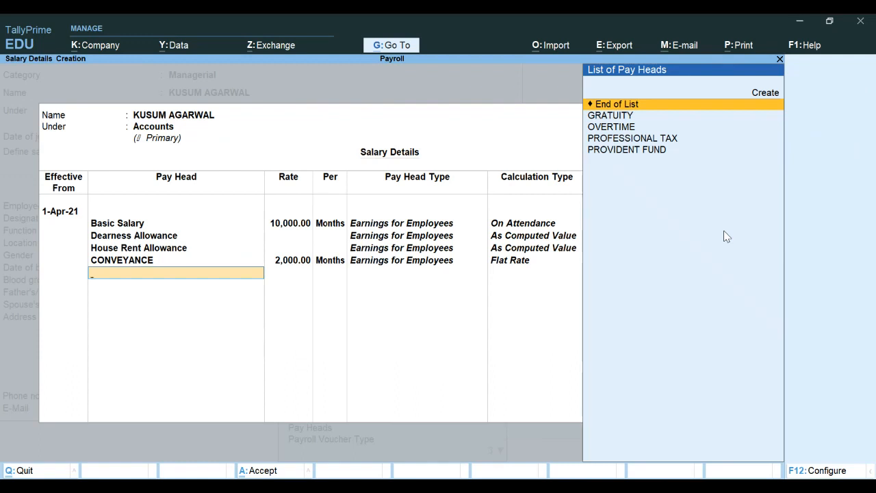
{"action": "key", "text": "Down"}
{"action": "key", "text": "Down"}
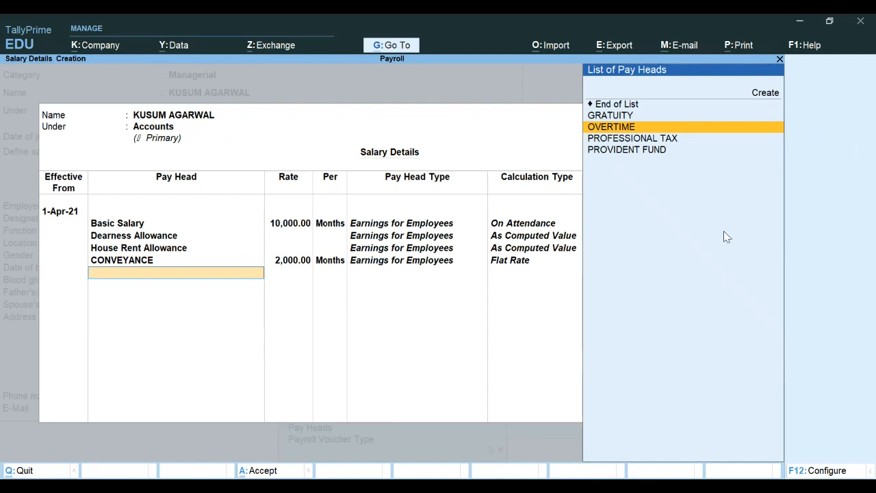
{"action": "key", "text": "Return"}
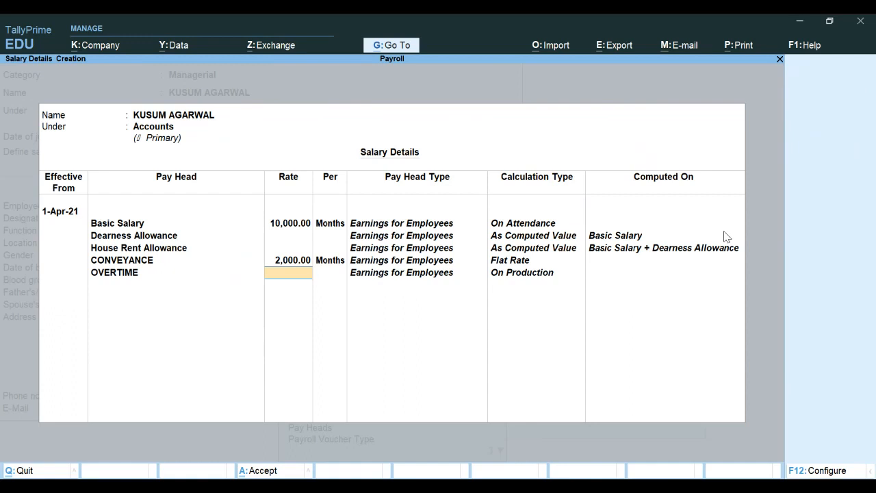
{"action": "type", "text": "500"}
{"action": "key", "text": "Return"}
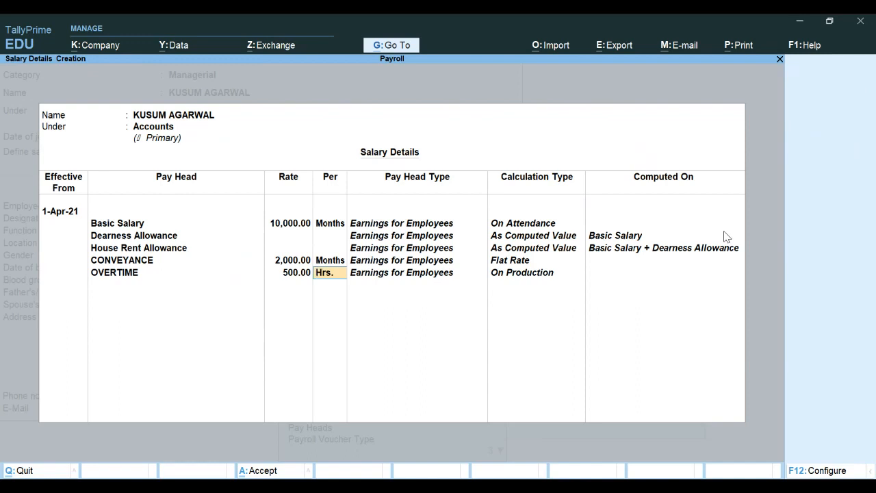
{"action": "key", "text": "Return"}
Step: Add Professional Tax, Provident Fund and Gratuity, then finish the salary details
{"action": "key", "text": "Down"}
{"action": "key", "text": "Down"}
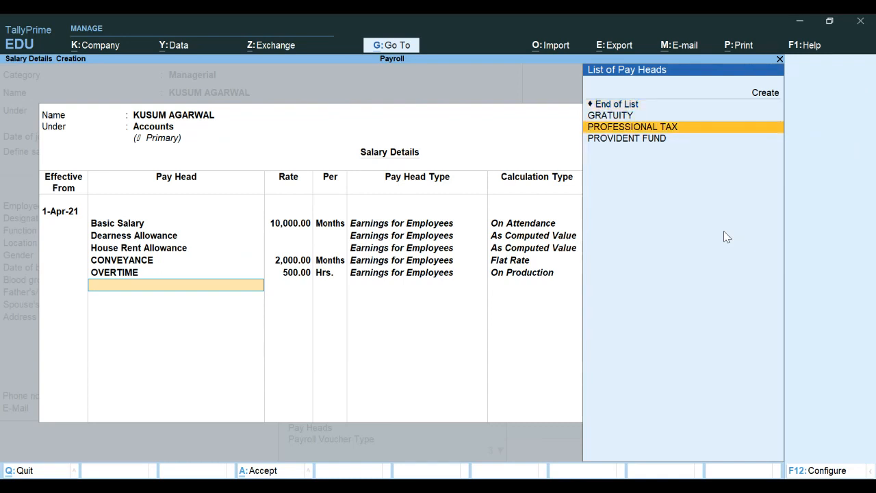
{"action": "key", "text": "Return"}
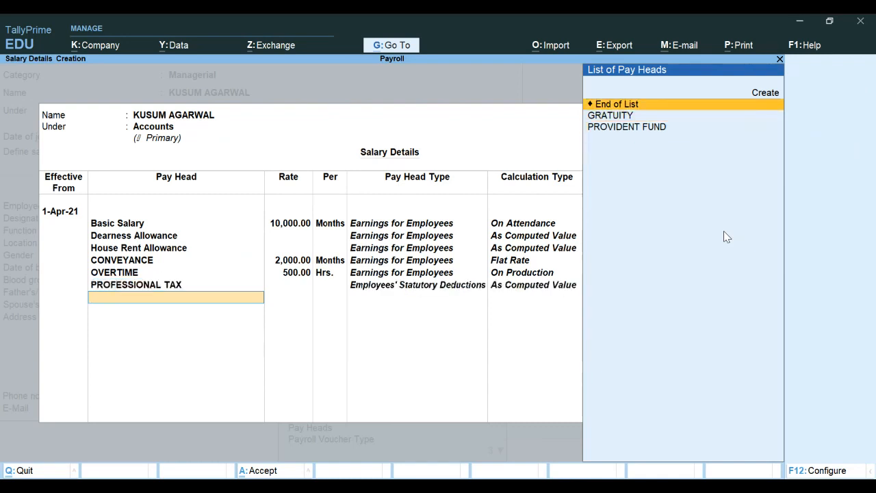
{"action": "key", "text": "Down"}
{"action": "key", "text": "Down"}
{"action": "key", "text": "Return"}
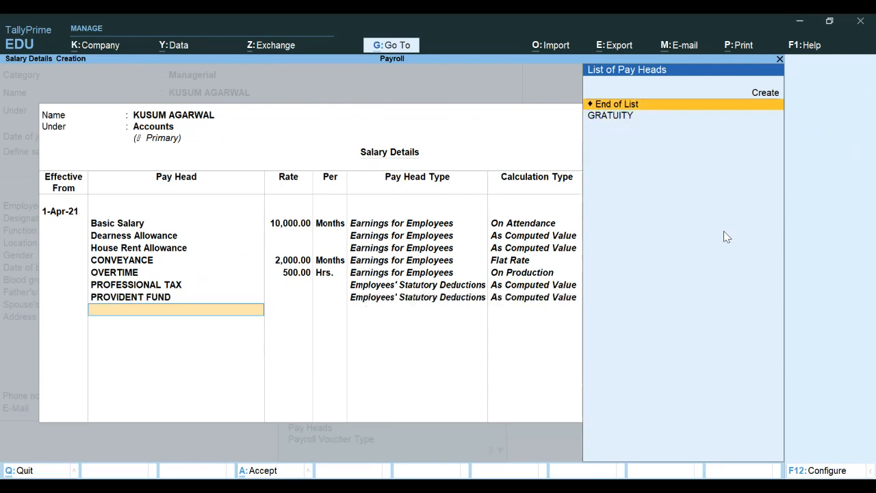
{"action": "key", "text": "Down"}
{"action": "key", "text": "Return"}
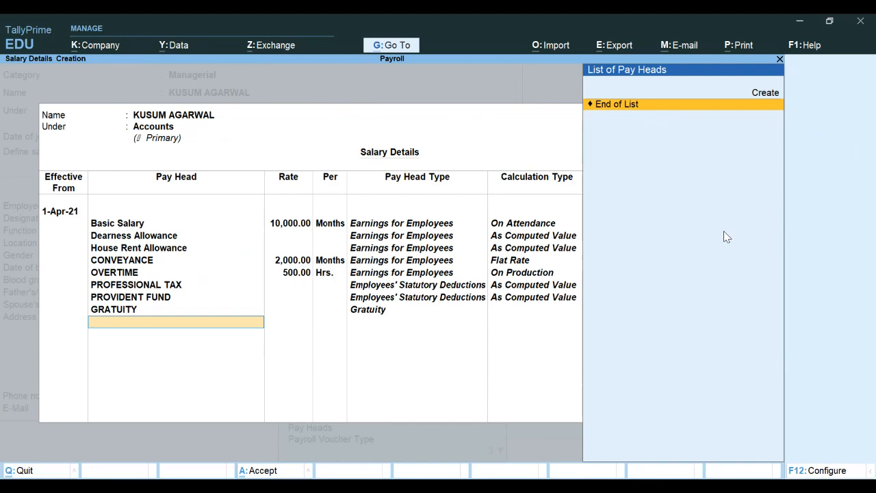
{"action": "key", "text": "Return"}
{"action": "key", "text": "Return"}
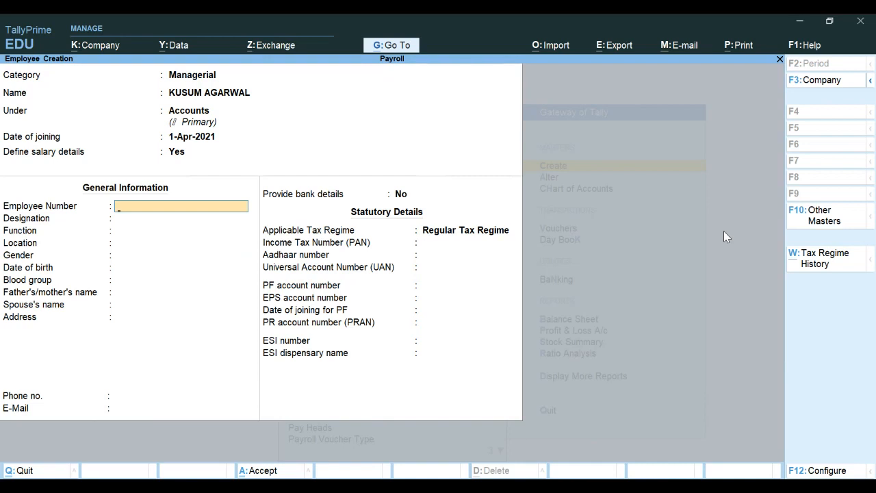
Step: Enter employee number 001 and designation MANAGER, leaving Function and Location blank
{"action": "type", "text": "001"}
{"action": "key", "text": "Return"}
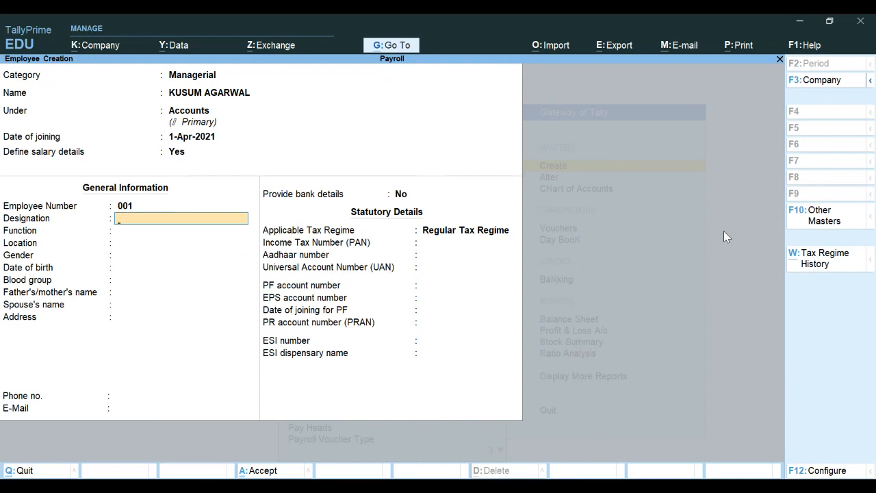
{"action": "type", "text": "MANAGER"}
{"action": "key", "text": "Return"}
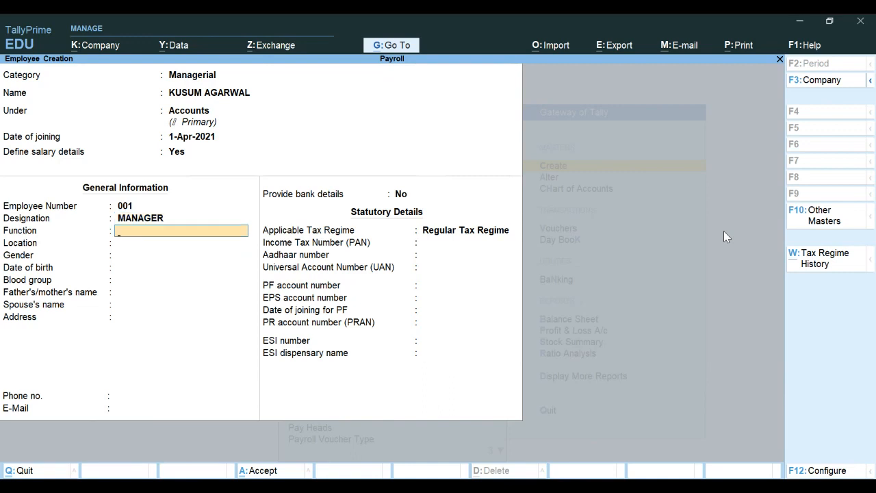
{"action": "key", "text": "Return"}
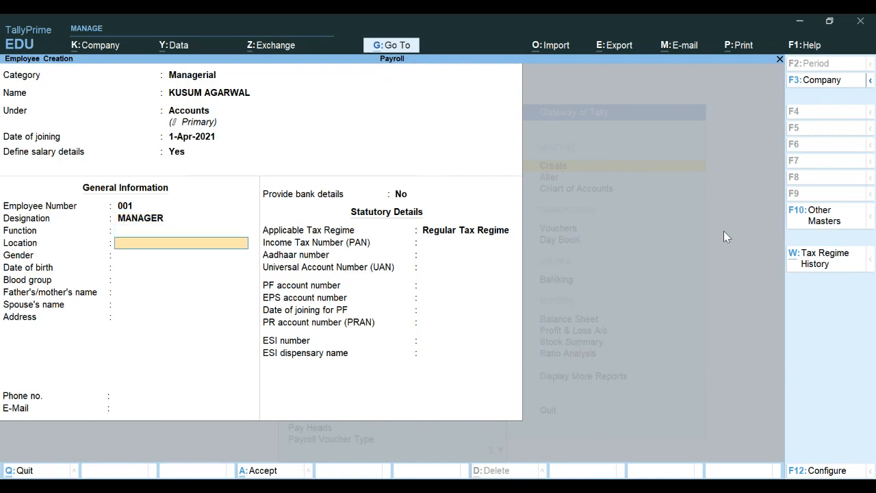
{"action": "key", "text": "Return"}
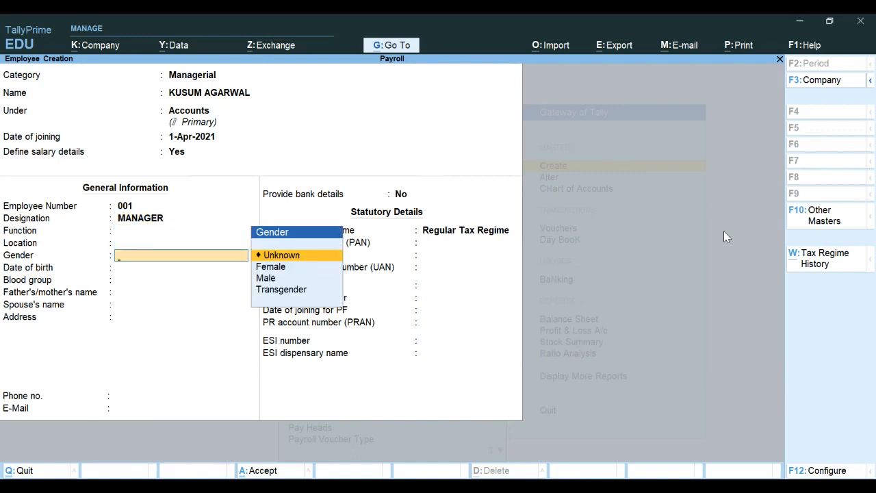
Step: Set gender Female, birth date 1-Apr-1987, blood group Unknown, and choose to provide bank details
{"action": "key", "text": "Down"}
{"action": "key", "text": "Return"}
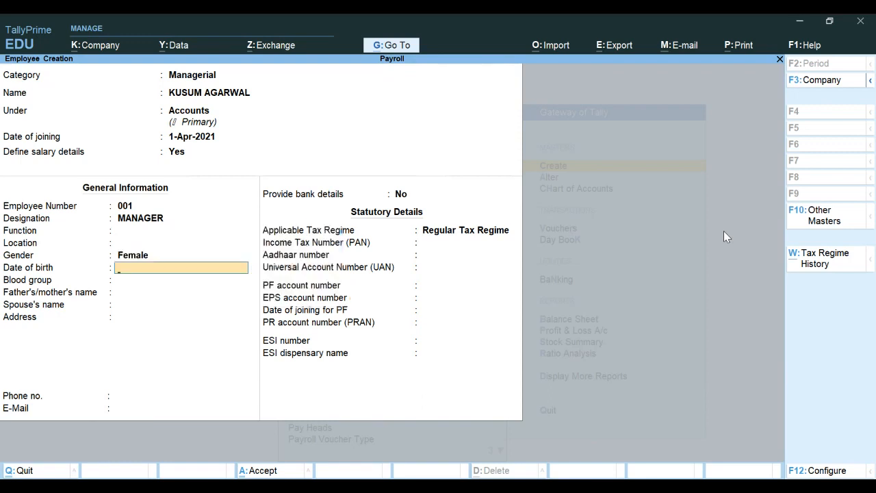
{"action": "type", "text": "1.4.87"}
{"action": "key", "text": "Return"}
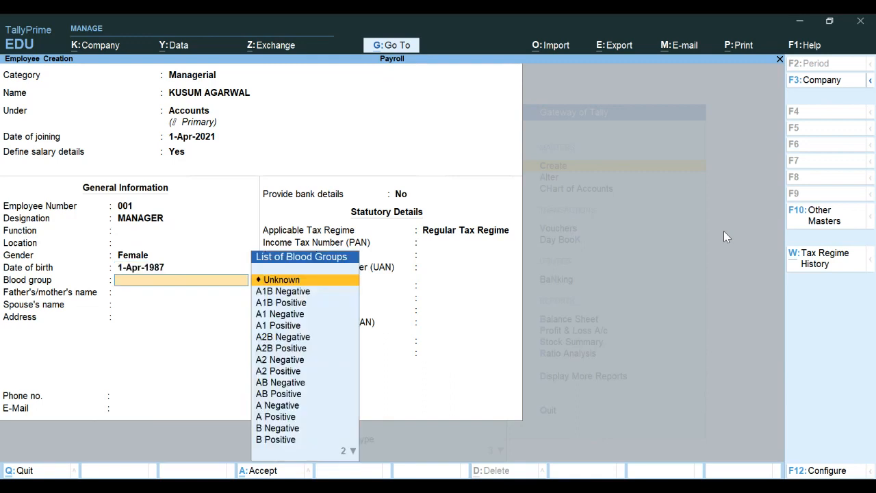
{"action": "key", "text": "Return"}
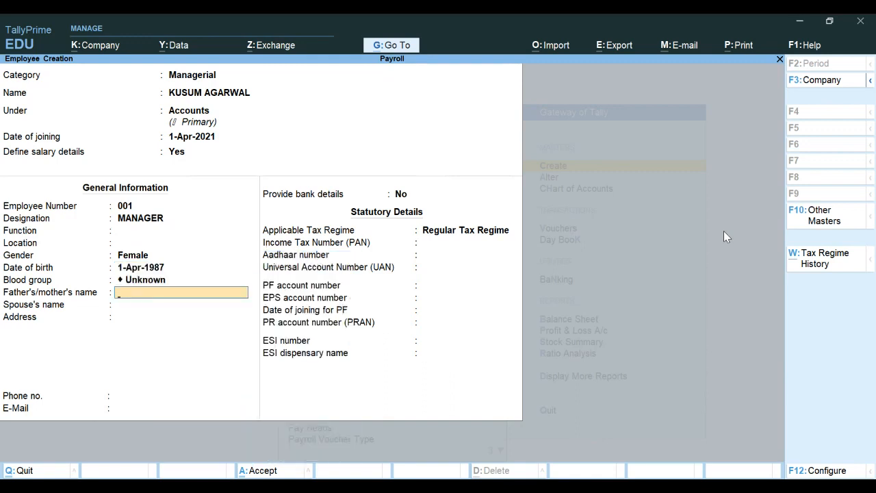
{"action": "key", "text": "Return"}
{"action": "key", "text": "Return"}
{"action": "key", "text": "Return"}
{"action": "key", "text": "Return"}
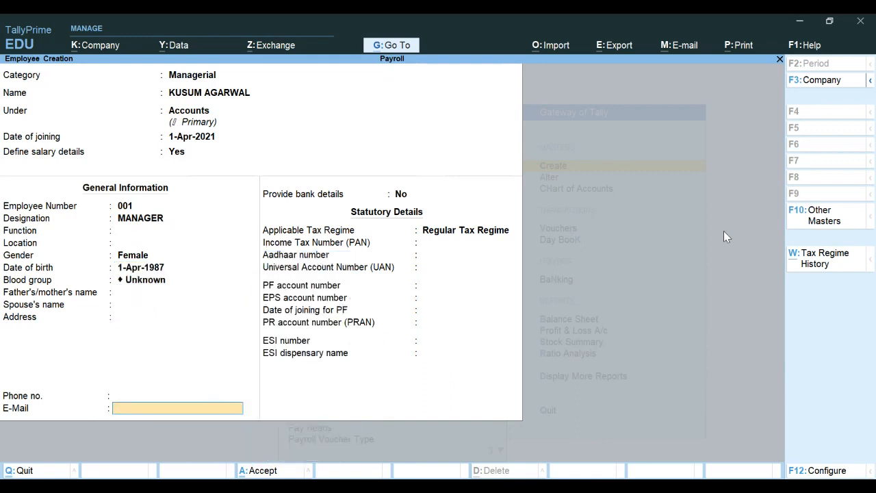
{"action": "key", "text": "Return"}
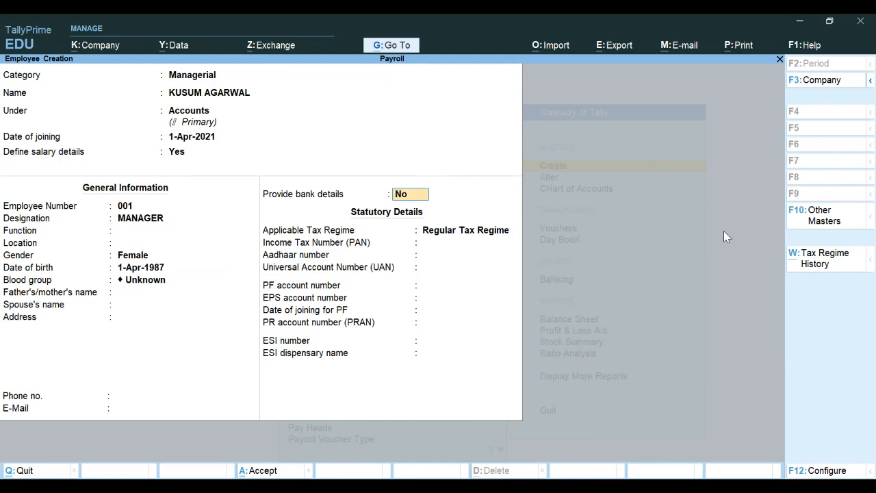
{"action": "type", "text": "Y"}
{"action": "key", "text": "Return"}
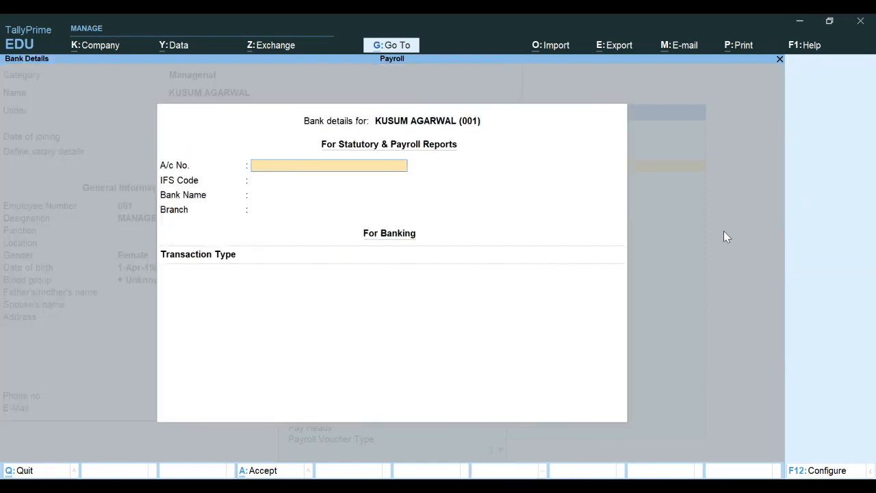
Step: Enter the employee's bank account number and IFS code, and create SBI as the bank
{"action": "type", "text": "123456789"}
{"action": "key", "text": "Return"}
{"action": "type", "text": "S"}
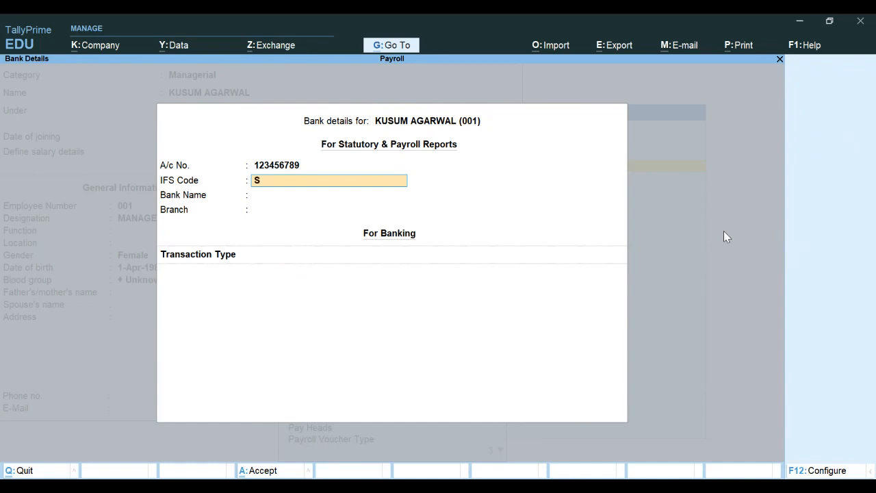
{"action": "type", "text": "BIN0003000"}
{"action": "key", "text": "Return"}
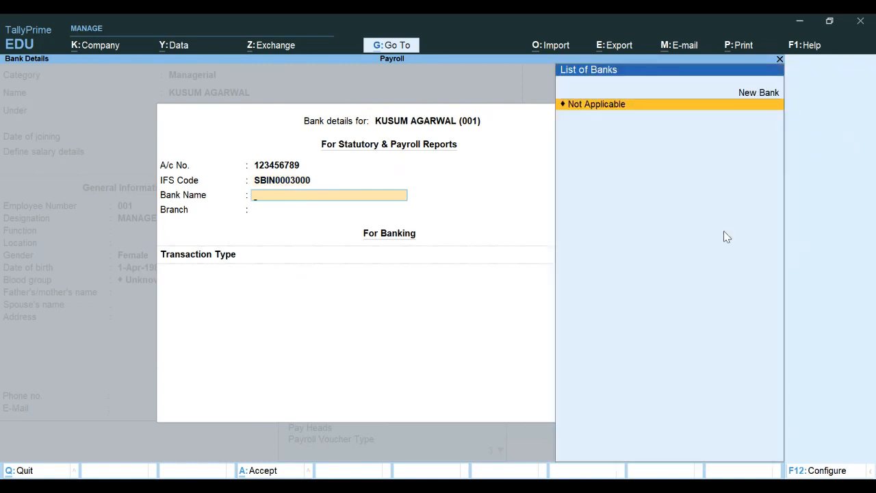
{"action": "type", "text": "SBU"}
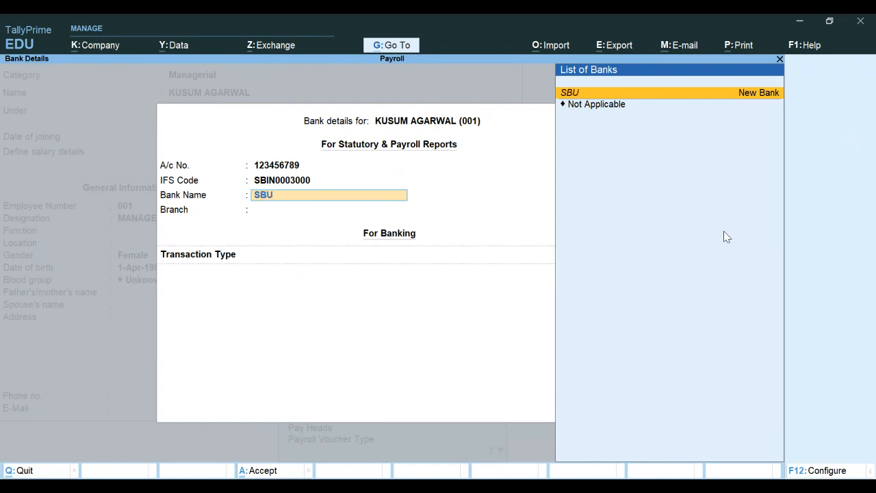
{"action": "key", "text": "BackSpace"}
{"action": "type", "text": "I"}
{"action": "key", "text": "Return"}
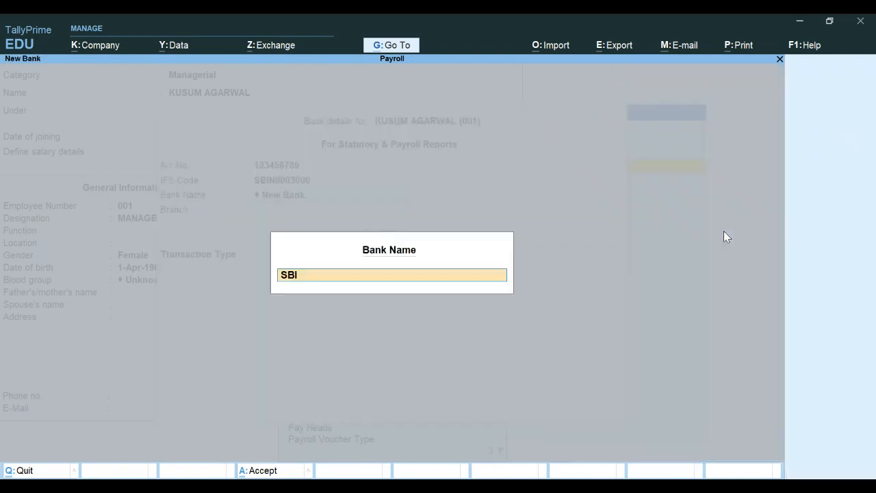
{"action": "key", "text": "Return"}
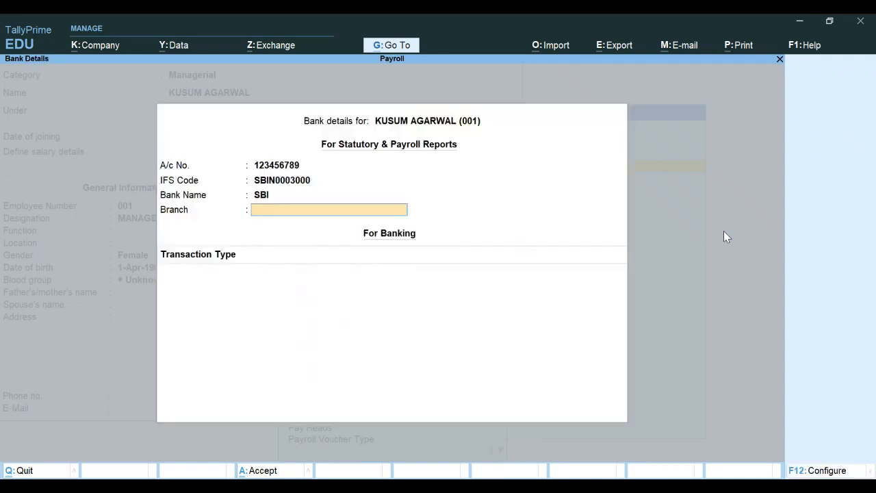
Step: Set branch KOLKATA, transaction type e-Fund Transfer, company bank All Items, and the beneficiary code
{"action": "type", "text": "KOLKATA"}
{"action": "key", "text": "Return"}
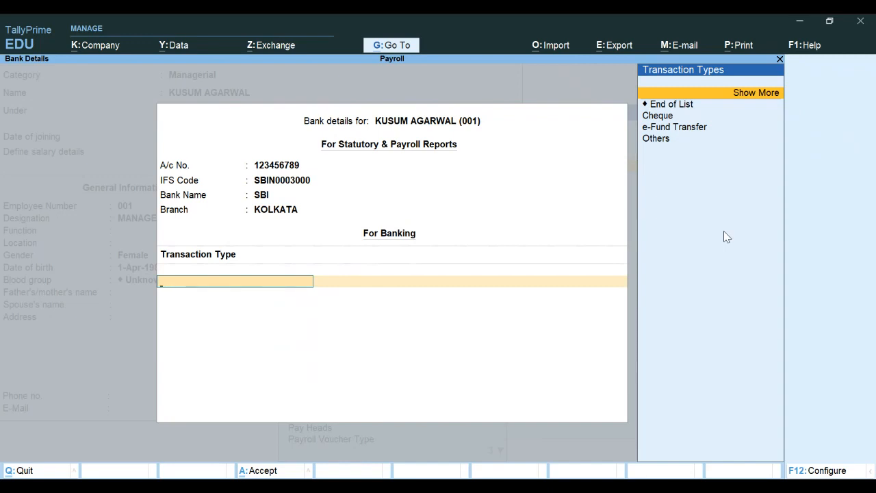
{"action": "key", "text": "Down"}
{"action": "key", "text": "Down"}
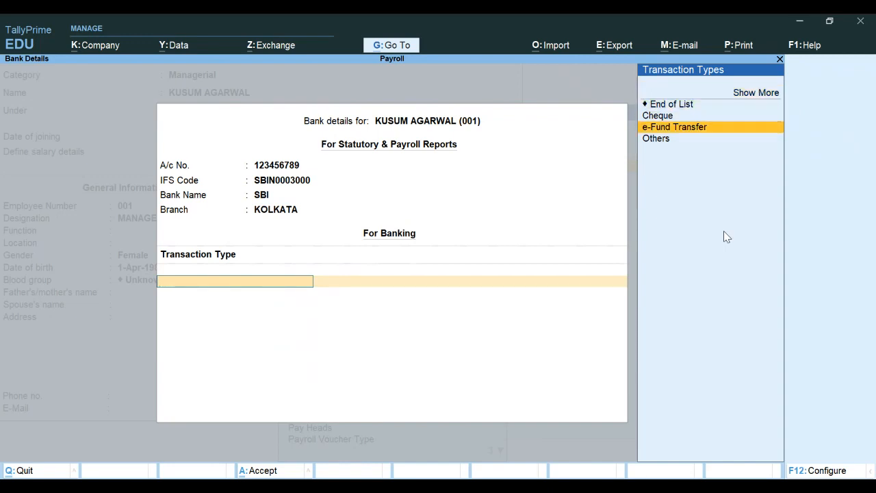
{"action": "key", "text": "Return"}
{"action": "key", "text": "Return"}
{"action": "key", "text": "Return"}
{"action": "key", "text": "Return"}
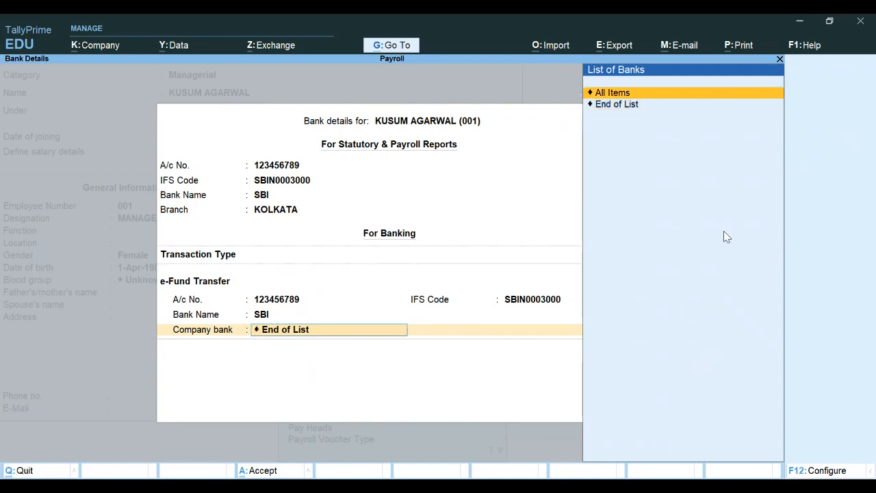
{"action": "key", "text": "Up"}
{"action": "key", "text": "Return"}
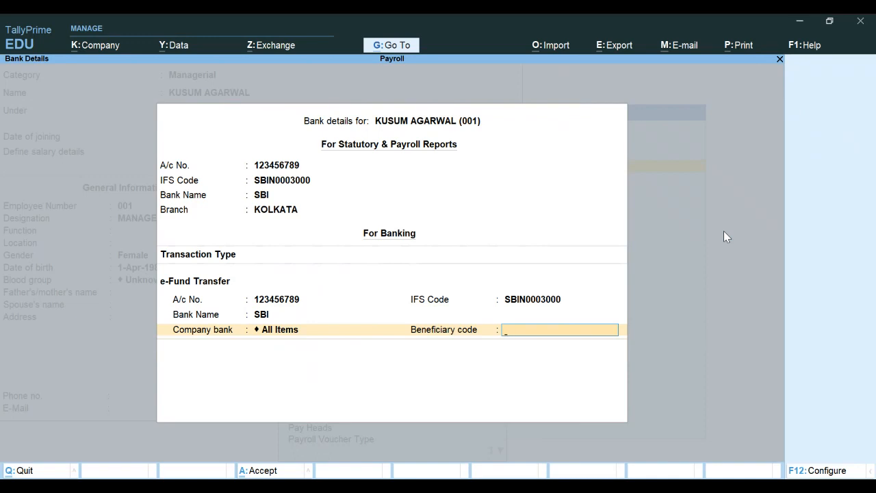
{"action": "type", "text": "001"}
{"action": "key", "text": "Return"}
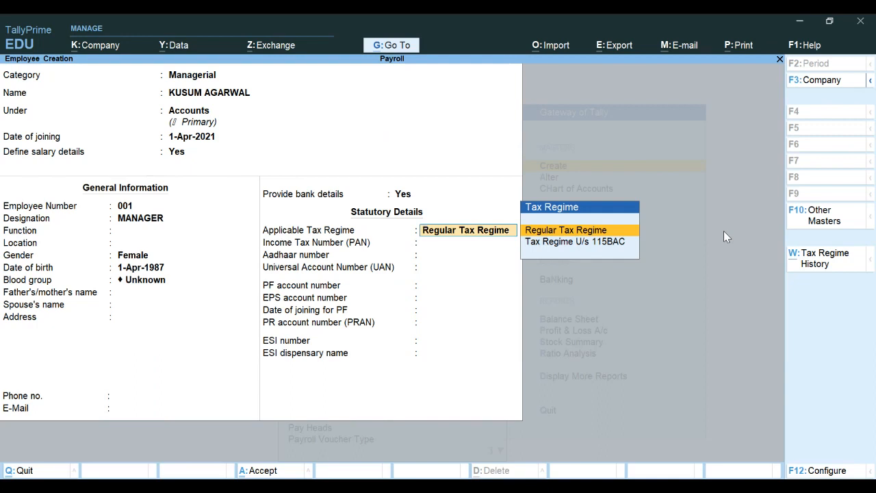
Step: Keep the Regular Tax Regime, skip the ESI number, accept the employee, then quit the blank form
{"action": "key", "text": "Return"}
{"action": "key", "text": "Return"}
{"action": "key", "text": "Return"}
{"action": "key", "text": "Return"}
{"action": "key", "text": "Return"}
{"action": "key", "text": "Return"}
{"action": "key", "text": "Return"}
{"action": "key", "text": "Return"}
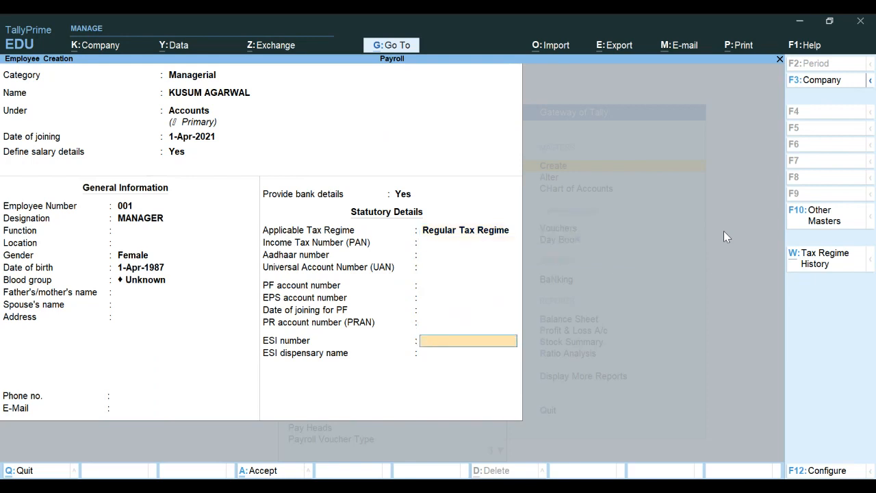
{"action": "key", "text": "Return"}
{"action": "key", "text": "Return"}
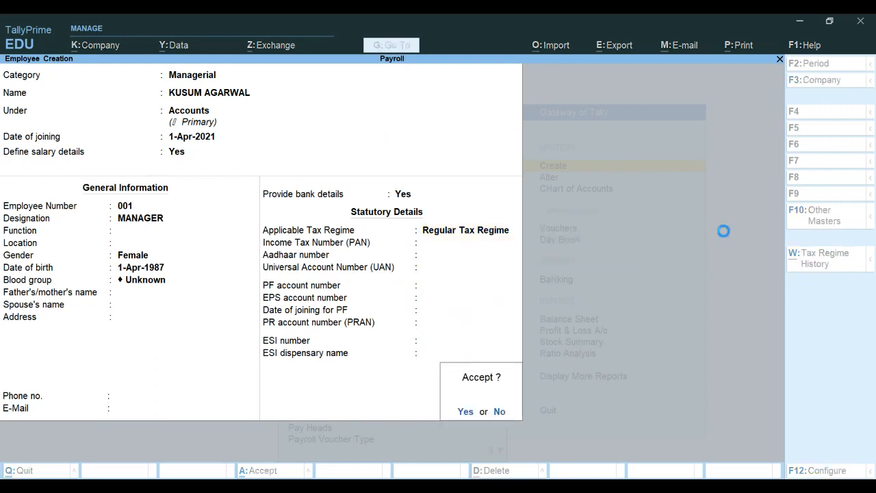
{"action": "key", "text": "Return"}
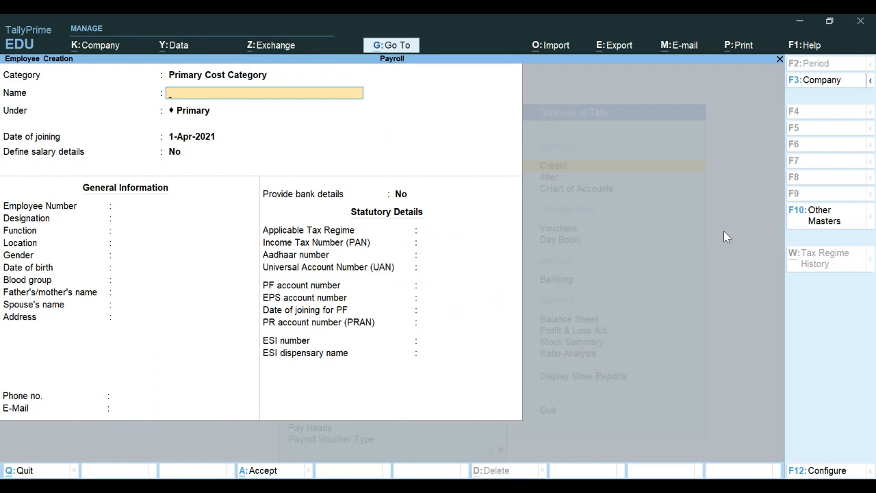
{"action": "key", "text": "Escape"}
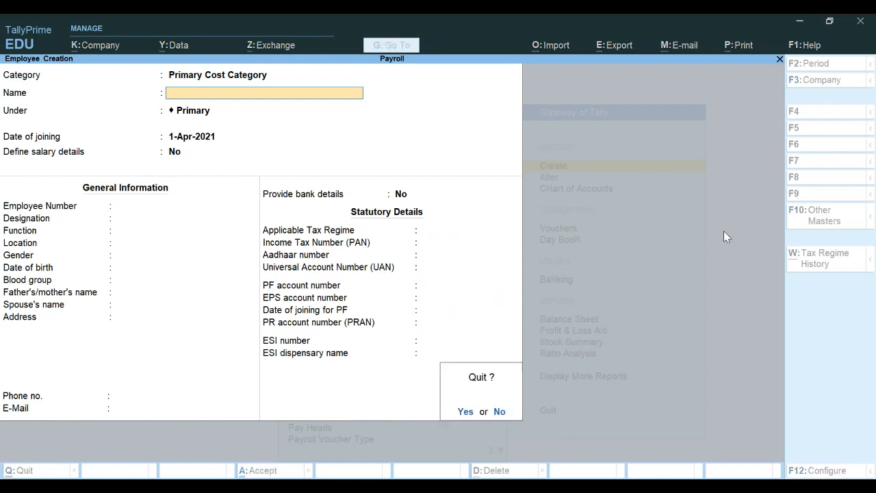
Step: Confirm quitting employee creation, return to Gateway of Tally, and open Vouchers
{"action": "key", "text": "y"}
{"action": "key", "text": "Escape"}
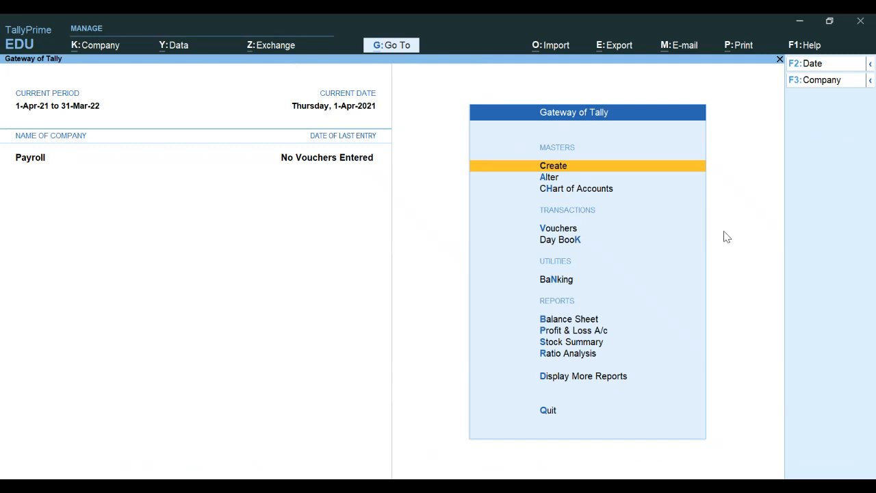
{"action": "key", "text": "Down"}
{"action": "key", "text": "Down"}
{"action": "key", "text": "Down"}
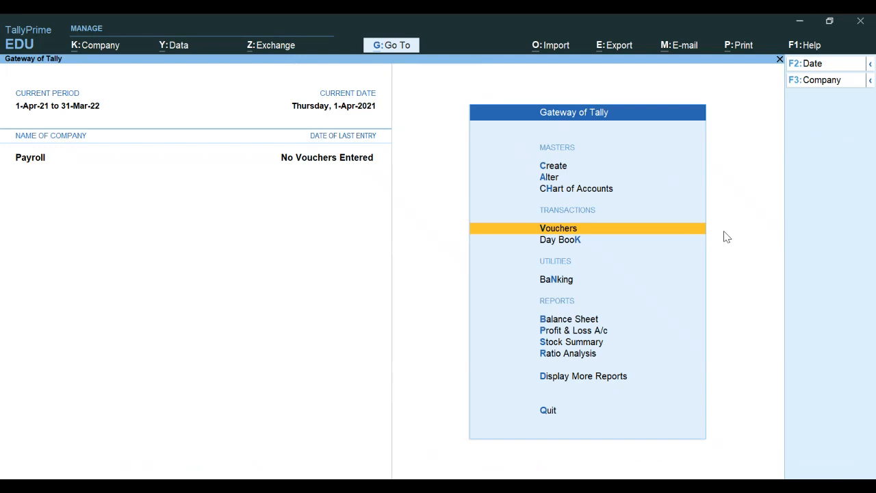
{"action": "key", "text": "Return"}
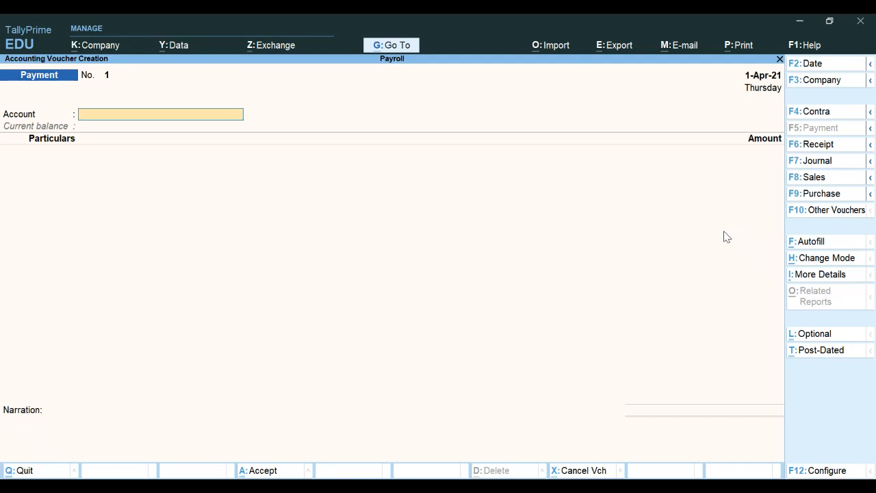
Step: Switch the voucher type to Attendance via F10 Other Vouchers
{"action": "key", "text": "F10"}
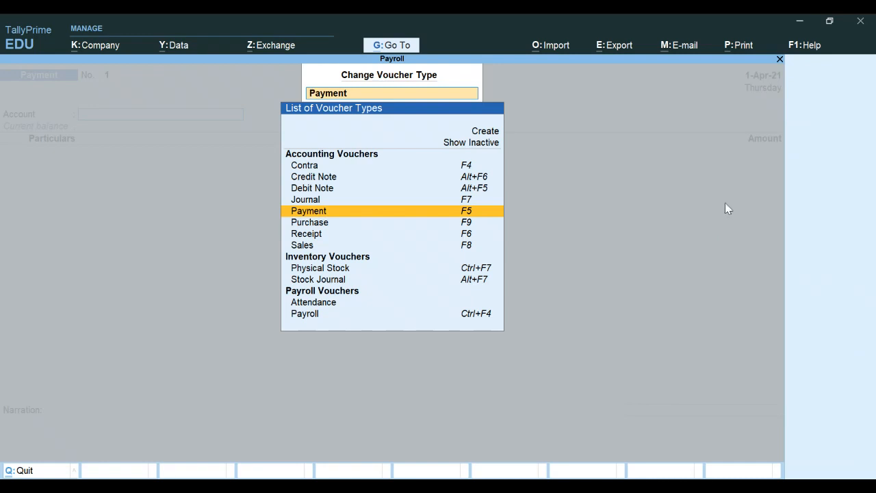
{"action": "key", "text": "Down"}
{"action": "key", "text": "Down"}
{"action": "key", "text": "Down"}
{"action": "key", "text": "Down"}
{"action": "key", "text": "Down"}
{"action": "key", "text": "Down"}
{"action": "key", "text": "Down"}
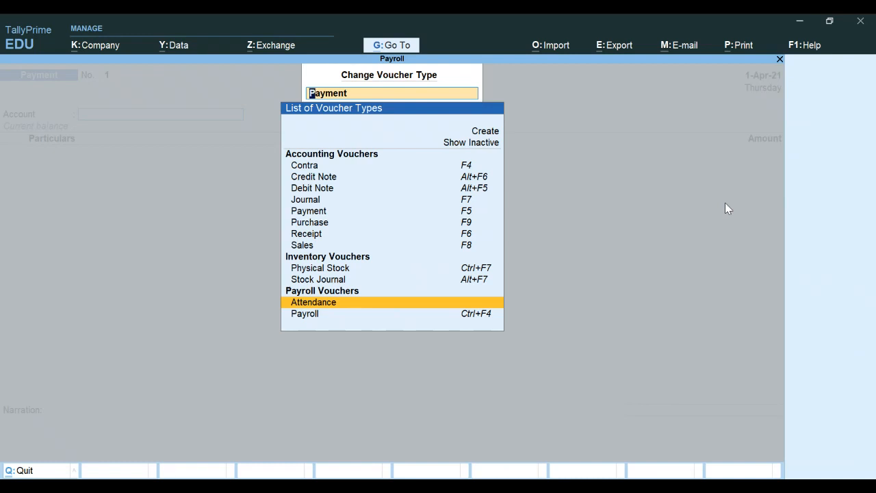
{"action": "key", "text": "Return"}
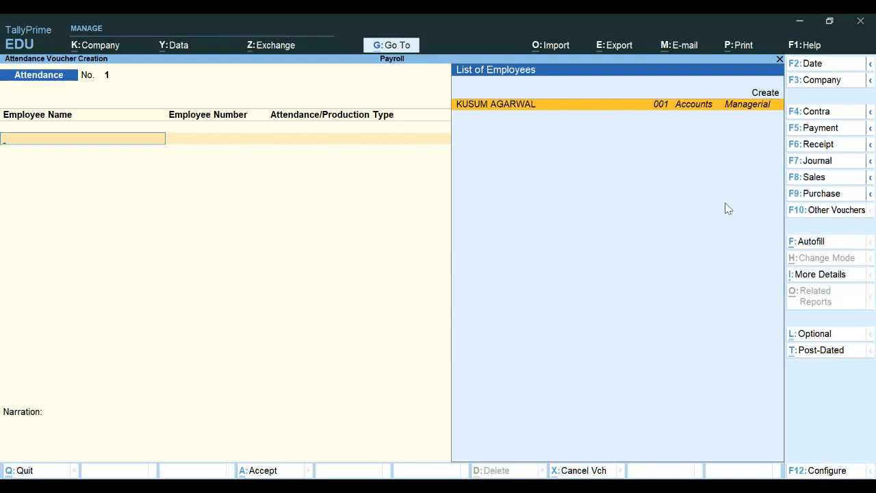
Step: Date the attendance voucher 31-5-21 and record 5 hours Overtime for the employee
{"action": "key", "text": "F2"}
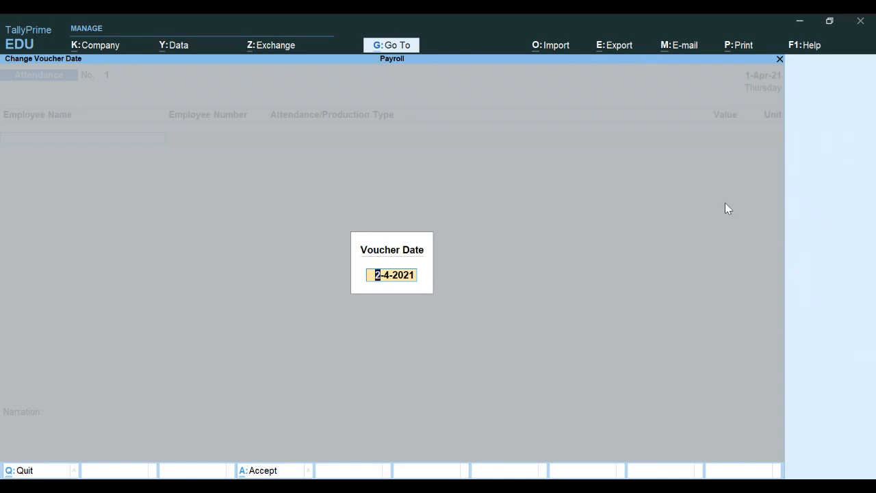
{"action": "type", "text": "31.5.21"}
{"action": "key", "text": "Return"}
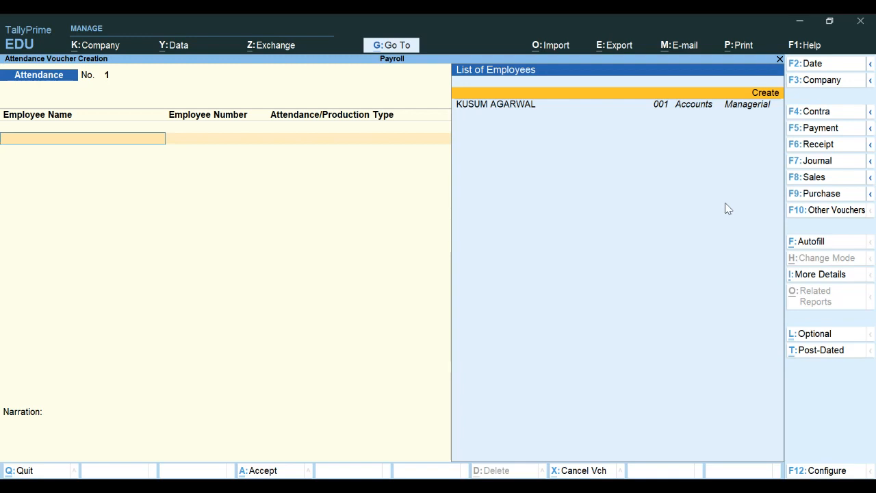
{"action": "key", "text": "Down"}
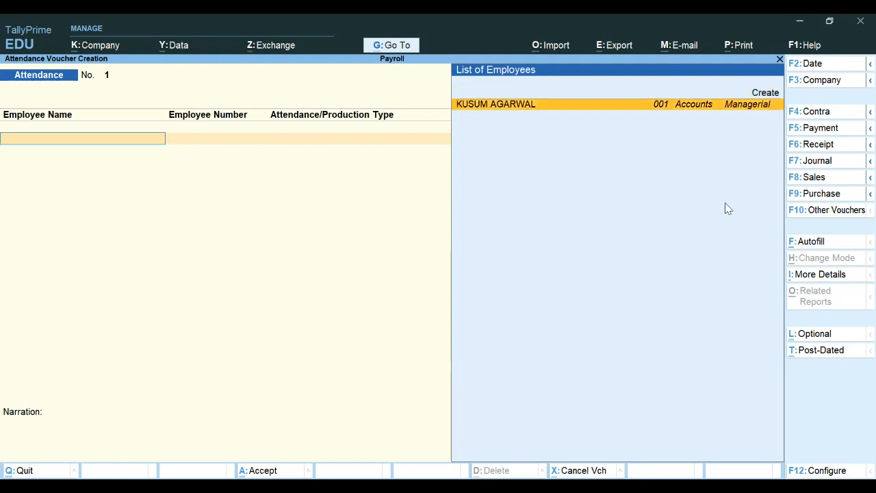
{"action": "key", "text": "Return"}
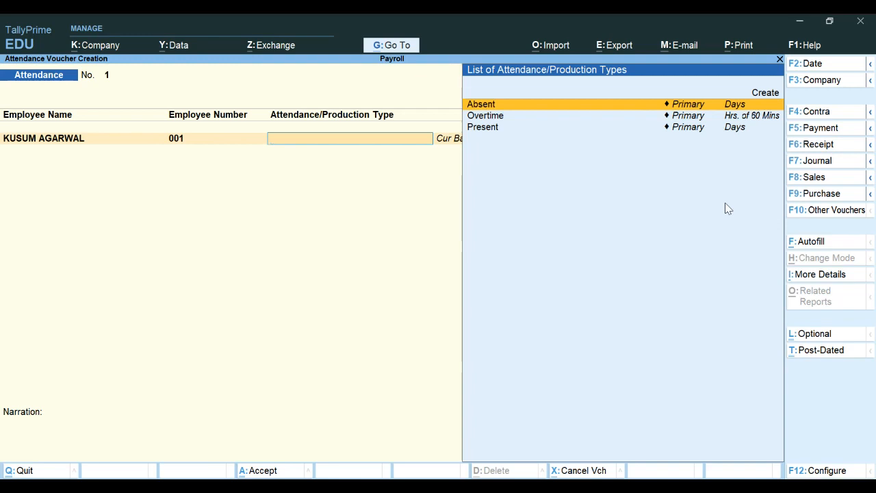
{"action": "key", "text": "Down"}
{"action": "key", "text": "Return"}
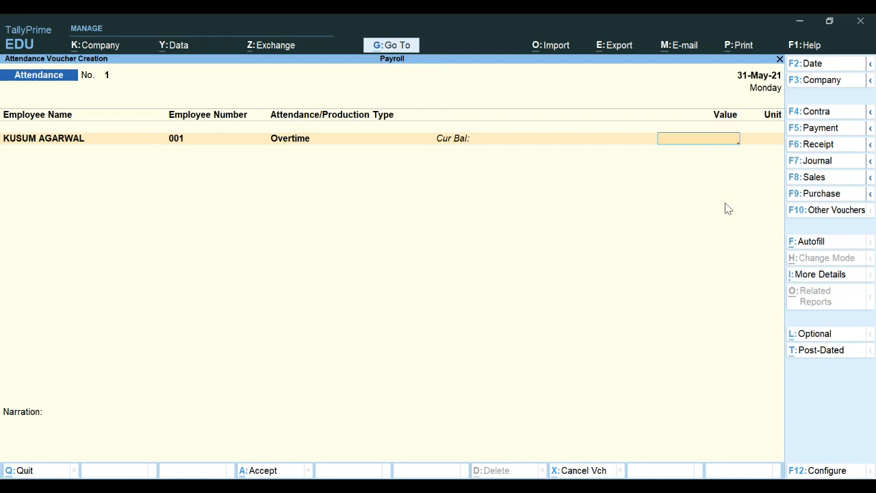
{"action": "type", "text": "5"}
{"action": "key", "text": "Return"}
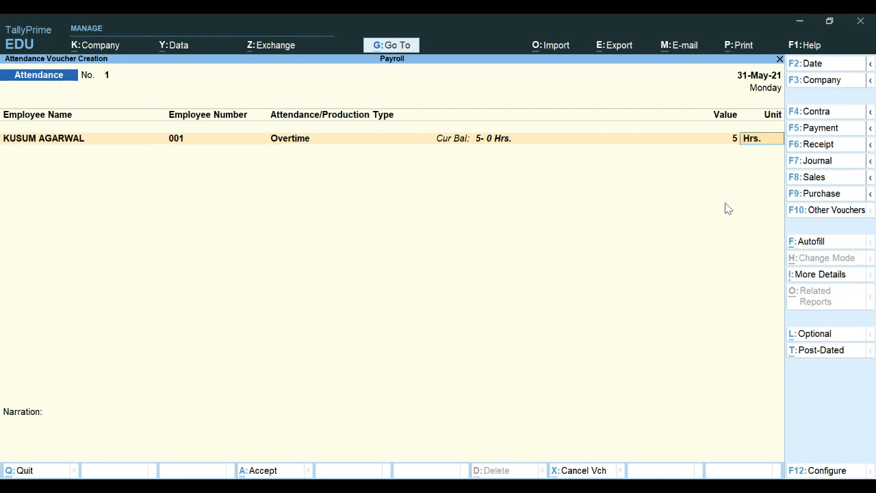
{"action": "key", "text": "Return"}
Step: Add a second line recording 26 days Present for the same employee
{"action": "key", "text": "Down"}
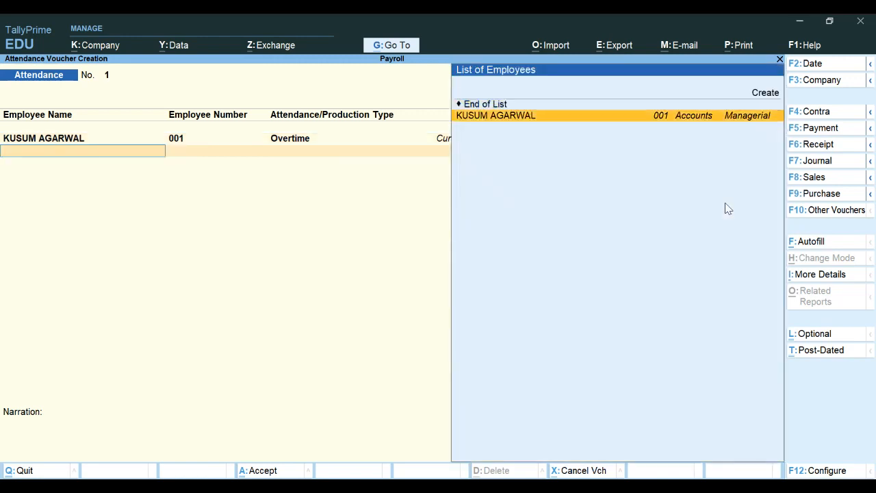
{"action": "key", "text": "Return"}
{"action": "key", "text": "Down"}
{"action": "key", "text": "Down"}
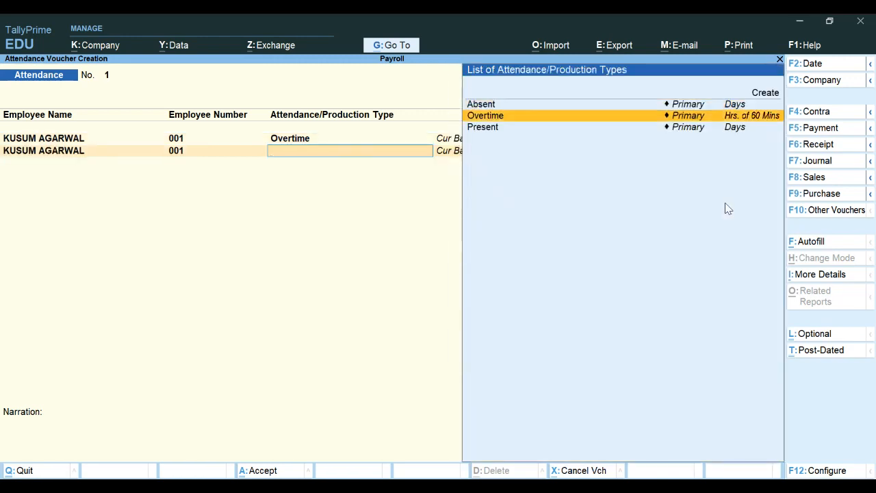
{"action": "key", "text": "Return"}
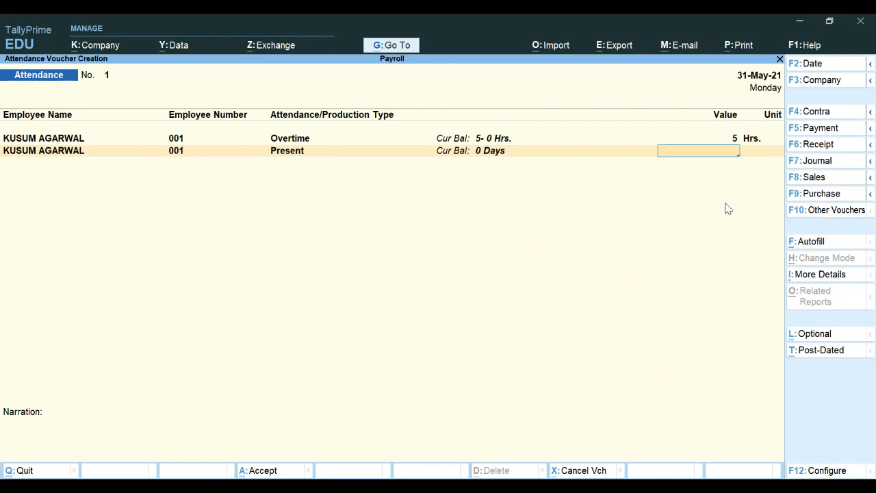
{"action": "type", "text": "26"}
{"action": "key", "text": "Return"}
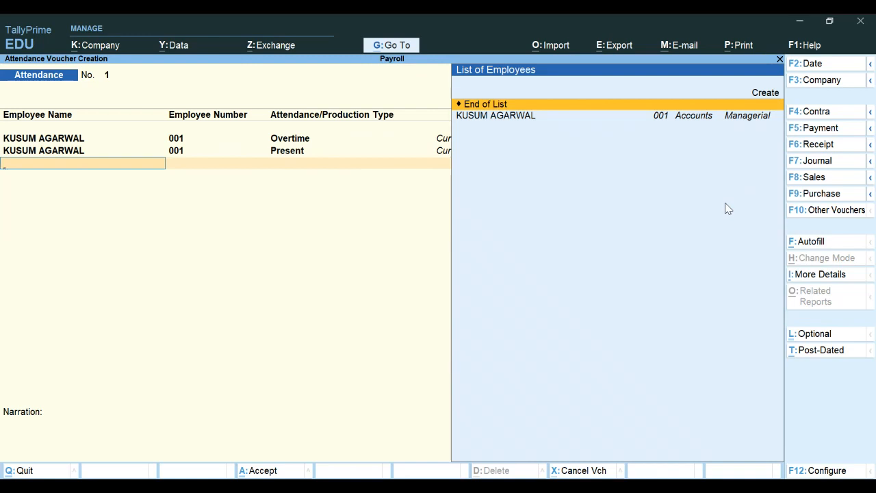
Step: Leave the narration blank, save attendance voucher No. 1, and exit voucher entry
{"action": "key", "text": "Return"}
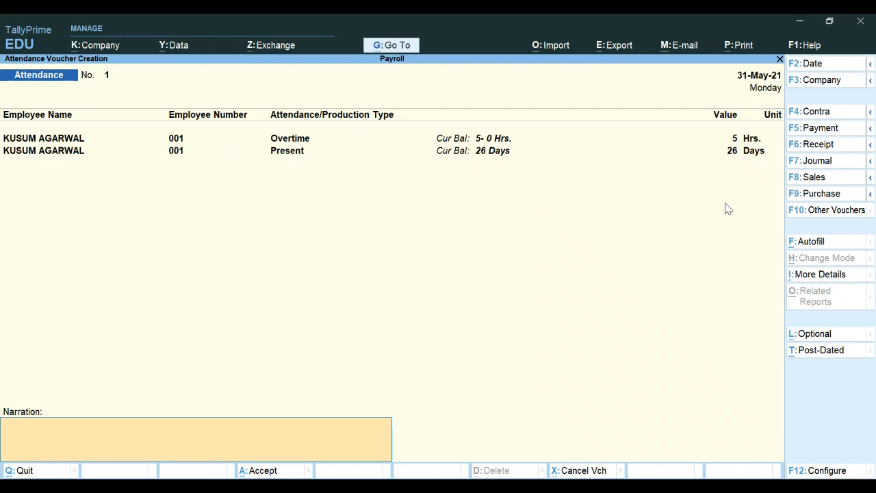
{"action": "key", "text": "Return"}
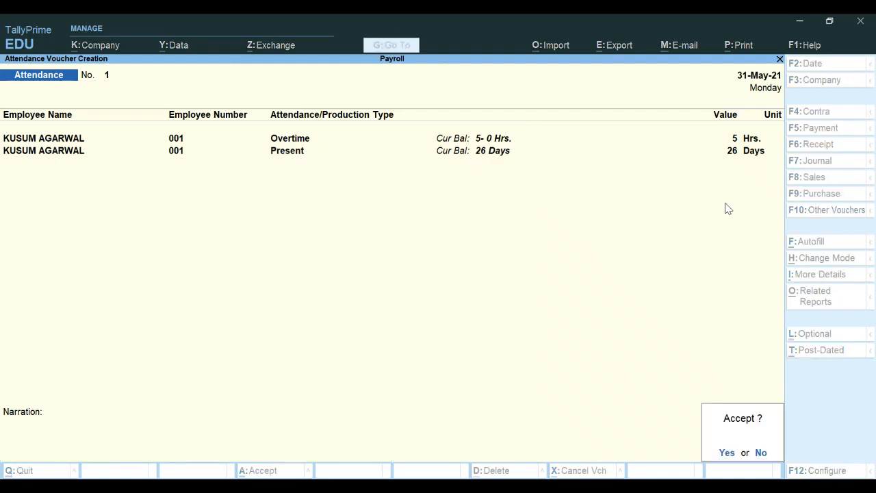
{"action": "key", "text": "Return"}
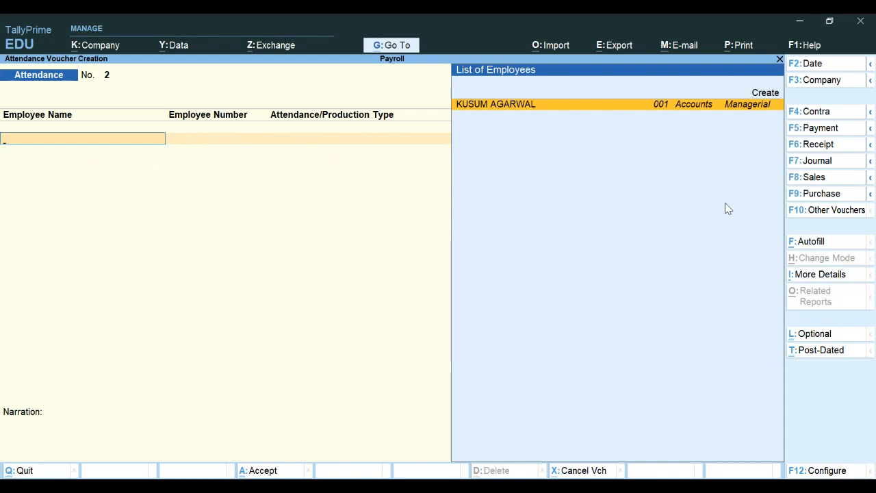
{"action": "key", "text": "Escape"}
Step: Quit to the gateway and reopen voucher entry with the Payroll voucher type
{"action": "key", "text": "y"}
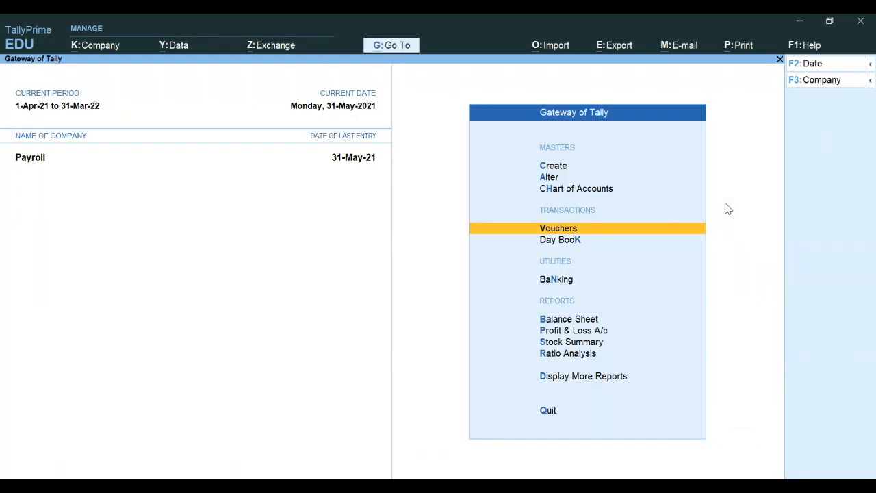
{"action": "key", "text": "Return"}
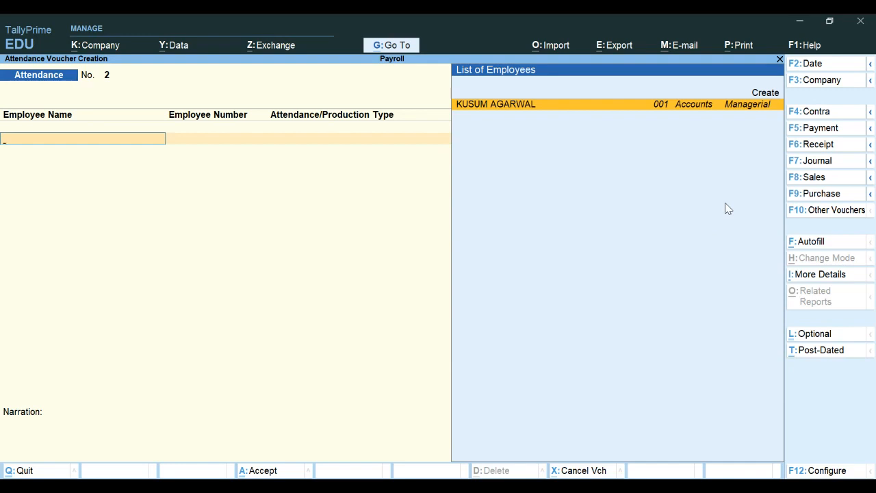
{"action": "key", "text": "F10"}
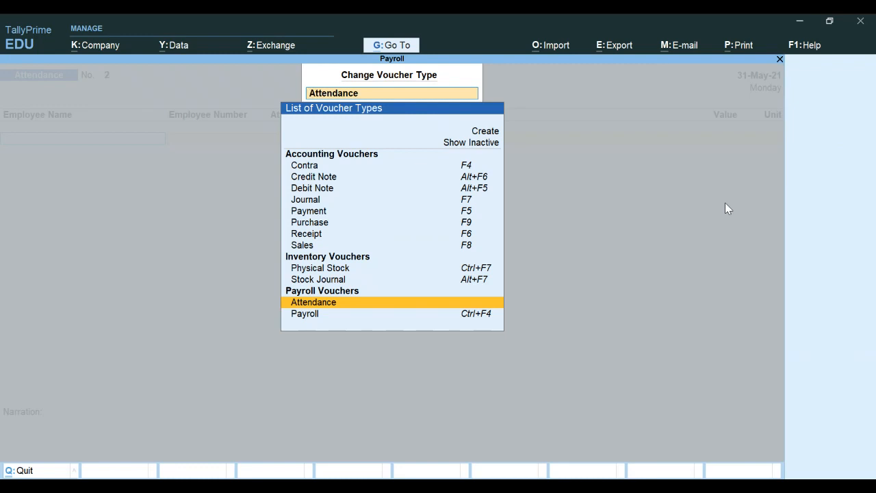
{"action": "key", "text": "Down"}
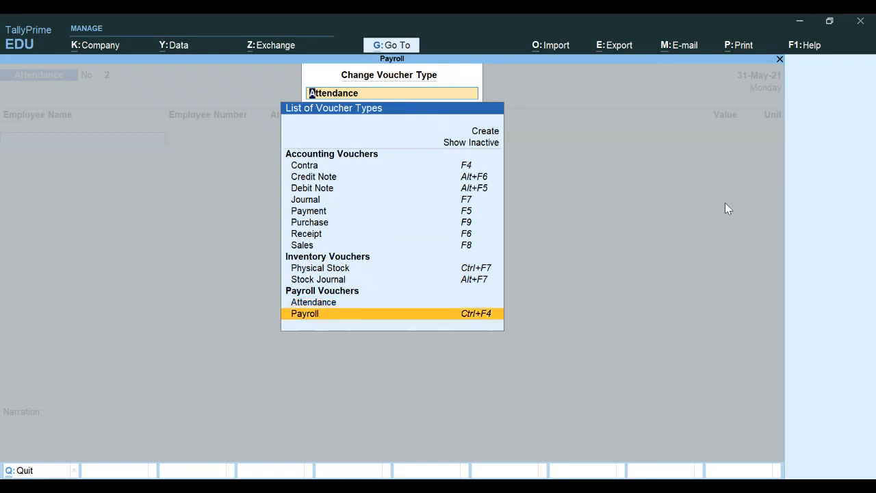
{"action": "key", "text": "Return"}
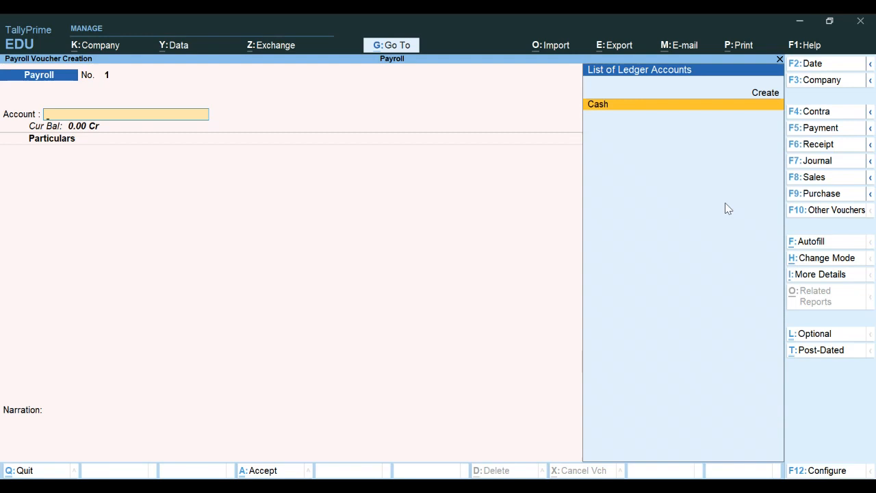
{"action": "key", "text": "F2"}
Step: Enter 31.5.21 as the payroll voucher date and open Autofill with Ctrl+F
{"action": "type", "text": "31.5.21"}
{"action": "key", "text": "Return"}
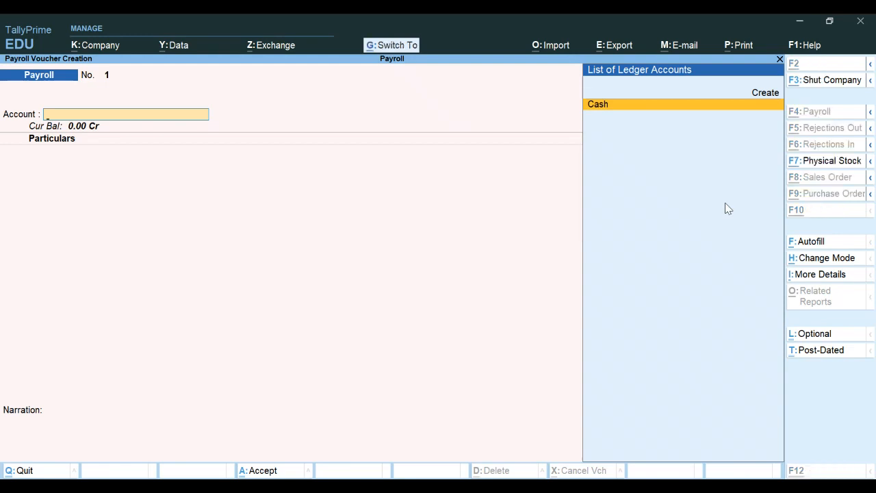
{"action": "key", "text": "ctrl+f"}
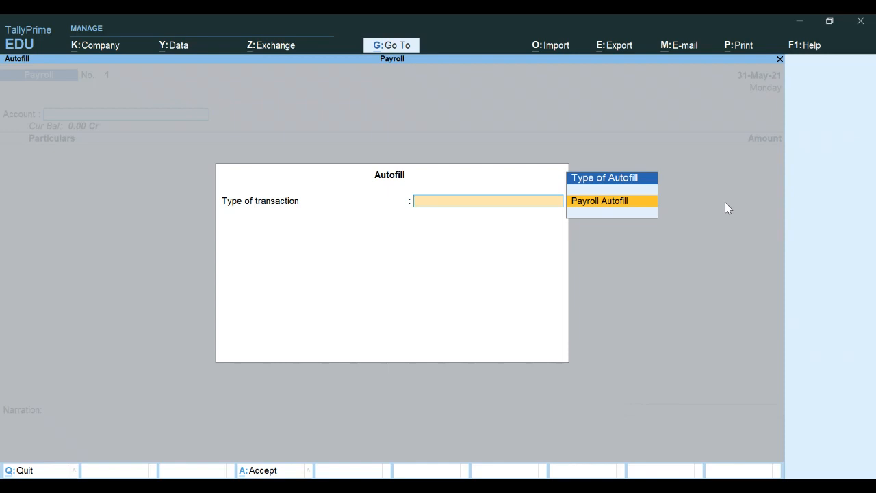
Step: Choose Payroll Autofill with the Salary process for 1-5-2021 to 31-5-2021
{"action": "key", "text": "Return"}
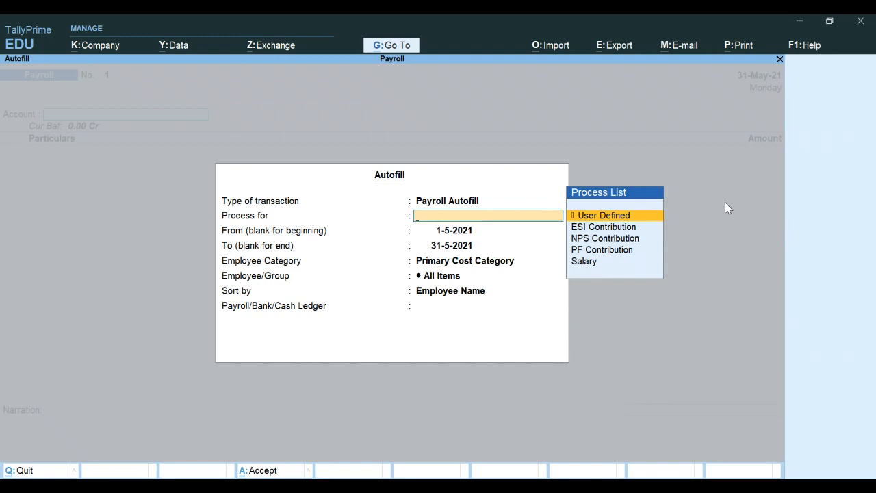
{"action": "key", "text": "Down"}
{"action": "key", "text": "Down"}
{"action": "key", "text": "Down"}
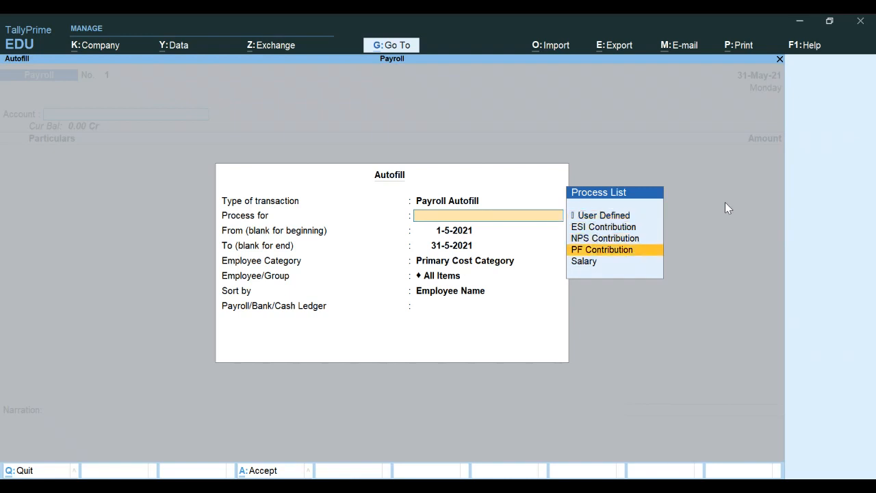
{"action": "key", "text": "Down"}
{"action": "key", "text": "Return"}
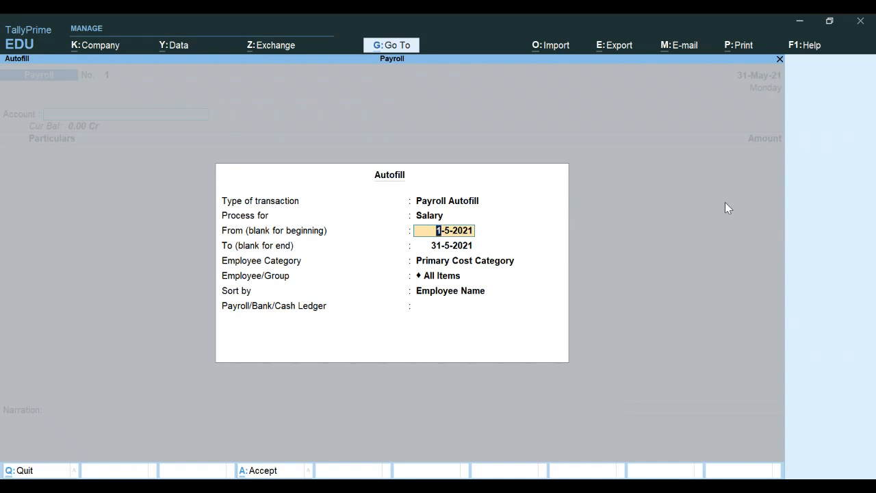
{"action": "key", "text": "Return"}
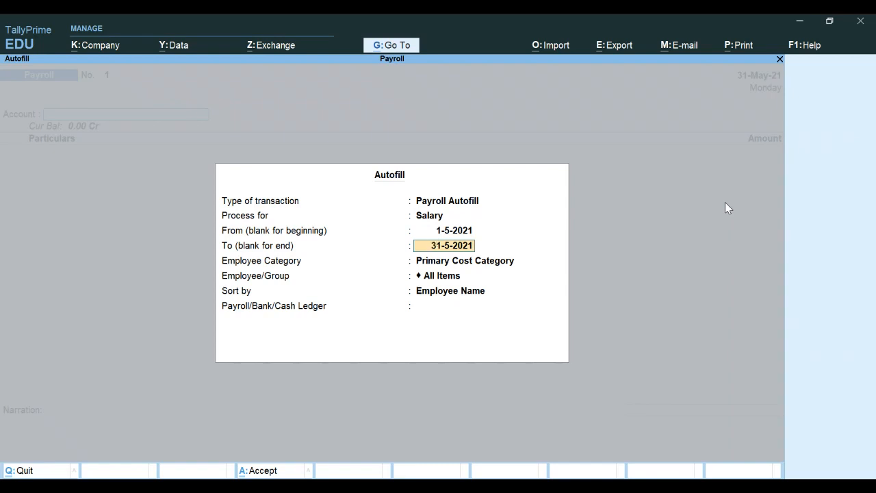
{"action": "key", "text": "Return"}
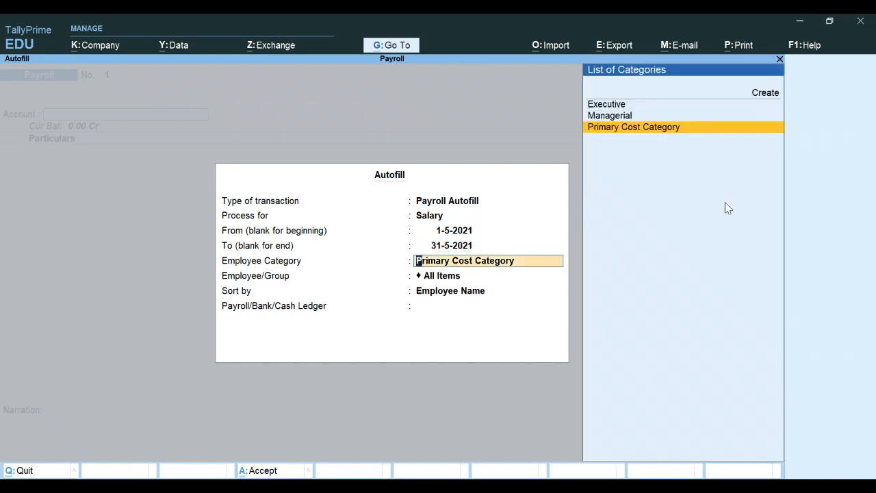
Step: Pick Managerial category, Accounts group, sort by Employee Name, pay from Cash, and accept
{"action": "key", "text": "Up"}
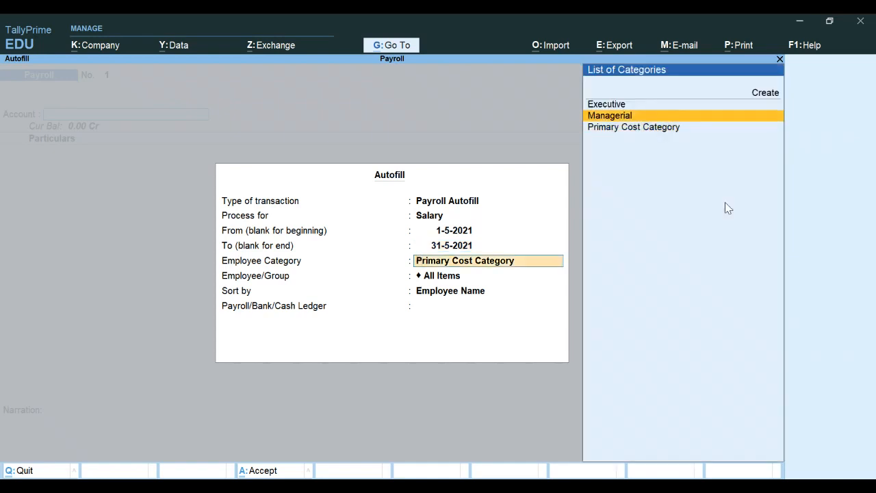
{"action": "key", "text": "Return"}
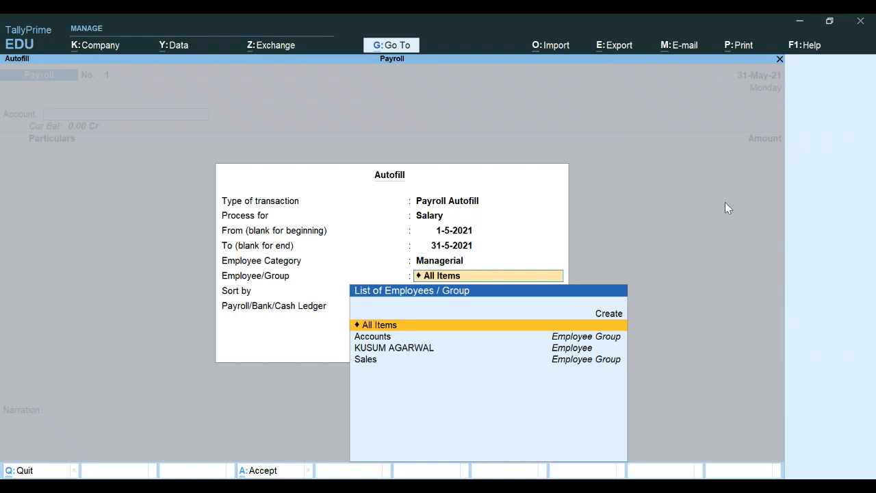
{"action": "key", "text": "Down"}
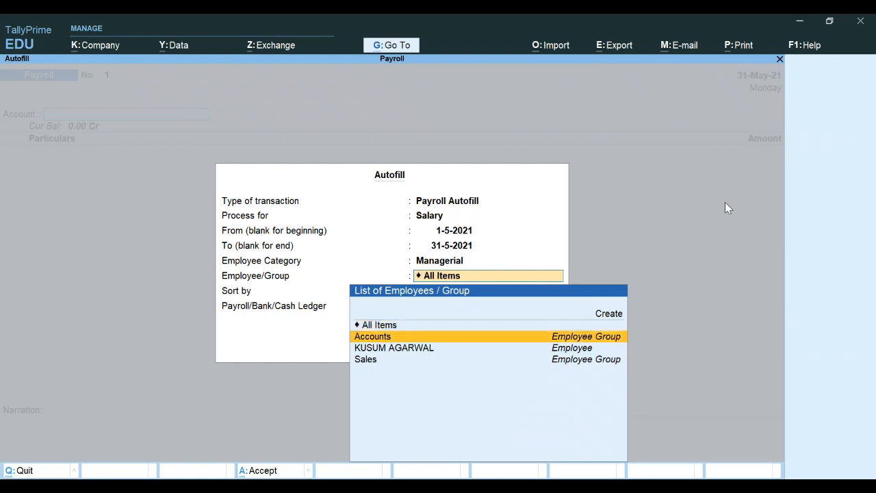
{"action": "key", "text": "Return"}
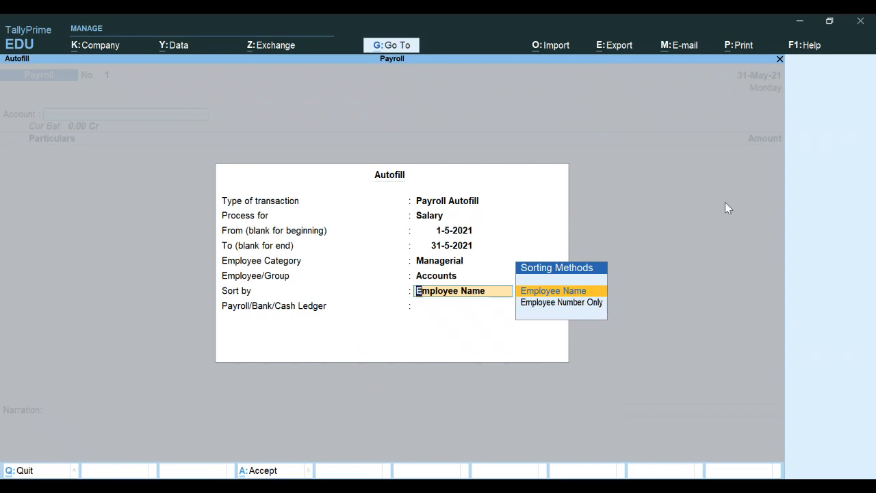
{"action": "key", "text": "Return"}
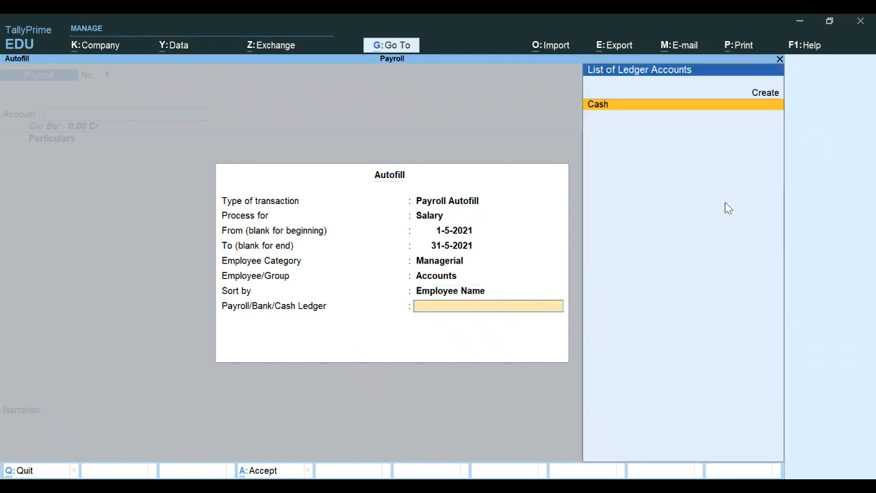
{"action": "key", "text": "Return"}
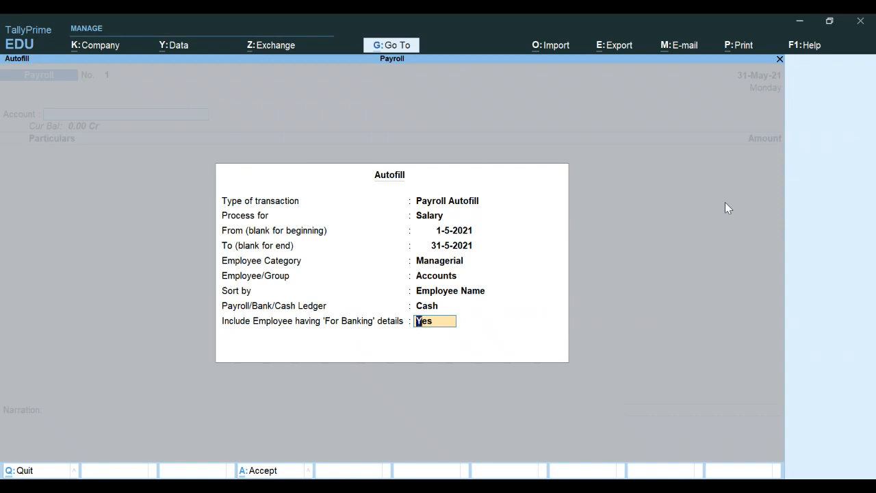
{"action": "key", "text": "Return"}
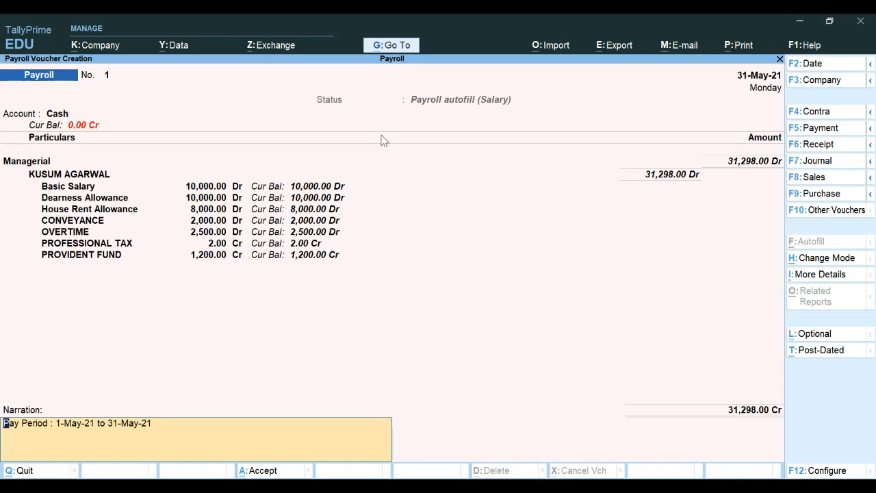
Step: Accept payroll voucher No. 1 for 31,298.00 dated 31-May-21, then quit voucher creation to the Gateway
{"action": "key", "text": "Return"}
{"action": "key", "text": "Return"}
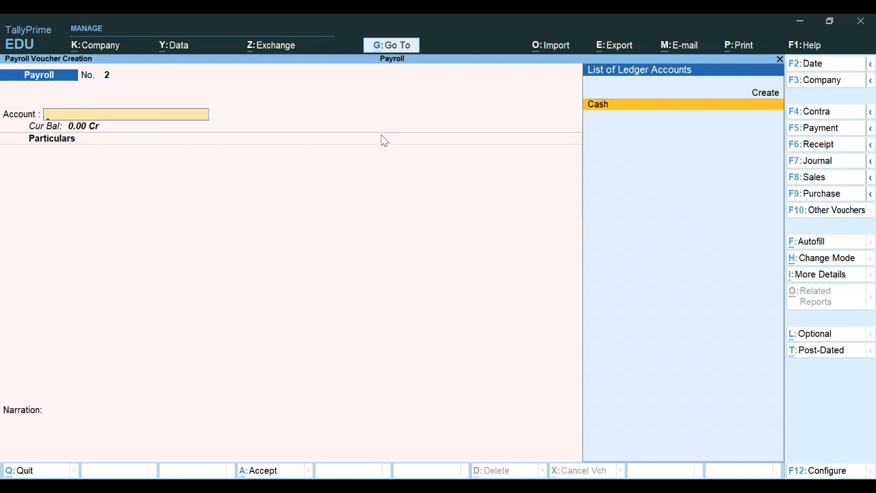
{"action": "key", "text": "Escape"}
{"action": "key", "text": "y"}
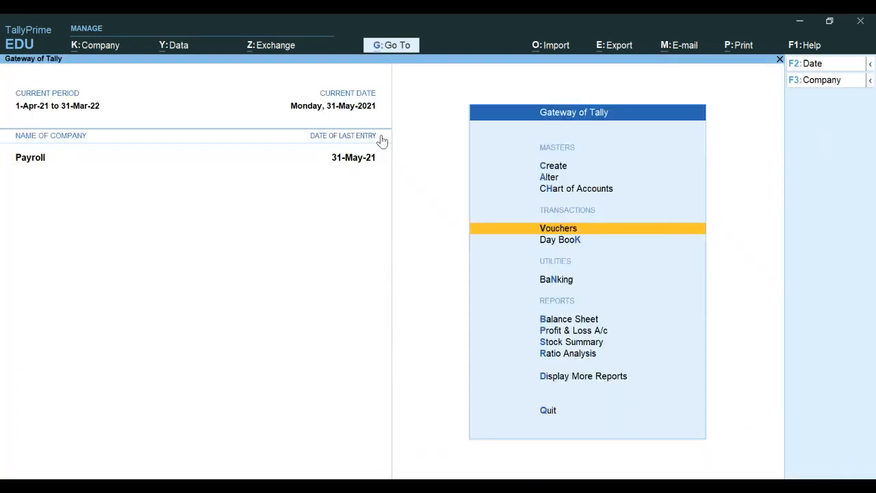
Step: Go through Display More Reports > Payroll Reports > Pay Slip to reach the Employee Filters screen
{"action": "key", "text": "Down"}
{"action": "key", "text": "Down"}
{"action": "key", "text": "Down"}
{"action": "key", "text": "Down"}
{"action": "key", "text": "Down"}
{"action": "key", "text": "Down"}
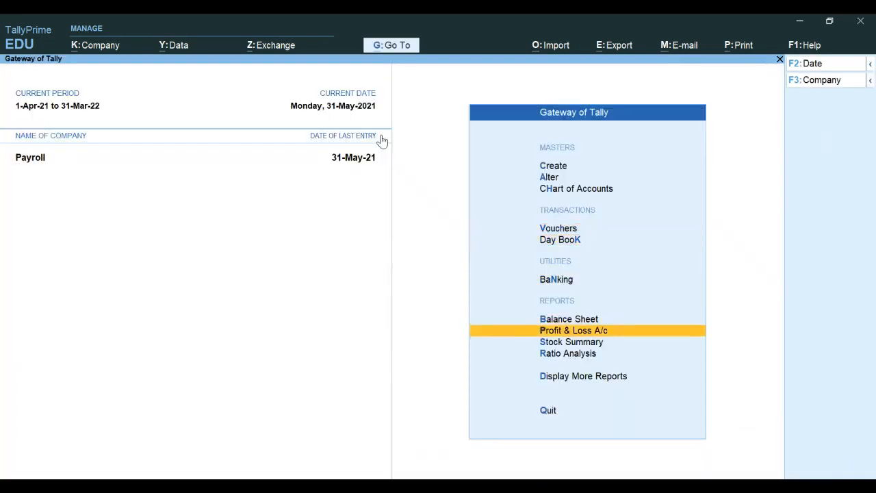
{"action": "key", "text": "Down"}
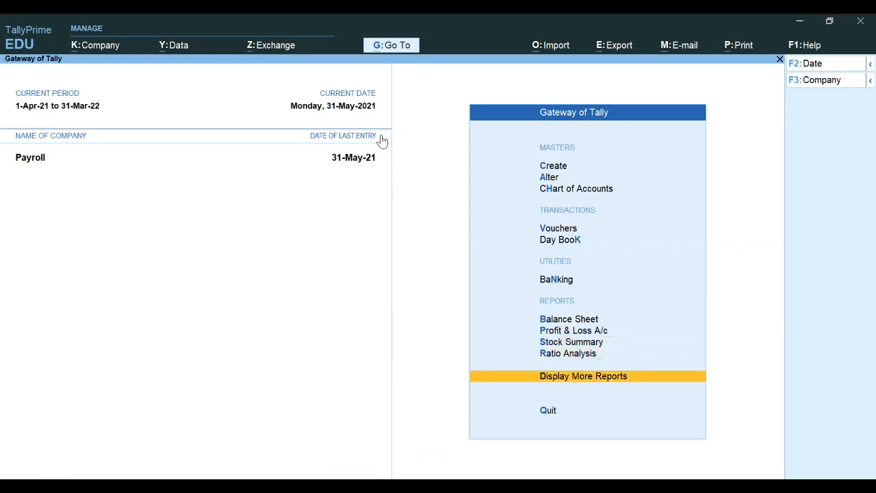
{"action": "key", "text": "Return"}
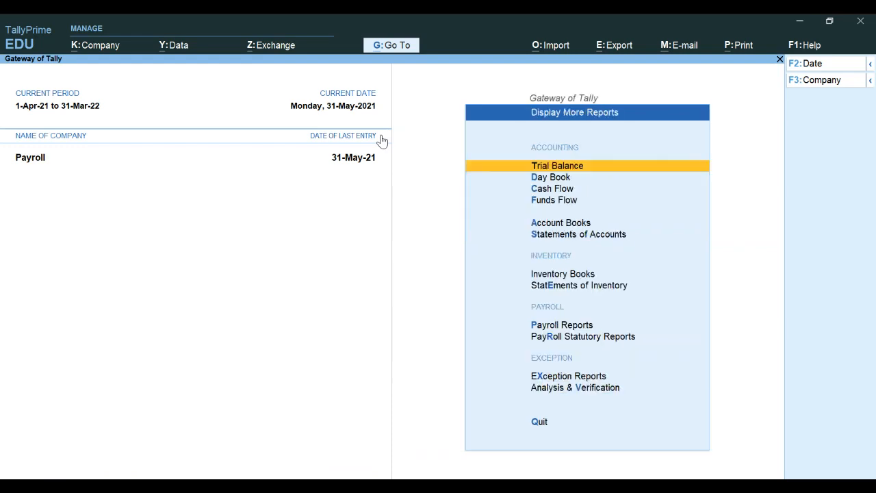
{"action": "key", "text": "Down"}
{"action": "key", "text": "Down"}
{"action": "key", "text": "Down"}
{"action": "key", "text": "Down"}
{"action": "key", "text": "Down"}
{"action": "key", "text": "Down"}
{"action": "key", "text": "Down"}
{"action": "key", "text": "Down"}
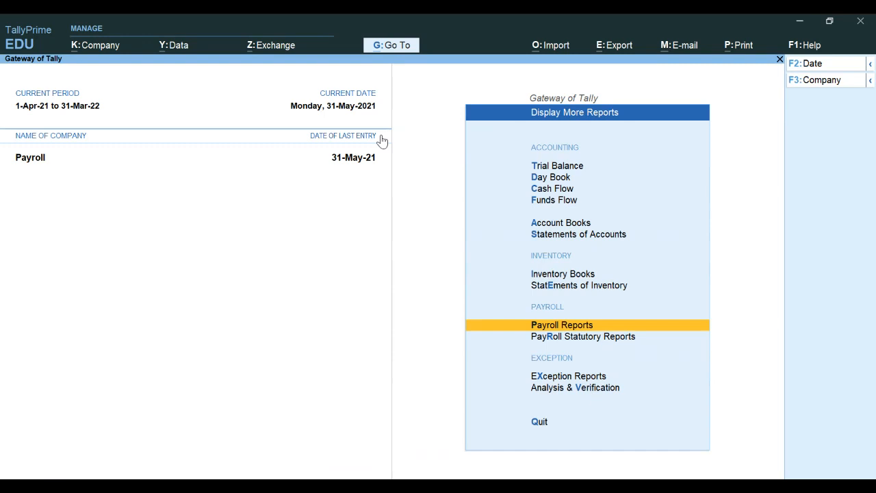
{"action": "key", "text": "Return"}
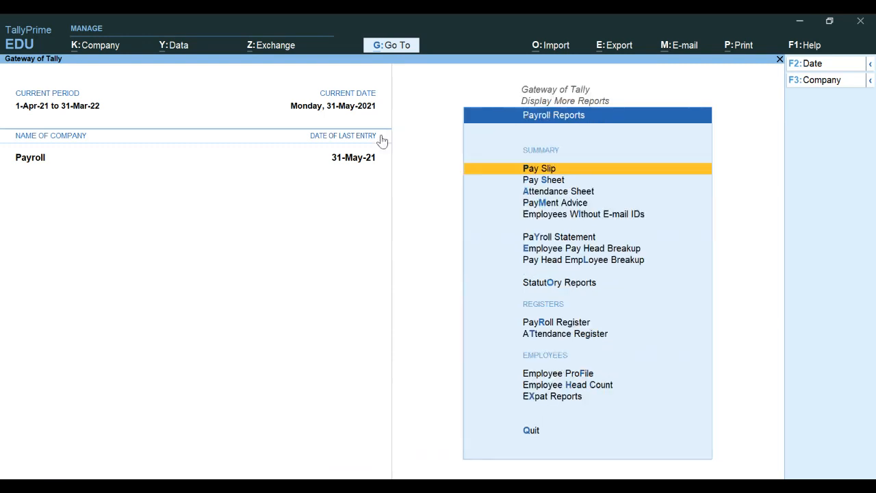
{"action": "key", "text": "Return"}
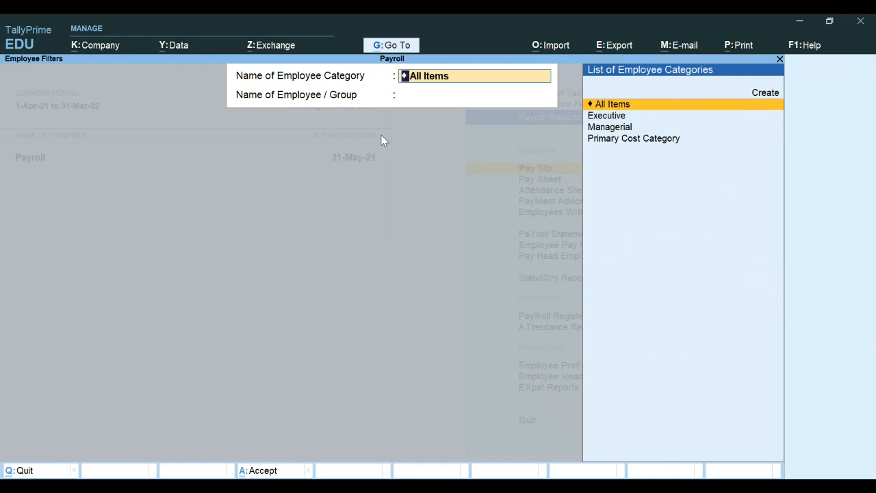
Step: Choose the Managerial category and its employee to view the May-2021 pay slip, net 31,298.00
{"action": "key", "text": "Down"}
{"action": "key", "text": "Down"}
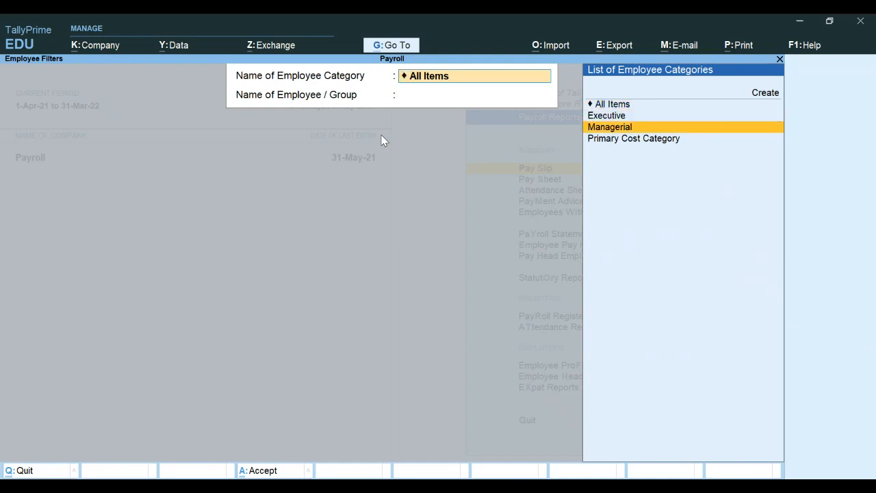
{"action": "key", "text": "Return"}
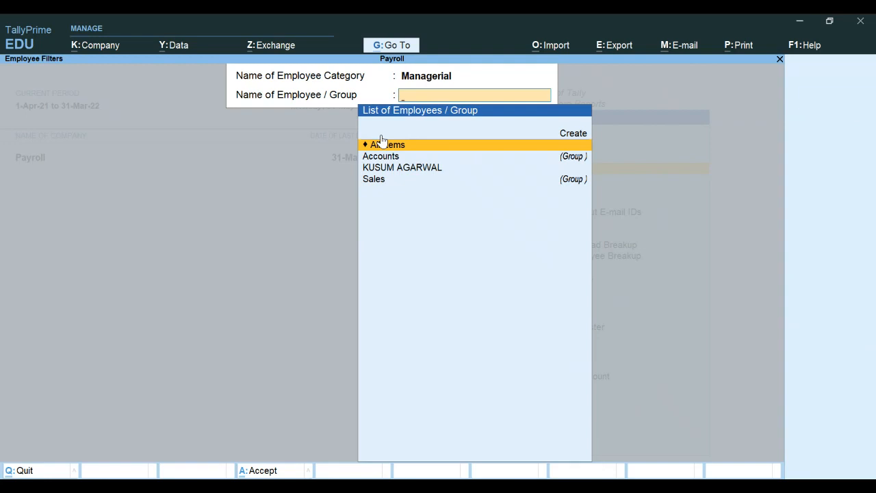
{"action": "key", "text": "Down"}
{"action": "key", "text": "Down"}
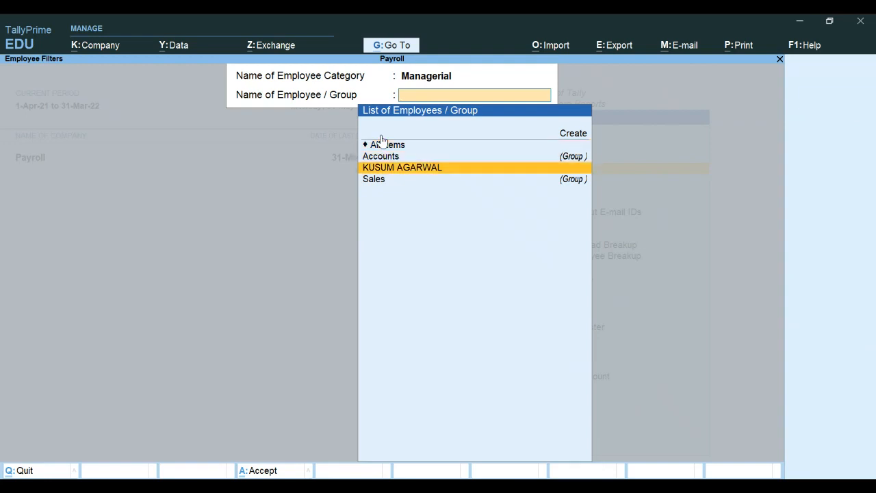
{"action": "key", "text": "Return"}
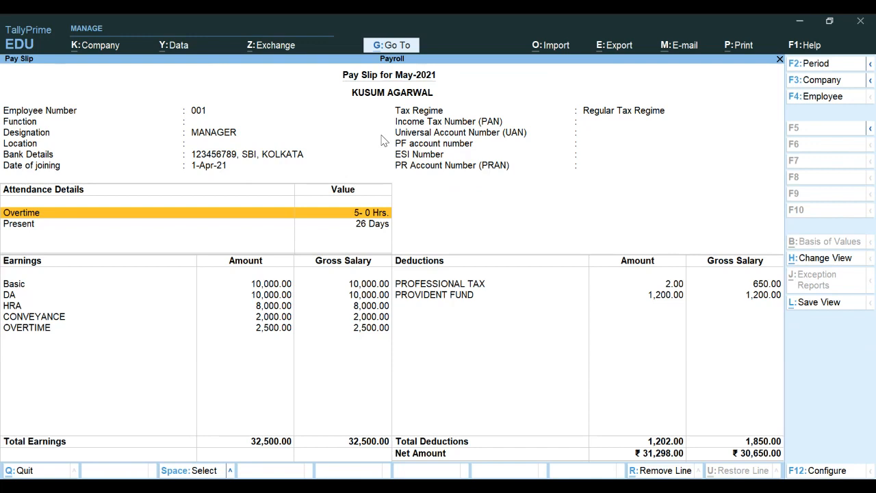
{"action": "key", "text": "Down"}
{"action": "key", "text": "Down"}
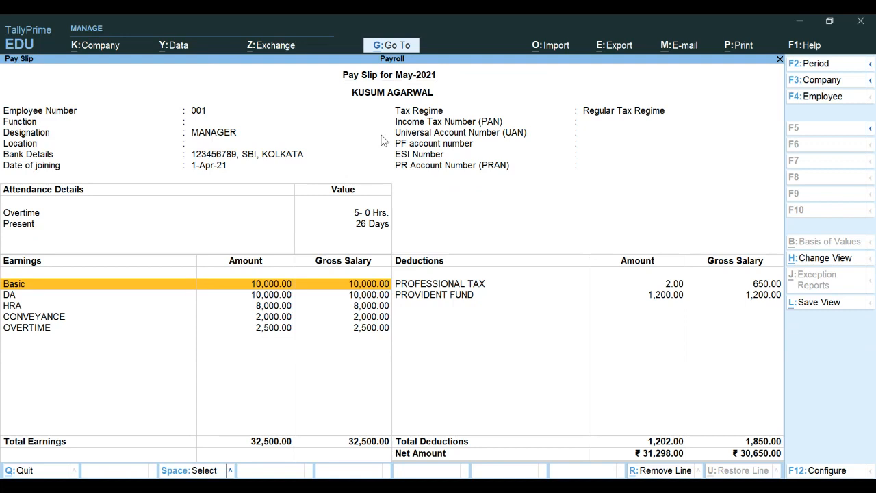
{"action": "key", "text": "Down"}
{"action": "key", "text": "Down"}
{"action": "key", "text": "Down"}
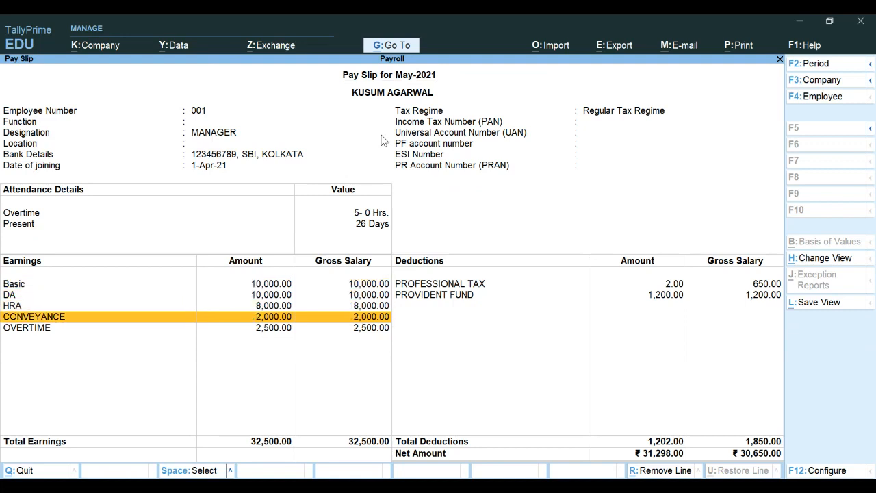
{"action": "key", "text": "Down"}
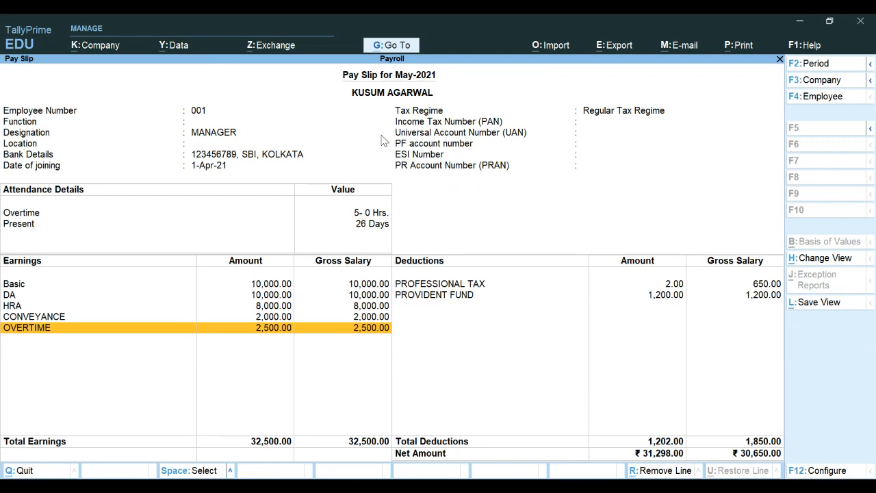
{"action": "key", "text": "Right"}
{"action": "key", "text": "Up"}
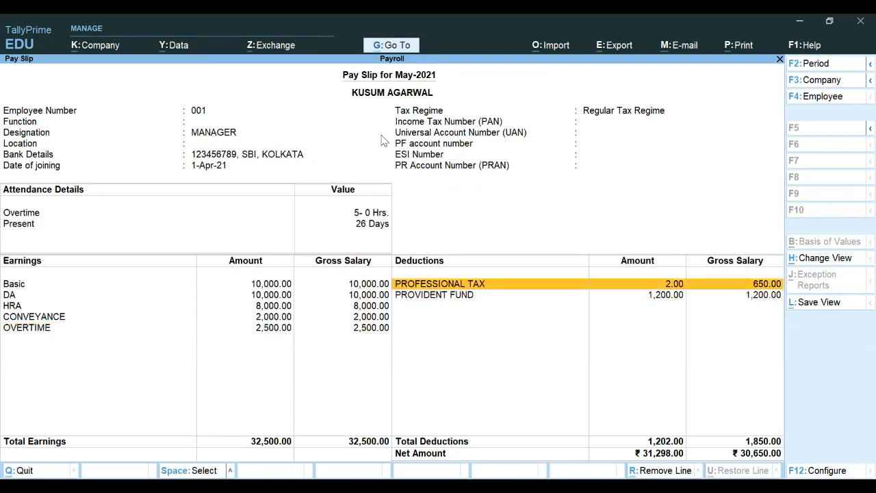
{"action": "key", "text": "Down"}
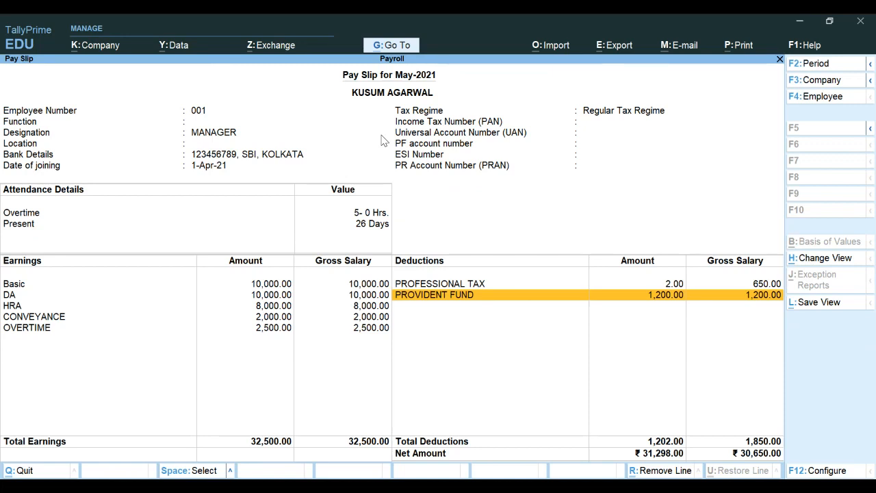
Step: Close the pay slip and start creating a new Employee master
{"action": "key", "text": "Escape"}
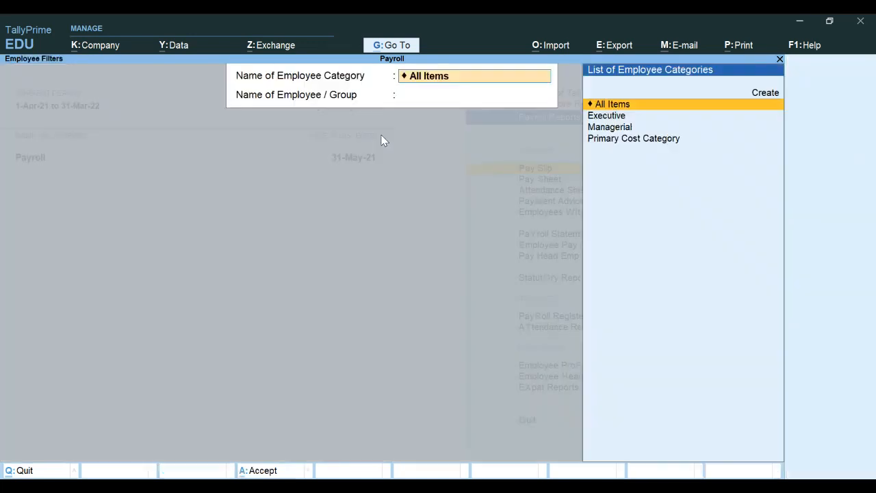
{"action": "key", "text": "Escape"}
{"action": "key", "text": "Escape"}
{"action": "key", "text": "Escape"}
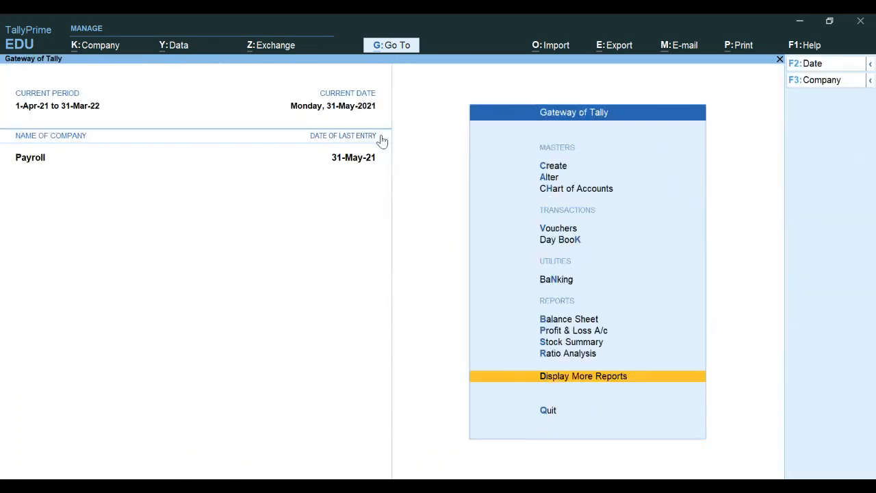
{"action": "key", "text": "Up"}
{"action": "key", "text": "Up"}
{"action": "key", "text": "Up"}
{"action": "key", "text": "Up"}
{"action": "key", "text": "Up"}
{"action": "key", "text": "Up"}
{"action": "key", "text": "Up"}
{"action": "key", "text": "Up"}
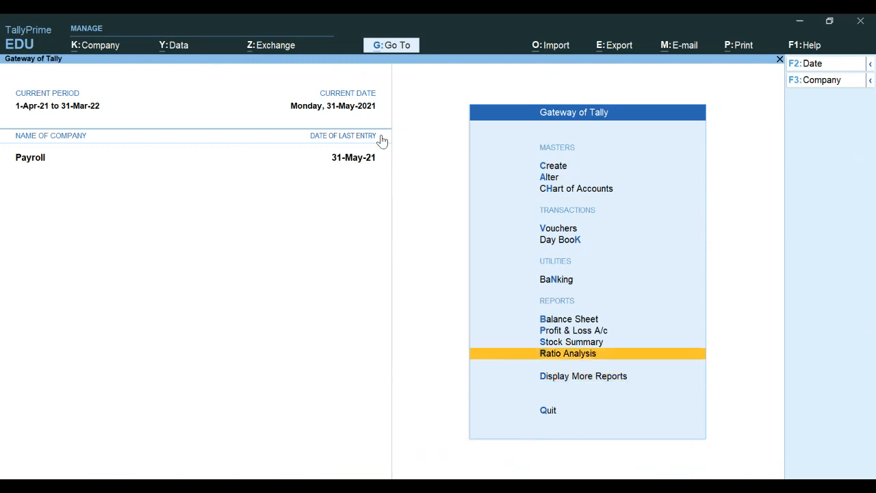
{"action": "key", "text": "Up"}
{"action": "key", "text": "Up"}
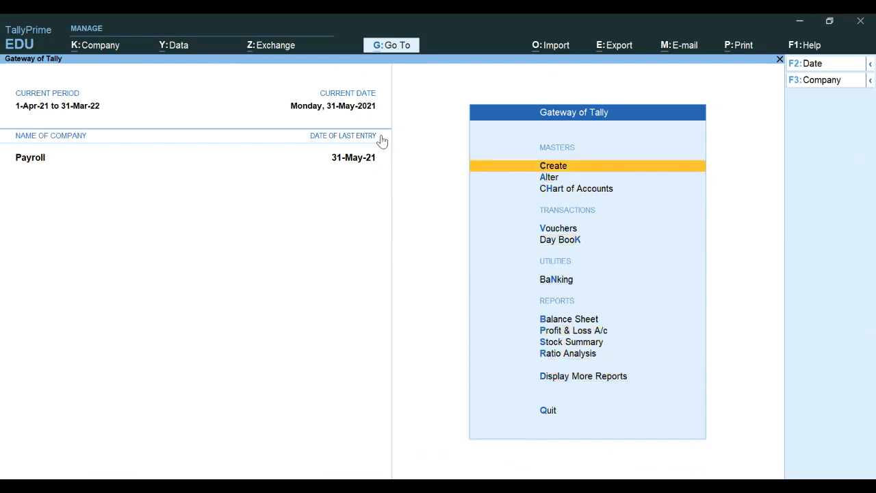
{"action": "key", "text": "Return"}
{"action": "key", "text": "Down"}
{"action": "key", "text": "Down"}
{"action": "key", "text": "Down"}
{"action": "key", "text": "Down"}
{"action": "key", "text": "Down"}
{"action": "key", "text": "Down"}
{"action": "key", "text": "Down"}
{"action": "key", "text": "Down"}
{"action": "key", "text": "Down"}
{"action": "key", "text": "Down"}
{"action": "key", "text": "Down"}
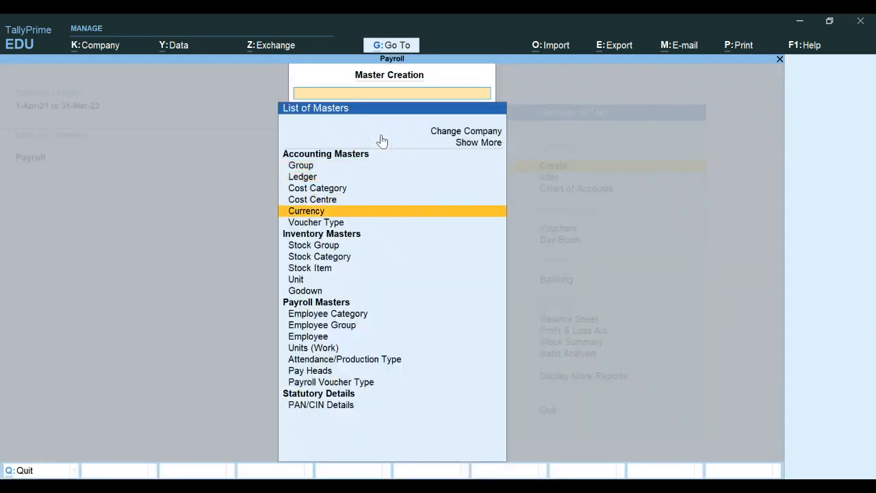
{"action": "key", "text": "Down"}
{"action": "key", "text": "Down"}
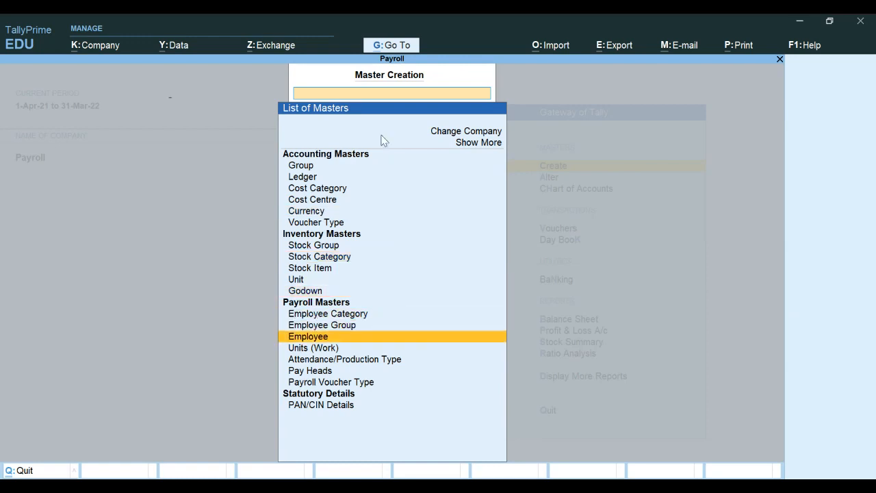
{"action": "key", "text": "Return"}
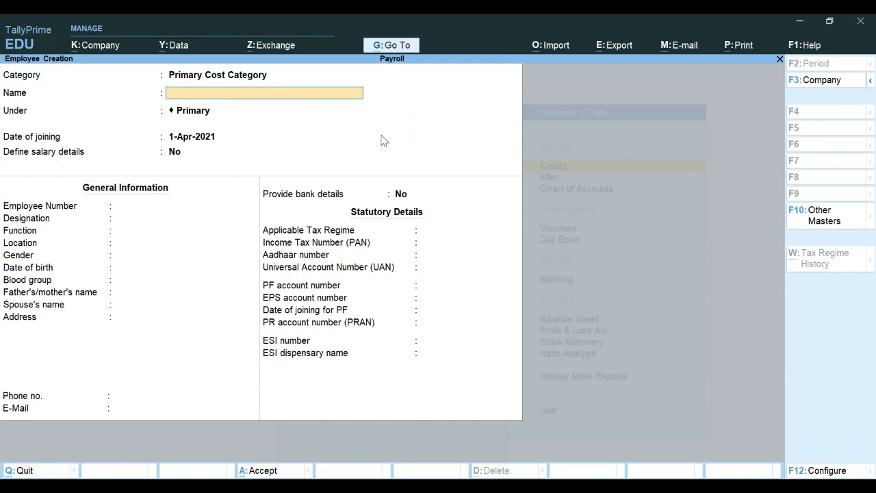
Step: Enter the new employee's name and set the category to Managerial
{"action": "key", "text": "Return"}
{"action": "key", "text": "BackSpace"}
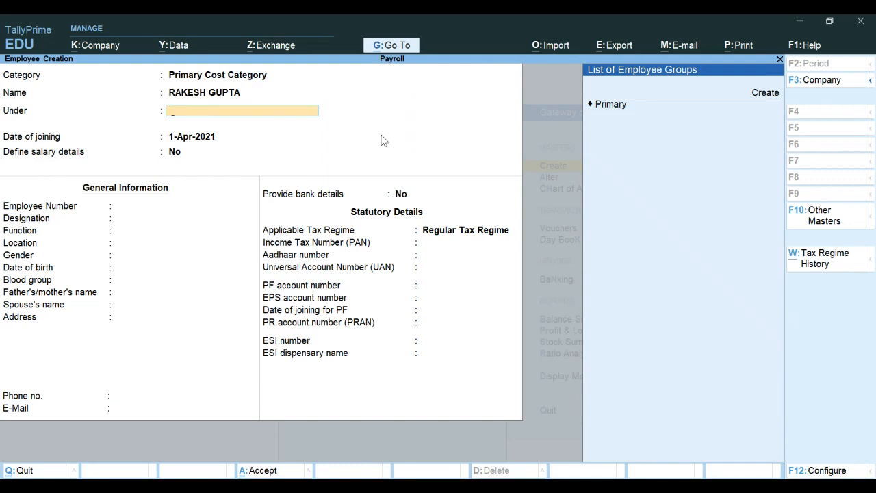
{"action": "key", "text": "Up"}
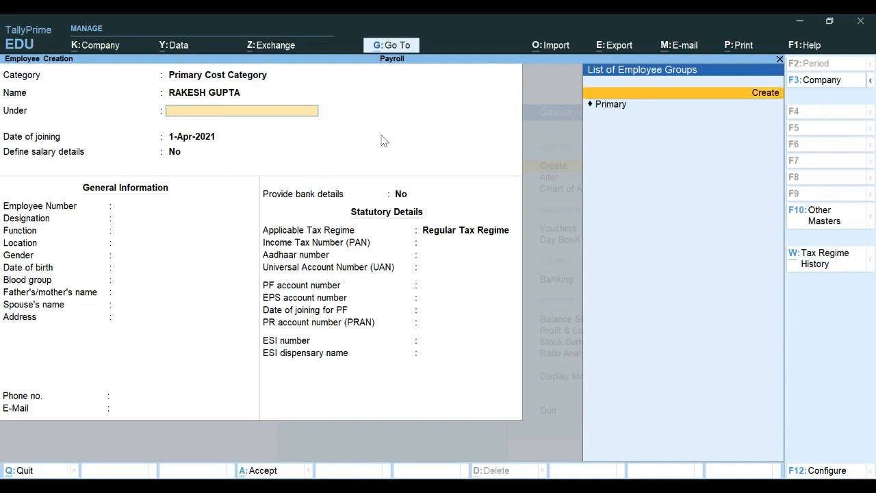
{"action": "key", "text": "shift+Tab"}
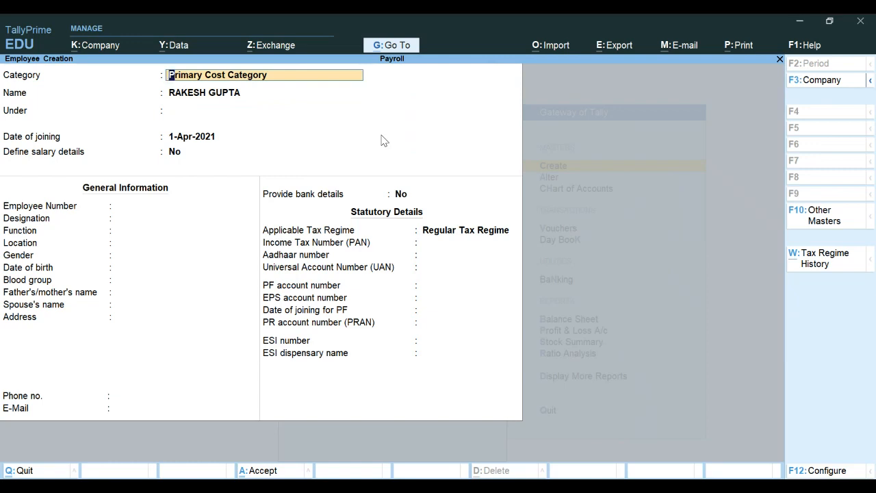
{"action": "key", "text": "BackSpace"}
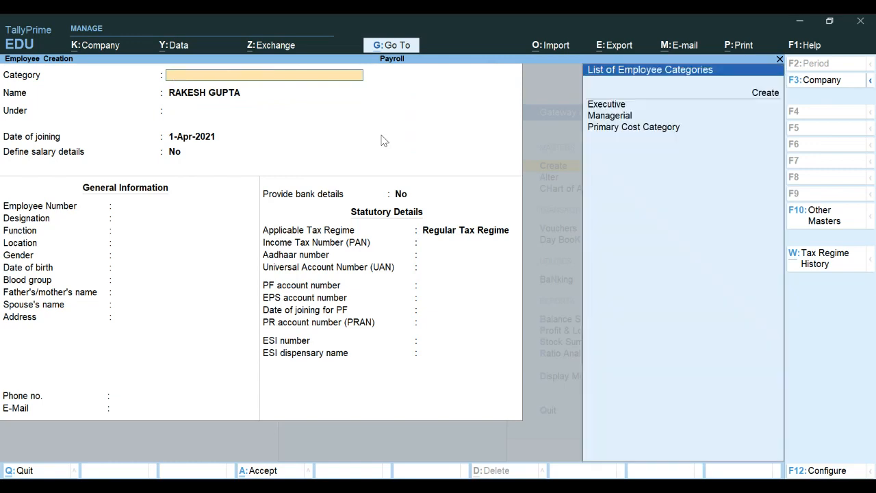
{"action": "key", "text": "Down"}
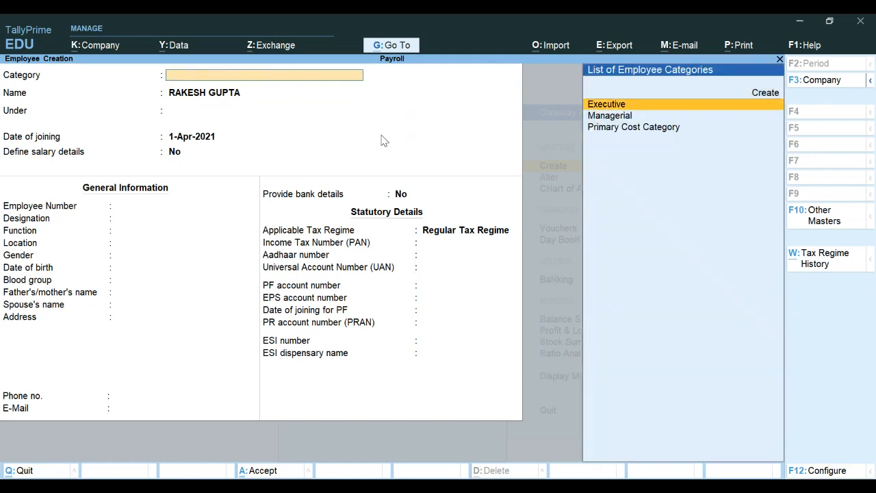
{"action": "key", "text": "Down"}
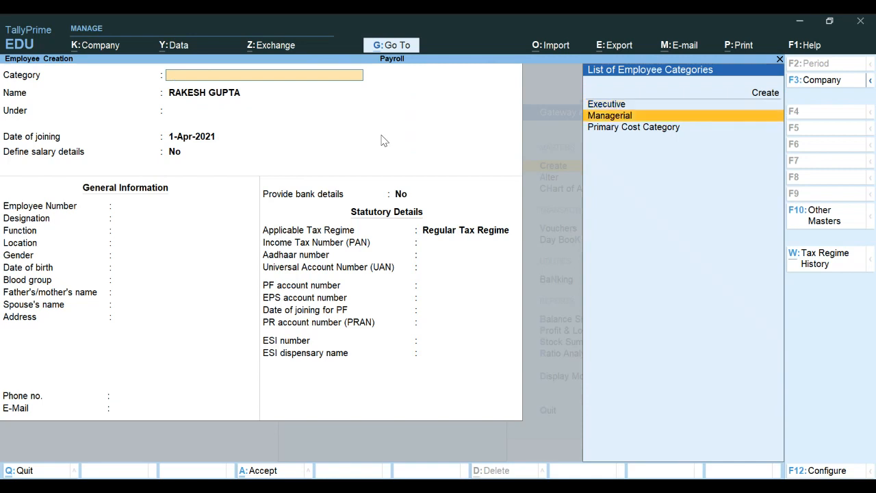
{"action": "key", "text": "Return"}
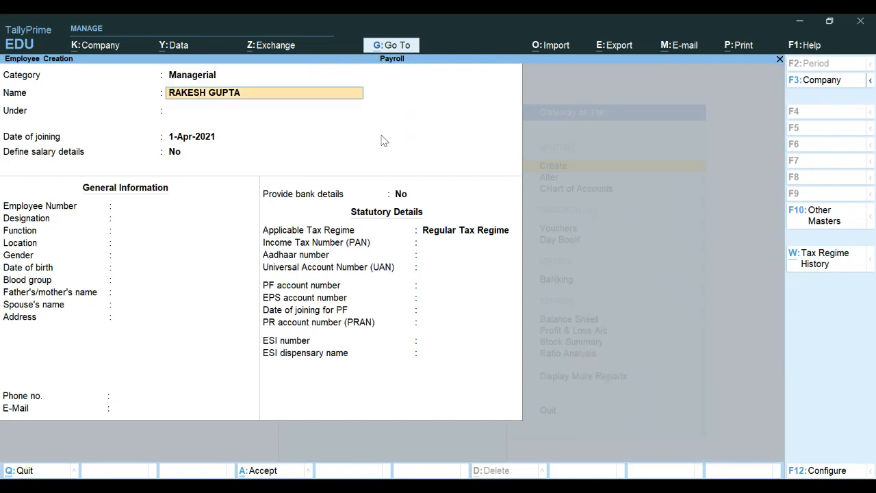
Step: Place the employee under Accounts, keep the 1-Apr-2021 joining date, and define salary details
{"action": "key", "text": "Return"}
{"action": "key", "text": "Down"}
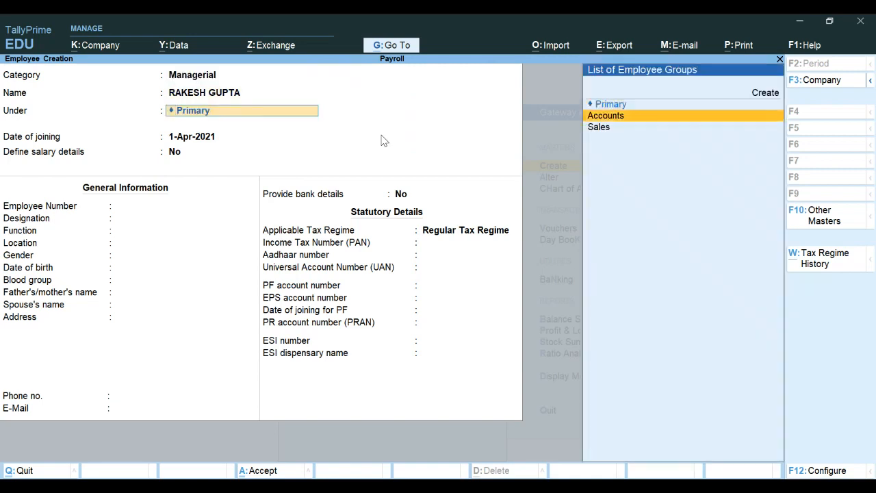
{"action": "key", "text": "Return"}
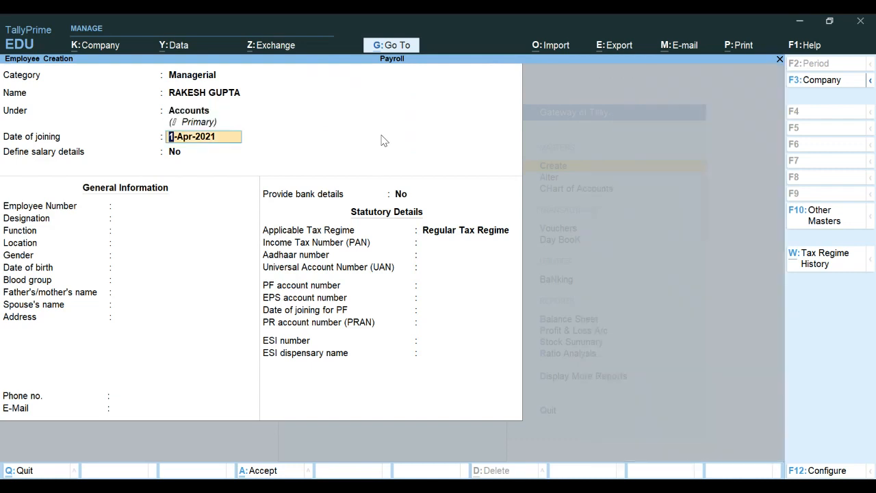
{"action": "key", "text": "Return"}
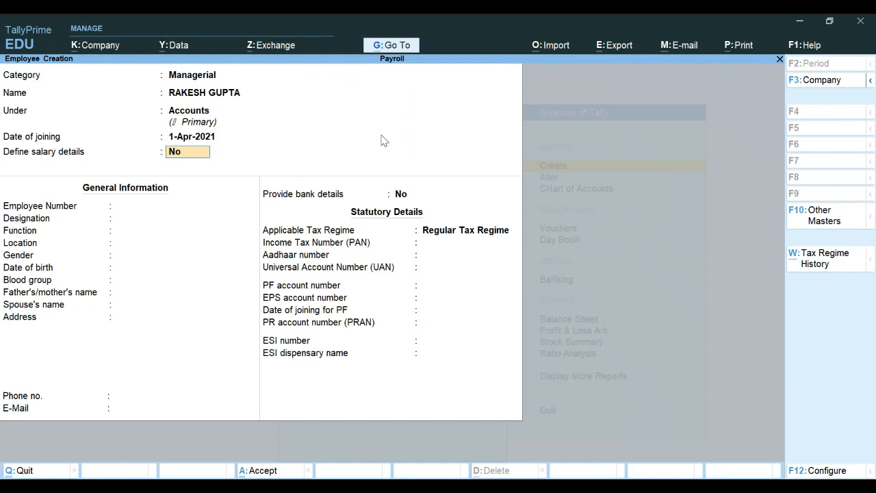
{"action": "type", "text": "Y"}
{"action": "key", "text": "Return"}
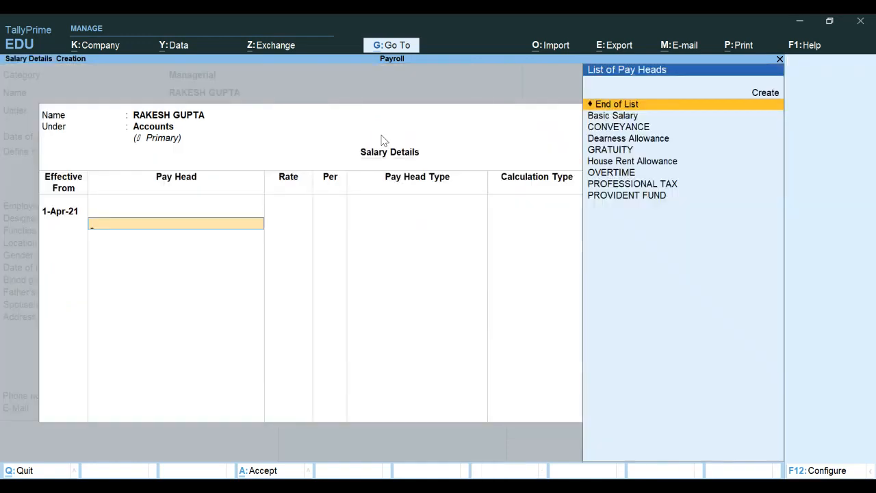
Step: Add pay heads Basic Salary 8,000, Dearness Allowance, House Rent Allowance and Conveyance 1,000
{"action": "key", "text": "Down"}
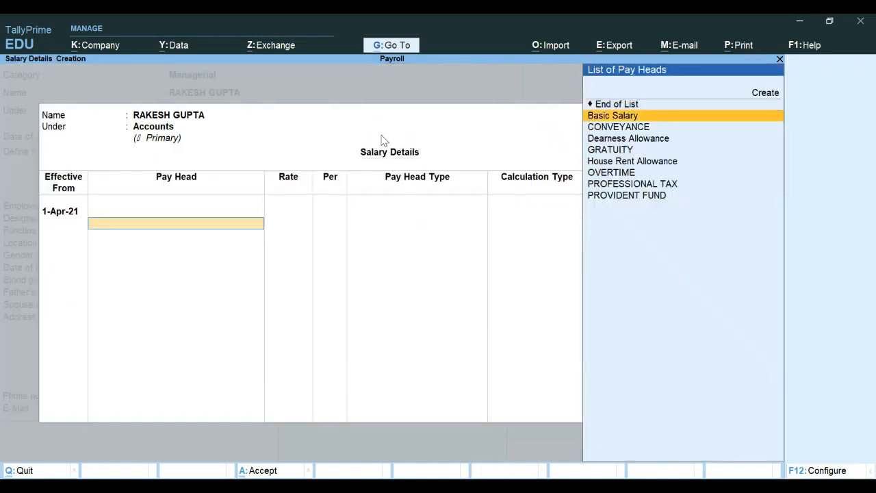
{"action": "key", "text": "Return"}
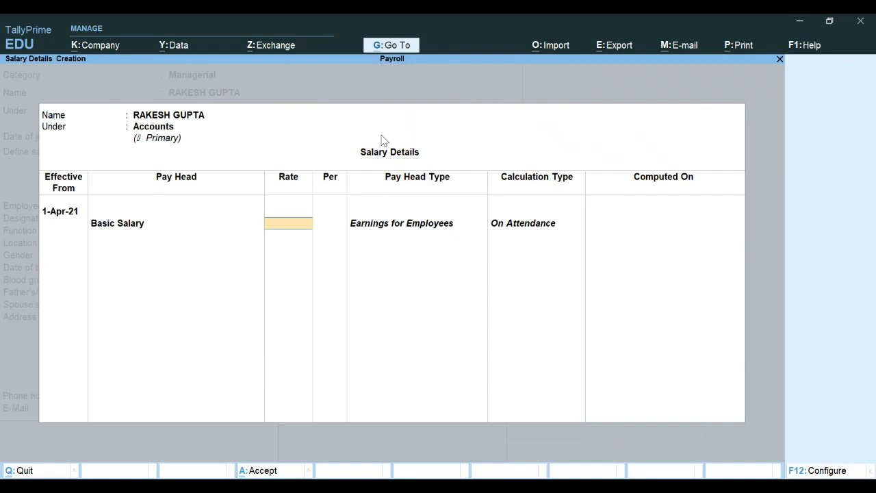
{"action": "type", "text": "8000"}
{"action": "key", "text": "Return"}
{"action": "key", "text": "Down"}
{"action": "key", "text": "Down"}
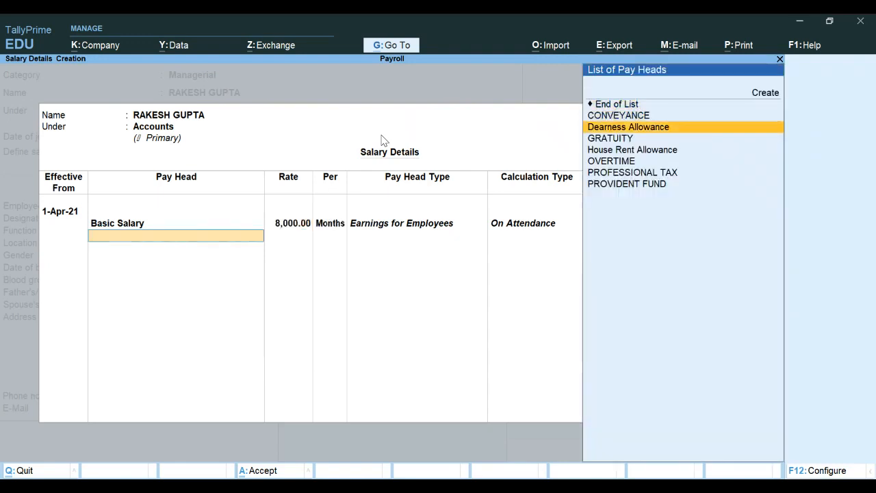
{"action": "key", "text": "Return"}
{"action": "key", "text": "Down"}
{"action": "key", "text": "Down"}
{"action": "key", "text": "Down"}
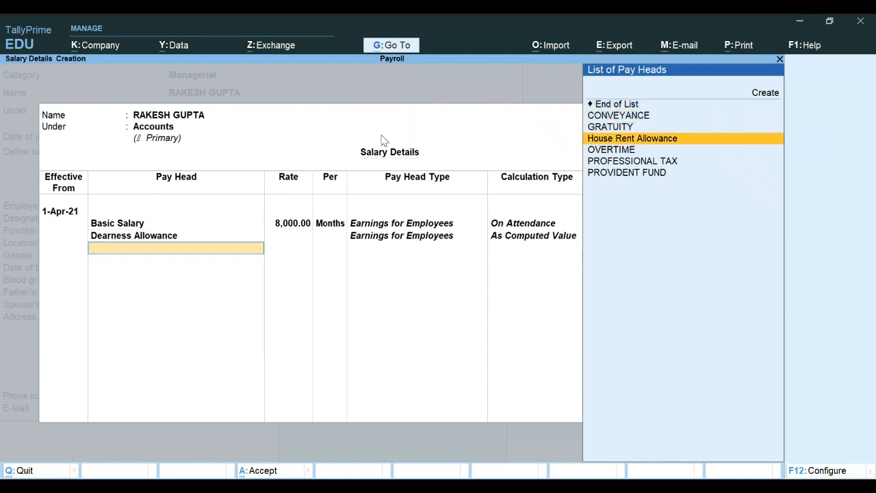
{"action": "key", "text": "Return"}
{"action": "key", "text": "Down"}
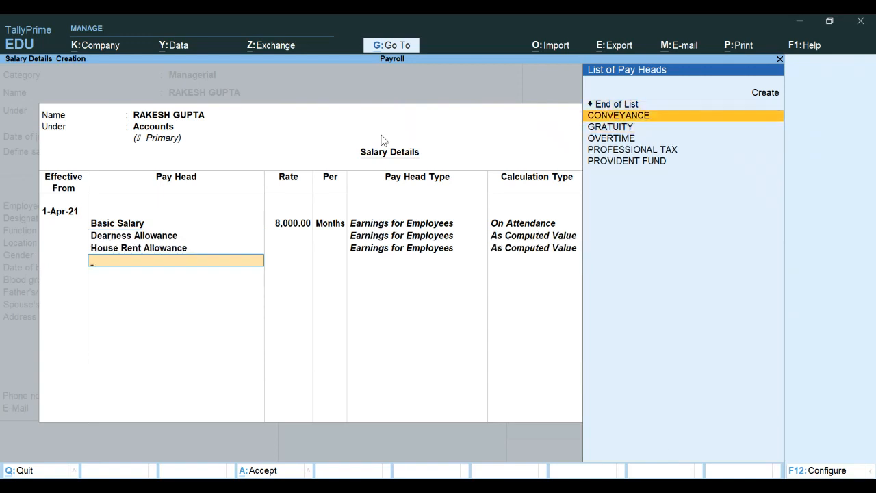
{"action": "key", "text": "Return"}
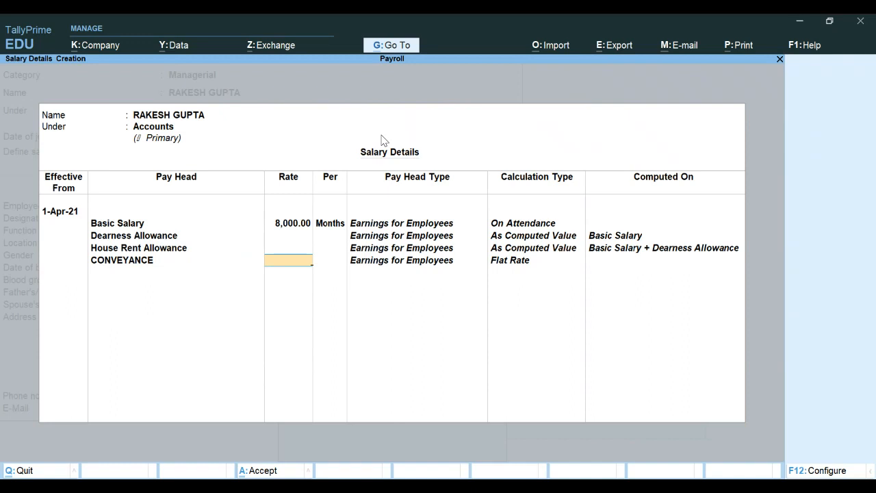
{"action": "type", "text": "1000"}
{"action": "key", "text": "Return"}
{"action": "key", "text": "Return"}
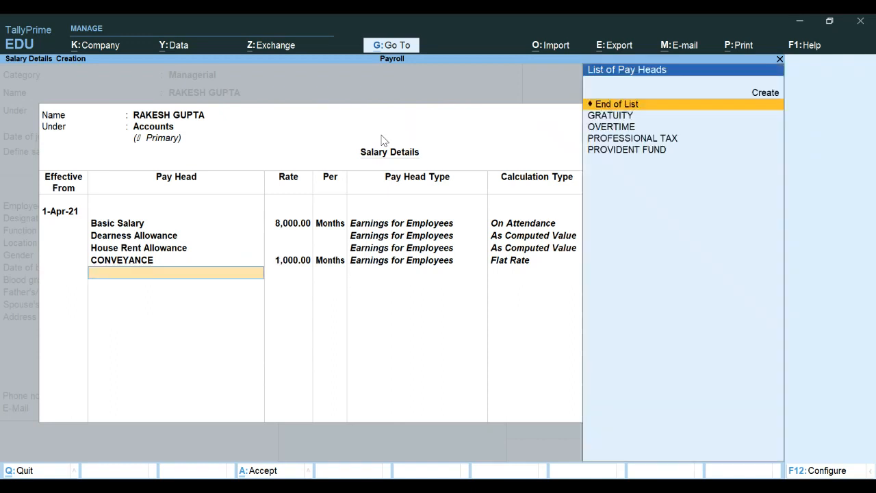
Step: Add Overtime at 90 per hour, Provident Fund, Professional Tax and Gratuity, finishing salary details
{"action": "key", "text": "Down"}
{"action": "key", "text": "Down"}
{"action": "key", "text": "Return"}
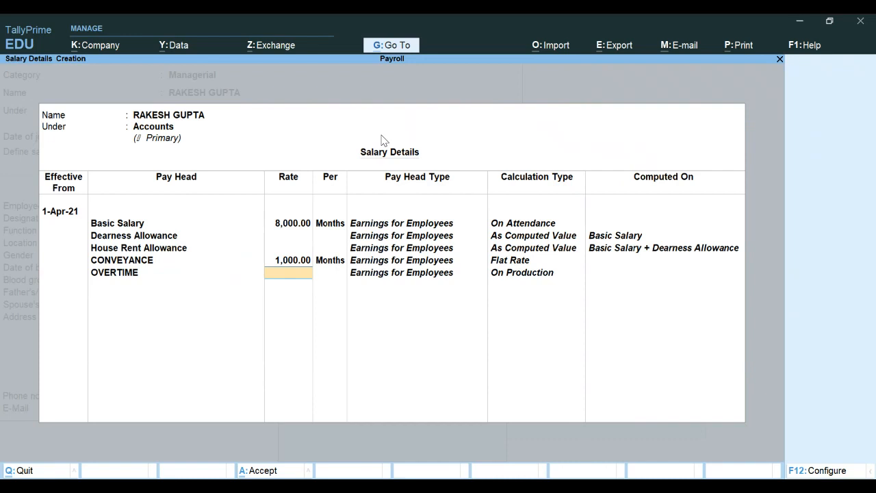
{"action": "type", "text": "90"}
{"action": "key", "text": "Return"}
{"action": "key", "text": "Return"}
{"action": "key", "text": "Down"}
{"action": "key", "text": "Down"}
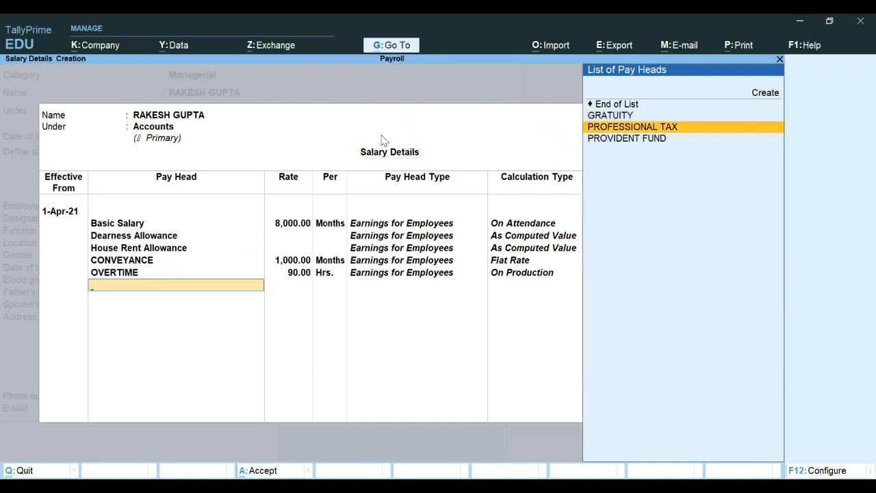
{"action": "key", "text": "Down"}
{"action": "key", "text": "Return"}
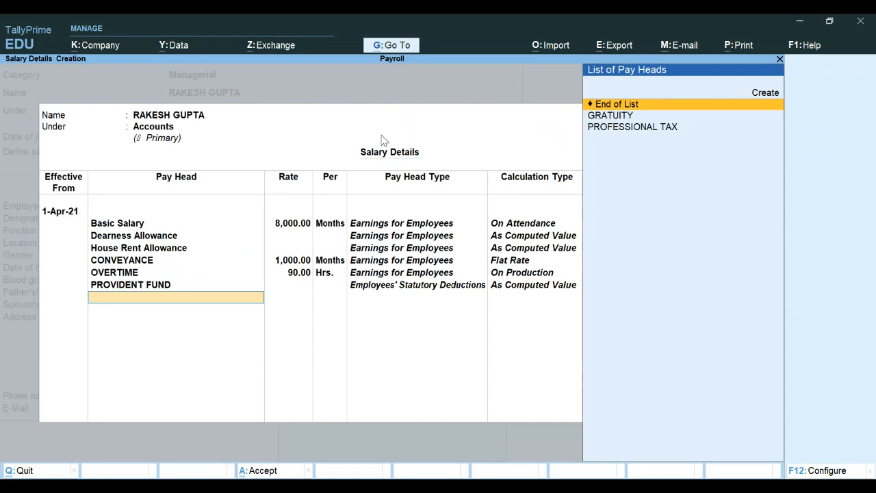
{"action": "key", "text": "Down"}
{"action": "key", "text": "Down"}
{"action": "key", "text": "Return"}
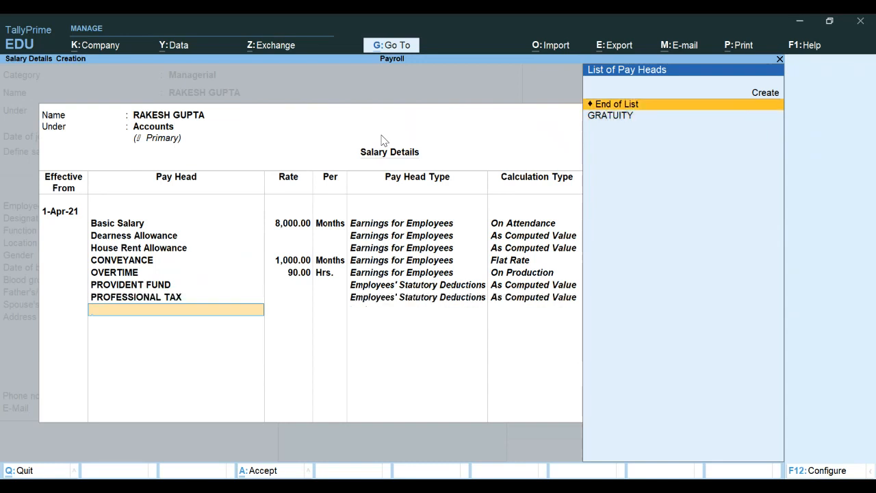
{"action": "key", "text": "Down"}
{"action": "key", "text": "Return"}
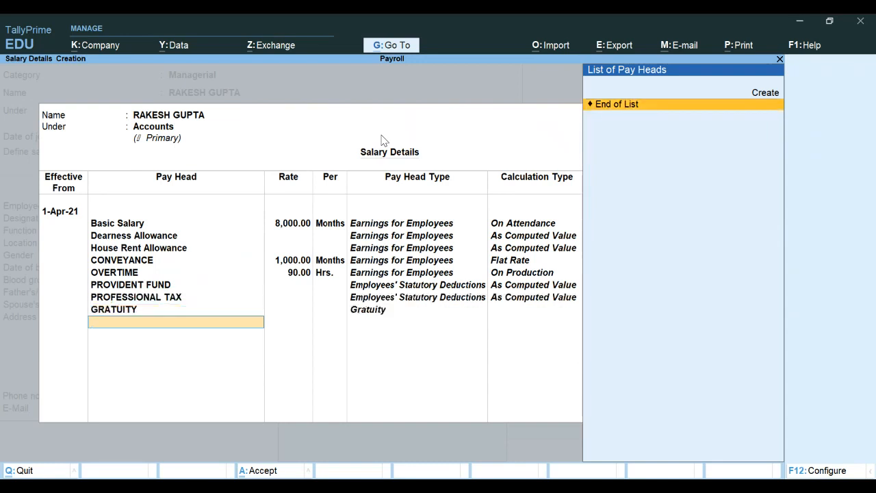
{"action": "key", "text": "Return"}
{"action": "key", "text": "Return"}
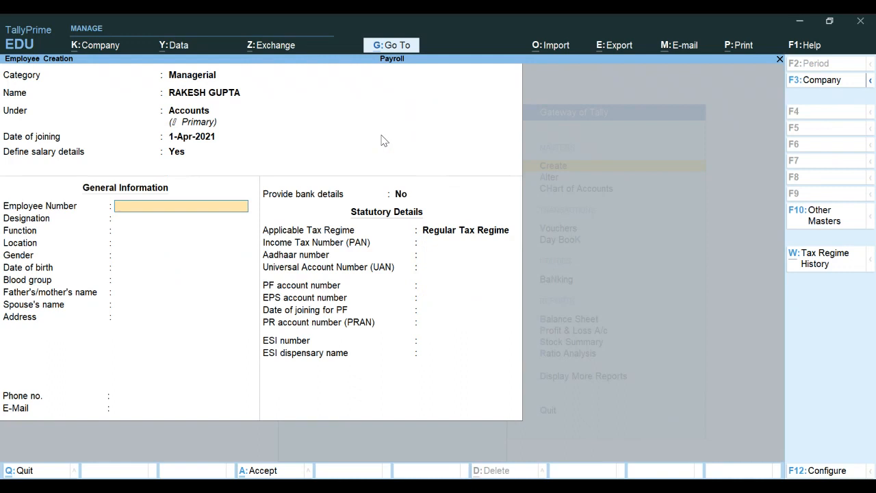
Step: Give the employee number 002, save the master and return to the Gateway
{"action": "type", "text": "002"}
{"action": "key", "text": "Return"}
{"action": "key", "text": "Return"}
{"action": "key", "text": "Return"}
{"action": "key", "text": "Return"}
{"action": "key", "text": "Return"}
{"action": "key", "text": "Return"}
{"action": "key", "text": "Return"}
{"action": "key", "text": "Return"}
{"action": "key", "text": "Return"}
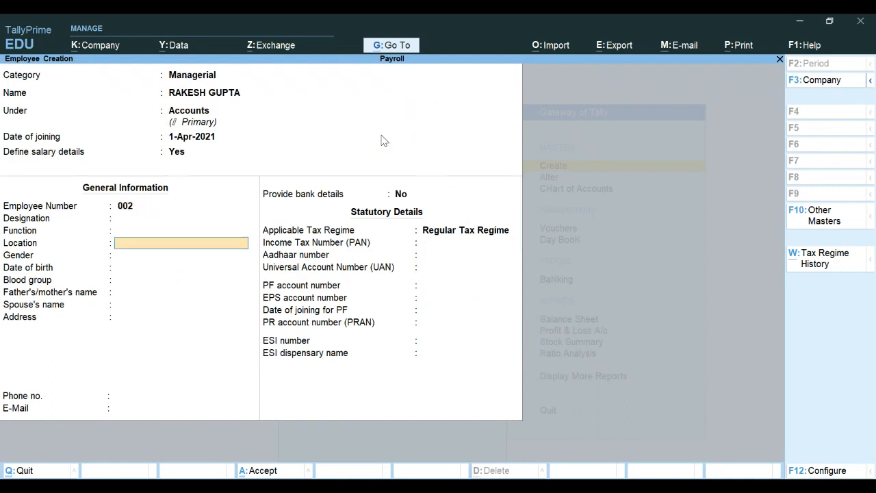
{"action": "key", "text": "Return"}
{"action": "key", "text": "Return"}
{"action": "key", "text": "Return"}
{"action": "key", "text": "Return"}
{"action": "key", "text": "Return"}
{"action": "key", "text": "Return"}
{"action": "key", "text": "Return"}
{"action": "key", "text": "Return"}
{"action": "key", "text": "Return"}
{"action": "key", "text": "Return"}
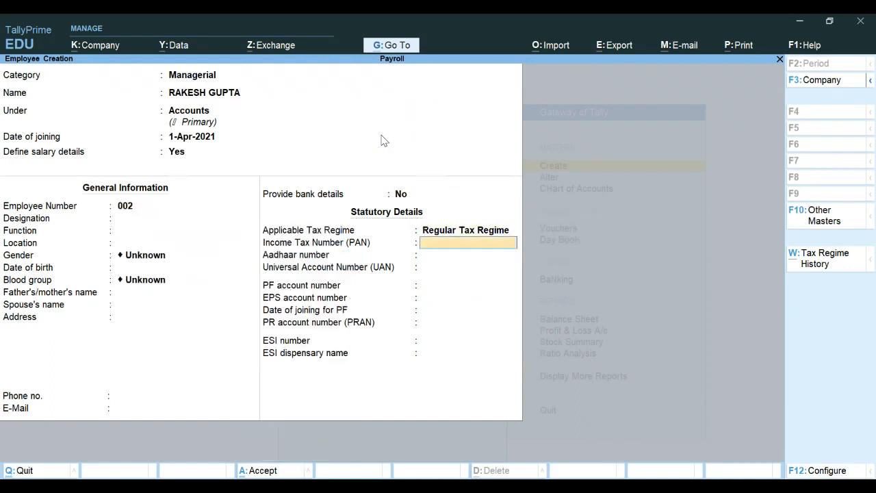
{"action": "key", "text": "Return"}
{"action": "key", "text": "Return"}
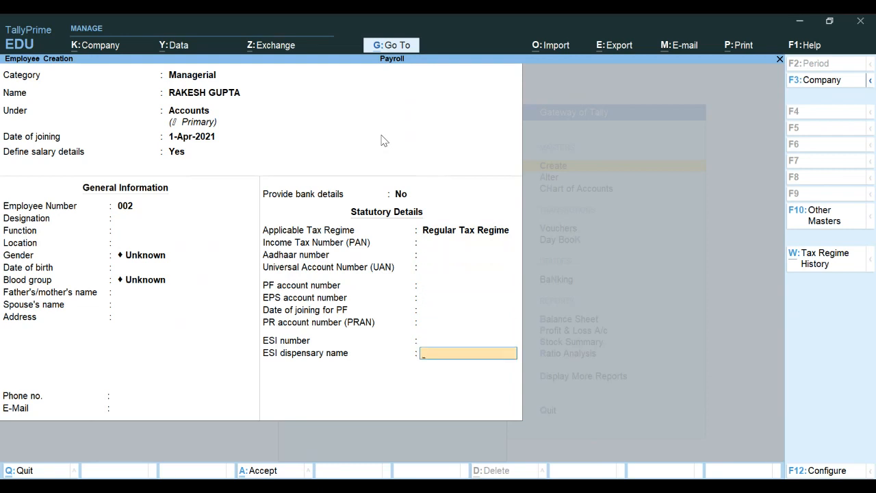
{"action": "key", "text": "Return"}
{"action": "key", "text": "Return"}
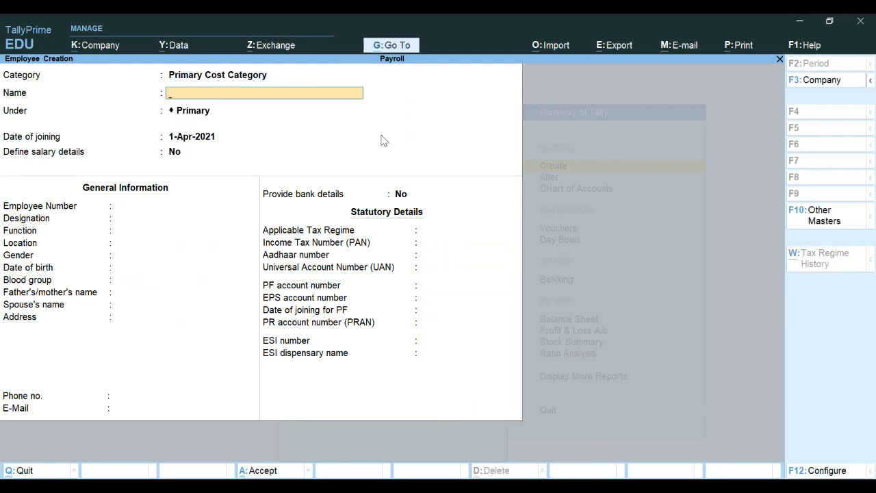
{"action": "key", "text": "Escape"}
{"action": "key", "text": "Escape"}
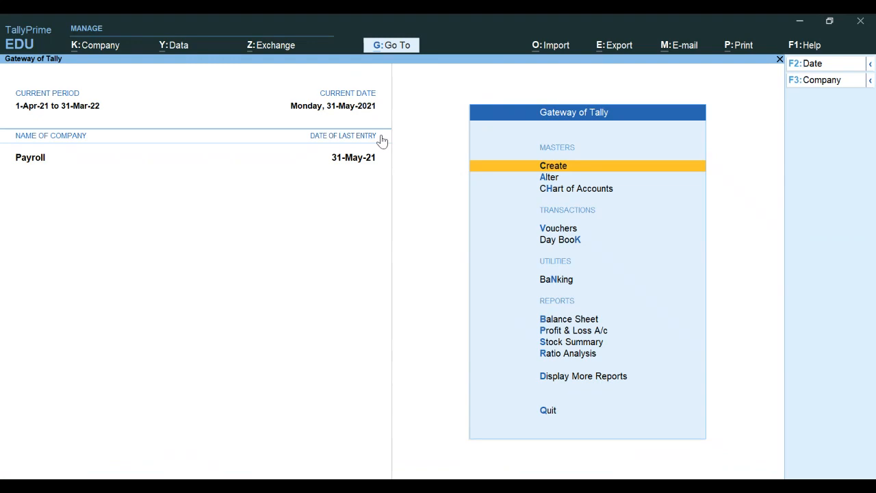
{"action": "key", "text": "Down"}
{"action": "key", "text": "Down"}
{"action": "key", "text": "Down"}
{"action": "key", "text": "Down"}
Step: Start a new Attendance voucher from Vouchers through the F10 Other Vouchers list
{"action": "key", "text": "Up"}
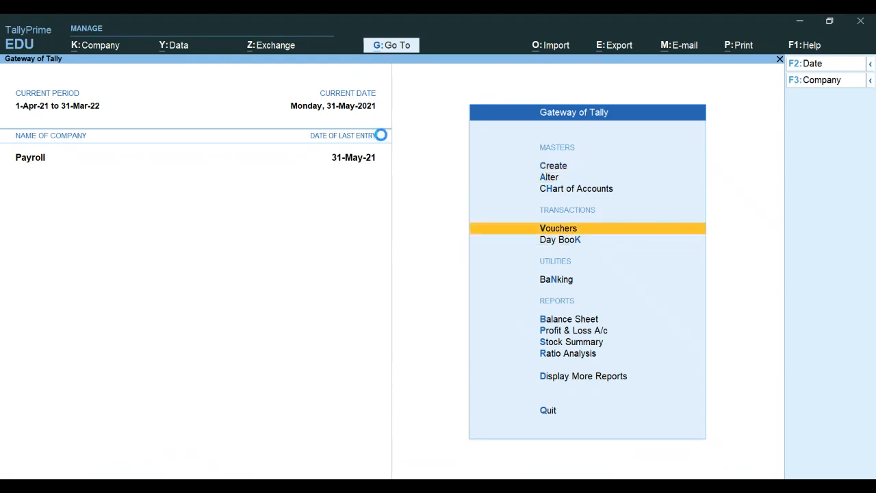
{"action": "key", "text": "Return"}
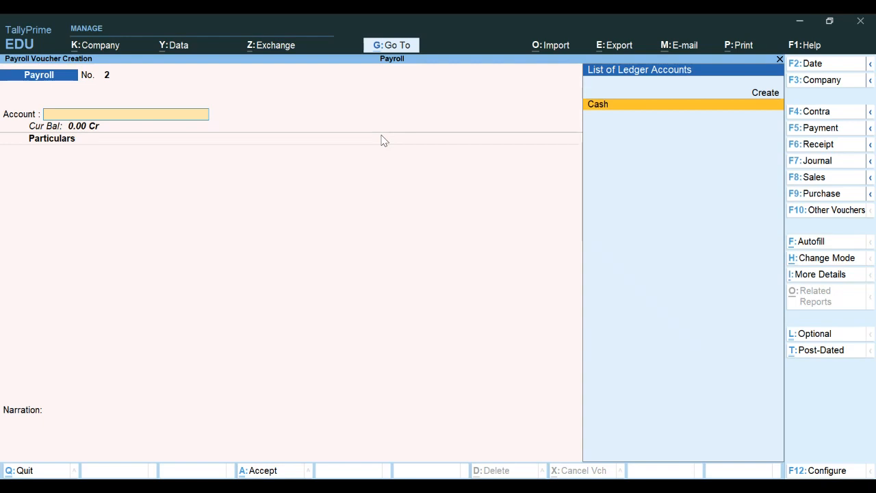
{"action": "key", "text": "F10"}
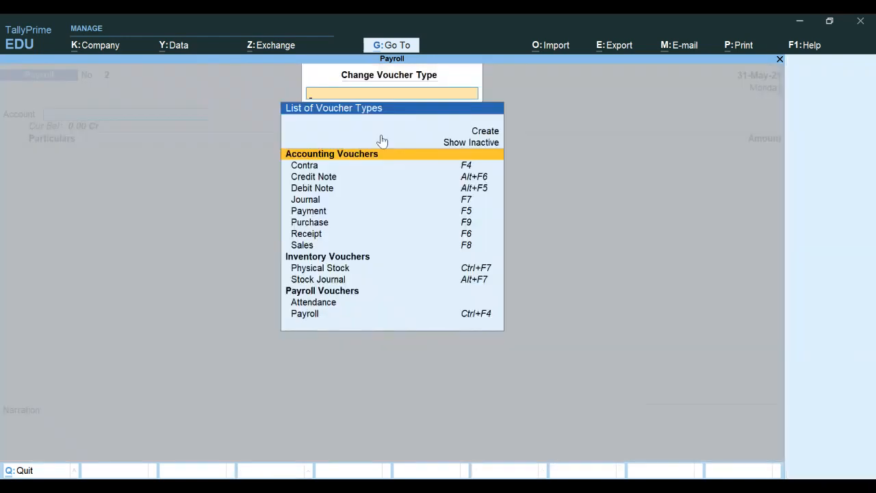
{"action": "key", "text": "Down"}
{"action": "key", "text": "Down"}
{"action": "key", "text": "Down"}
{"action": "key", "text": "Down"}
{"action": "key", "text": "Down"}
{"action": "key", "text": "Down"}
{"action": "key", "text": "Down"}
{"action": "key", "text": "Down"}
{"action": "key", "text": "Down"}
{"action": "key", "text": "Down"}
{"action": "key", "text": "Down"}
{"action": "key", "text": "Down"}
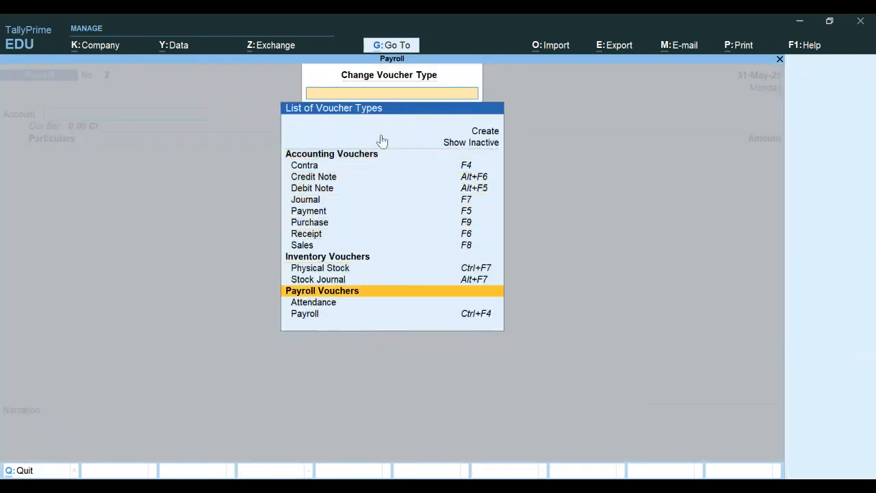
{"action": "key", "text": "Down"}
{"action": "key", "text": "Return"}
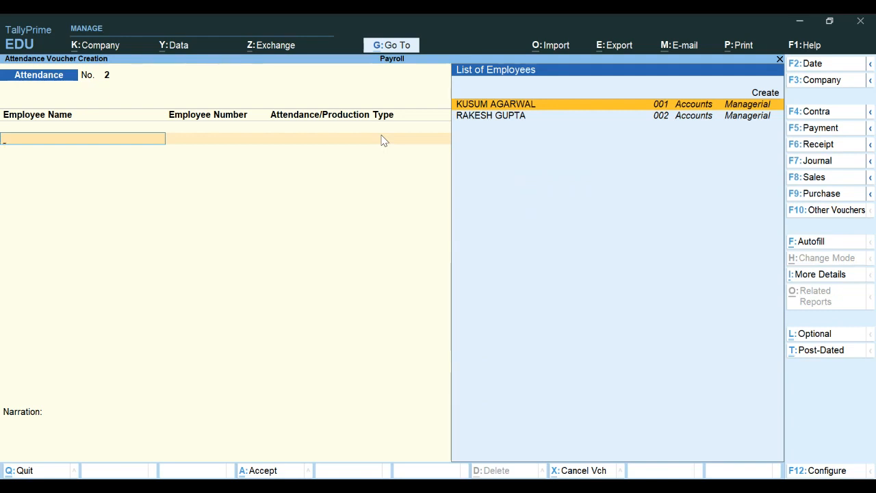
{"action": "key", "text": "F2"}
Step: Date the voucher 31.5.21 and give employee 002 22 Present days
{"action": "type", "text": "31.5.21"}
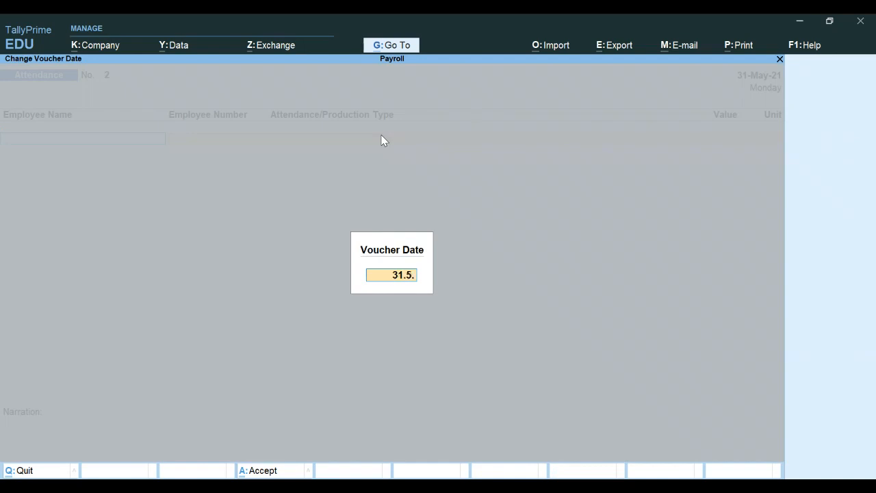
{"action": "key", "text": "Return"}
{"action": "key", "text": "Down"}
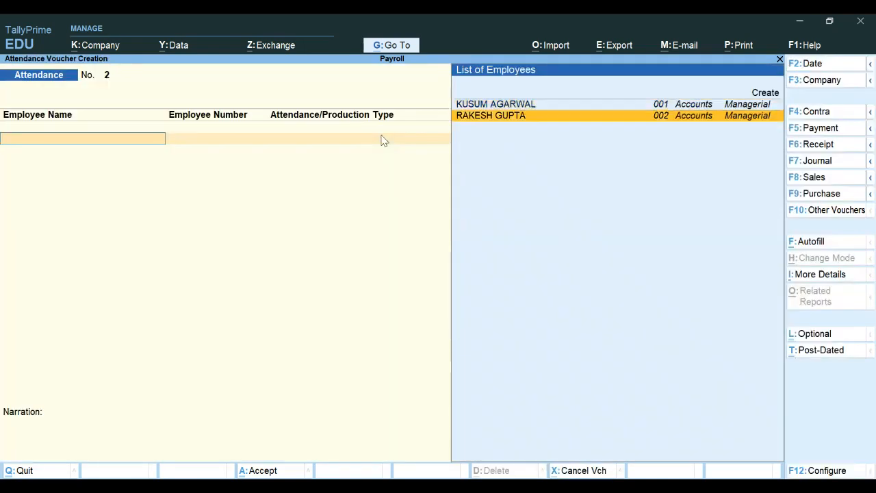
{"action": "key", "text": "Return"}
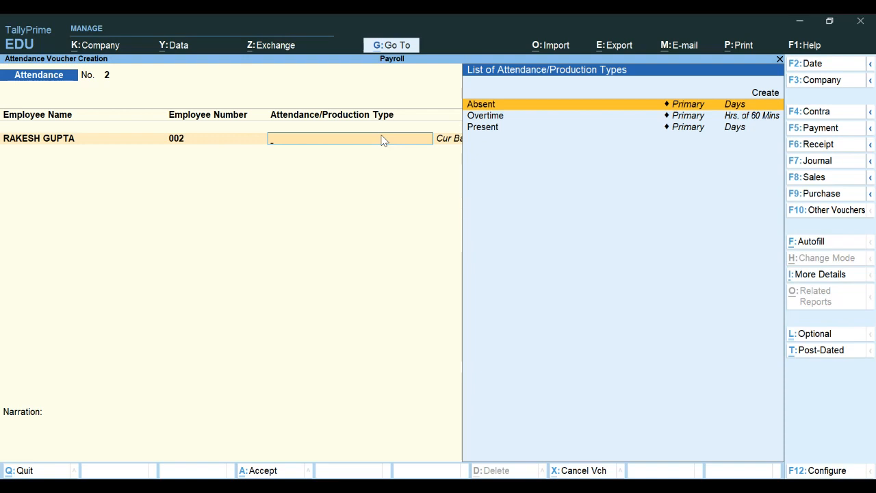
{"action": "key", "text": "Return"}
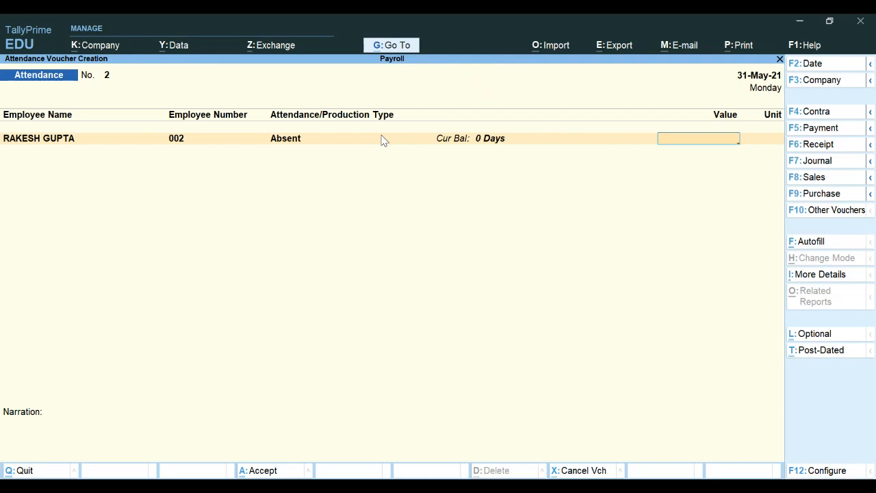
{"action": "key", "text": "BackSpace"}
{"action": "key", "text": "BackSpace"}
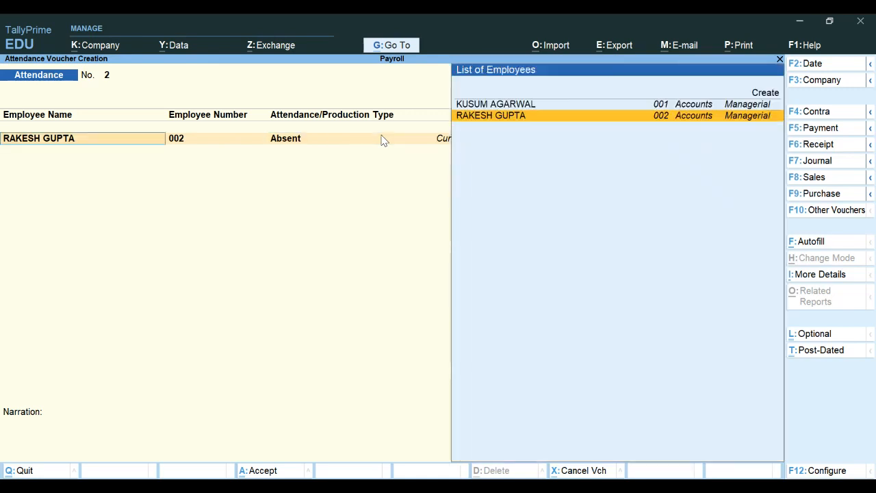
{"action": "key", "text": "Return"}
{"action": "key", "text": "Down"}
{"action": "key", "text": "Down"}
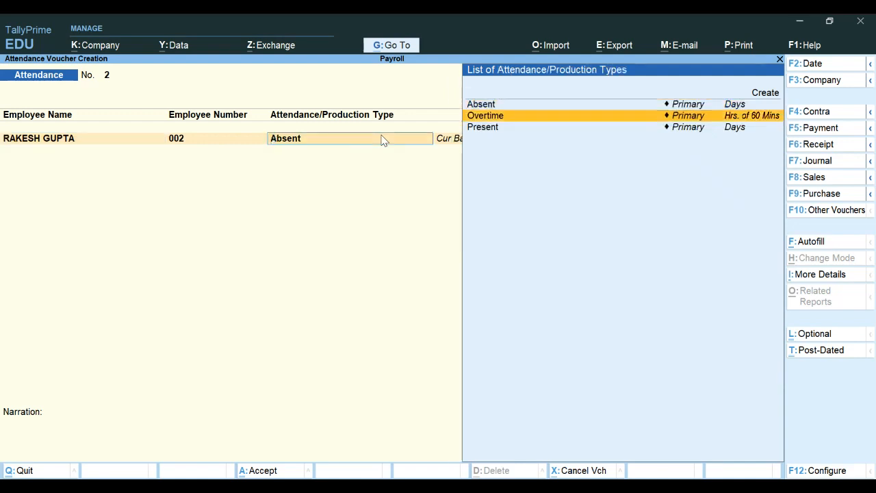
{"action": "key", "text": "Return"}
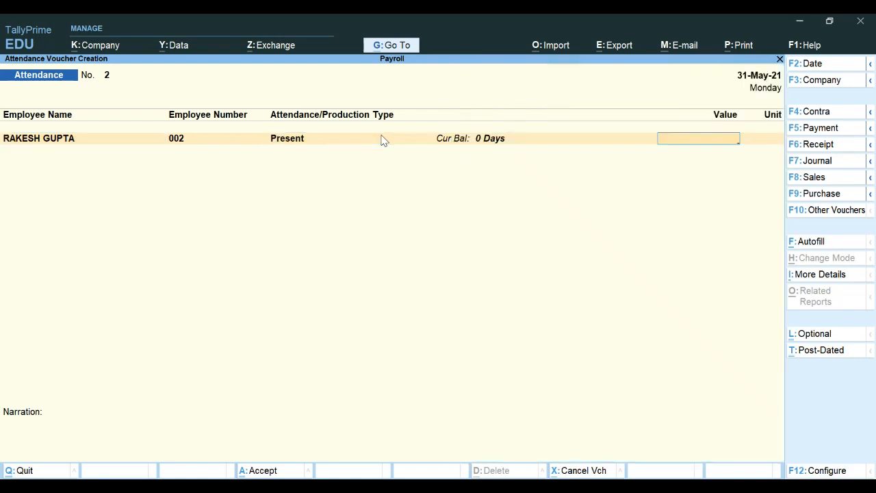
{"action": "type", "text": "22"}
{"action": "key", "text": "Return"}
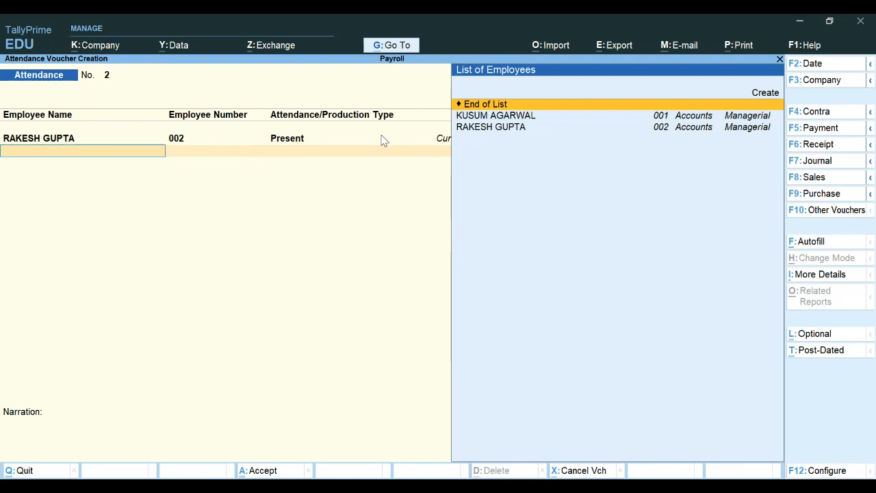
Step: Add an Overtime row of 8 hours for the same employee
{"action": "key", "text": "Down"}
{"action": "key", "text": "Down"}
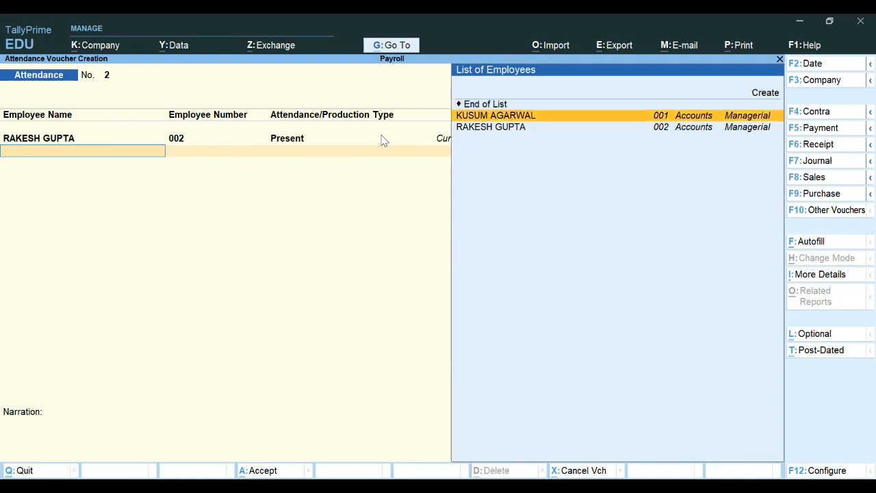
{"action": "key", "text": "Return"}
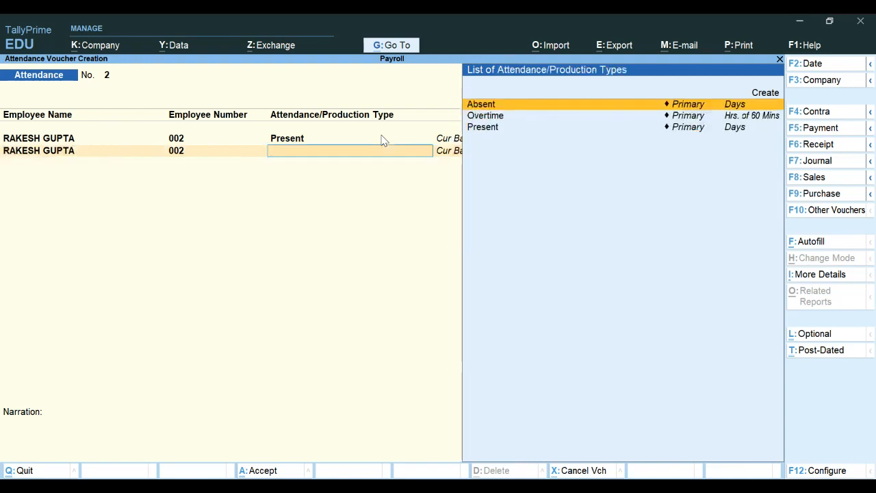
{"action": "key", "text": "Down"}
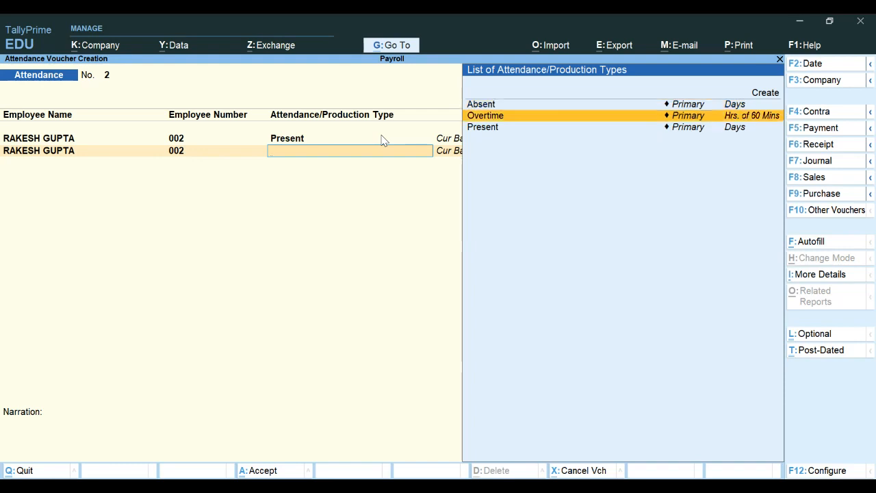
{"action": "key", "text": "Return"}
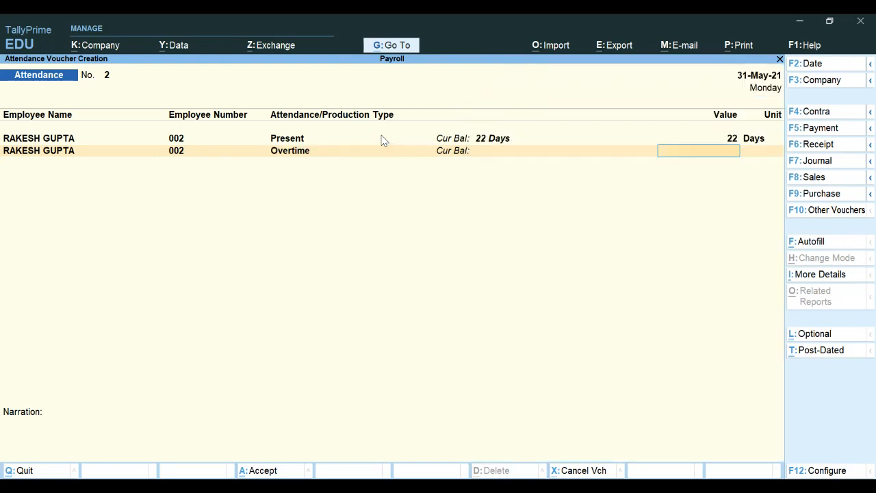
{"action": "type", "text": "8"}
{"action": "key", "text": "Return"}
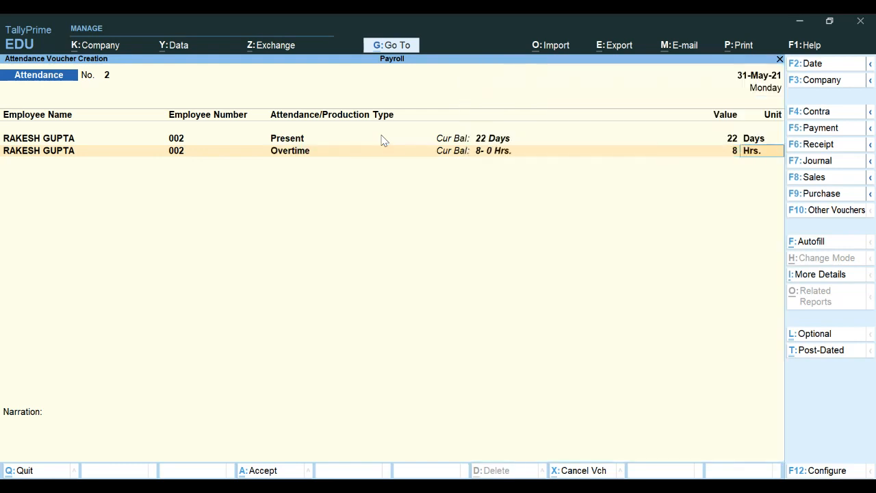
{"action": "key", "text": "Return"}
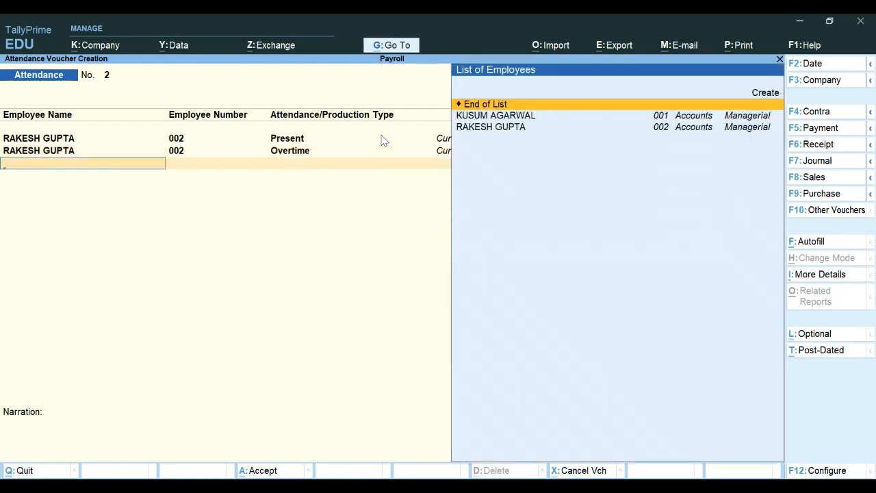
Step: Add an Absent row of 4 days and save the attendance voucher
{"action": "key", "text": "Down"}
{"action": "key", "text": "Down"}
{"action": "key", "text": "Return"}
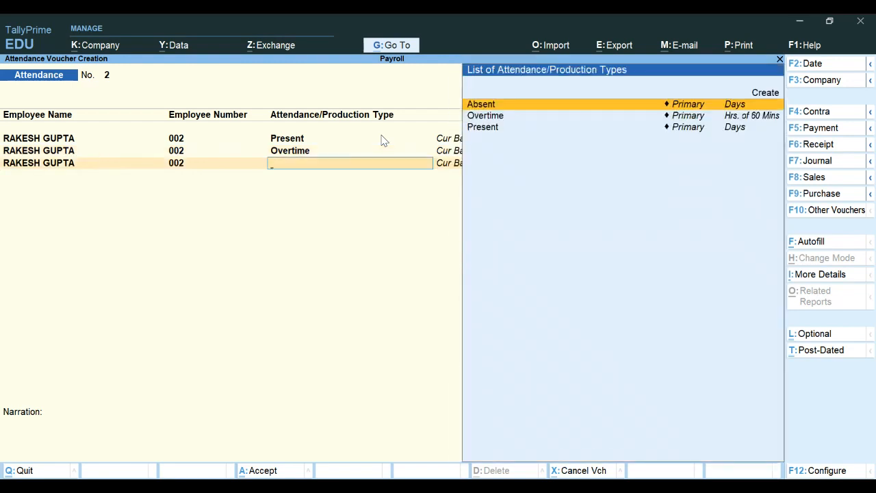
{"action": "key", "text": "Down"}
{"action": "key", "text": "Up"}
{"action": "key", "text": "Return"}
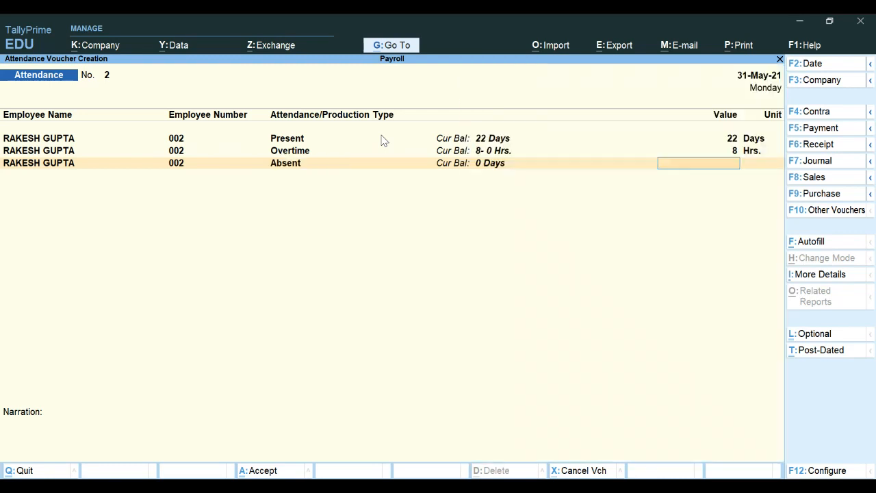
{"action": "type", "text": "0"}
{"action": "key", "text": "Return"}
{"action": "key", "text": "Return"}
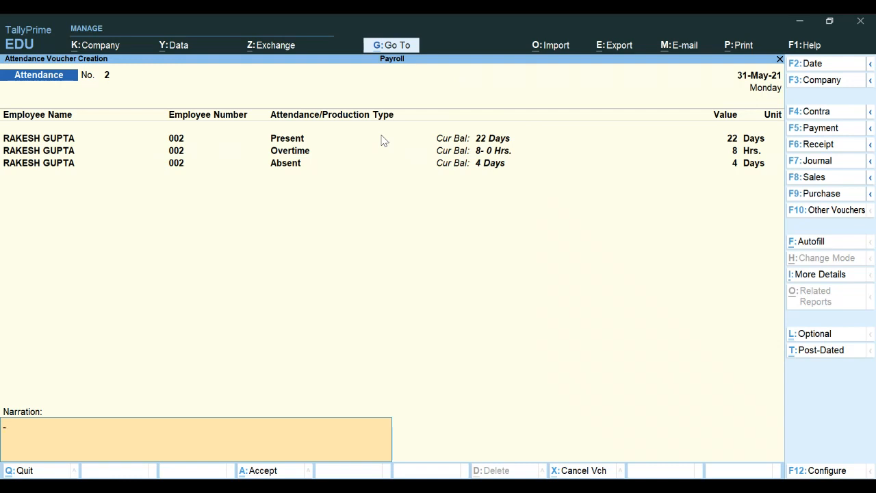
{"action": "key", "text": "Return"}
{"action": "key", "text": "Return"}
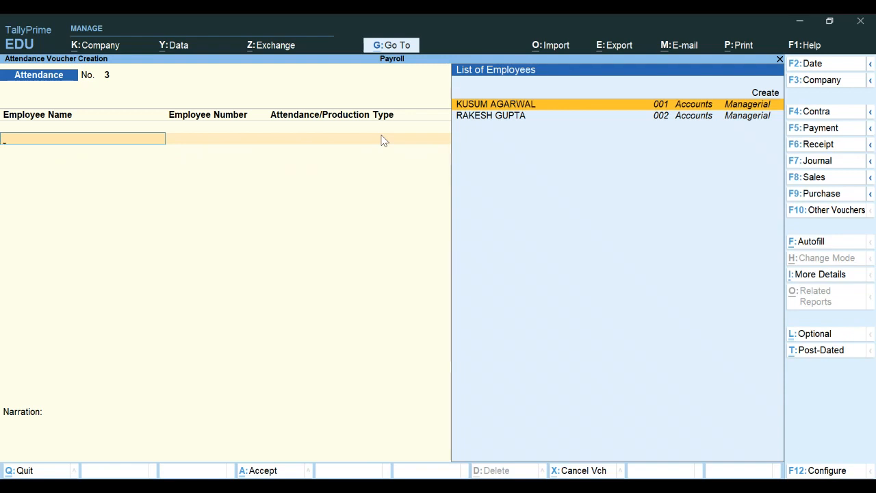
{"action": "key", "text": "Escape"}
Step: Leave the blank attendance voucher and start a new Payroll voucher
{"action": "key", "text": "Return"}
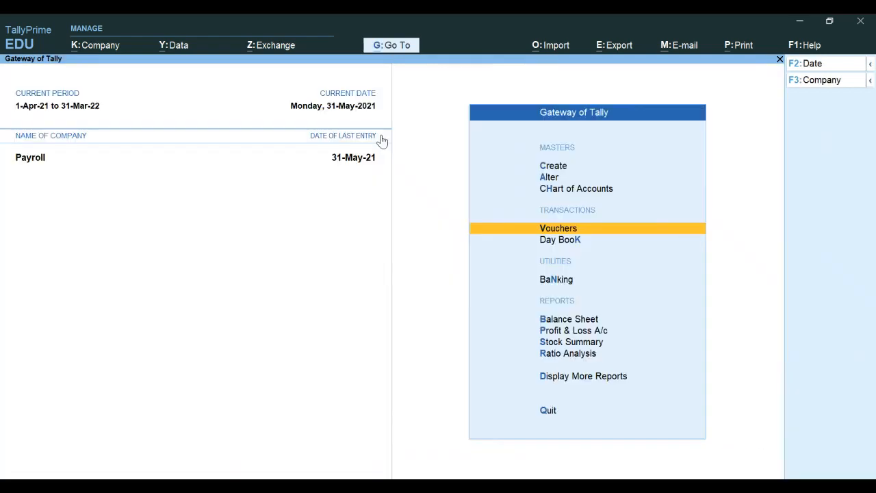
{"action": "key", "text": "Return"}
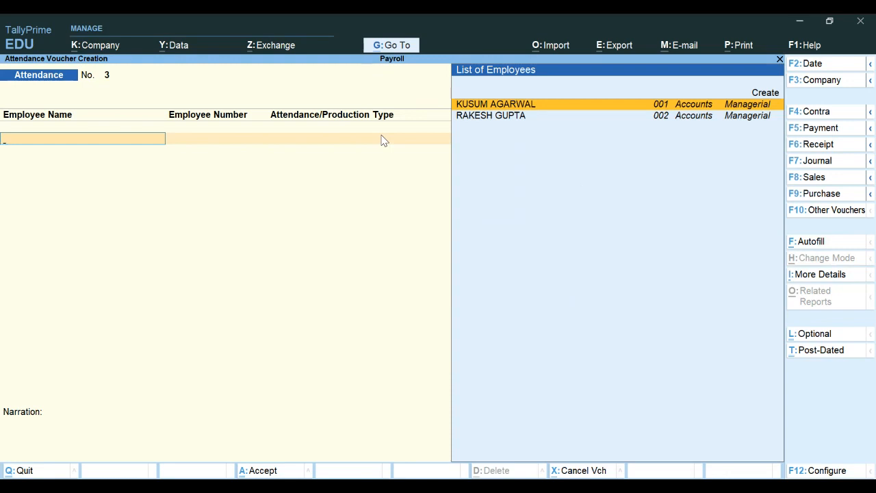
{"action": "key", "text": "F9"}
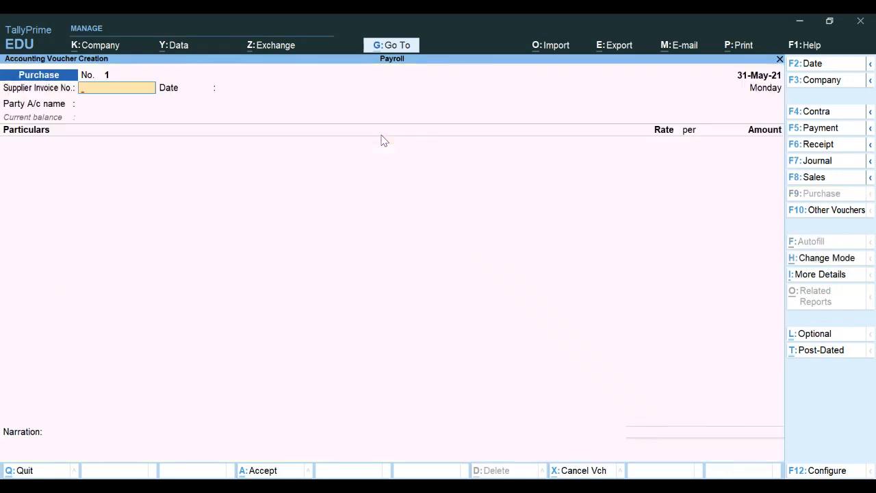
{"action": "key", "text": "F10"}
{"action": "key", "text": "Down"}
{"action": "key", "text": "Down"}
{"action": "key", "text": "Down"}
{"action": "key", "text": "Down"}
{"action": "key", "text": "Down"}
{"action": "key", "text": "Down"}
{"action": "key", "text": "Down"}
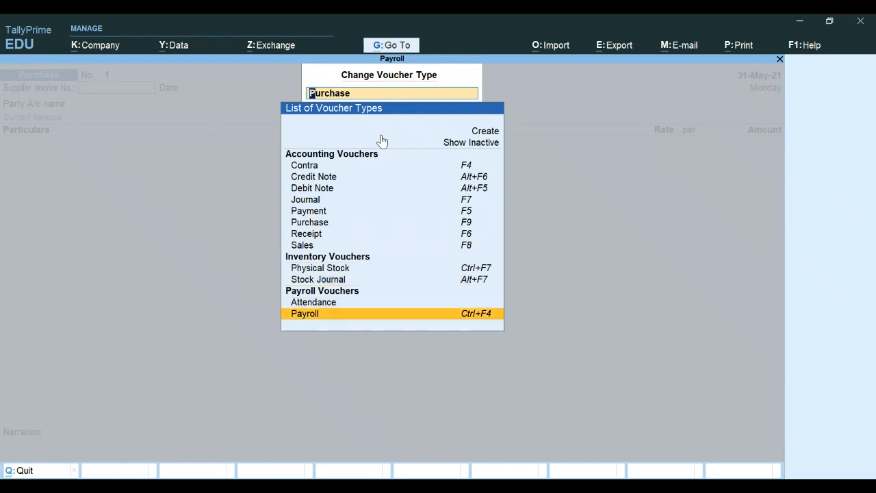
{"action": "key", "text": "Return"}
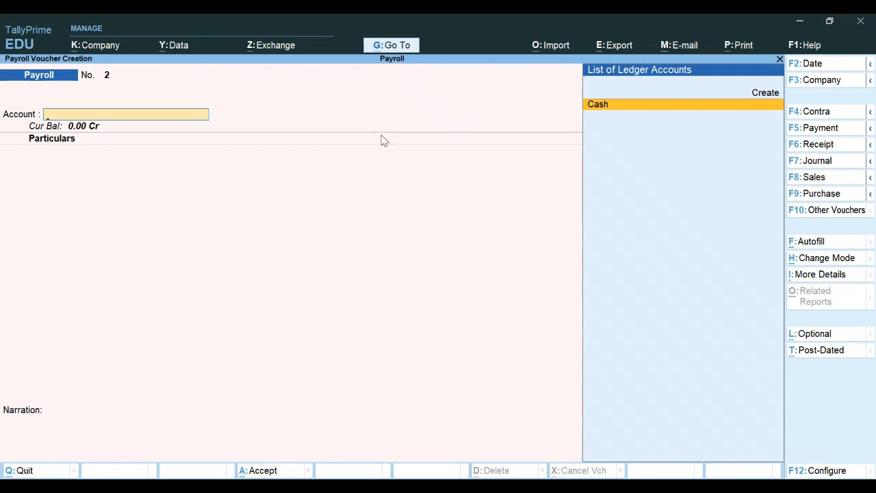
Step: Set Payroll Autofill to process Salary for 1-5-2021 to 31-5-2021
{"action": "key", "text": "ctrl"}
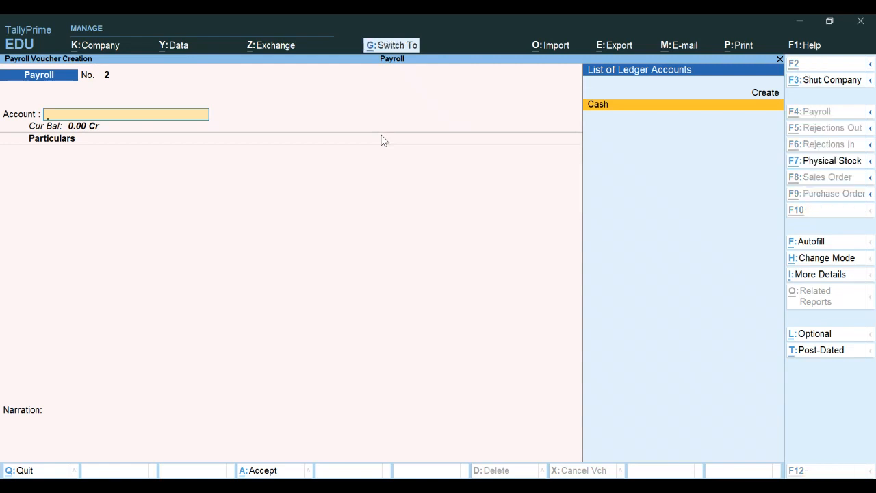
{"action": "key", "text": "ctrl+f"}
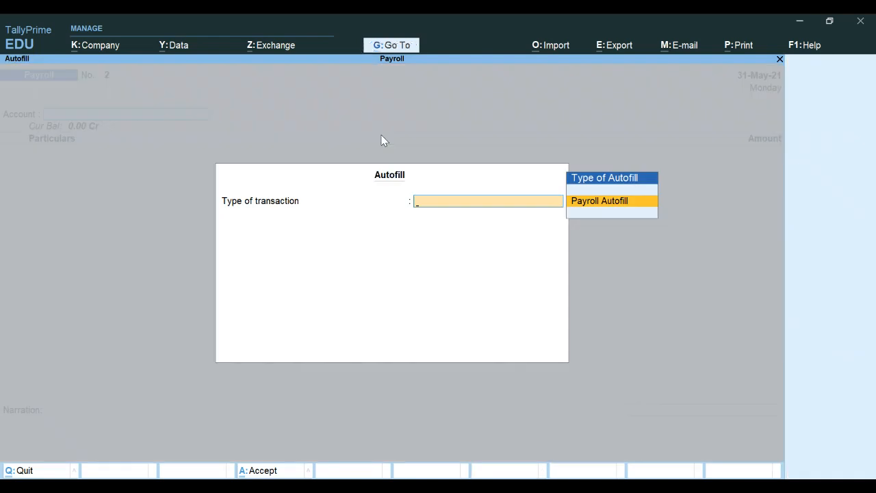
{"action": "key", "text": "Return"}
{"action": "key", "text": "Down"}
{"action": "key", "text": "Down"}
{"action": "key", "text": "Down"}
{"action": "key", "text": "Down"}
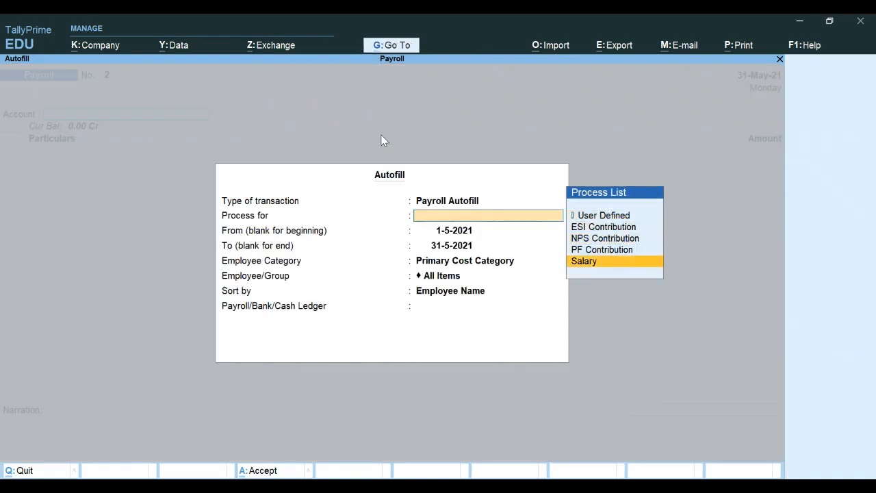
{"action": "key", "text": "Return"}
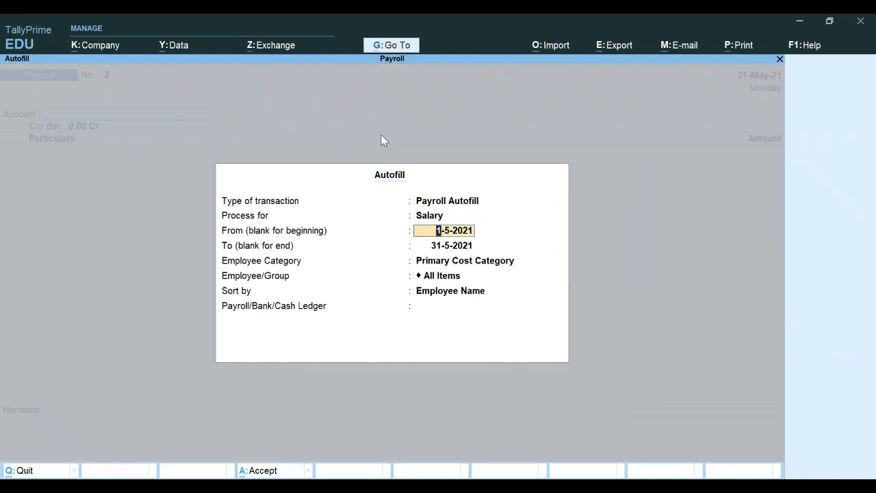
{"action": "key", "text": "Return"}
{"action": "key", "text": "Return"}
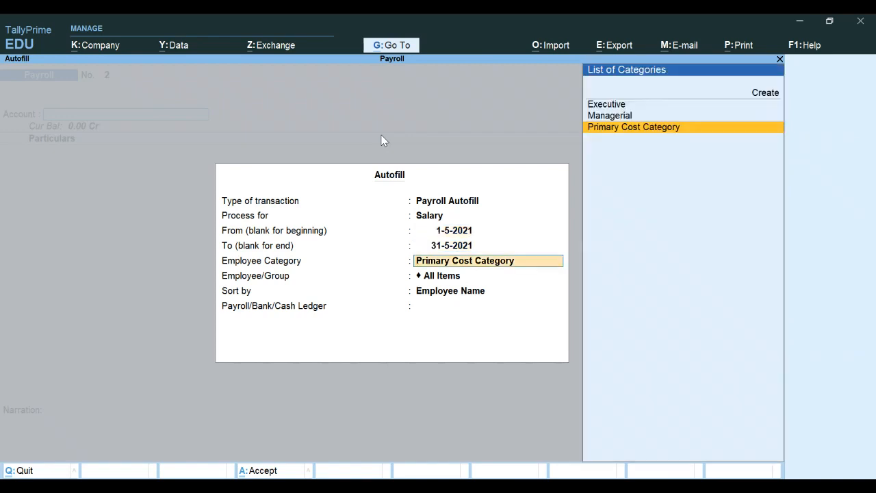
Step: Pick the Managerial category and the new employee, sorted by Employee Name
{"action": "key", "text": "Up"}
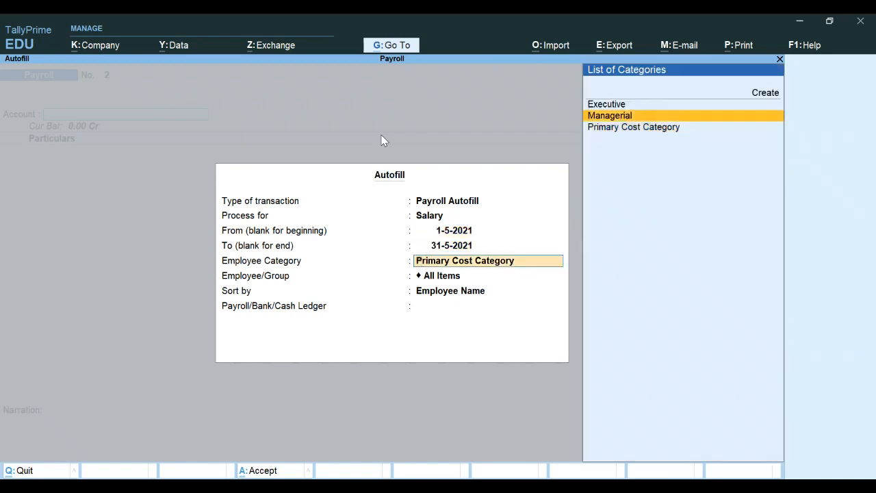
{"action": "key", "text": "Return"}
{"action": "key", "text": "Down"}
{"action": "key", "text": "Down"}
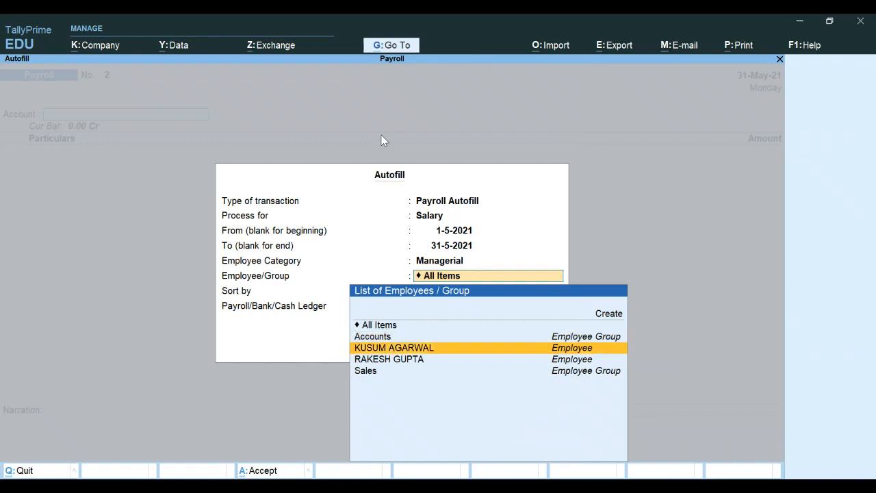
{"action": "key", "text": "Up"}
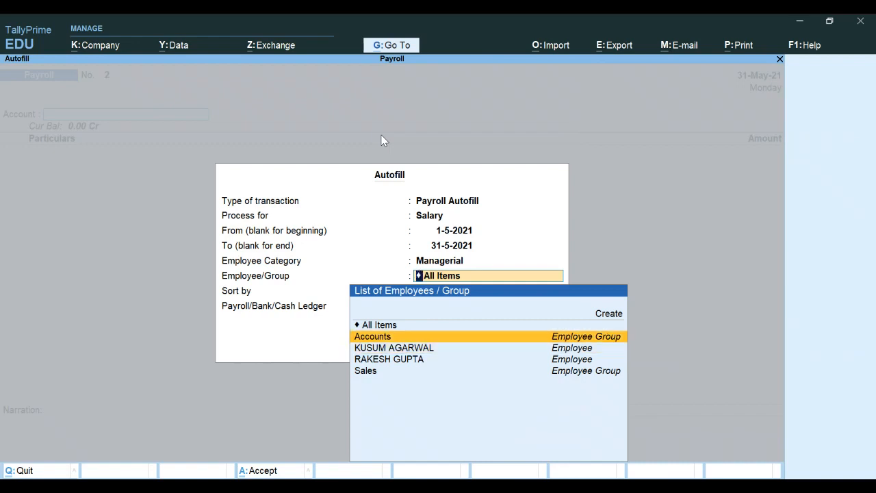
{"action": "key", "text": "Down"}
{"action": "key", "text": "Down"}
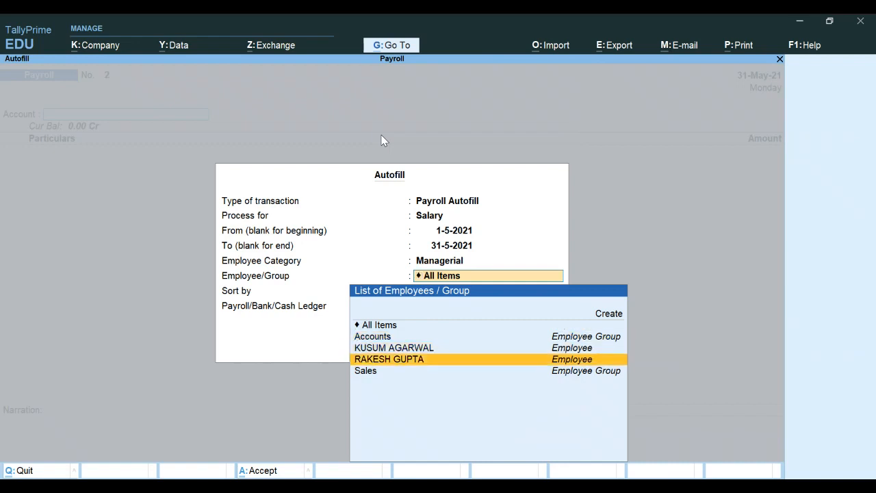
{"action": "key", "text": "Return"}
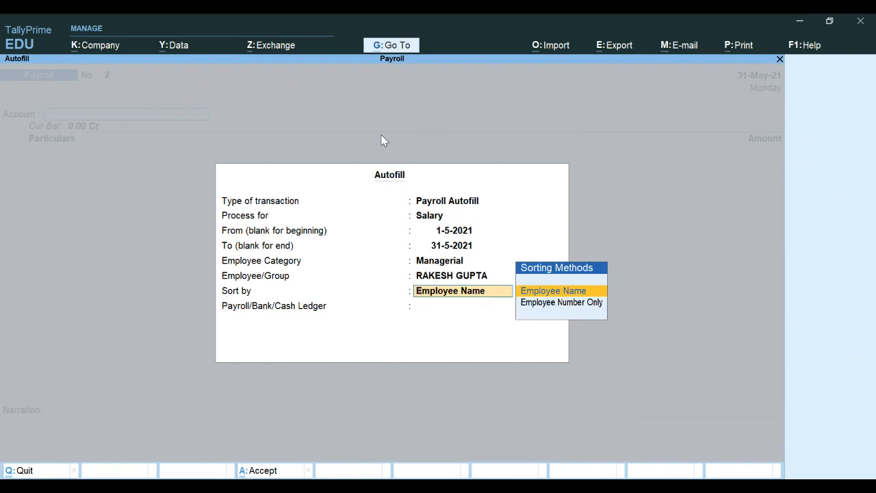
{"action": "key", "text": "Return"}
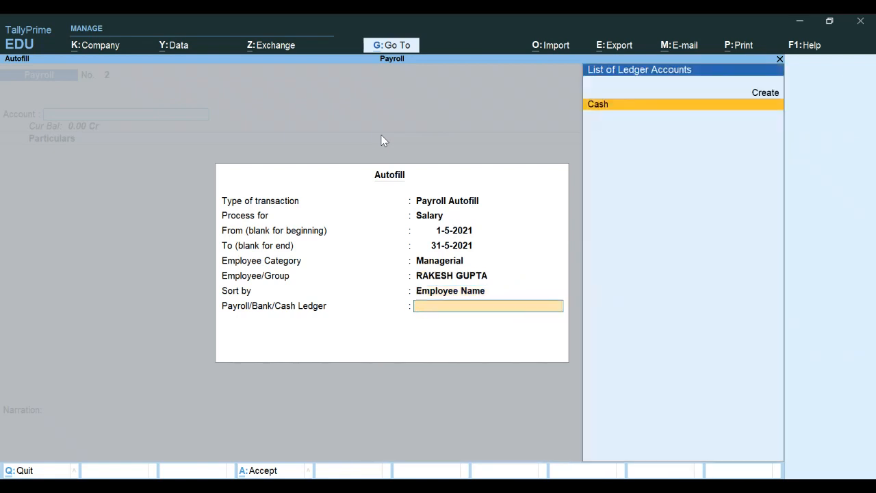
{"action": "key", "text": "alt+c"}
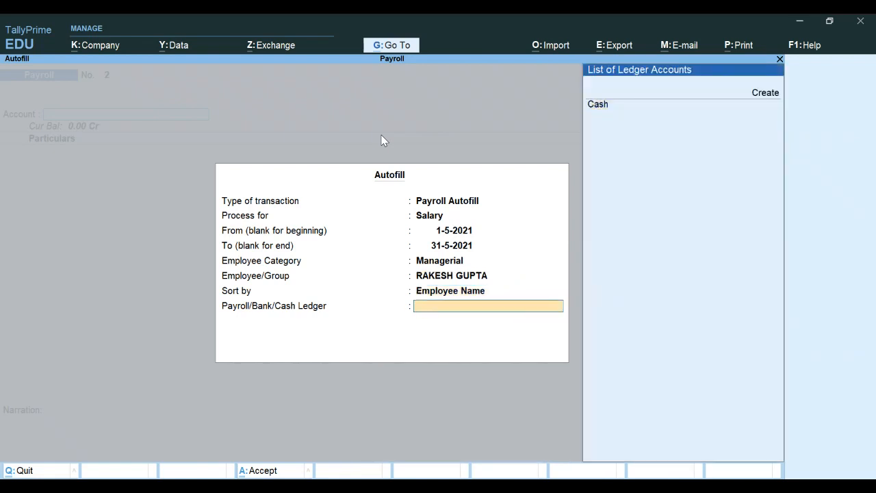
{"action": "key", "text": "Down"}
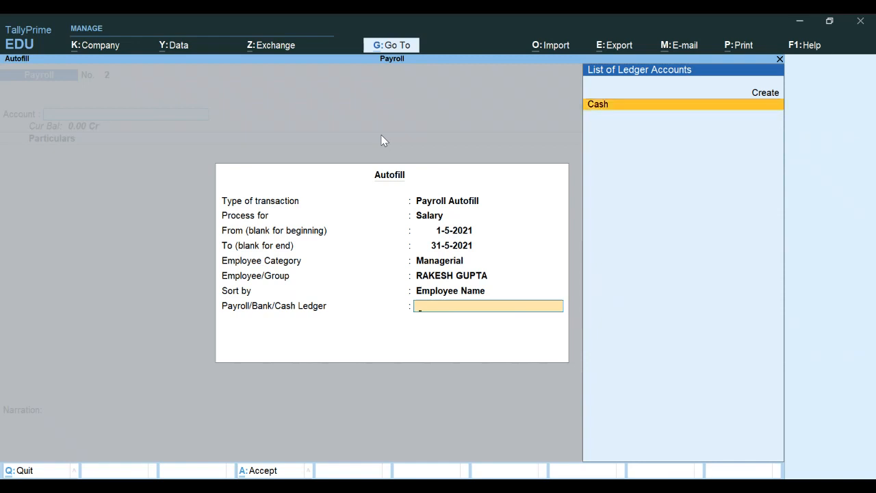
Step: Pay from Cash, save payroll voucher No. 2 for 19,859.00 and return to the Gateway
{"action": "key", "text": "Return"}
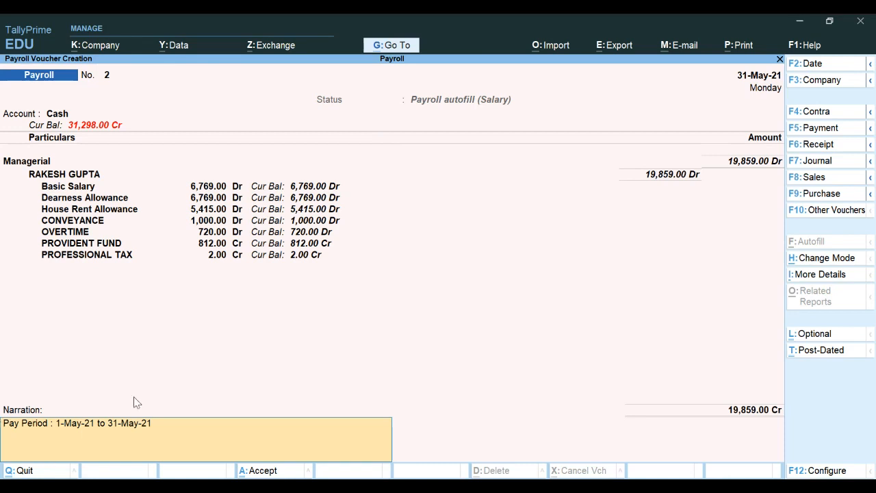
{"action": "key", "text": "Return"}
{"action": "key", "text": "Return"}
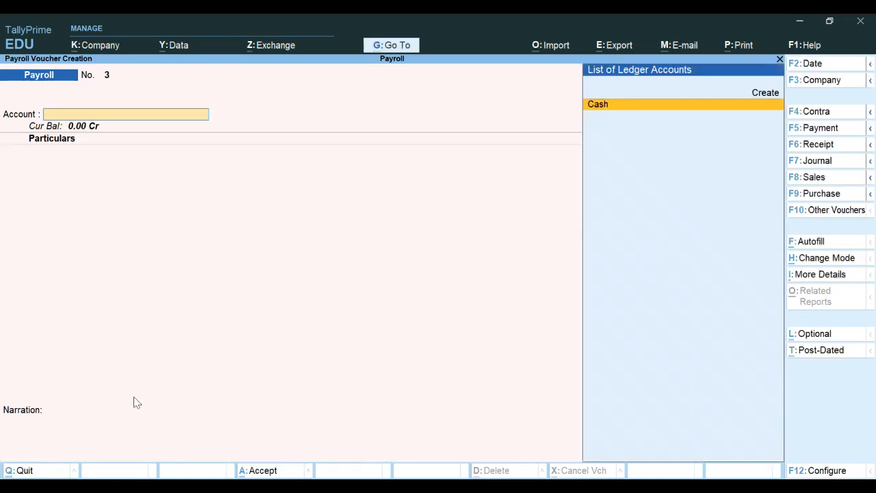
{"action": "key", "text": "Escape"}
Step: Go through Display More Reports > Payroll Reports to the Pay Slip report
{"action": "key", "text": "Down"}
{"action": "key", "text": "Down"}
{"action": "key", "text": "Down"}
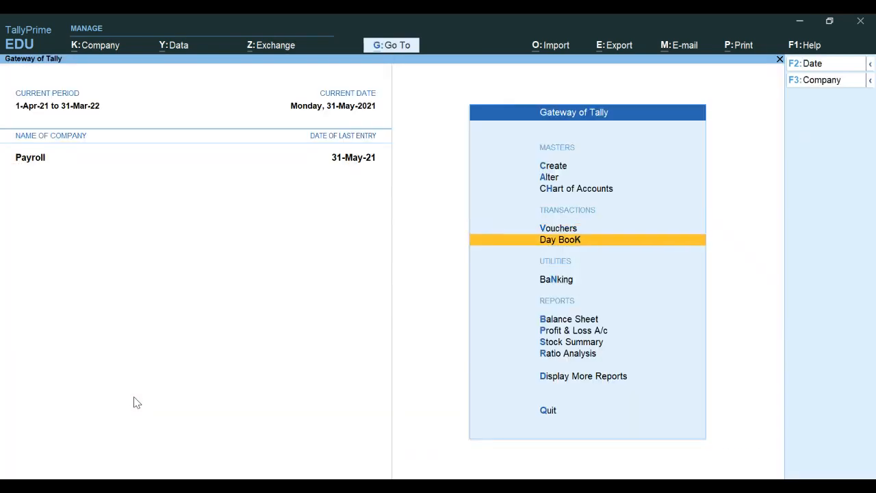
{"action": "key", "text": "Down"}
{"action": "key", "text": "Down"}
{"action": "key", "text": "Down"}
{"action": "key", "text": "Down"}
{"action": "key", "text": "Return"}
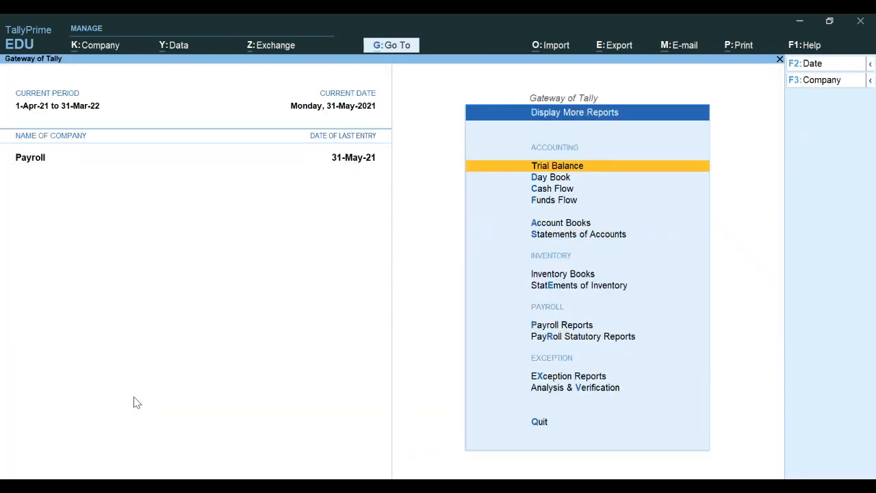
{"action": "key", "text": "Down"}
{"action": "key", "text": "Down"}
{"action": "key", "text": "Down"}
{"action": "key", "text": "Down"}
{"action": "key", "text": "Down"}
{"action": "key", "text": "Down"}
{"action": "key", "text": "Down"}
{"action": "key", "text": "Down"}
{"action": "key", "text": "Down"}
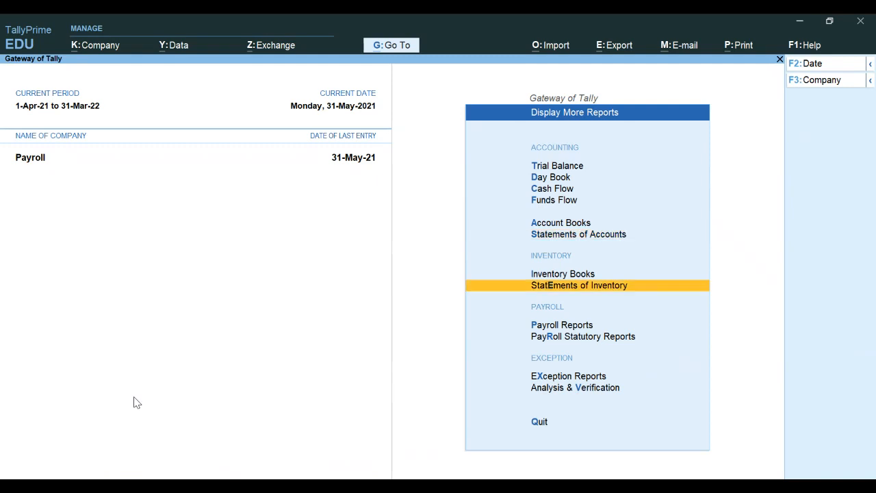
{"action": "key", "text": "Up"}
{"action": "key", "text": "Return"}
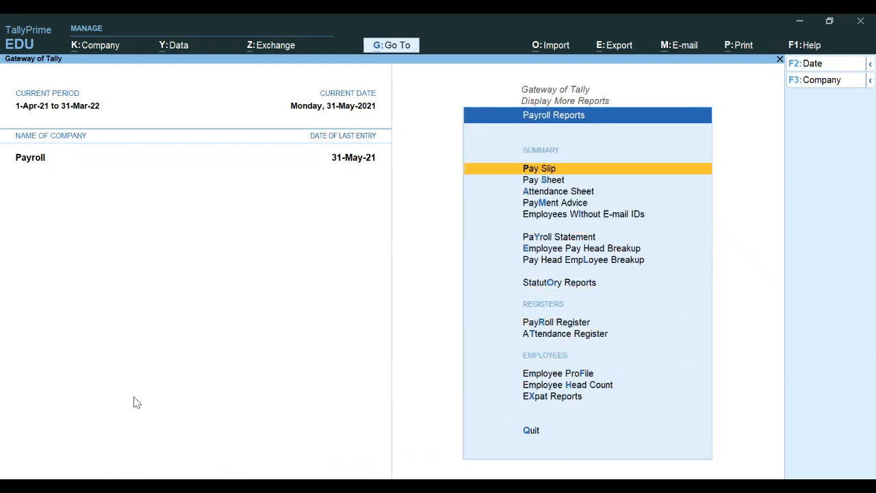
{"action": "key", "text": "Return"}
Step: View the Managerial employee's May-2021 pay slip, net 19,859.00, then close back to Payroll Reports
{"action": "key", "text": "Down"}
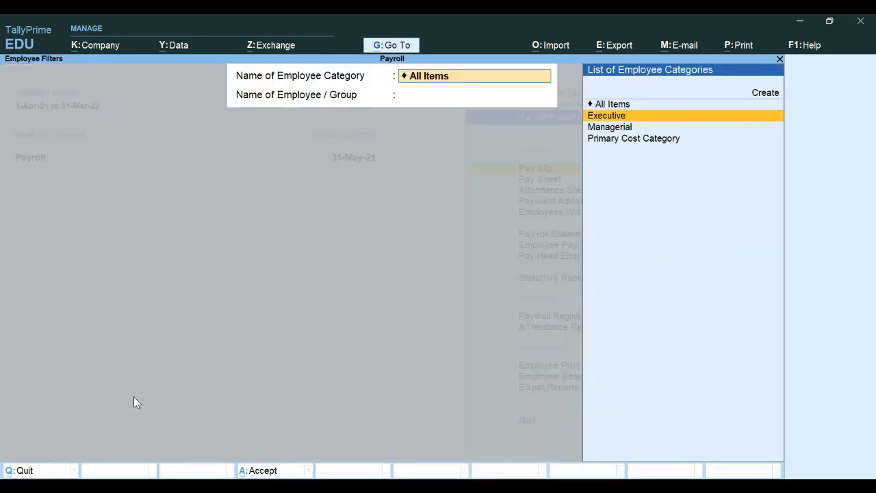
{"action": "key", "text": "Down"}
{"action": "key", "text": "Return"}
{"action": "key", "text": "Down"}
{"action": "key", "text": "Down"}
{"action": "key", "text": "Down"}
{"action": "key", "text": "Return"}
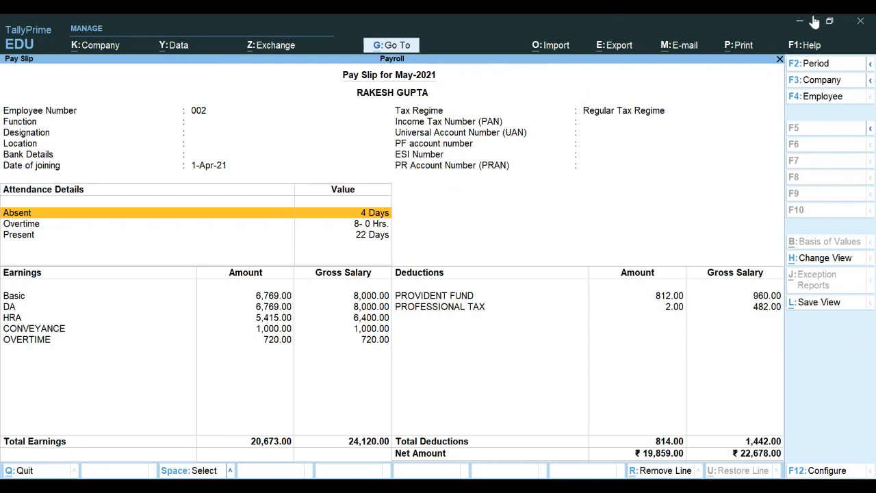
{"action": "key", "text": "Escape"}
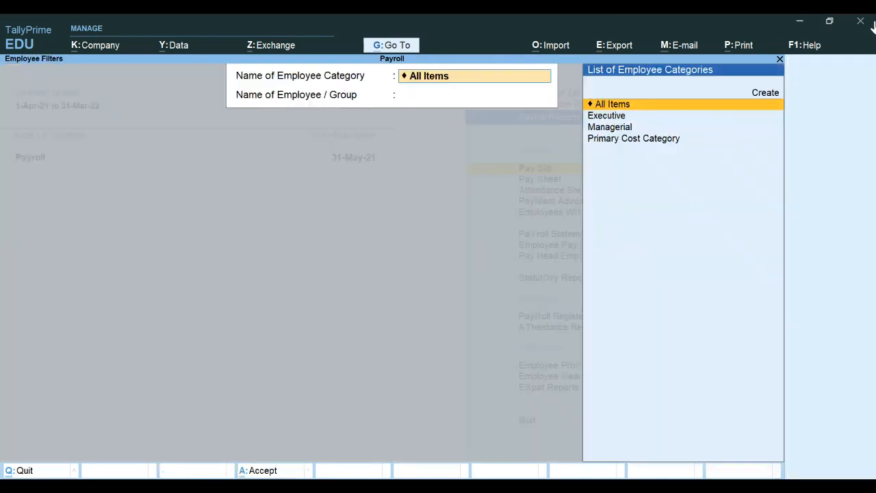
{"action": "key", "text": "Escape"}
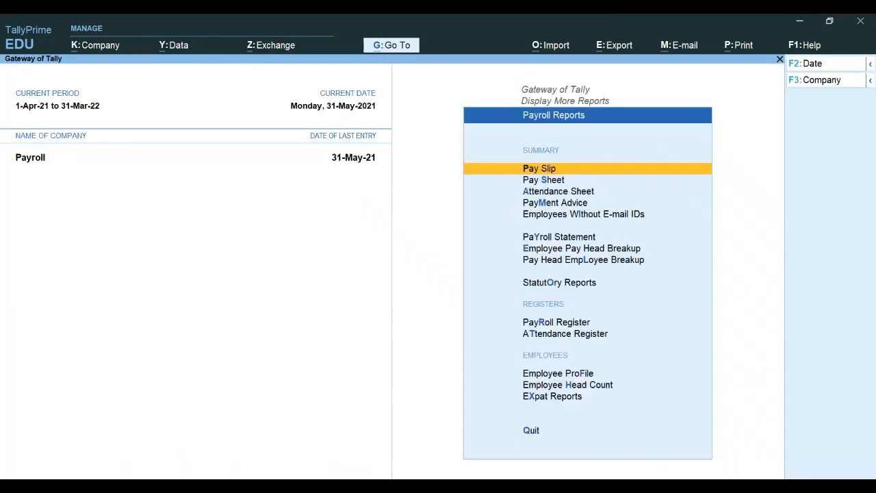